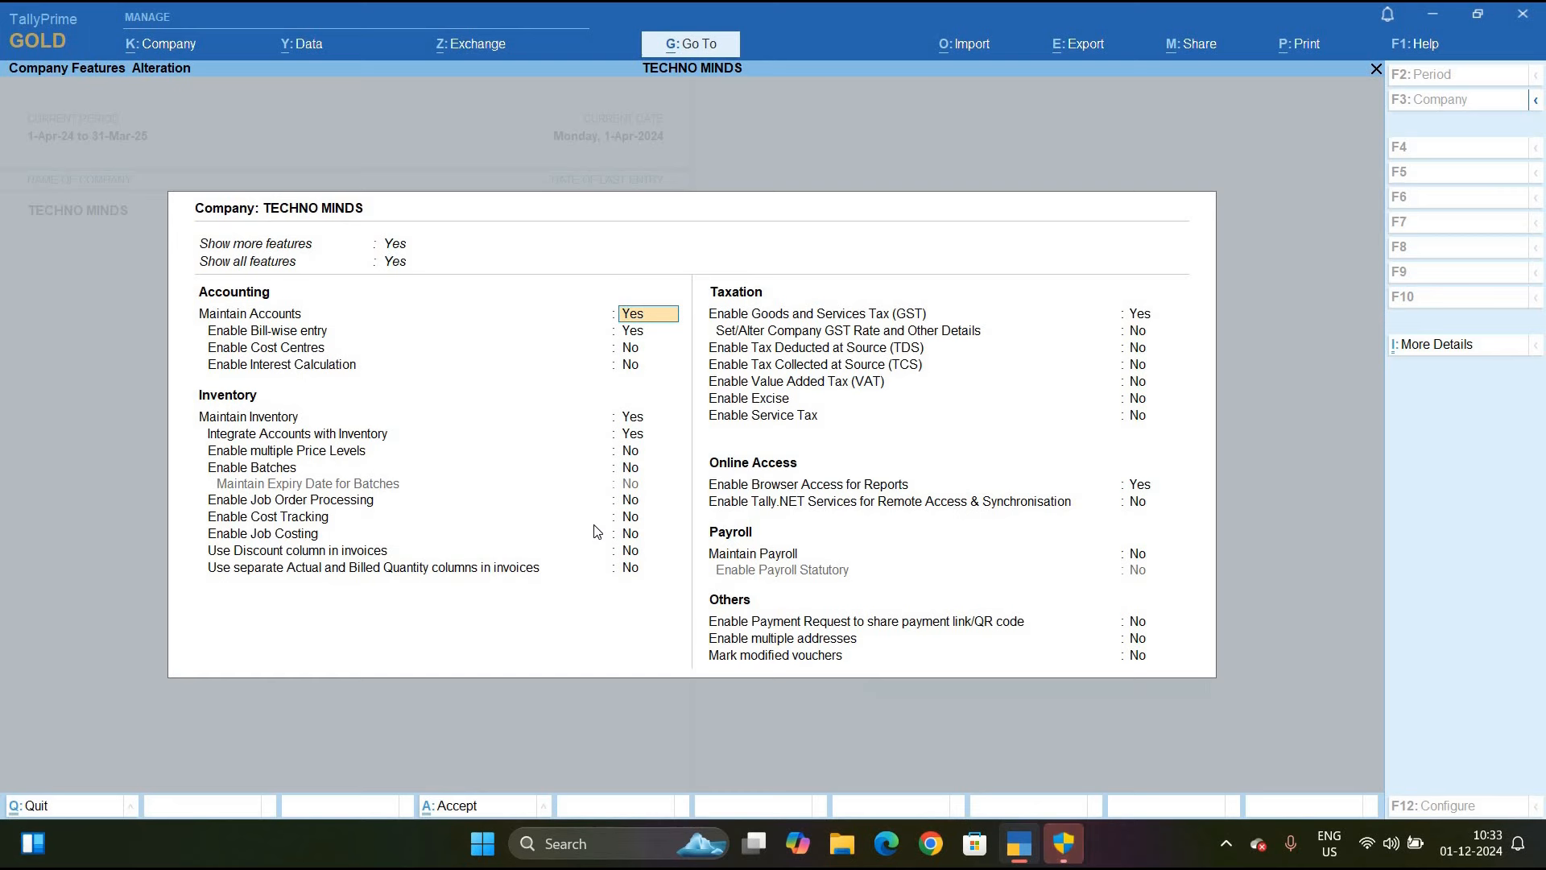
Enable Tax Deducted at Source (TDS) for TECHNO MINDS, bringing up the deductor details
key(Down)
key(Down)
key(Down)
key(Down)
key(Down)
key(Down)
key(Down)
key(Down)
key(Down)
key(Down)
key(Down)
key(Down)
key(Down)
key(Down)
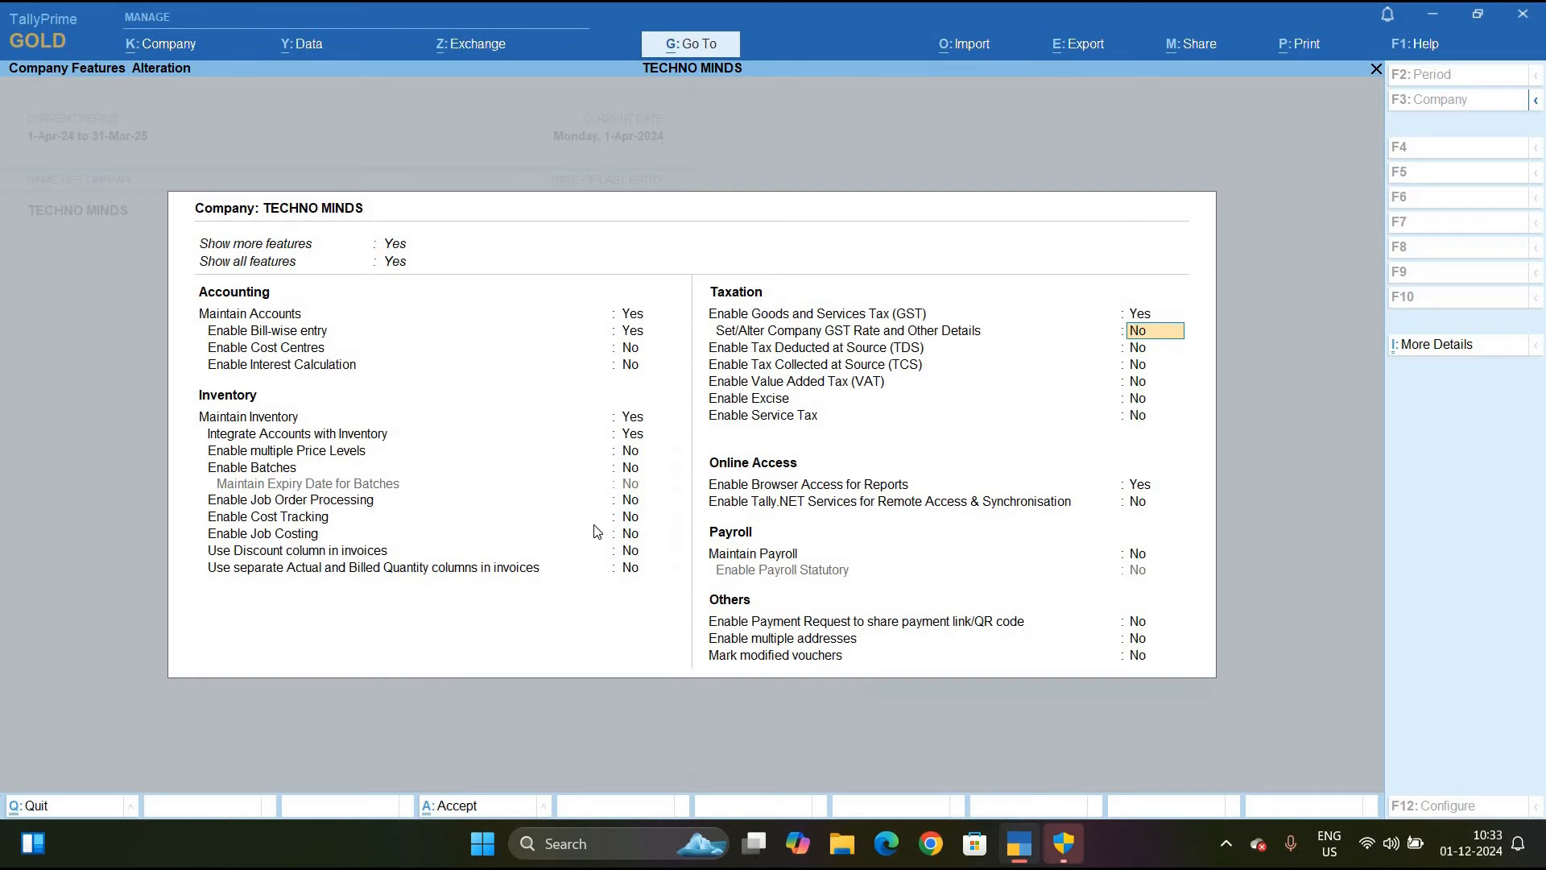
key(Down)
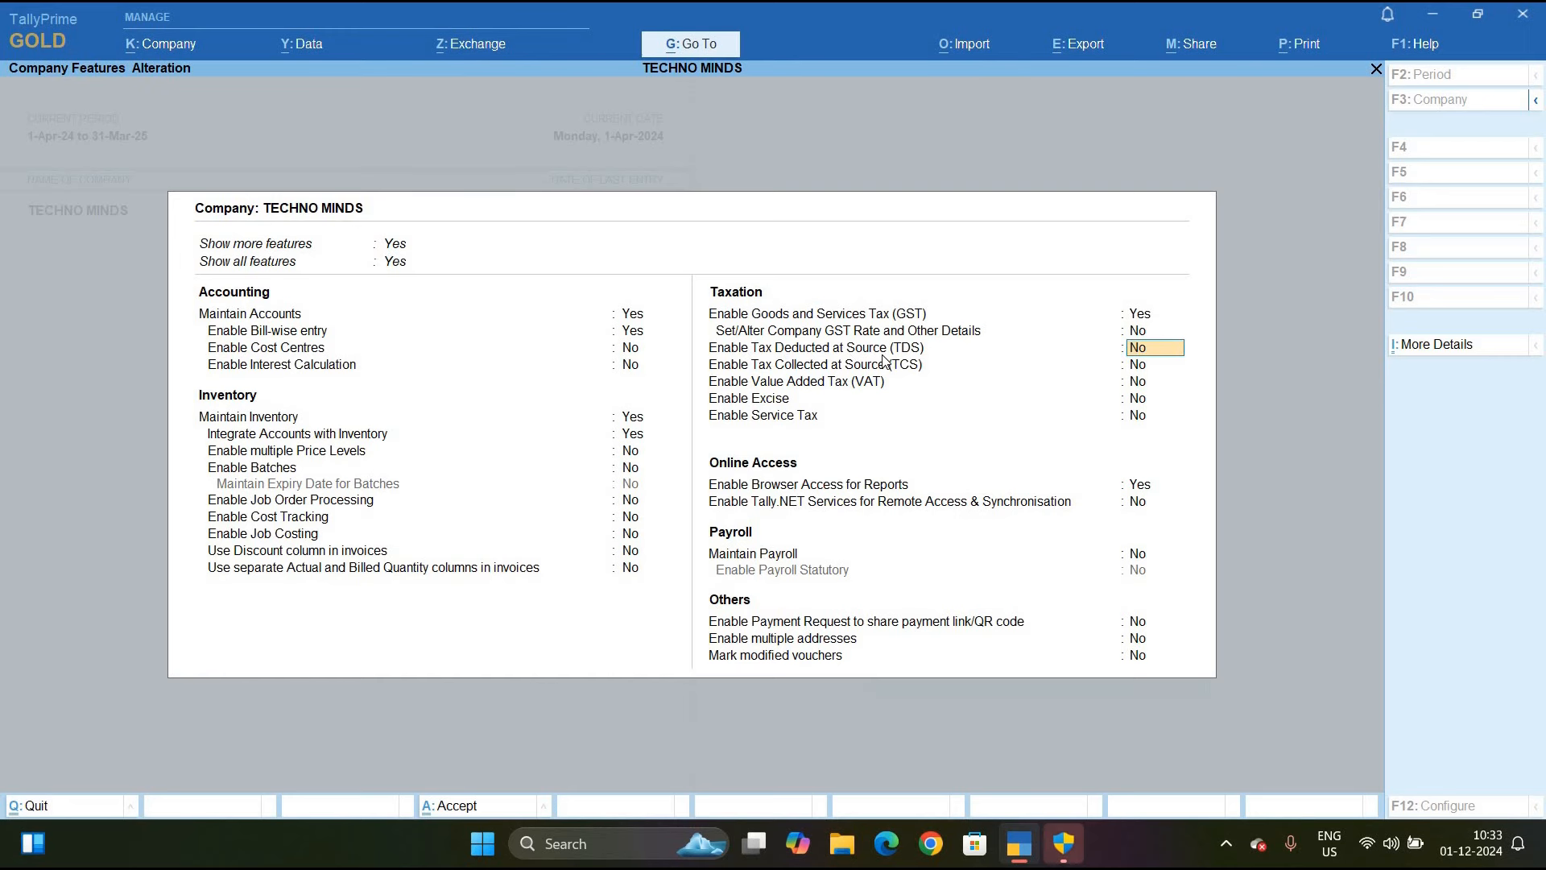
text(Y)
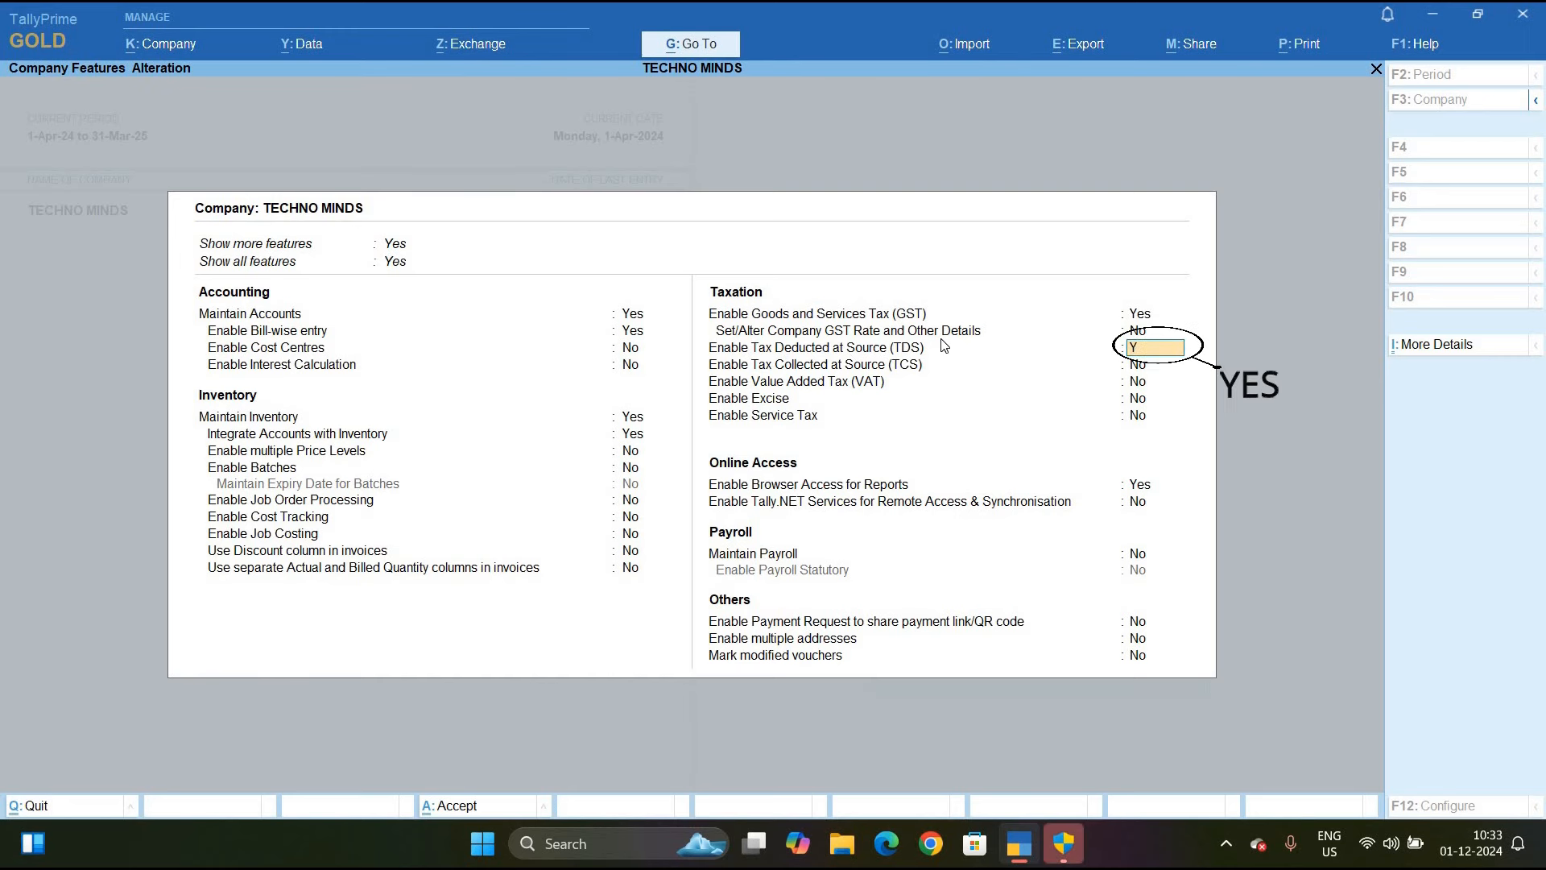
key(Return)
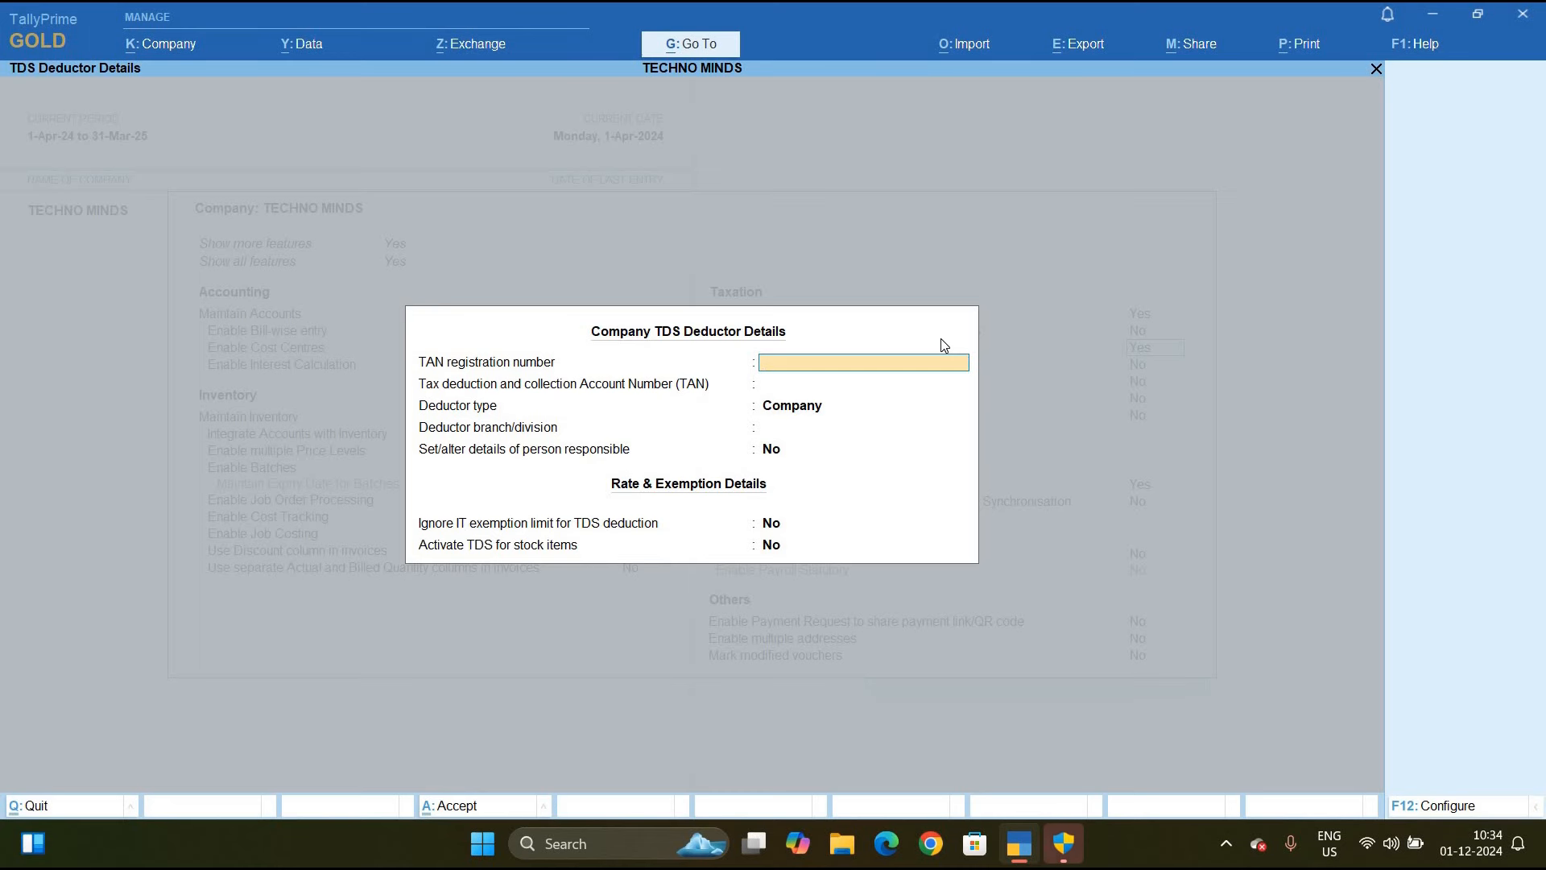
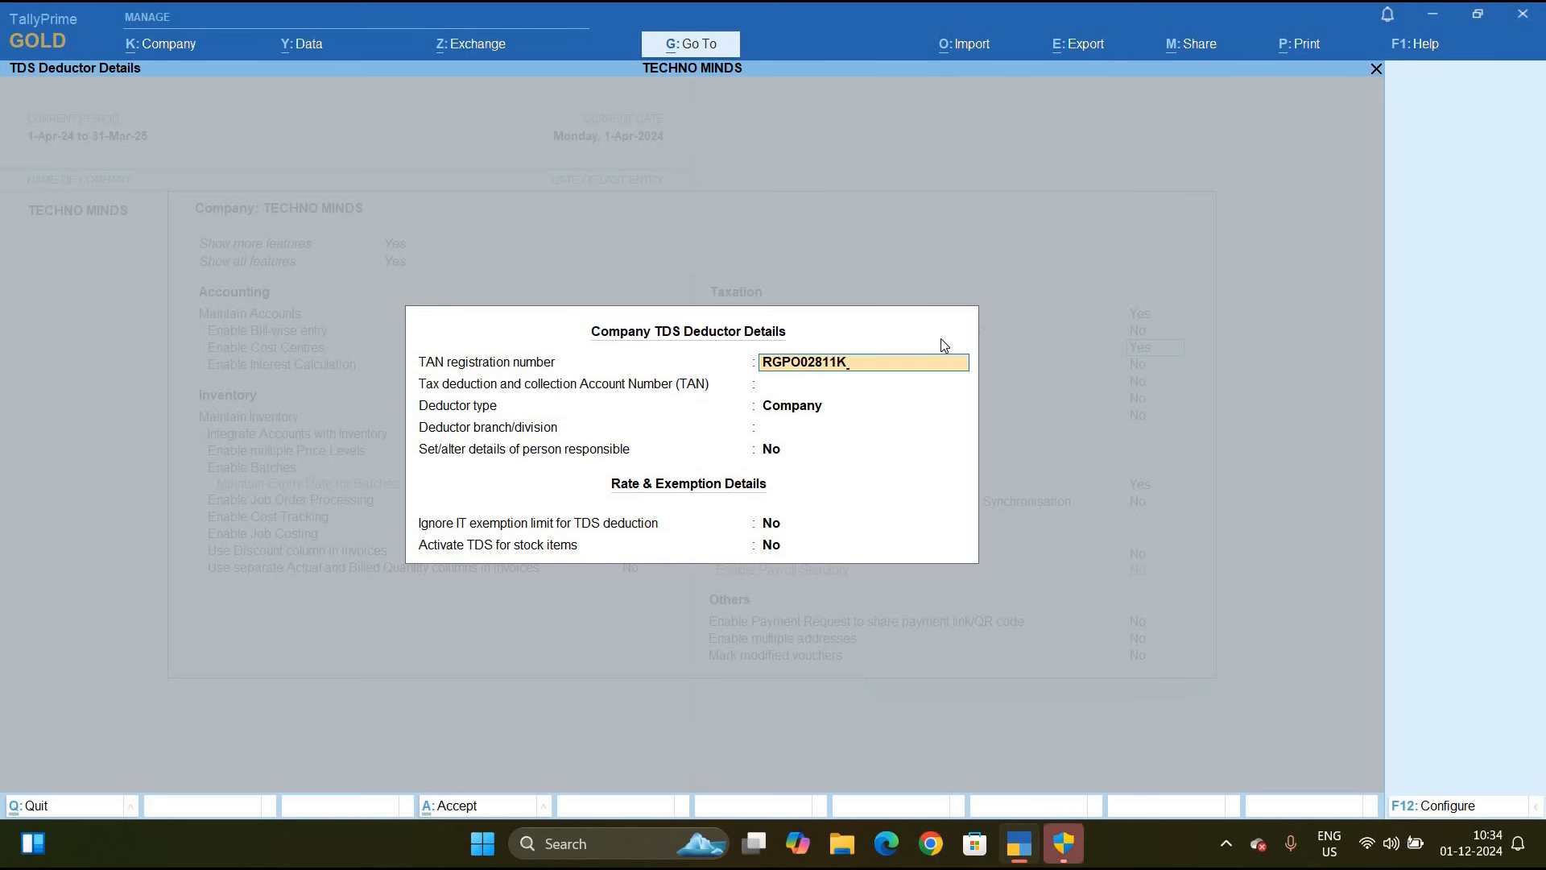
Enter the company's TAN, keep deductor type Company, set branch RAIPUR, and opt to add responsible-person details
key(Return)
key(Return)
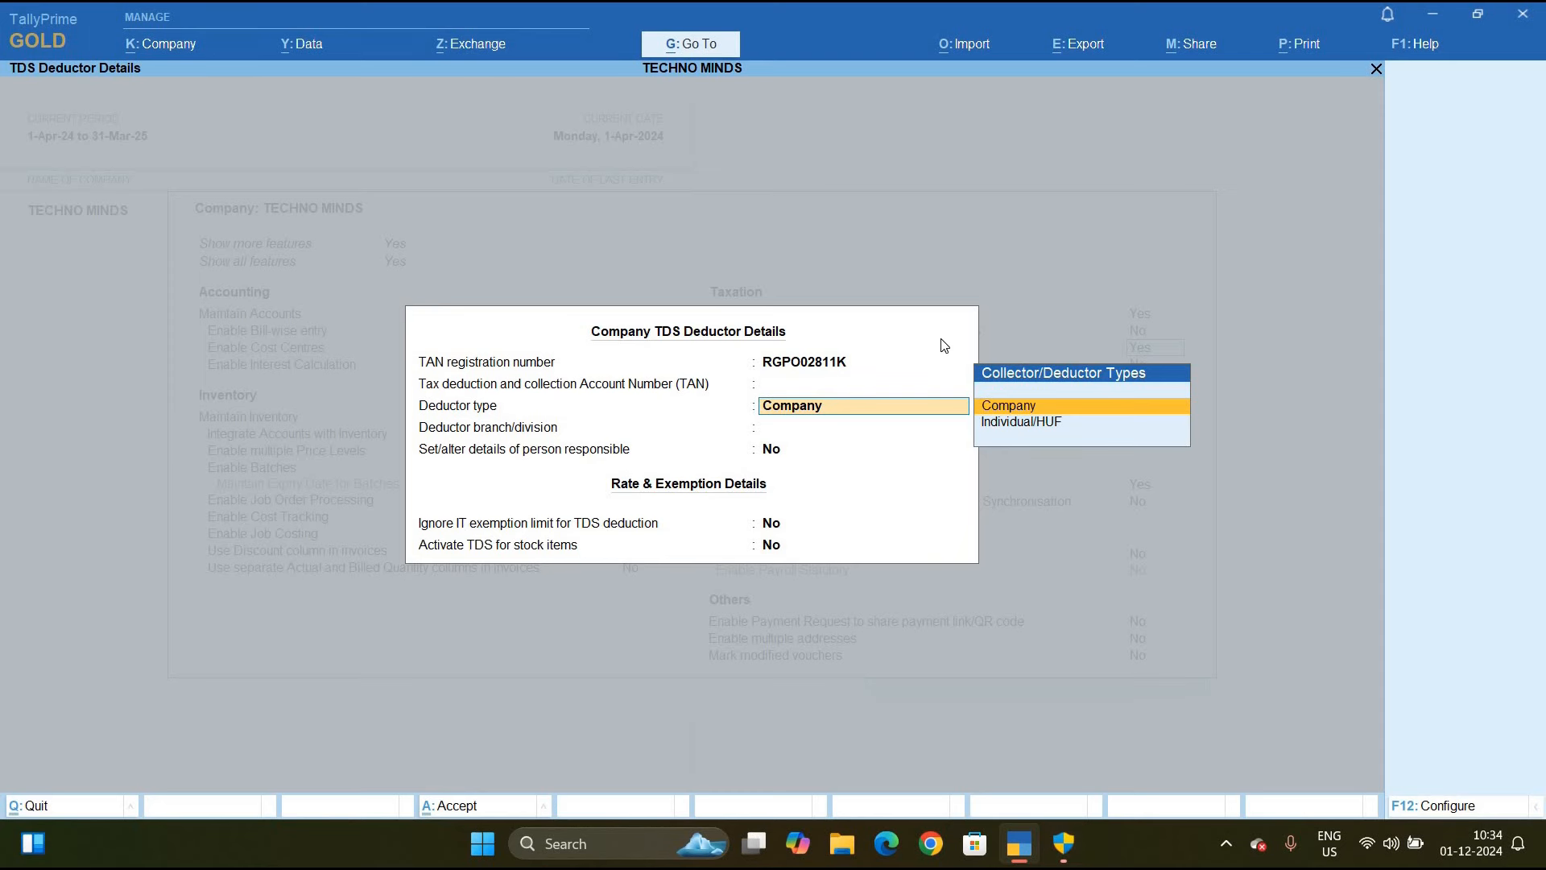
key(Return)
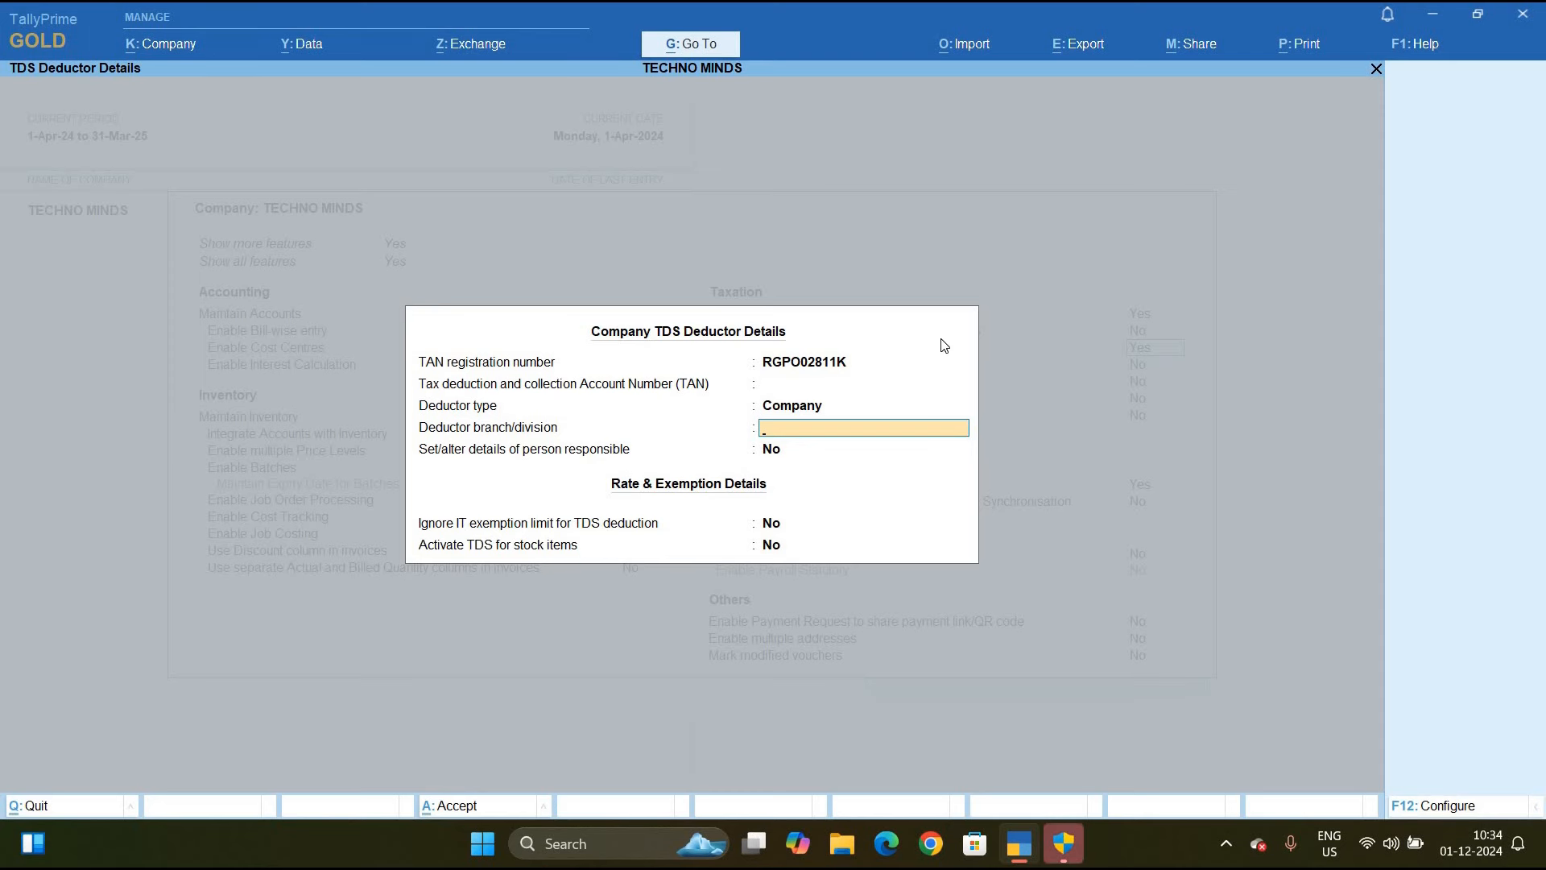
text(RAIPUR)
key(Return)
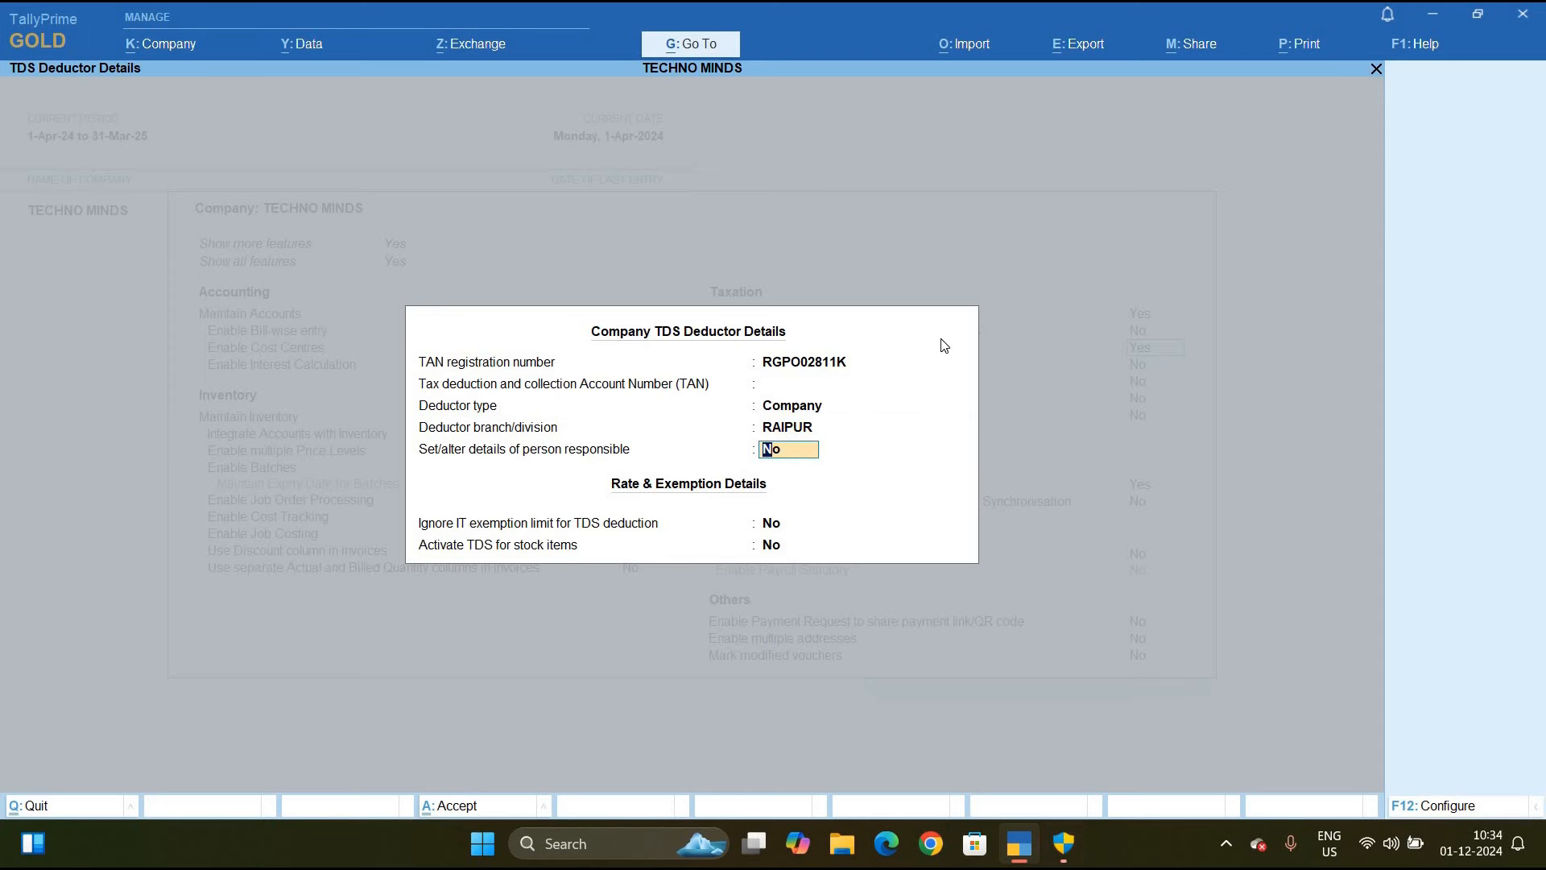
text(Y)
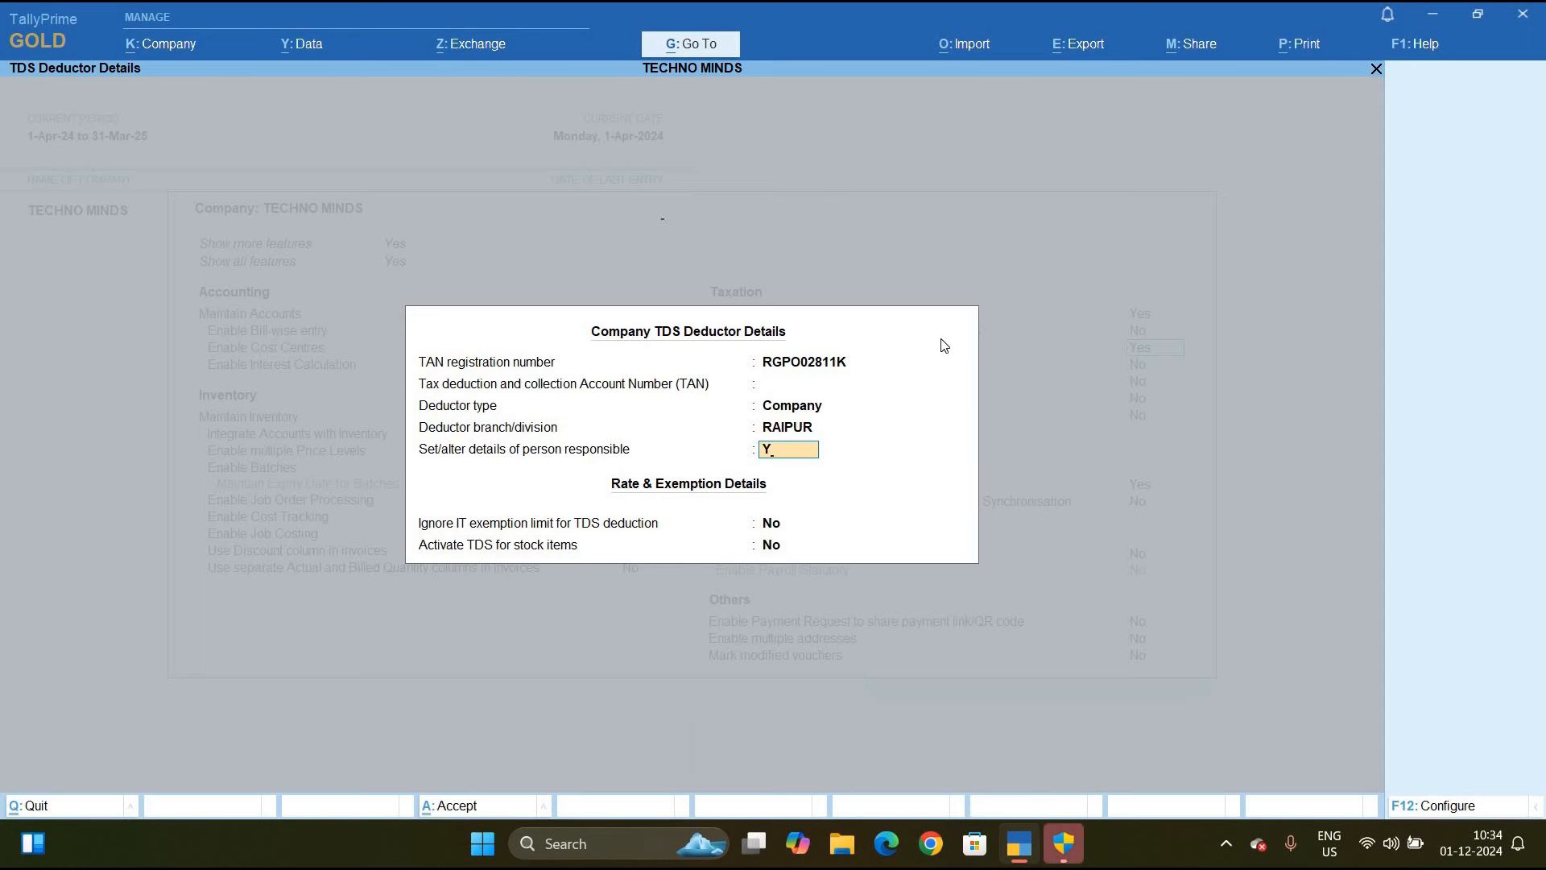
key(Return)
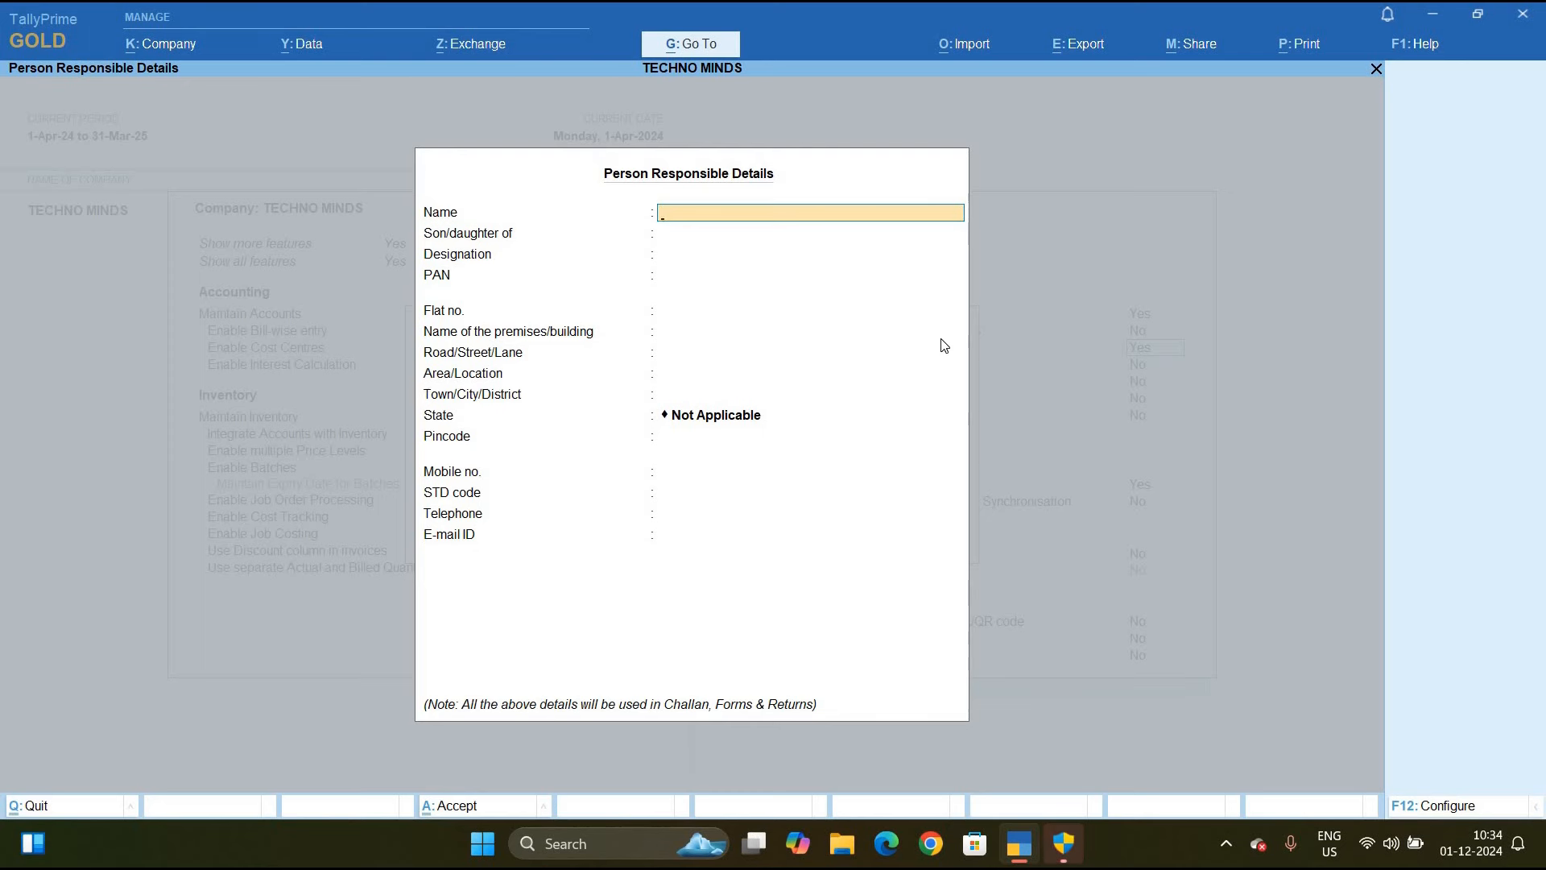
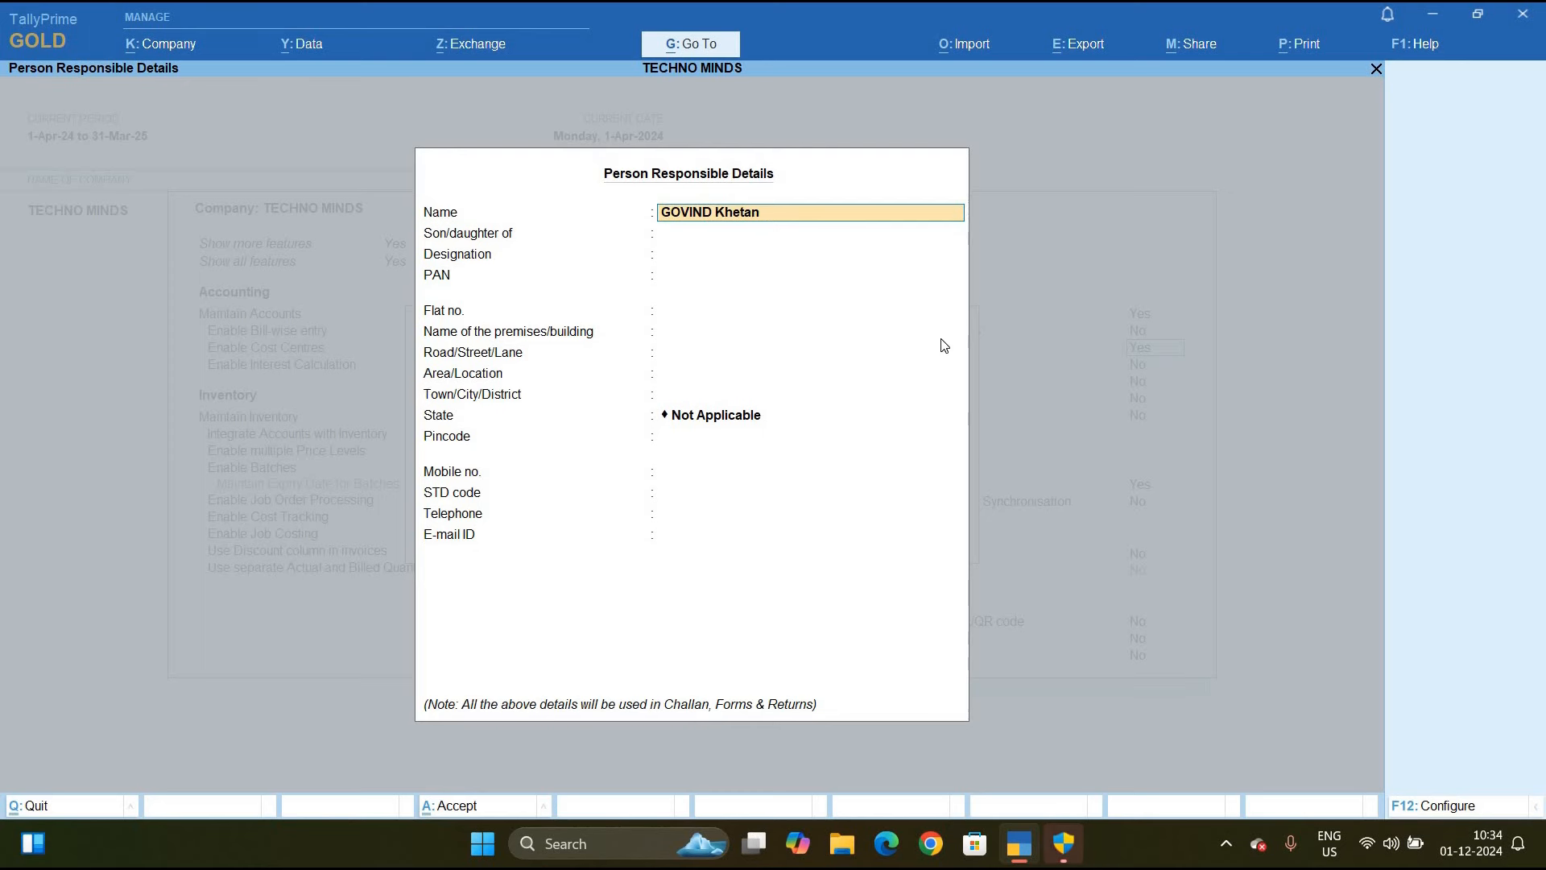
Enter the responsible person's full name and parent's name
key(Return)
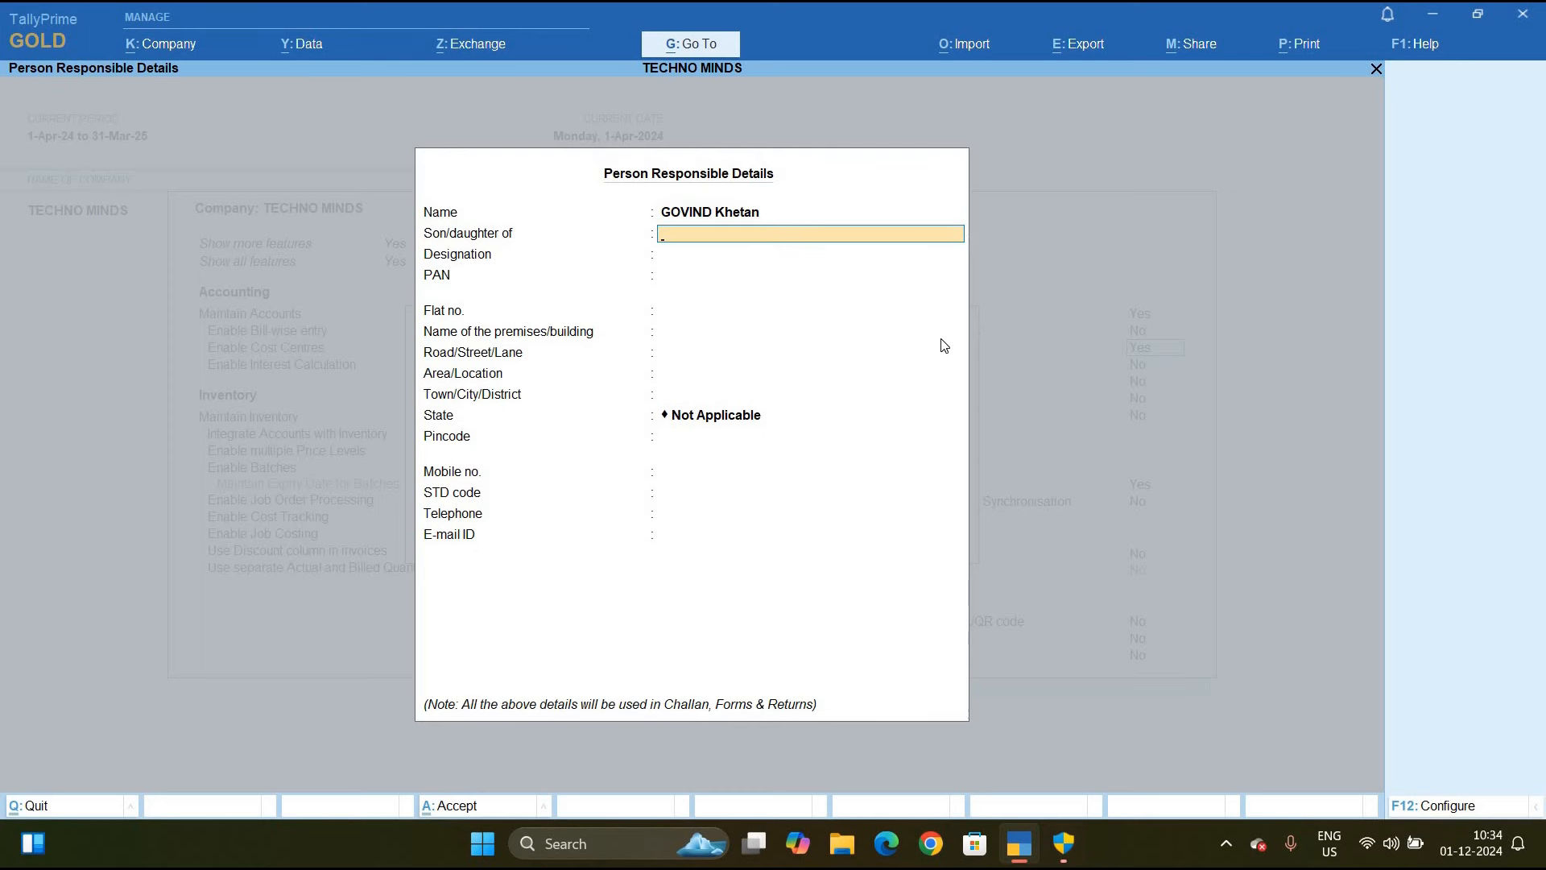
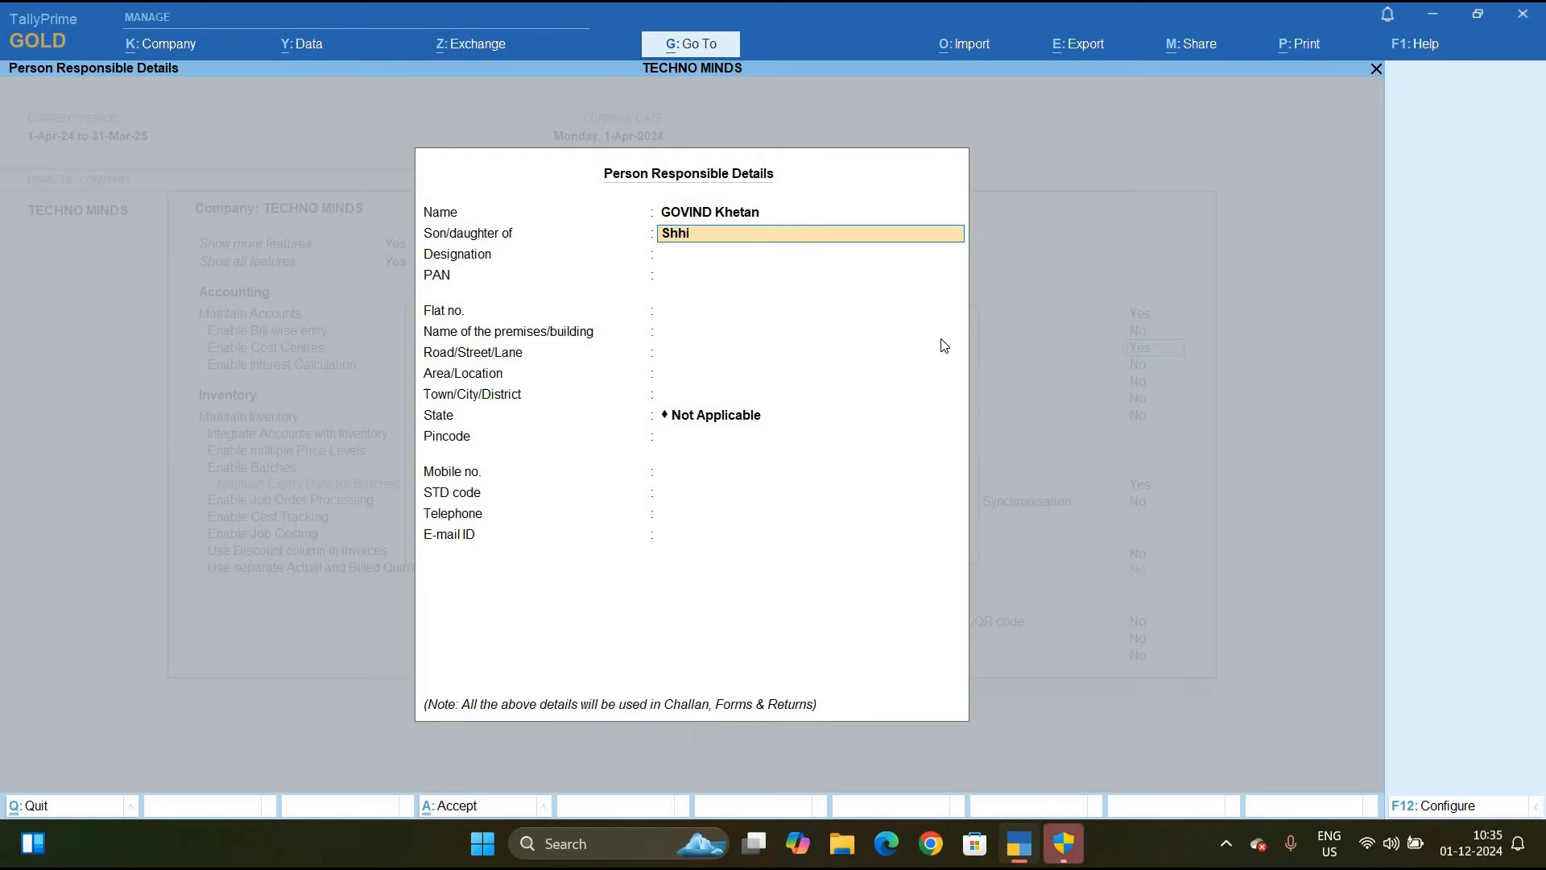
key(Return)
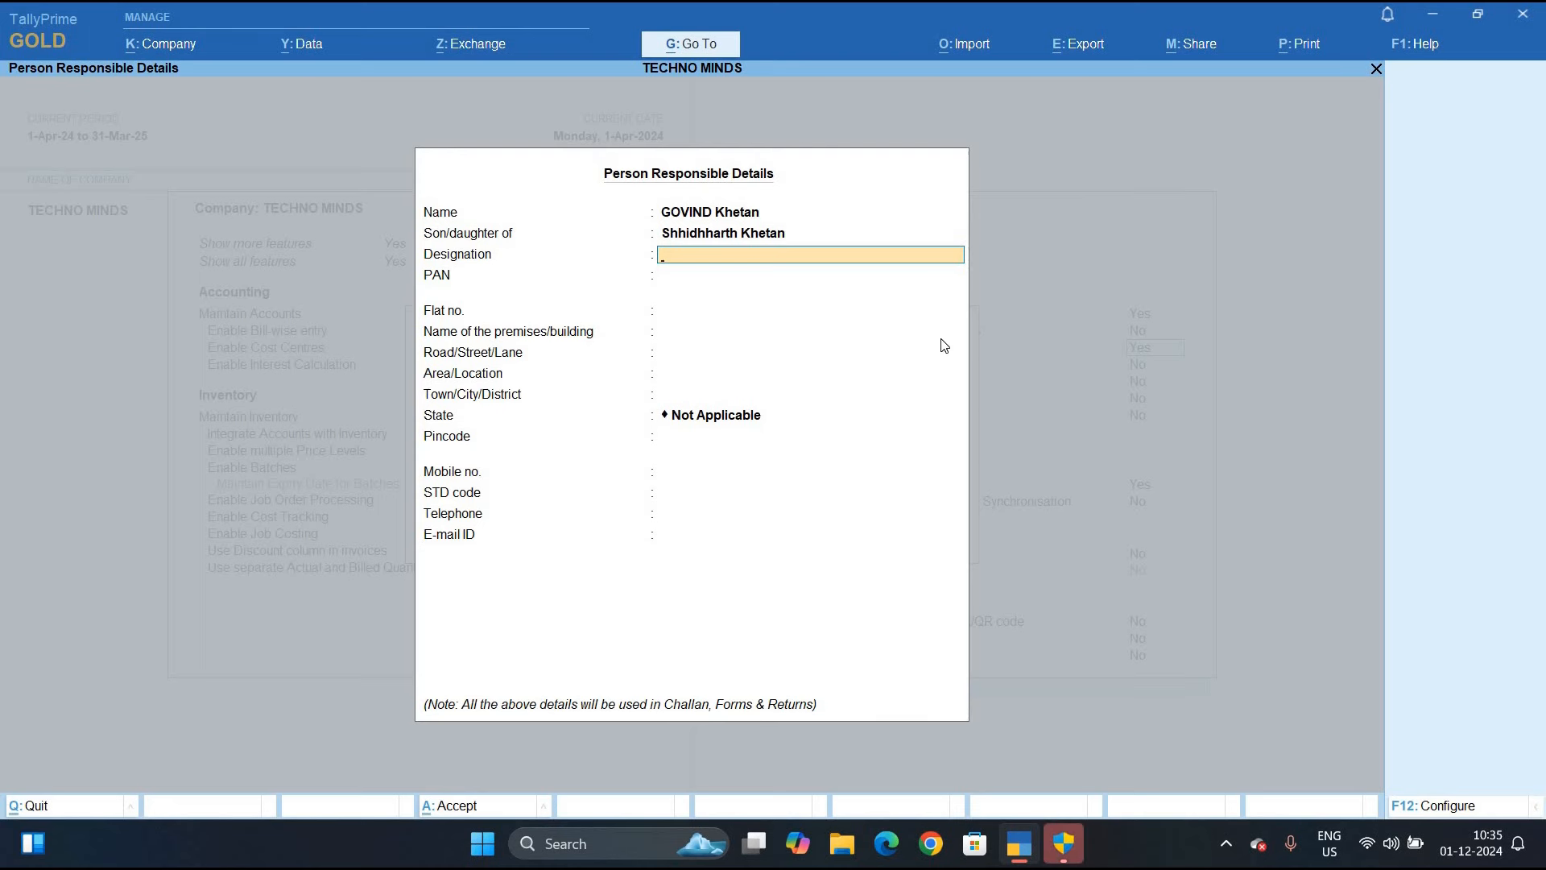
Set the designation to Director, then enter the person's PAN and flat number
text(Directi)
key(BackSpace)
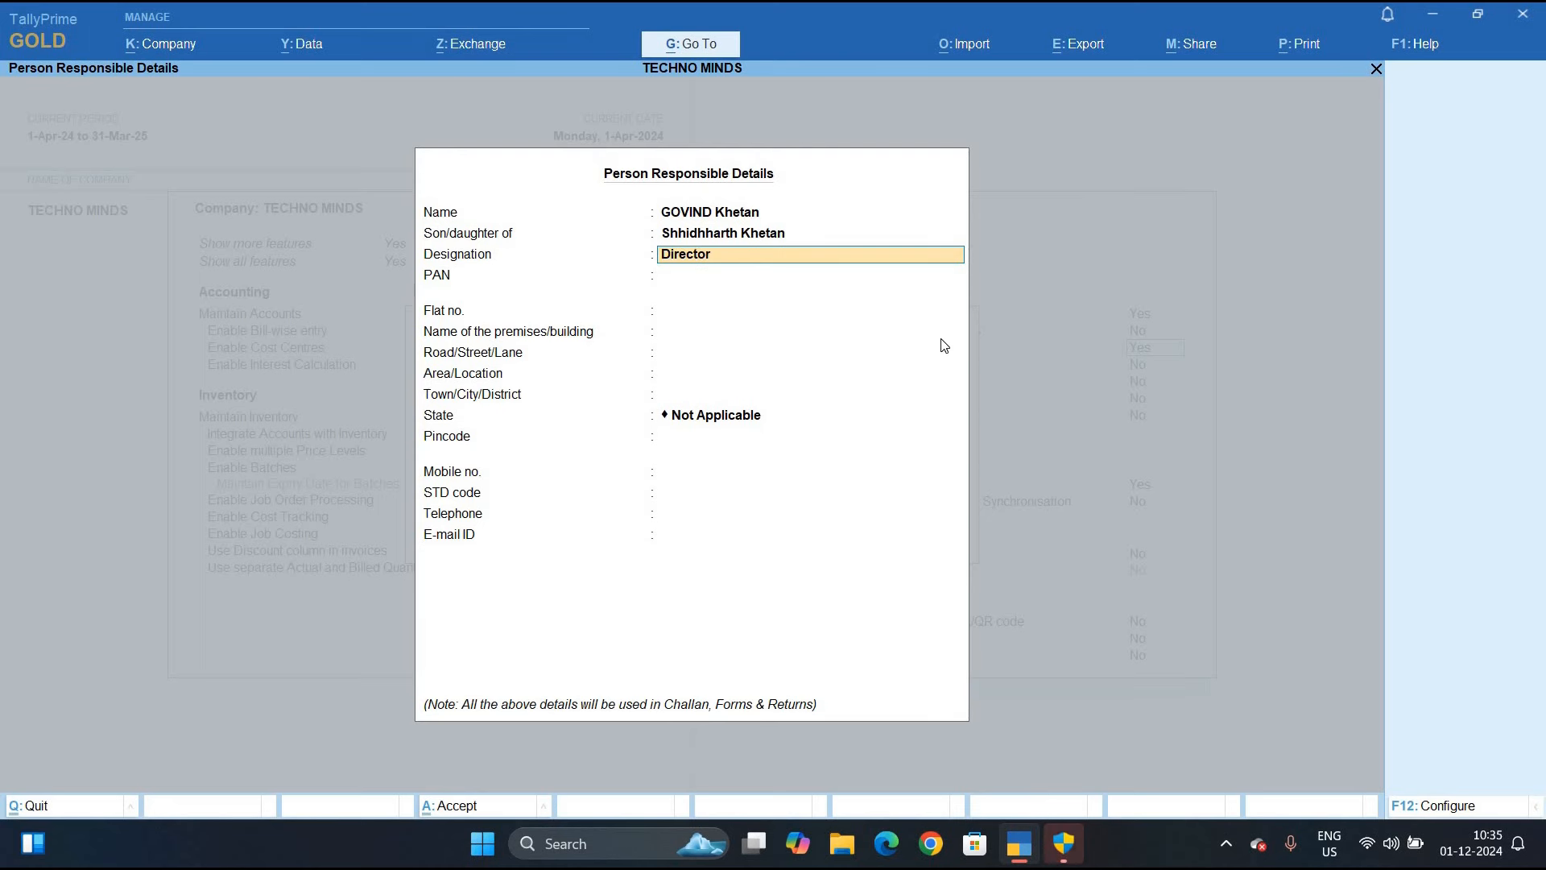
key(Return)
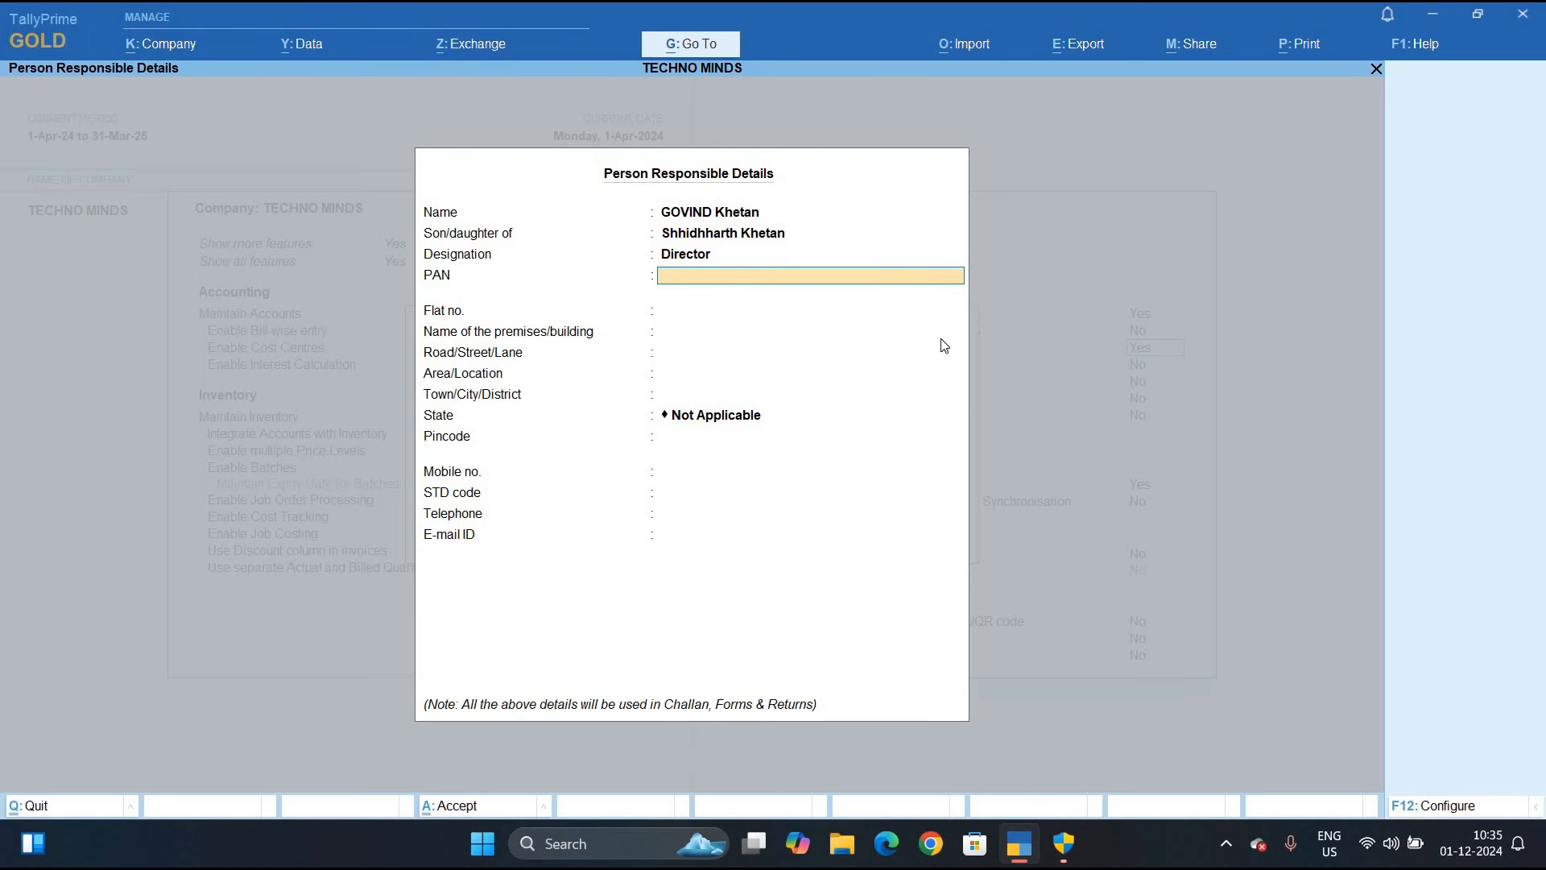
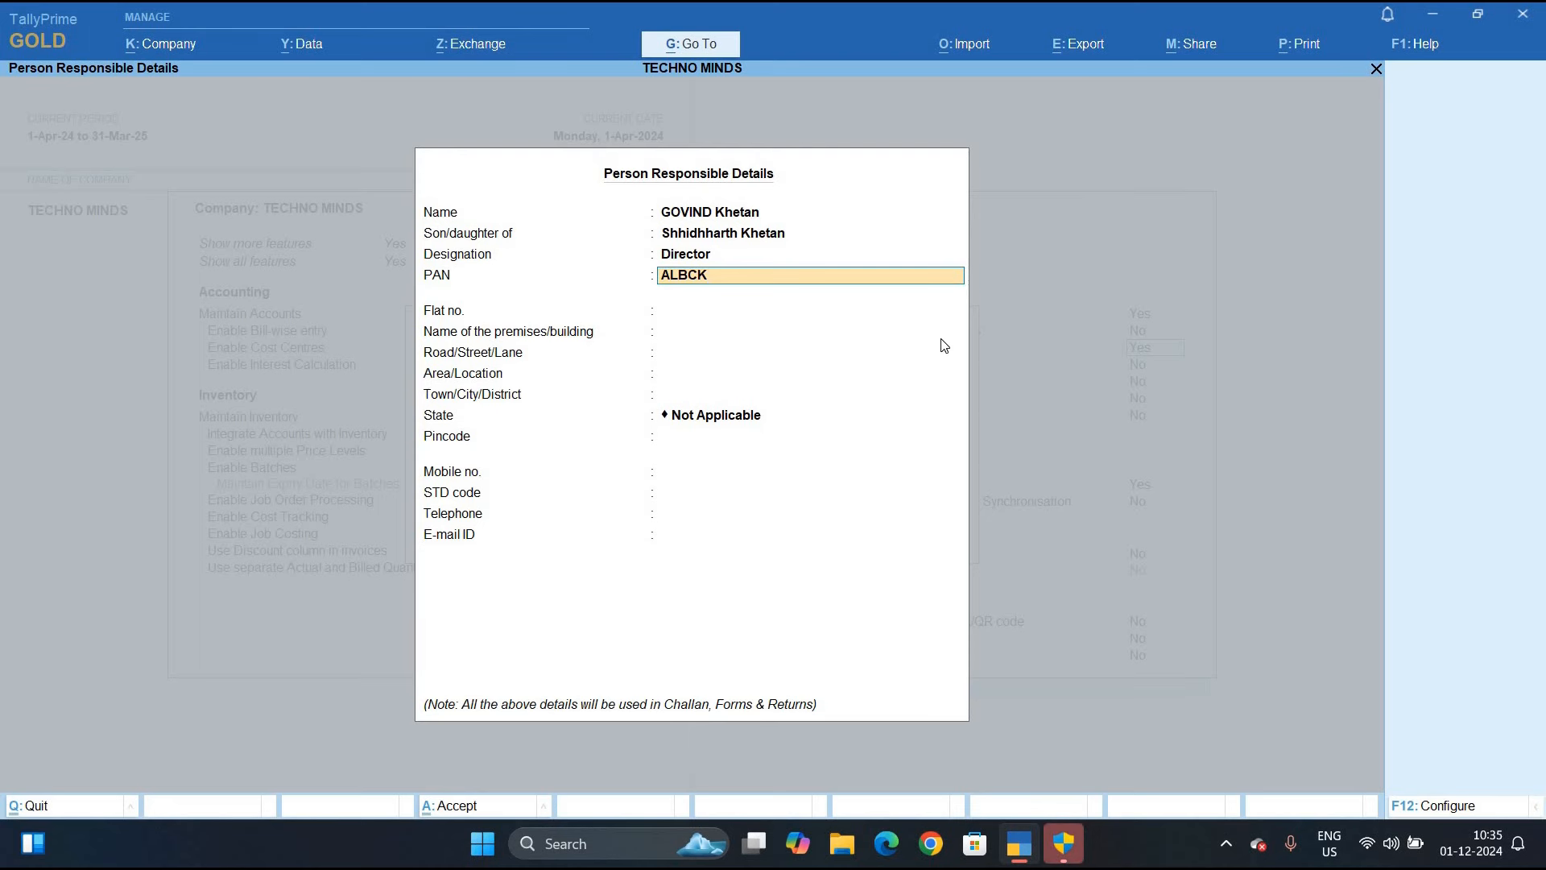
key(Return)
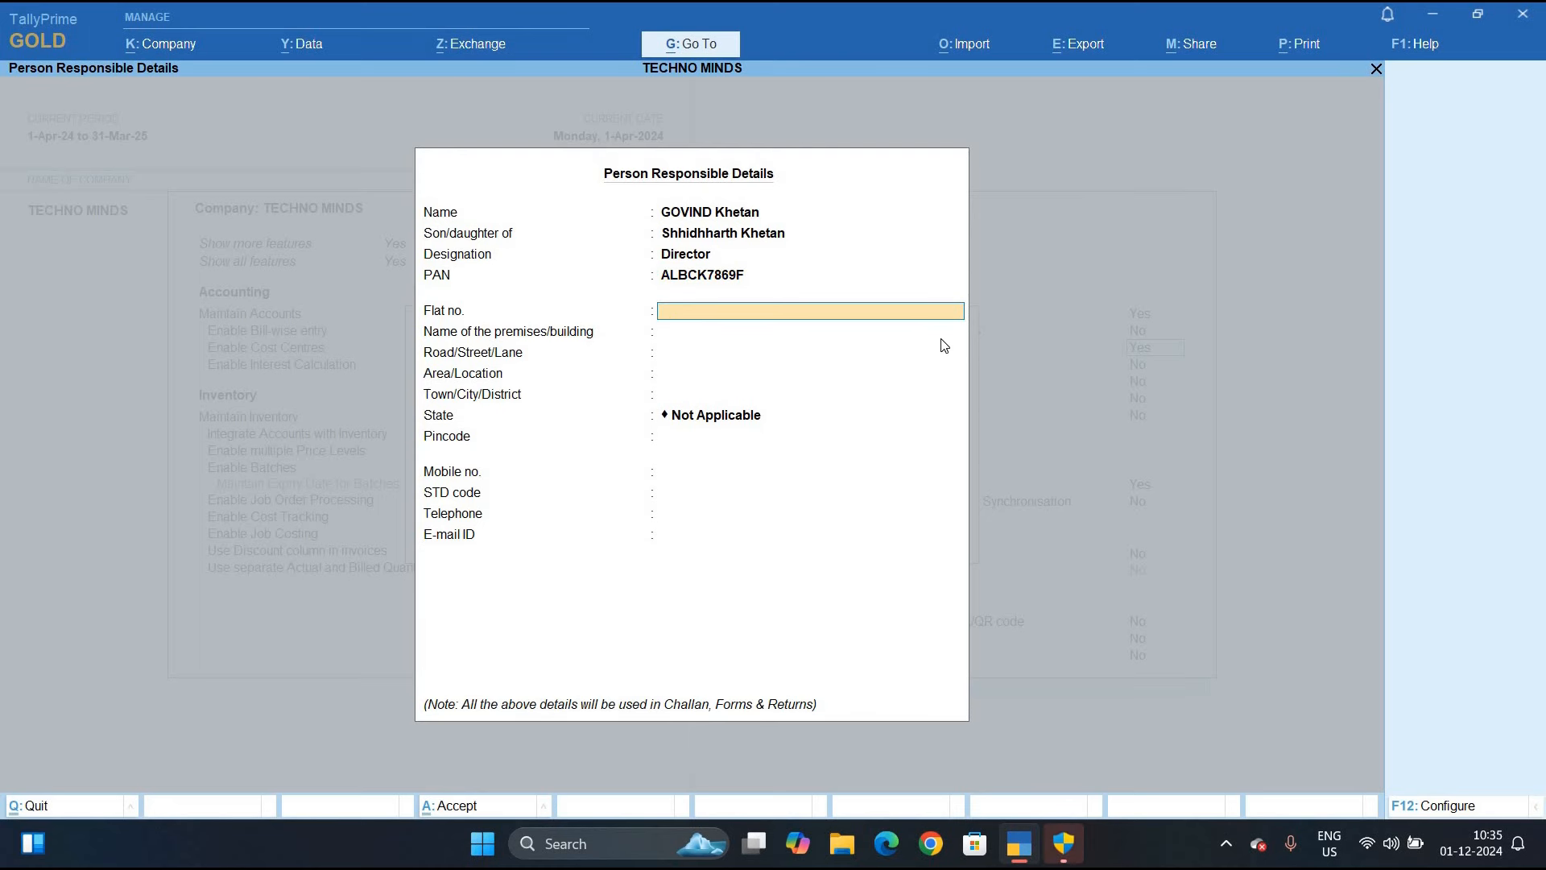
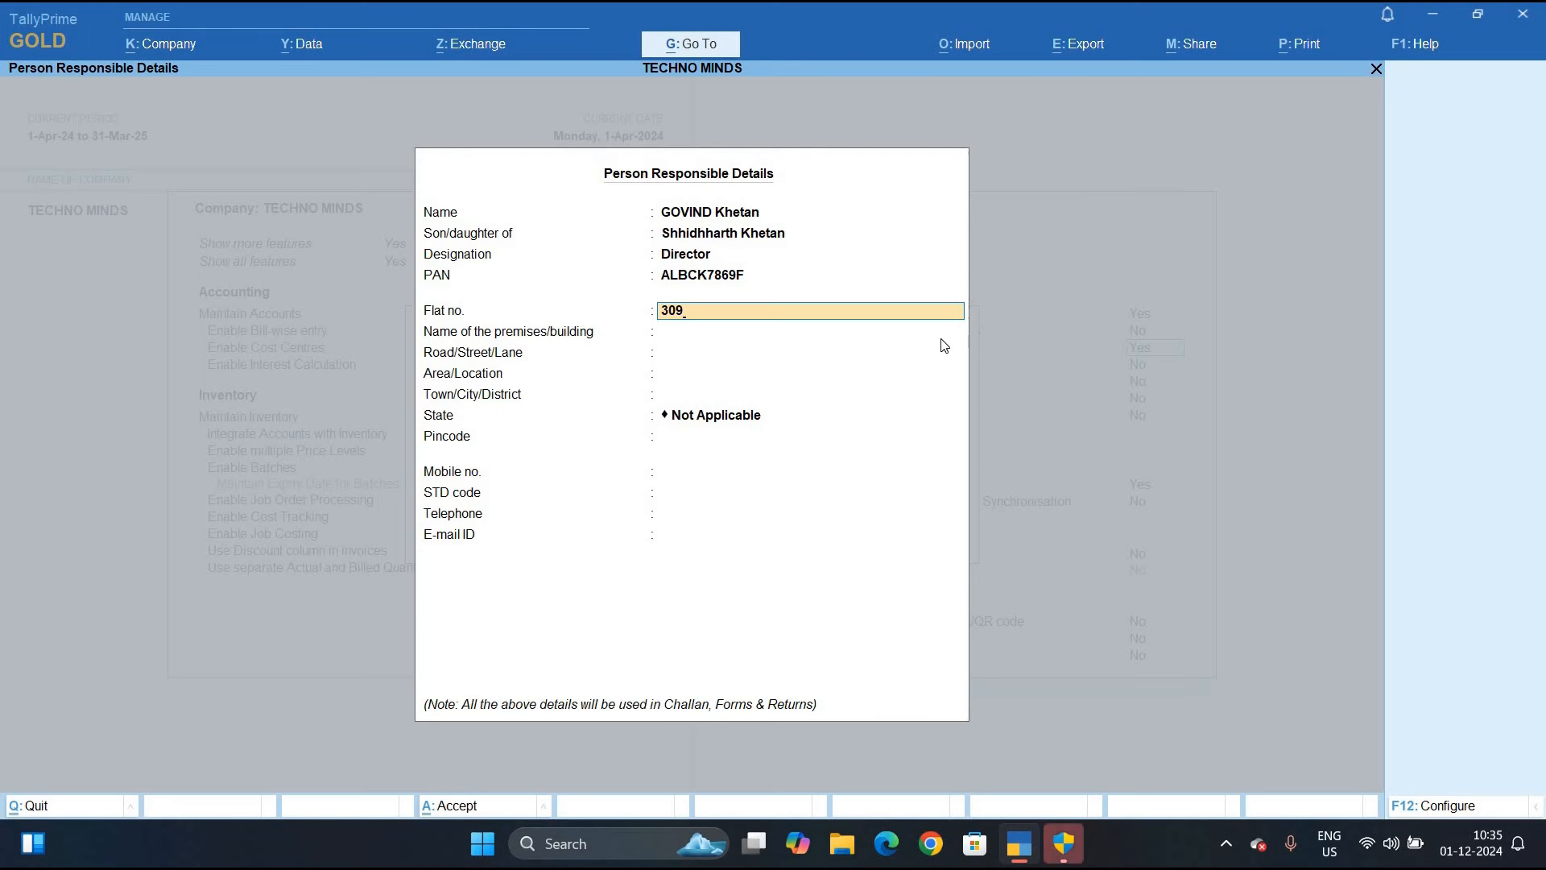
key(Return)
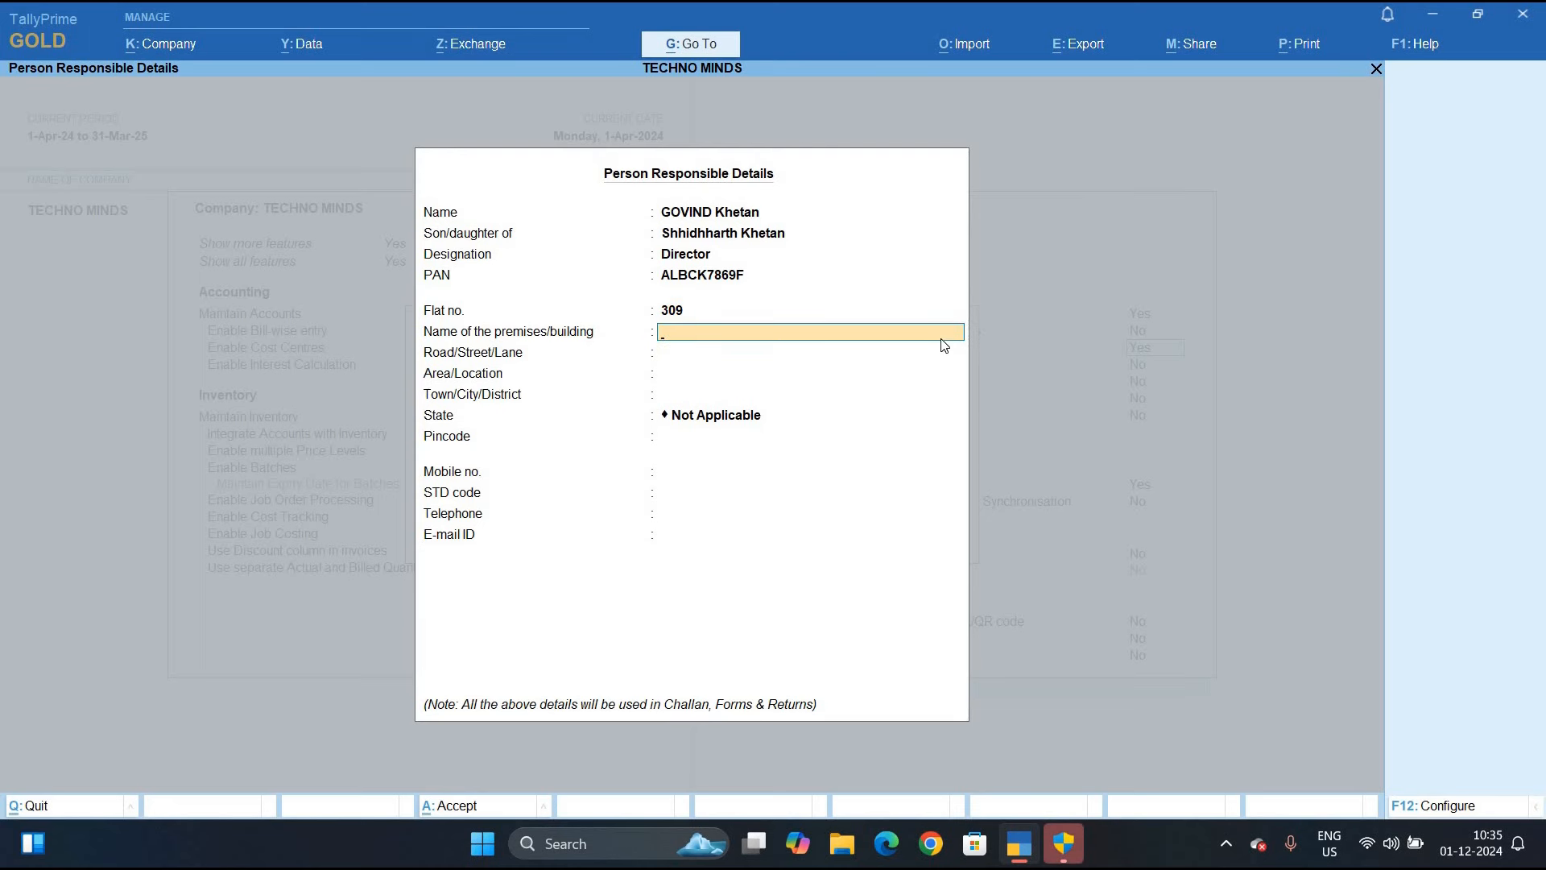
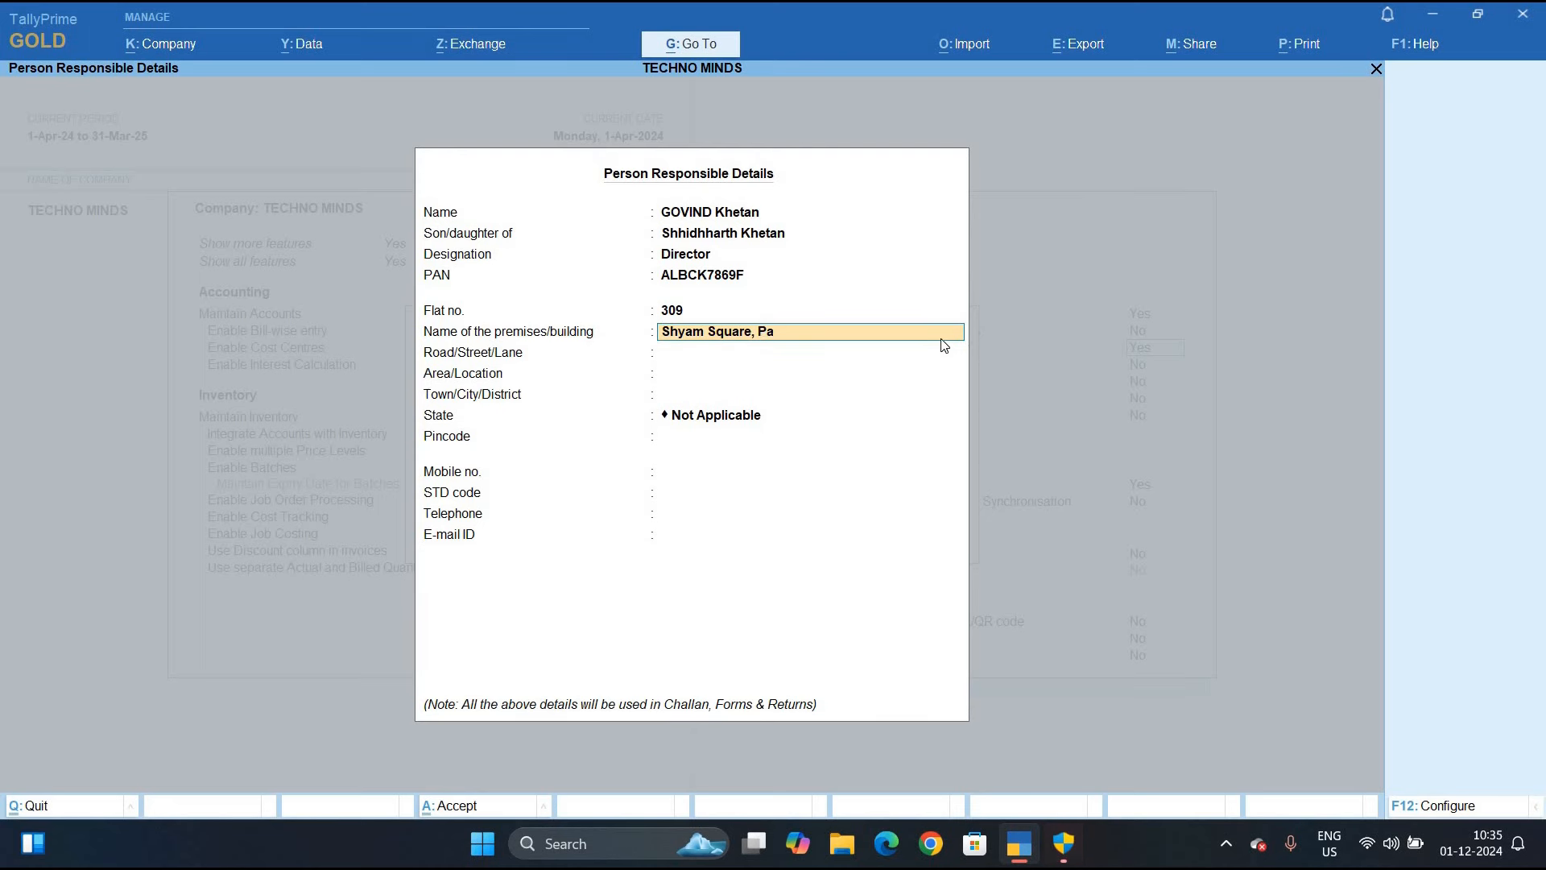
Fill in the responsible person's premises, road, area and town address fields
key(Return)
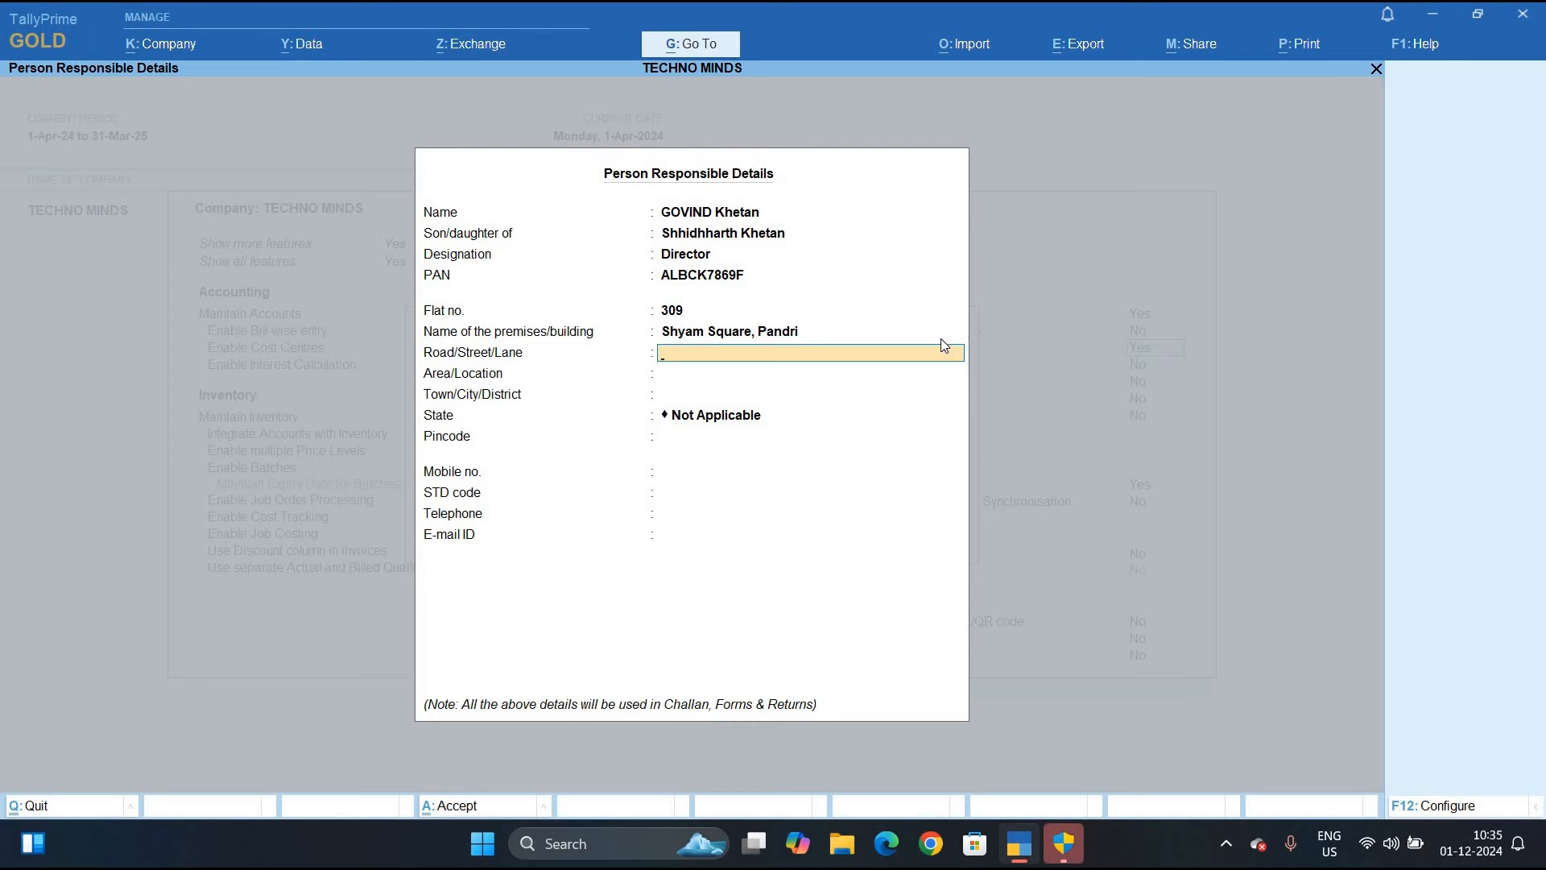
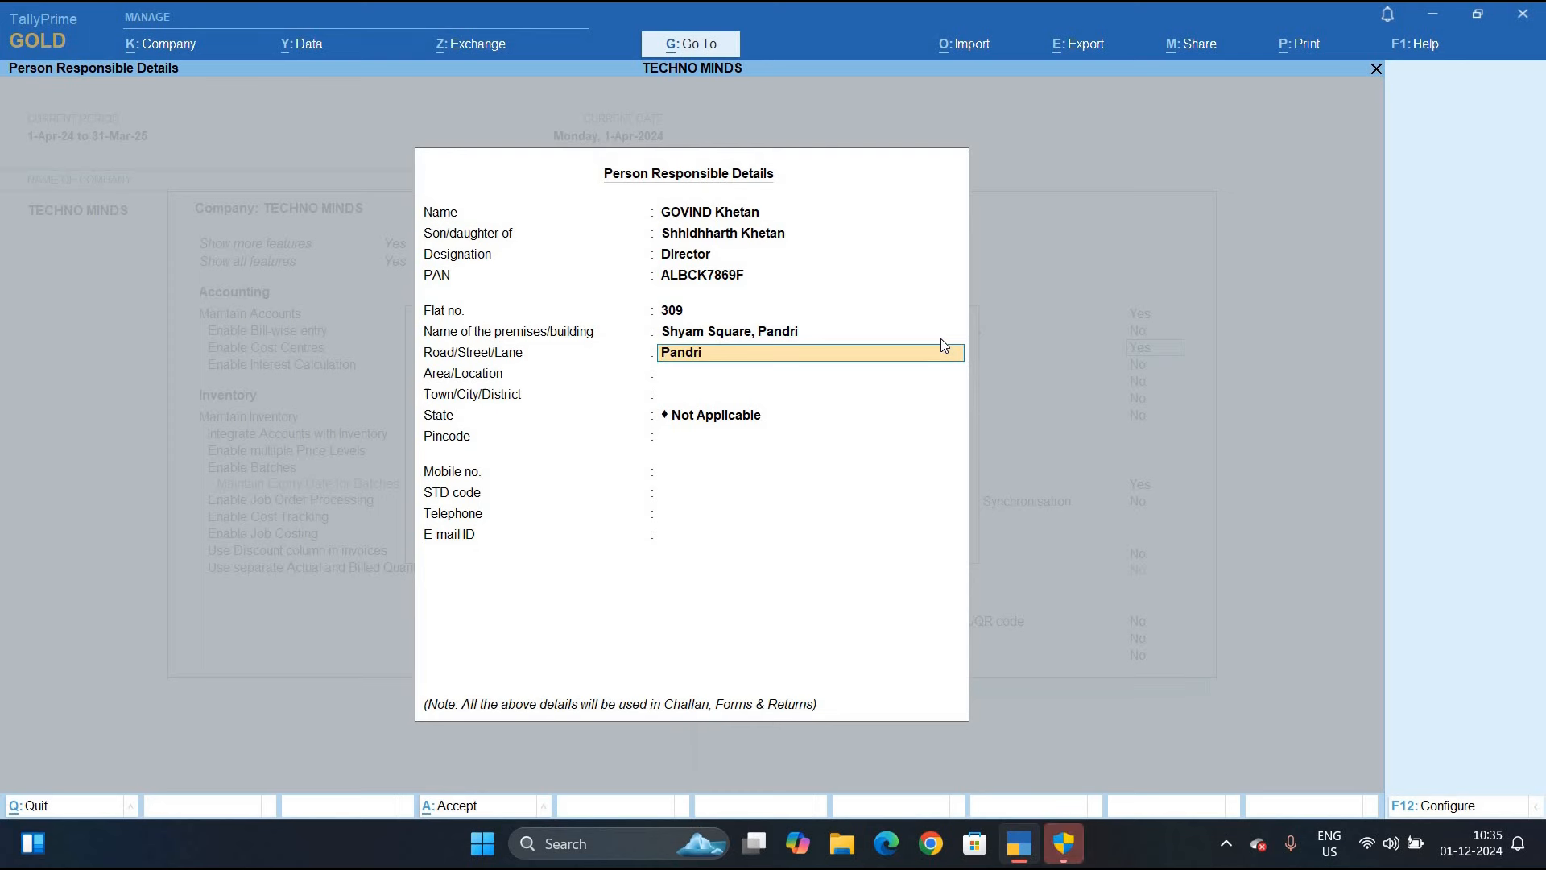
key(Return)
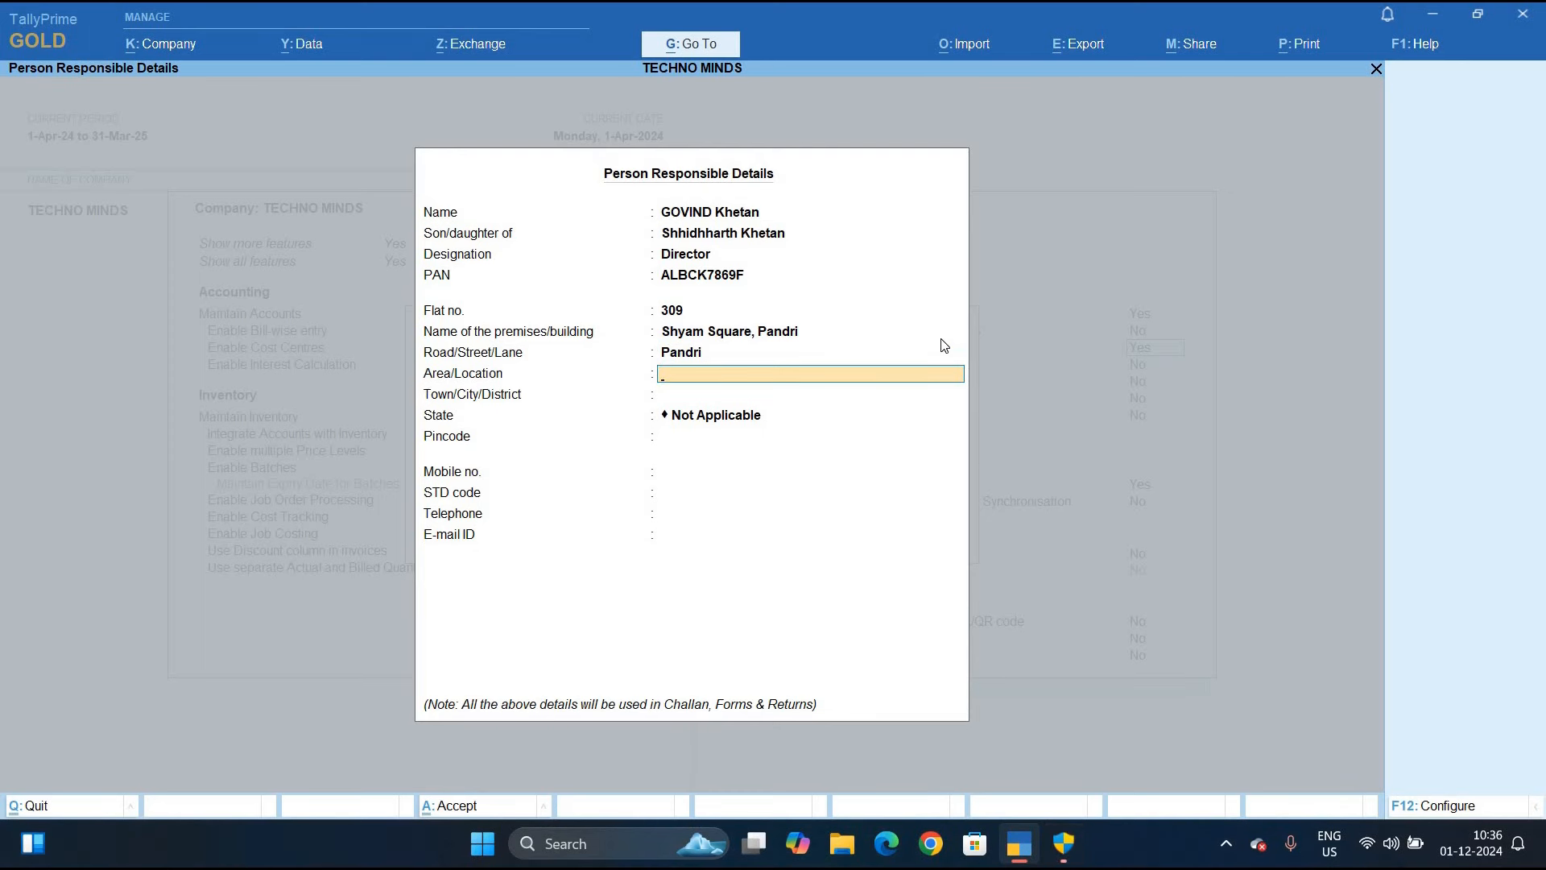
key(Return)
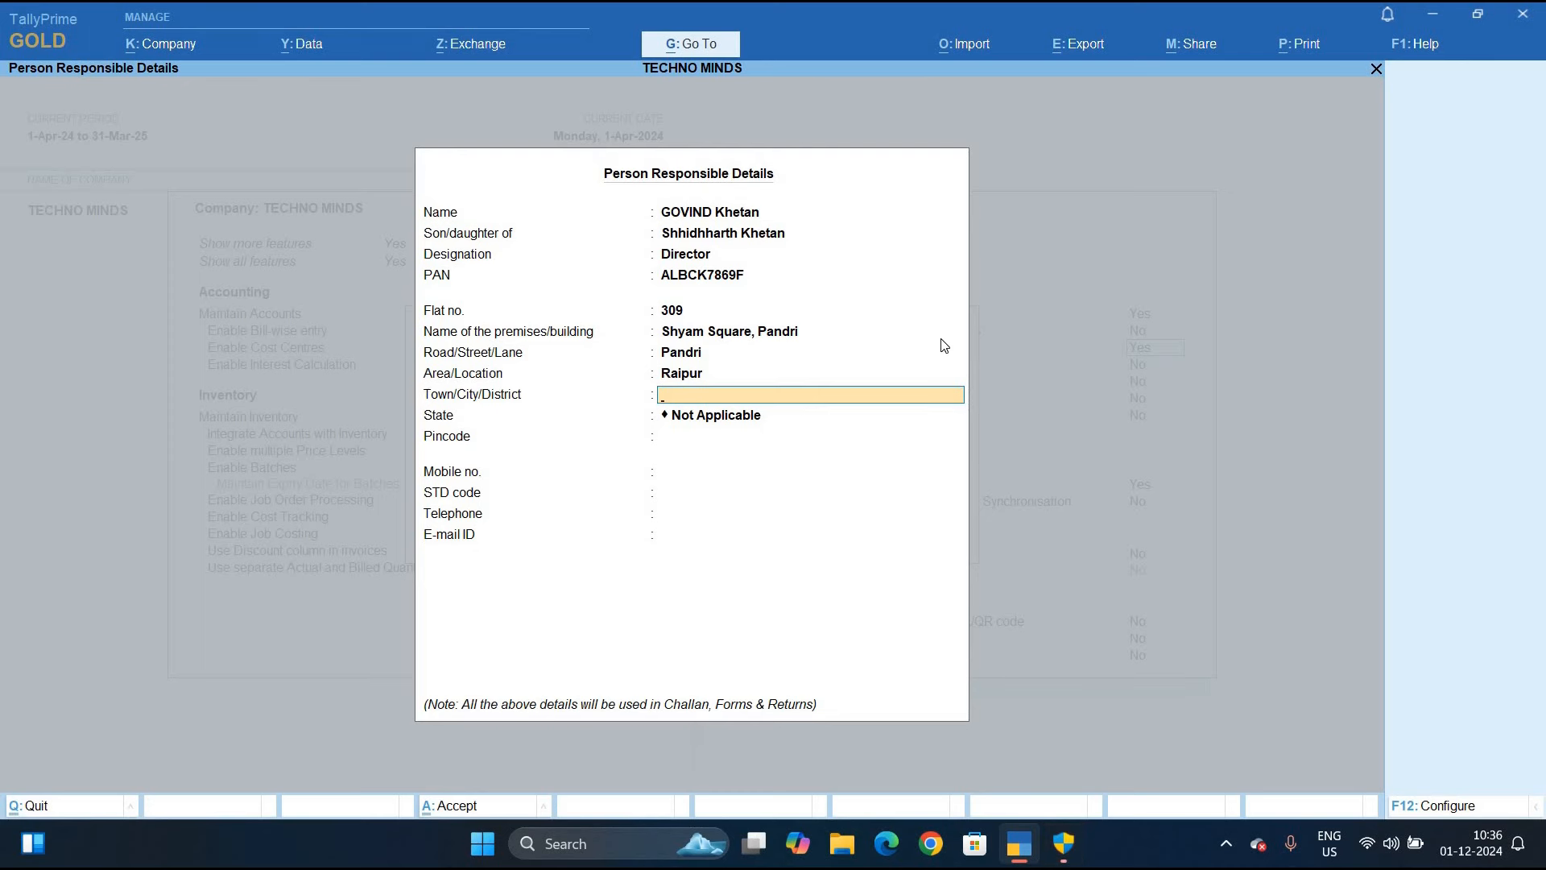
key(Return)
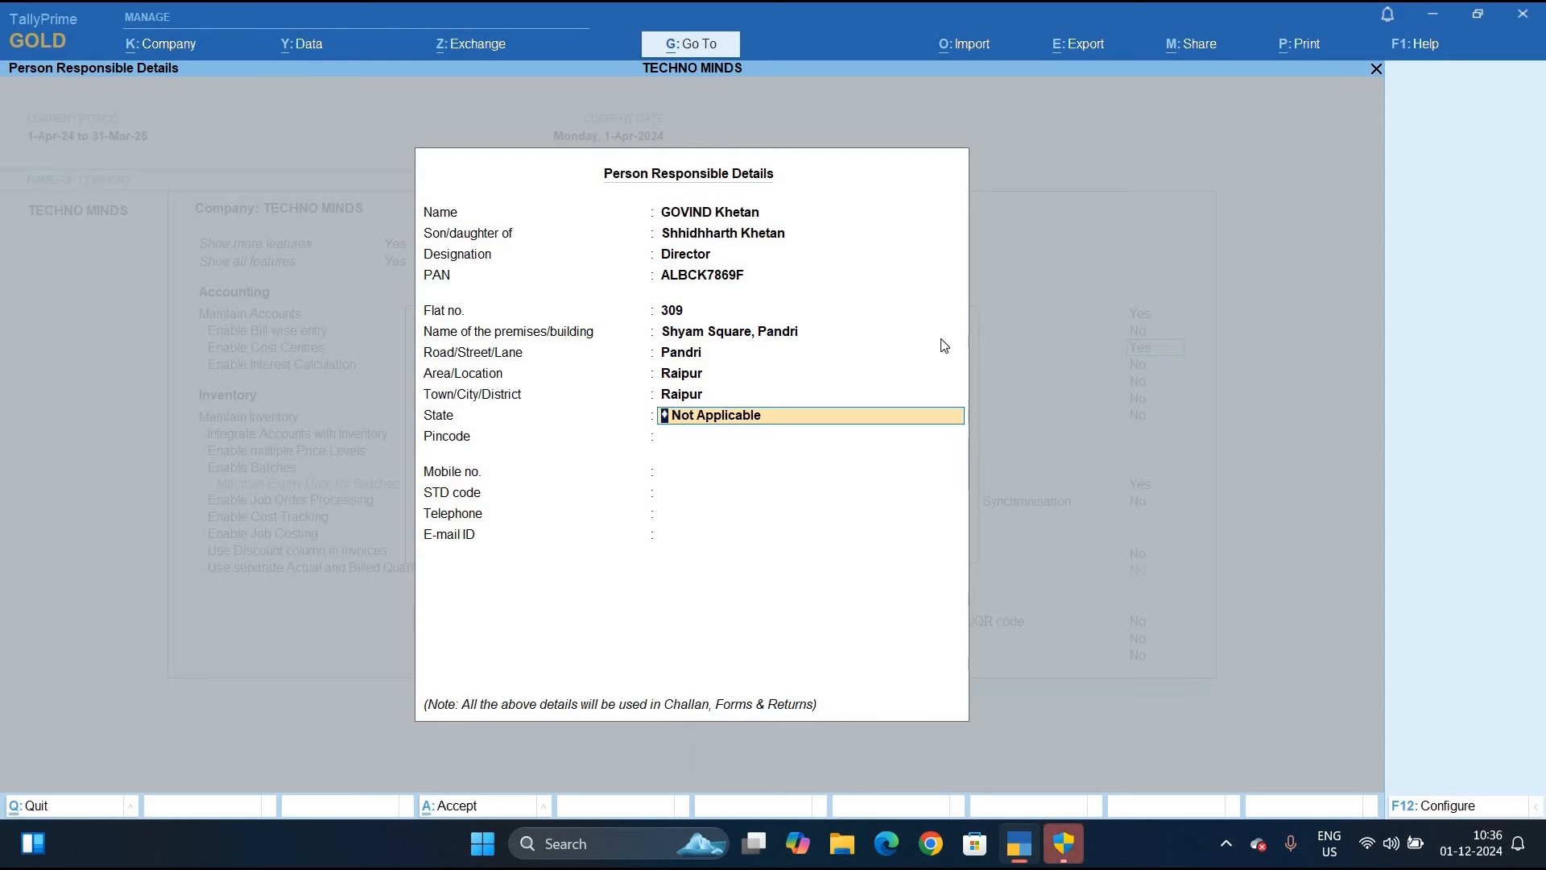
Select Chhattisgarh as the state and enter the pincode and mobile number
text(Chhattisgarh)
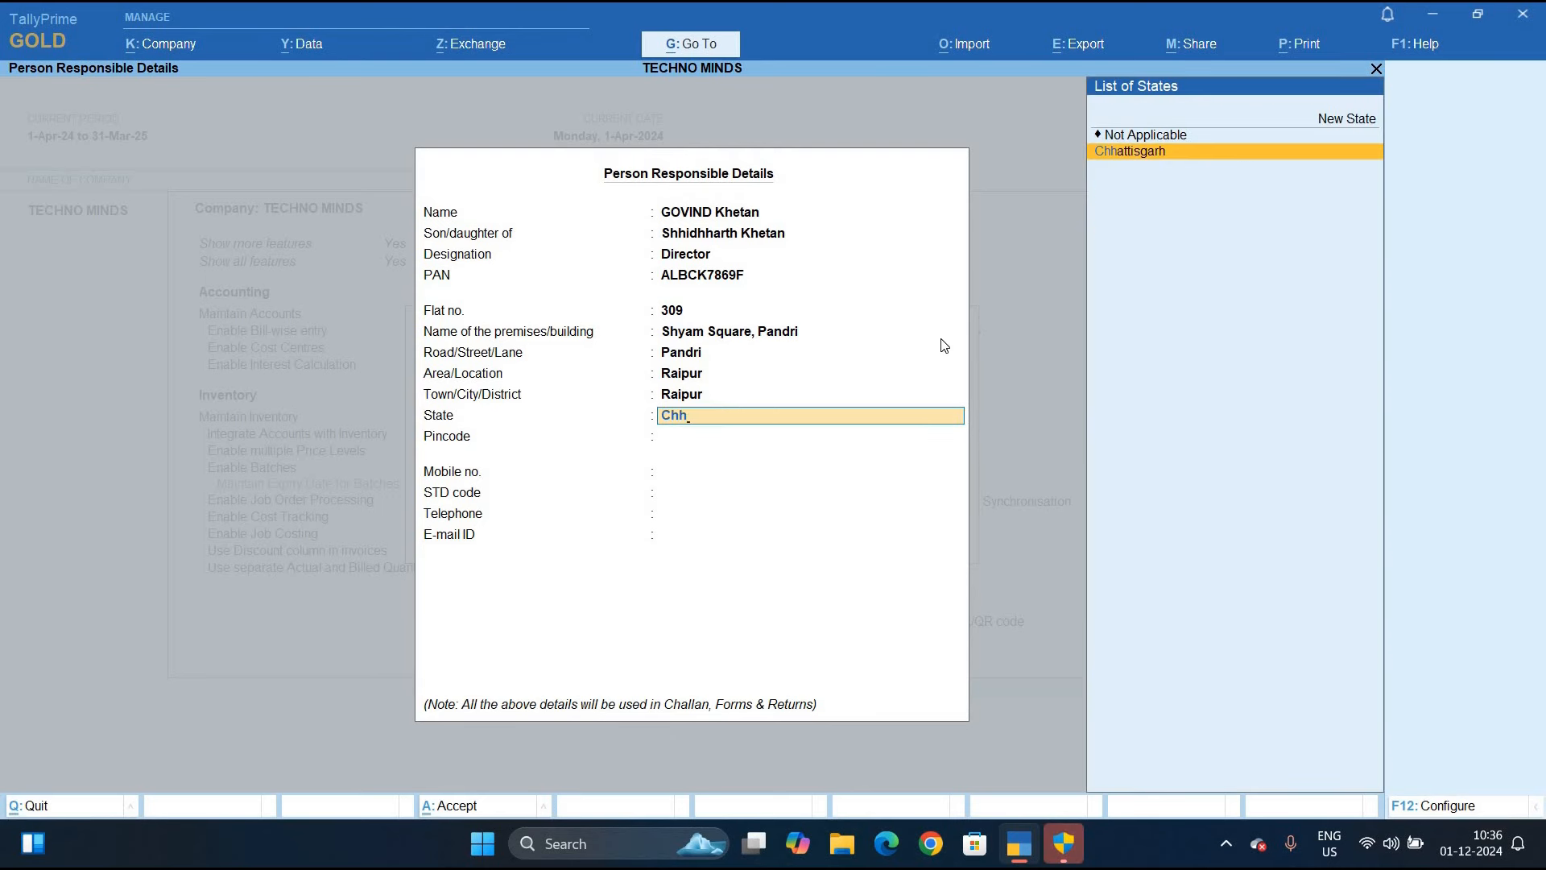
key(Return)
text(49)
text(2006)
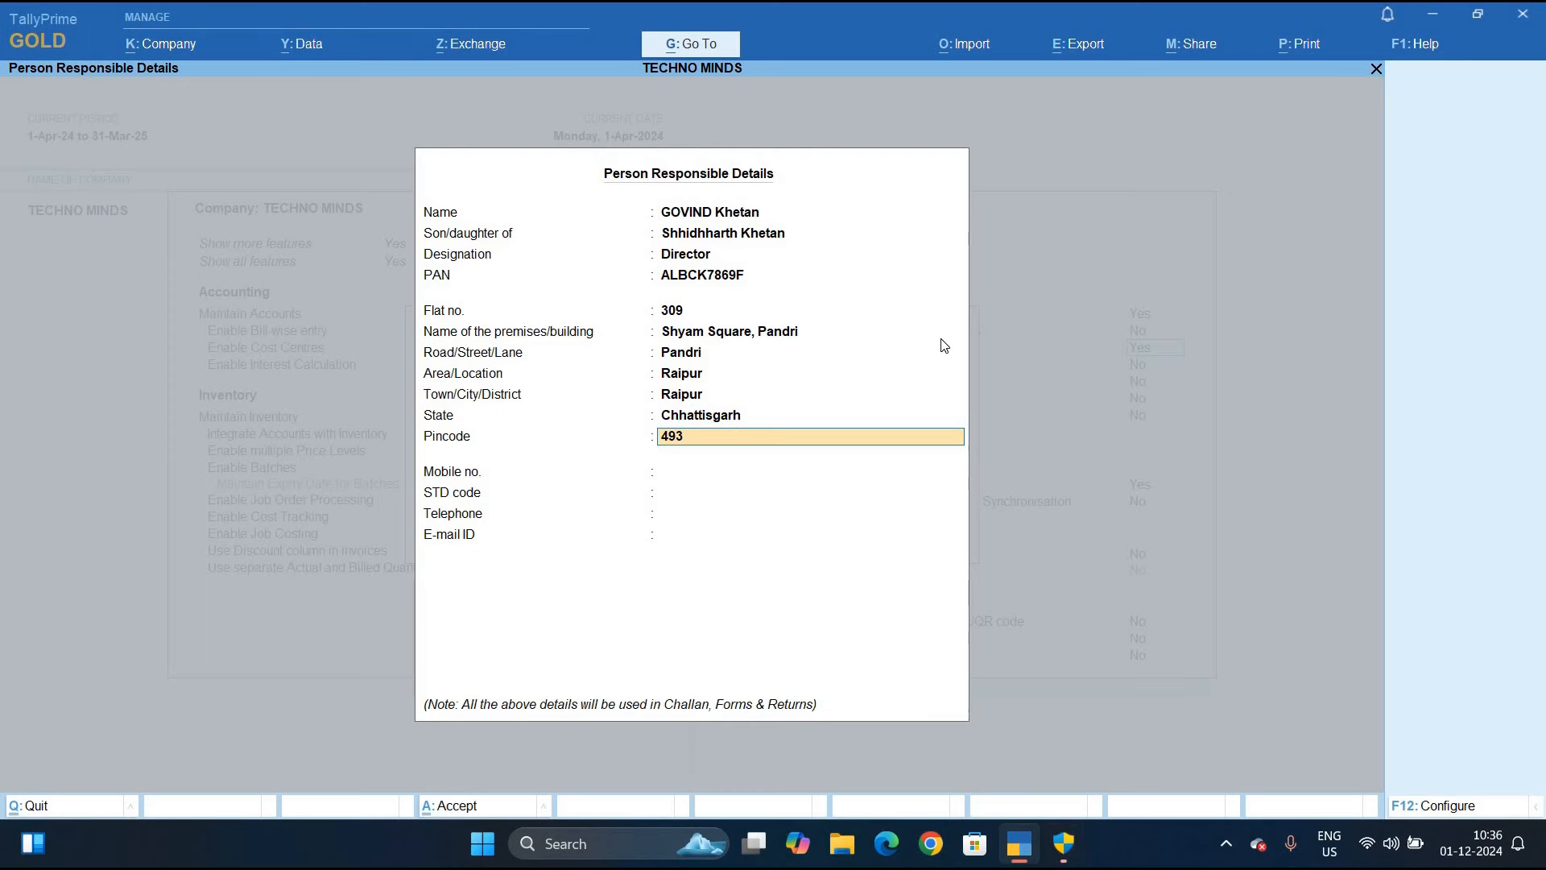
key(Return)
key(Return)
key(Return)
key(Return)
key(Return)
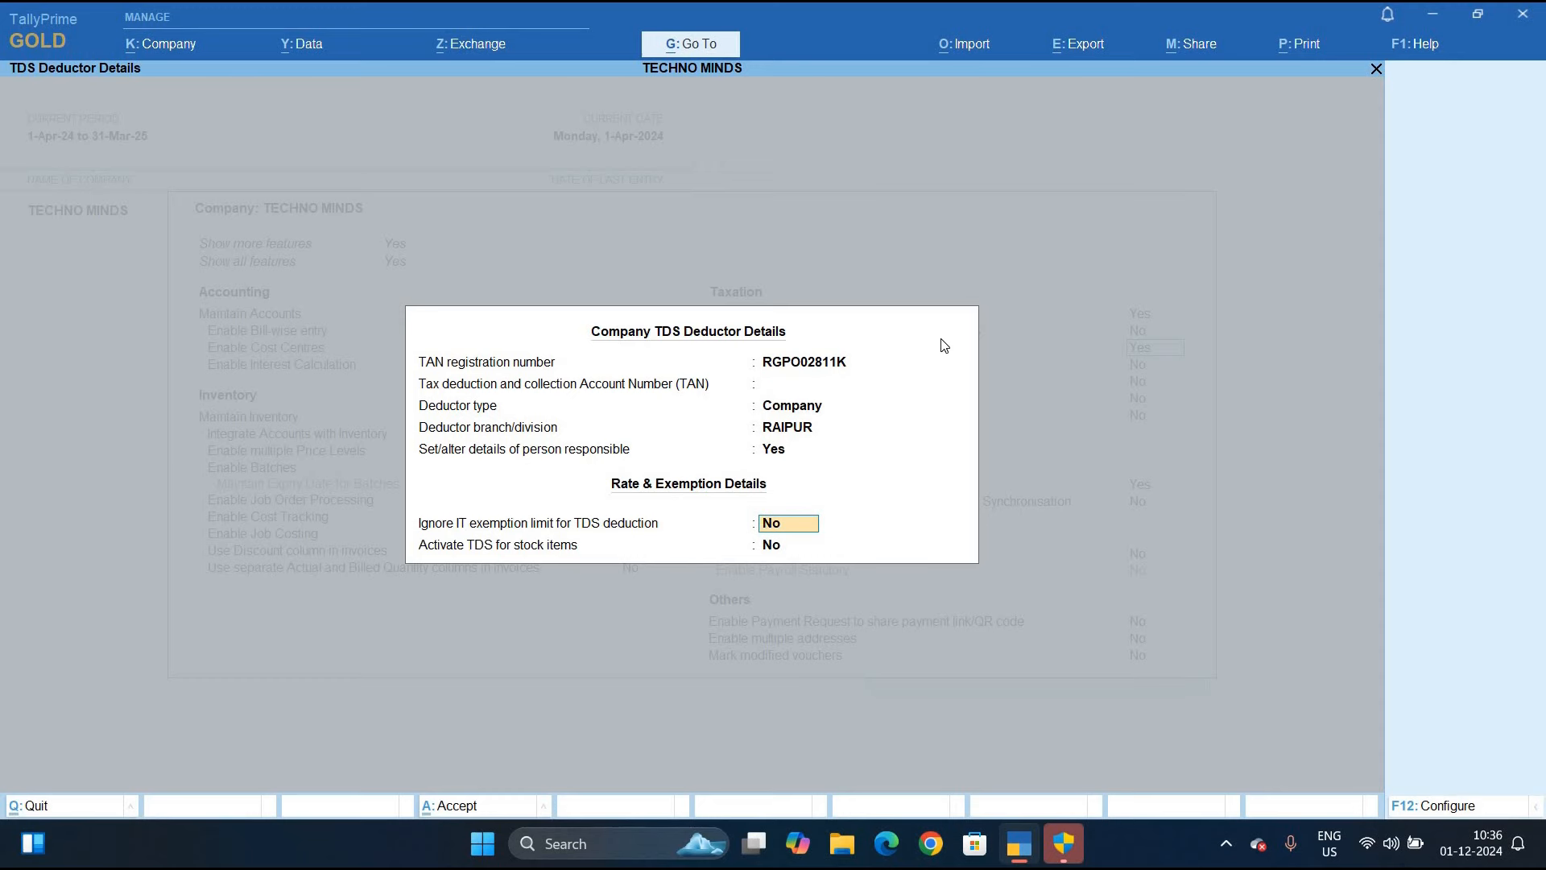
Accept the TDS deductor details and save the company features with TDS enabled
key(ctrl+a)
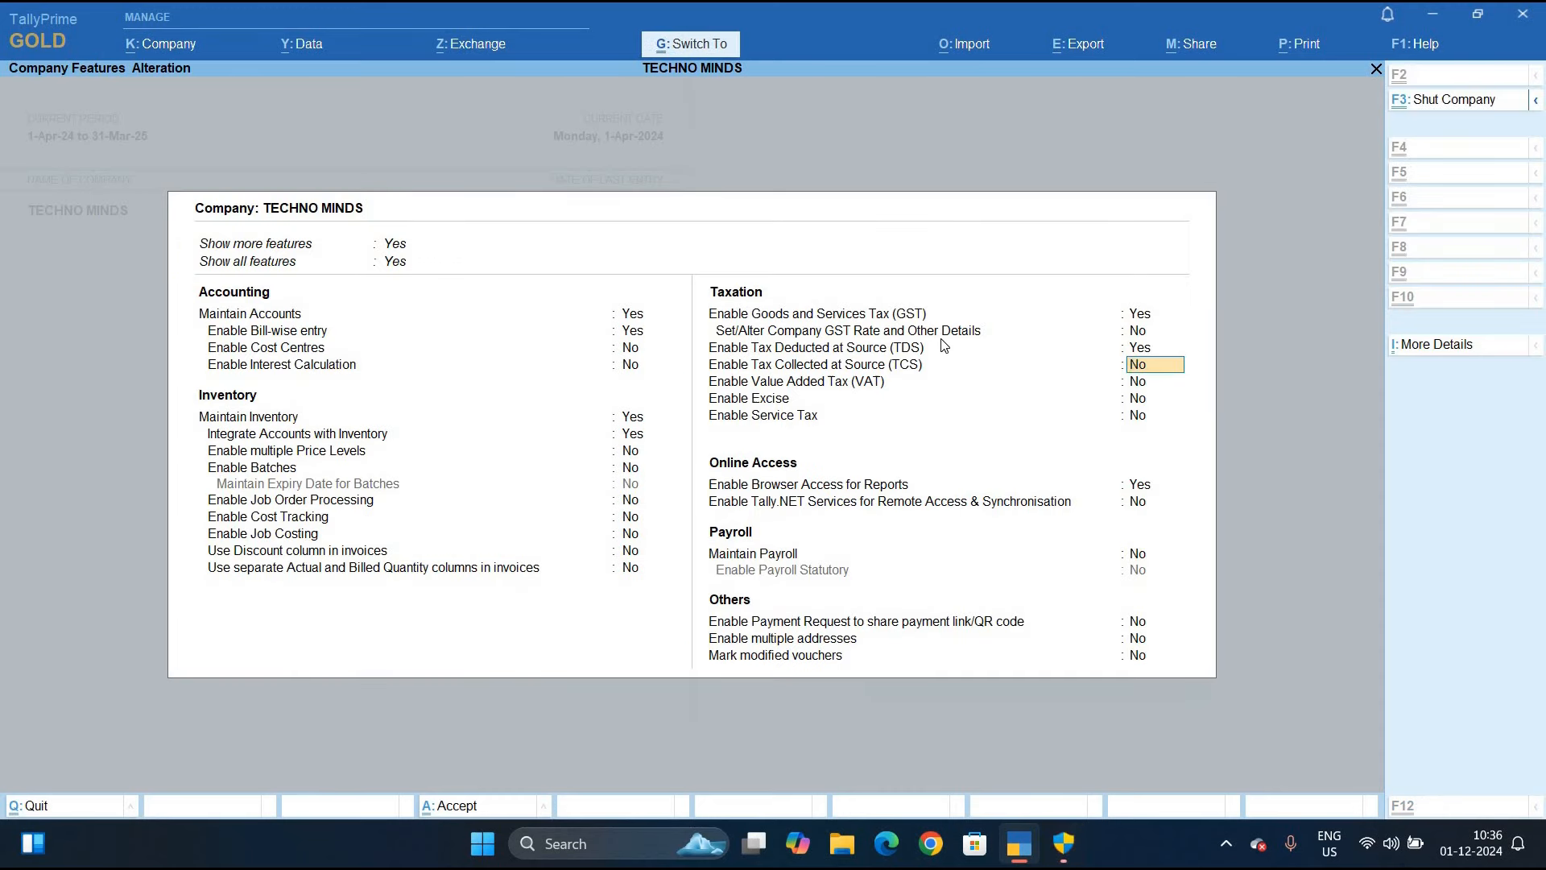
key(ctrl+a)
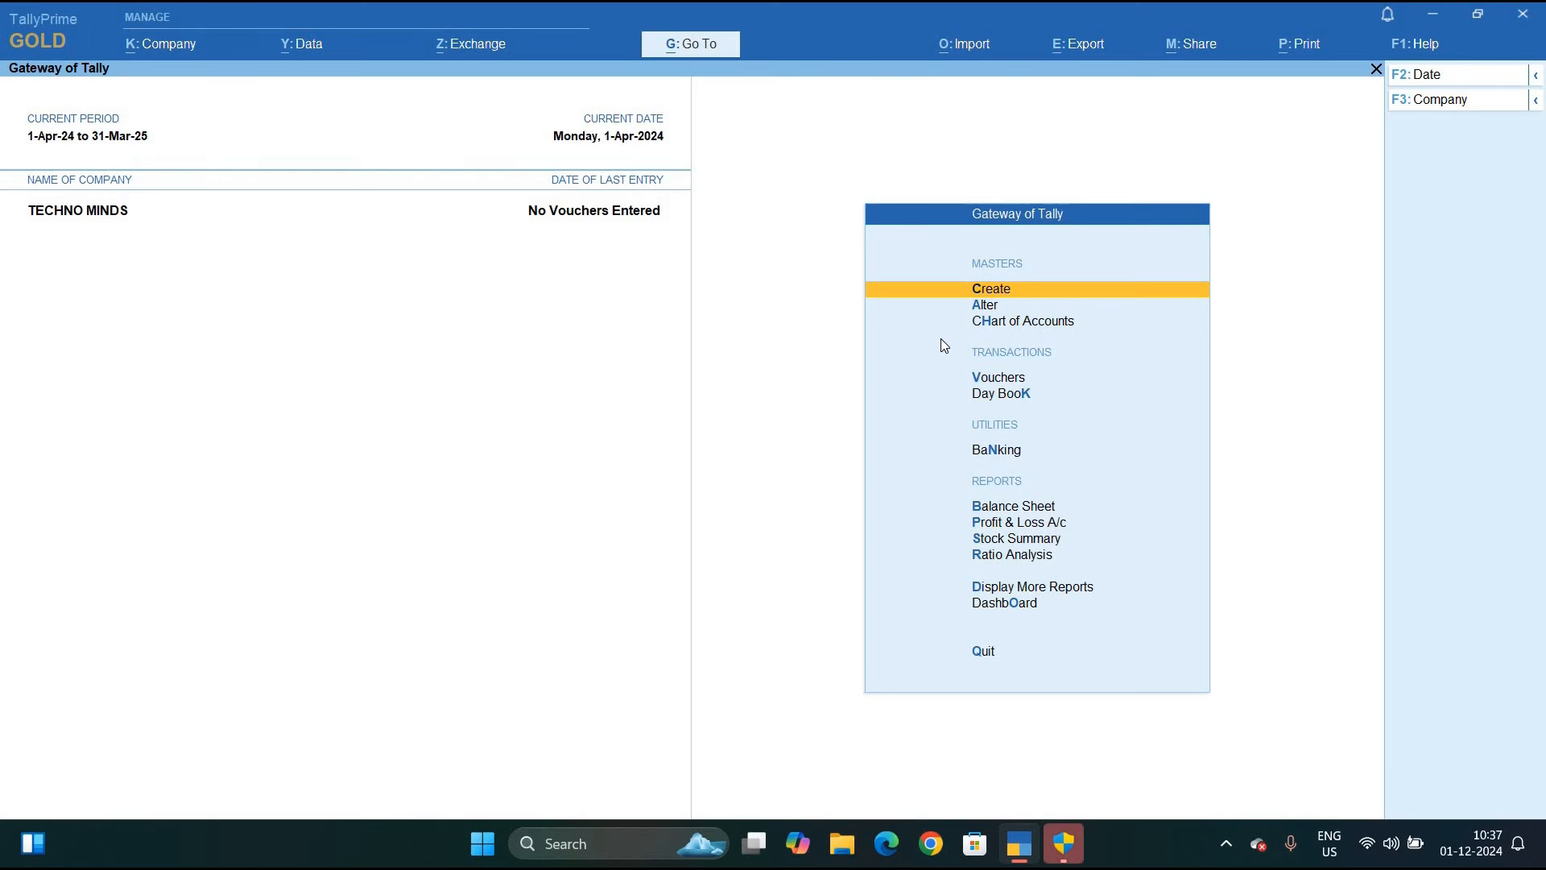
Start a new Receipt voucher No. 1 dated 1-Apr-24, positioned at the credit ledger
key(Down)
key(Down)
key(Down)
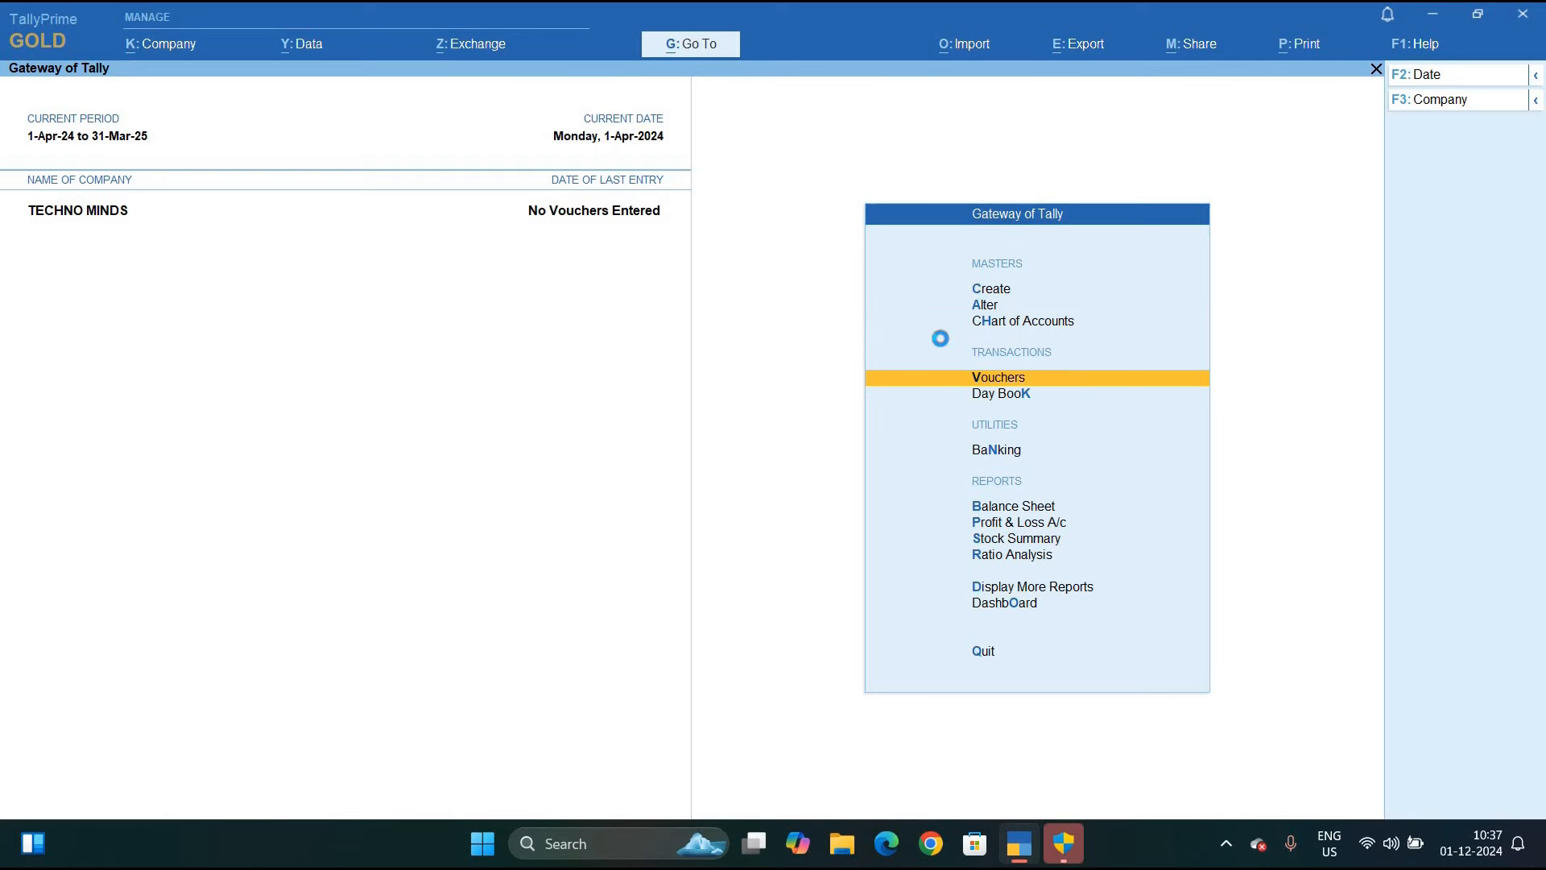
key(Return)
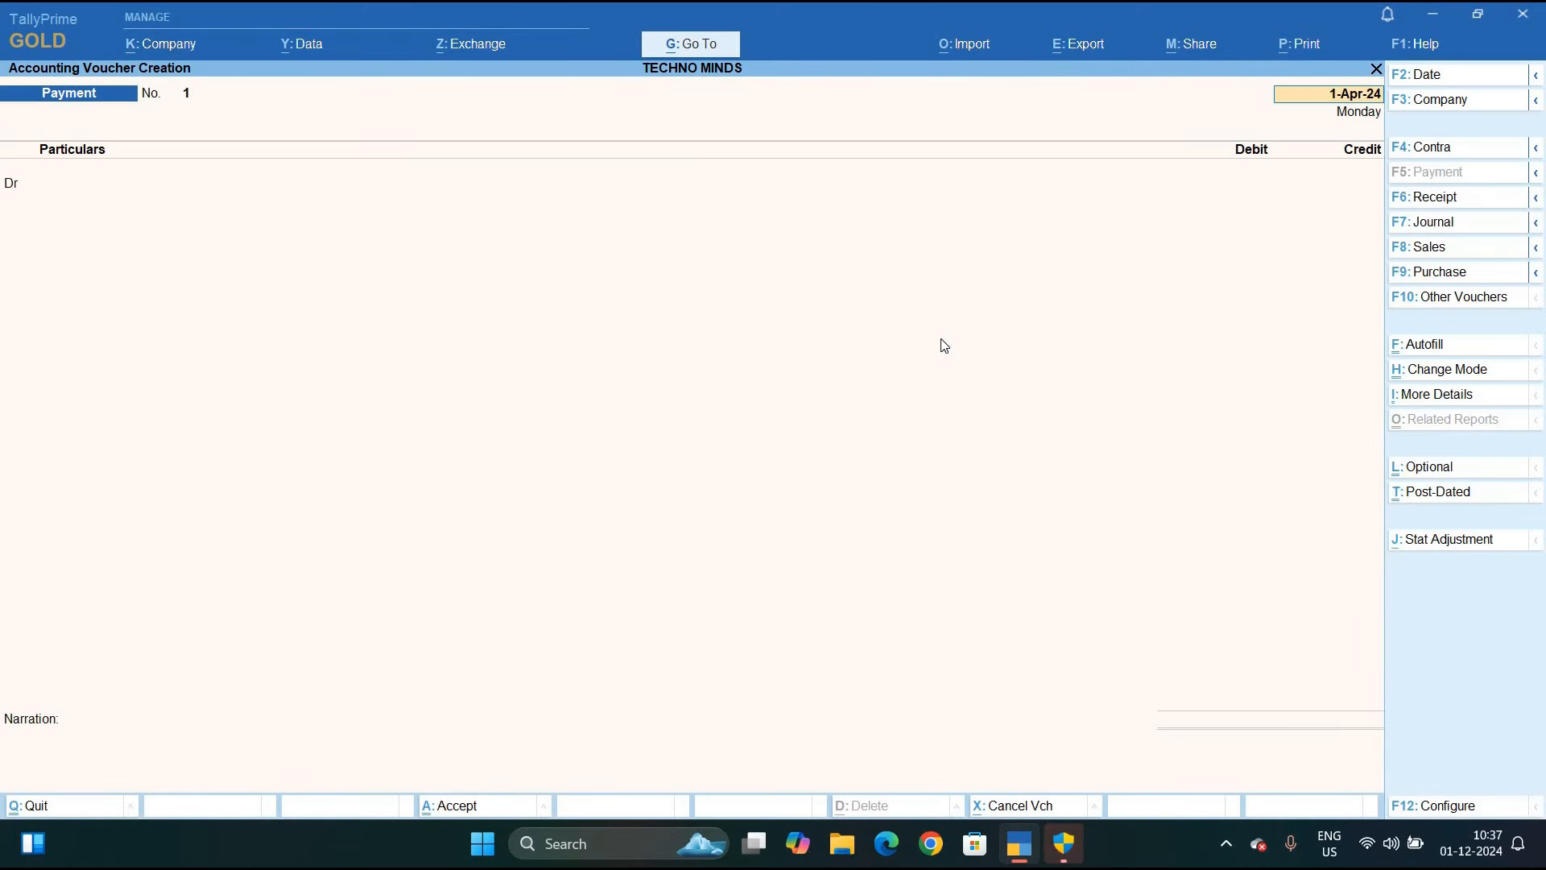
key(F6)
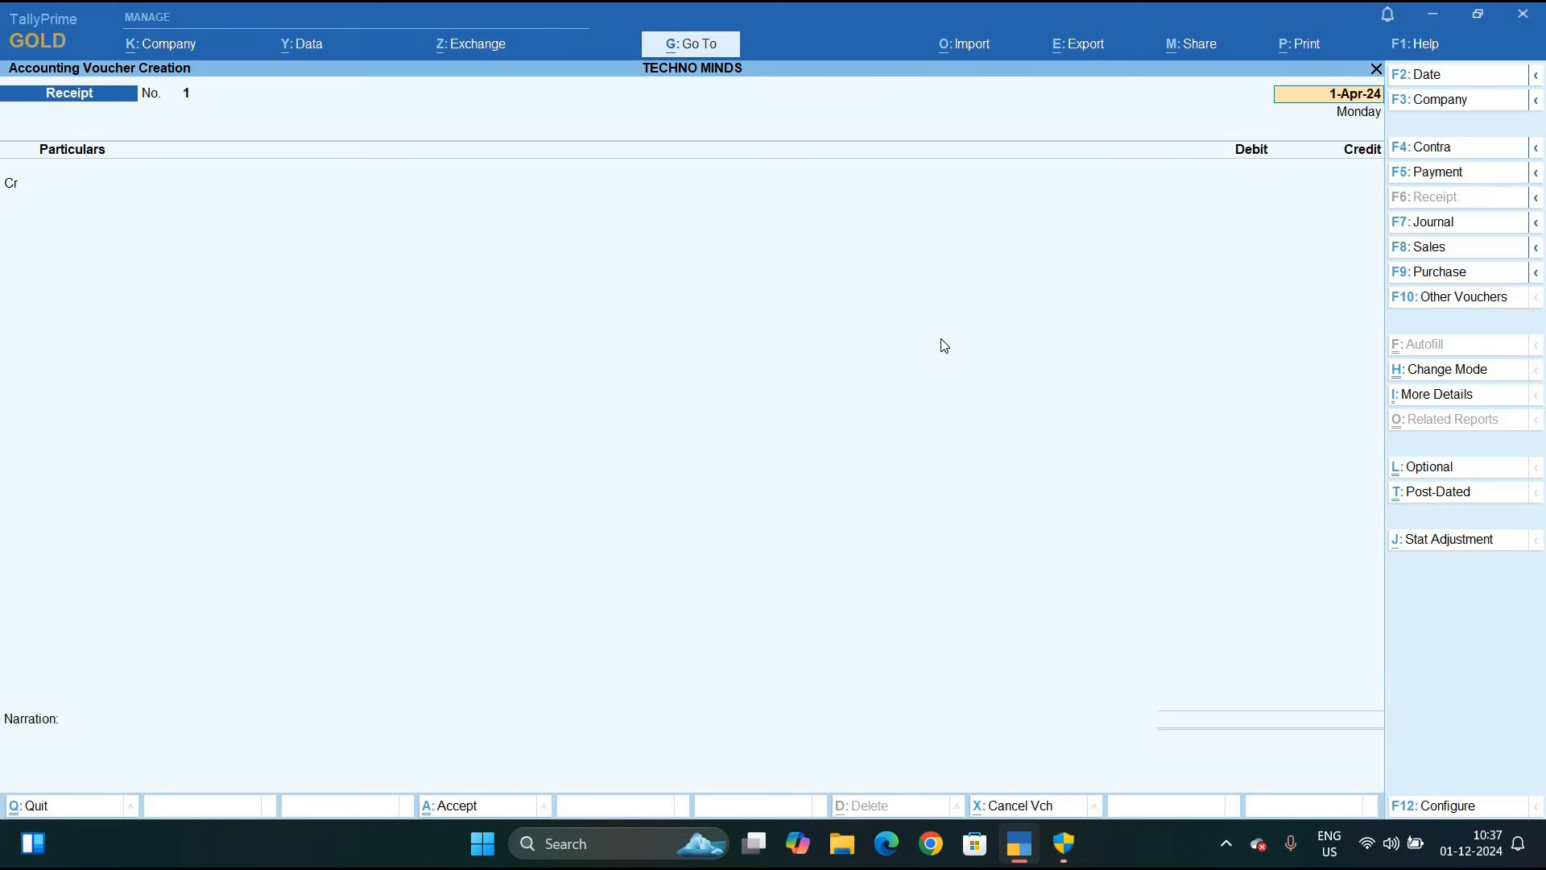
key(Return)
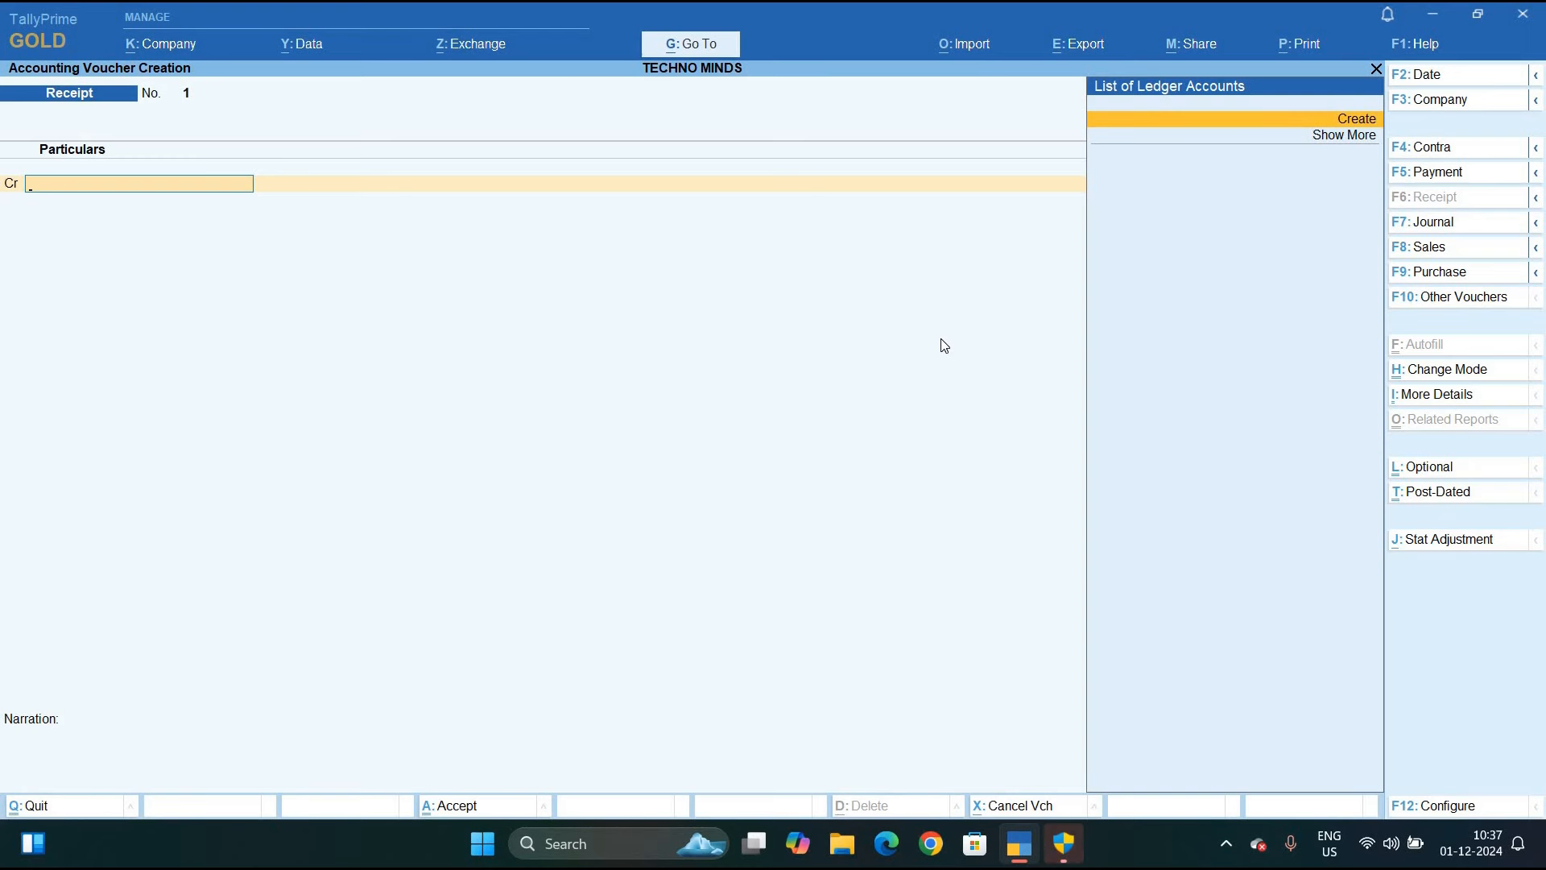
Create a new Capital ledger under Capital Account for the credit line
key(alt+c)
text(C)
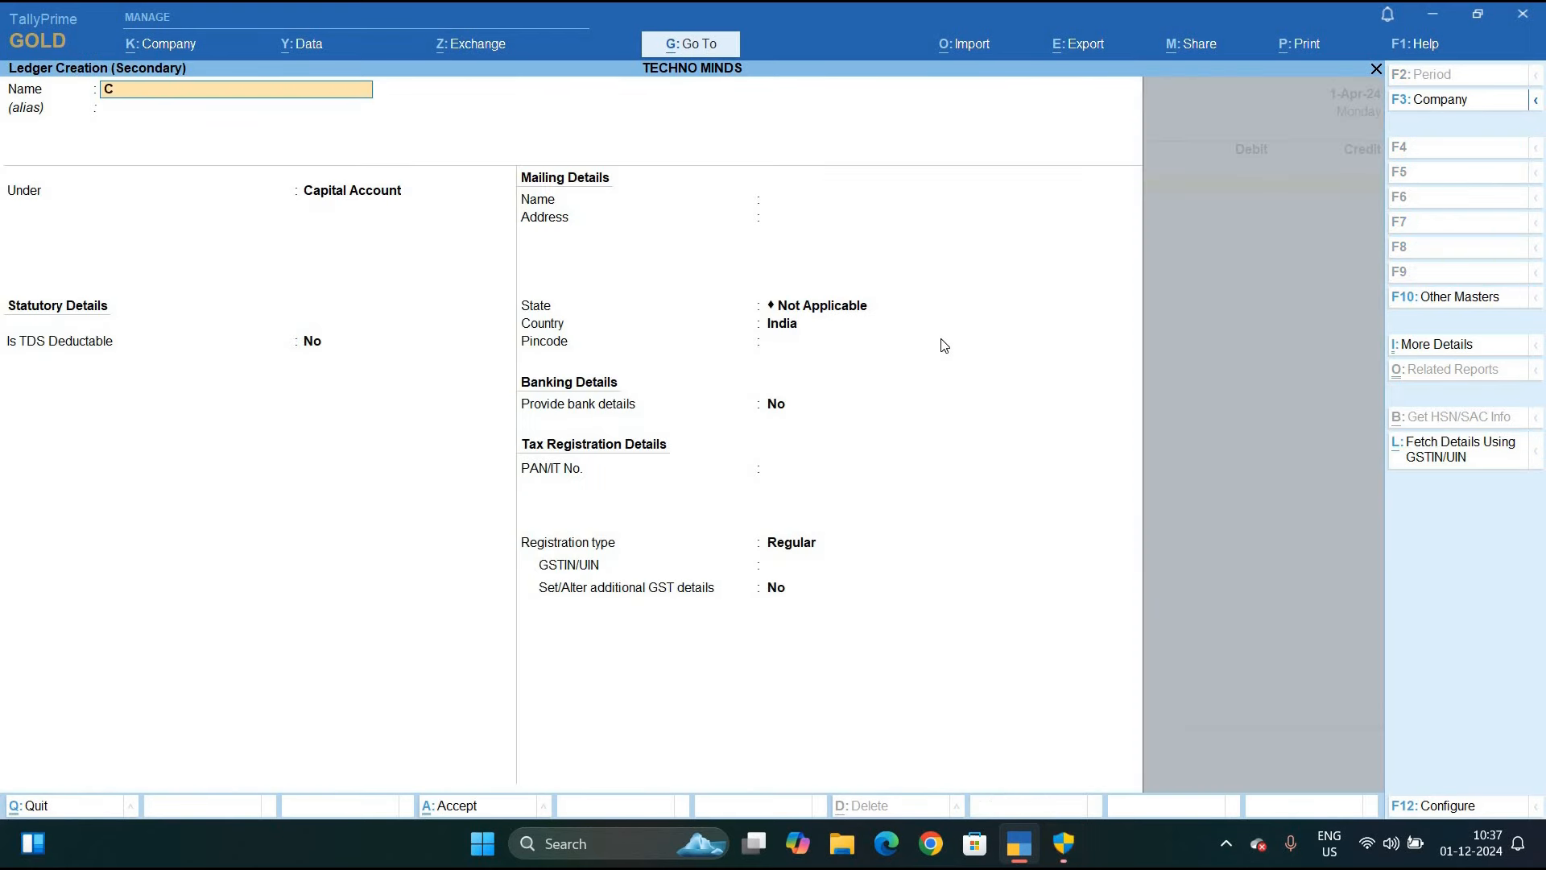
text(apit)
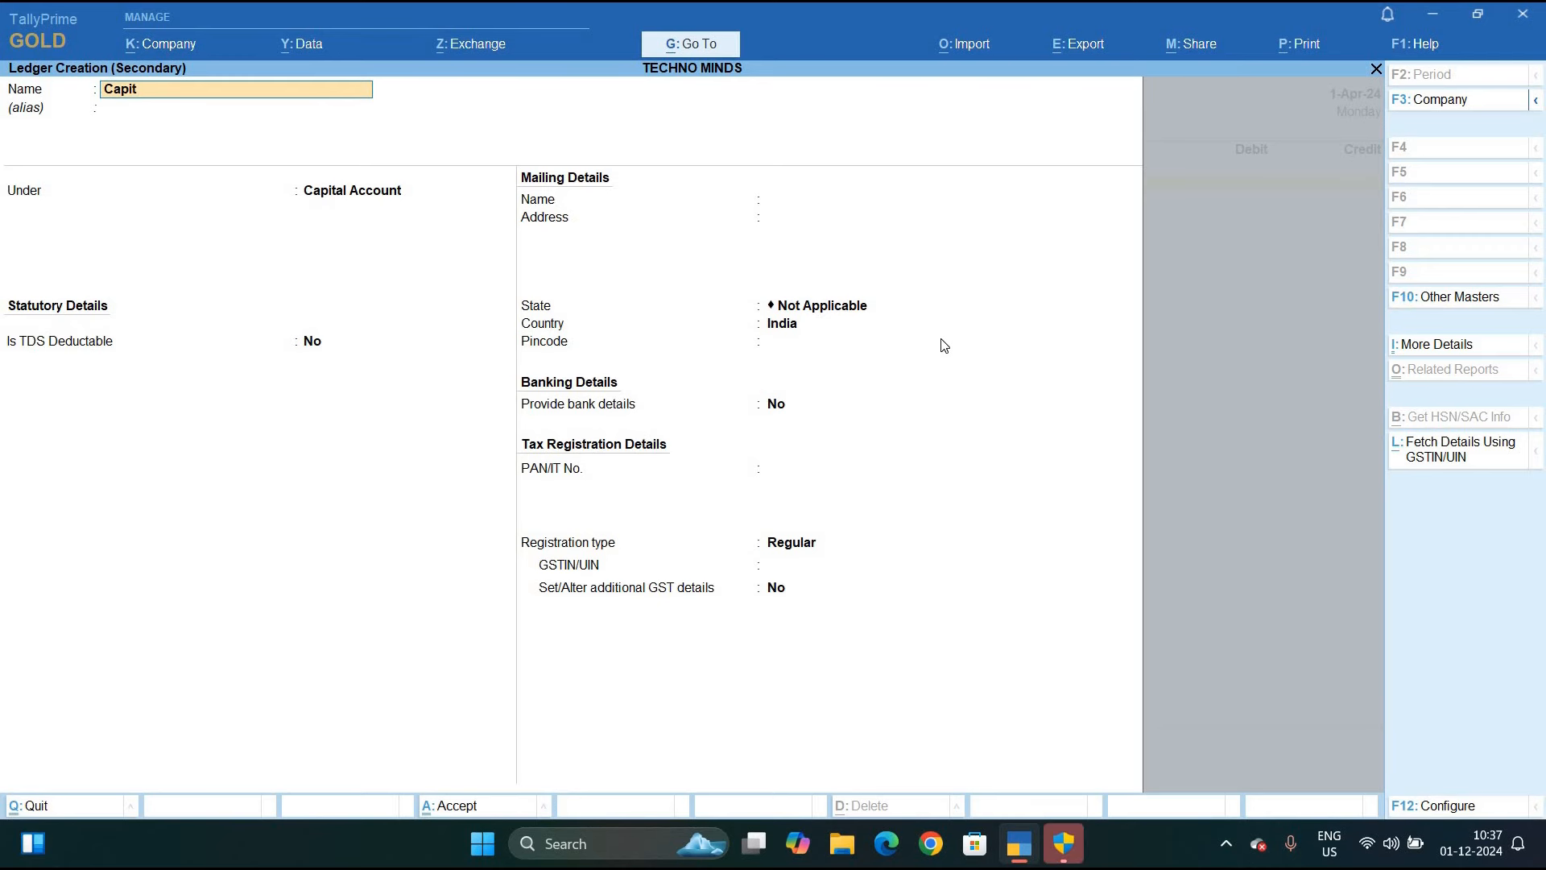
key(Return)
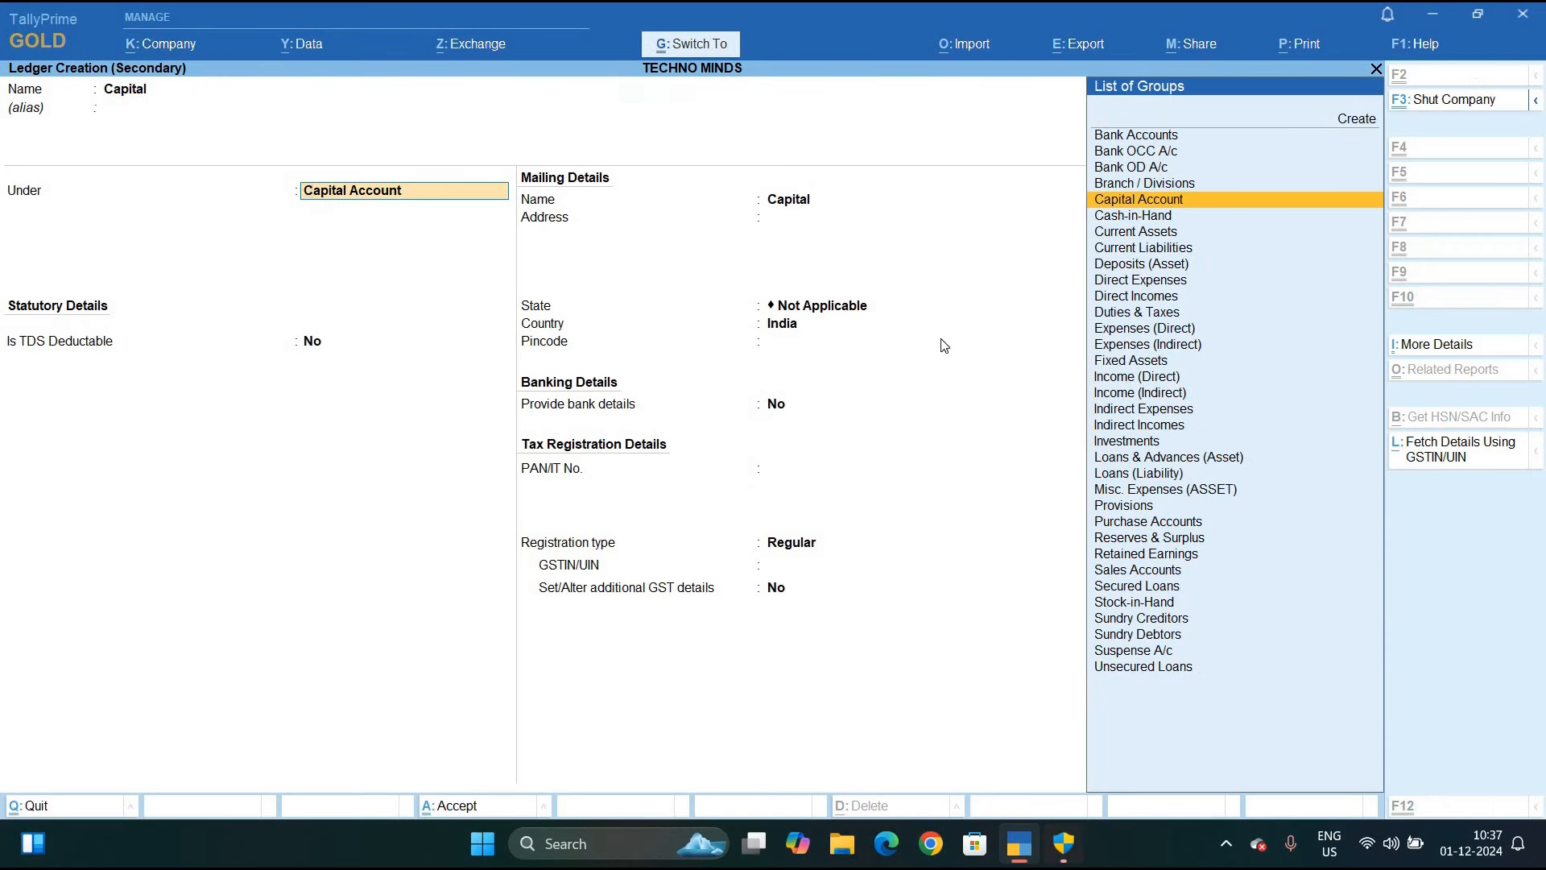
key(ctrl+a)
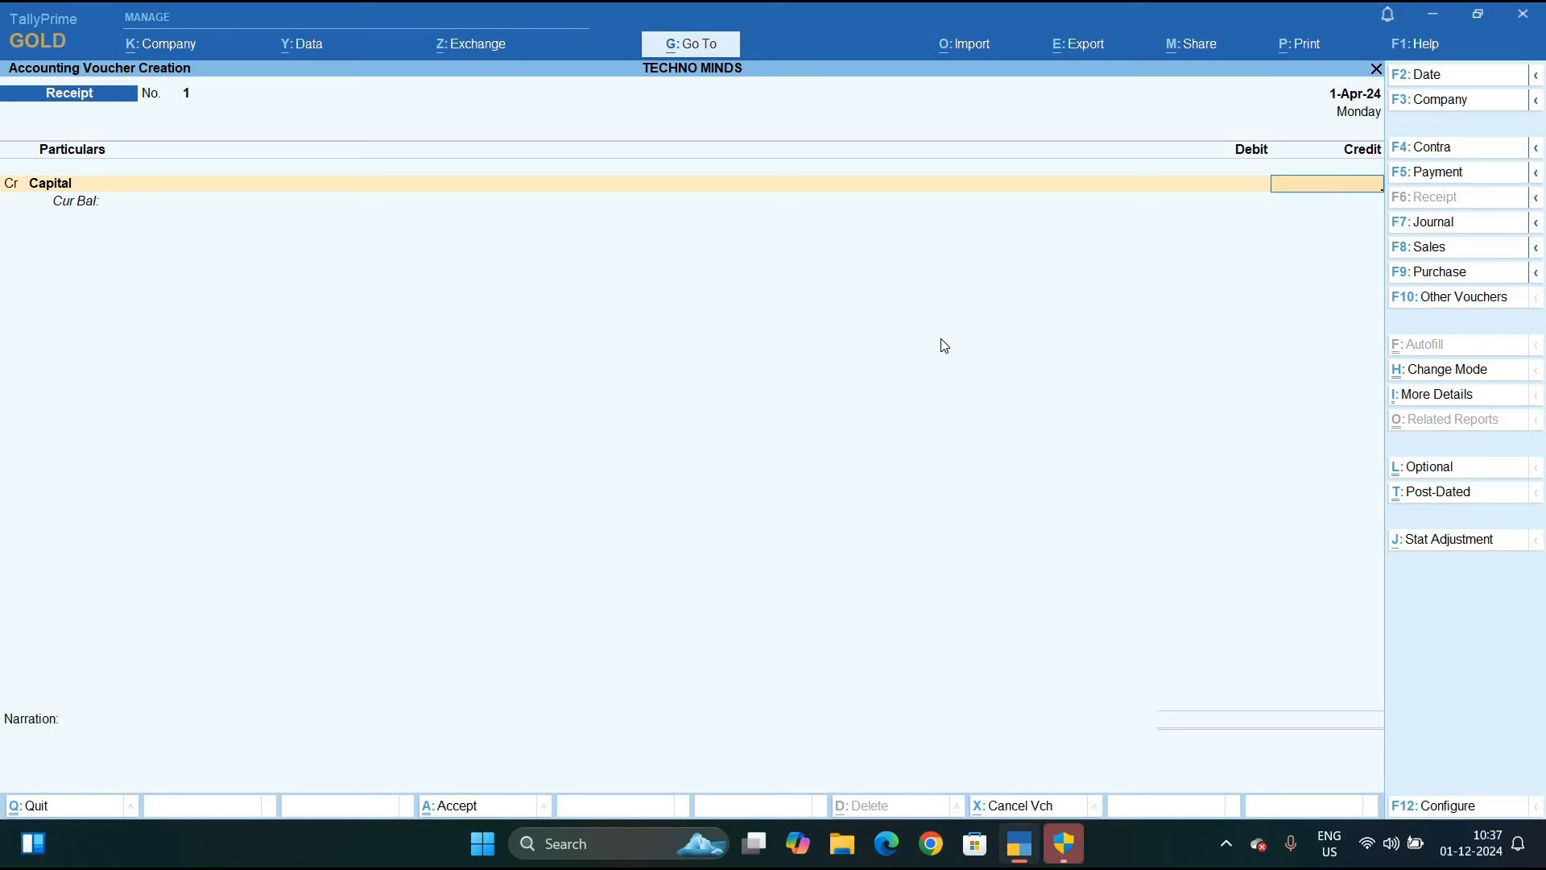
Credit Capital 1,50,000, debit Cash, and save the receipt voucher
text(150000)
key(Return)
key(Return)
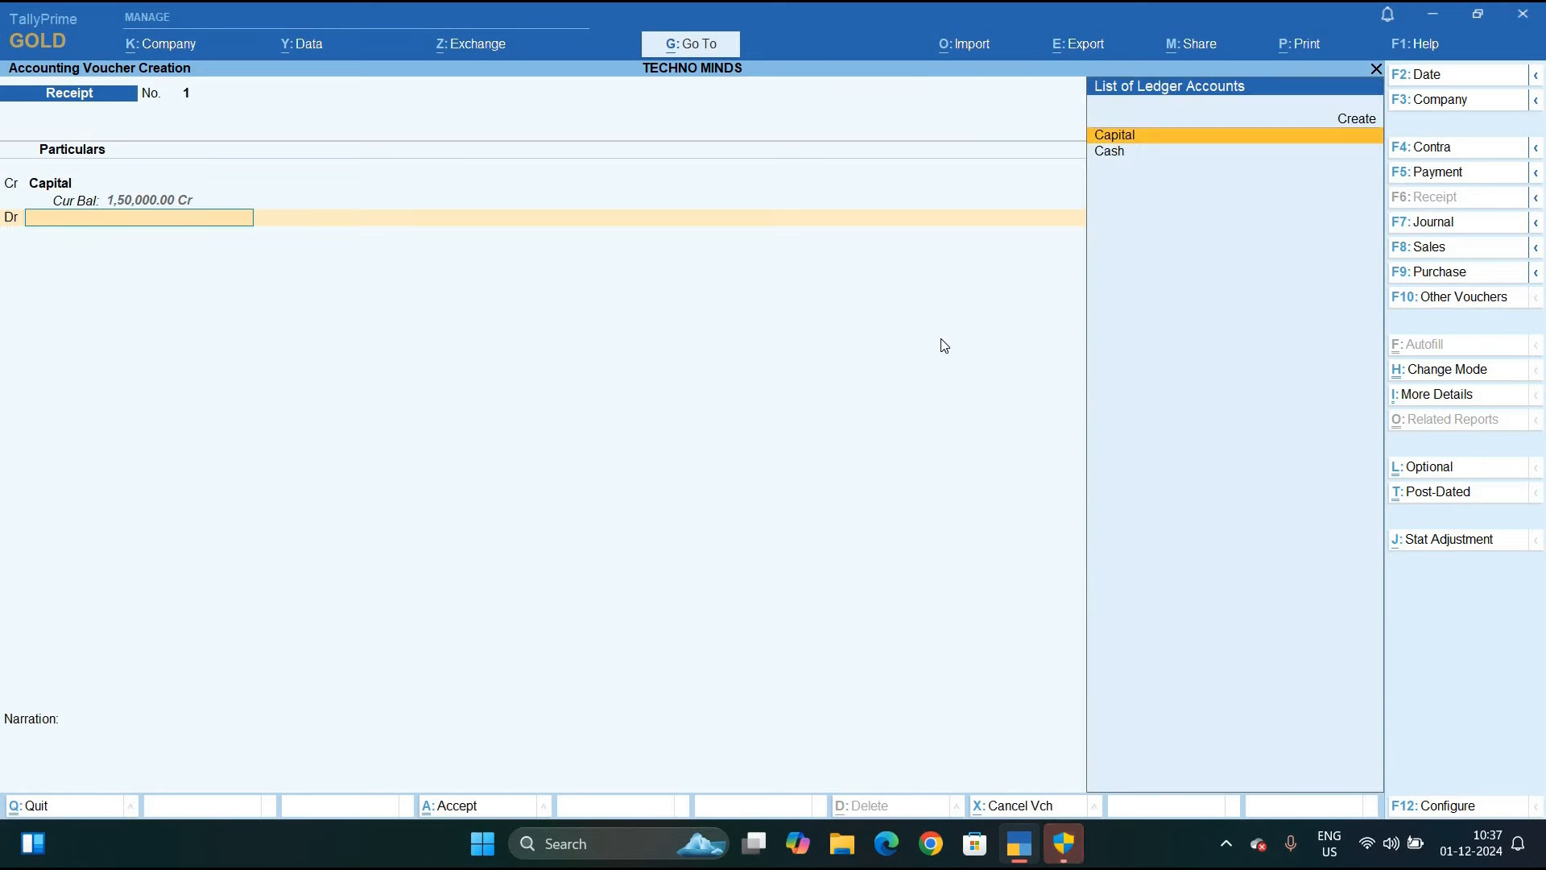
key(Down)
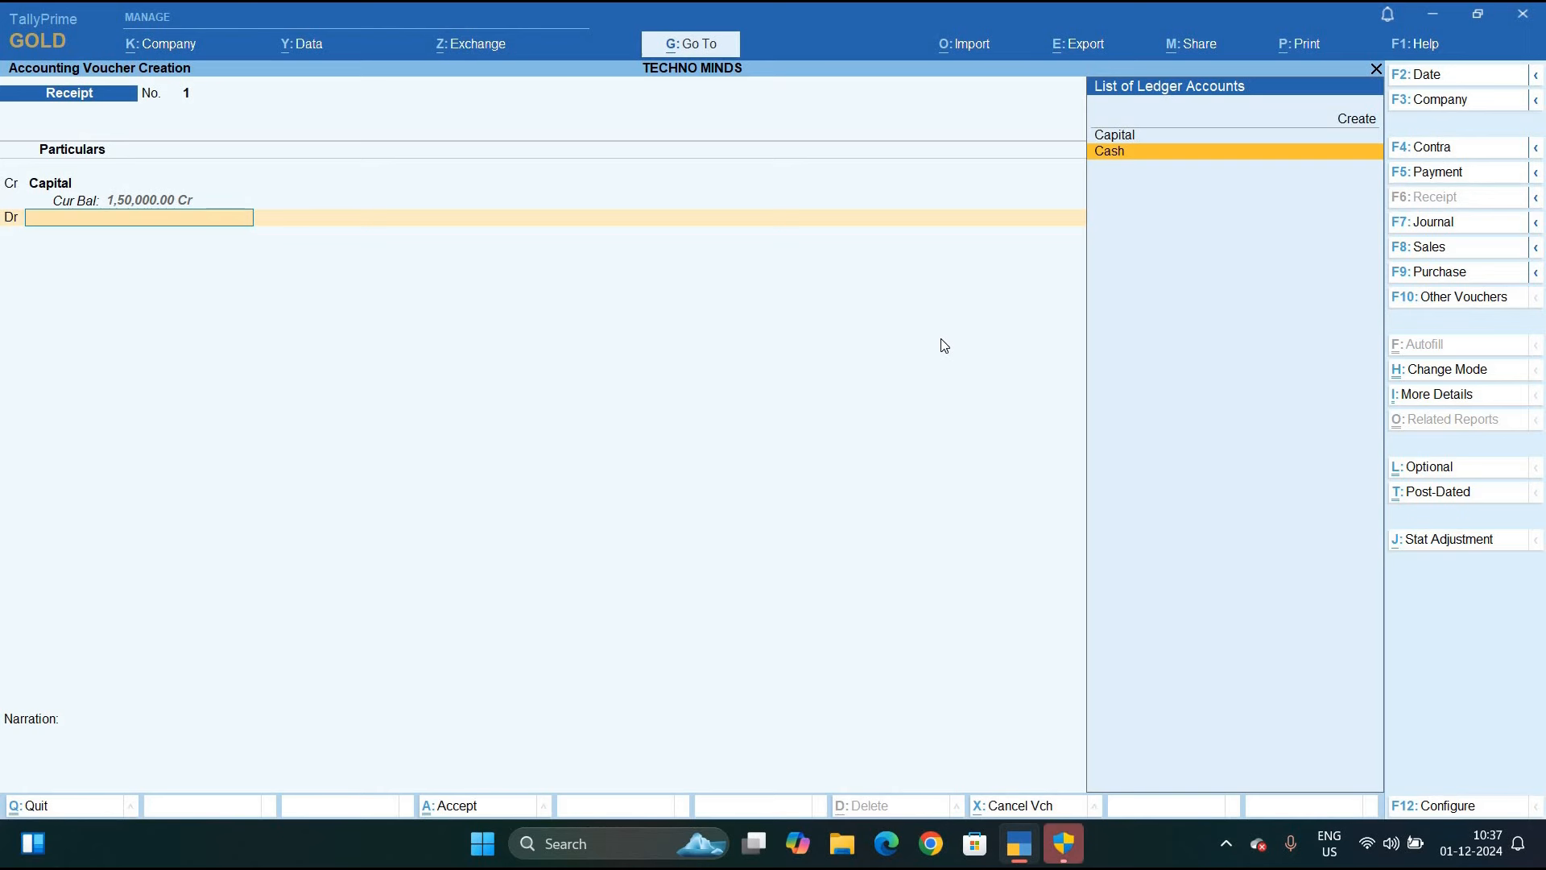
key(Return)
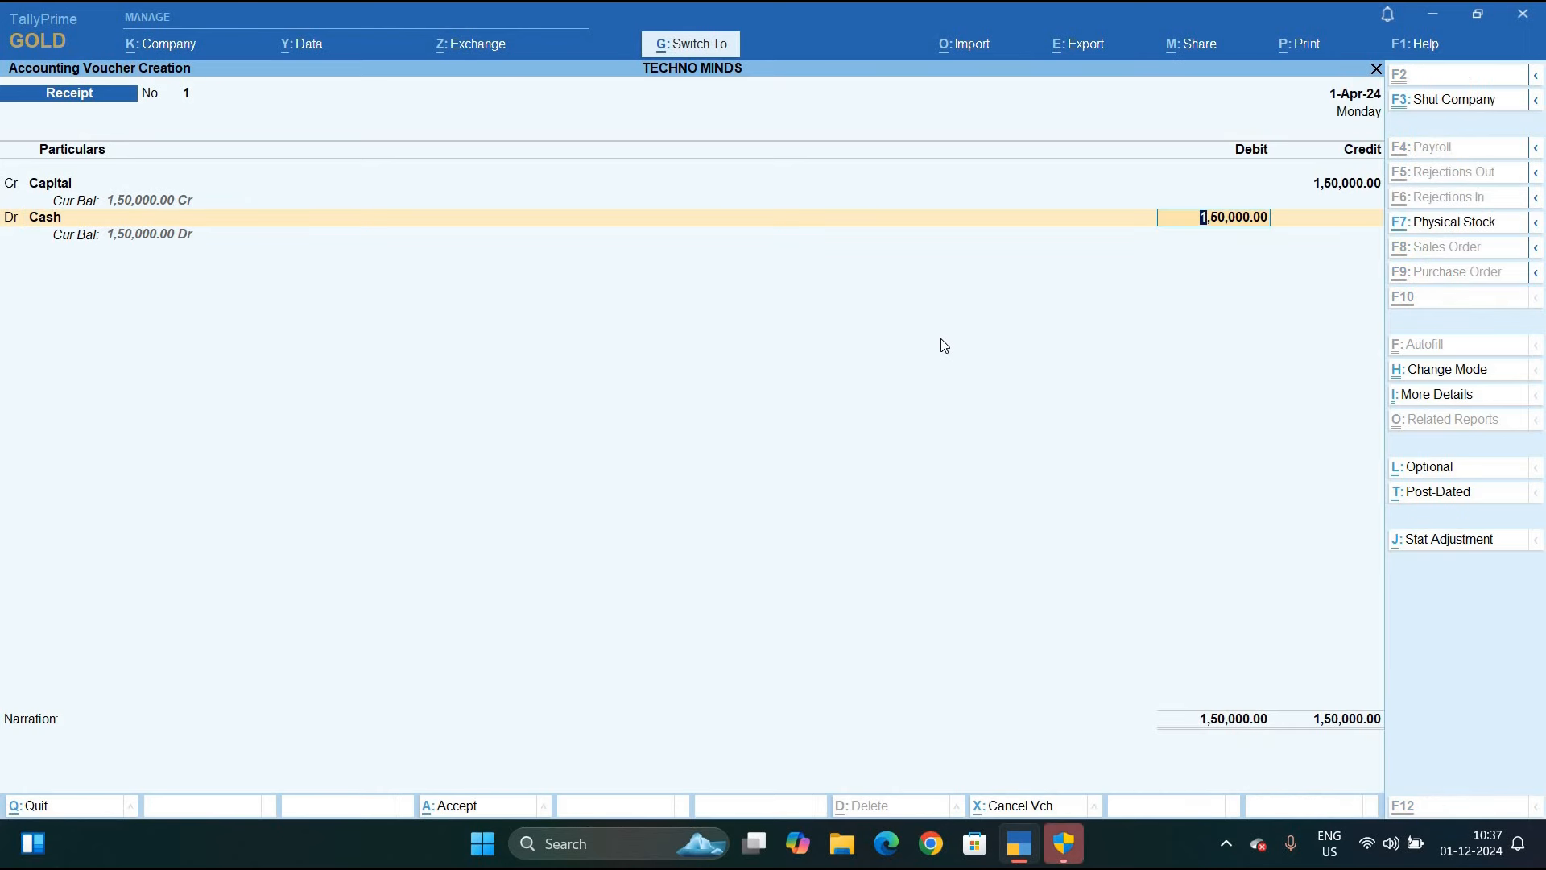
key(ctrl+a)
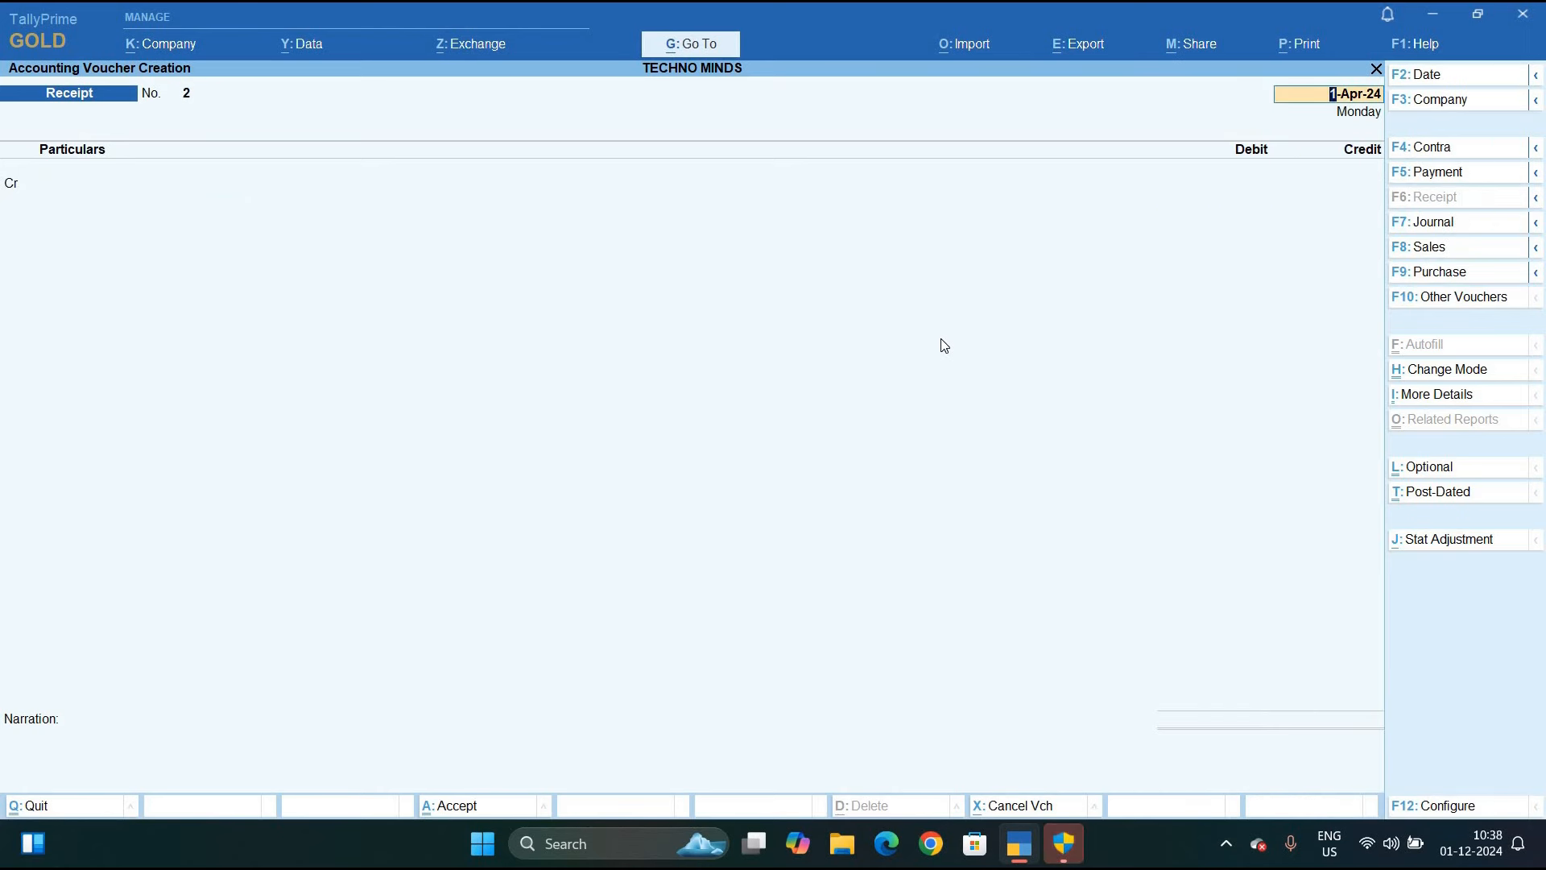
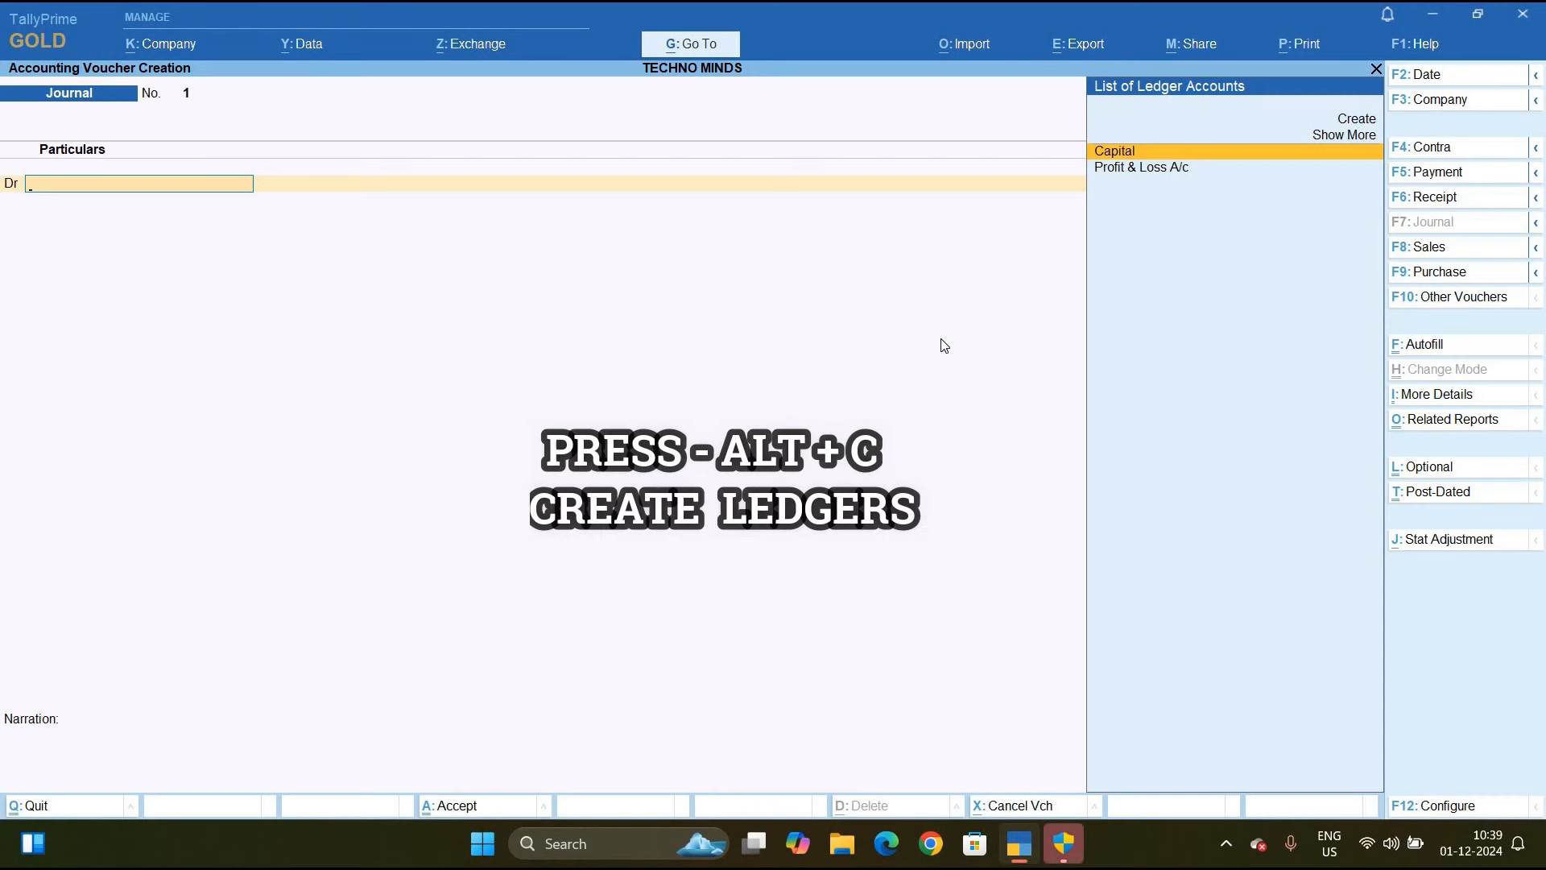
Create a new ledger named Consultancy Charges under the Indirect Expenses group
key(alt+c)
text(C)
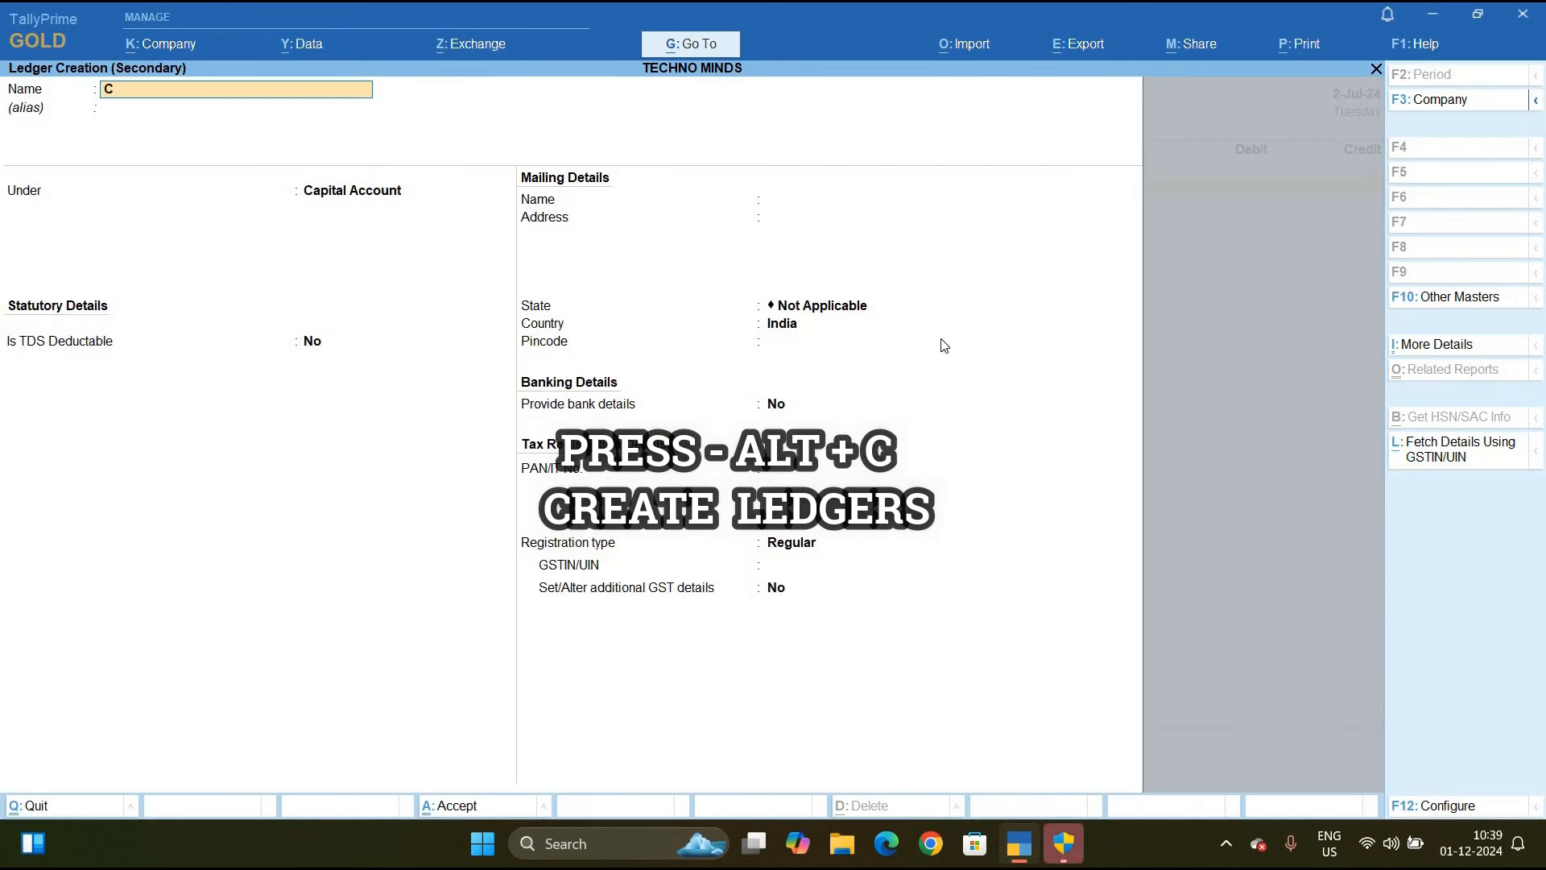
text(onsultancy Charges)
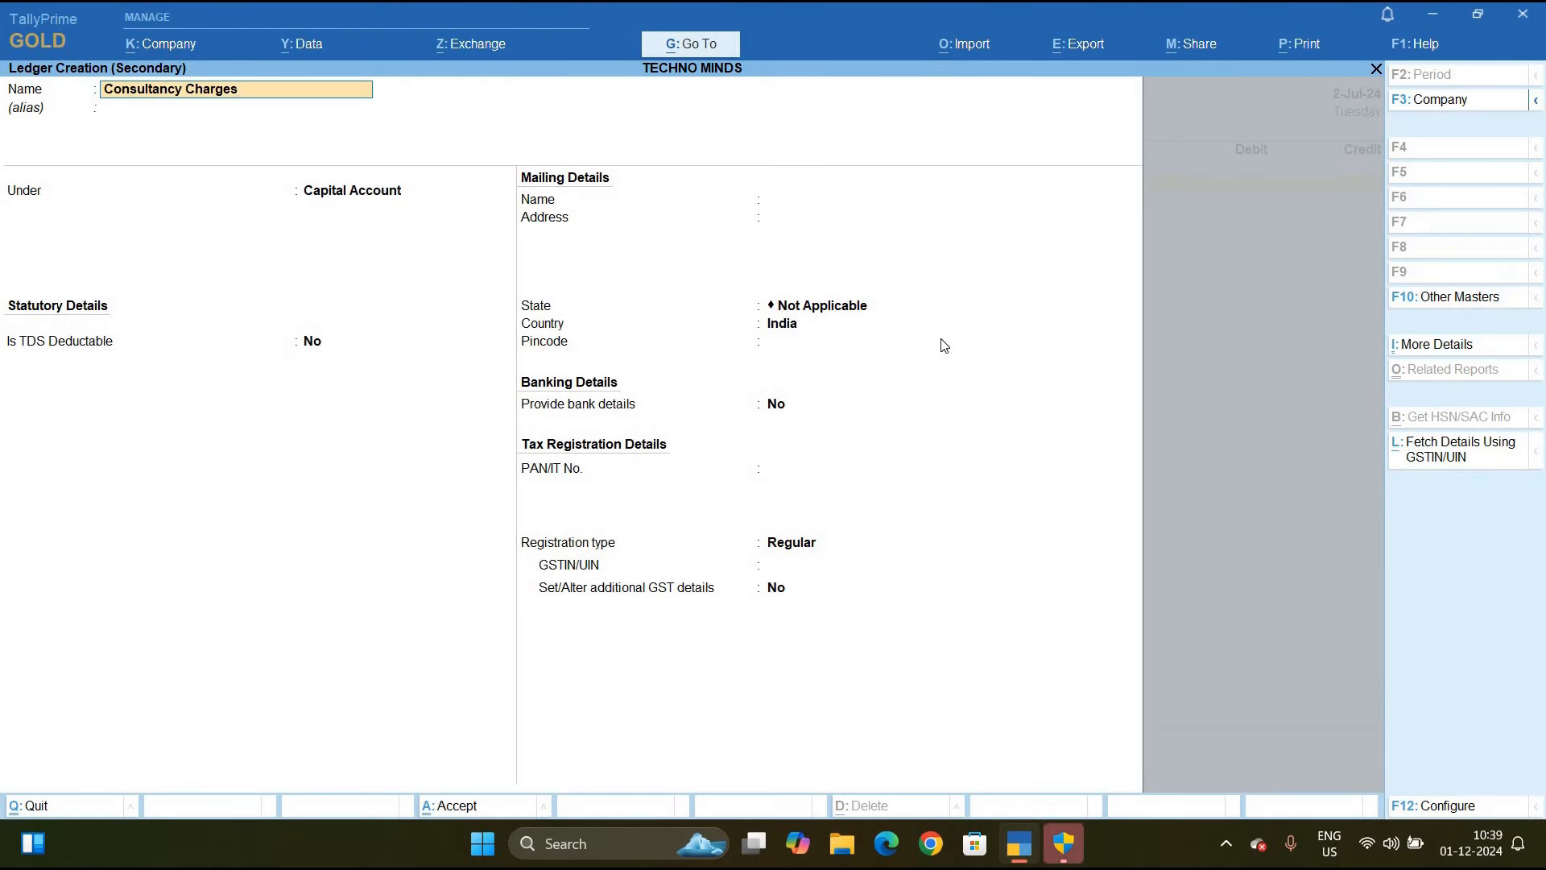
key(Return)
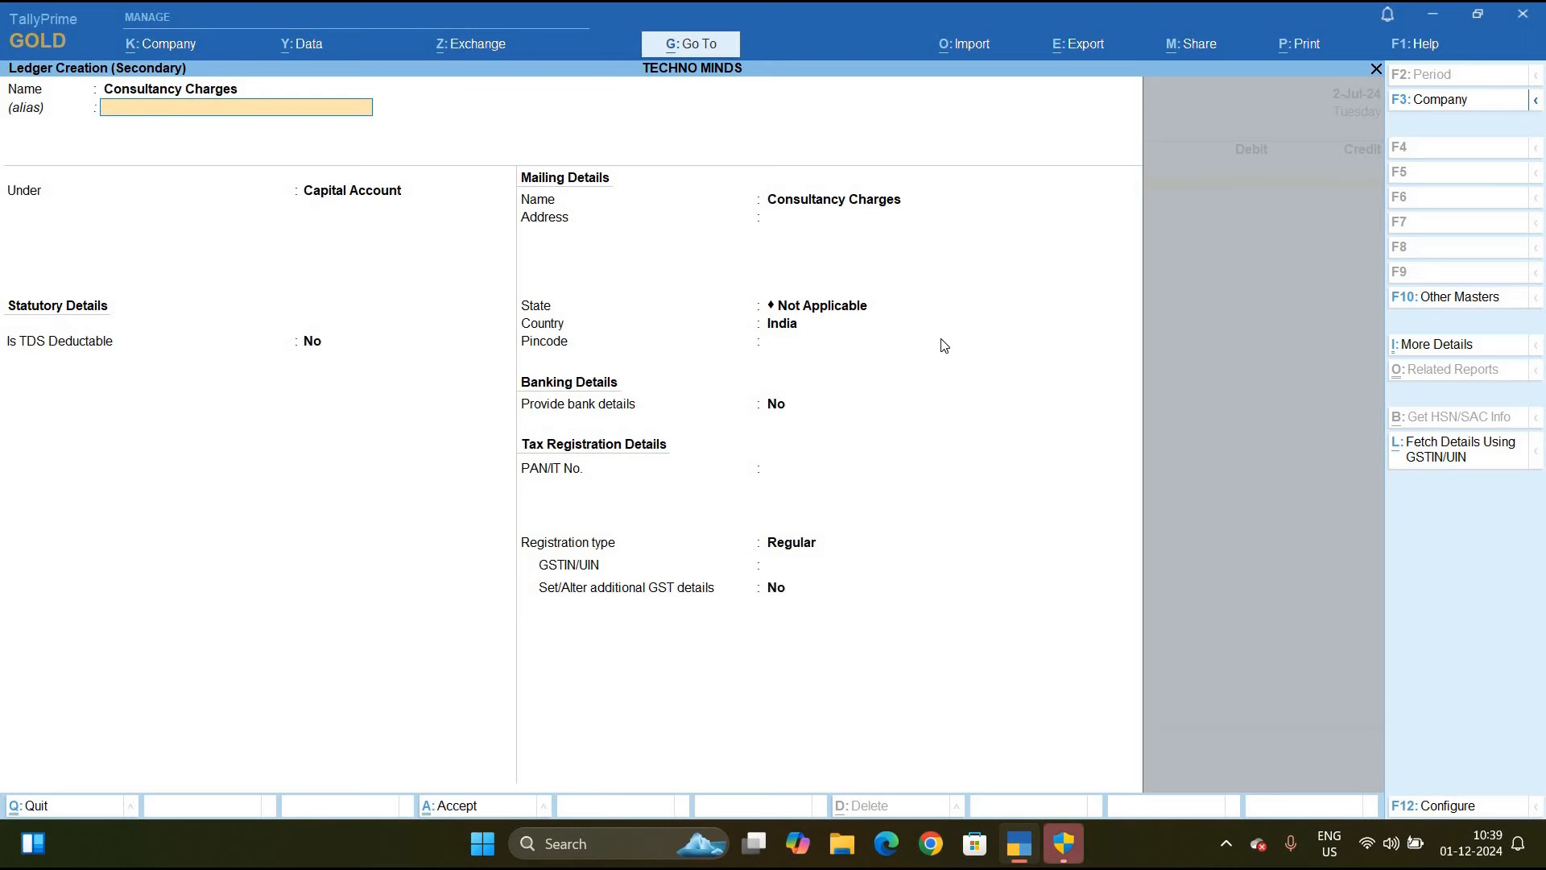
key(Return)
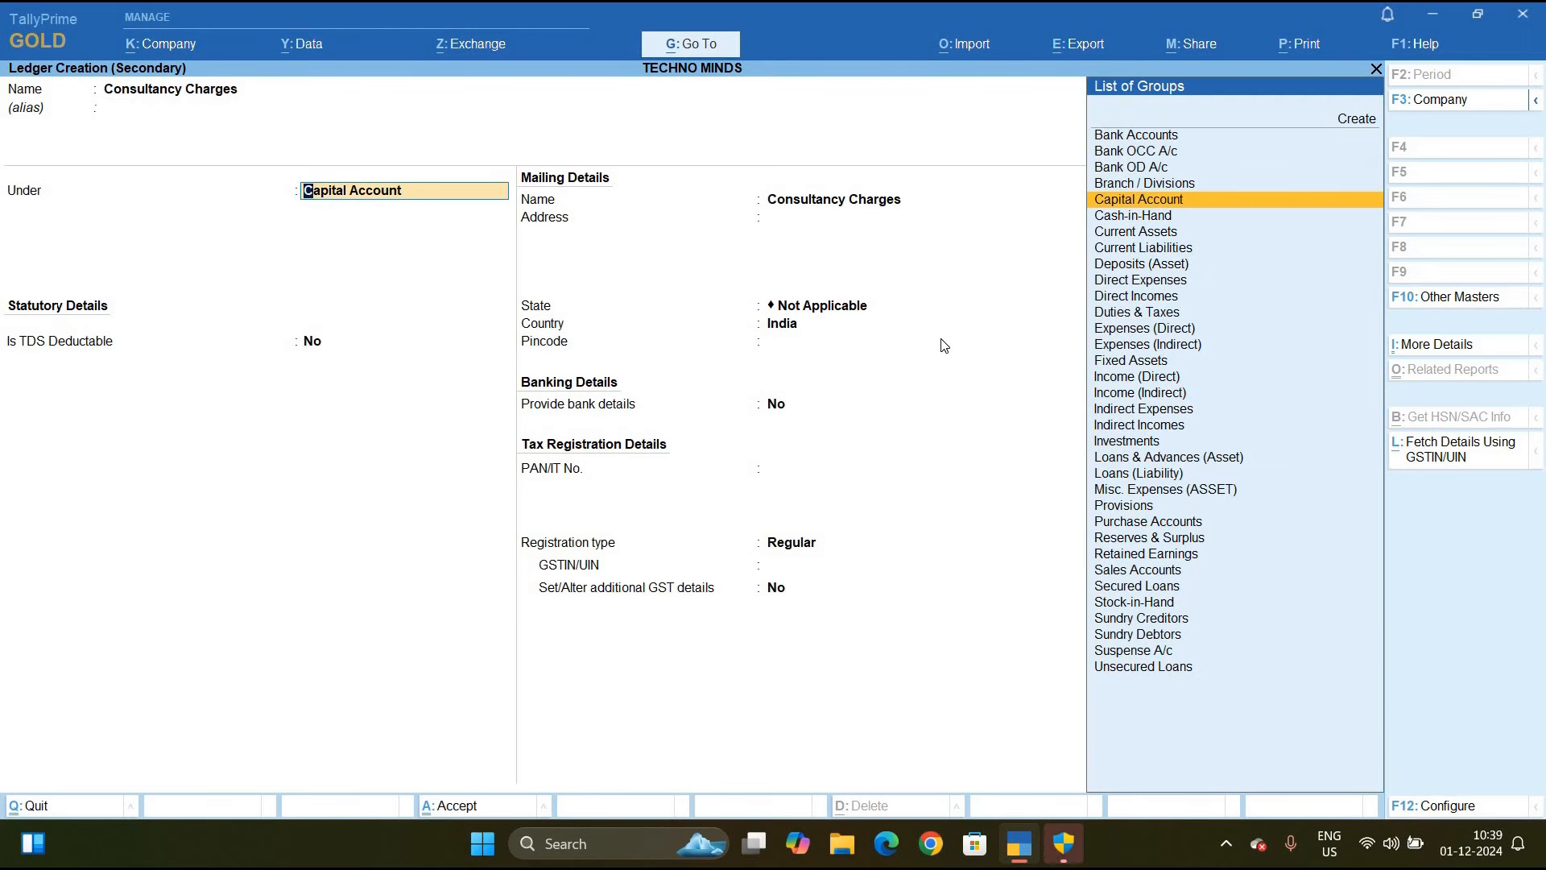
text(i)
key(Down)
key(Down)
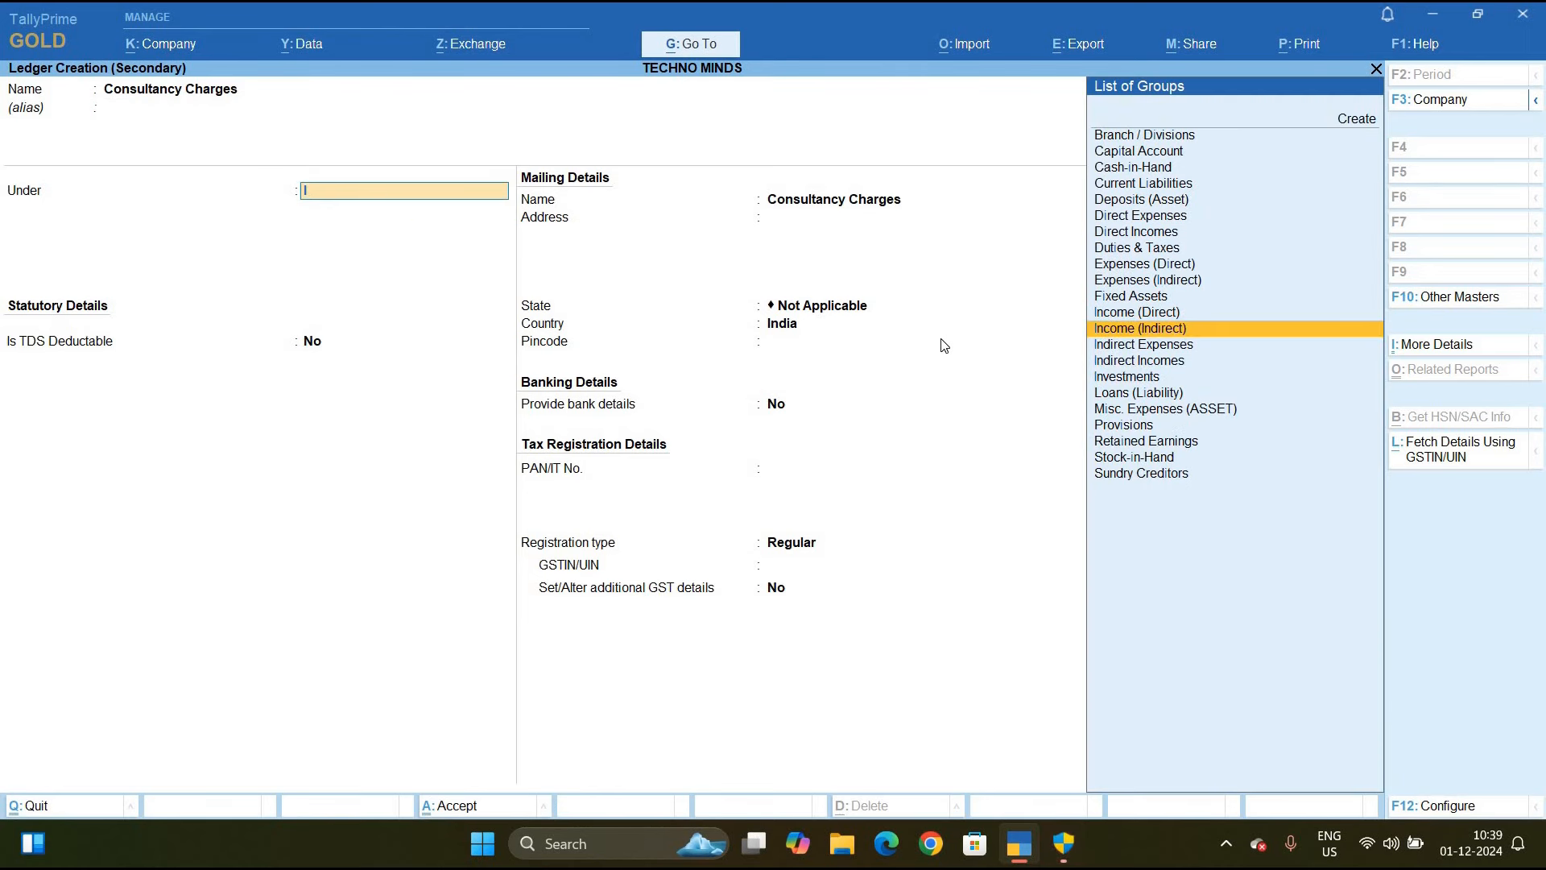
key(Down)
key(Return)
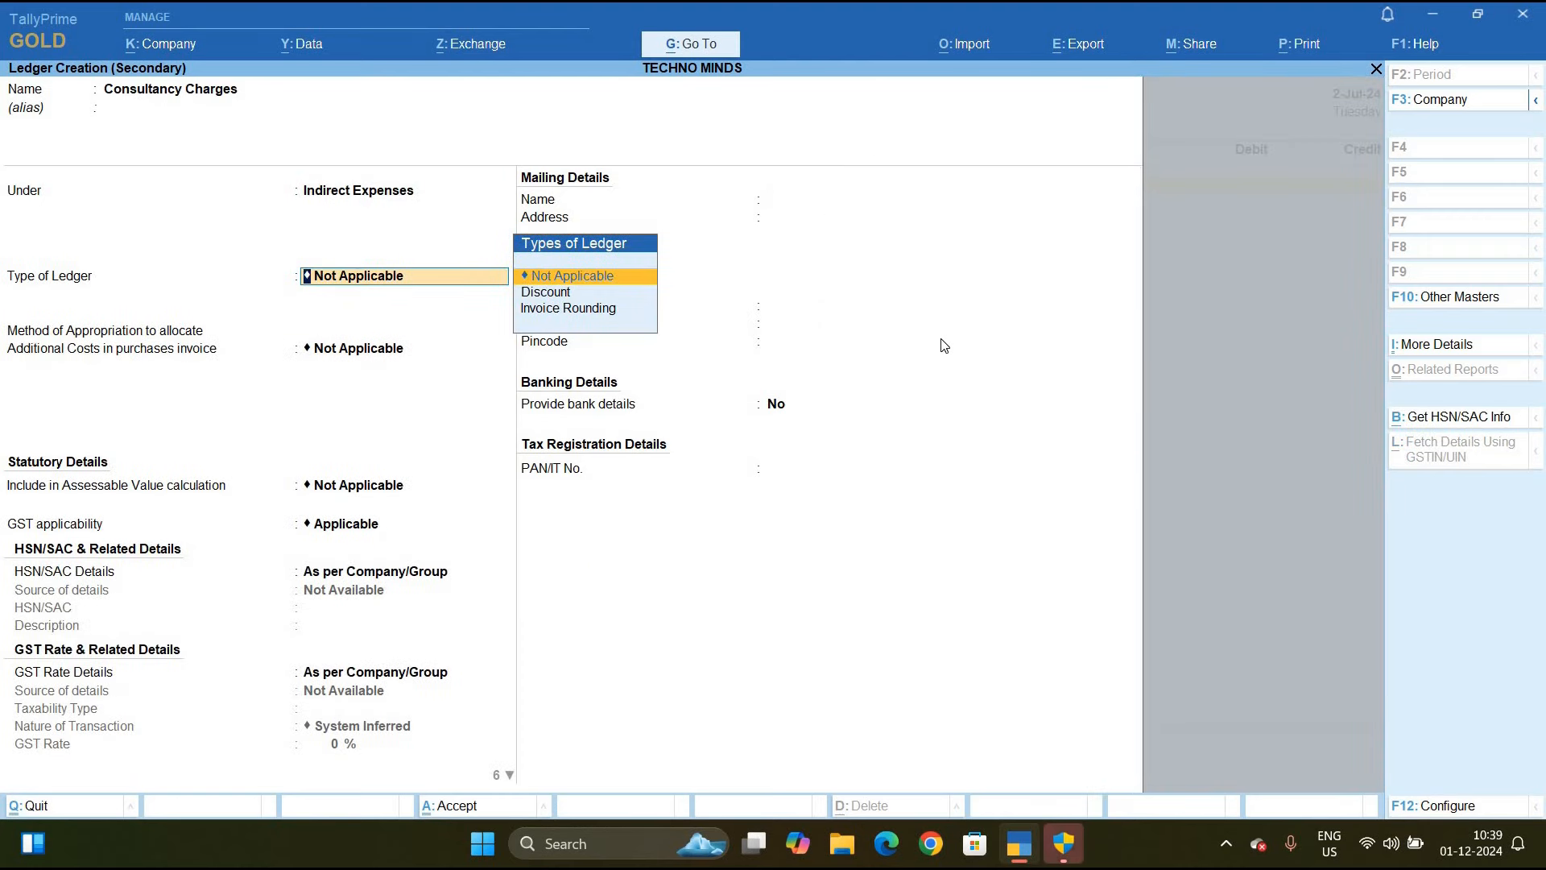
Set the type of supply to Services and turn on other statutory details
key(Return)
key(Return)
key(Return)
key(Return)
key(Return)
key(Return)
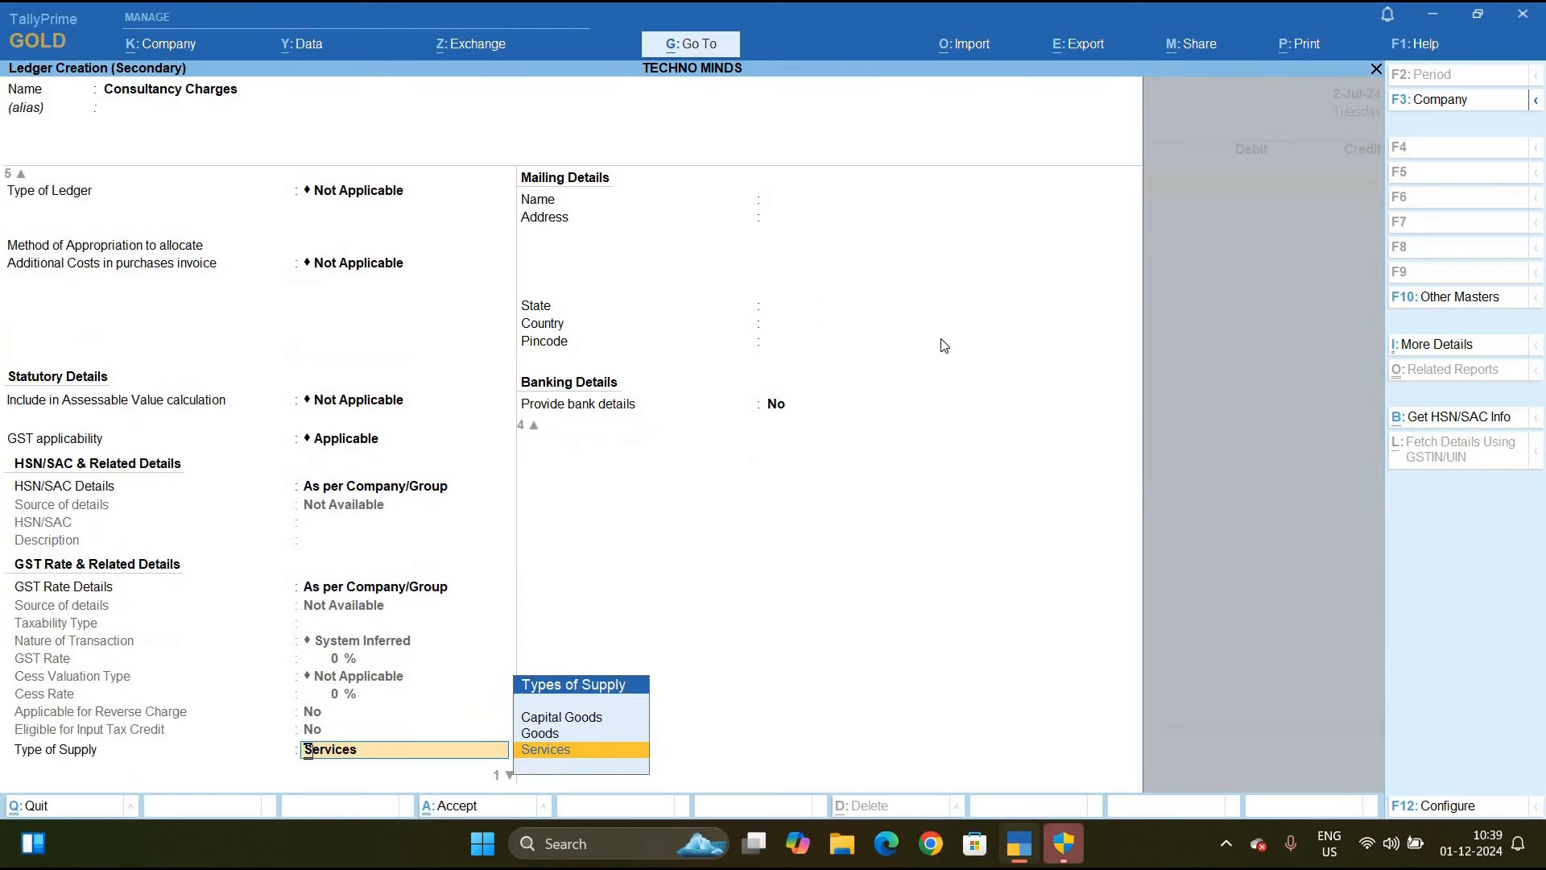
key(Return)
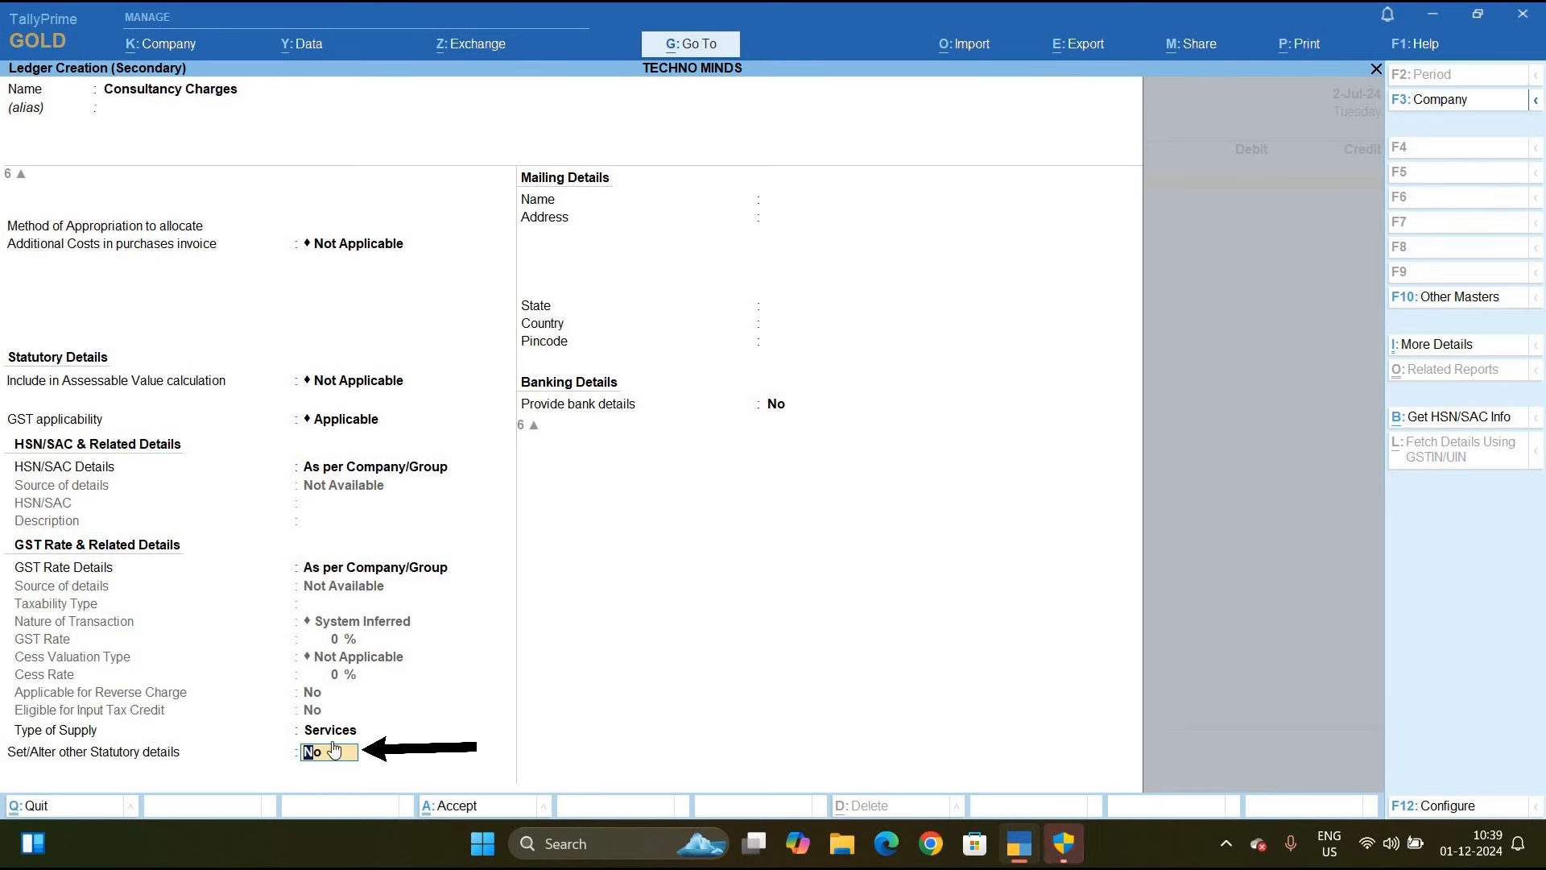
text(y)
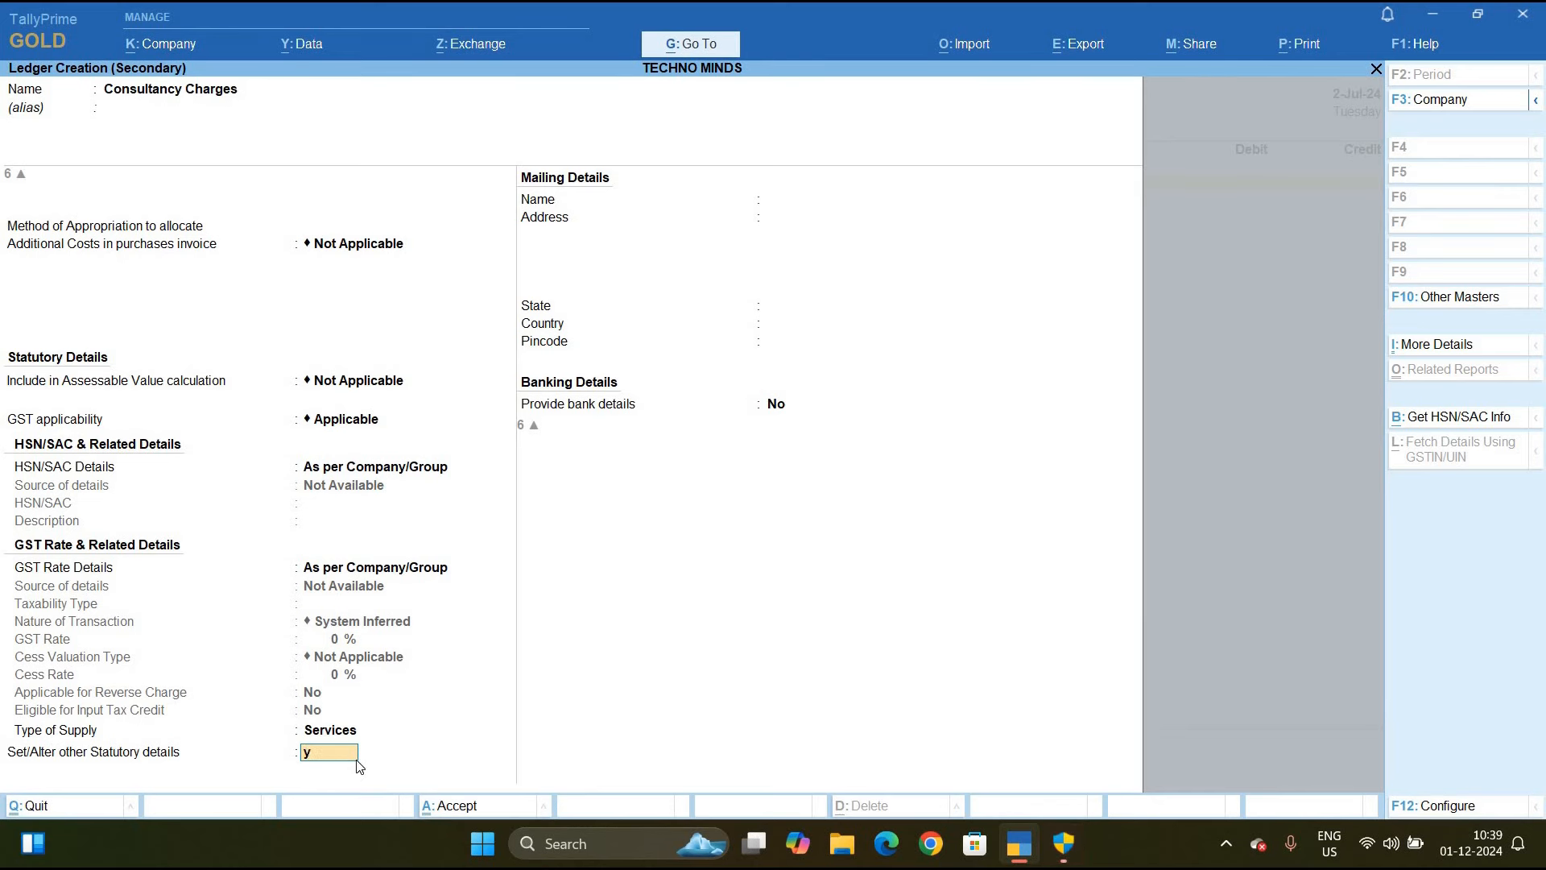
key(Return)
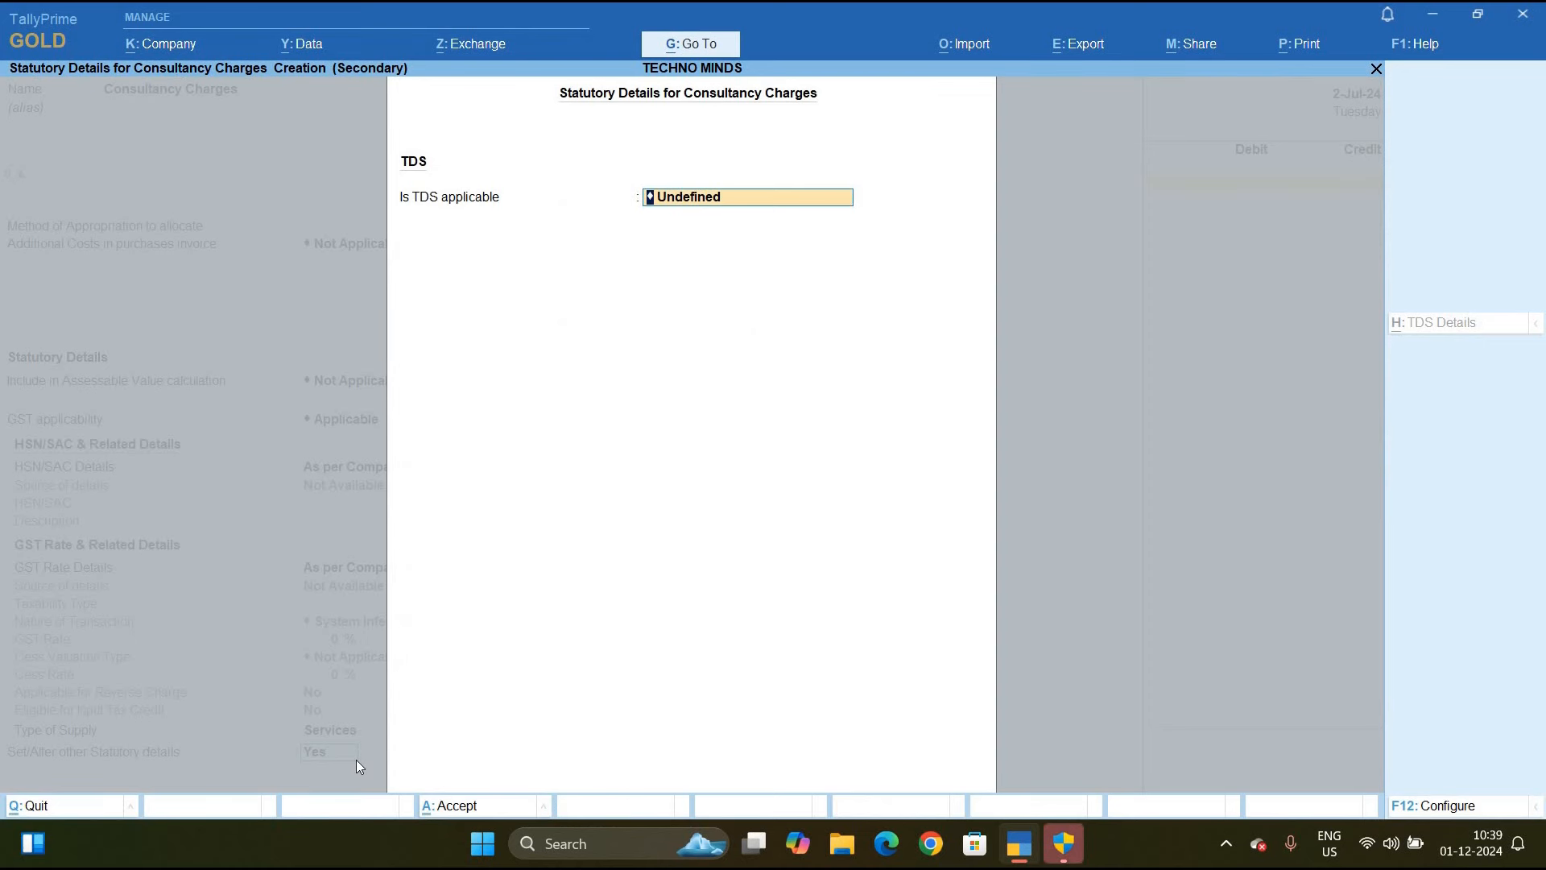
Make TDS applicable and create a nature of payment named Fee for Professional and technical Services
text(A)
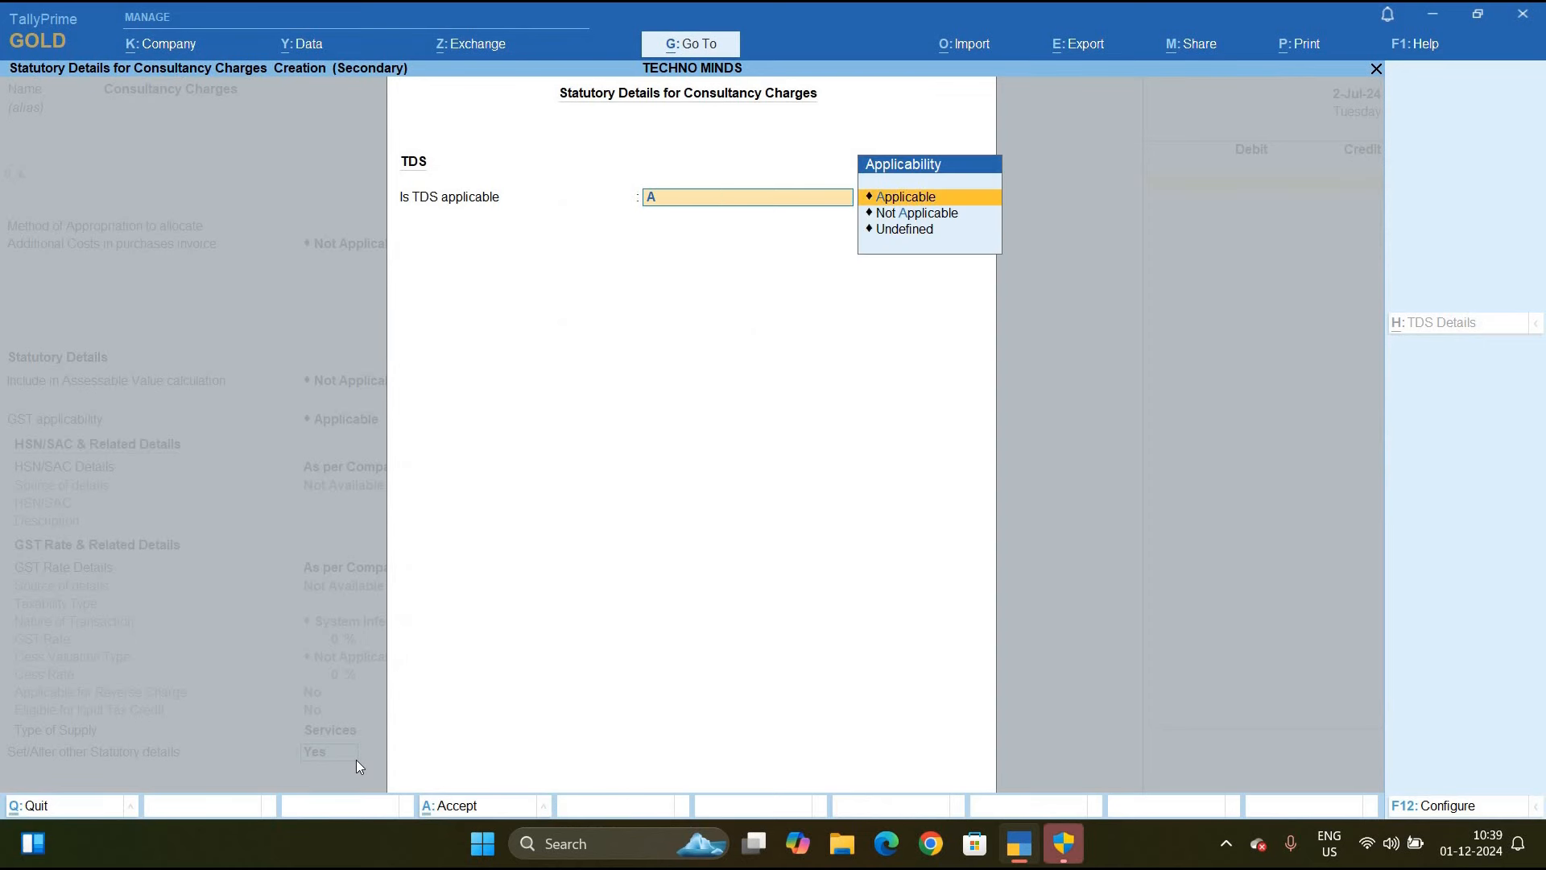
key(Return)
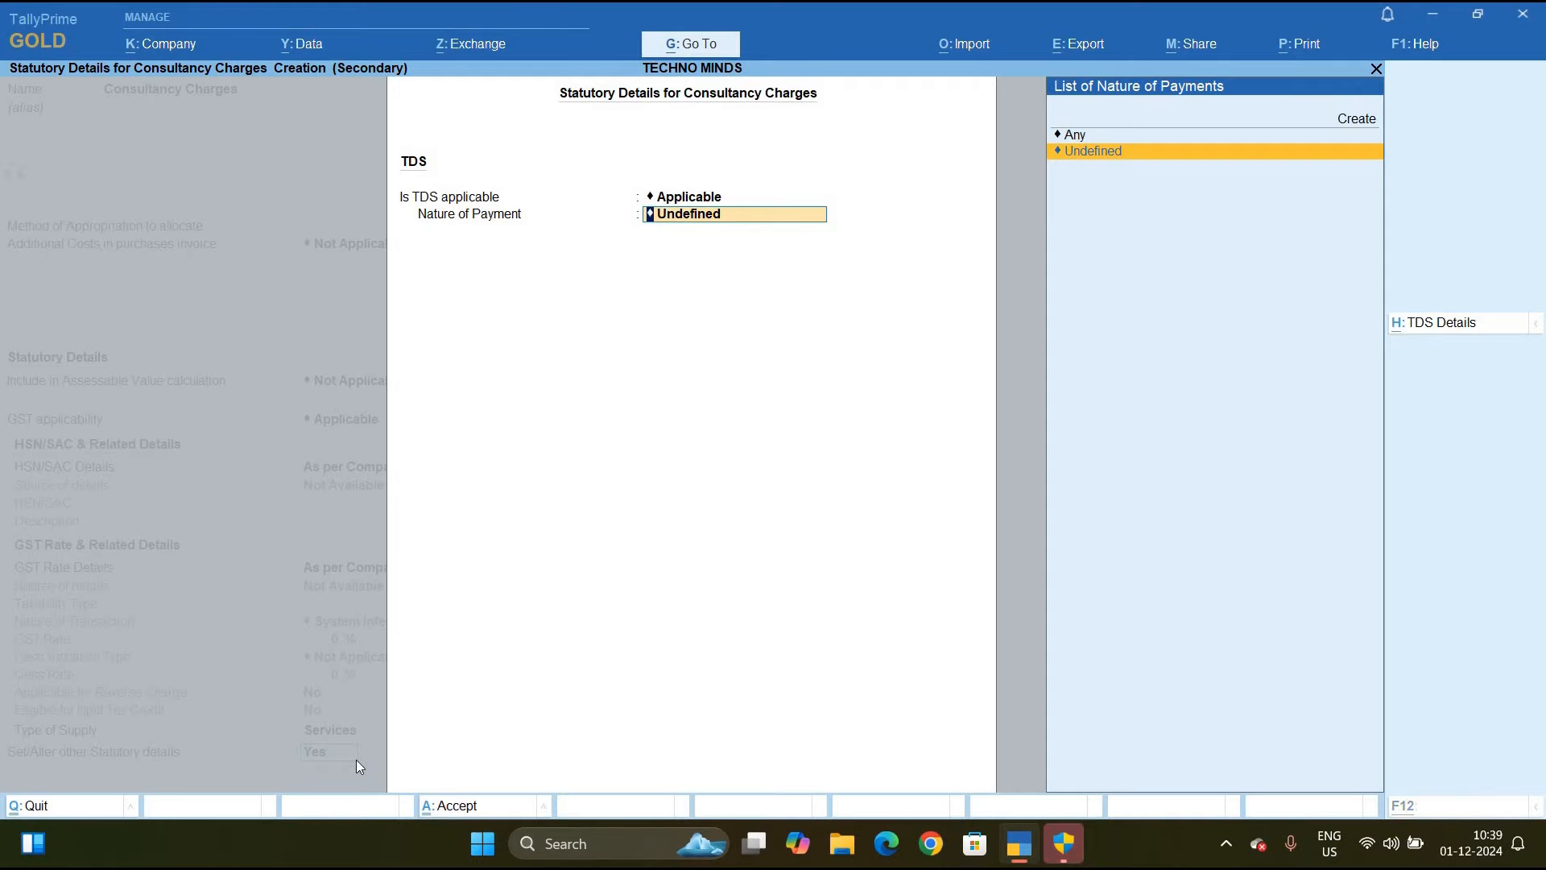
key(alt+c)
text(Fee for)
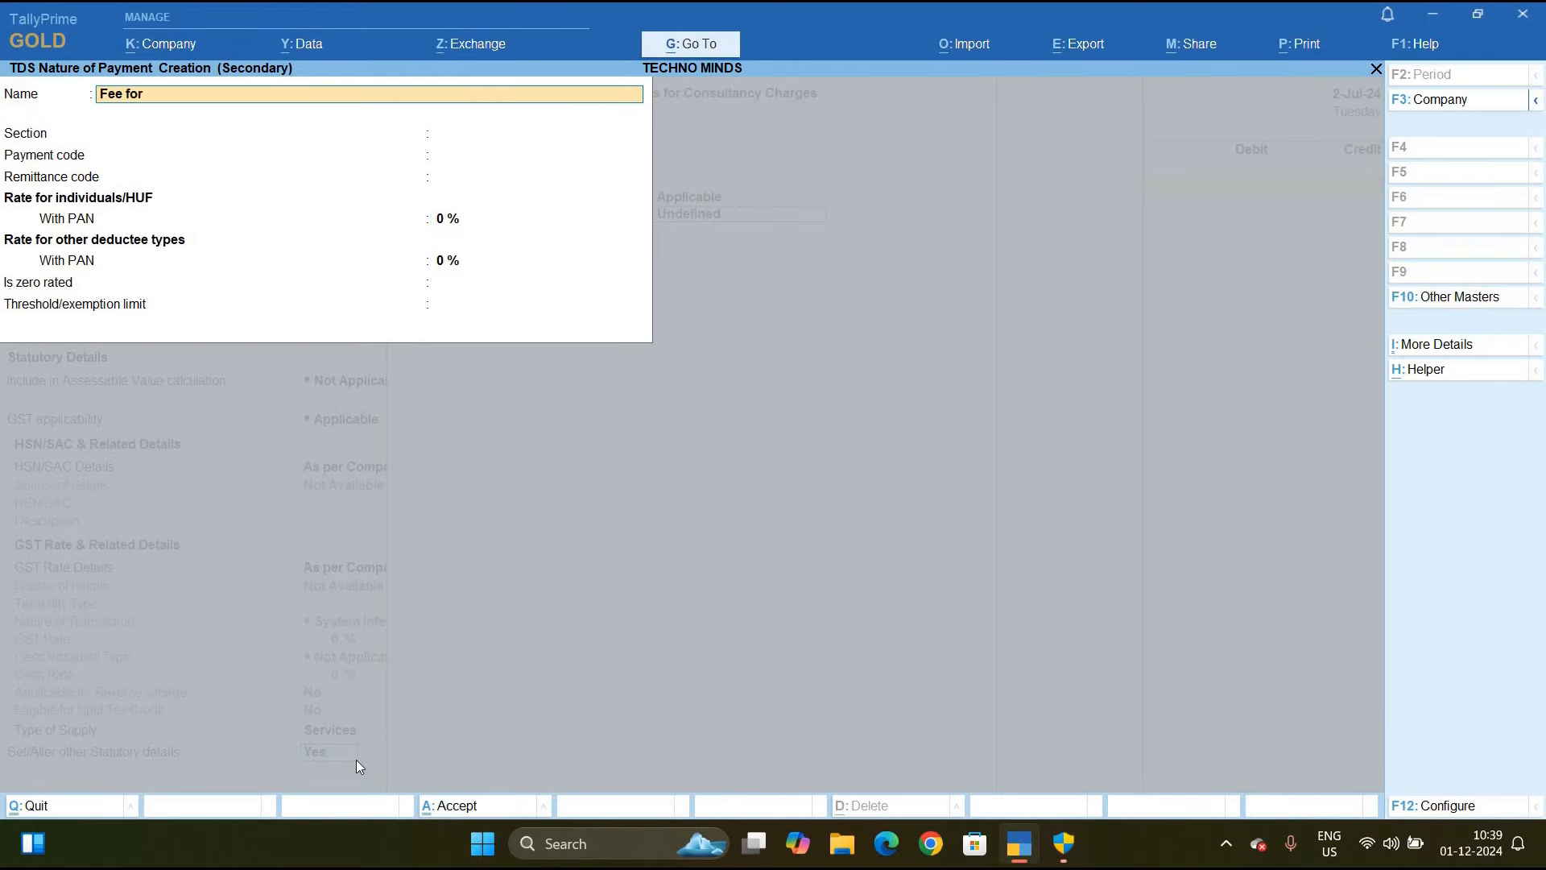
text( Professional and technical Services)
key(Return)
Give the nature of payment section 194J, payment code 94J and a 10% rate, and save it
text(194j)
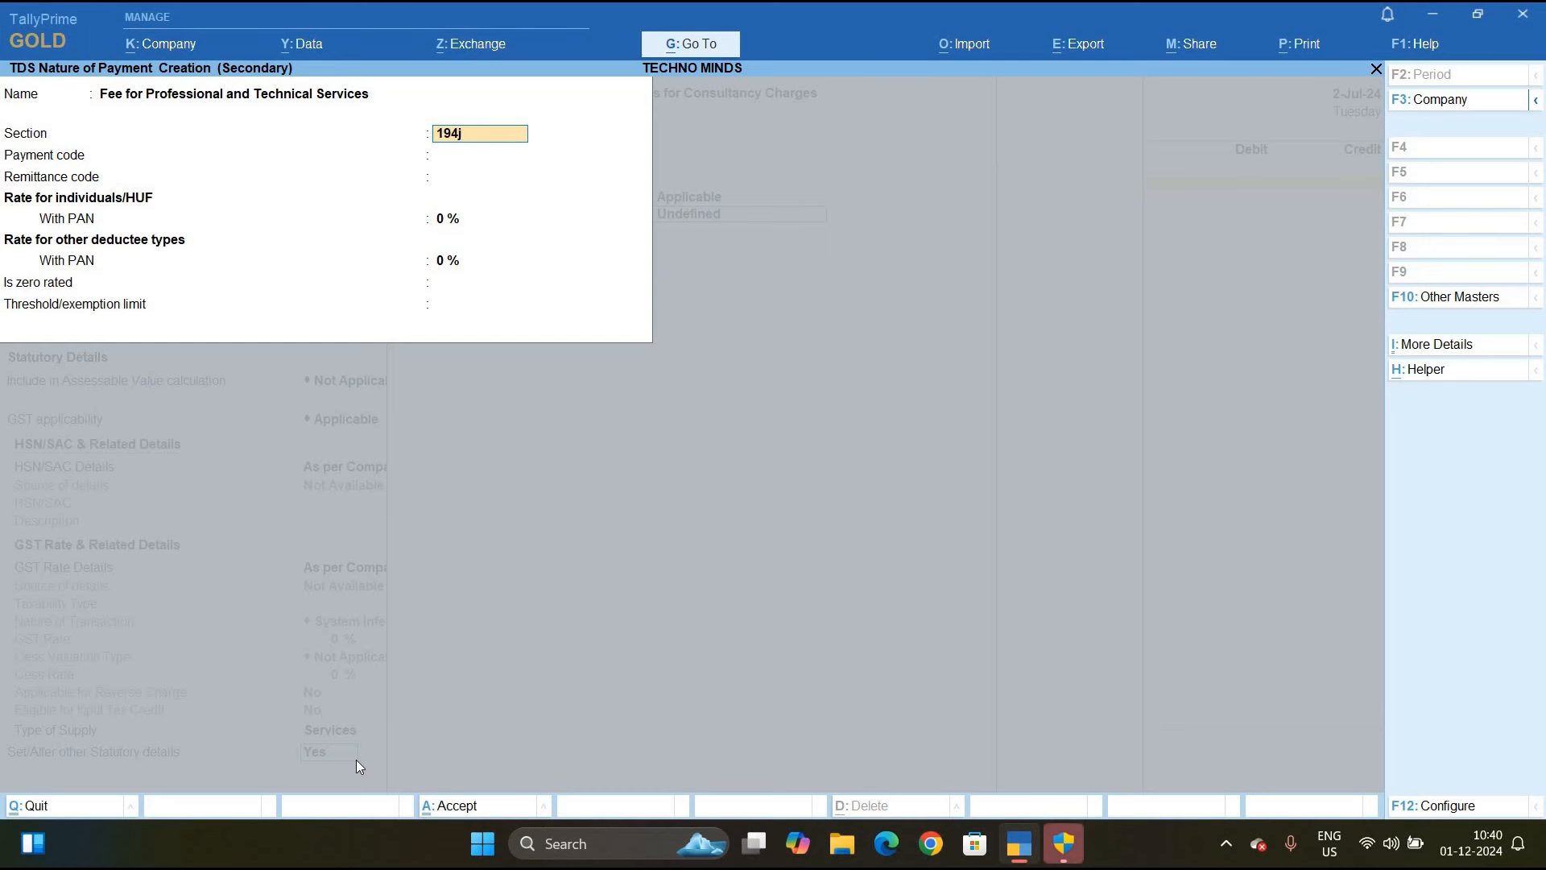
key(Return)
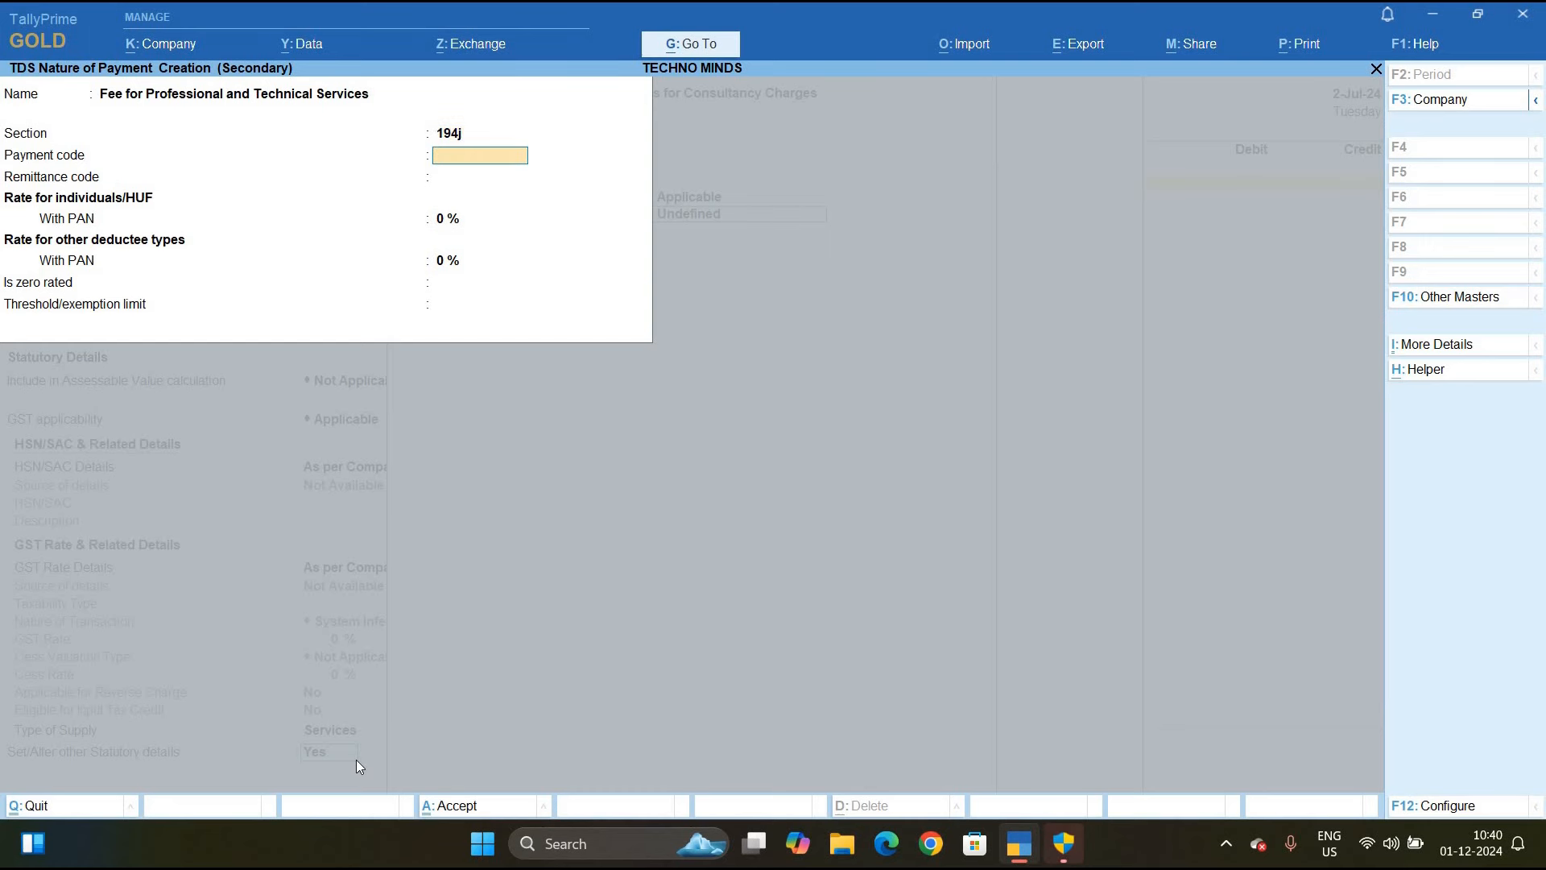
text(94j)
key(Return)
key(Return)
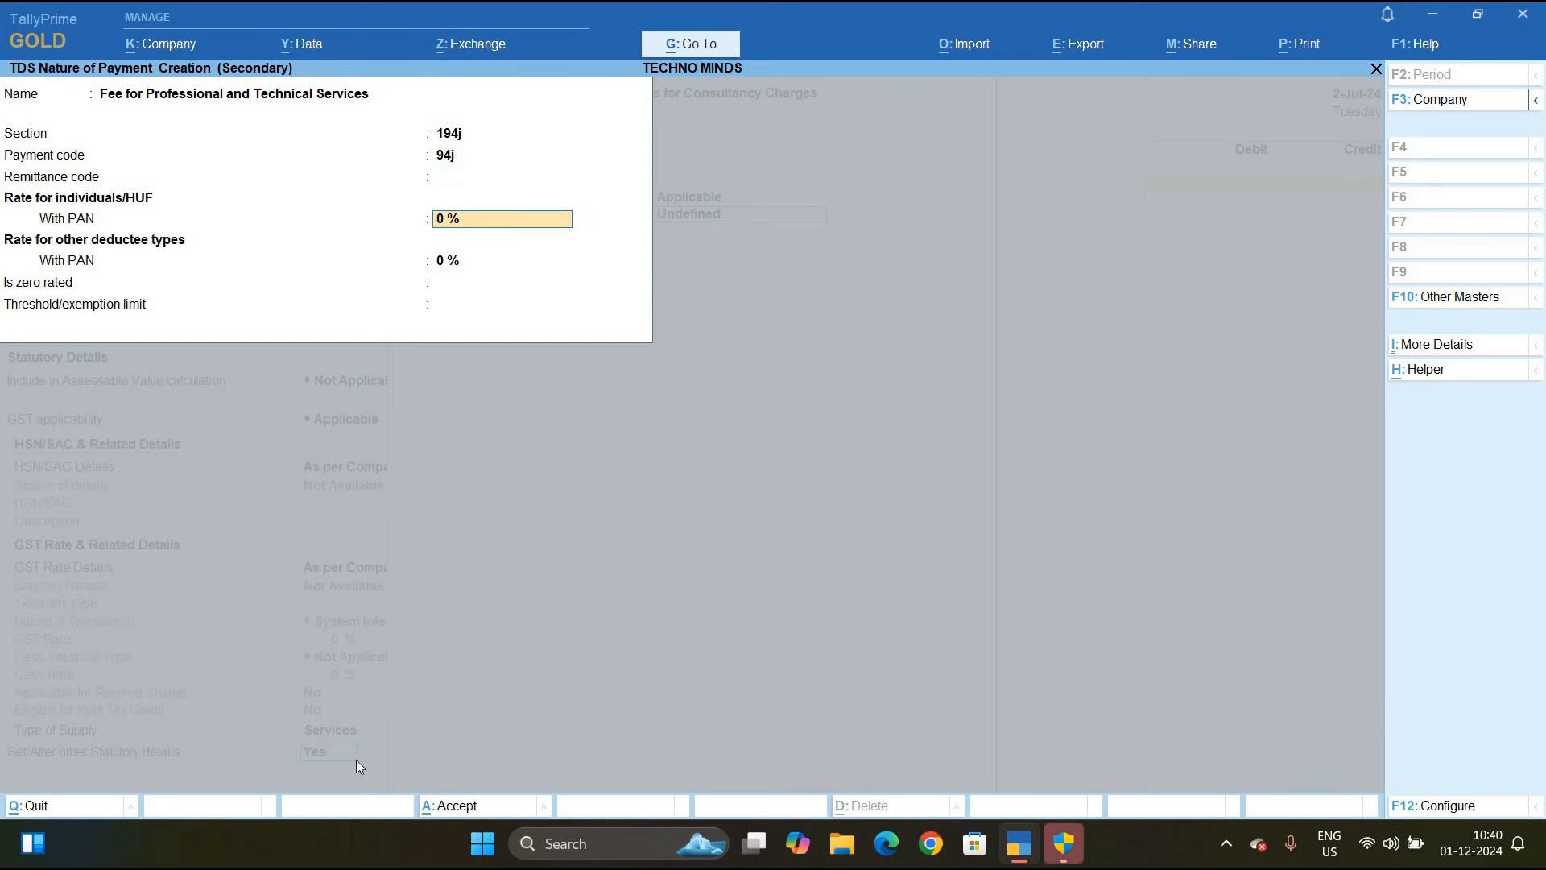
text(10)
key(Return)
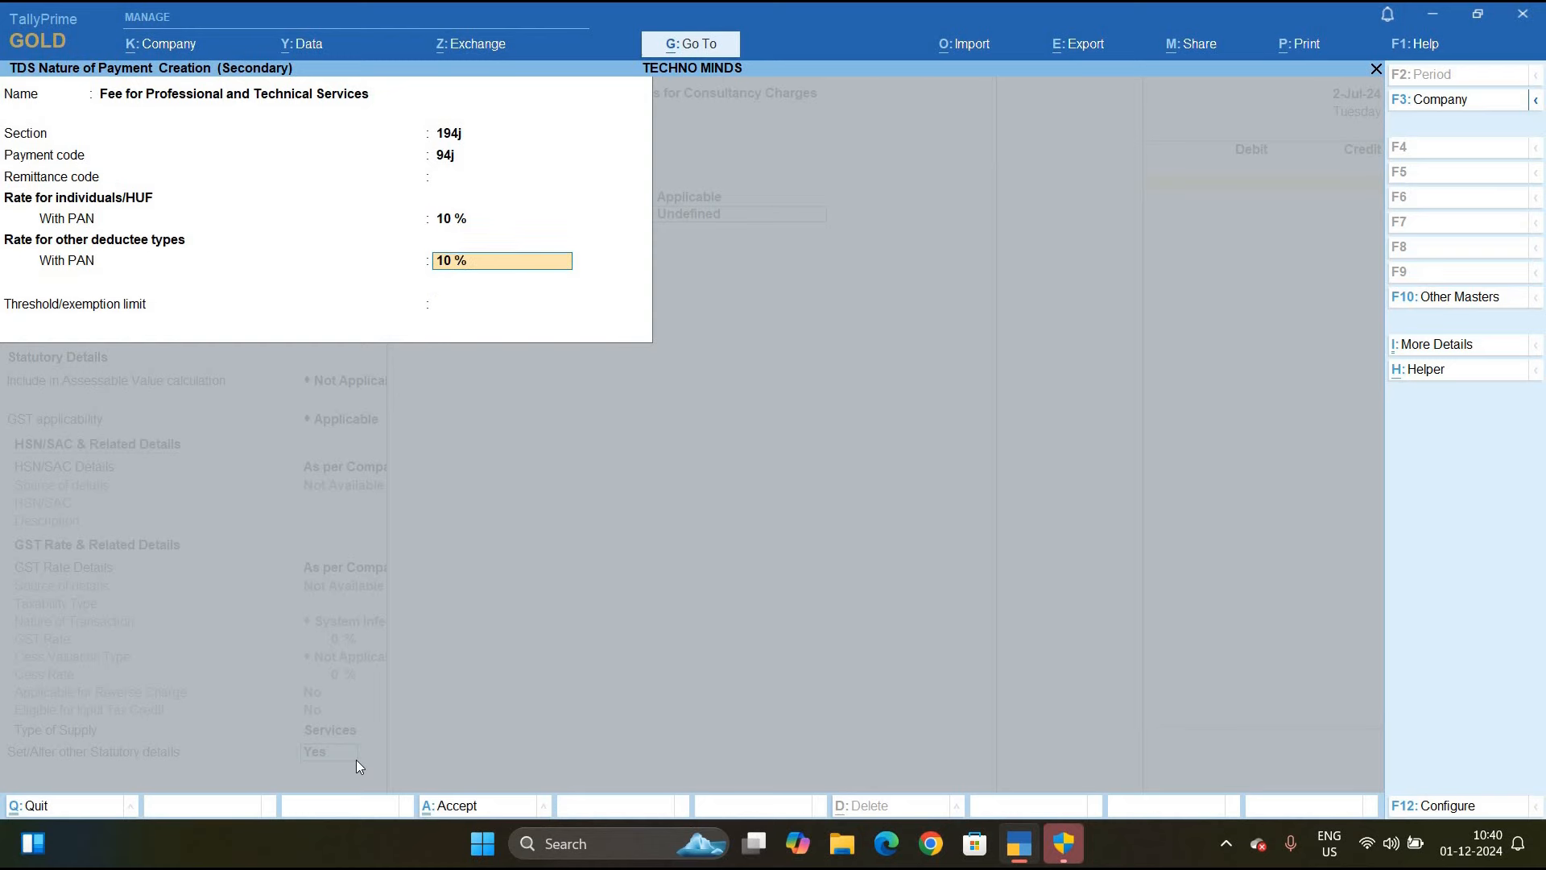
key(ctrl+a)
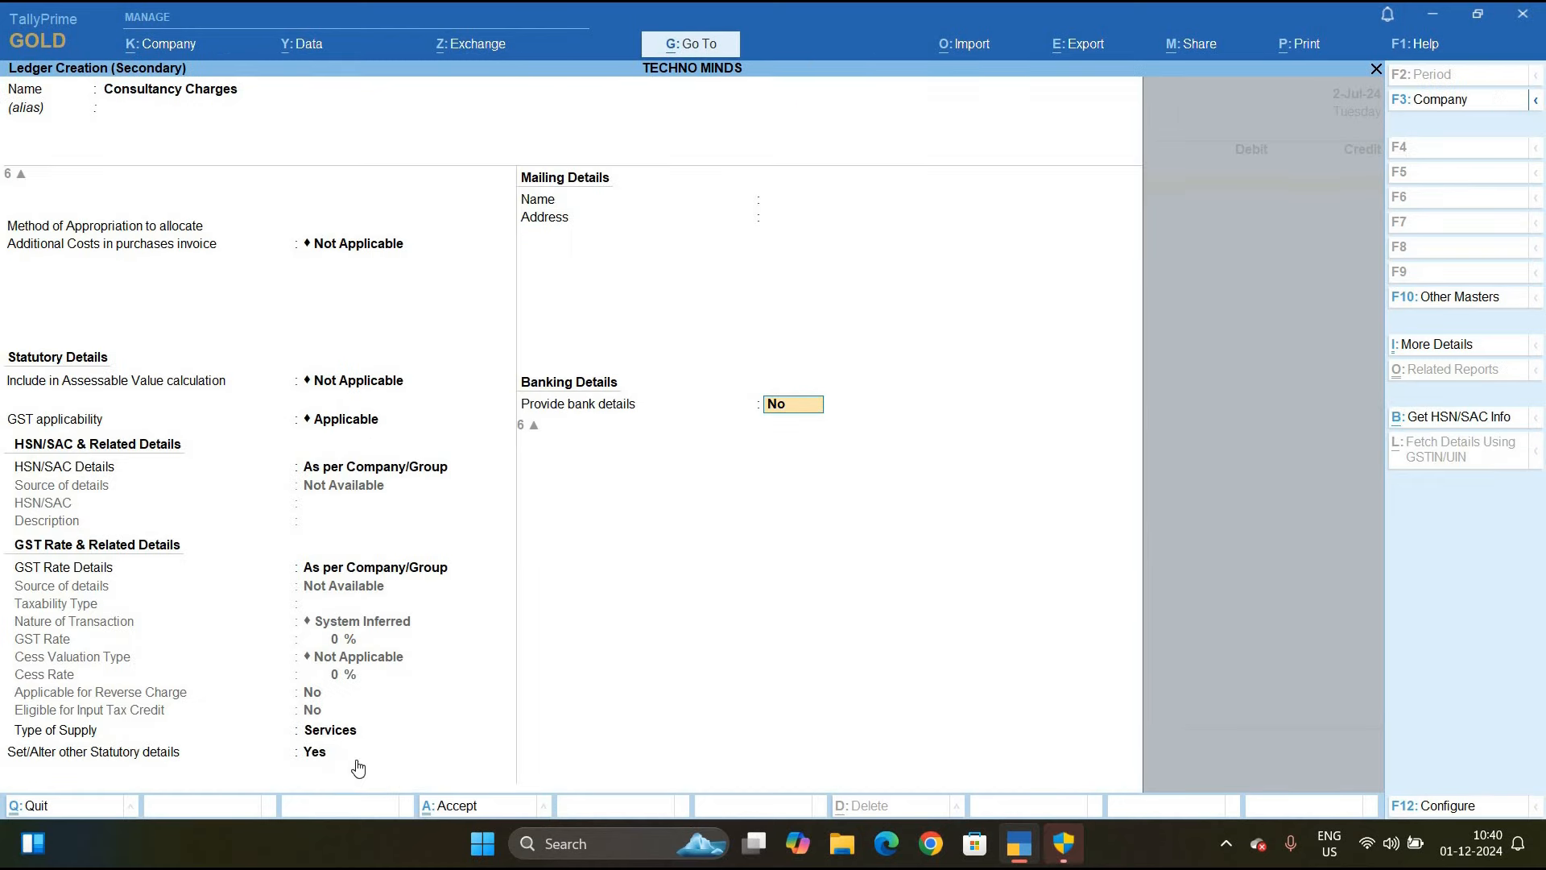
Save the Consultancy Charges ledger and debit it 48,000 with its TDS nature of payment
key(ctrl+a)
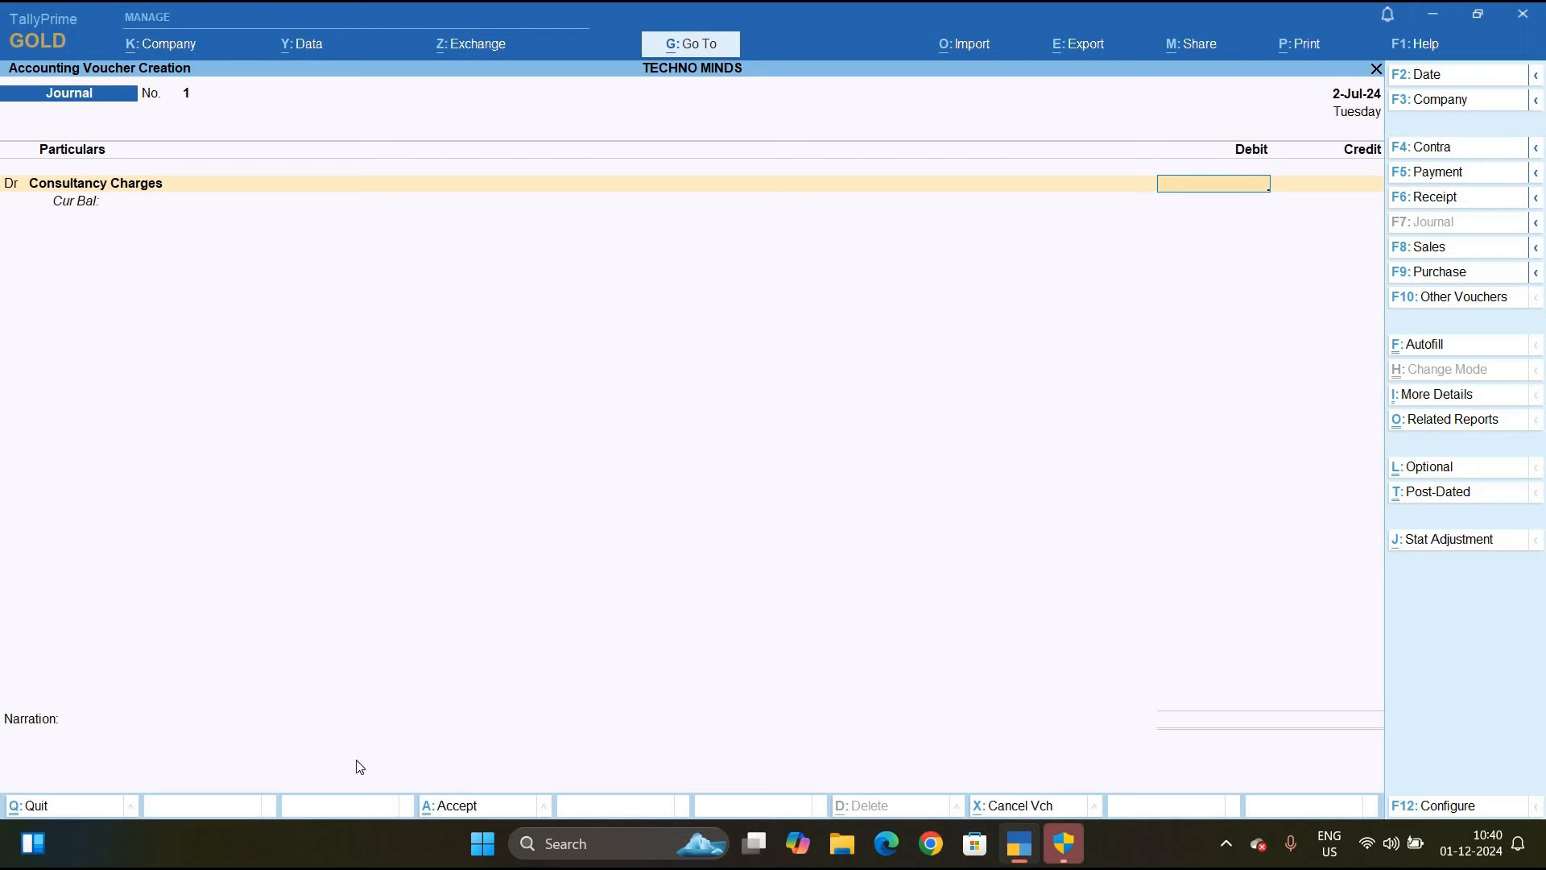
text(8000)
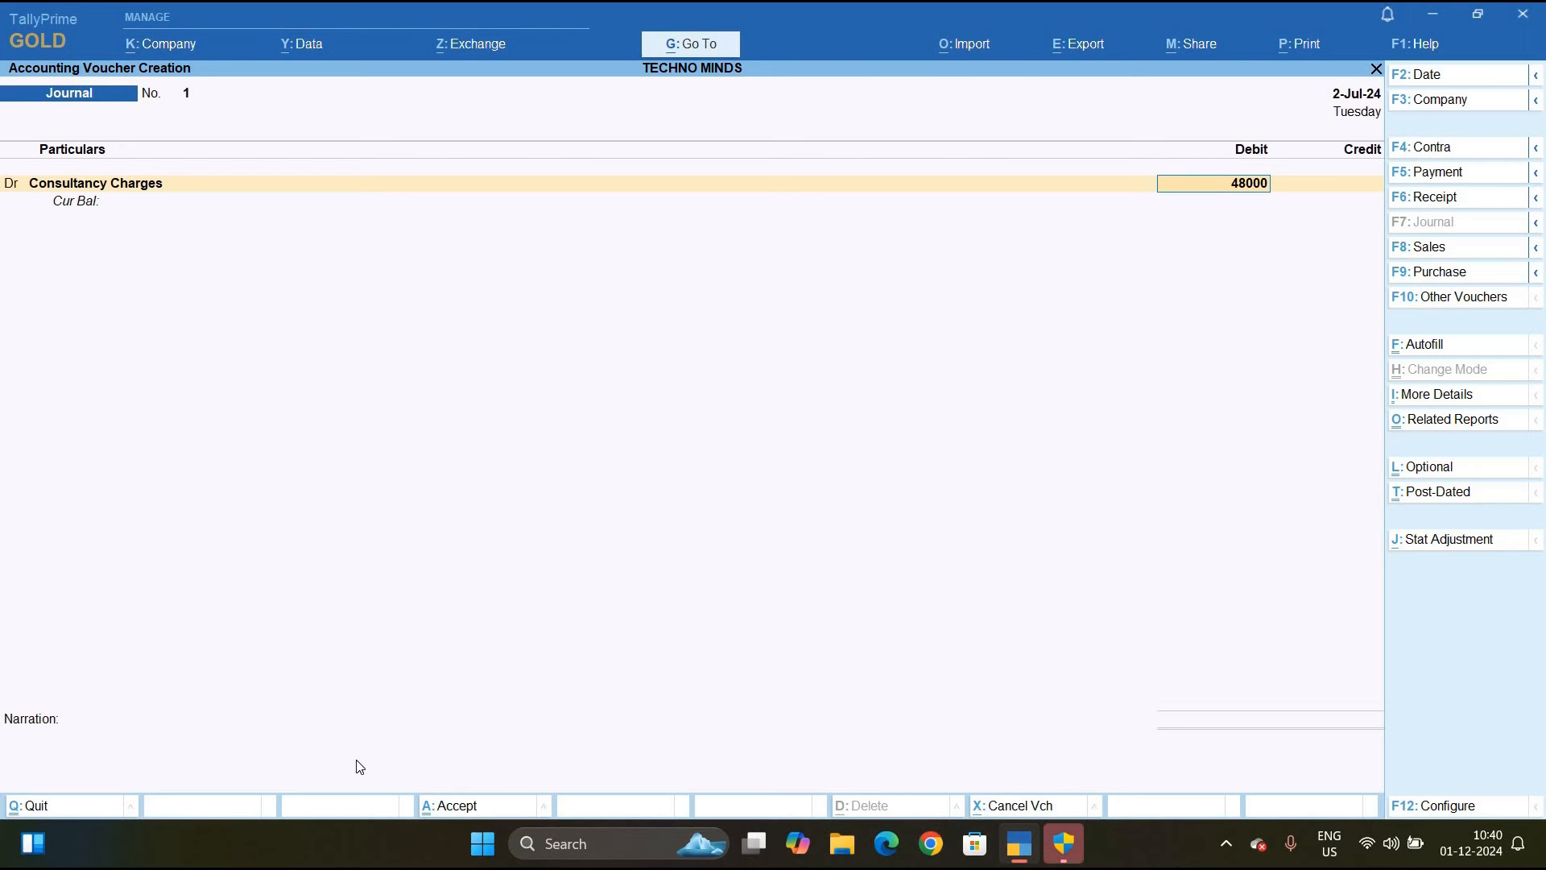
key(Return)
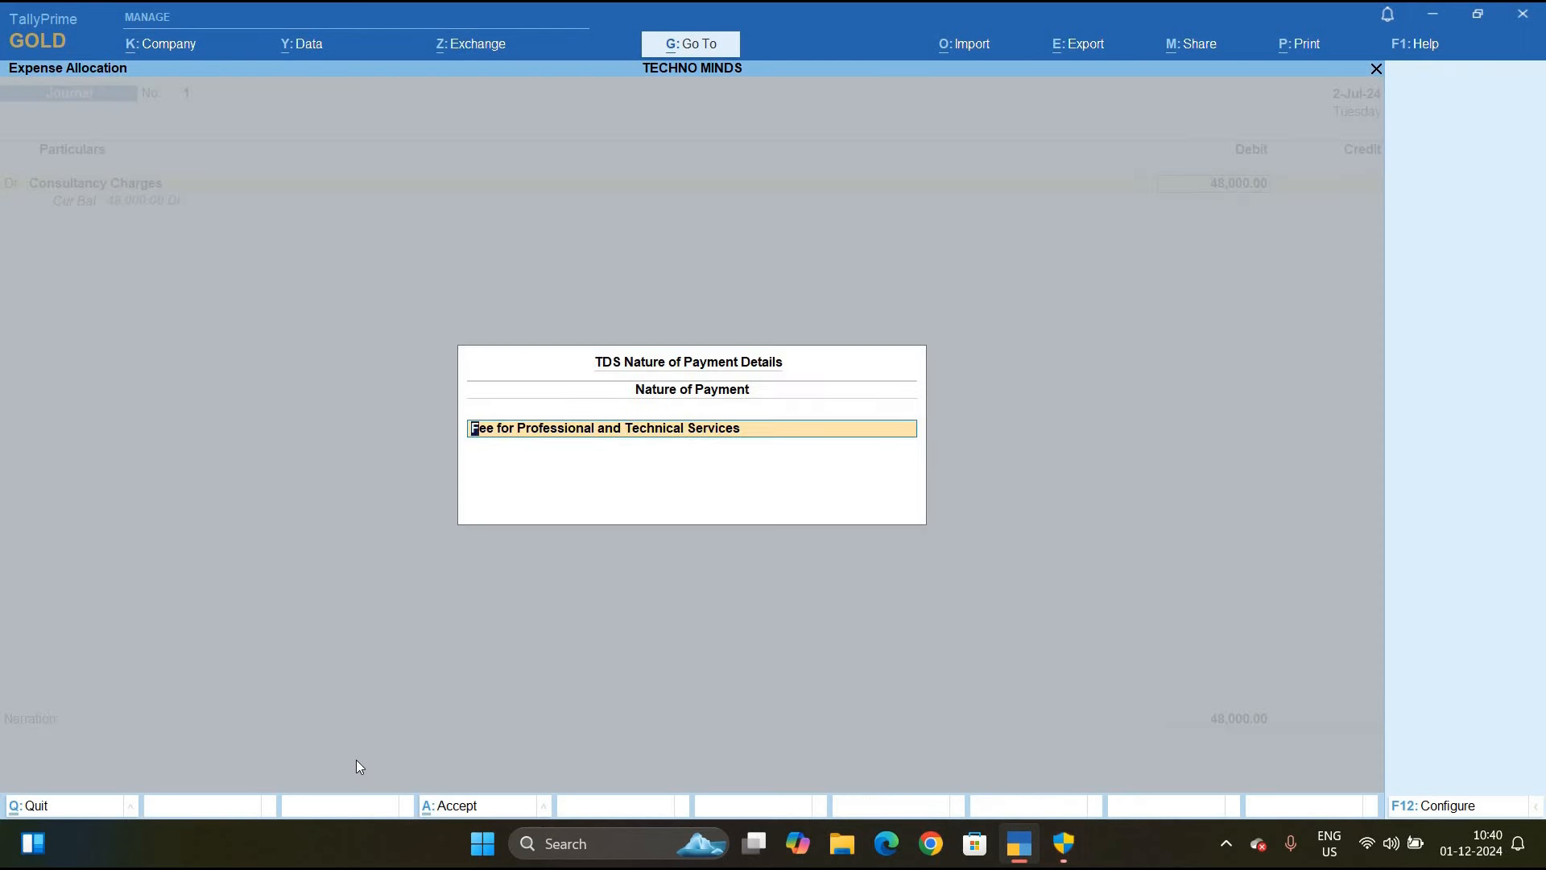
key(Return)
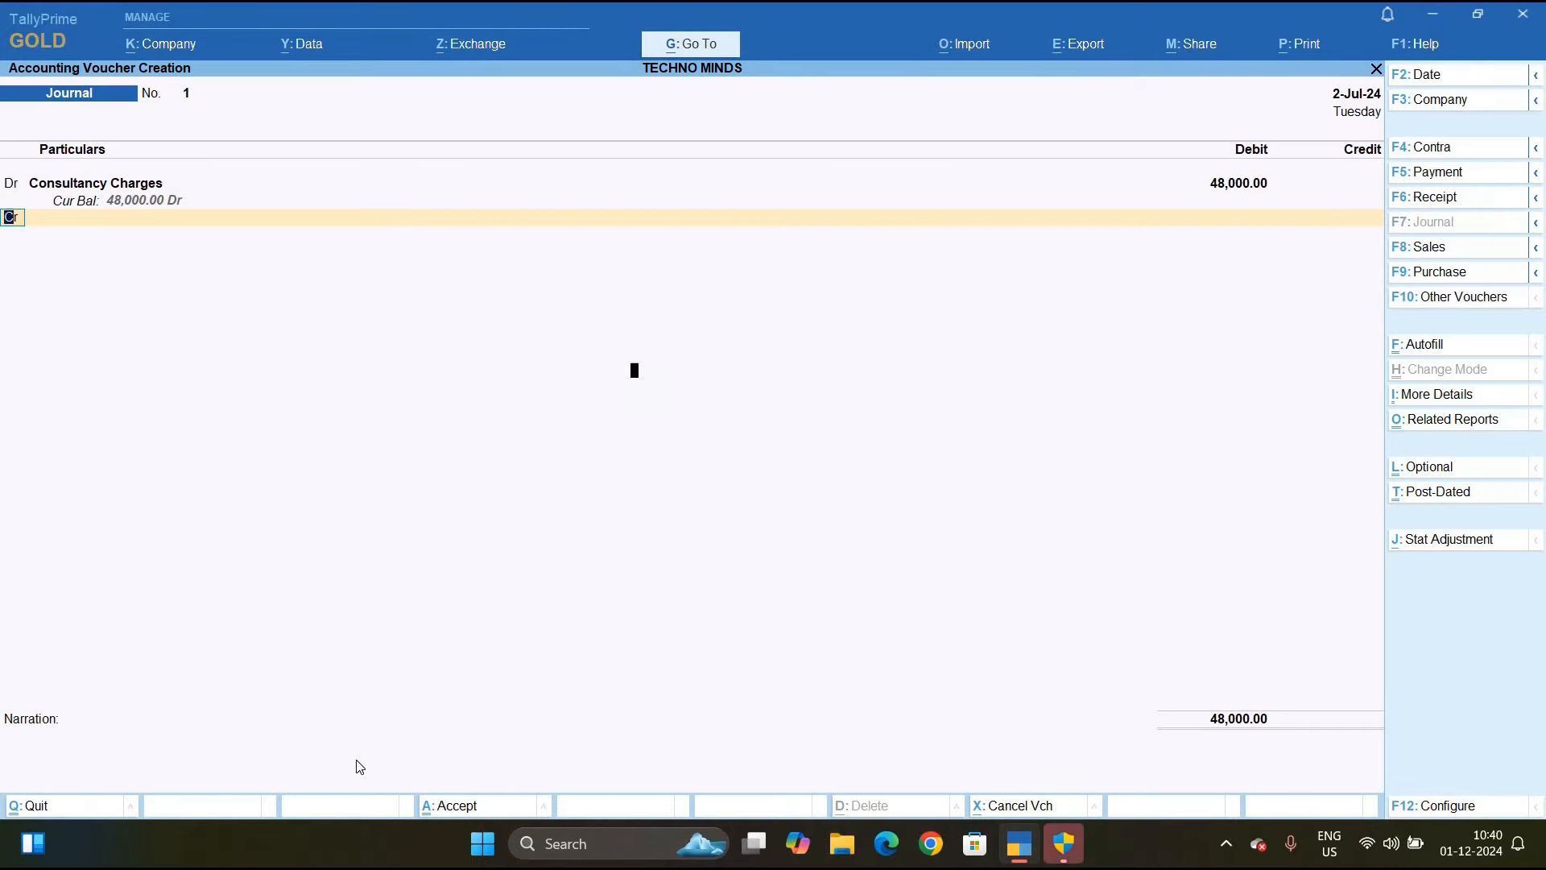
Turn on TDS bill allocations and TDS tax analysis in the voucher configuration
key(F12)
key(Down)
key(Down)
key(Down)
key(Down)
key(Down)
key(Down)
key(Down)
key(Down)
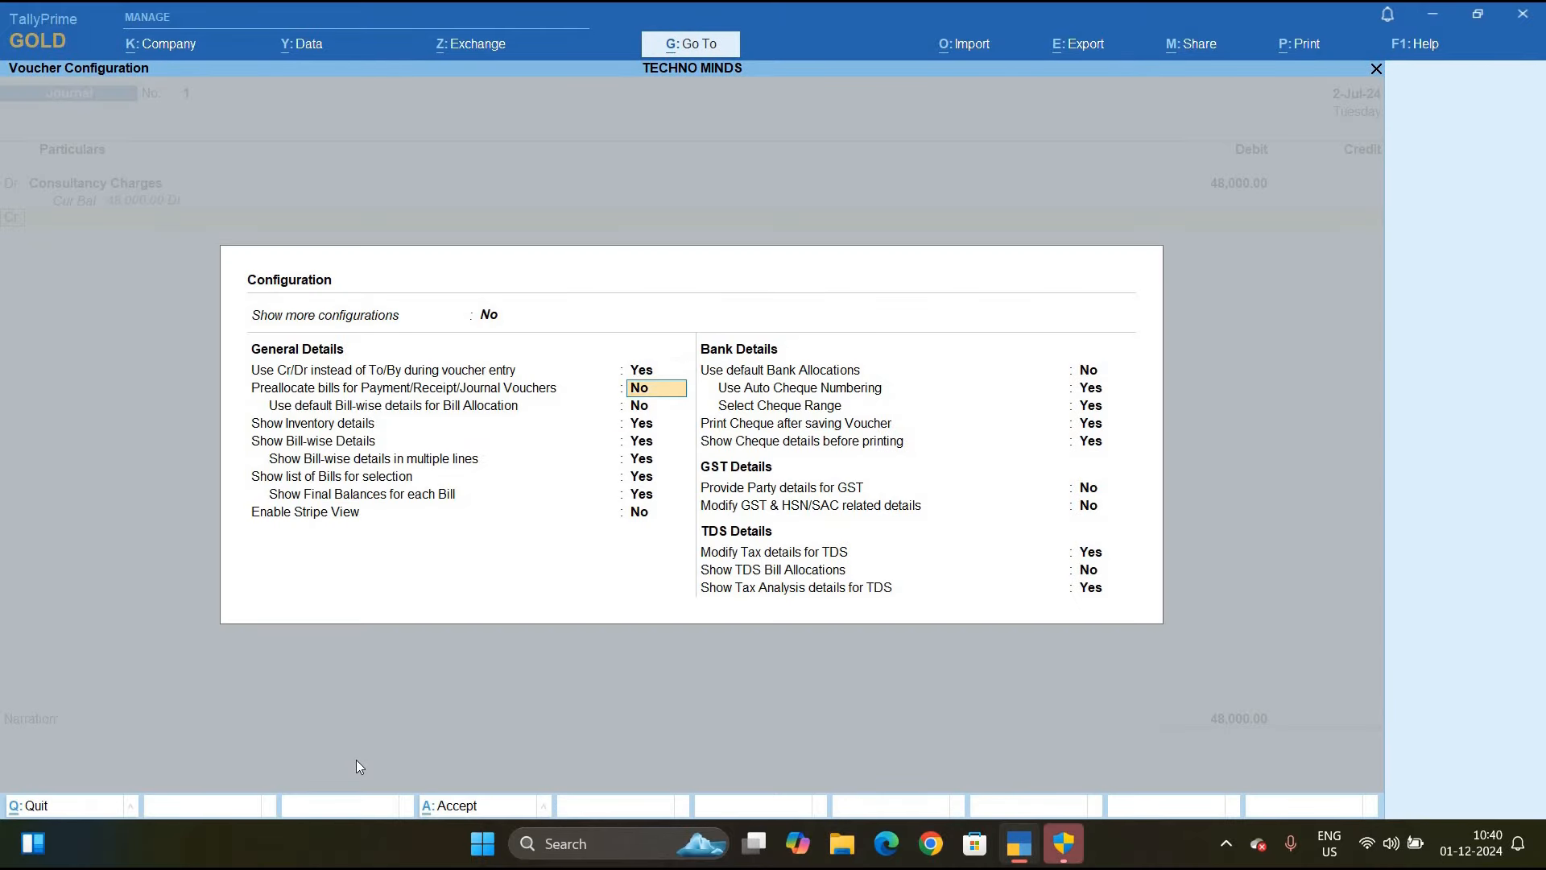
key(Down)
key(Down)
key(Down)
key(Down)
key(Down)
key(Down)
key(Down)
key(Down)
key(Down)
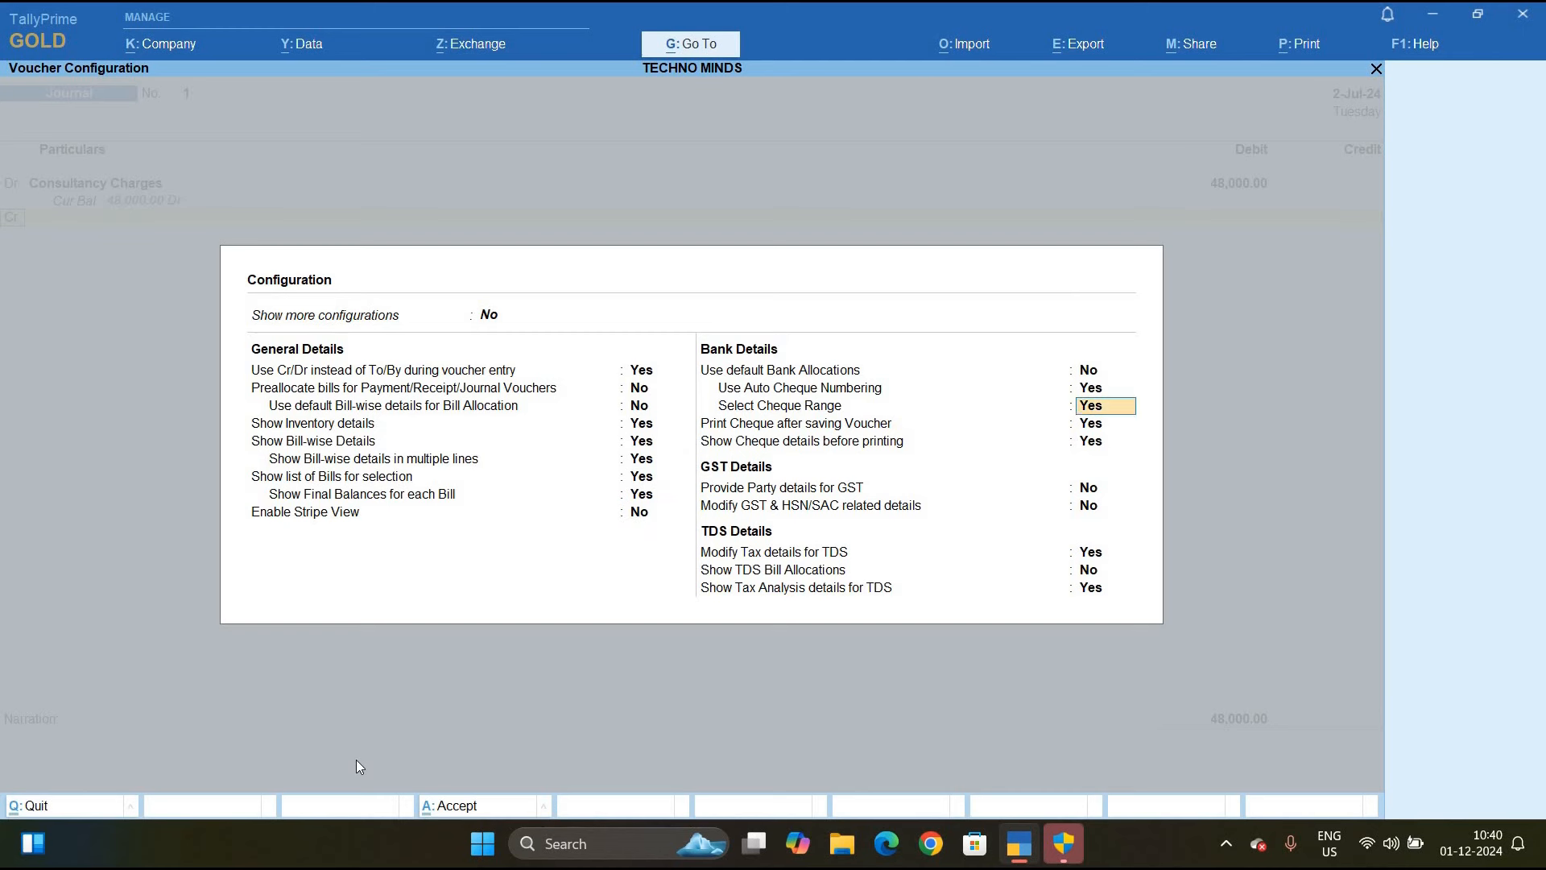
text(y)
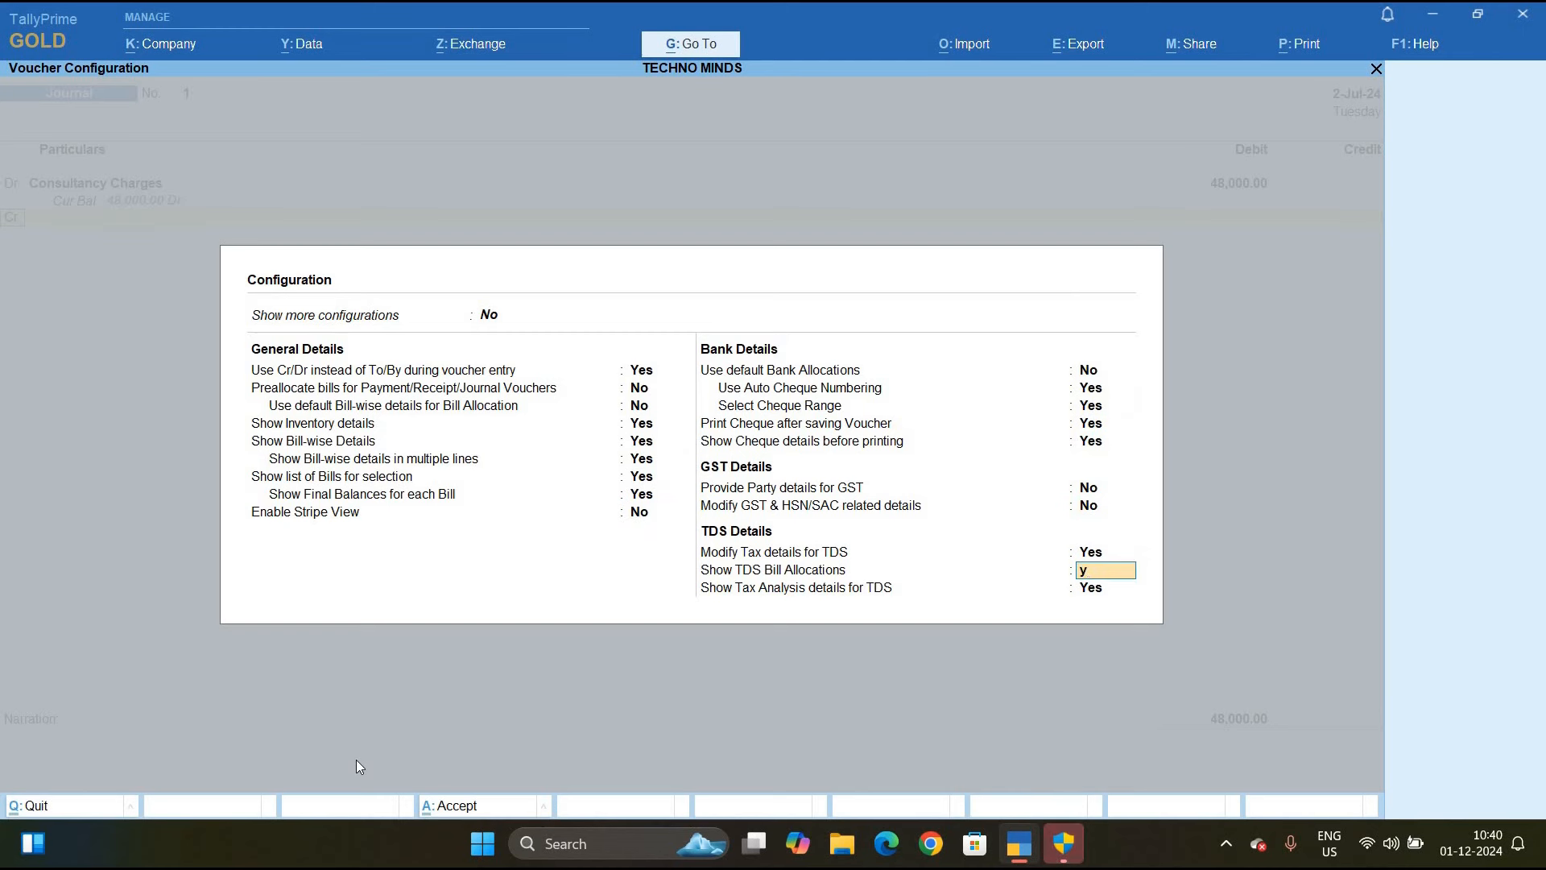
key(Return)
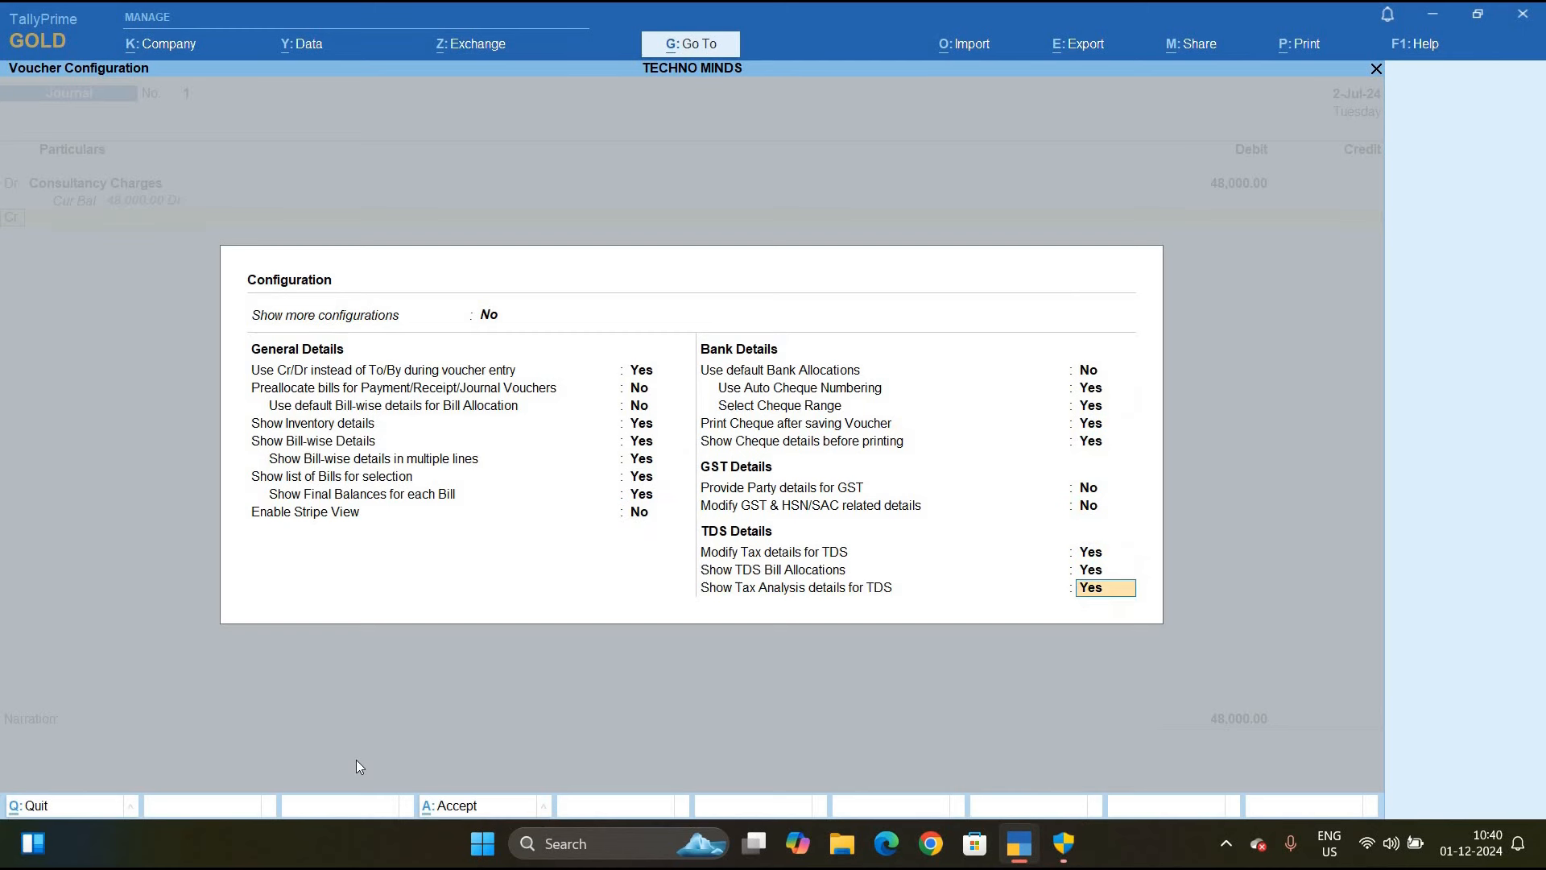
key(Return)
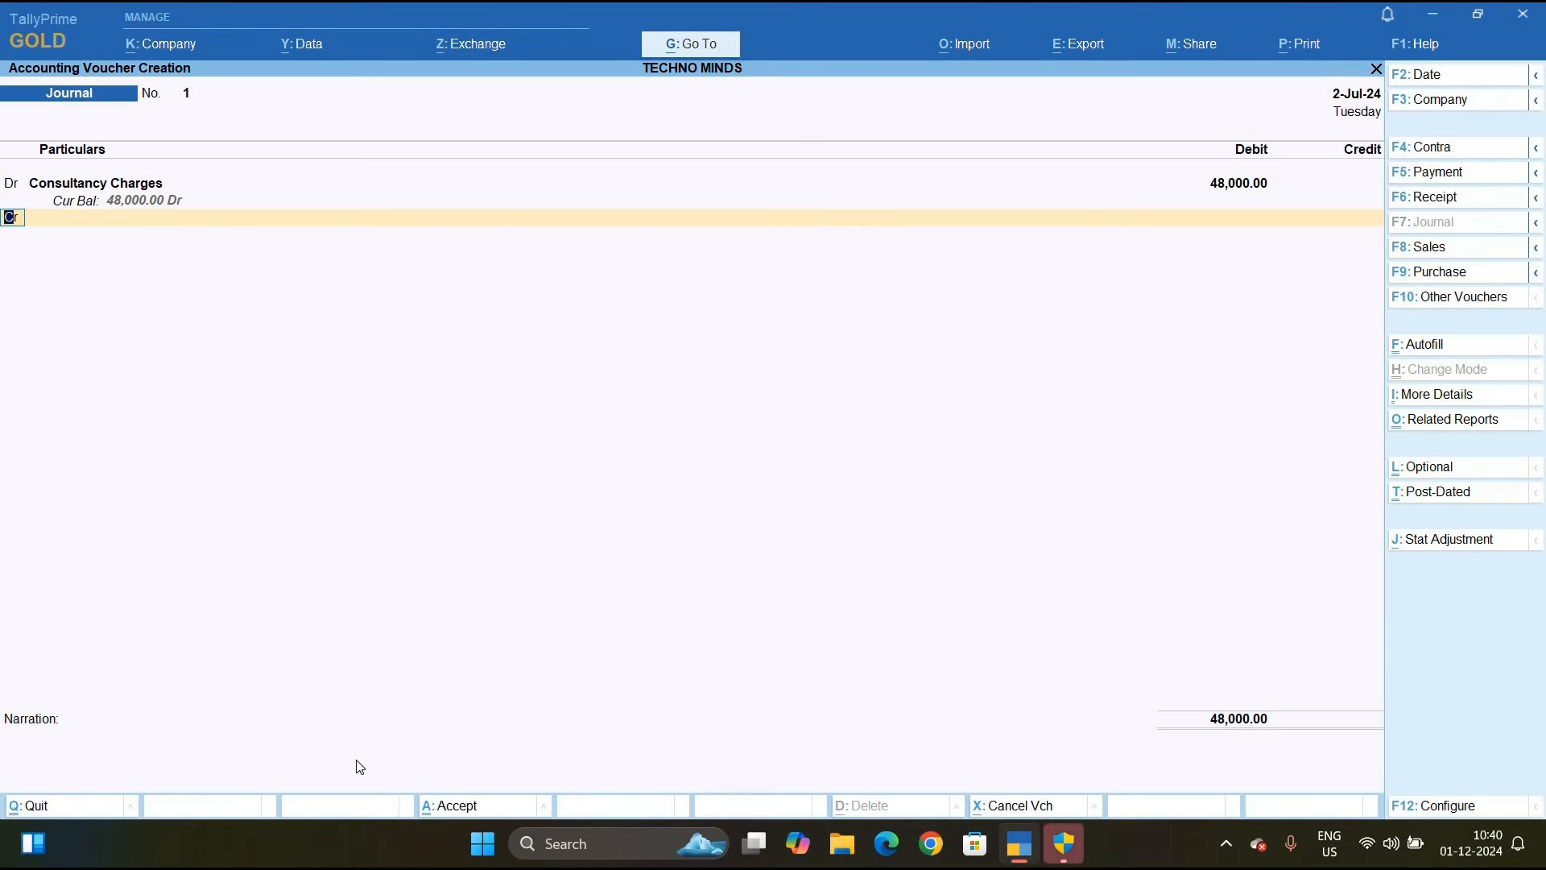
key(Return)
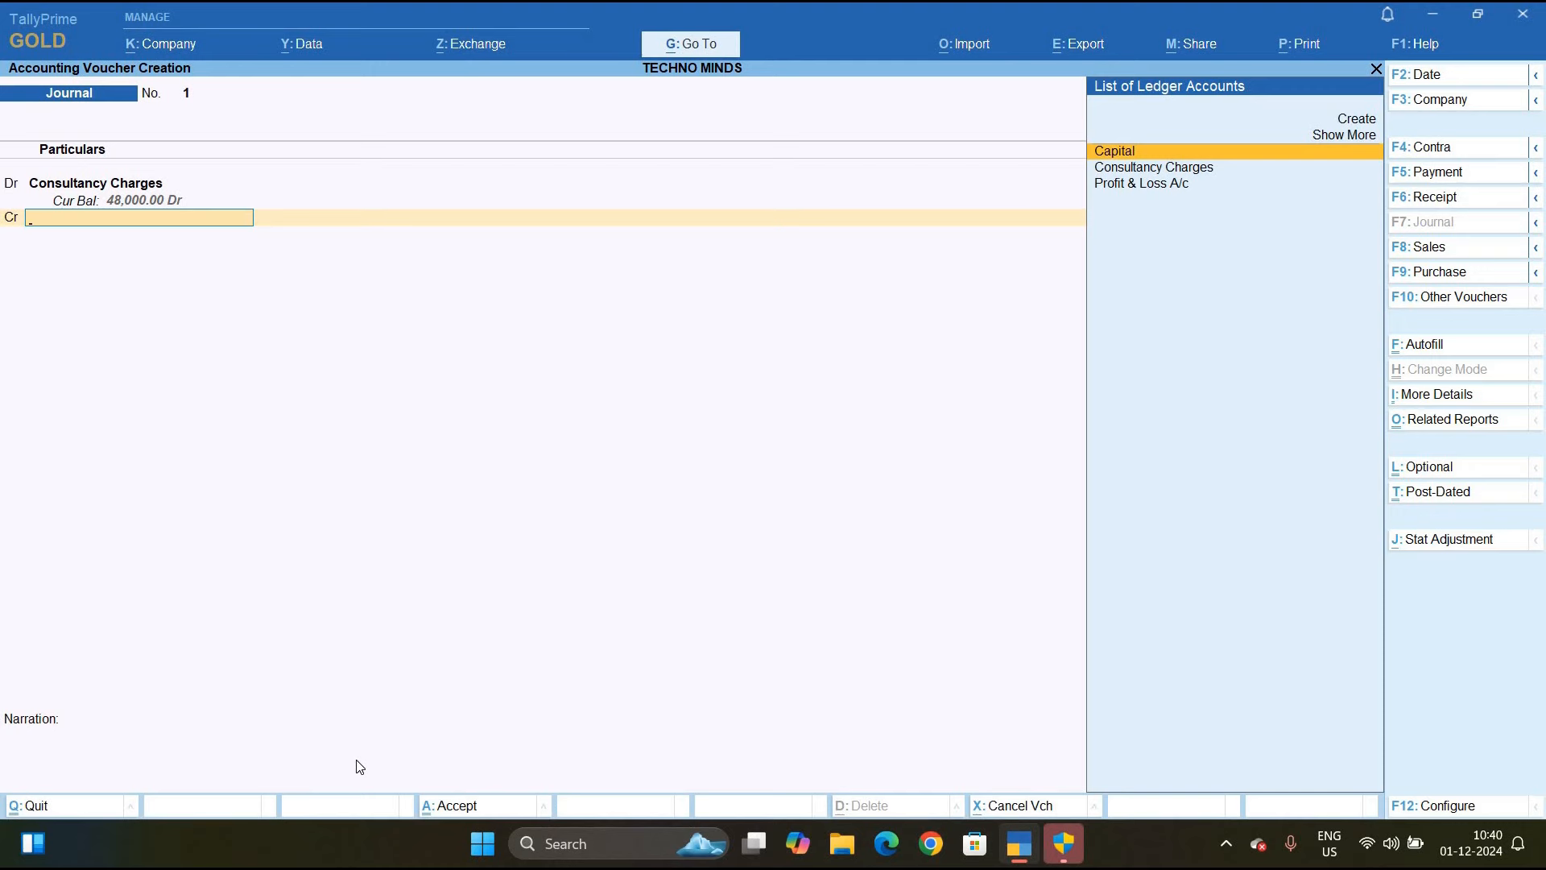
Create Khodiyar Enterprises under Sundry Creditors with bill-by-bill balances and a 20-day credit period
key(alt+c)
text(Khodiyar Enter)
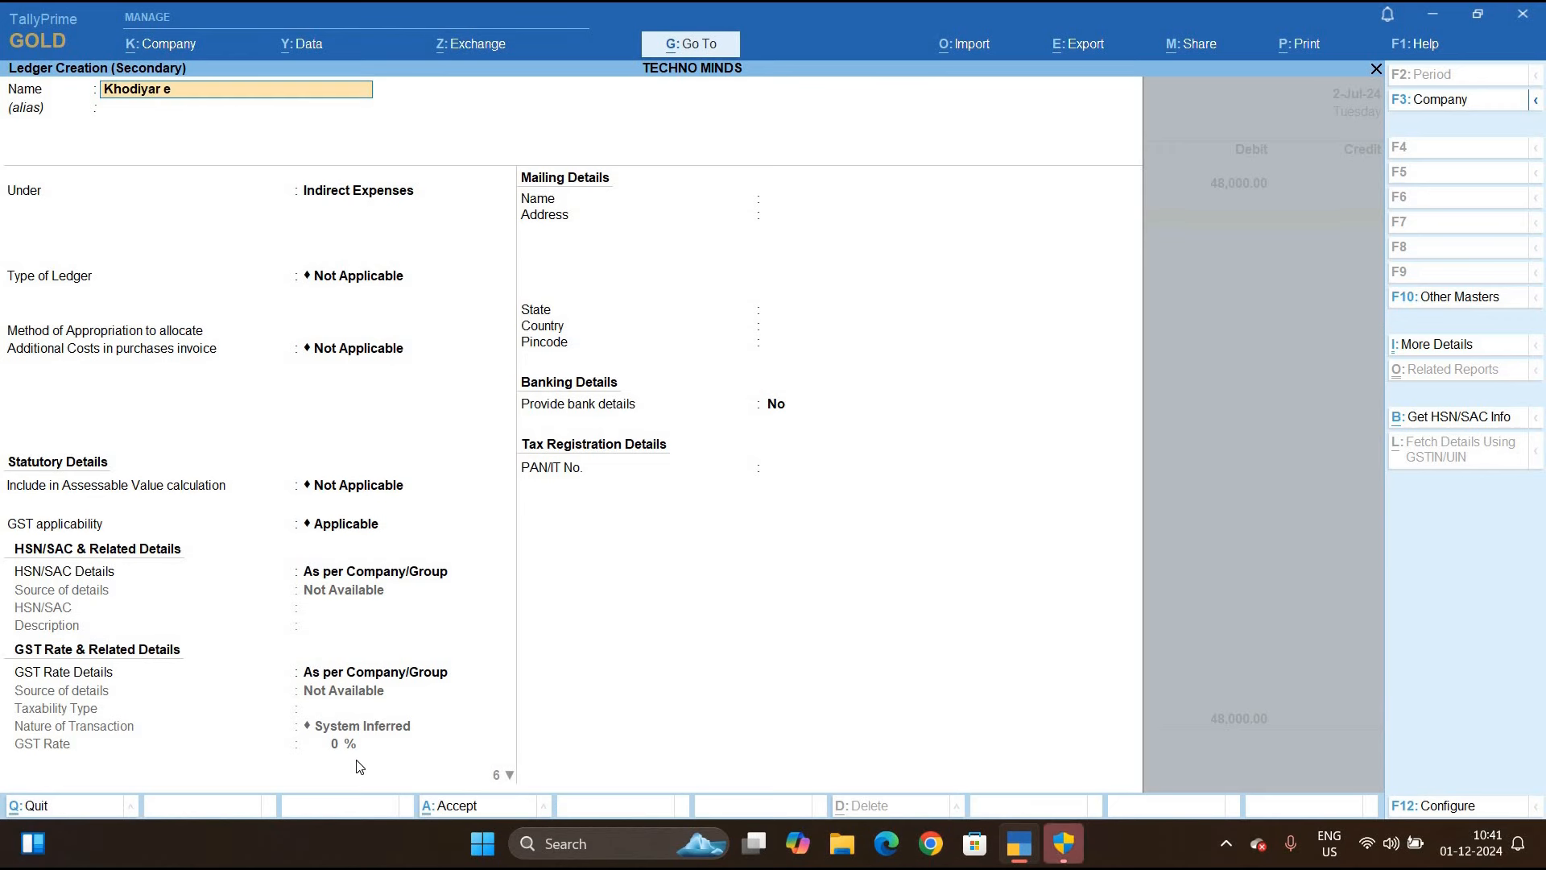
text(prises)
key(Return)
key(Return)
text(S)
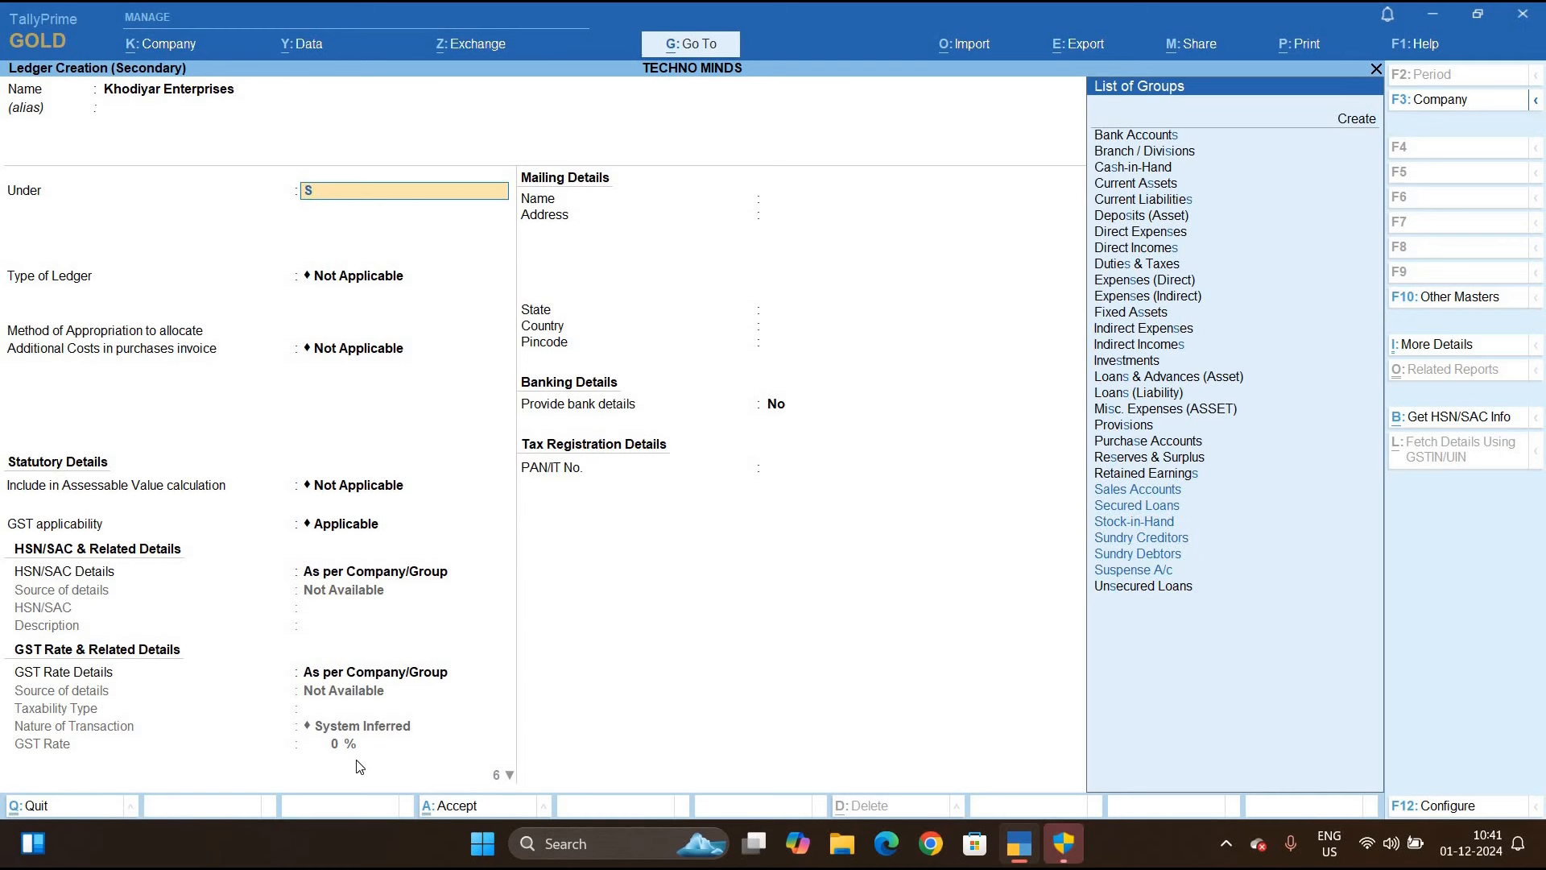
key(Down)
key(Down)
key(Down)
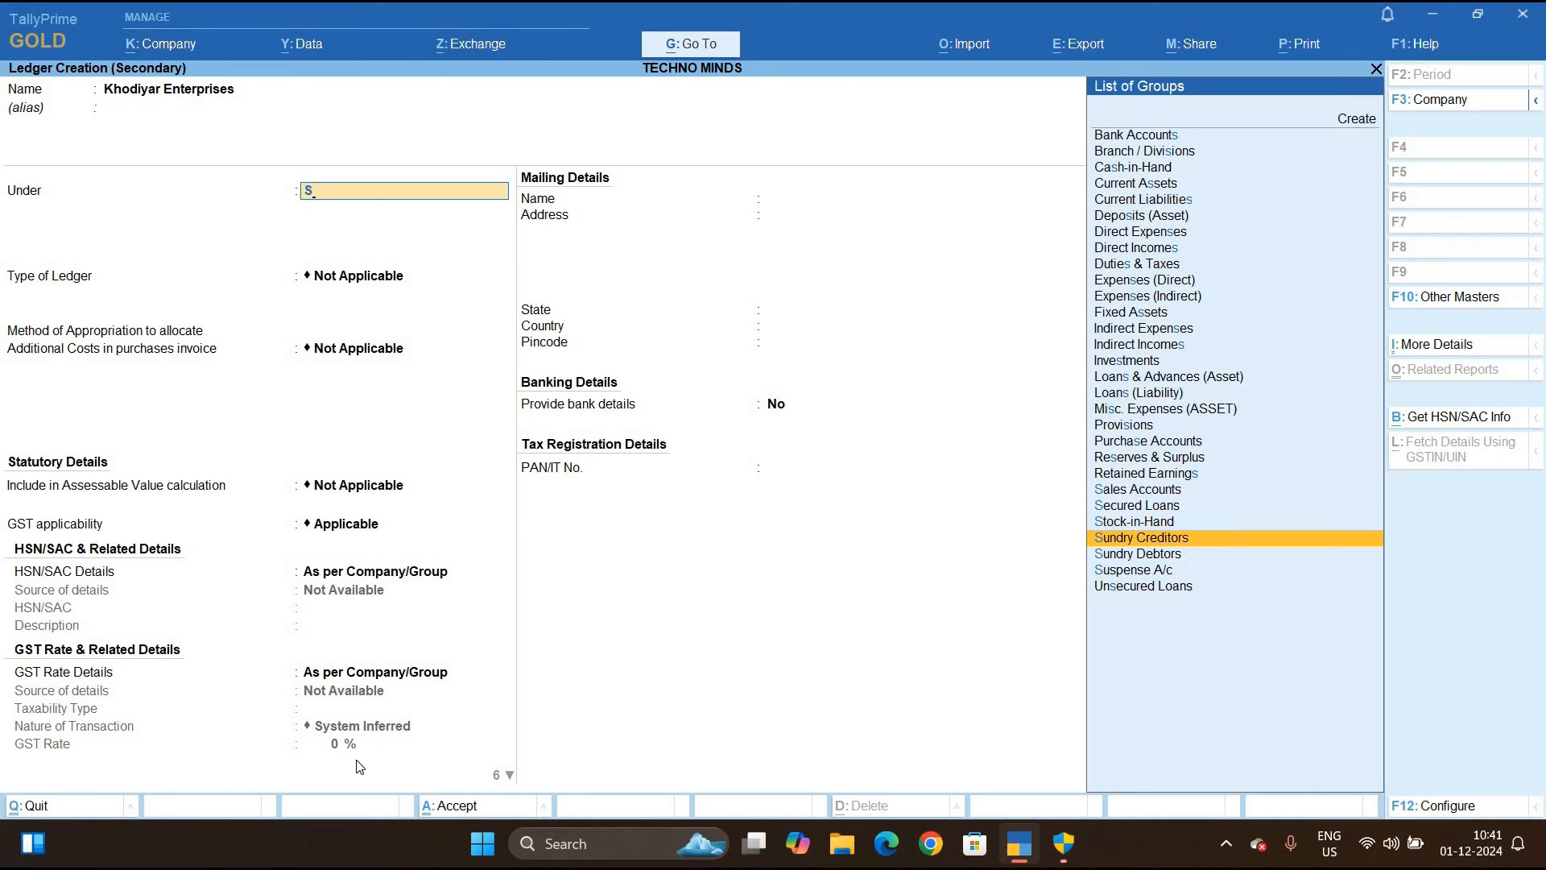
key(Return)
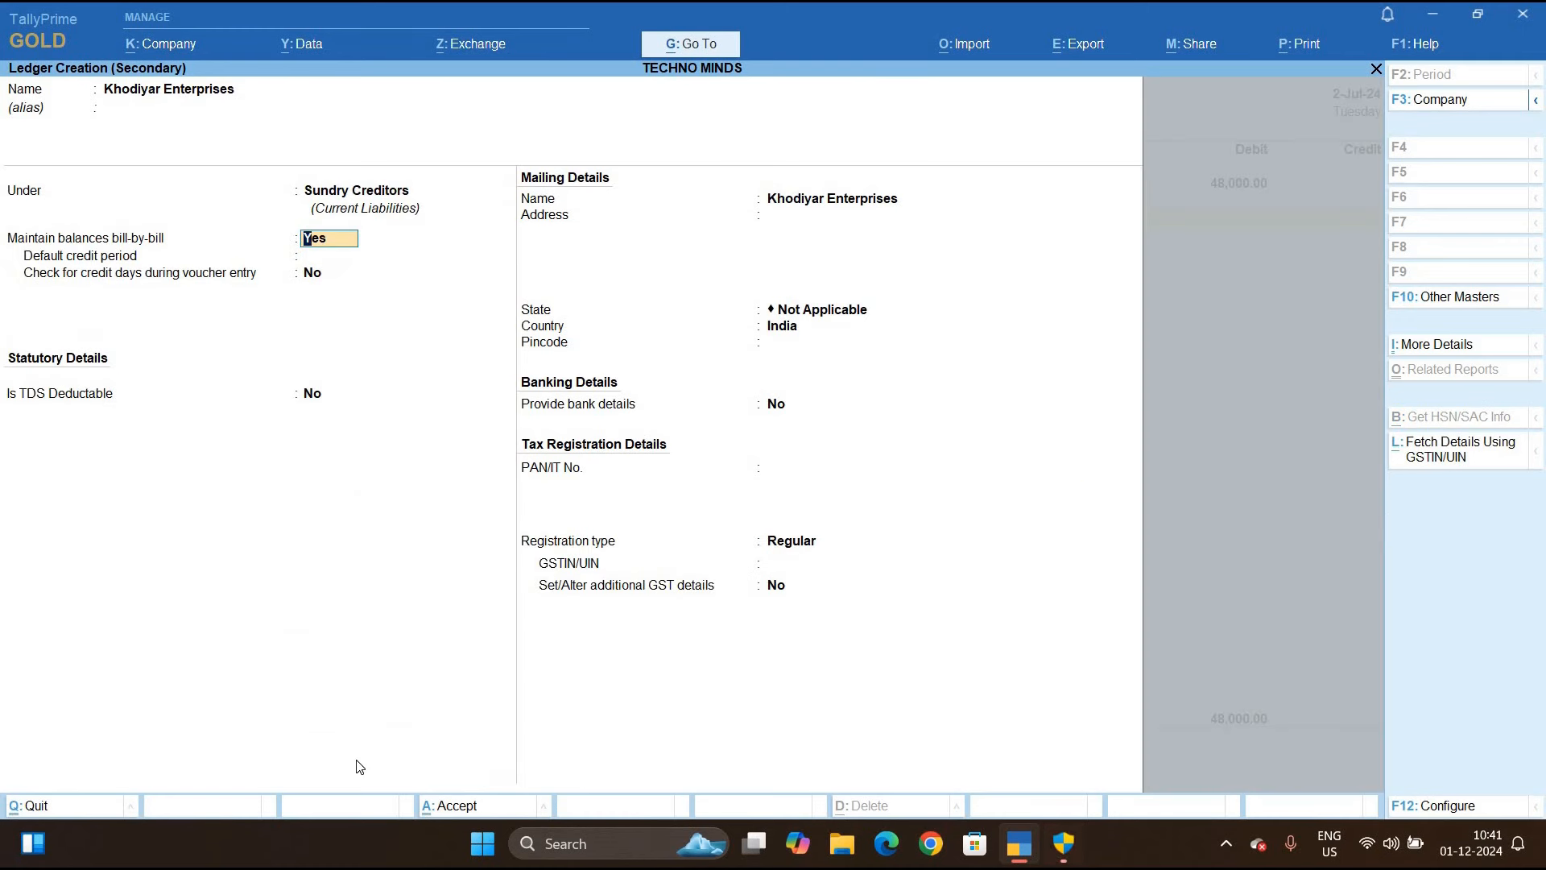
key(Return)
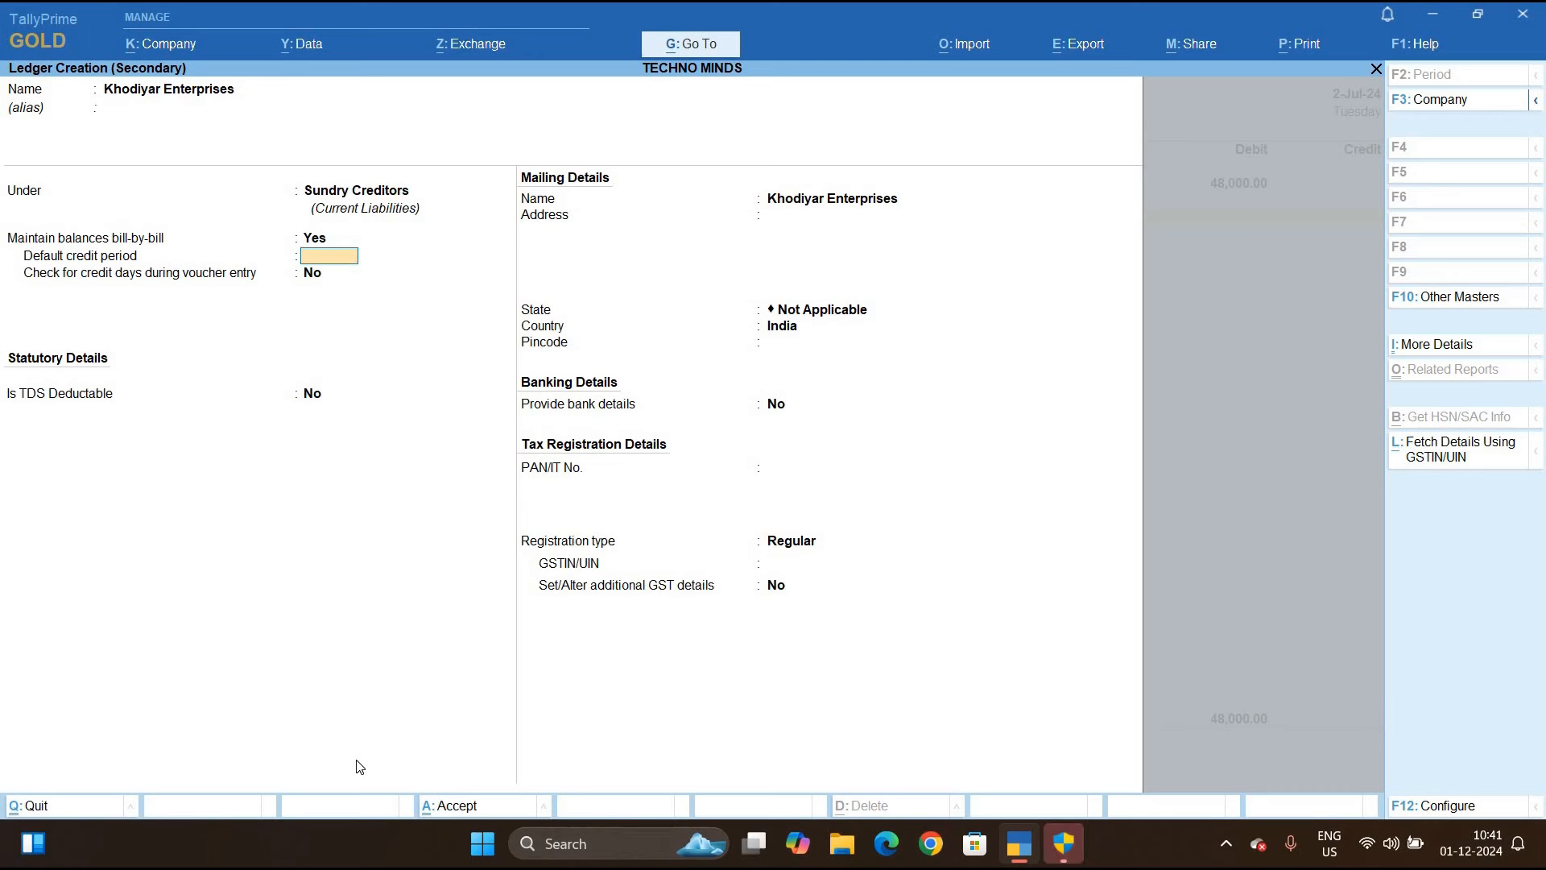
text(0)
key(Return)
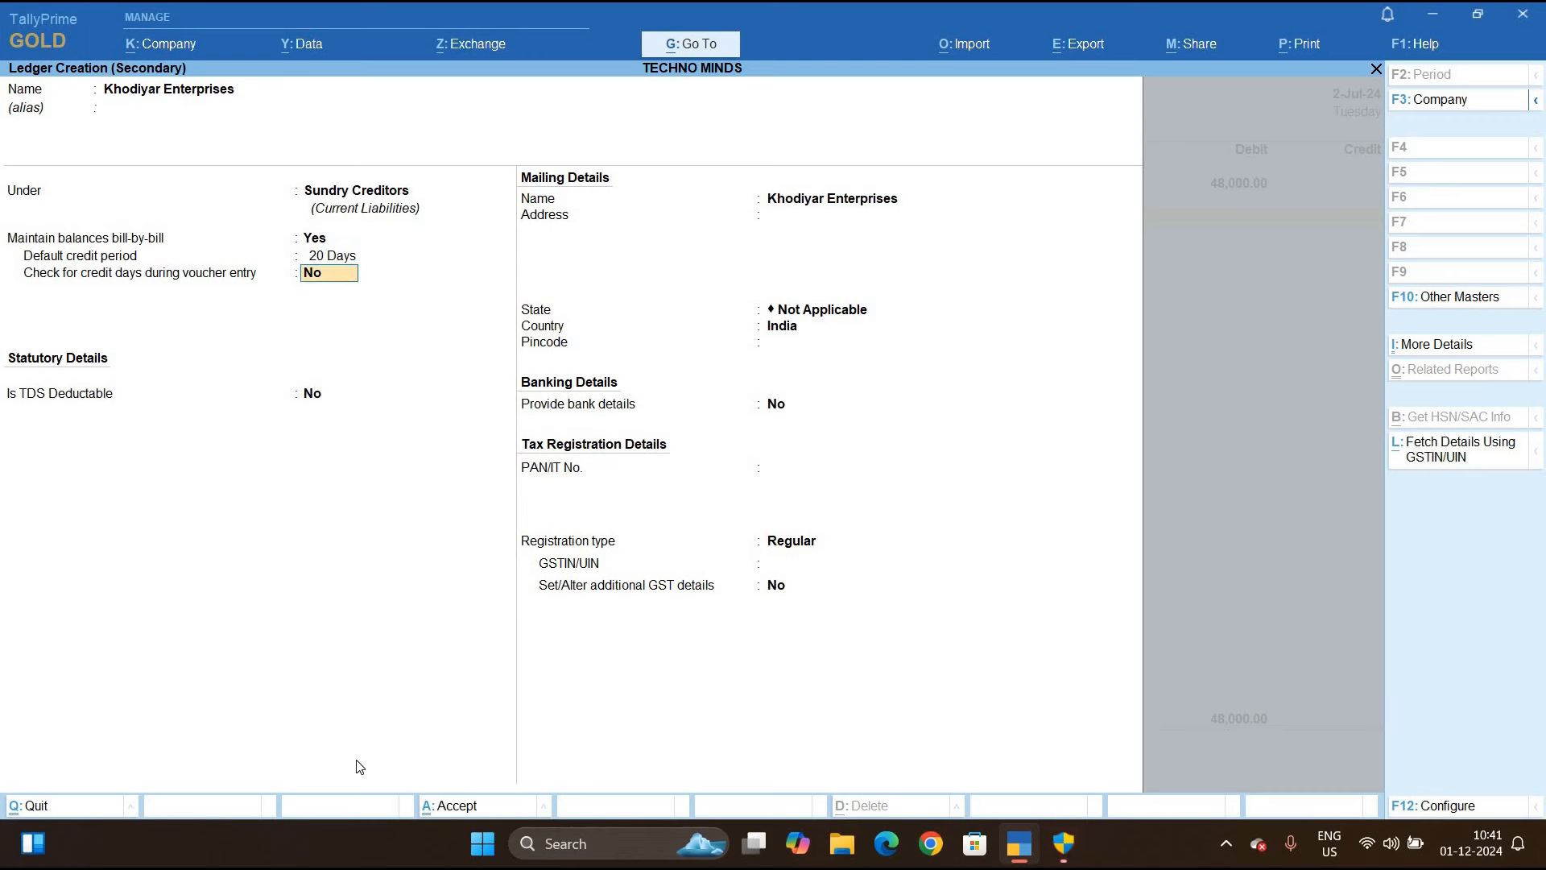
Enable credit-day checks, make it TDS deductible as a Partnership Firm, and enter its PAN
text(yes)
key(Return)
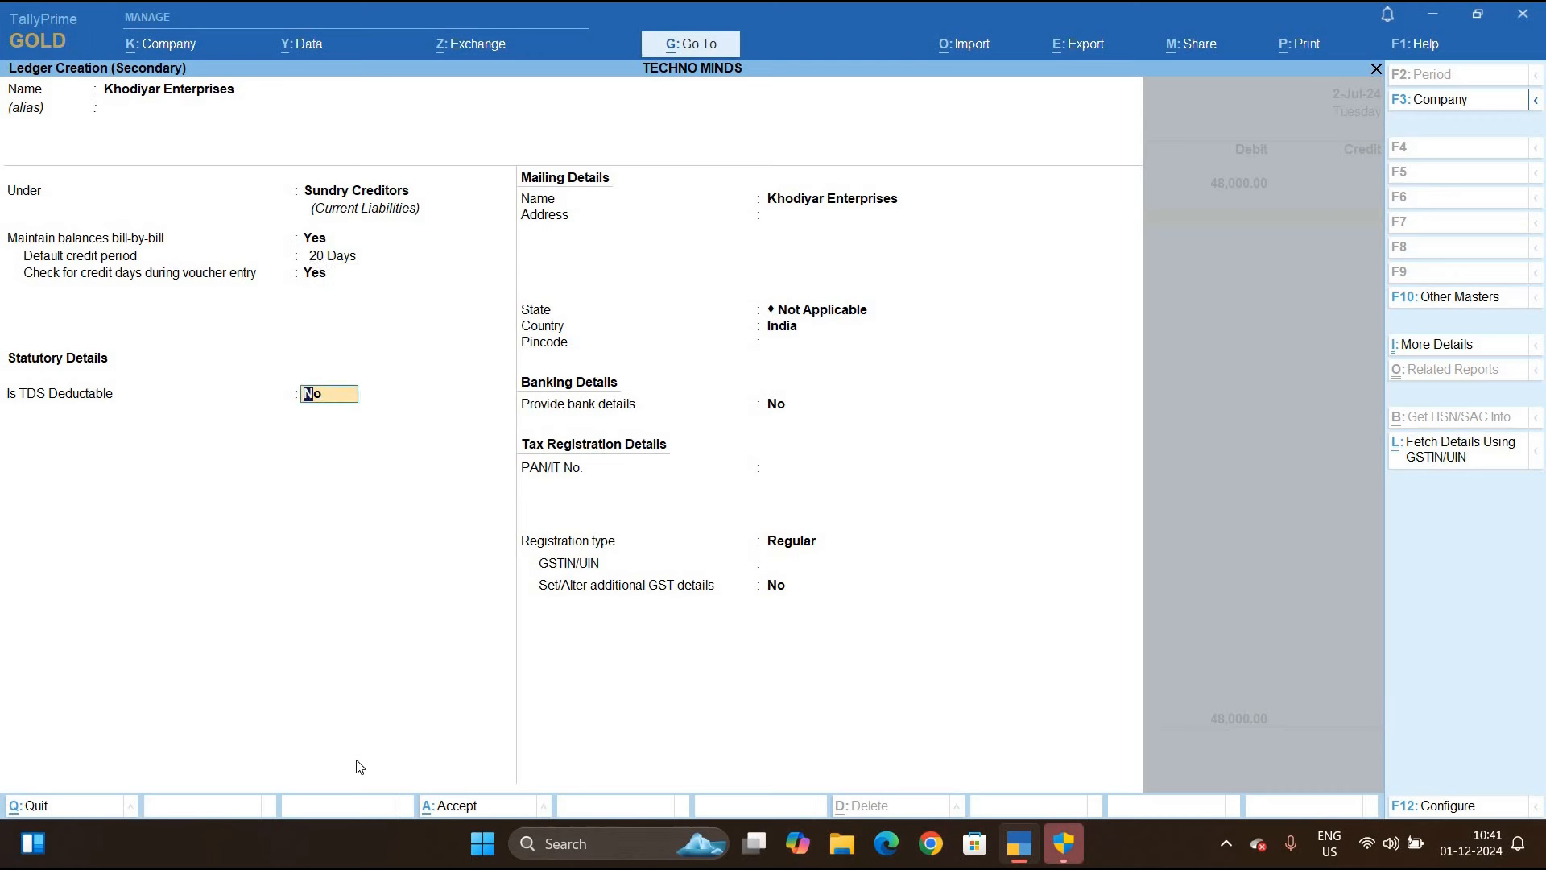
text(y)
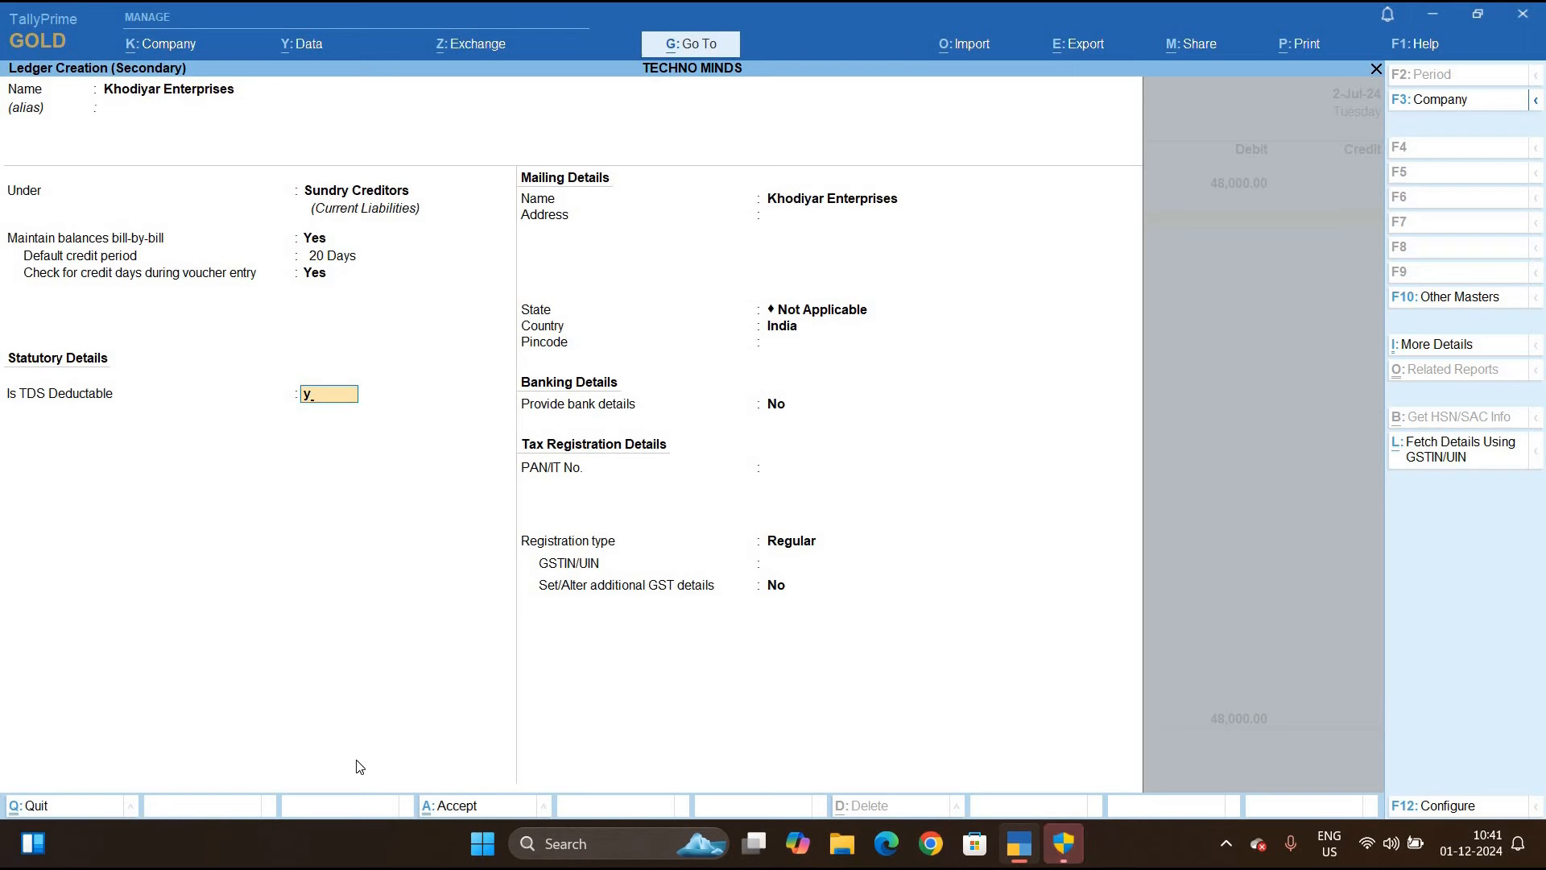
key(Return)
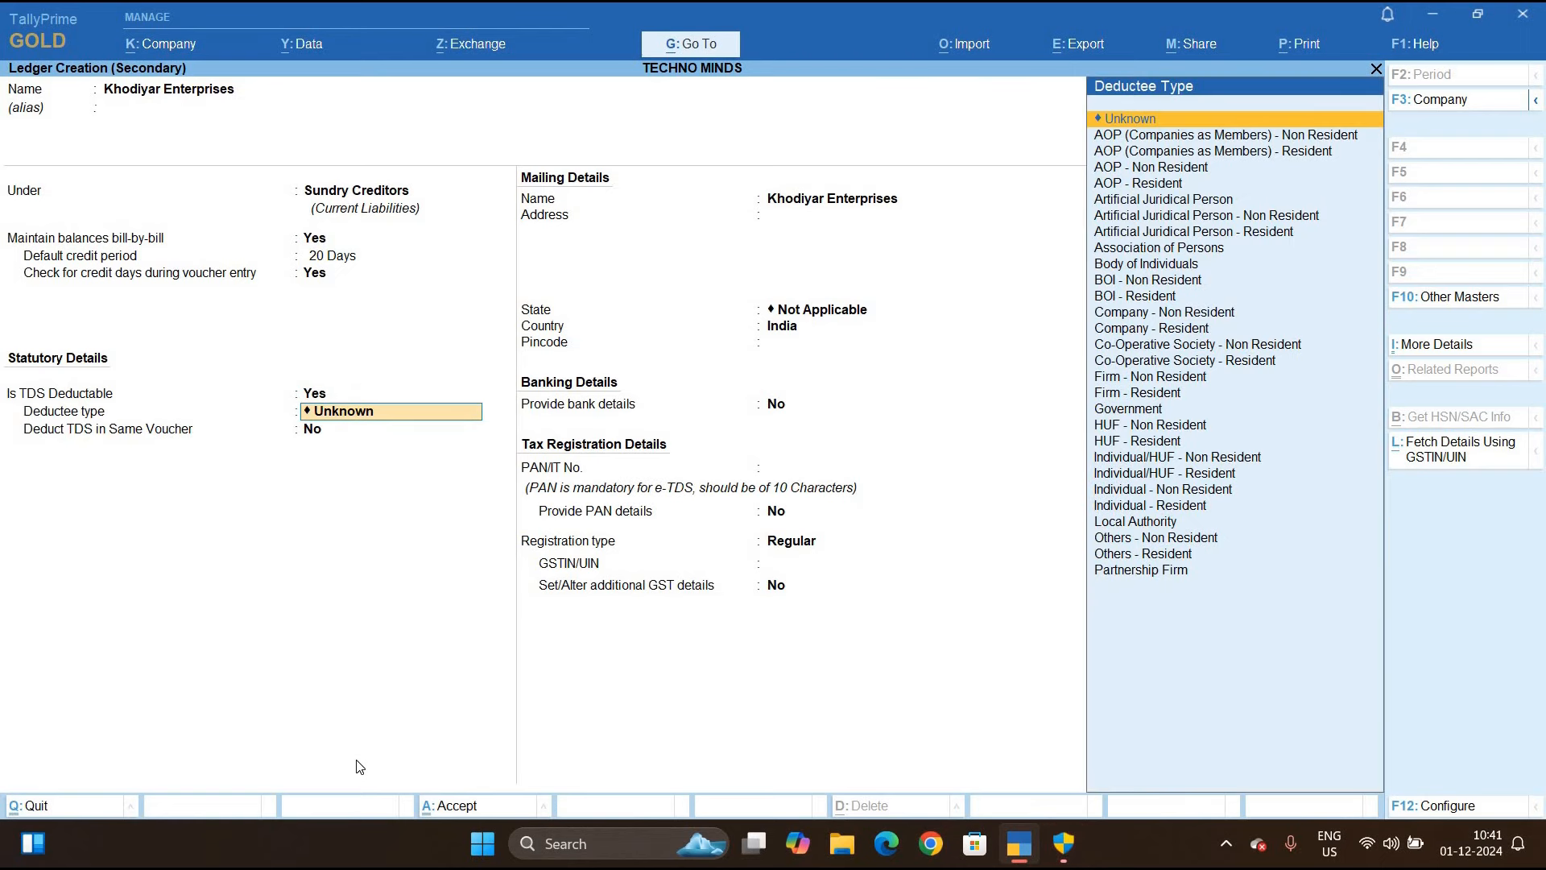
text(p)
key(Return)
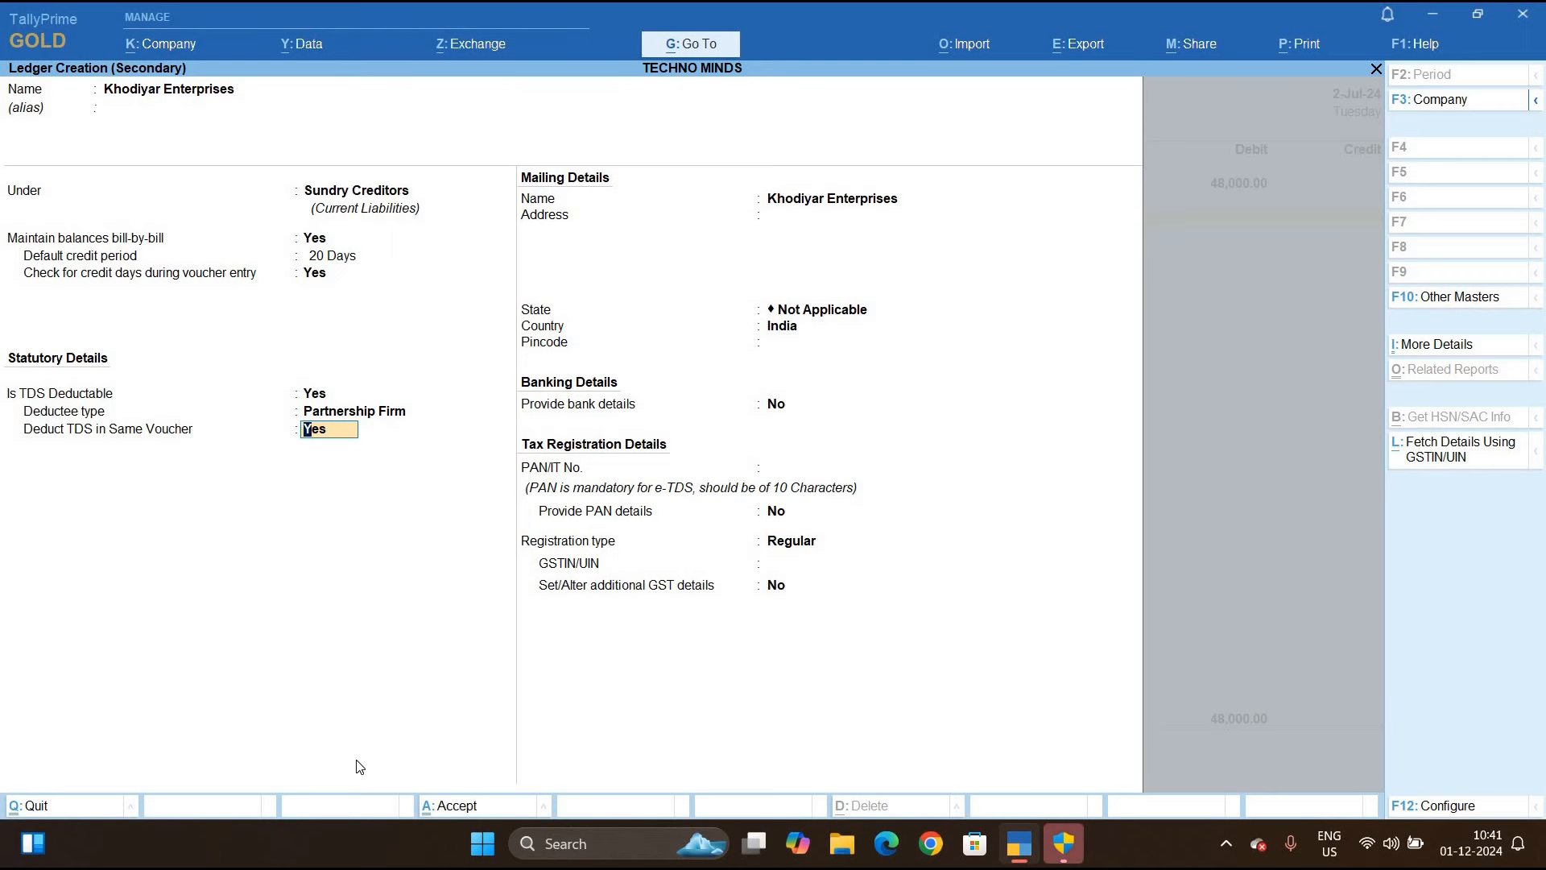
key(Return)
key(Return)
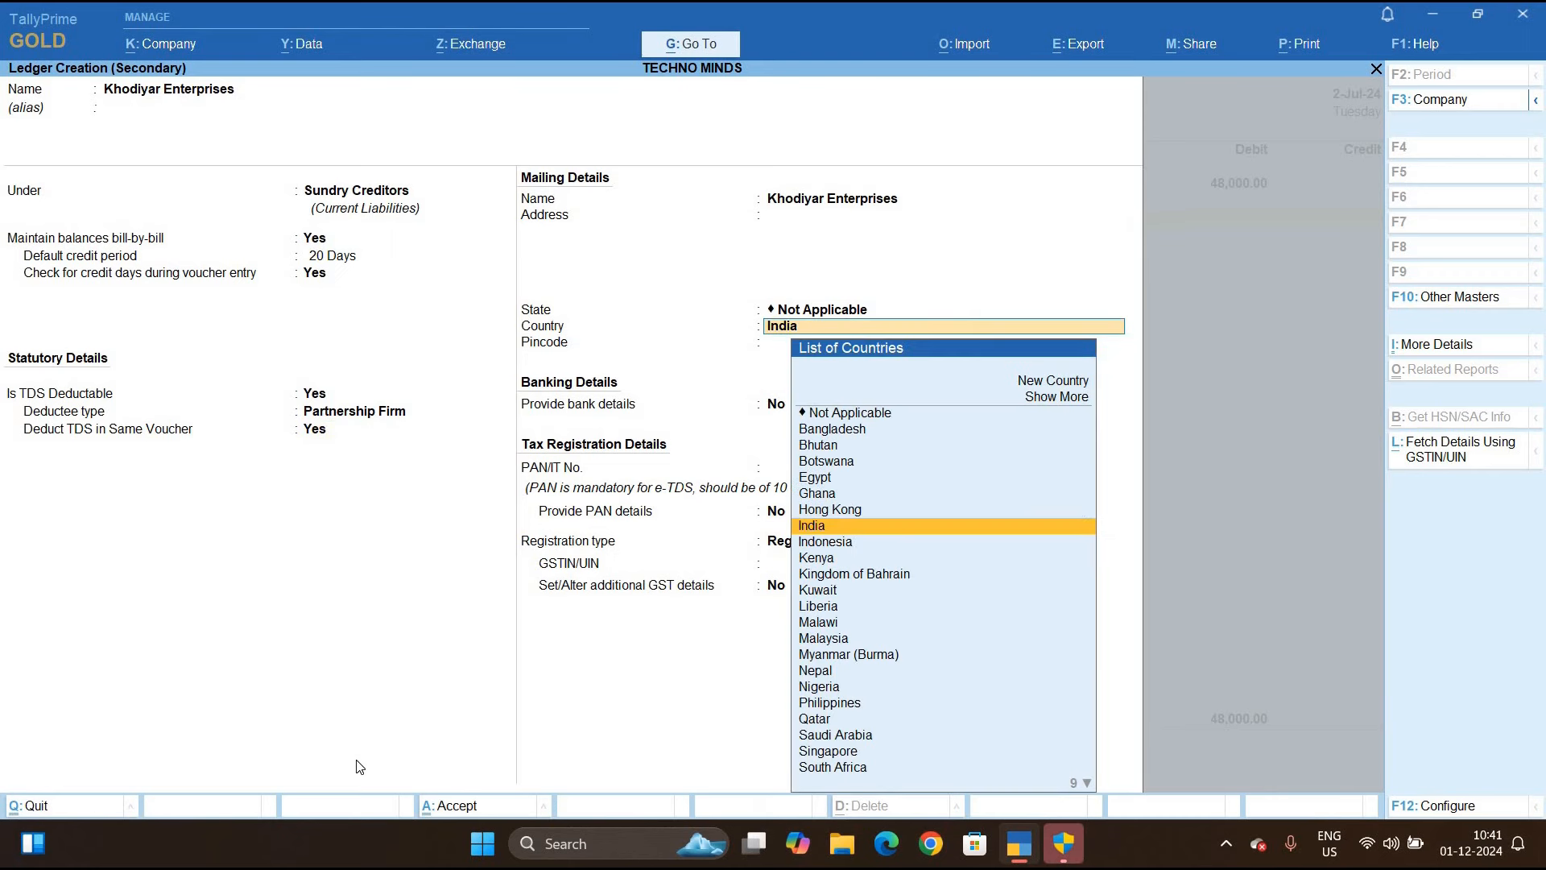
key(Return)
key(Return)
key(Return)
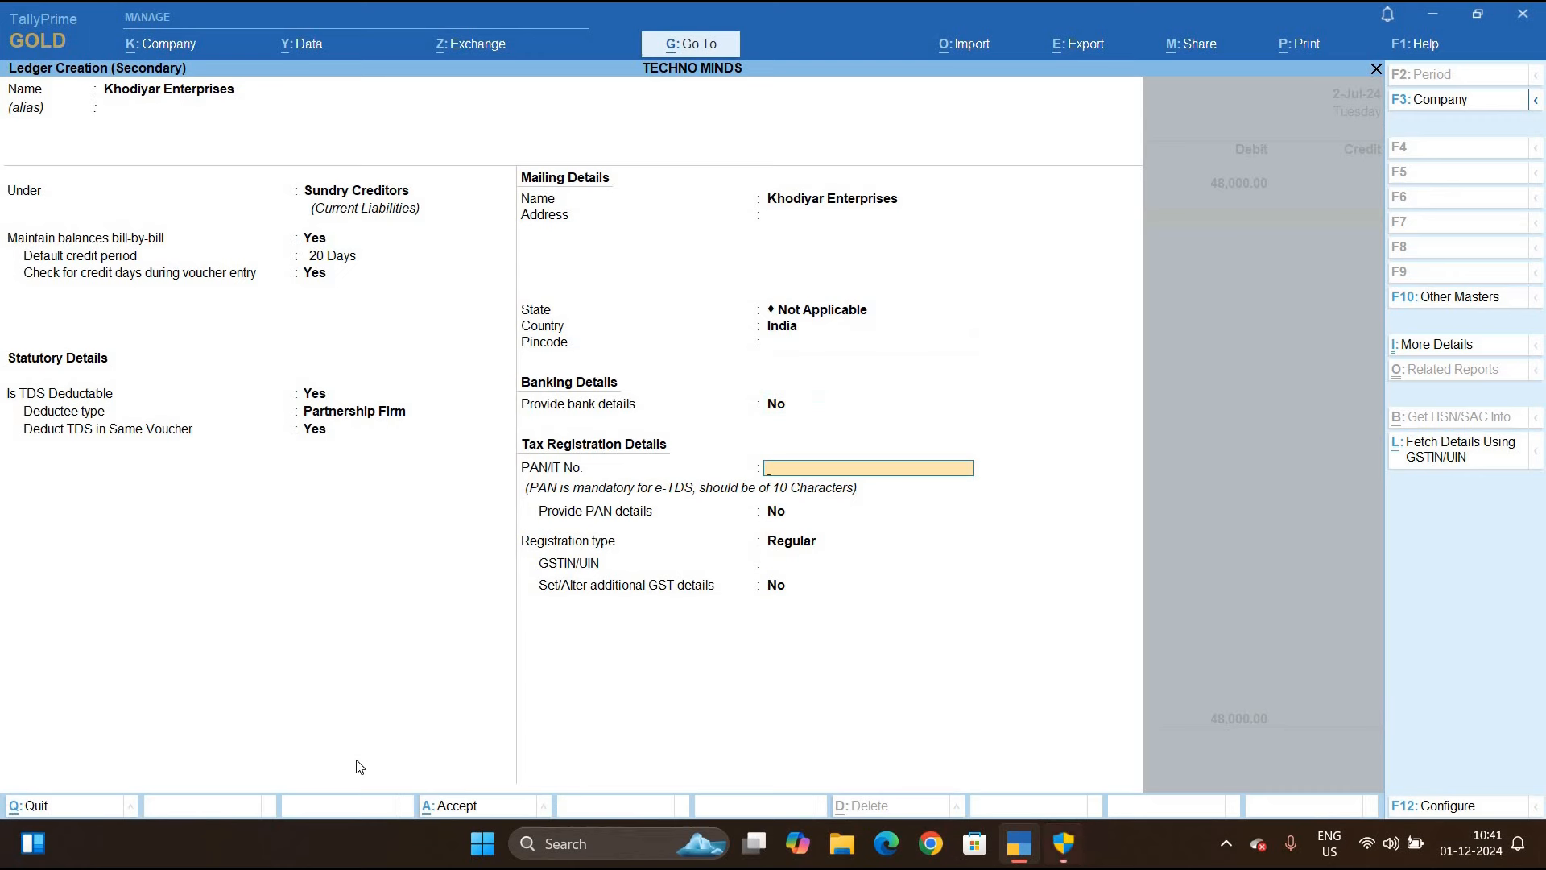
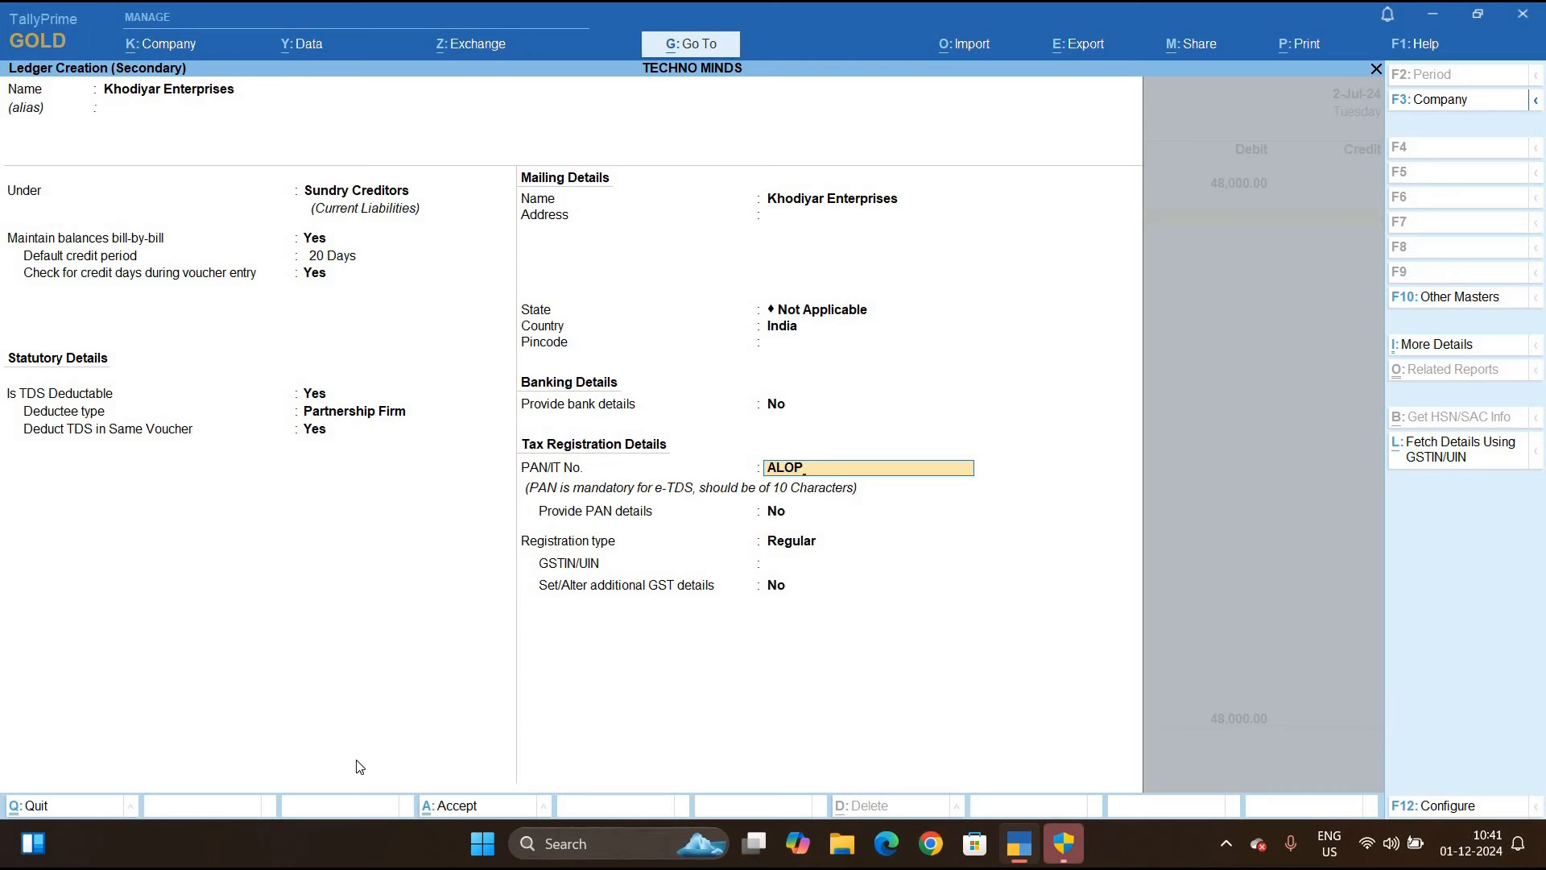
key(Return)
key(Return)
Provide the firm's PAN details, set GST registration type to Unknown, and save the ledger
key(BackSpace)
text(y)
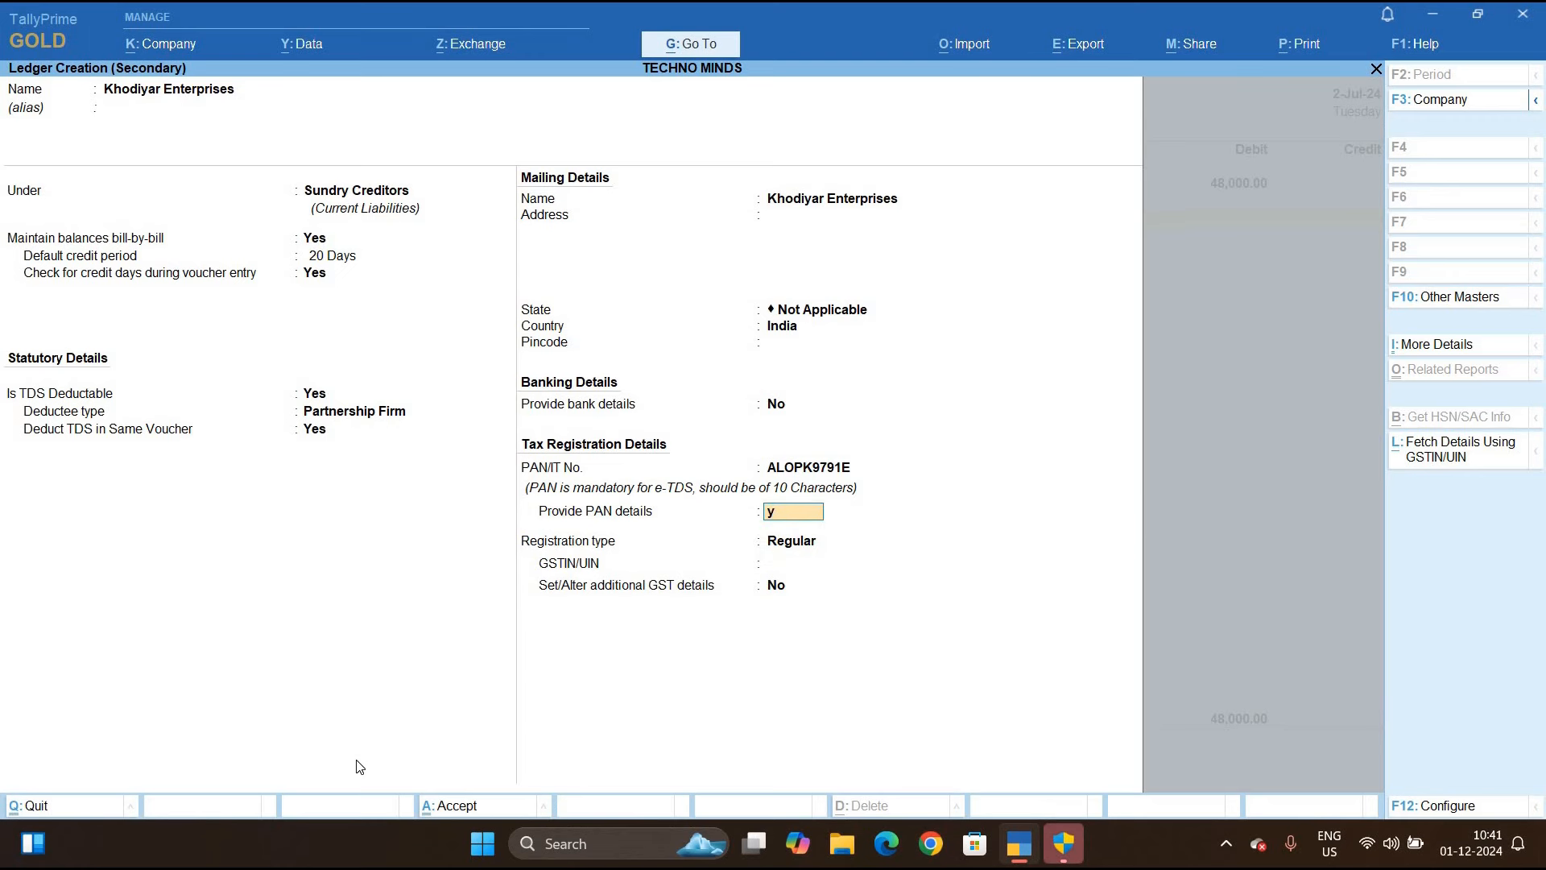
key(Return)
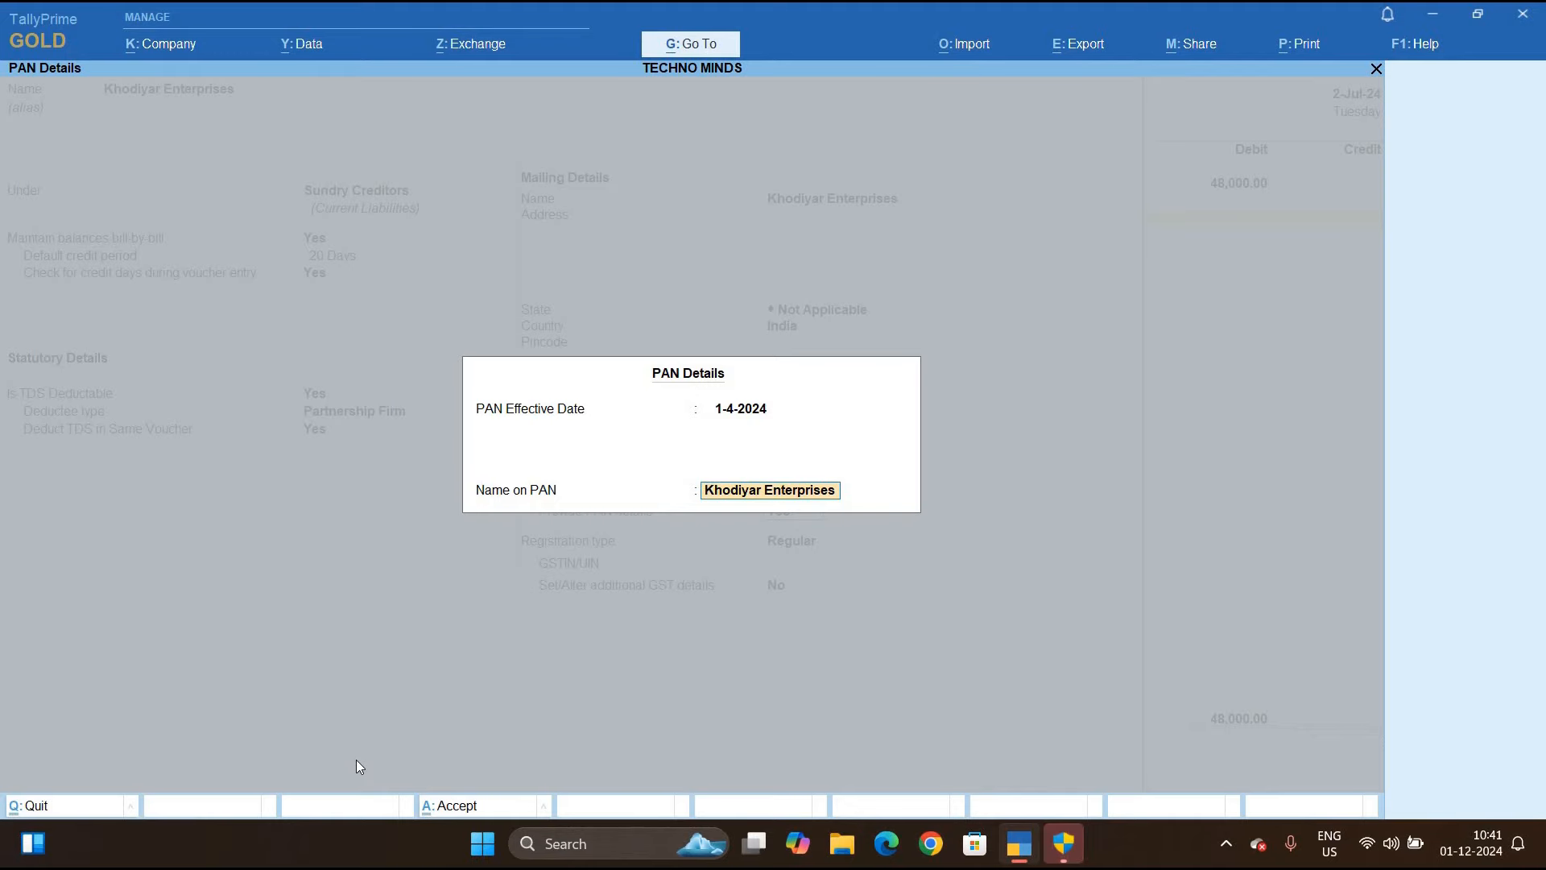
key(Return)
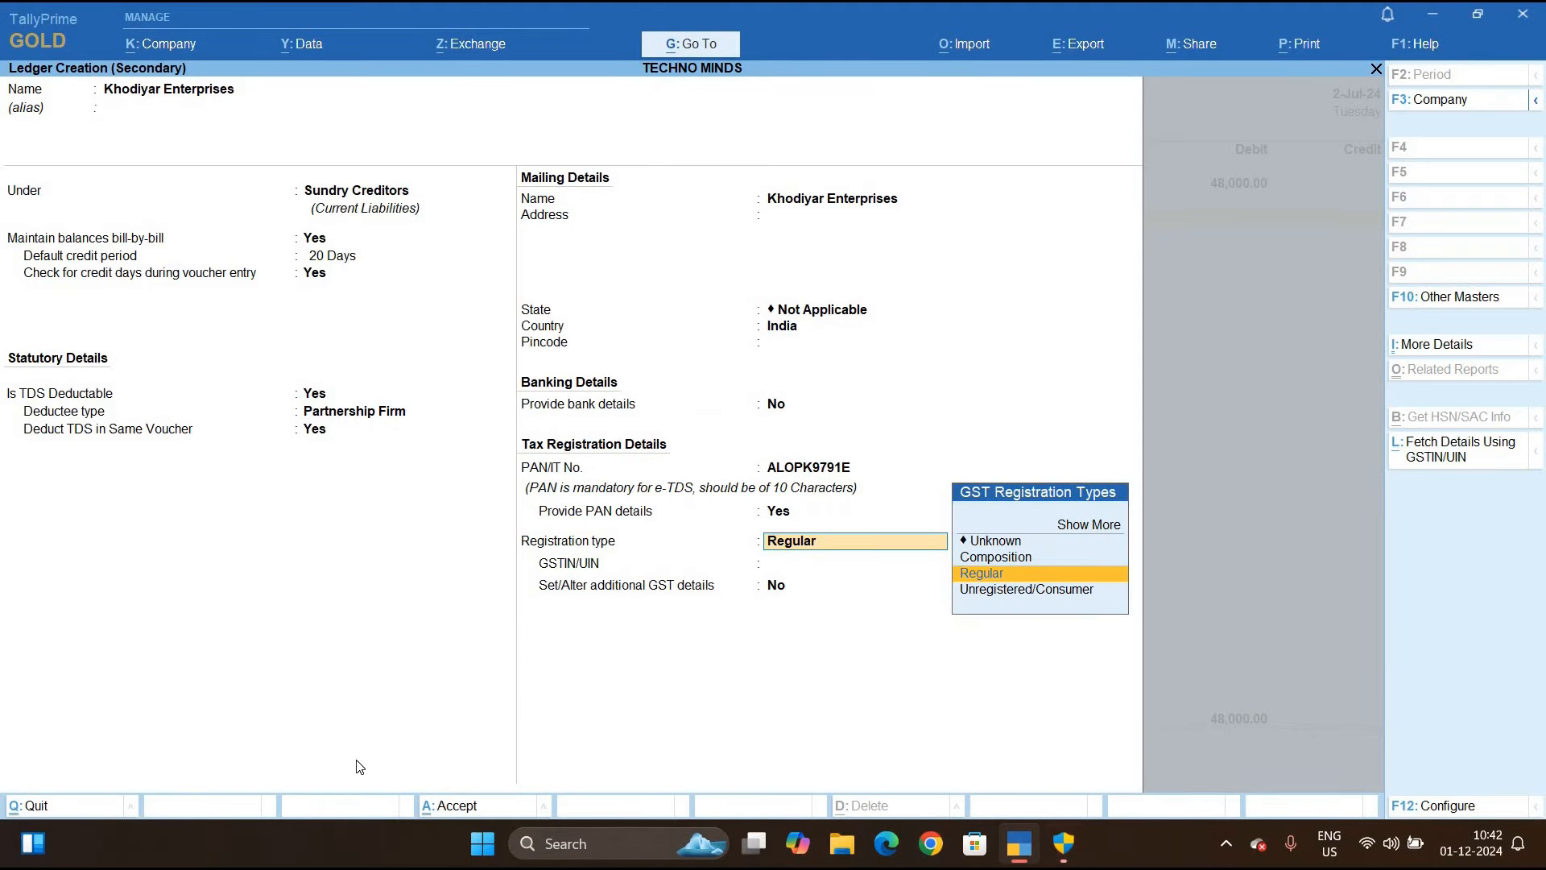
key(Up)
key(Up)
key(Return)
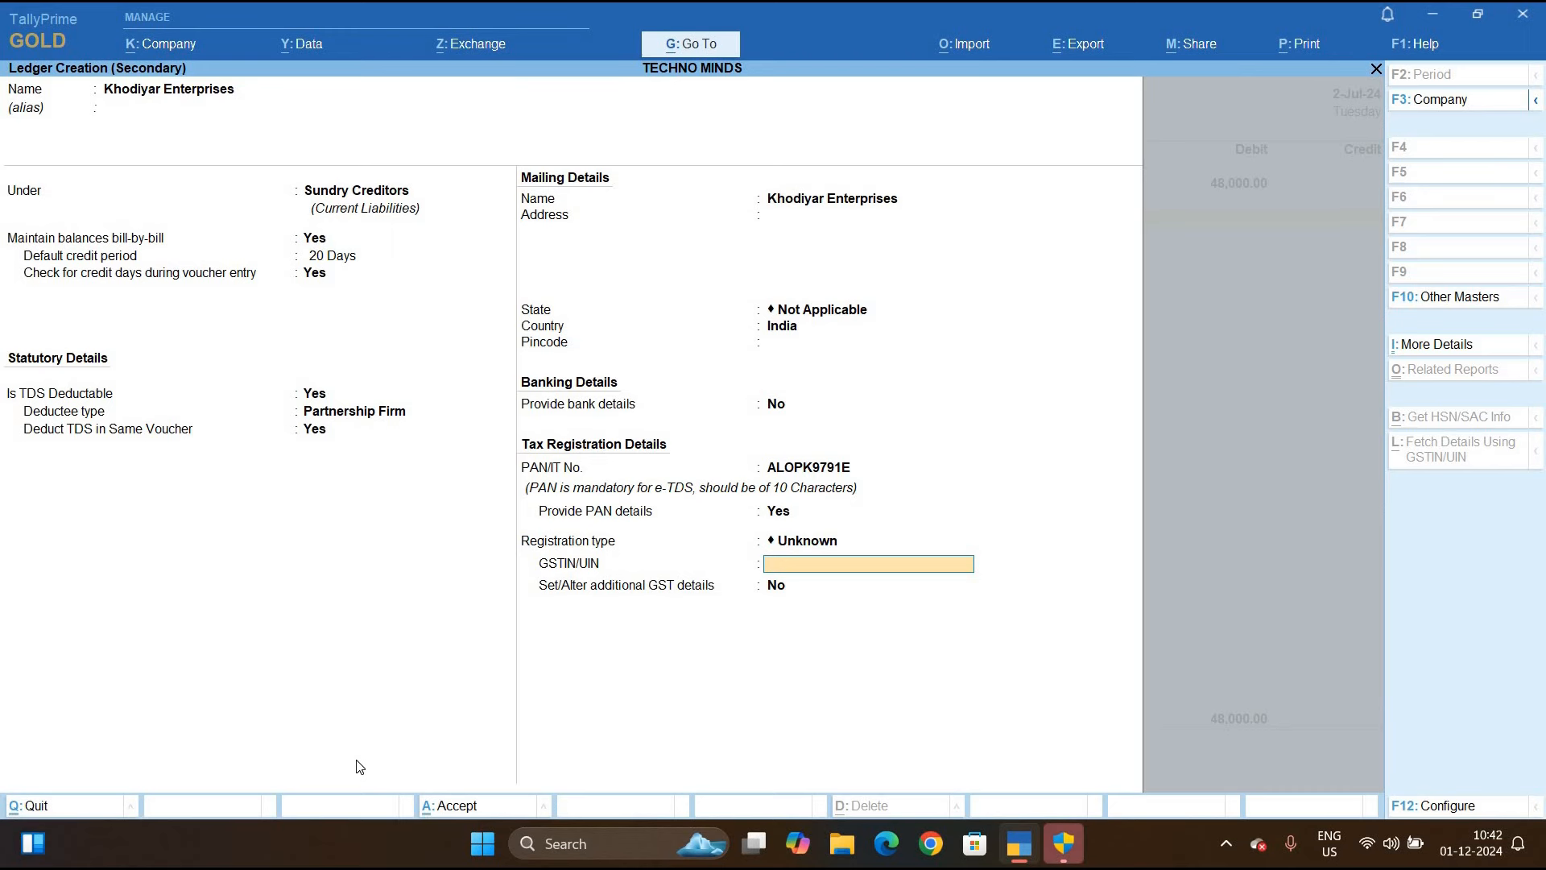
key(ctrl+a)
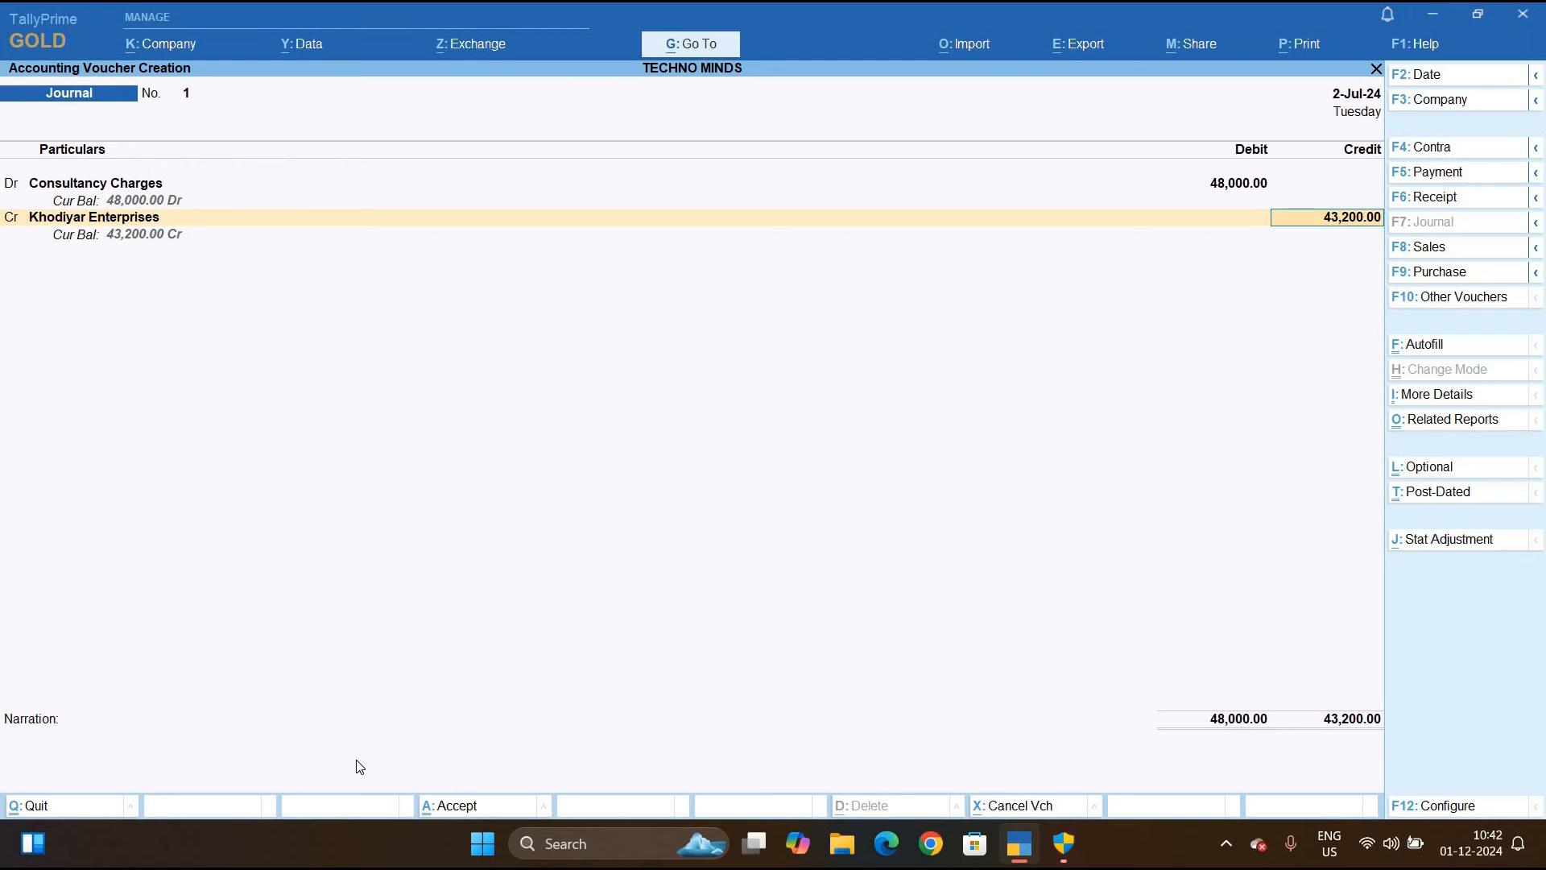
Accept the 43,200 credit and add new bill reference KE/001/24-25 for 48,000 Cr
key(Return)
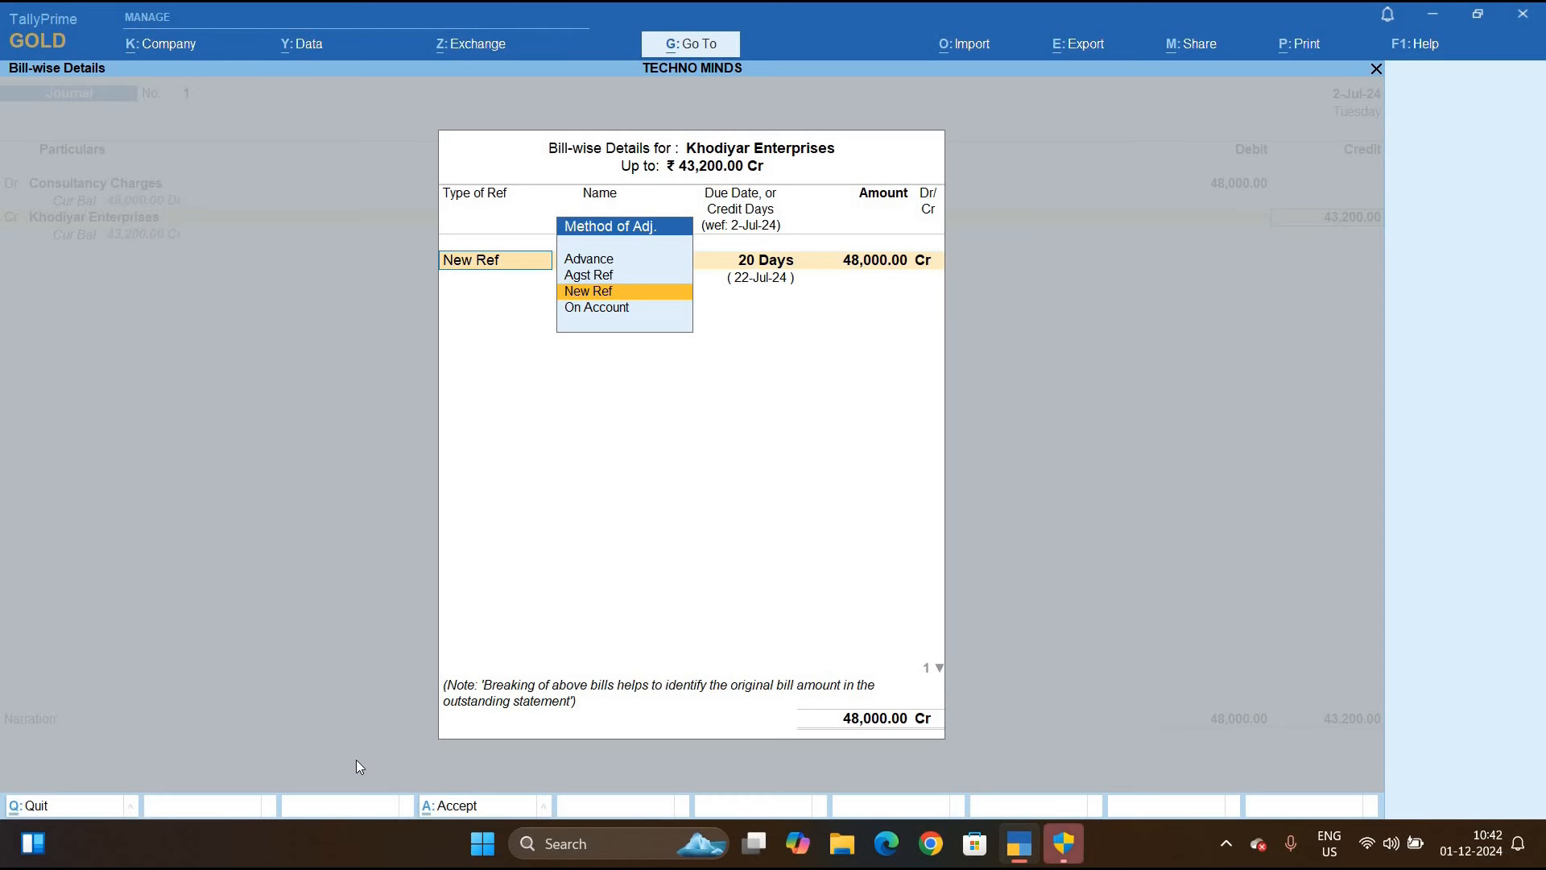
key(Return)
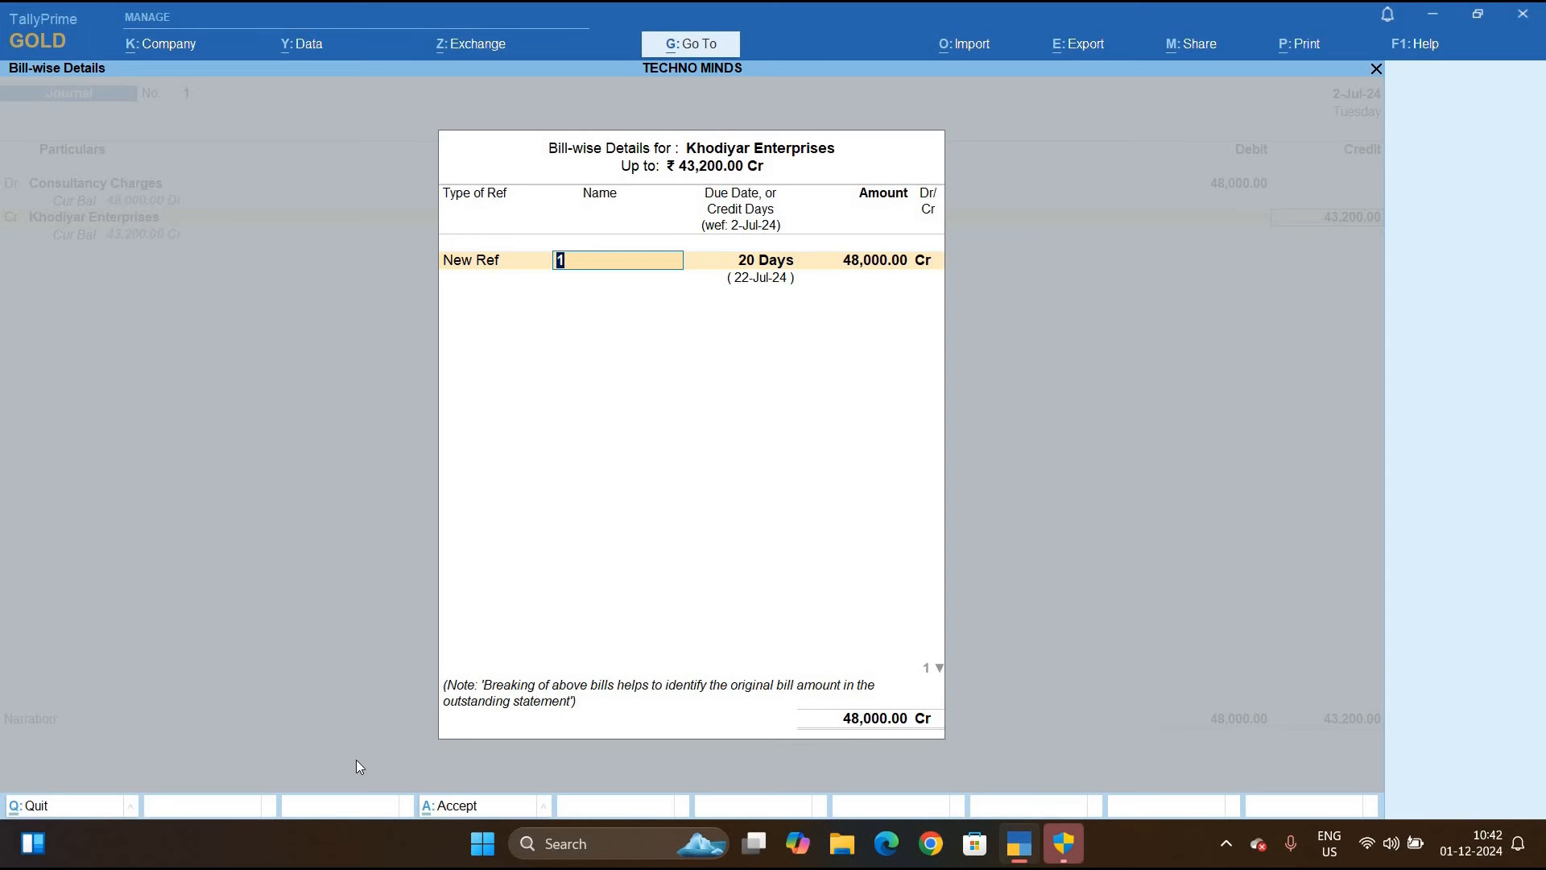
key(Return)
key(Return)
key(Return)
key(BackSpace)
key(BackSpace)
key(BackSpace)
text(Ke)
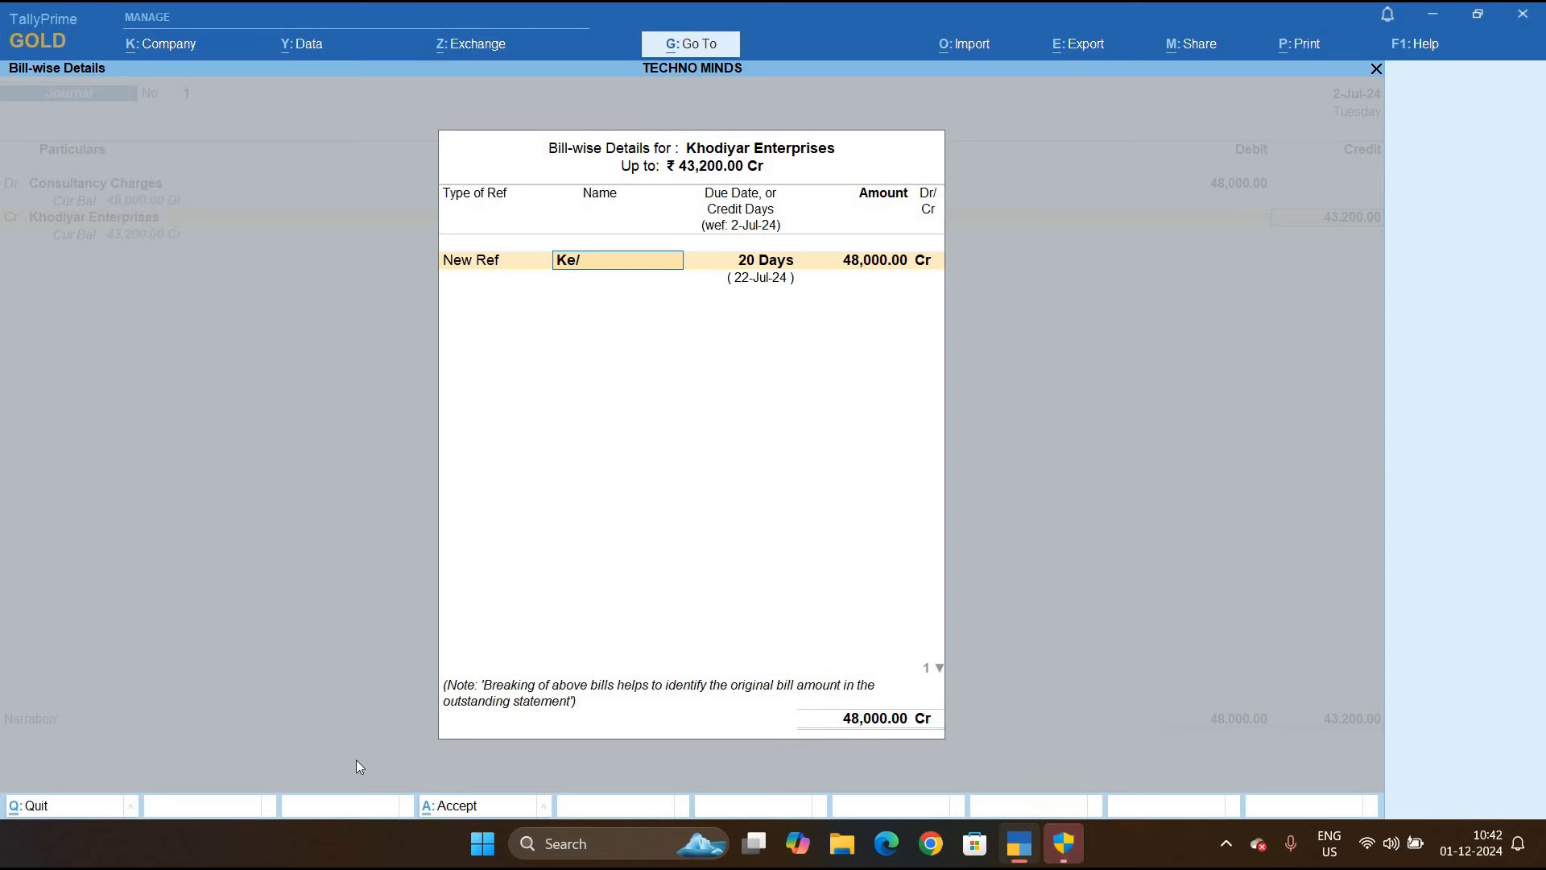
text(/)
key(BackSpace)
key(BackSpace)
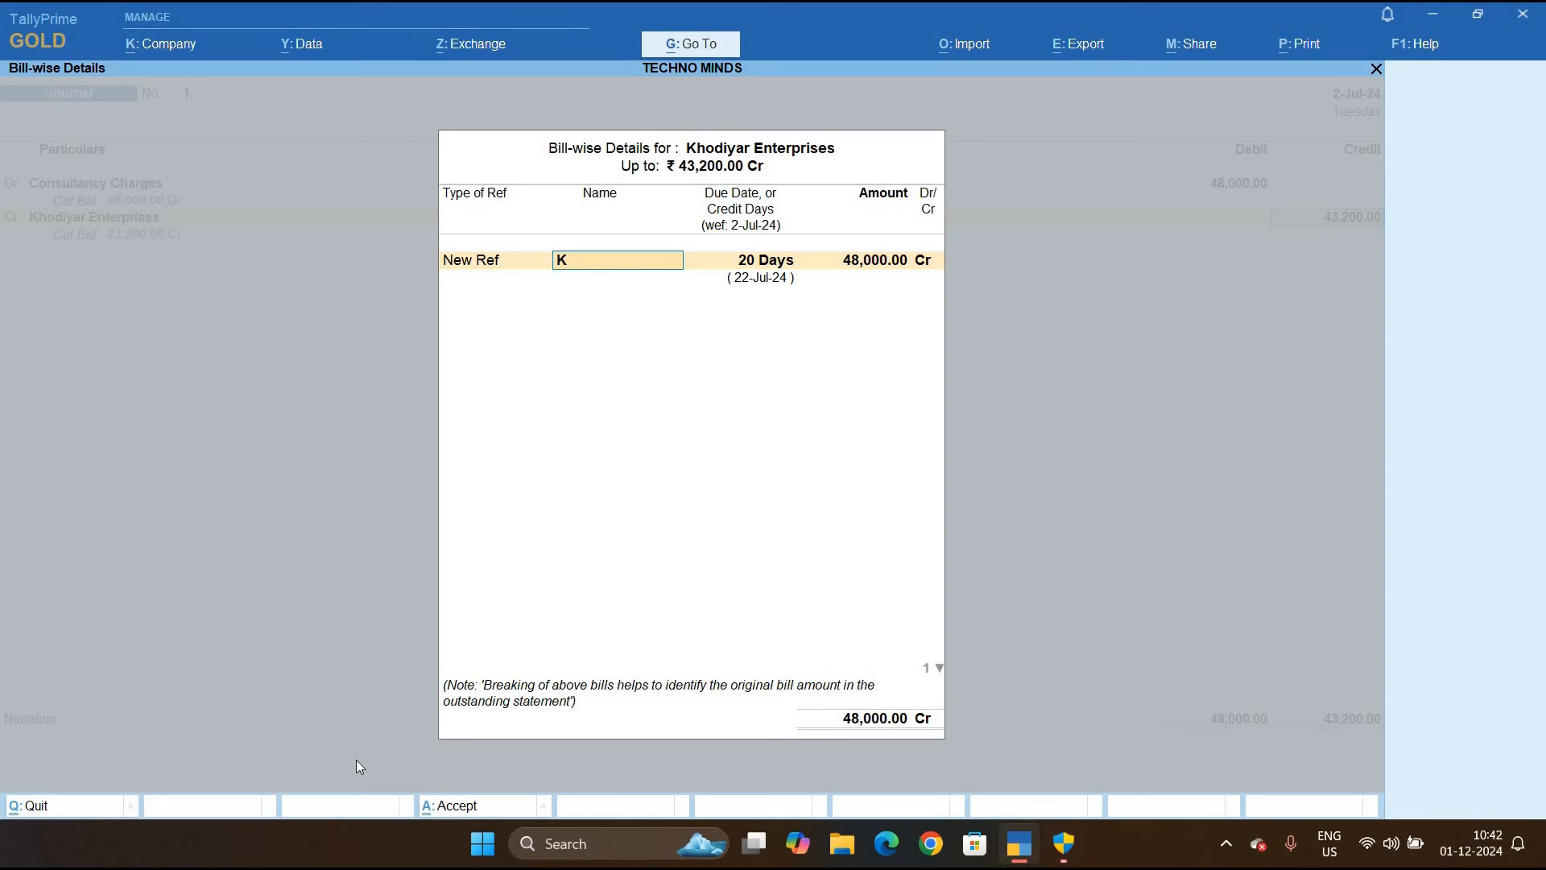
text(E/)
text(0)
key(BackSpace)
text(00)
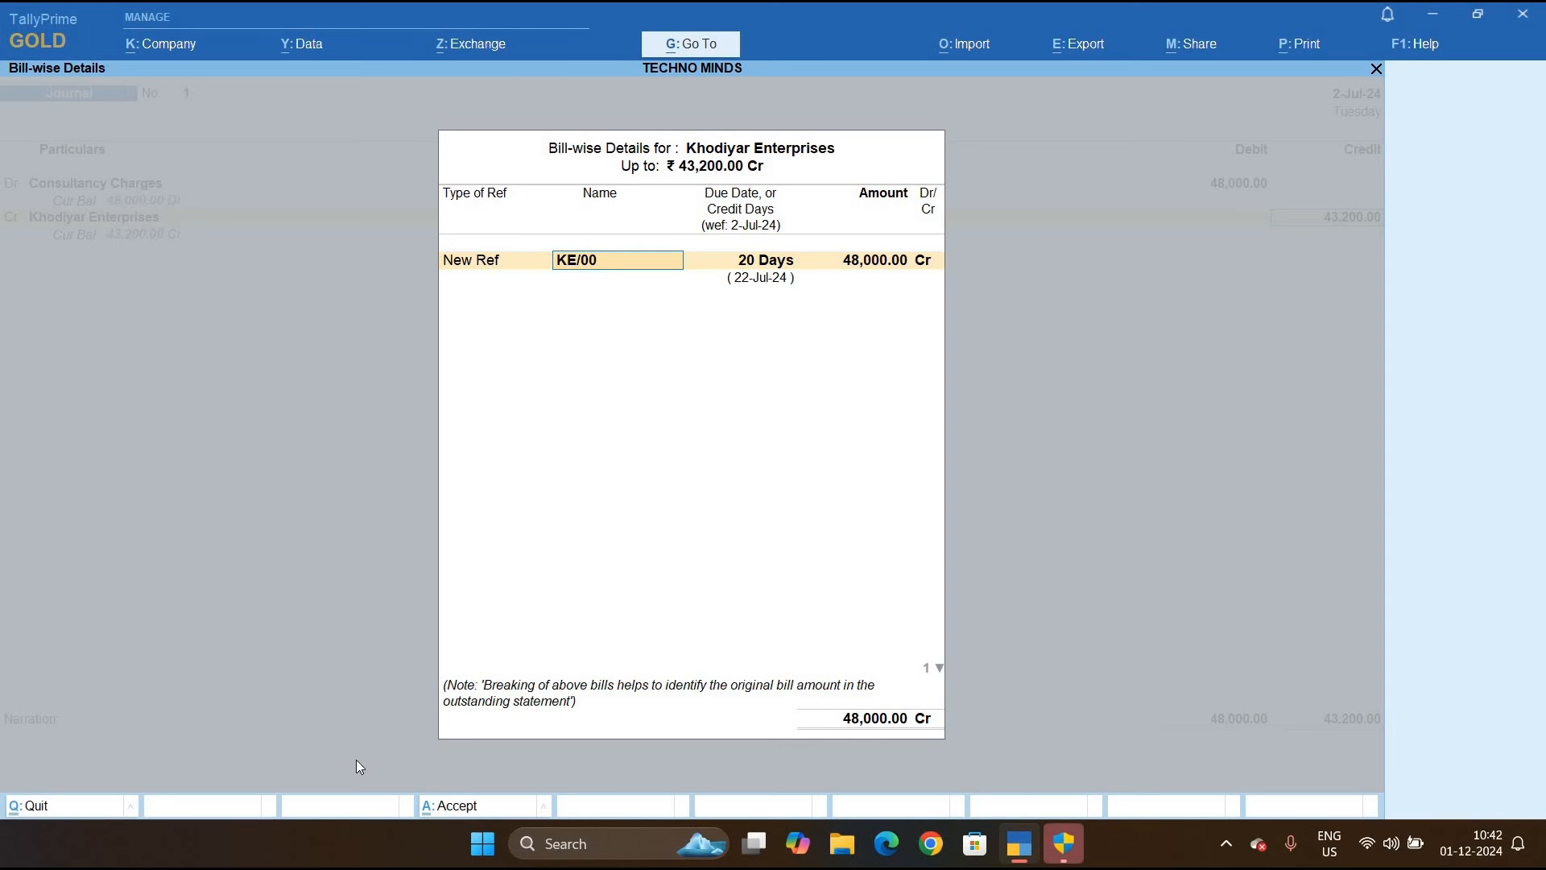
text(1/2)
text(25)
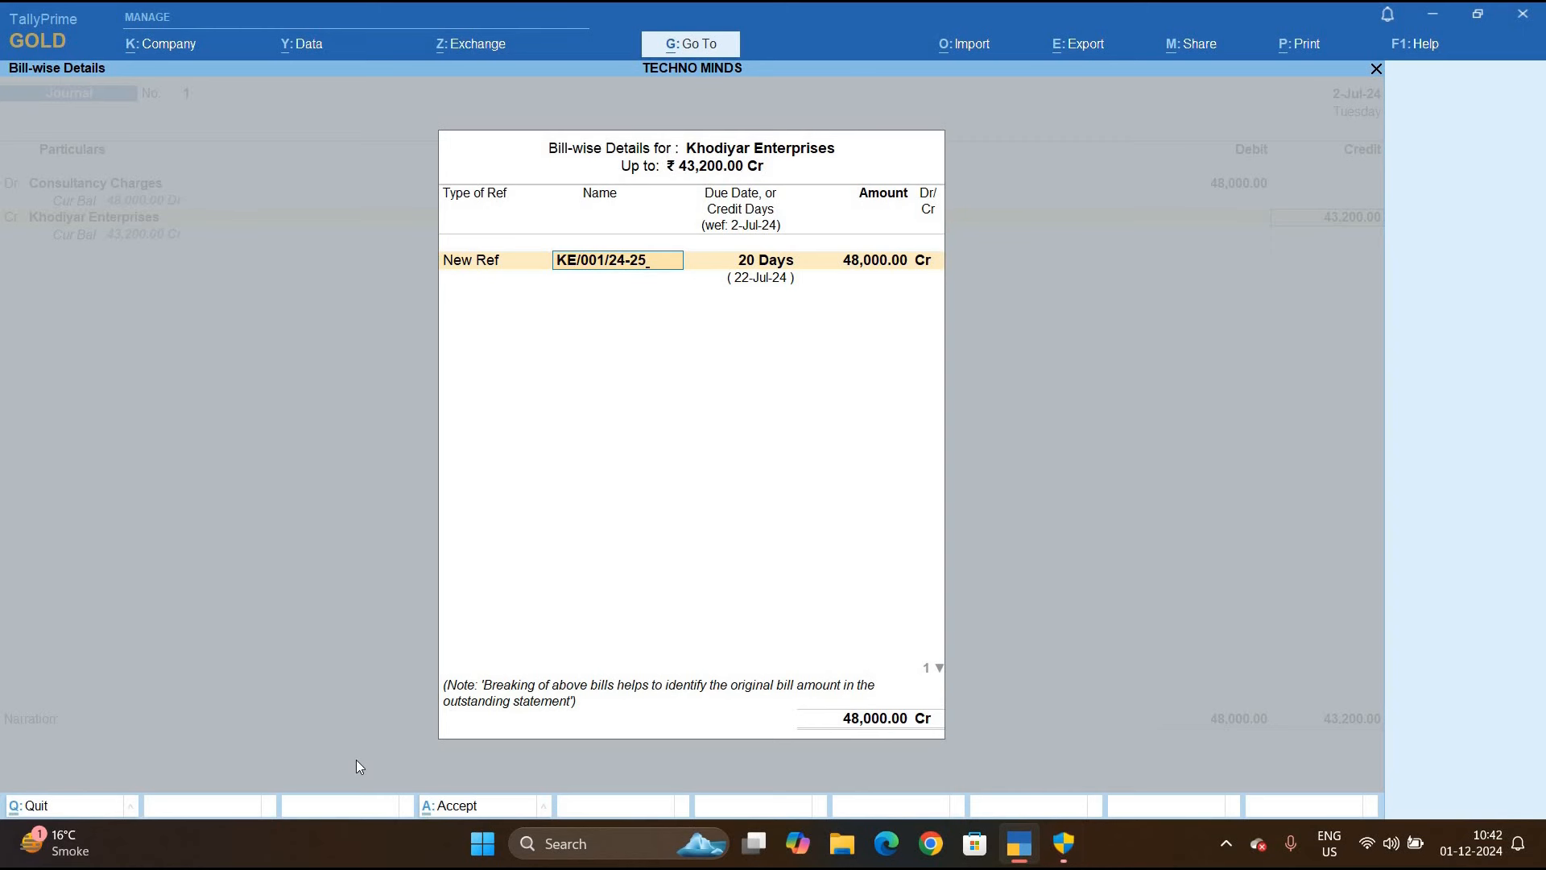
key(Return)
key(Return)
key(Return)
key(Return)
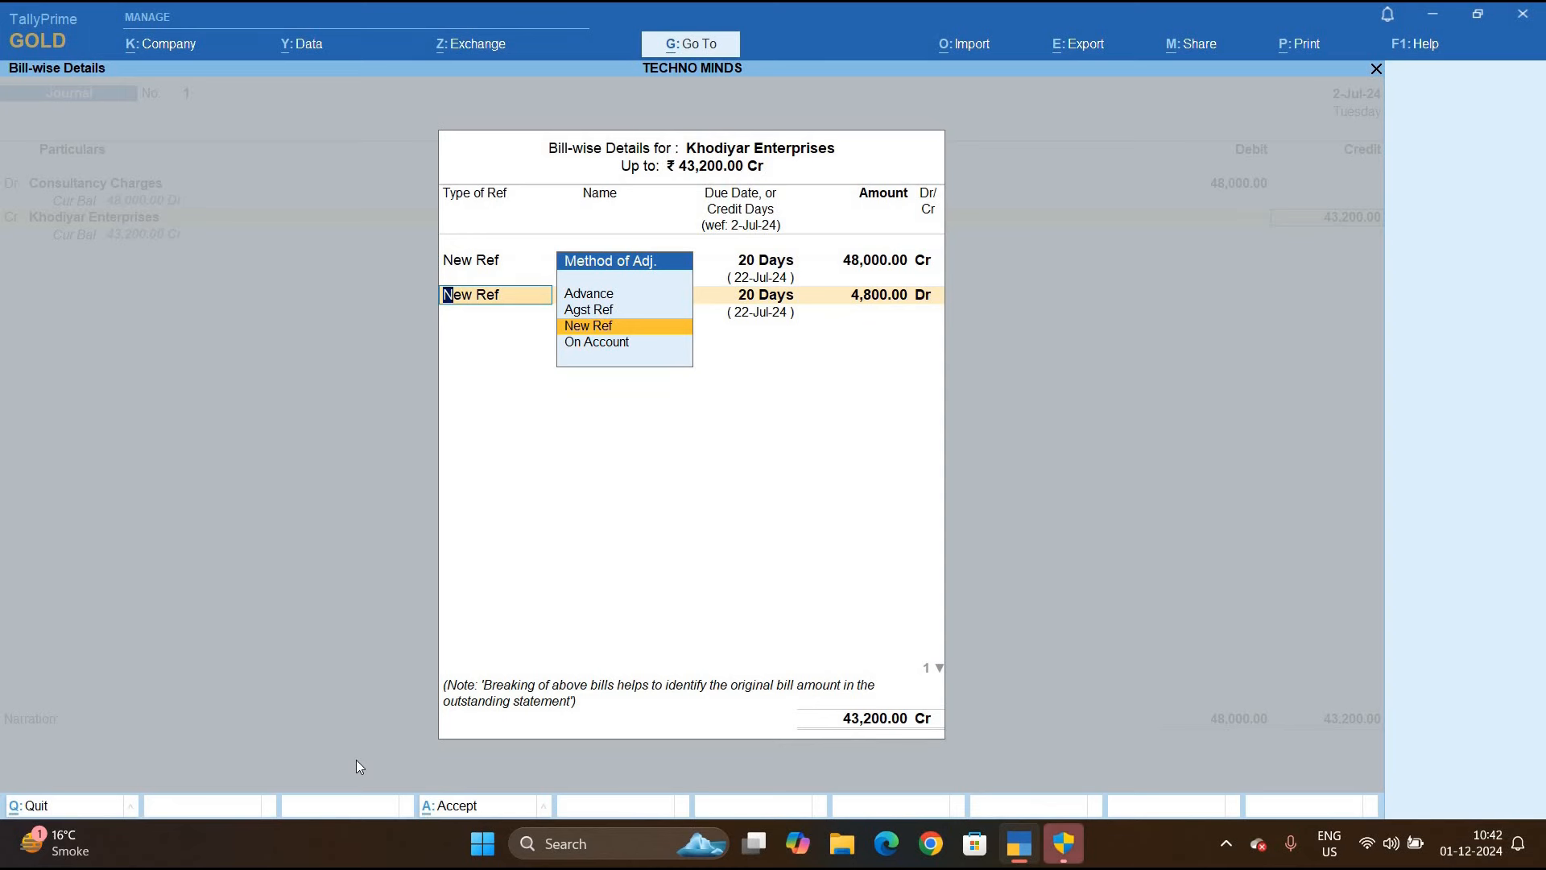
Add new reference 1 for 4,800 Dr and accept the bill-wise breakdown
key(Return)
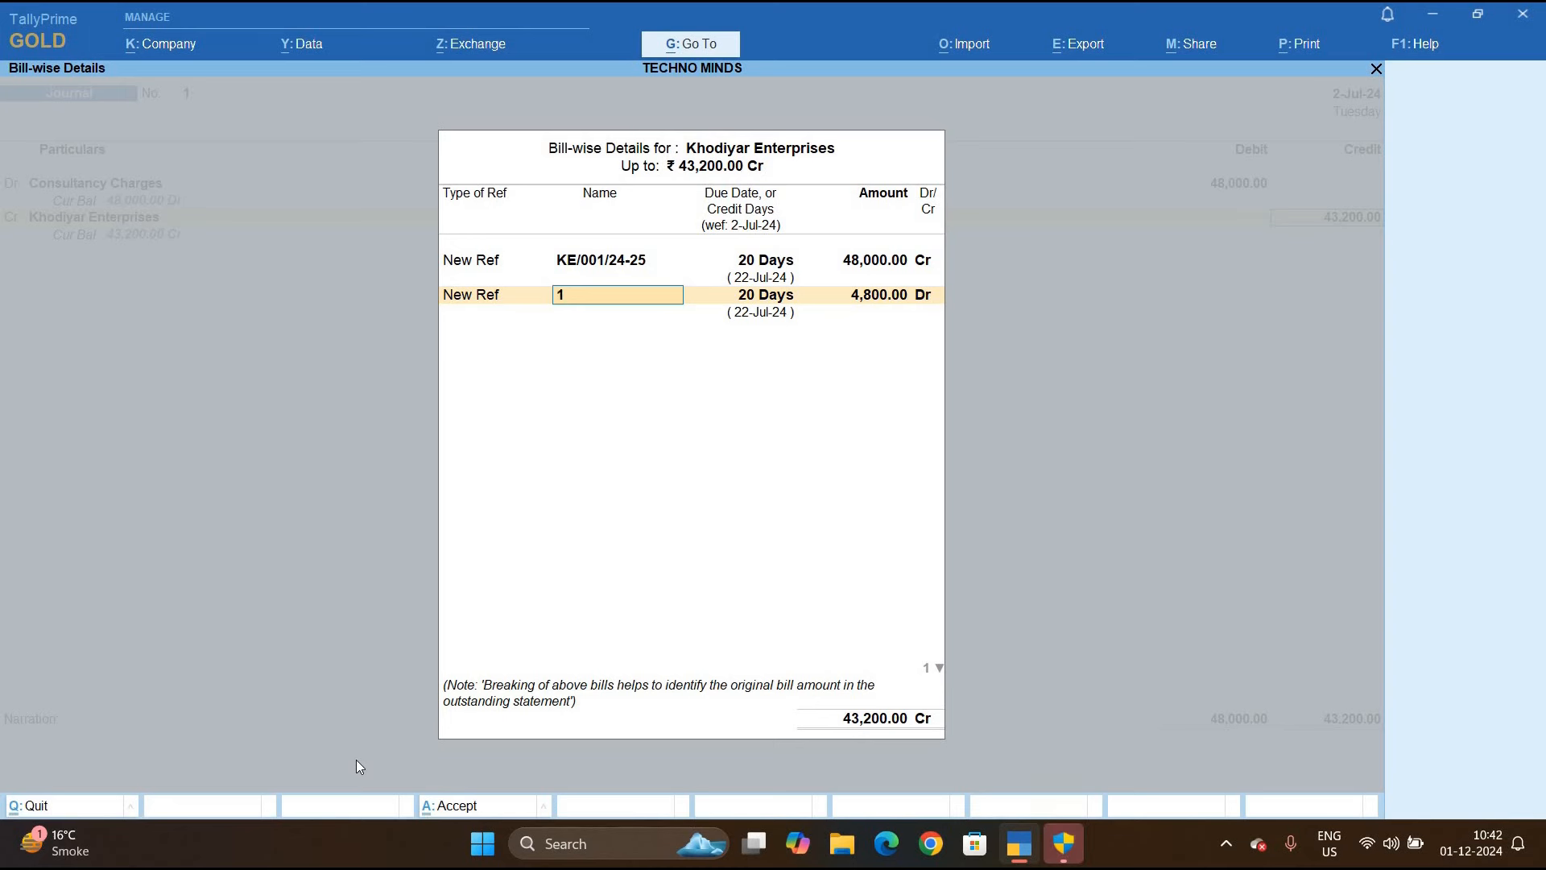
key(Return)
key(Return)
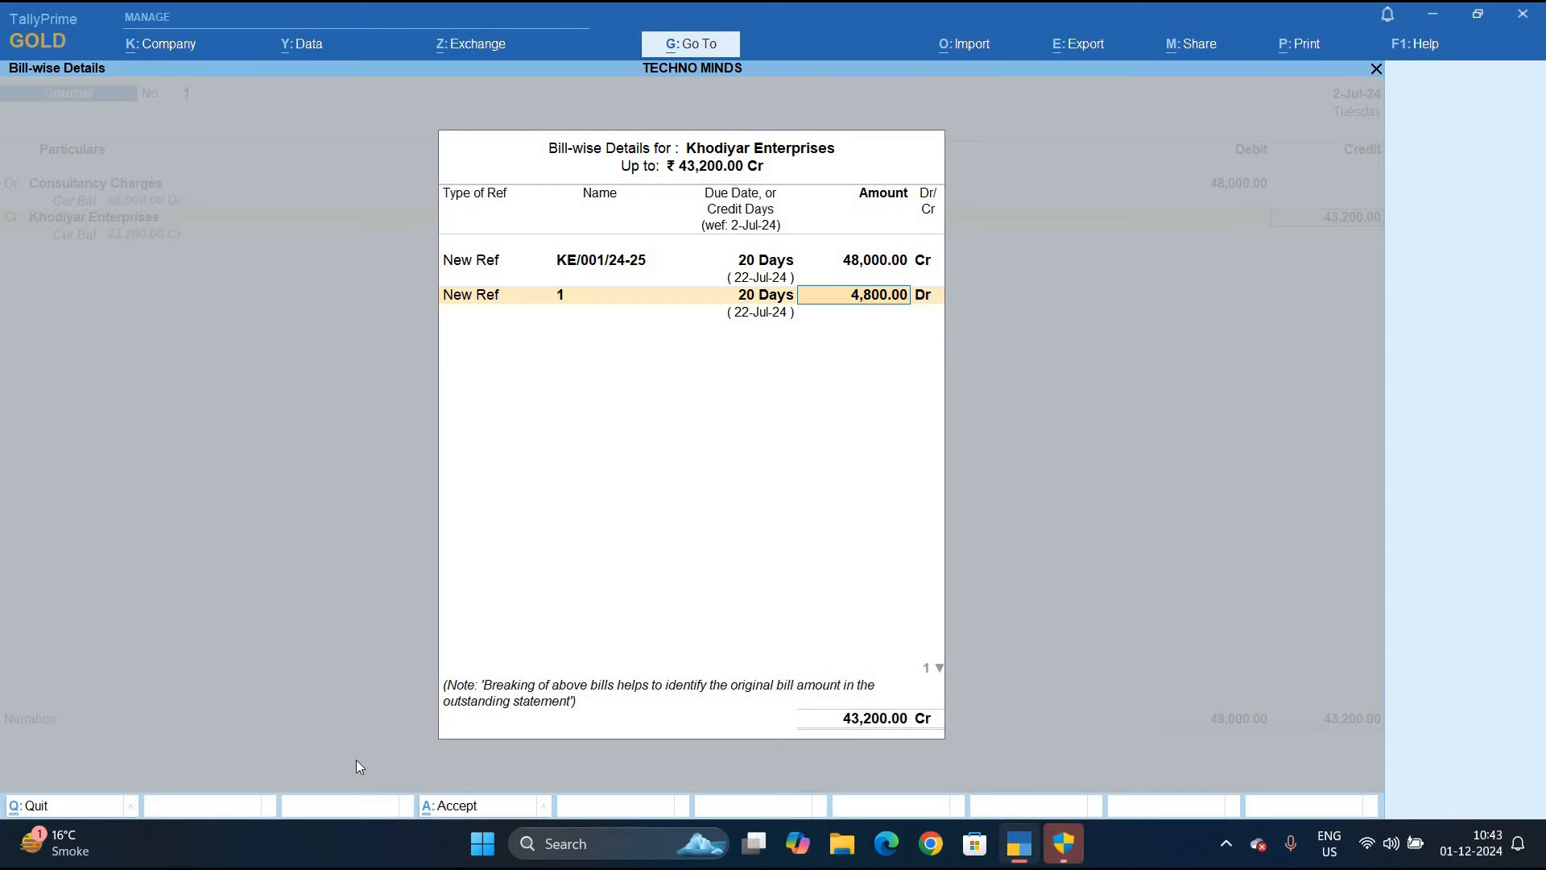
key(Return)
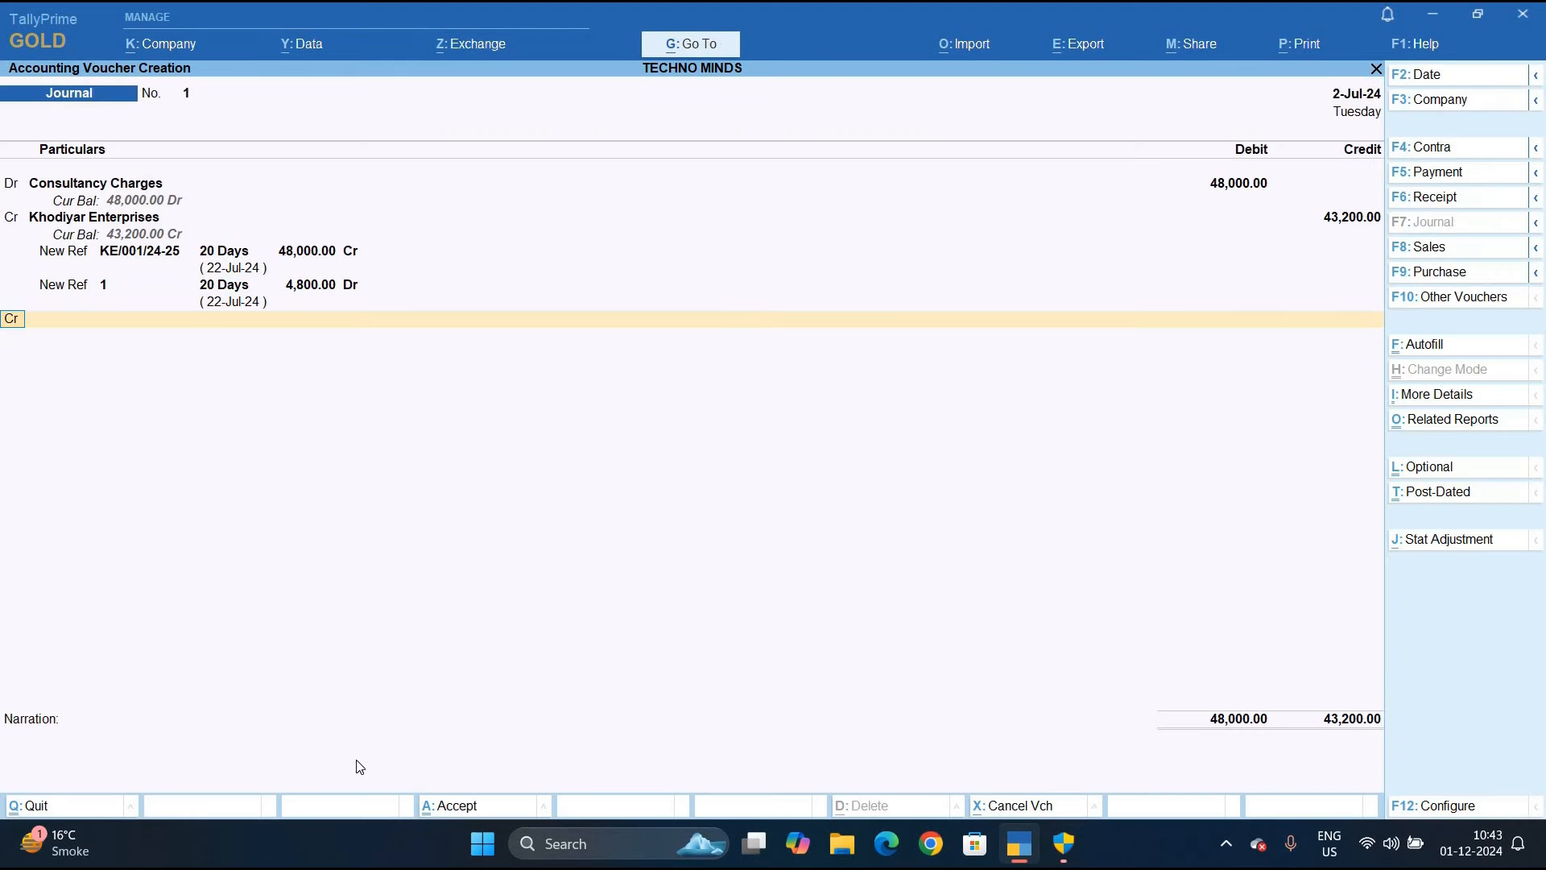
Create a new credit-line ledger named Tds on Consultancy under Duties & Taxes
key(Return)
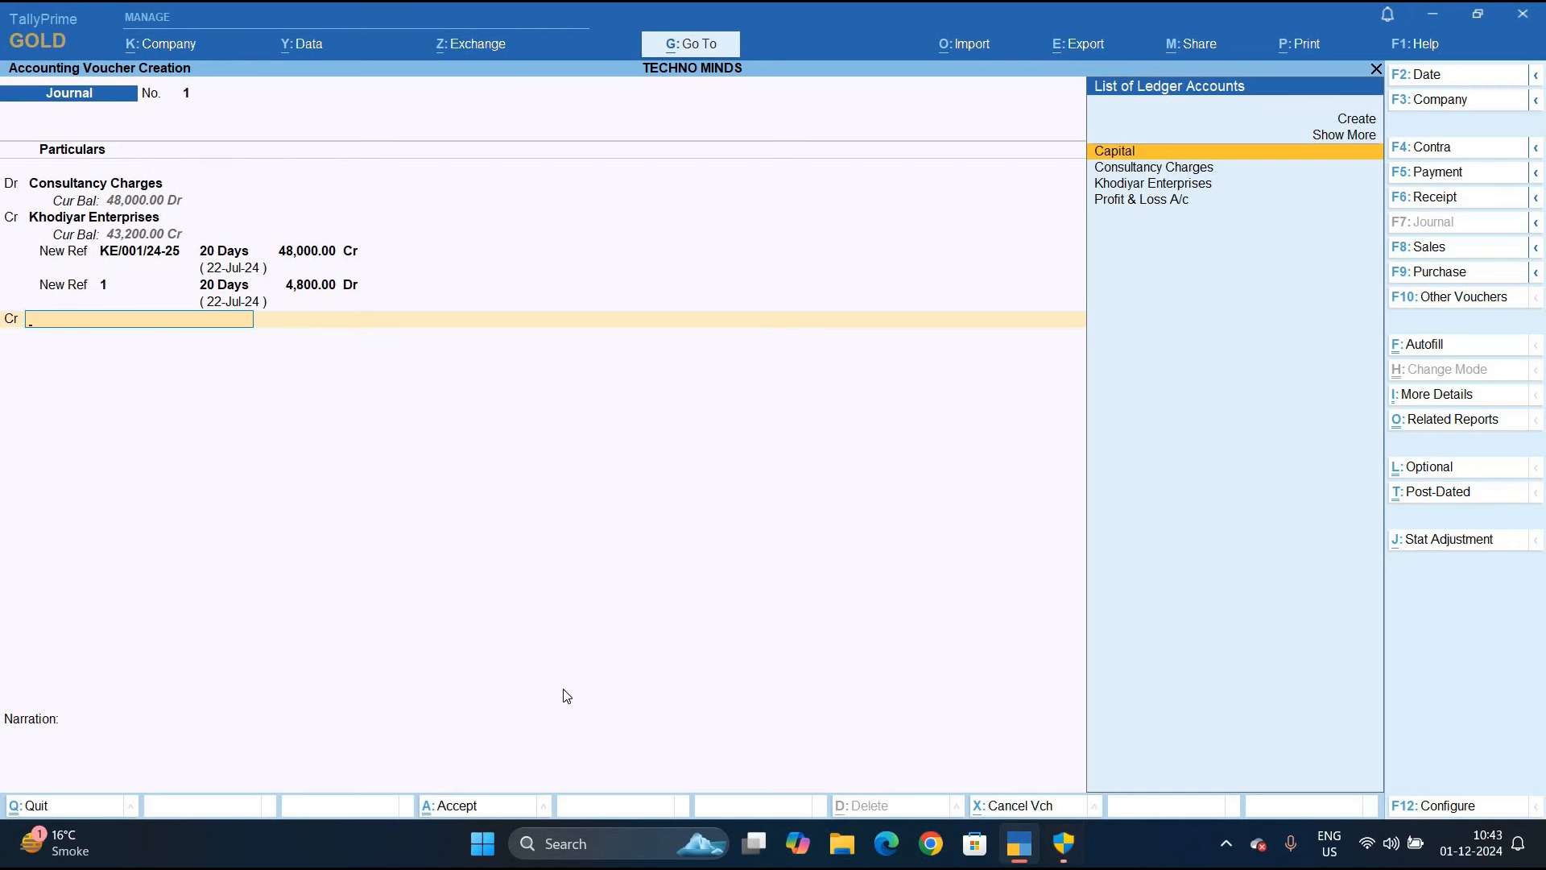
key(alt+c)
text(Td)
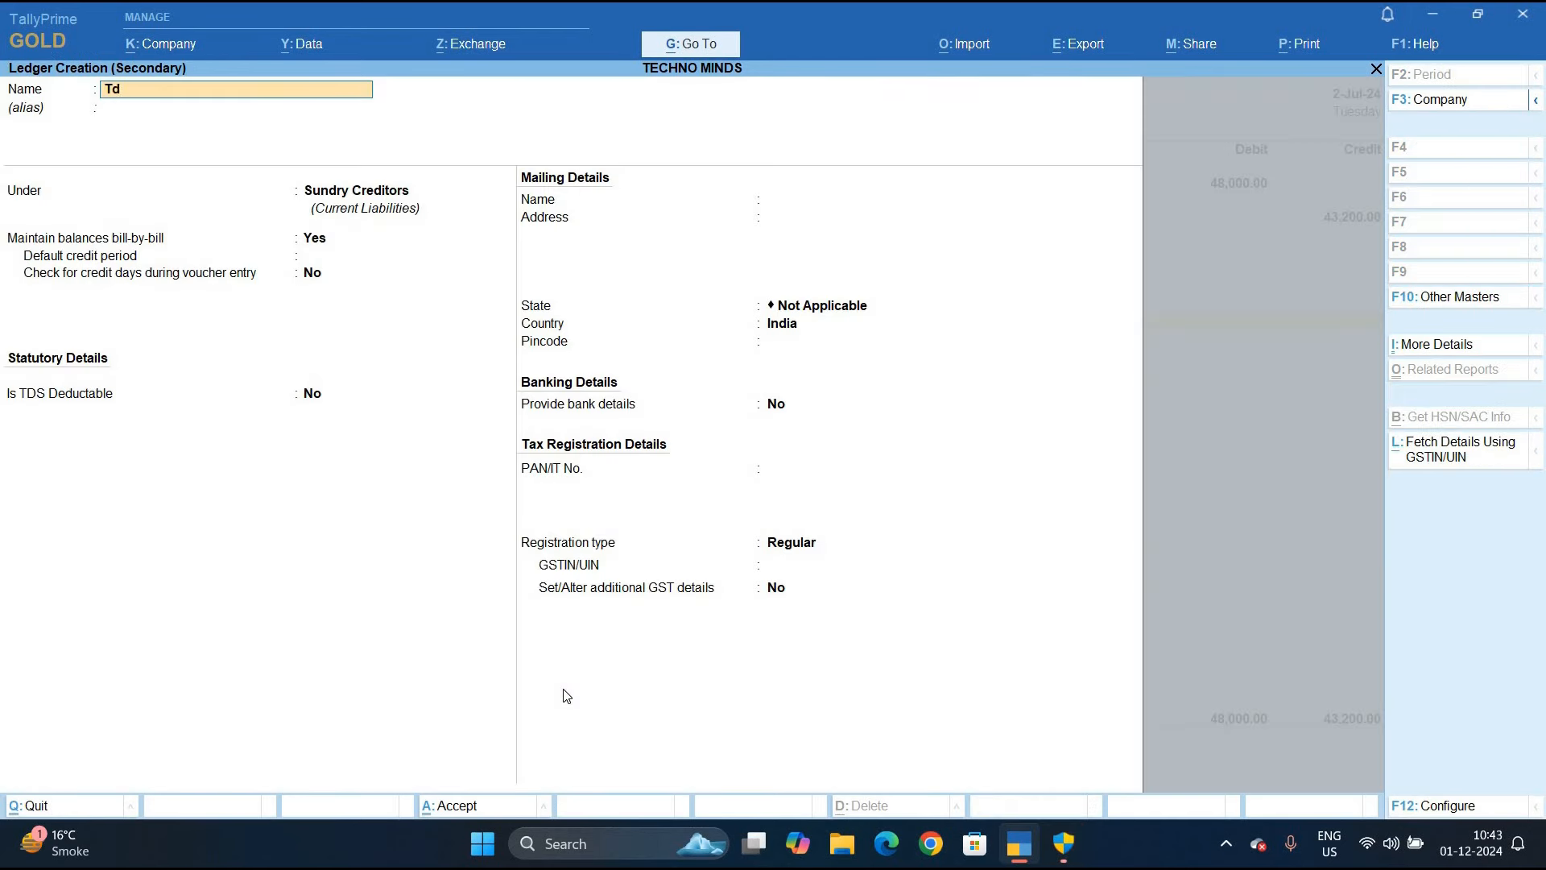
text(s on Consul)
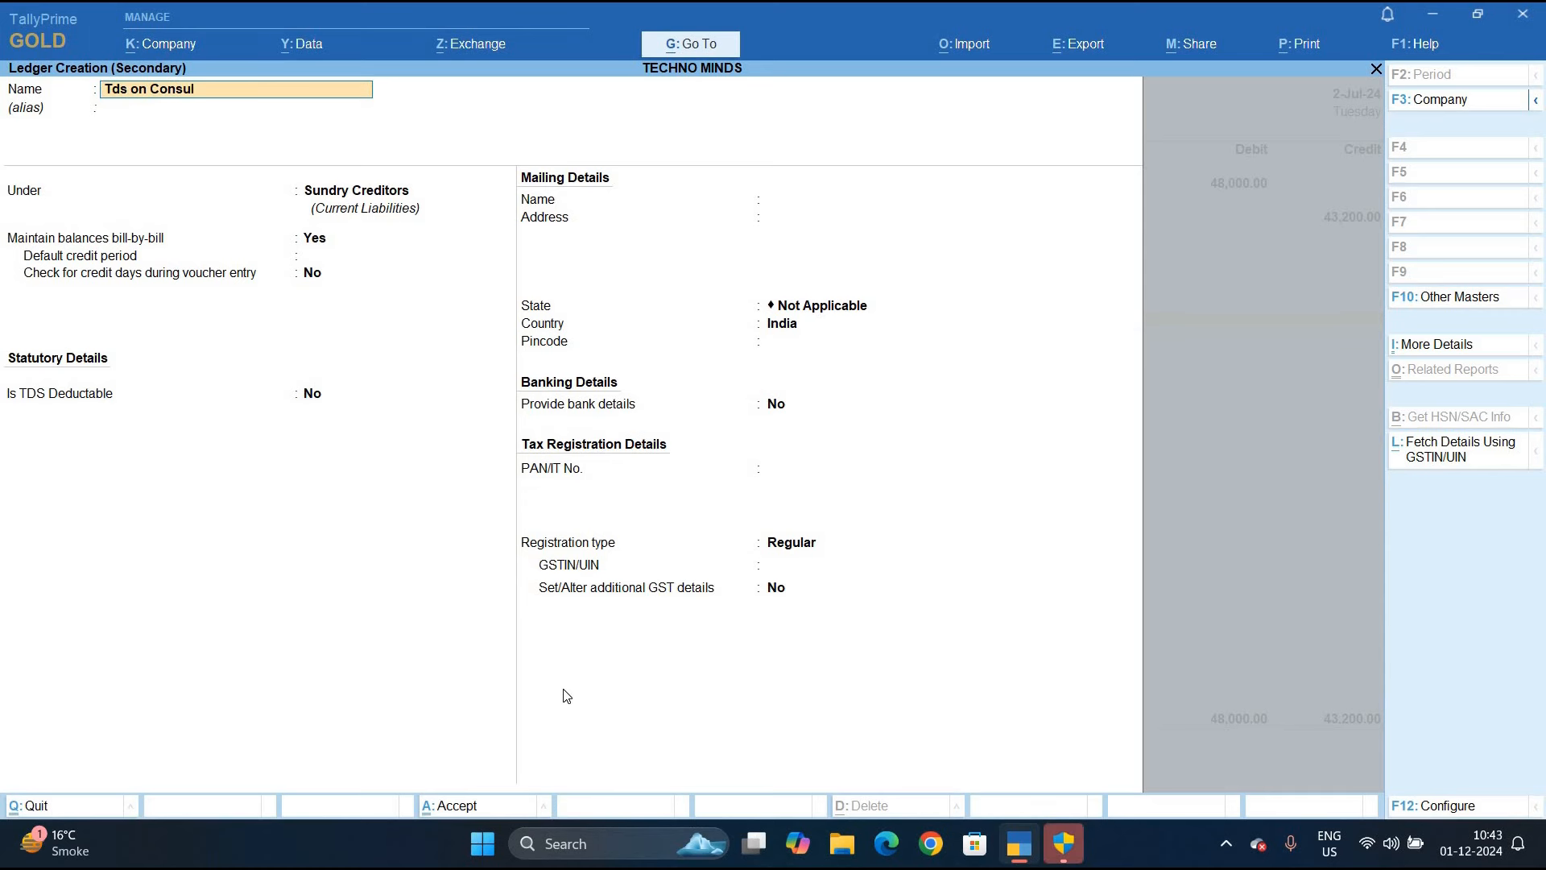
text(tancy)
key(Return)
key(Return)
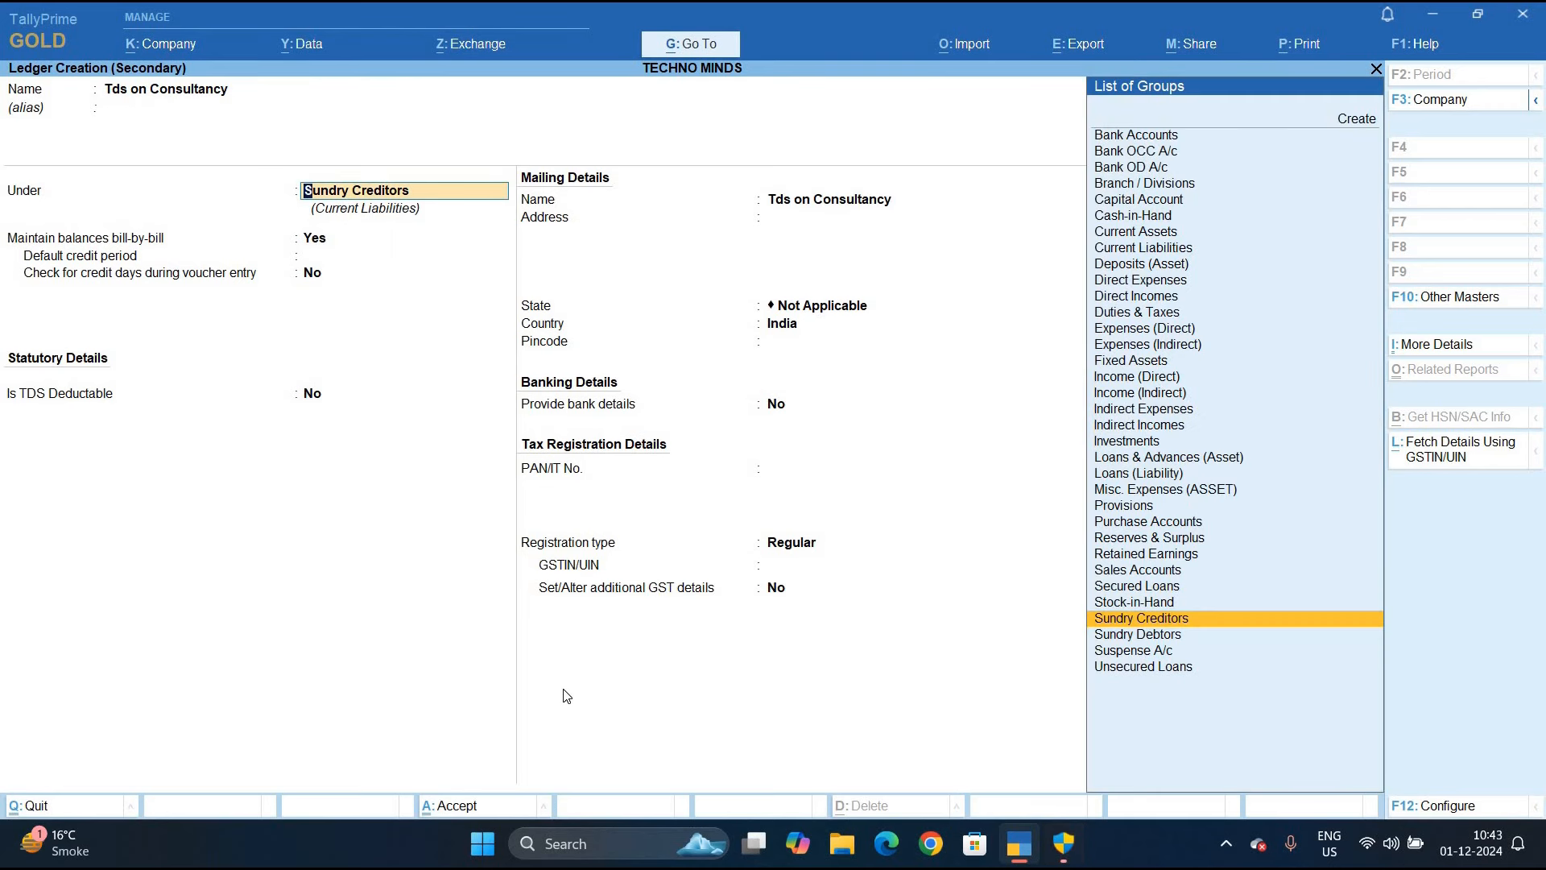
text(D)
key(Down)
key(Down)
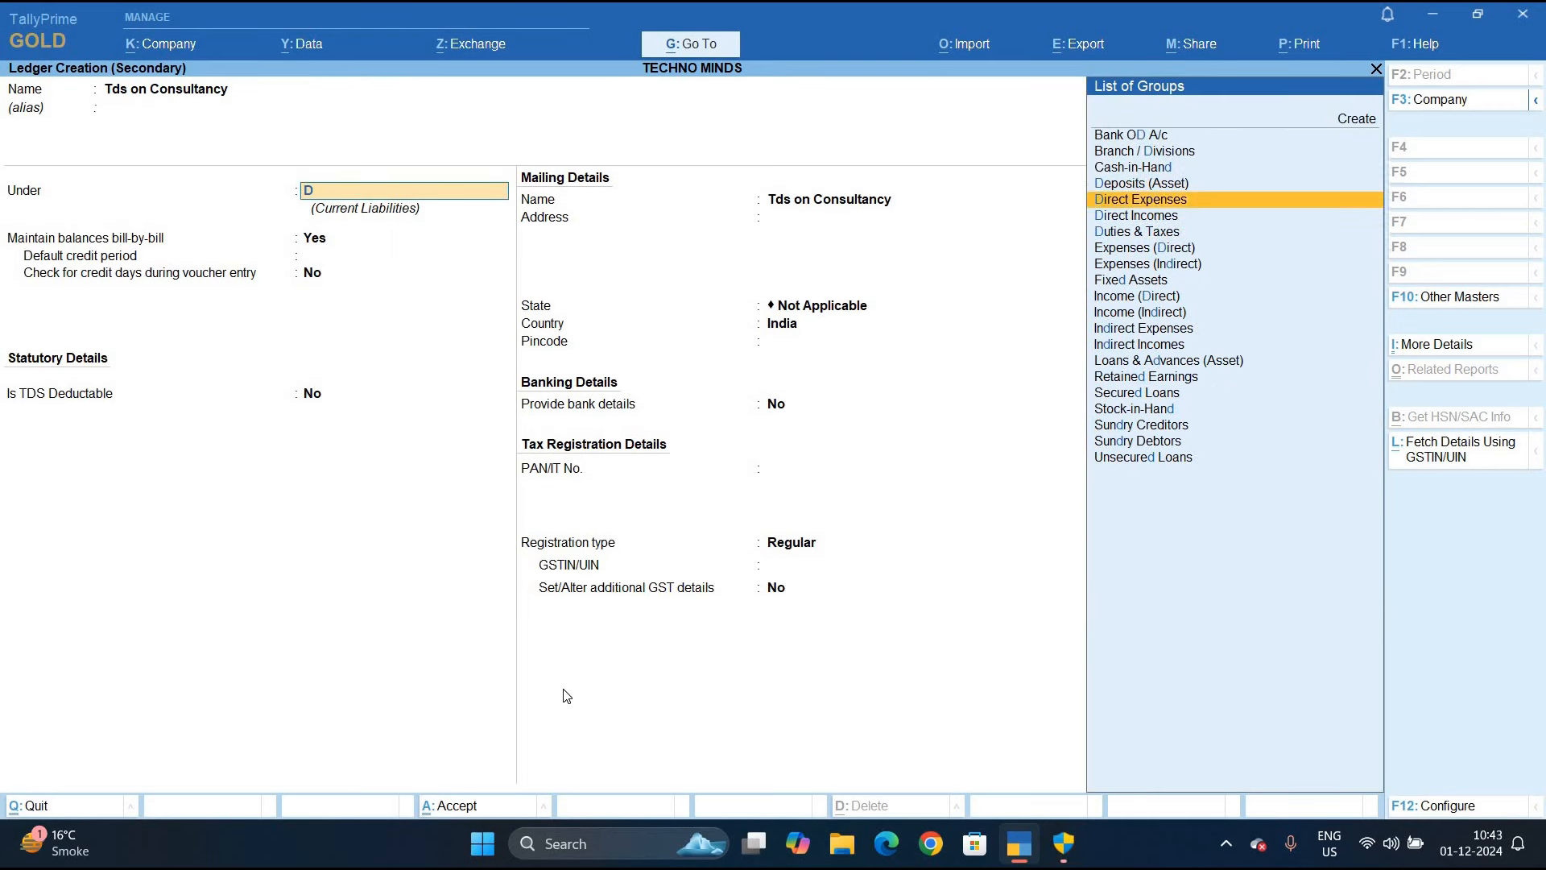
key(Down)
key(Return)
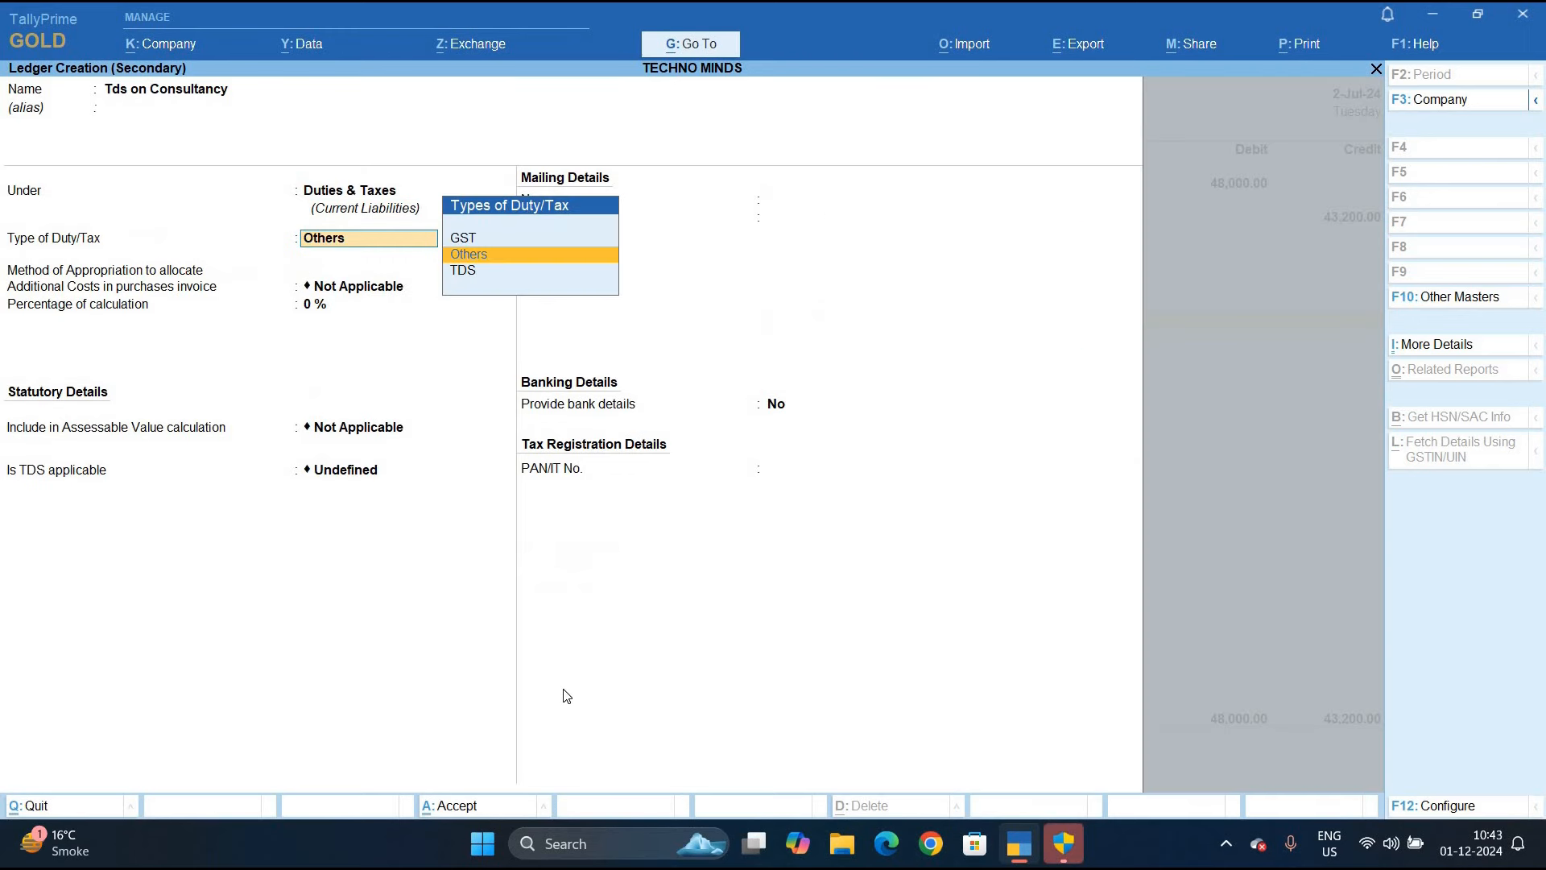
Set its duty type to TDS with nature of payment Fee for Professional and Technical Services
key(Down)
key(Return)
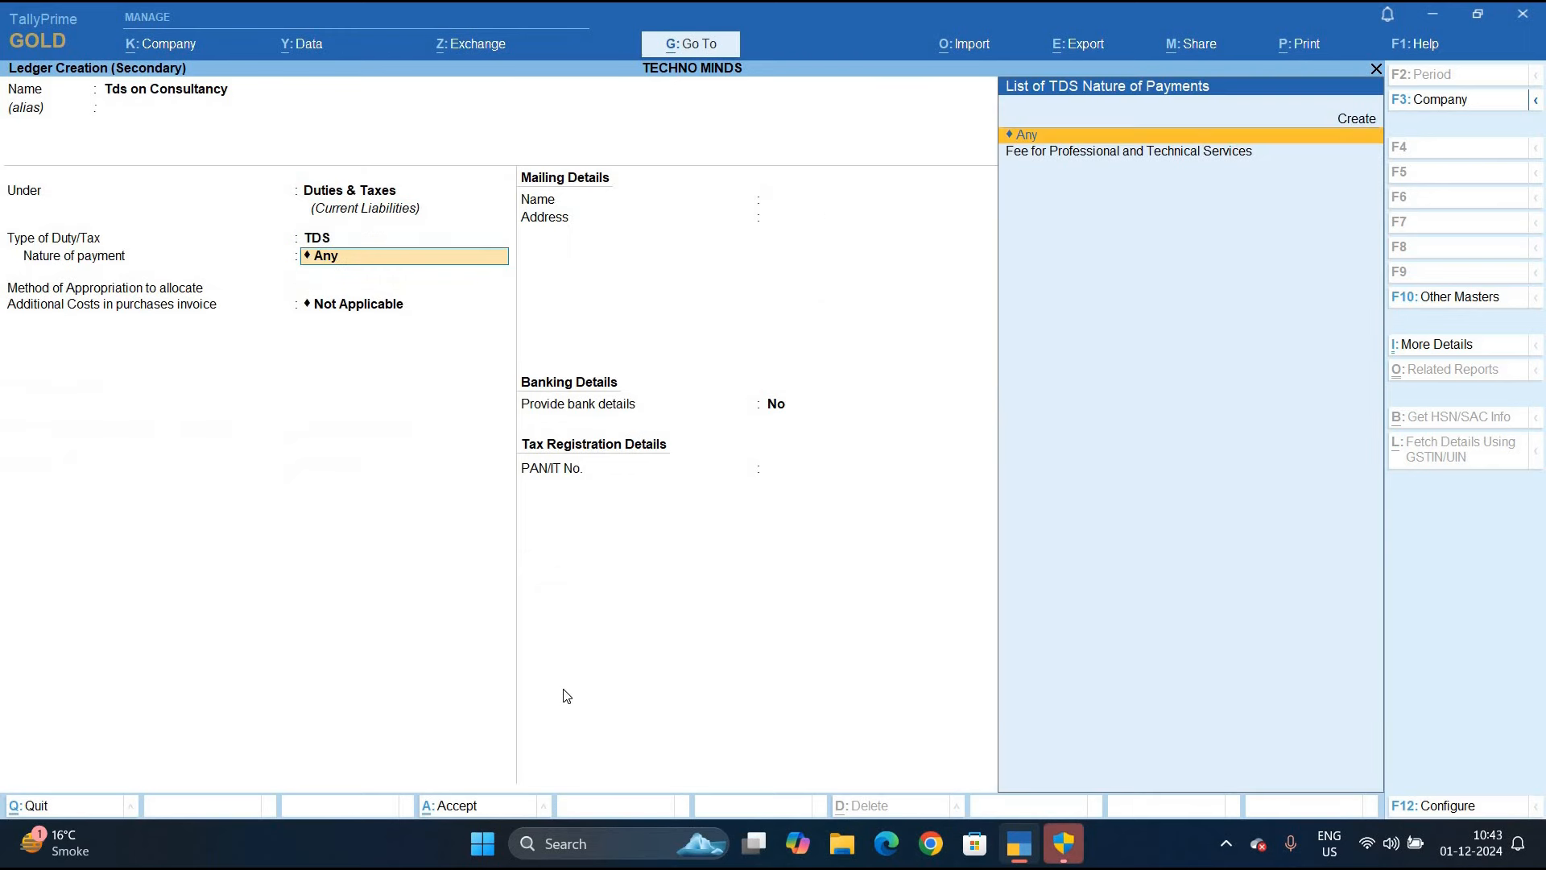
key(Down)
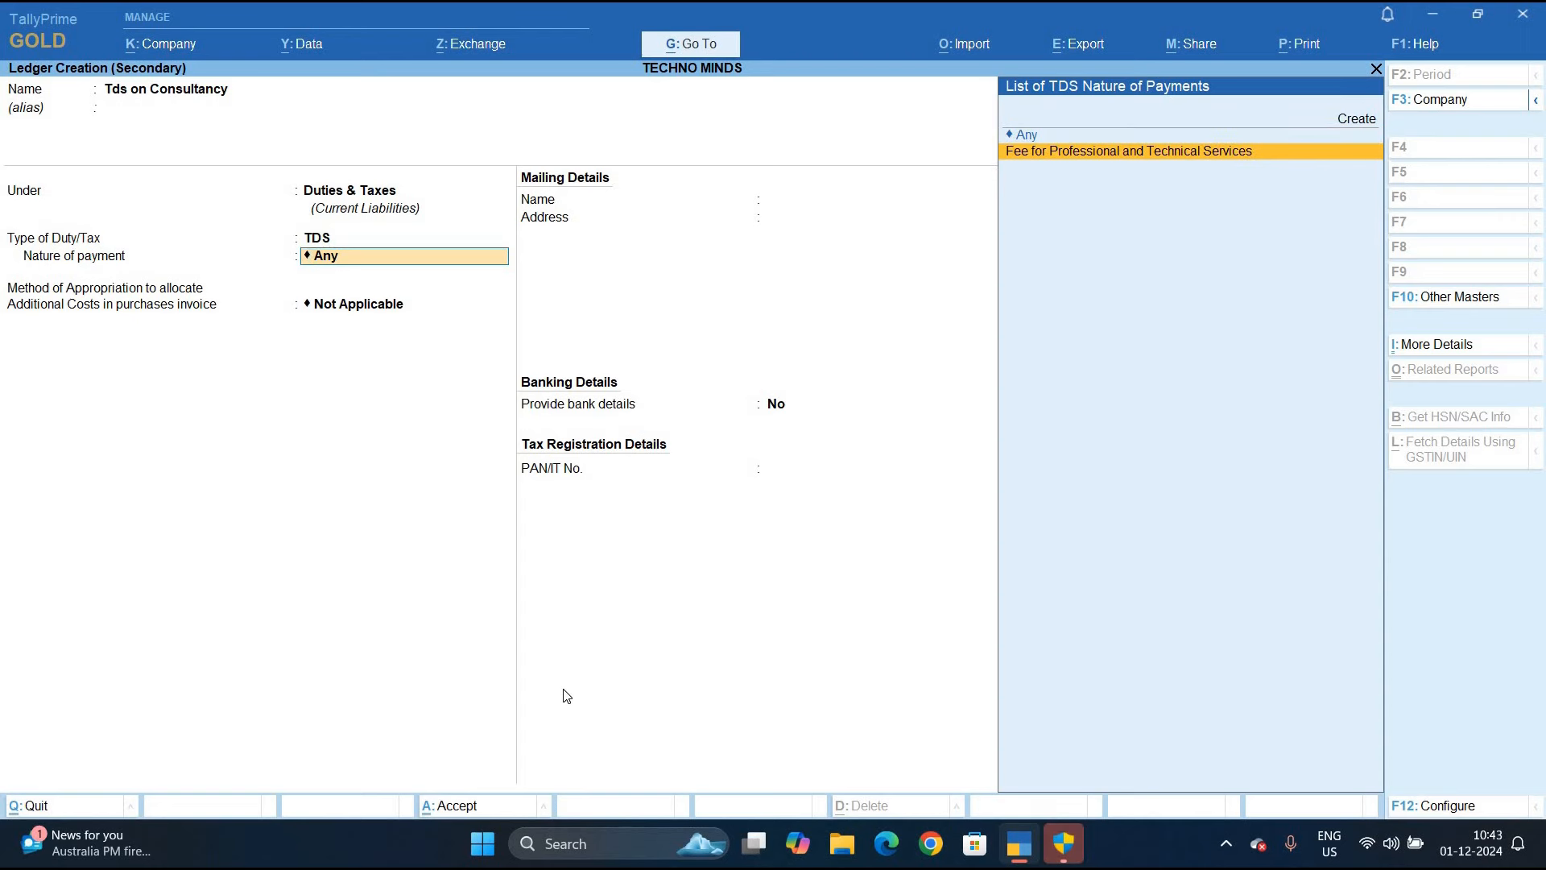
key(Return)
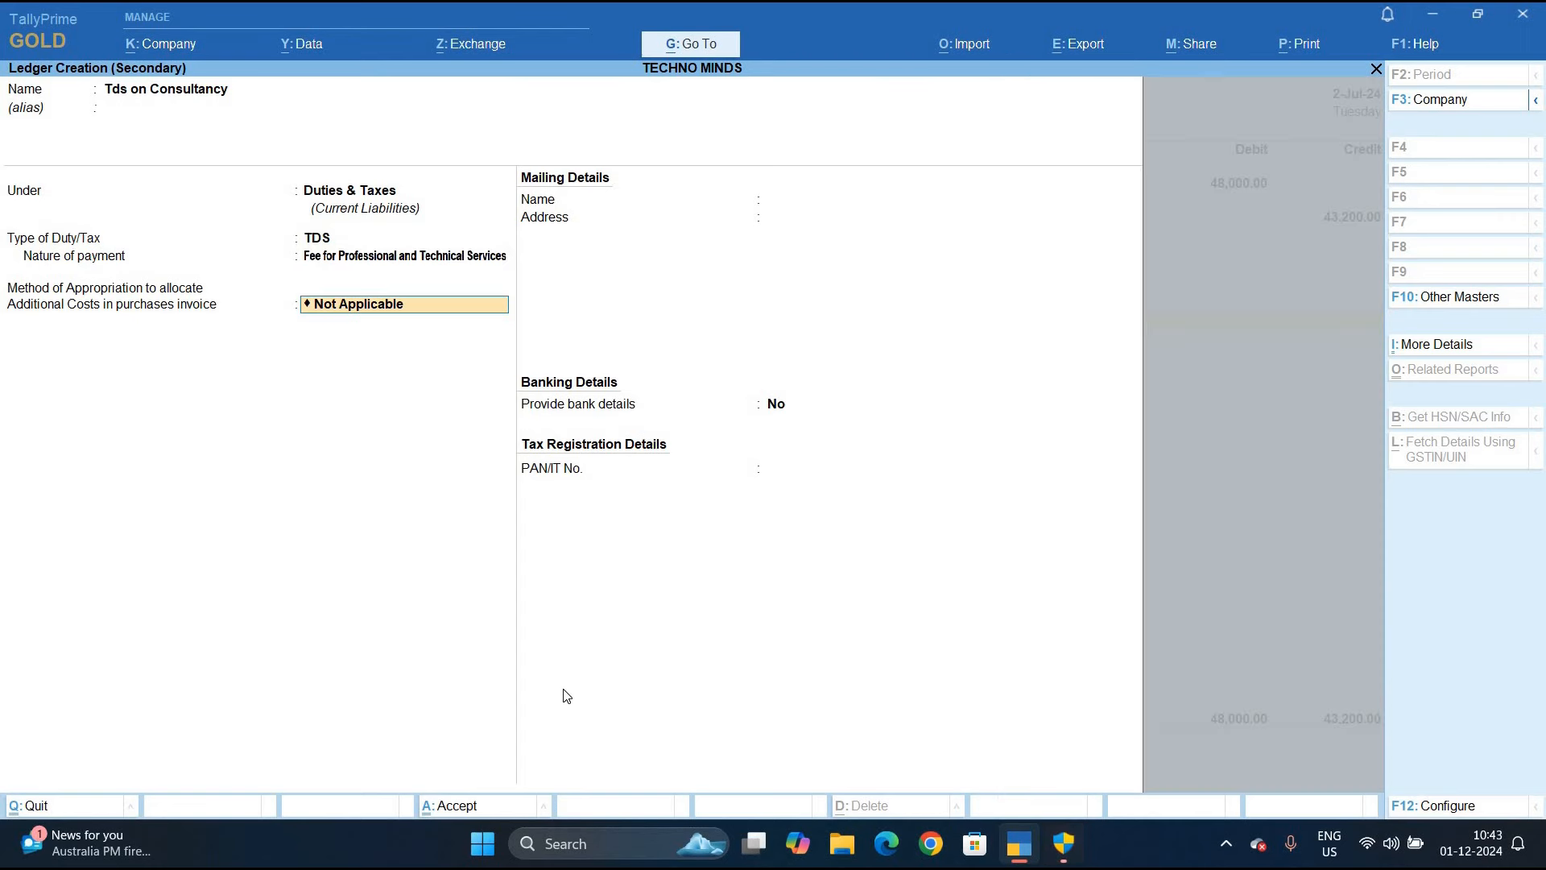
Save the TDS ledger, credit it 4,800, save Journal No. 1, and quit to Gateway of Tally
key(ctrl+a)
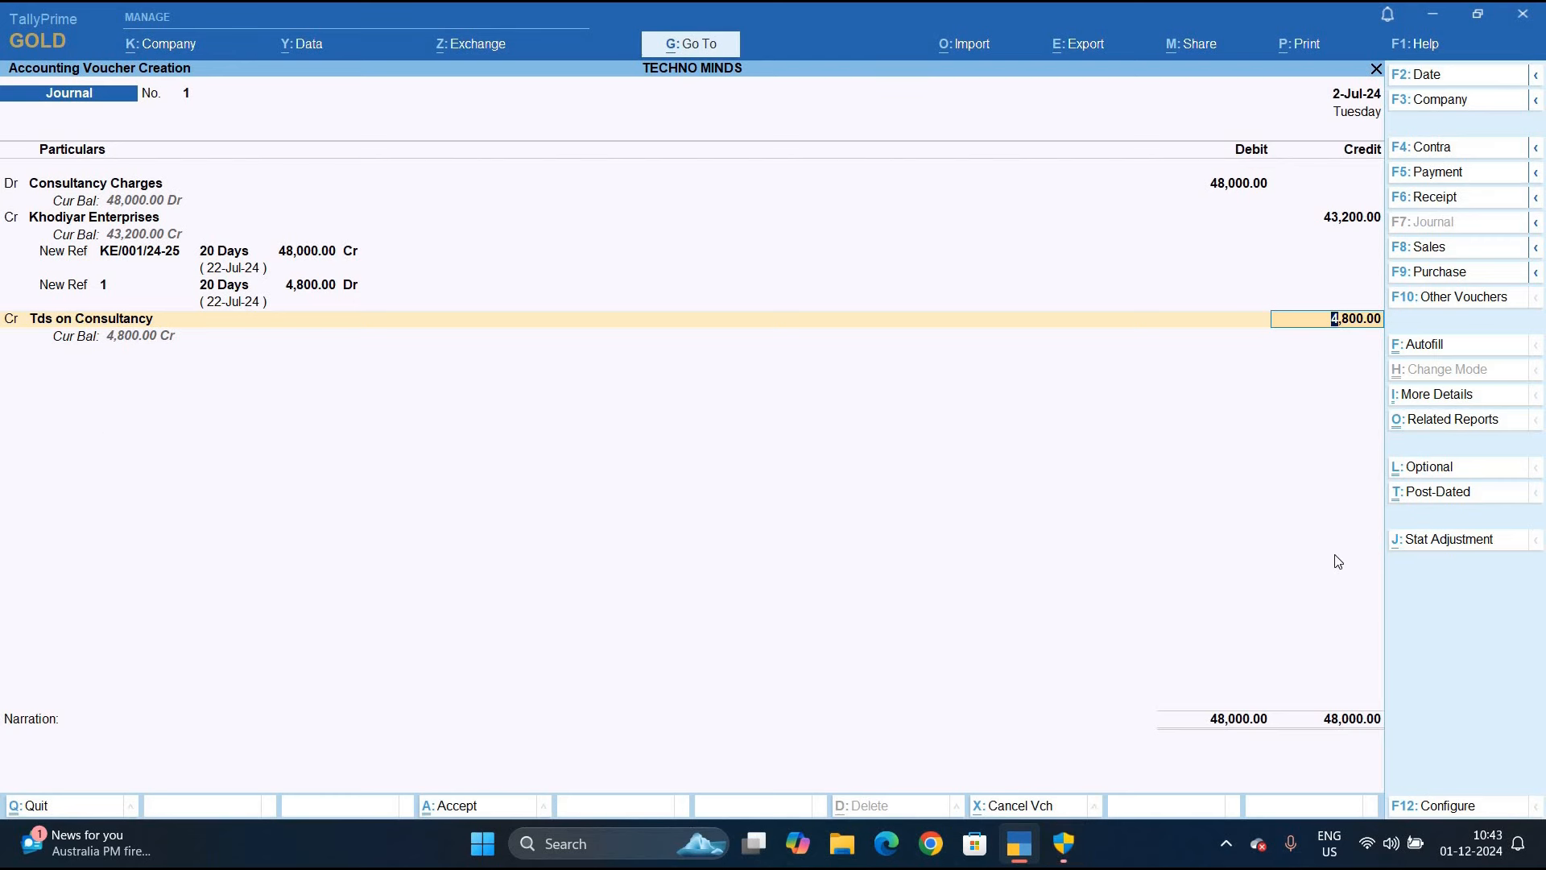
key(Return)
key(Return)
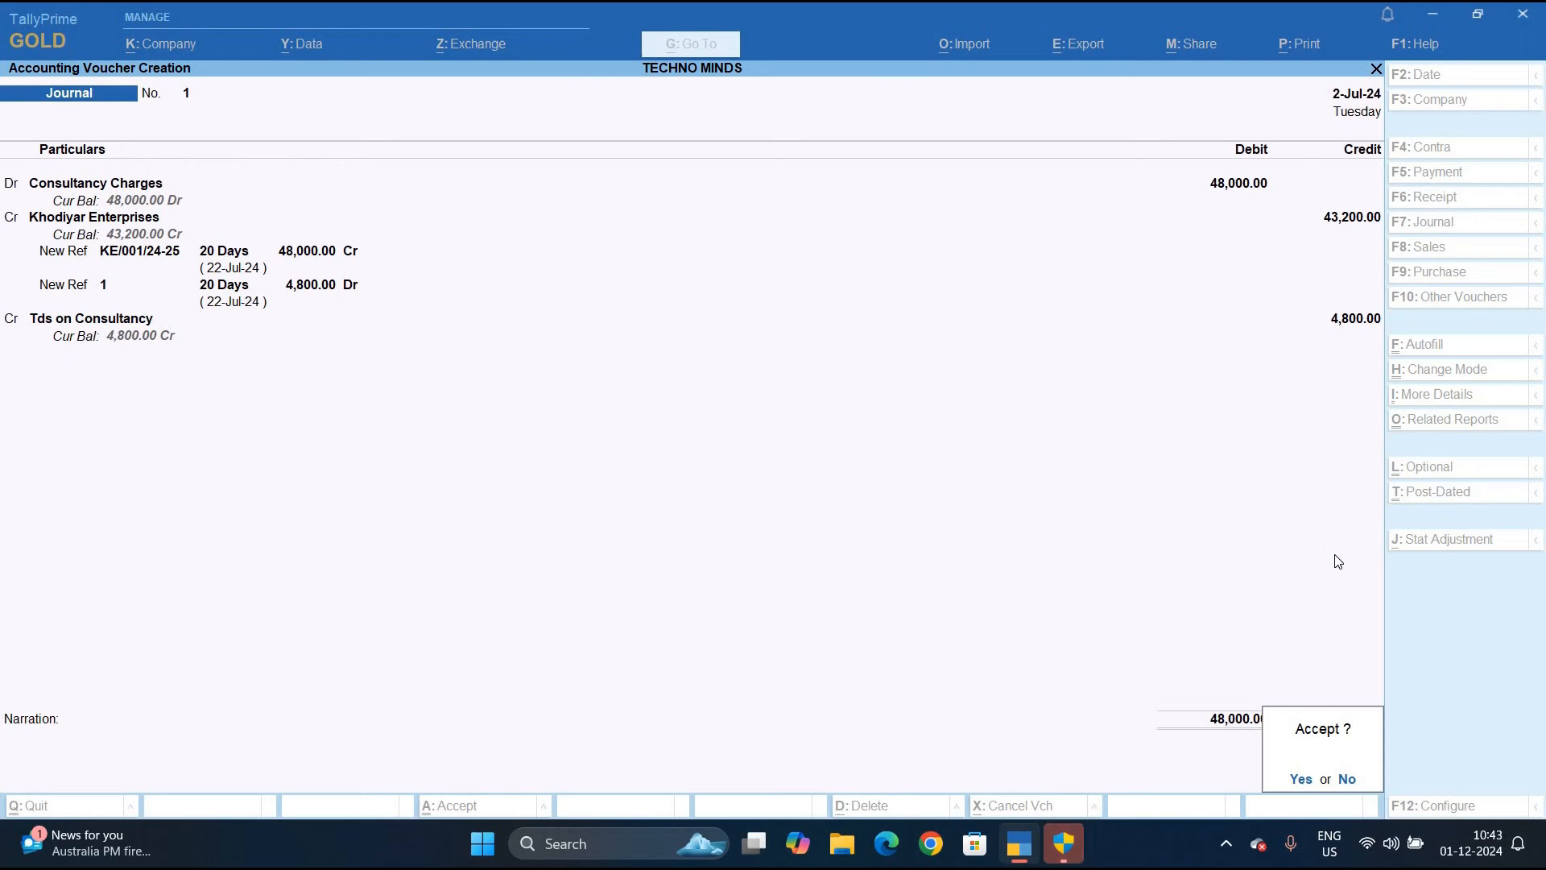
key(Return)
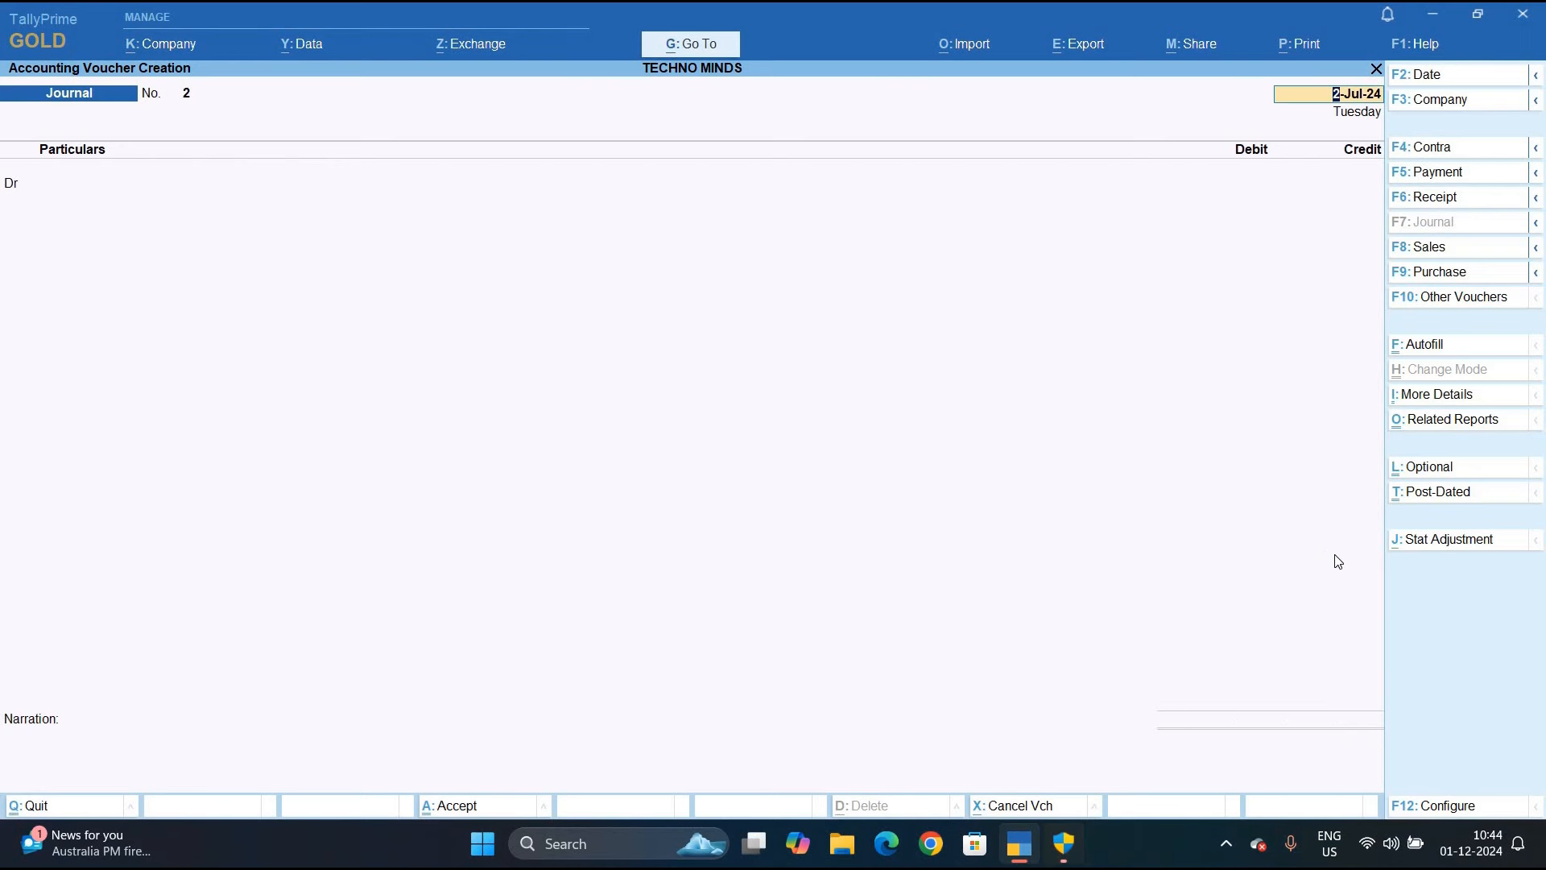
key(Escape)
key(Escape)
key(Return)
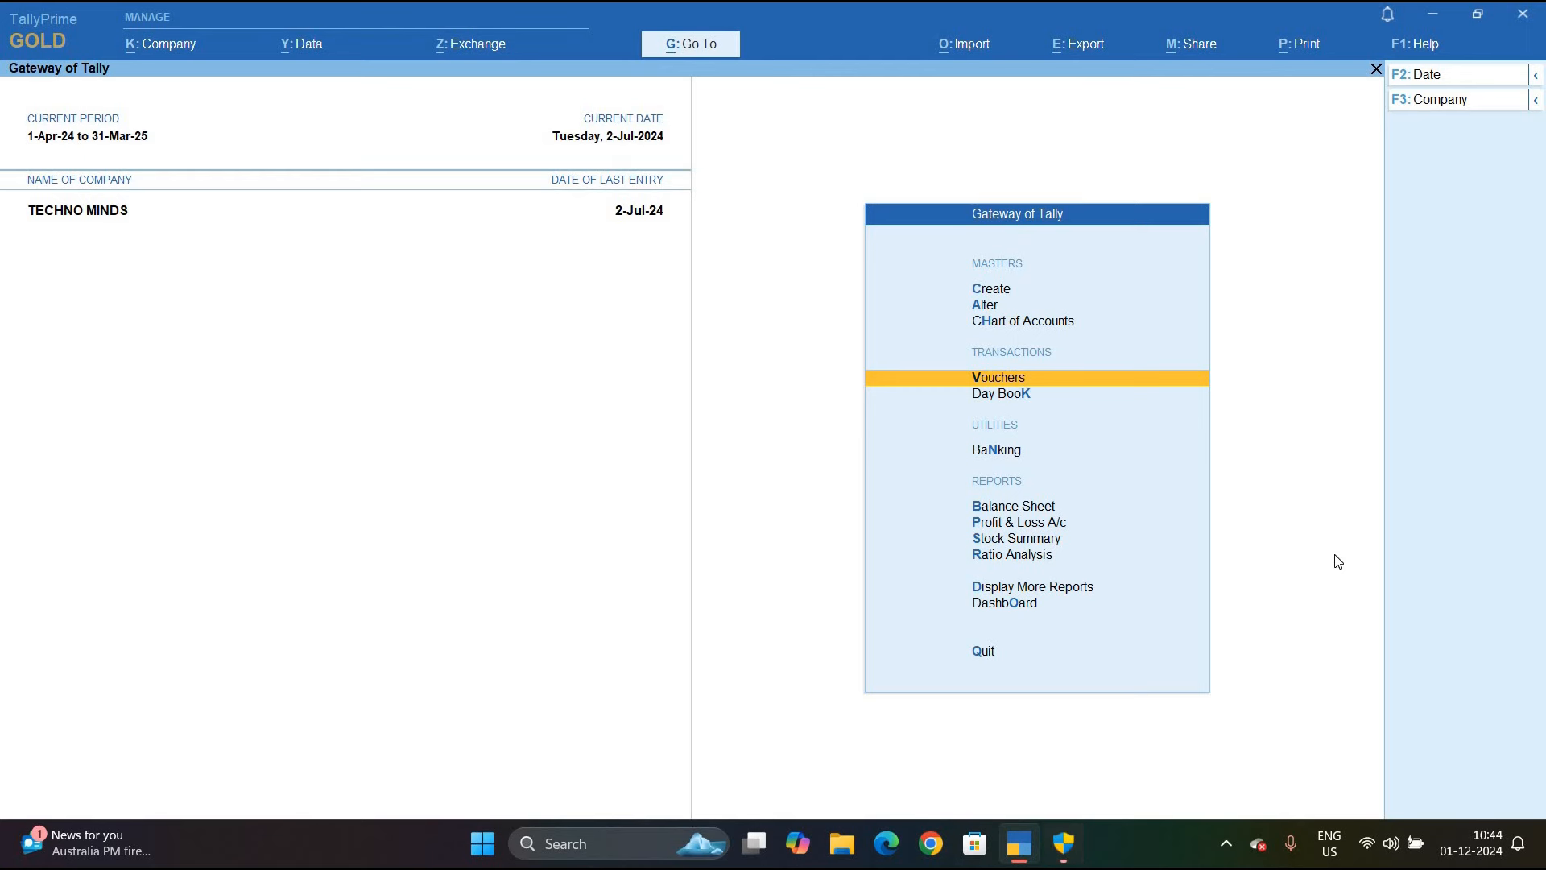
Open Form 26Q through Display More Reports, Statutory Reports and TDS Reports
key(d)
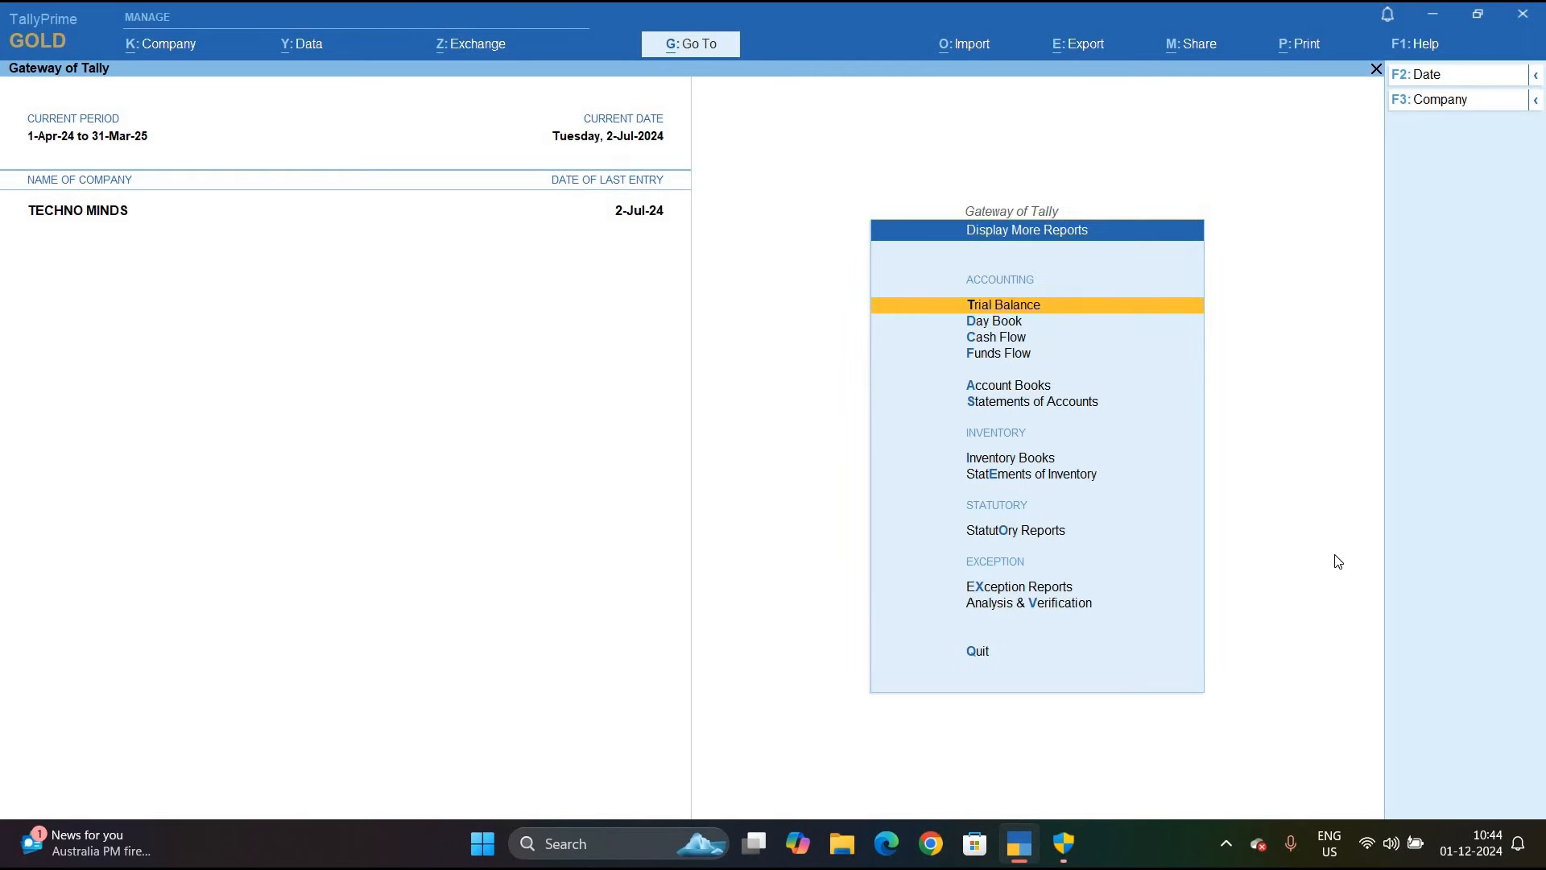
key(o)
key(t)
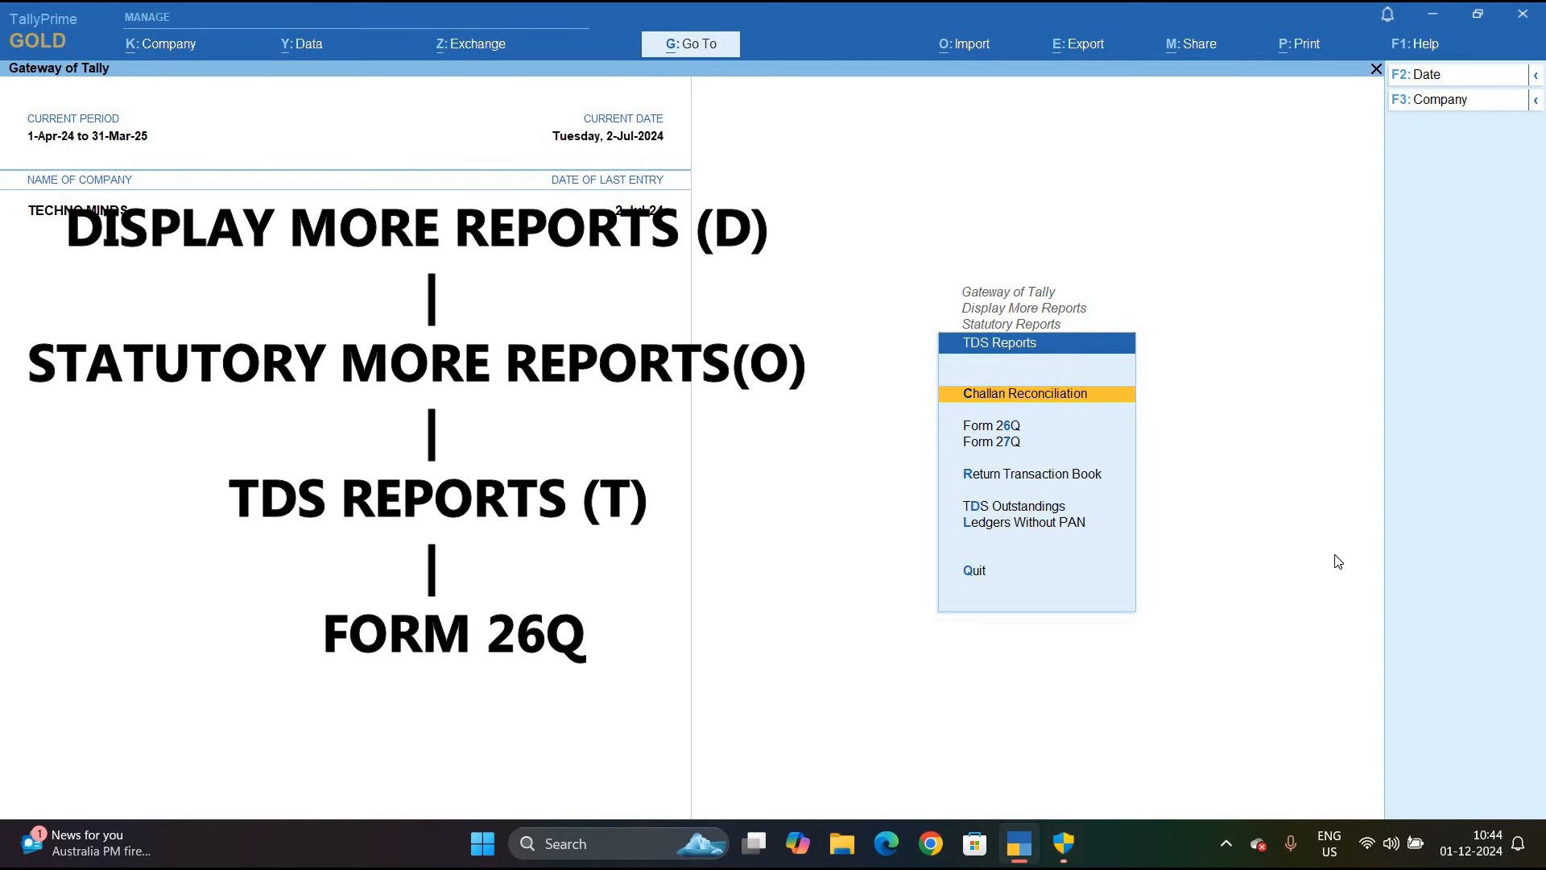
key(Down)
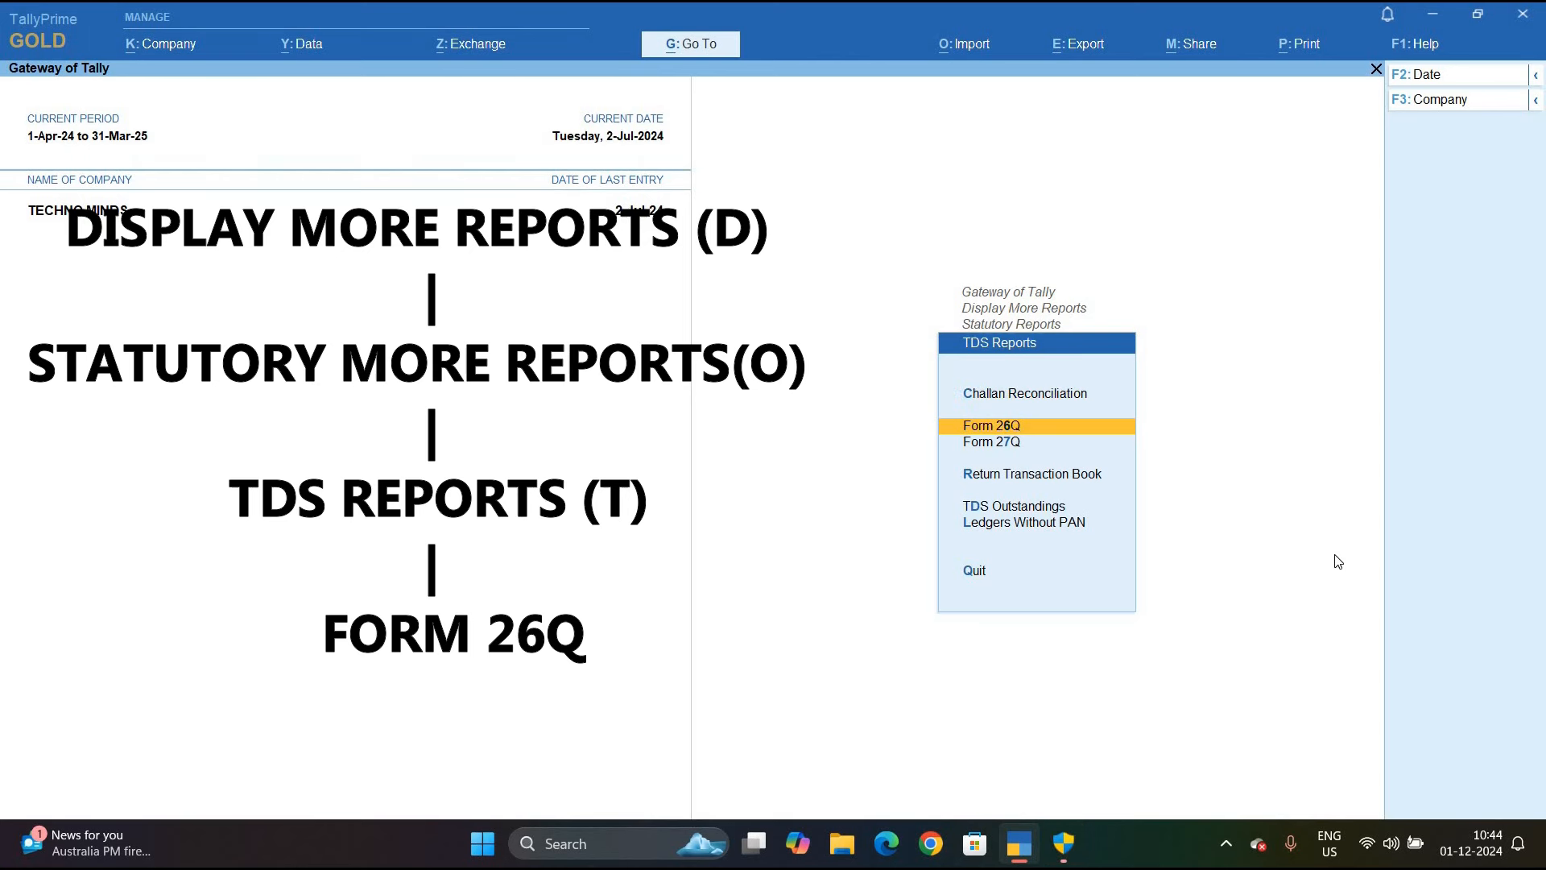
key(Return)
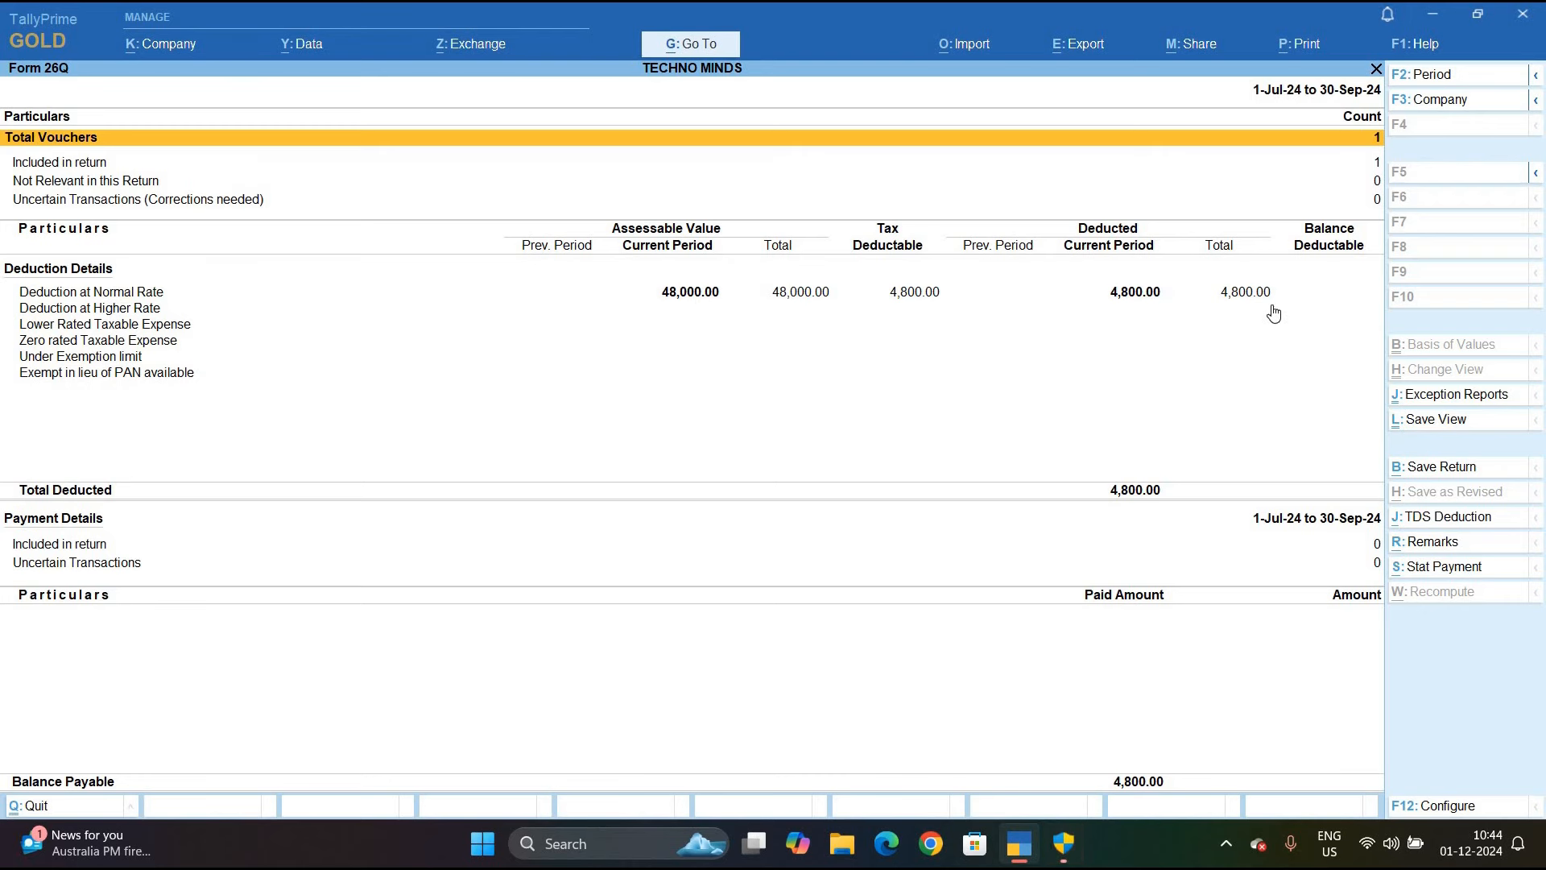
Set the Form 26Q period to 1-4-2024 through 31-3-2025, review it, and close the report
key(F2)
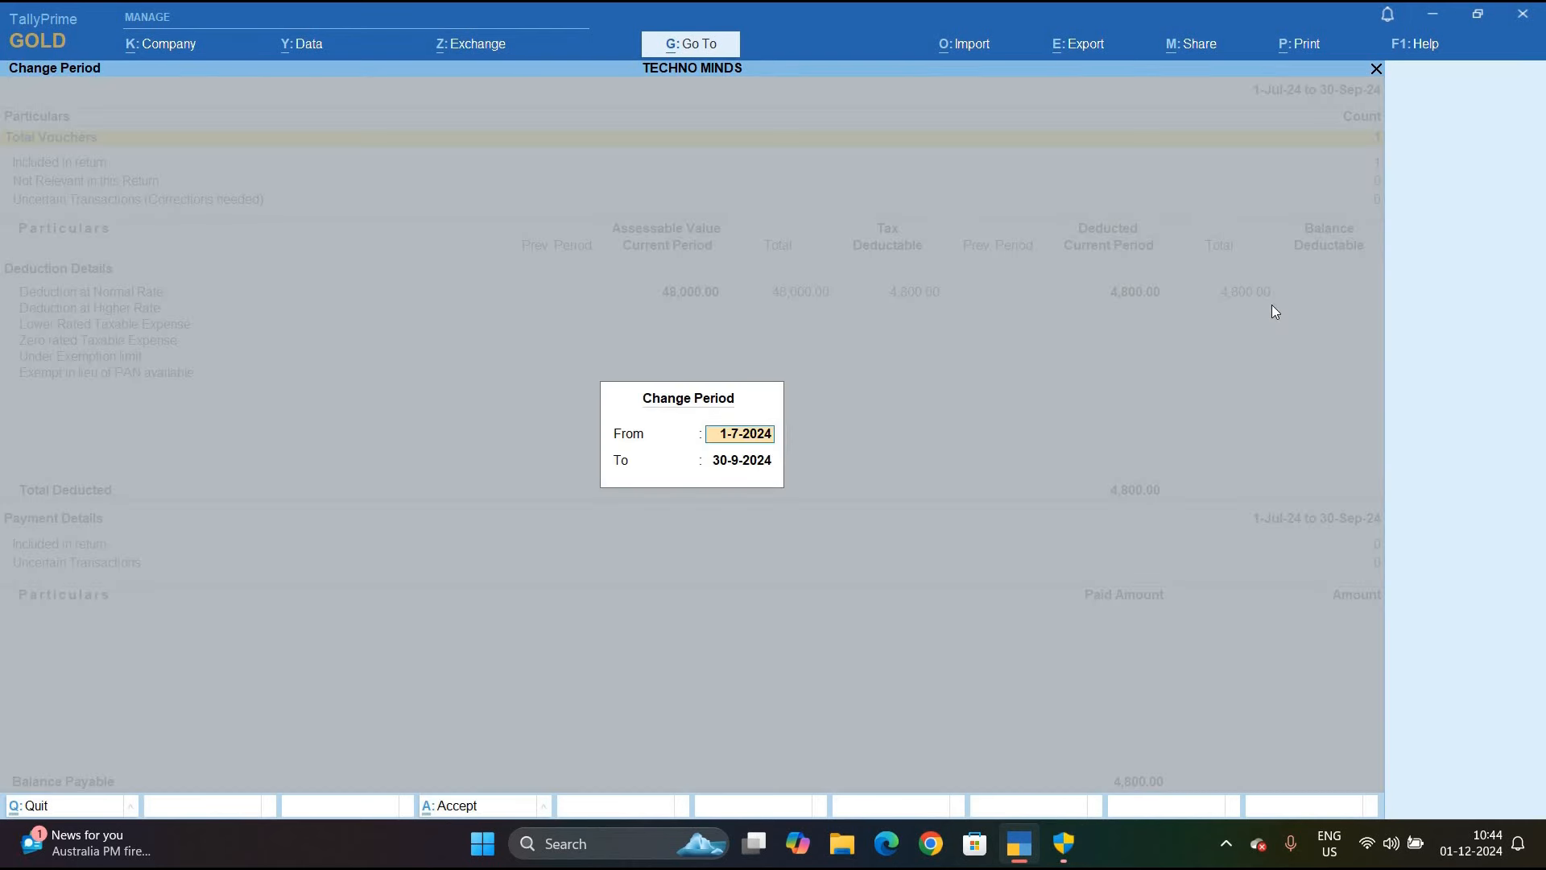
text(1.4)
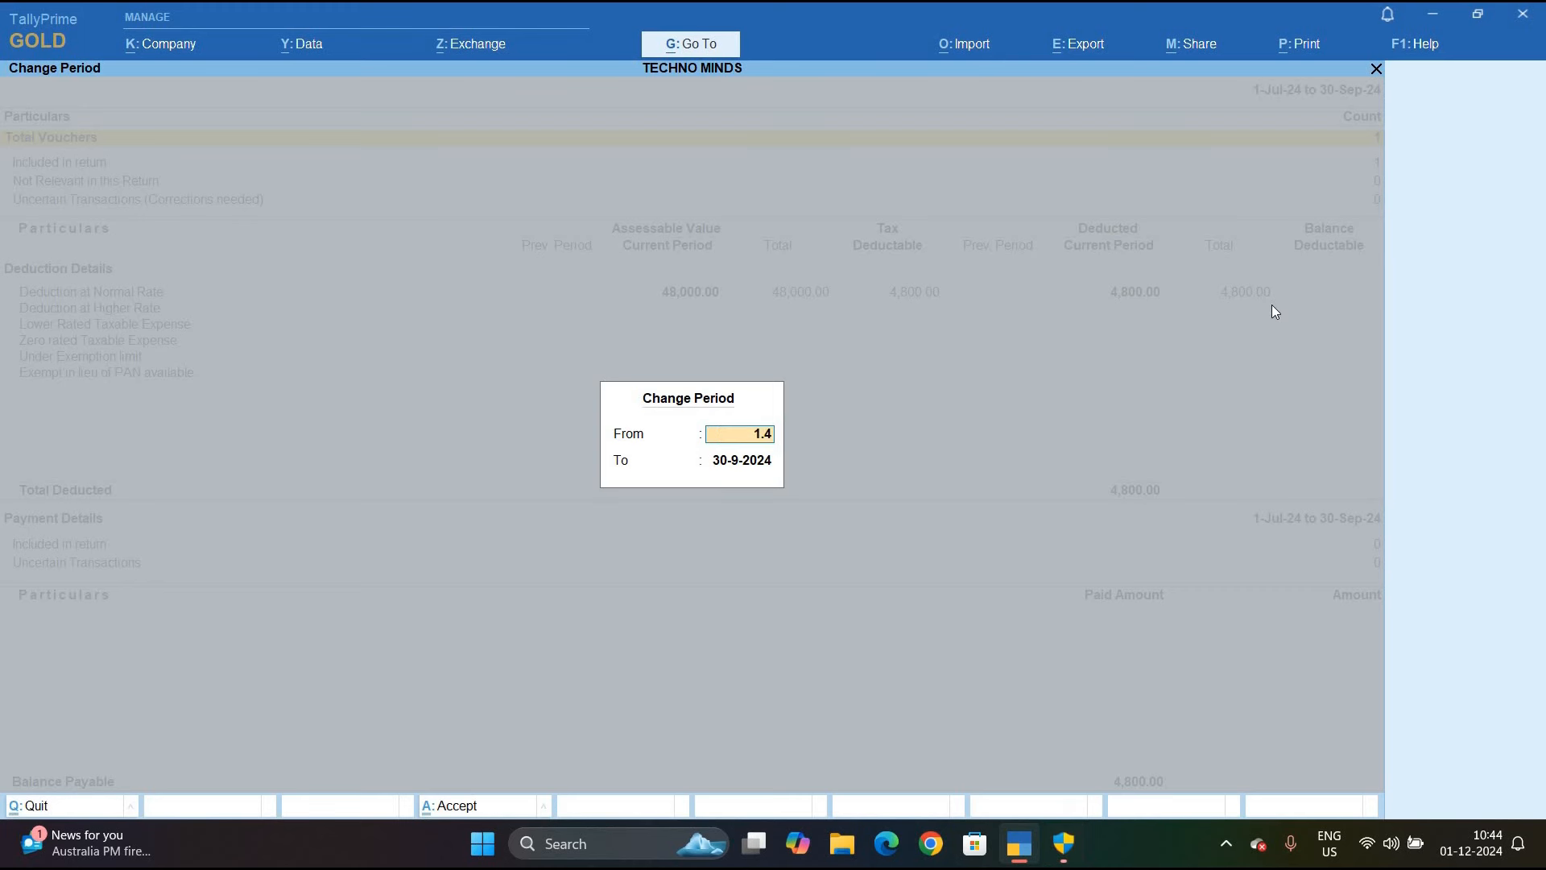
key(Return)
text(3)
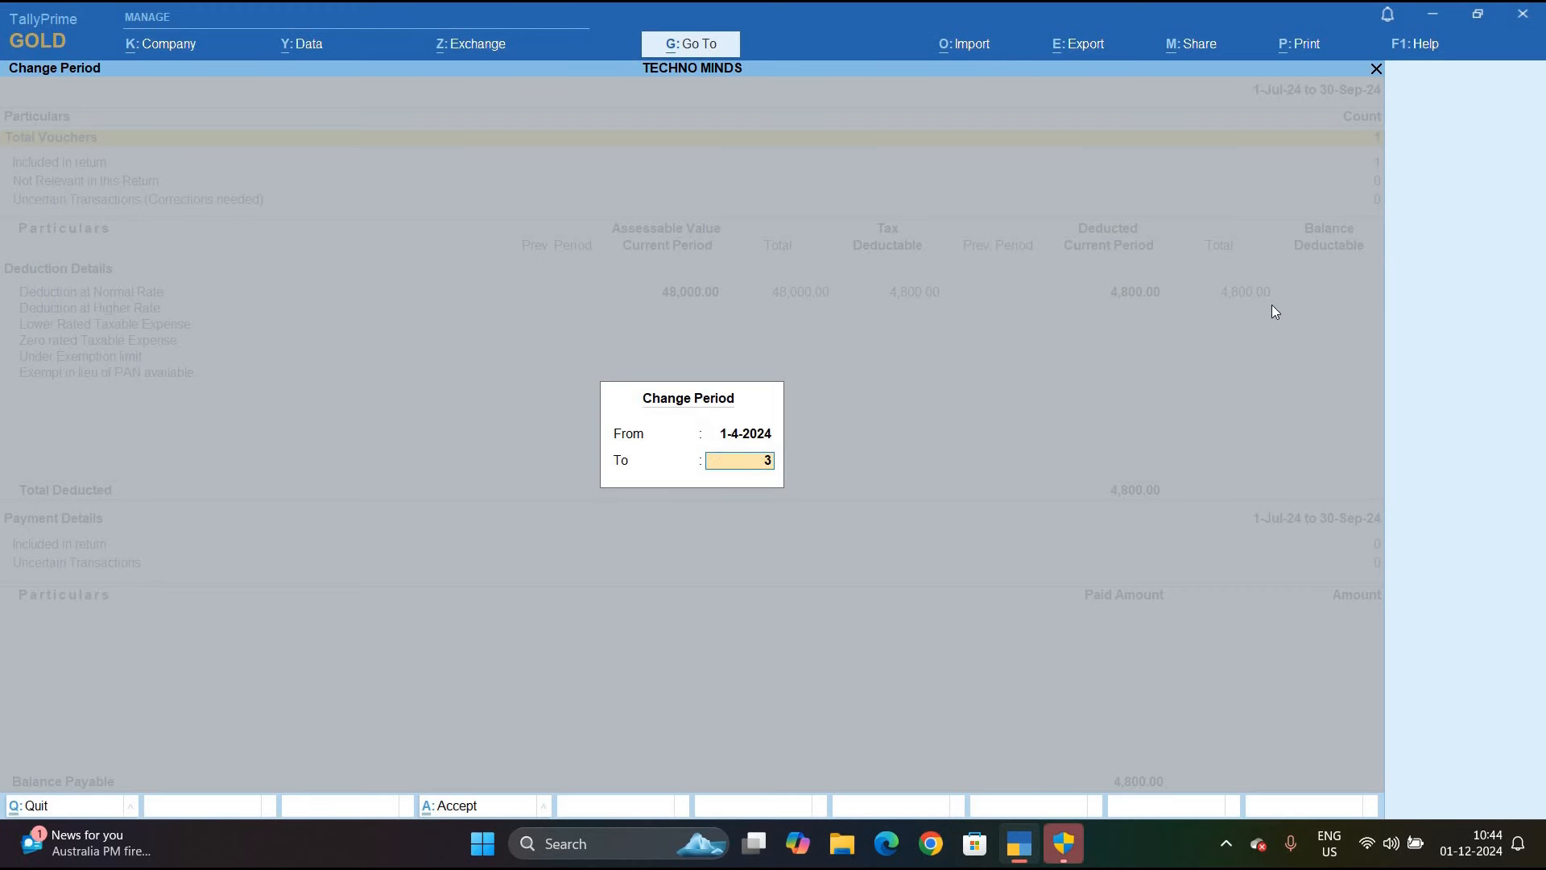
text(1.3)
key(Return)
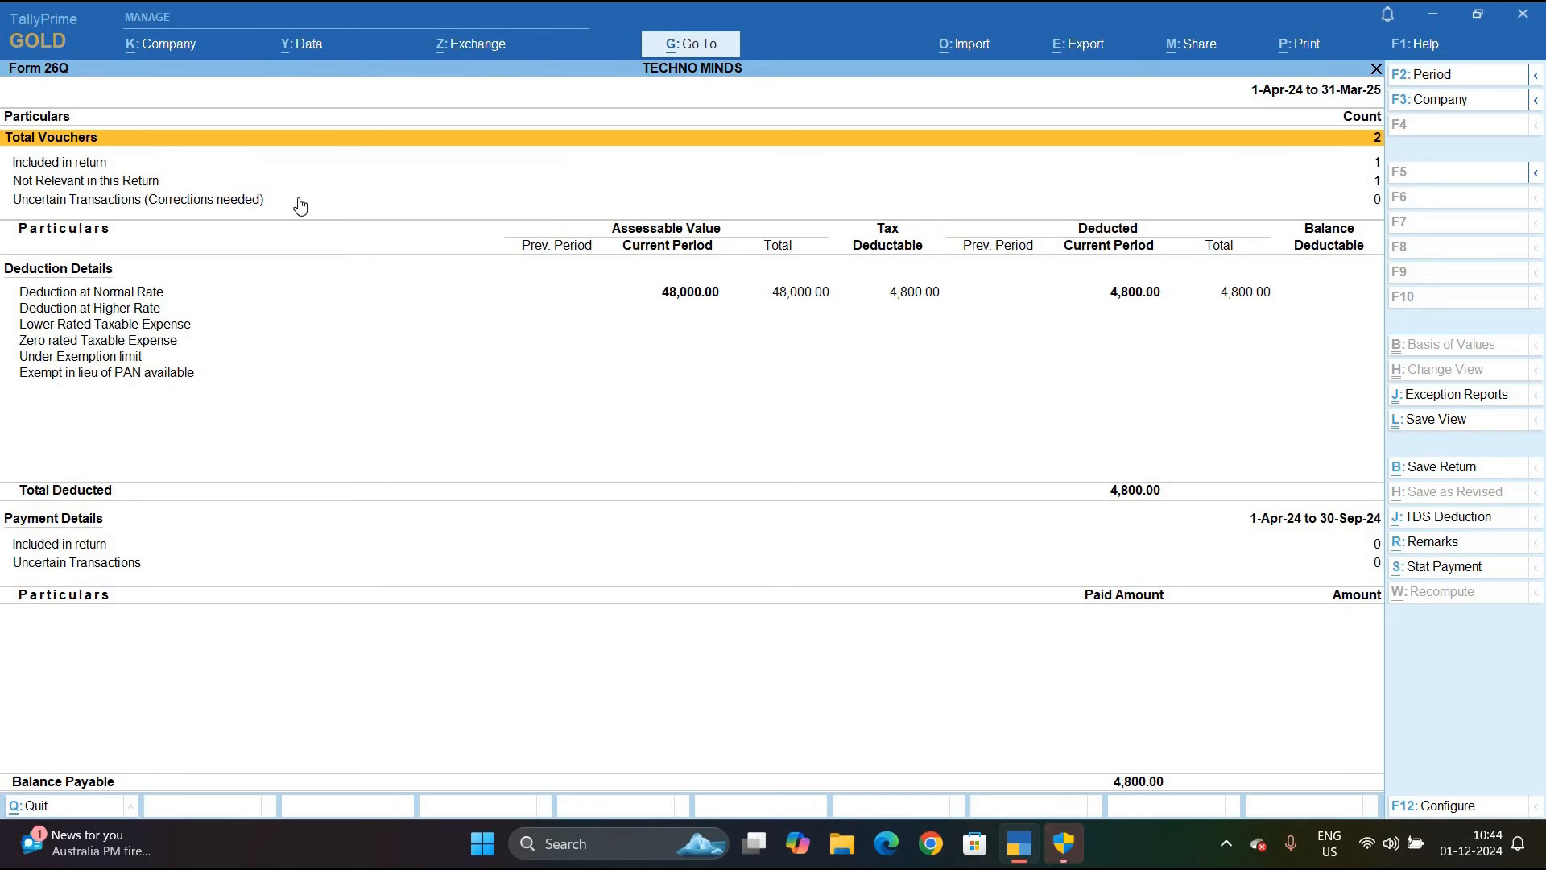
key(ctrl+a)
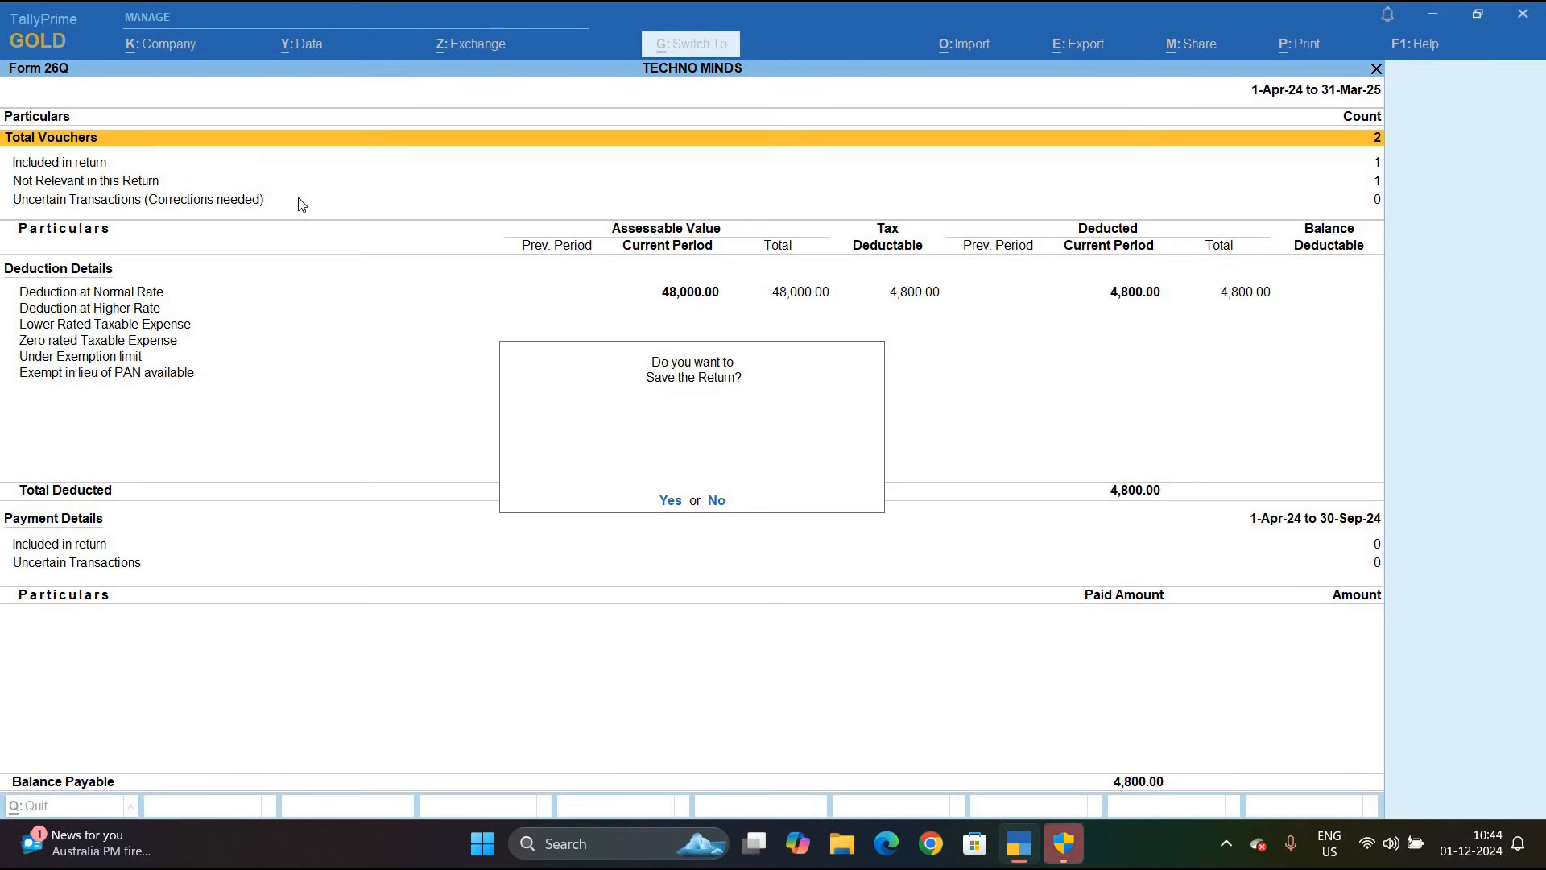
key(Return)
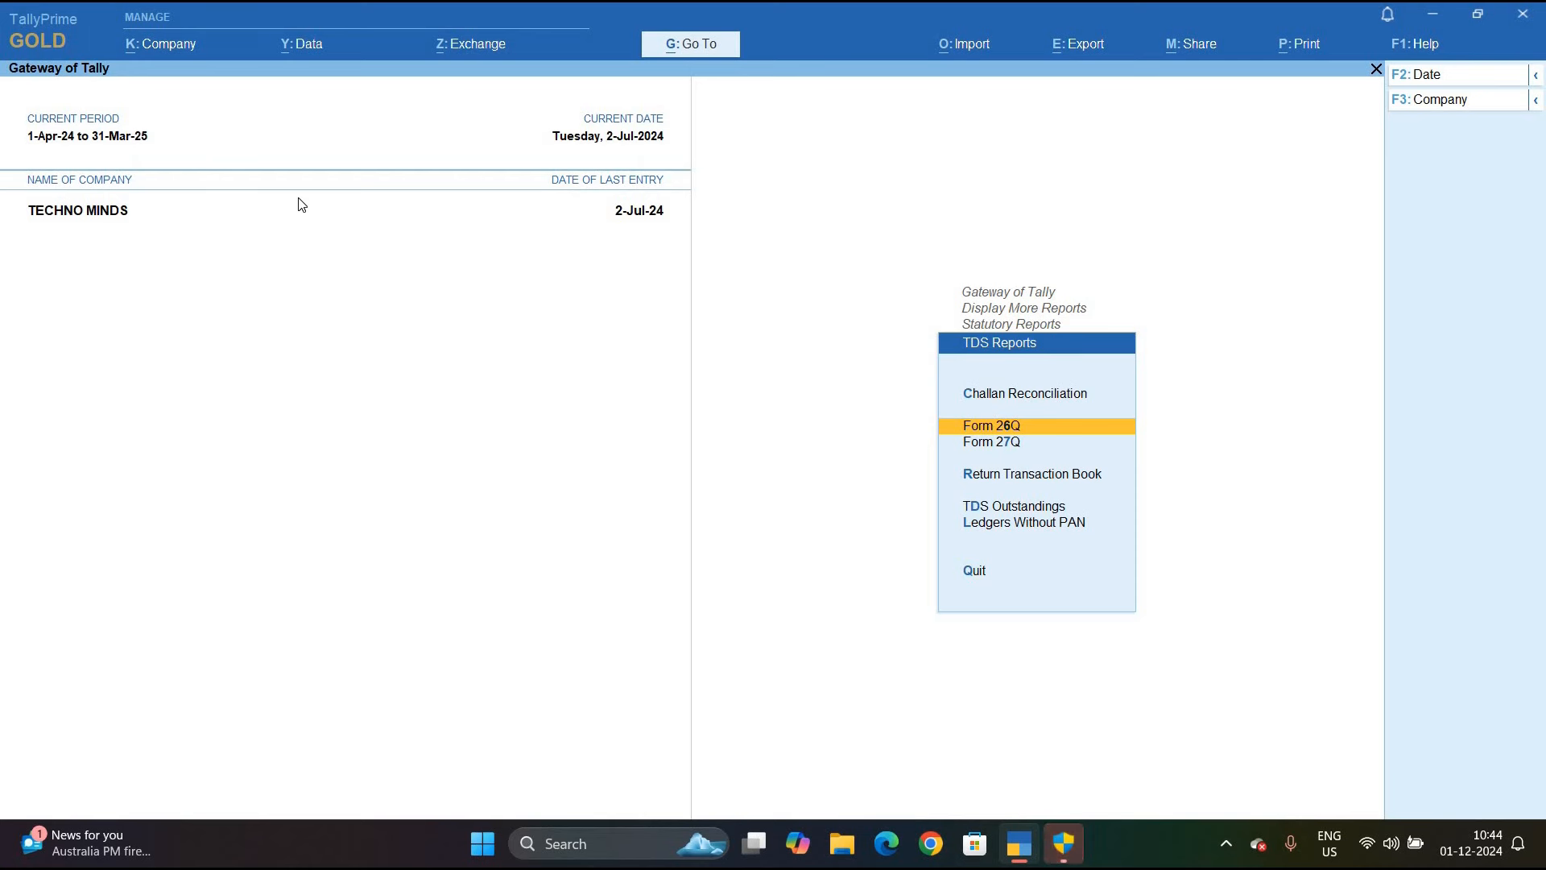
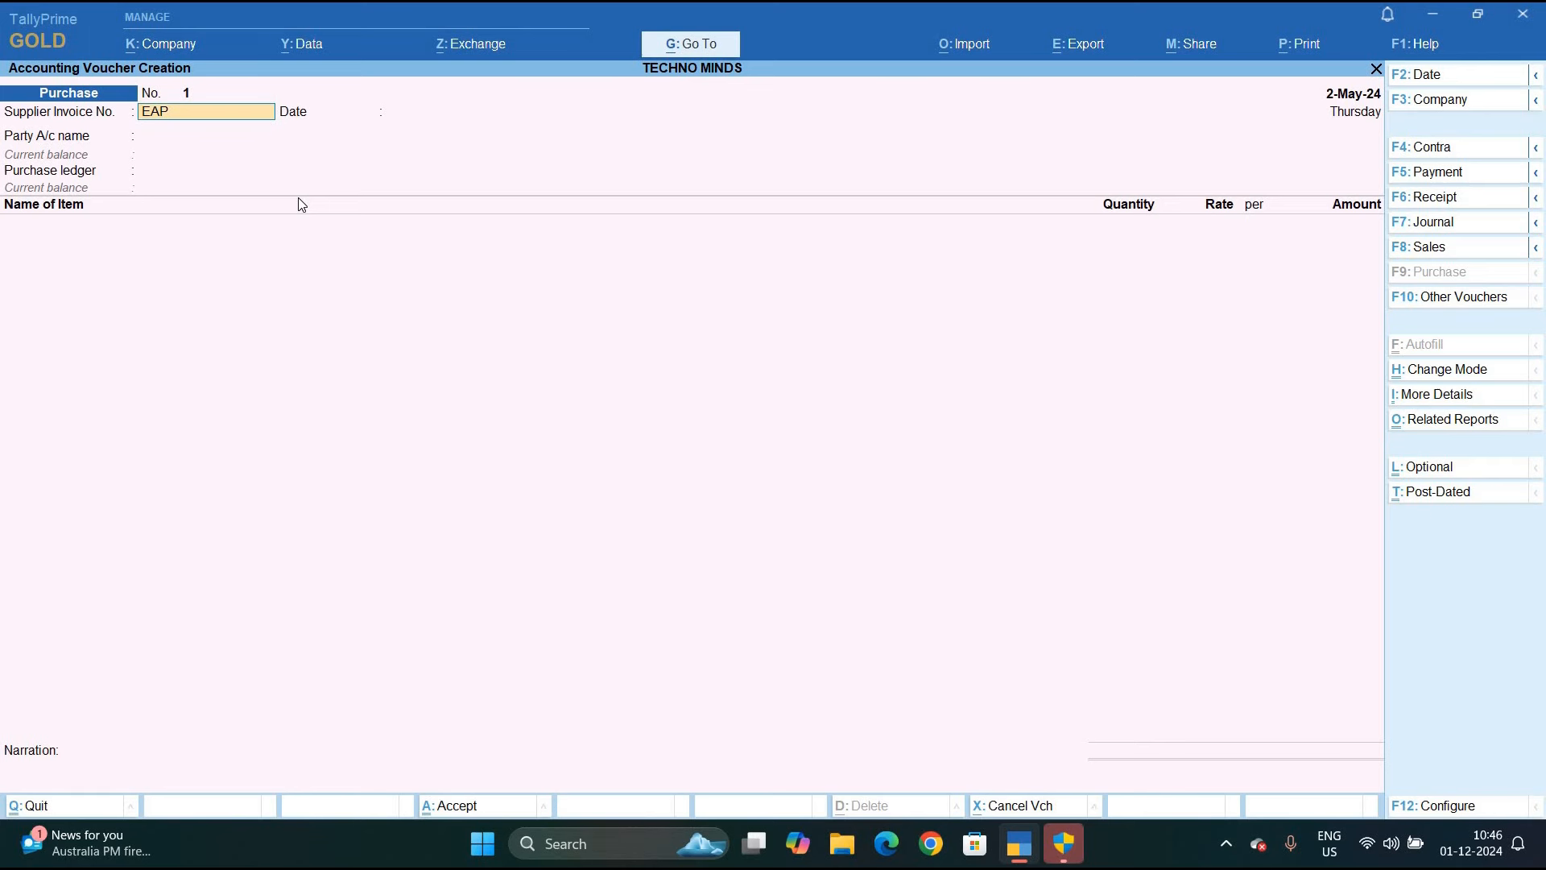
Enter supplier invoice EAP/012 dated 2-May-24 and start creating a new party ledger
text(/012)
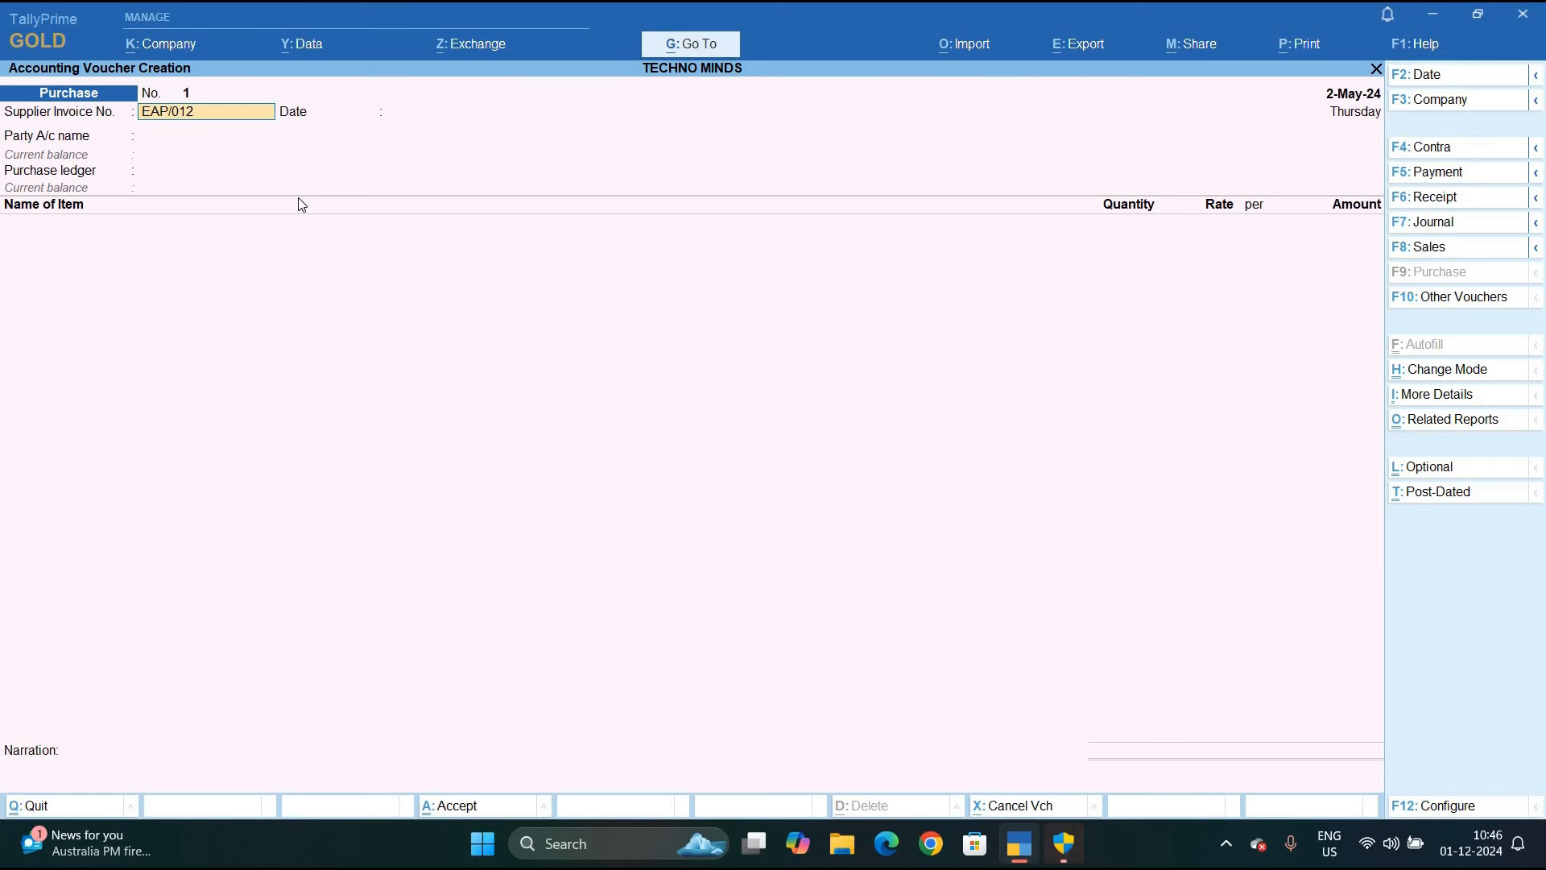
key(Return)
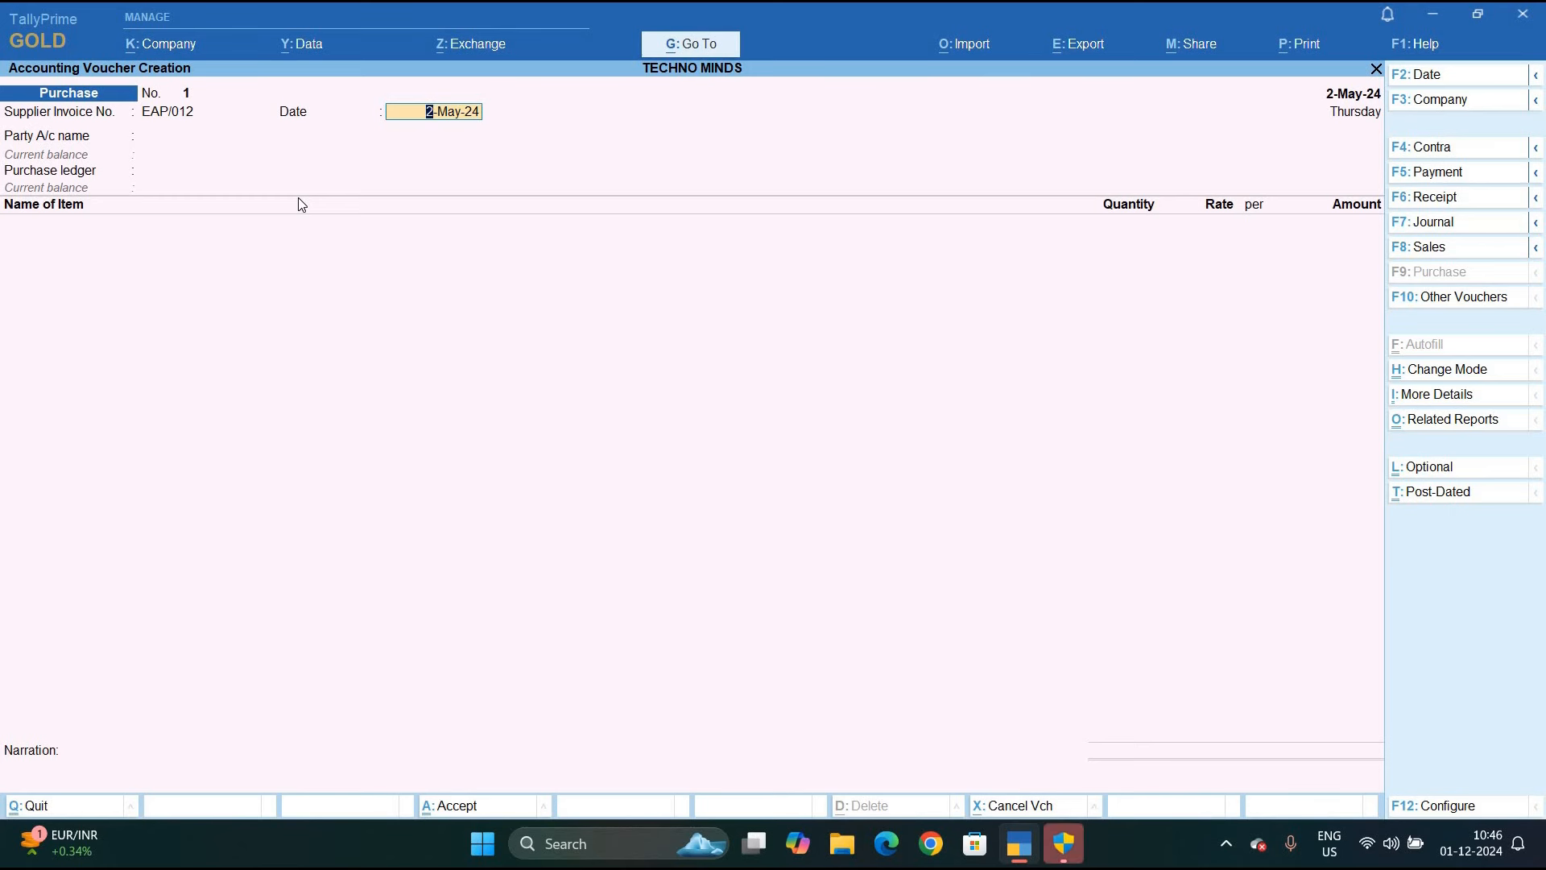
key(Return)
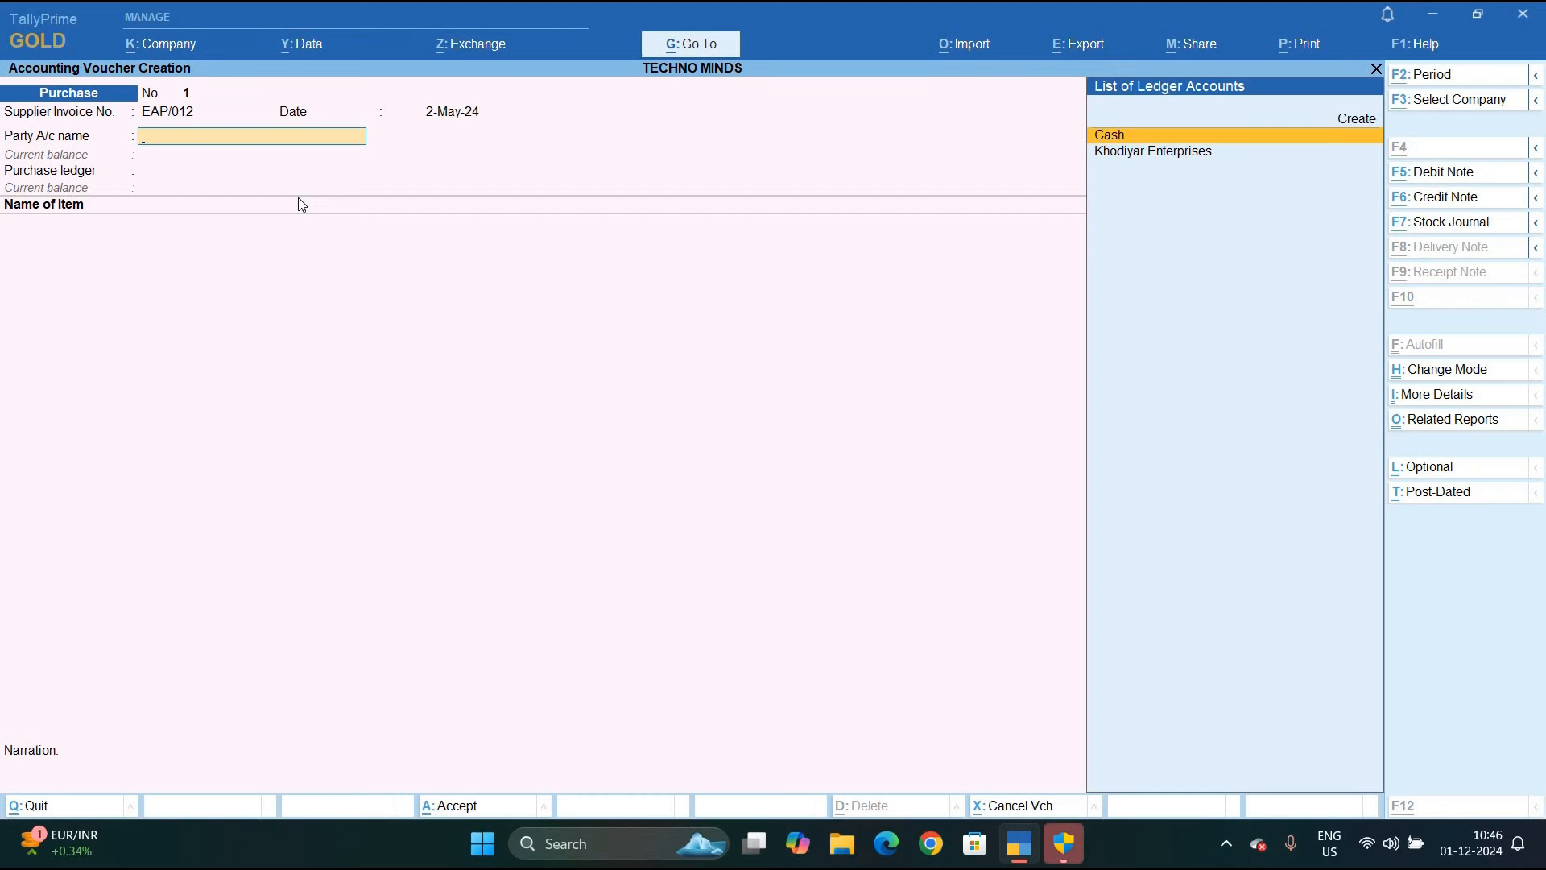
key(alt+c)
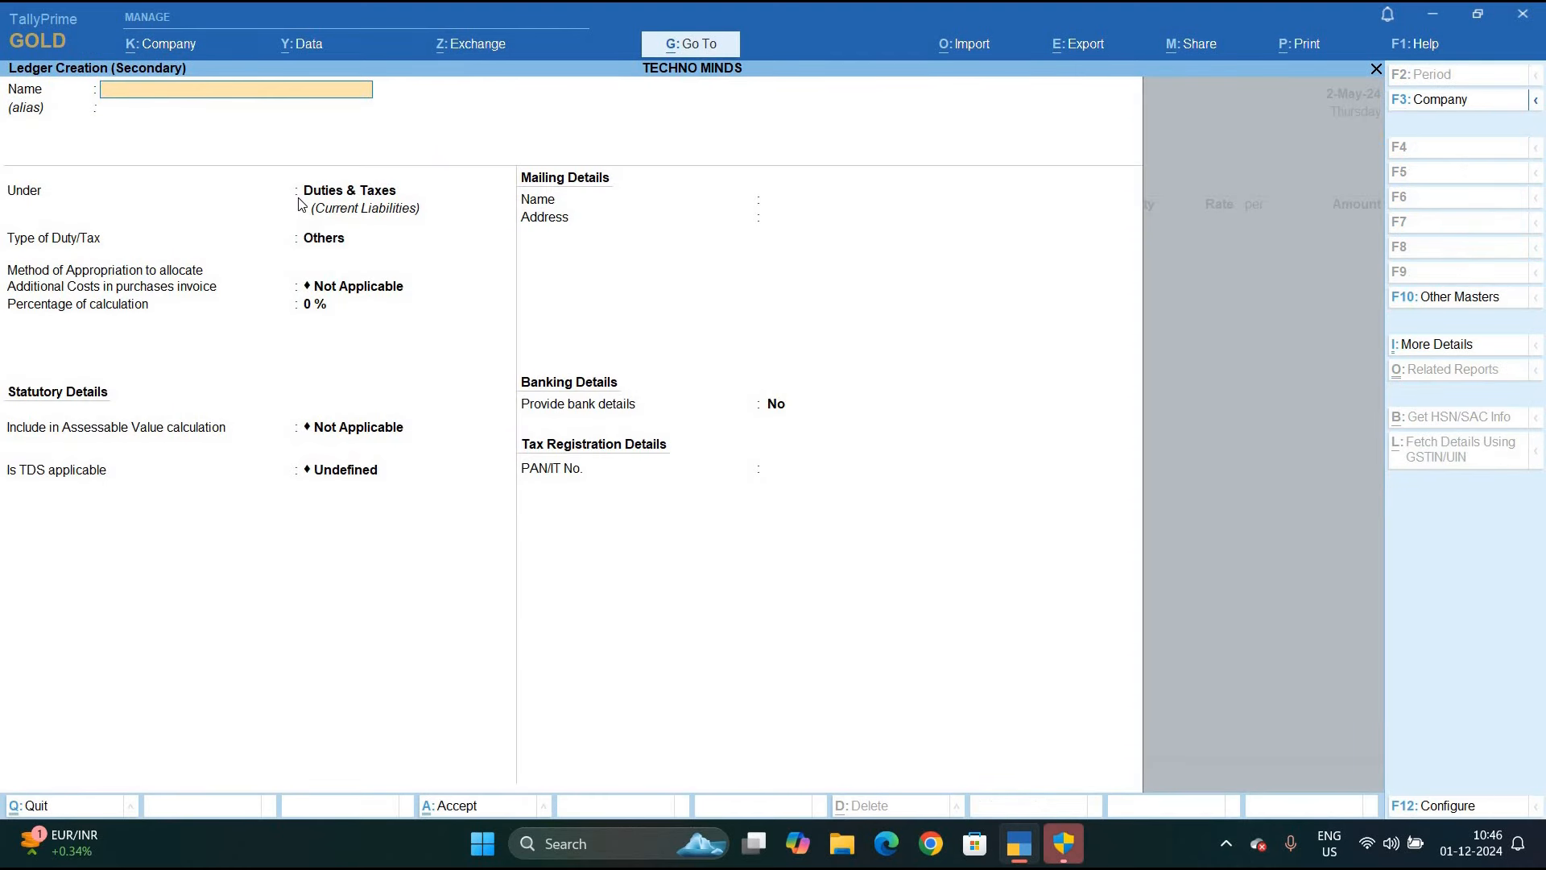
Name the ledger Excel Advertising Services Pvt. Ltd. under Sundry Creditors, with credit-days checking on
text(Excel Advertising Services Pvt. Ltd.)
key(Return)
key(Return)
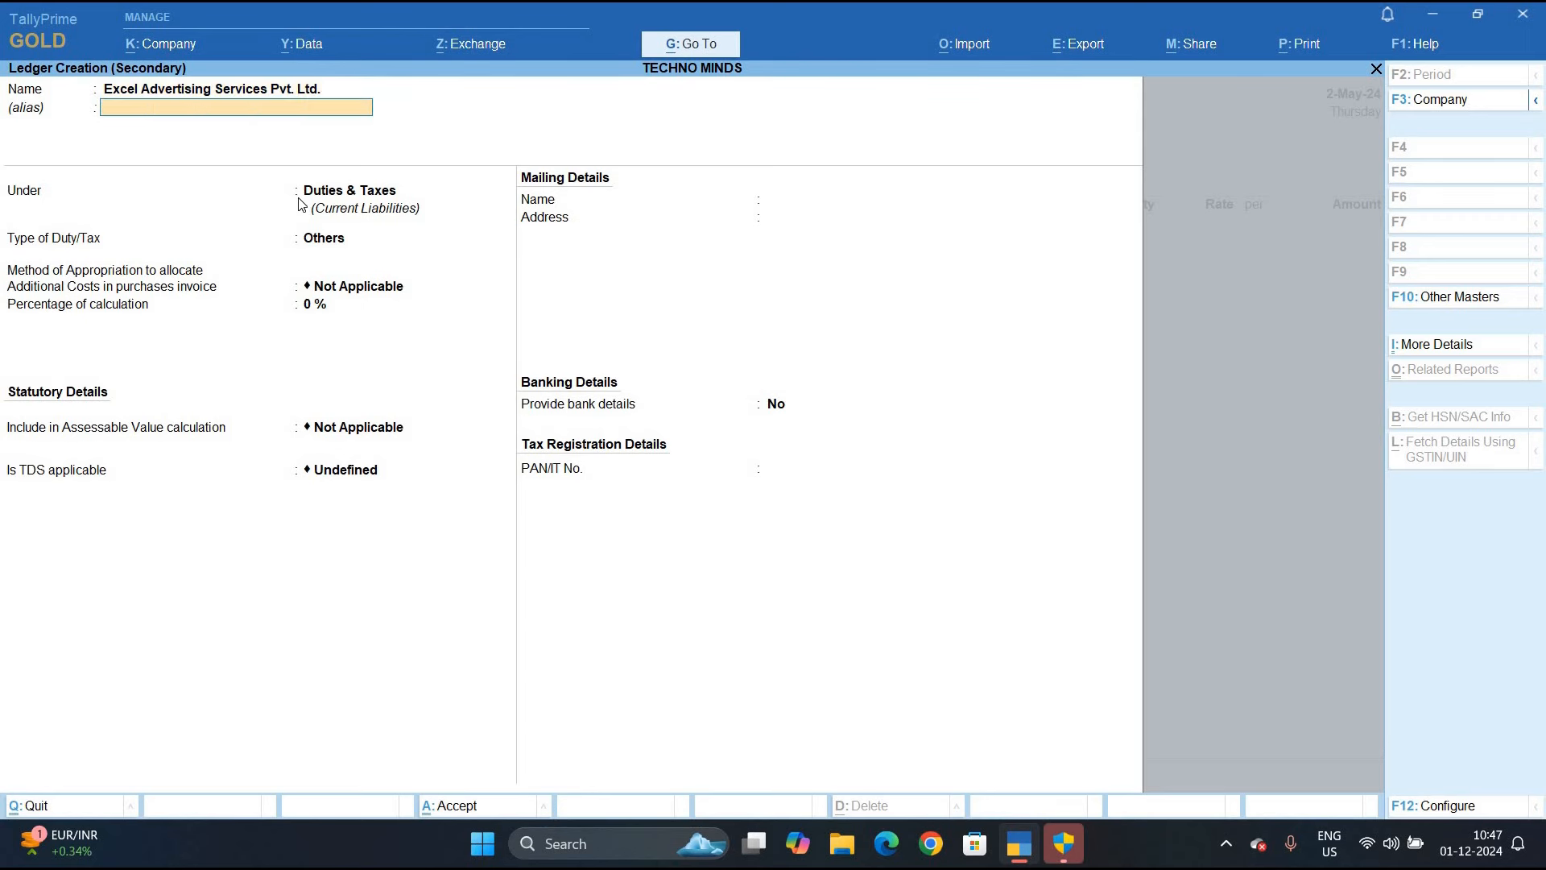
text(S)
key(Down)
key(Down)
key(Down)
key(Down)
key(Up)
key(Return)
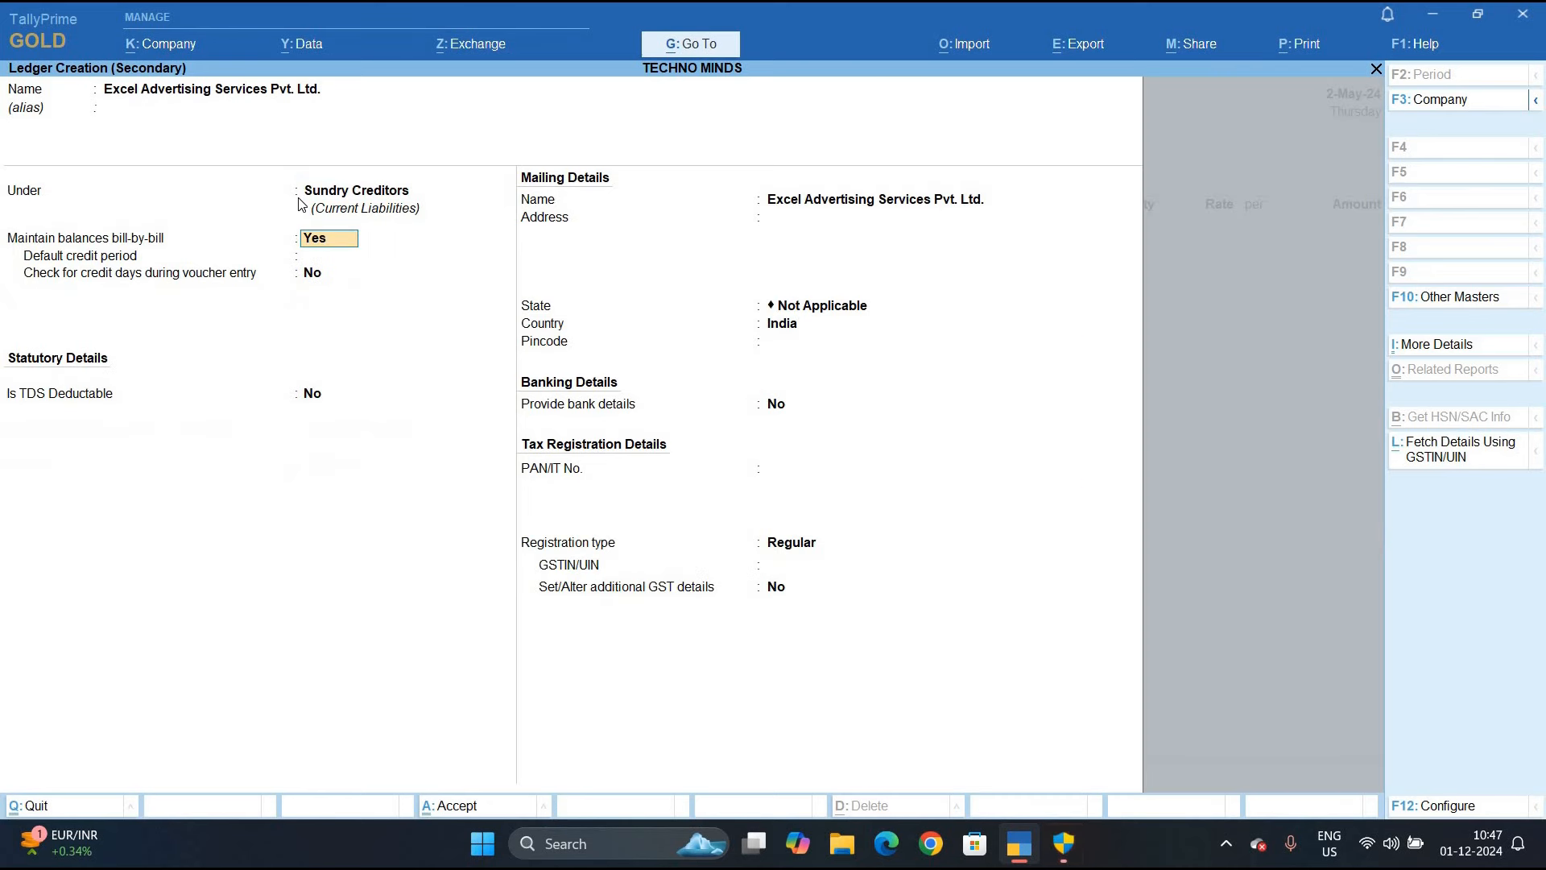
key(Return)
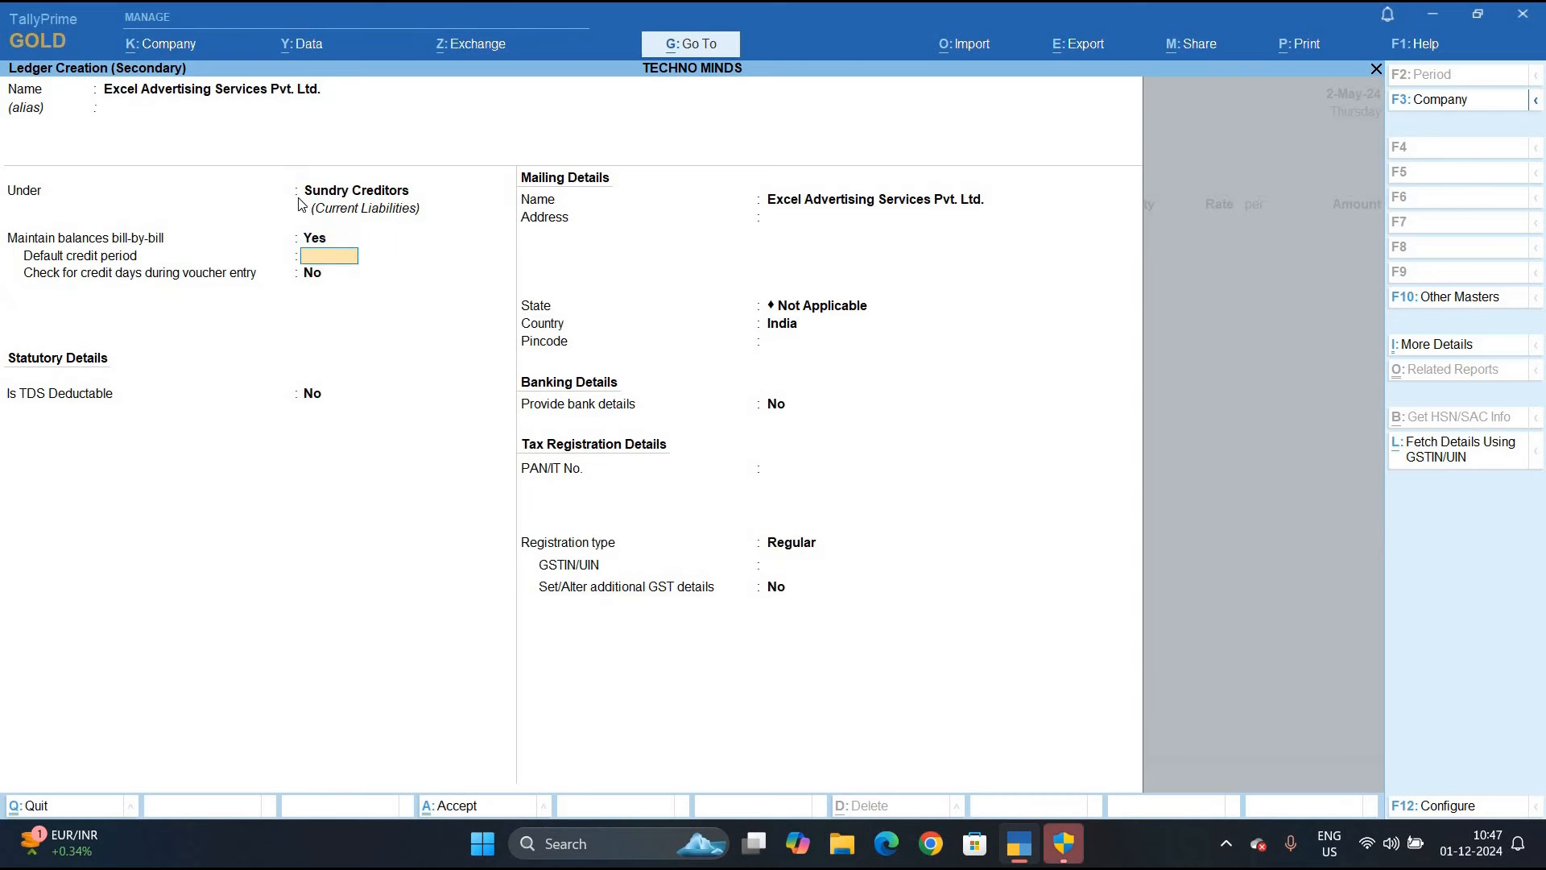
key(Return)
key(y)
key(Return)
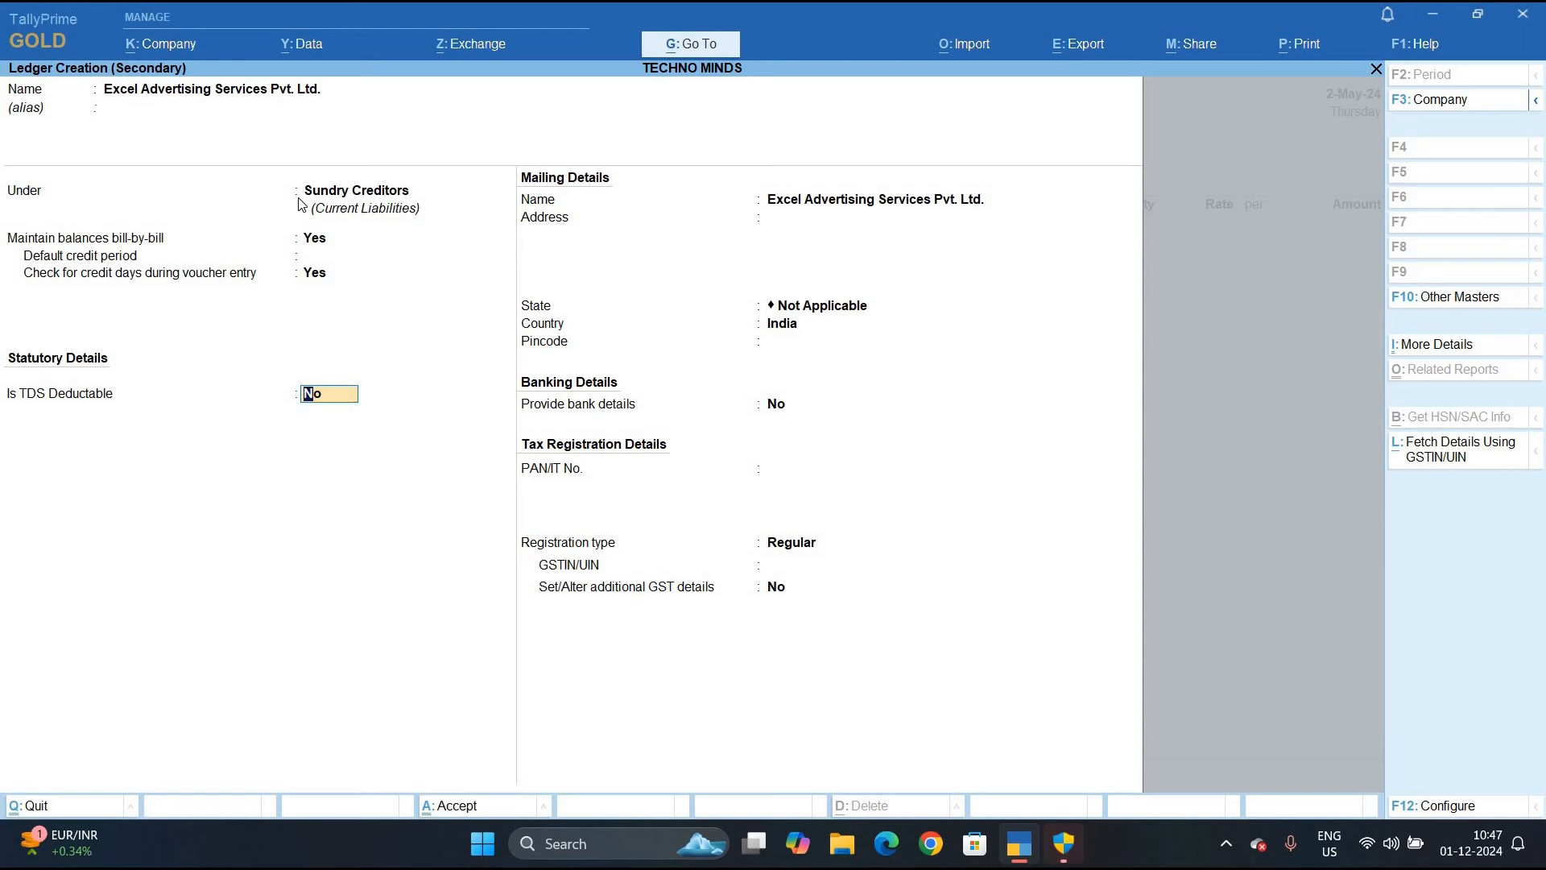
Make the ledger TDS deductible as Company - Resident, deducting in the same voucher, country India
key(y)
key(Return)
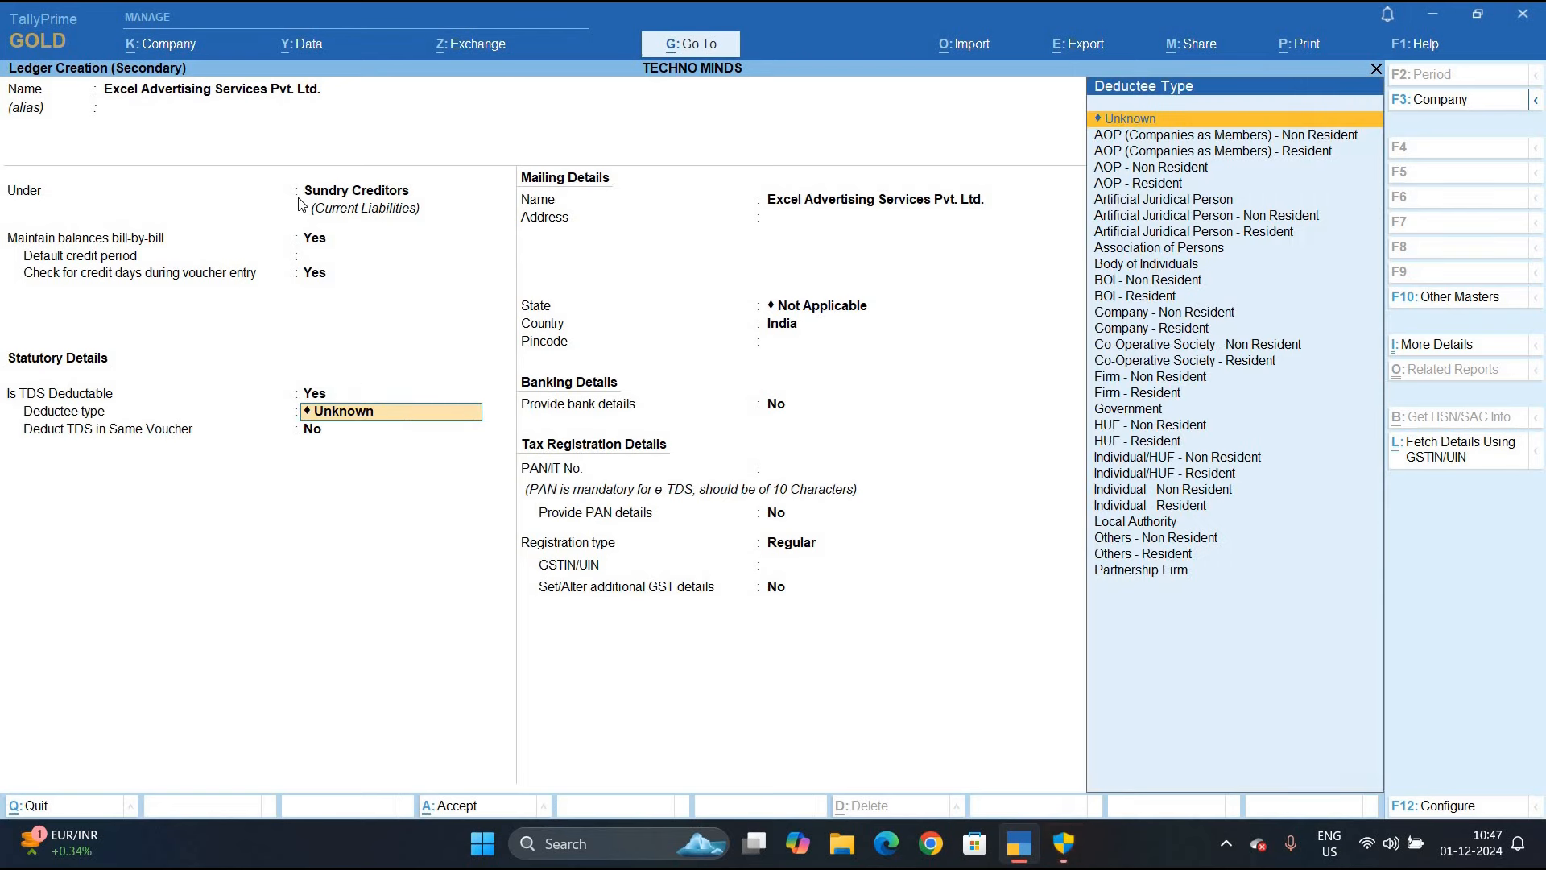
text(C)
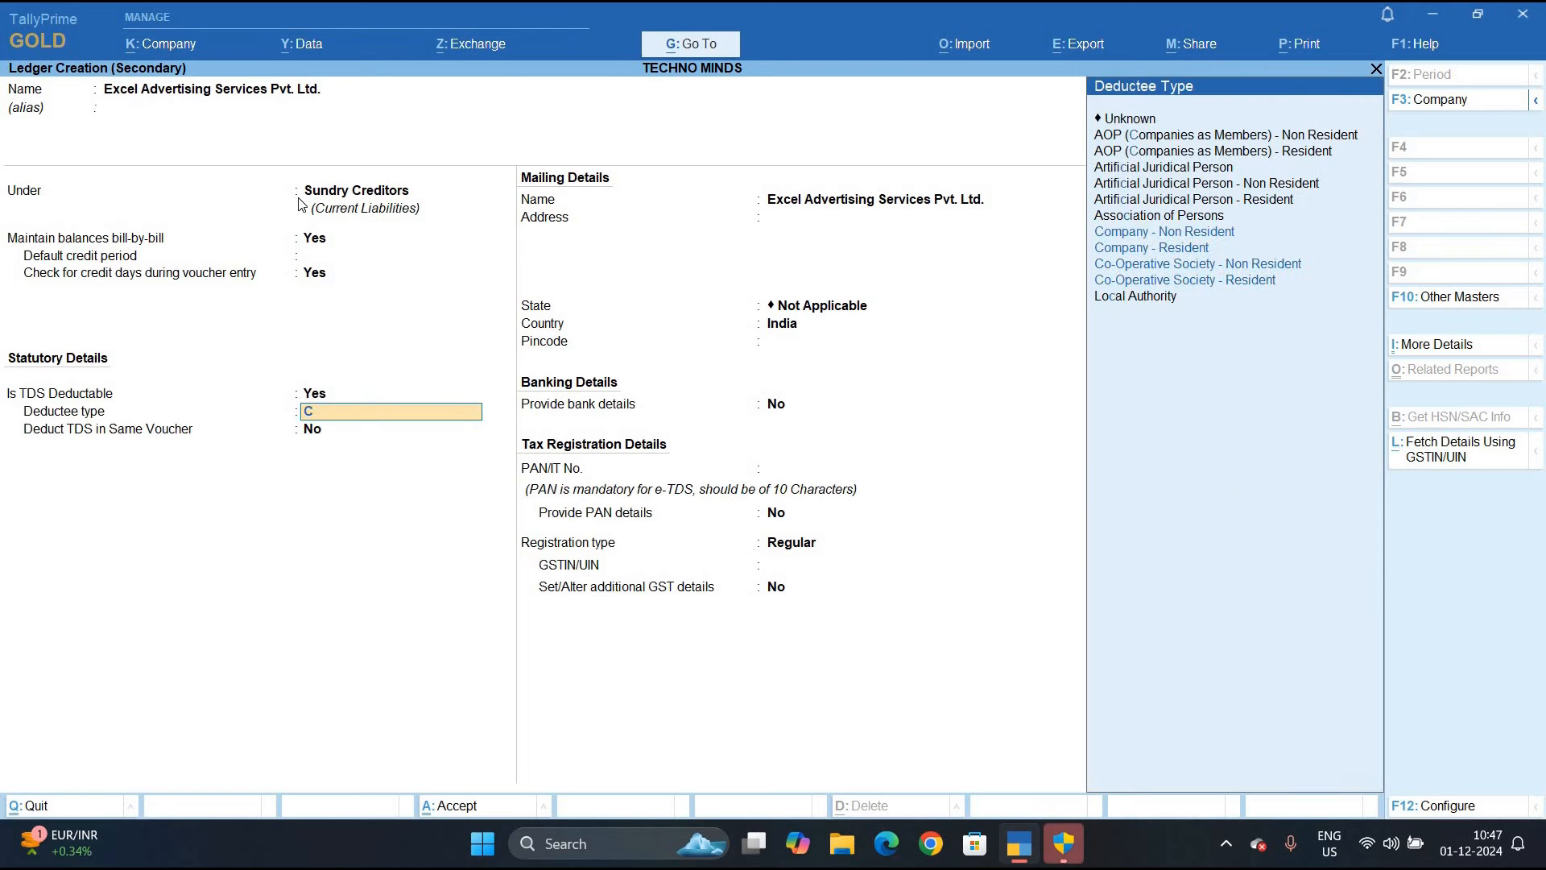
key(Down)
key(Down)
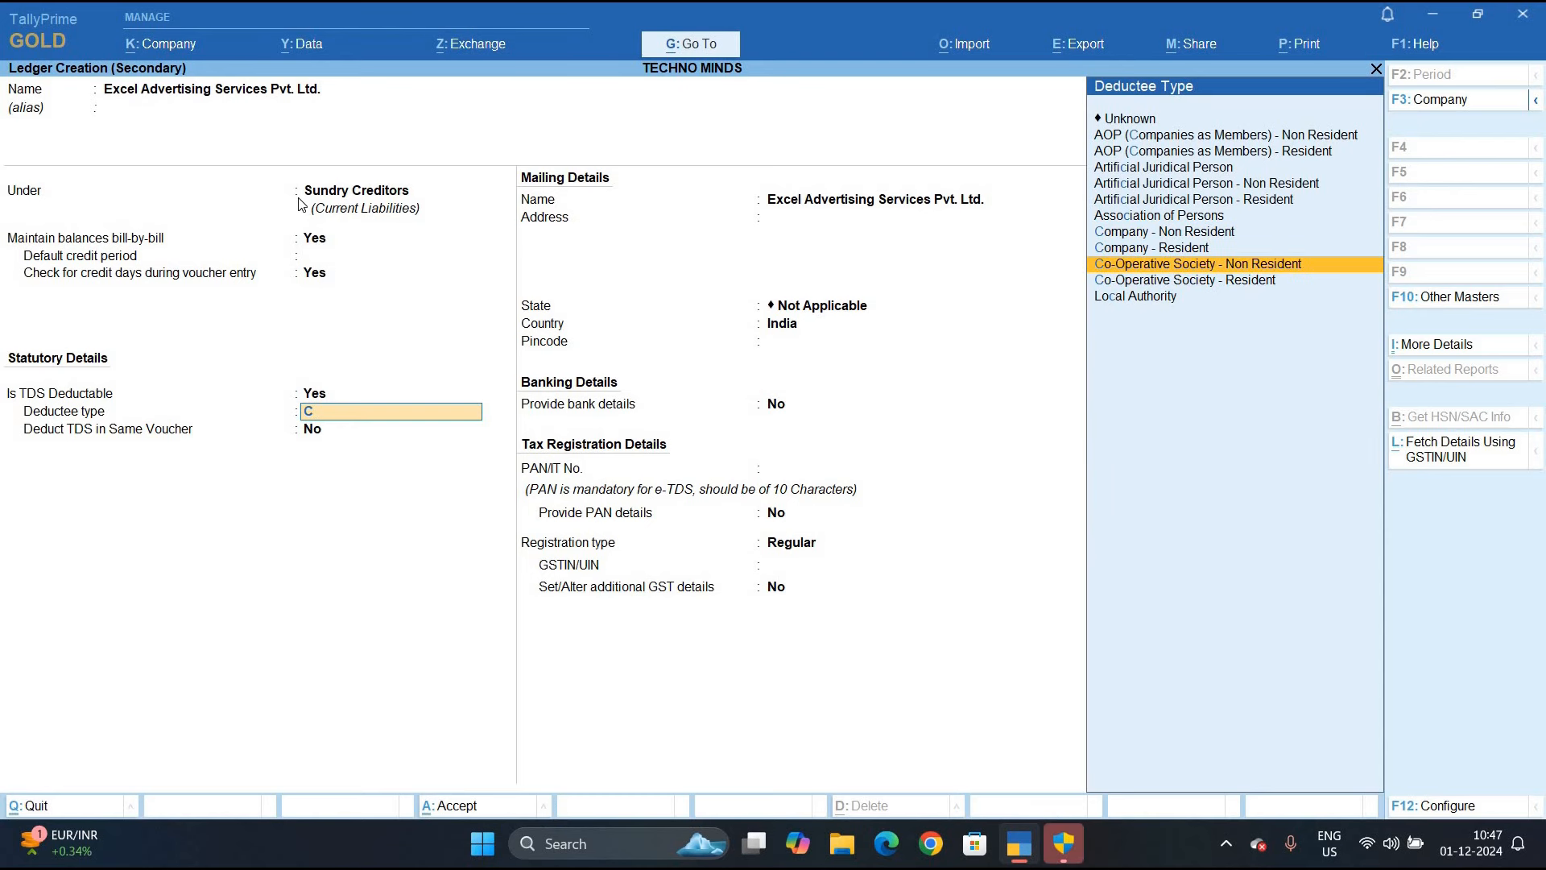
key(Up)
key(Return)
key(y)
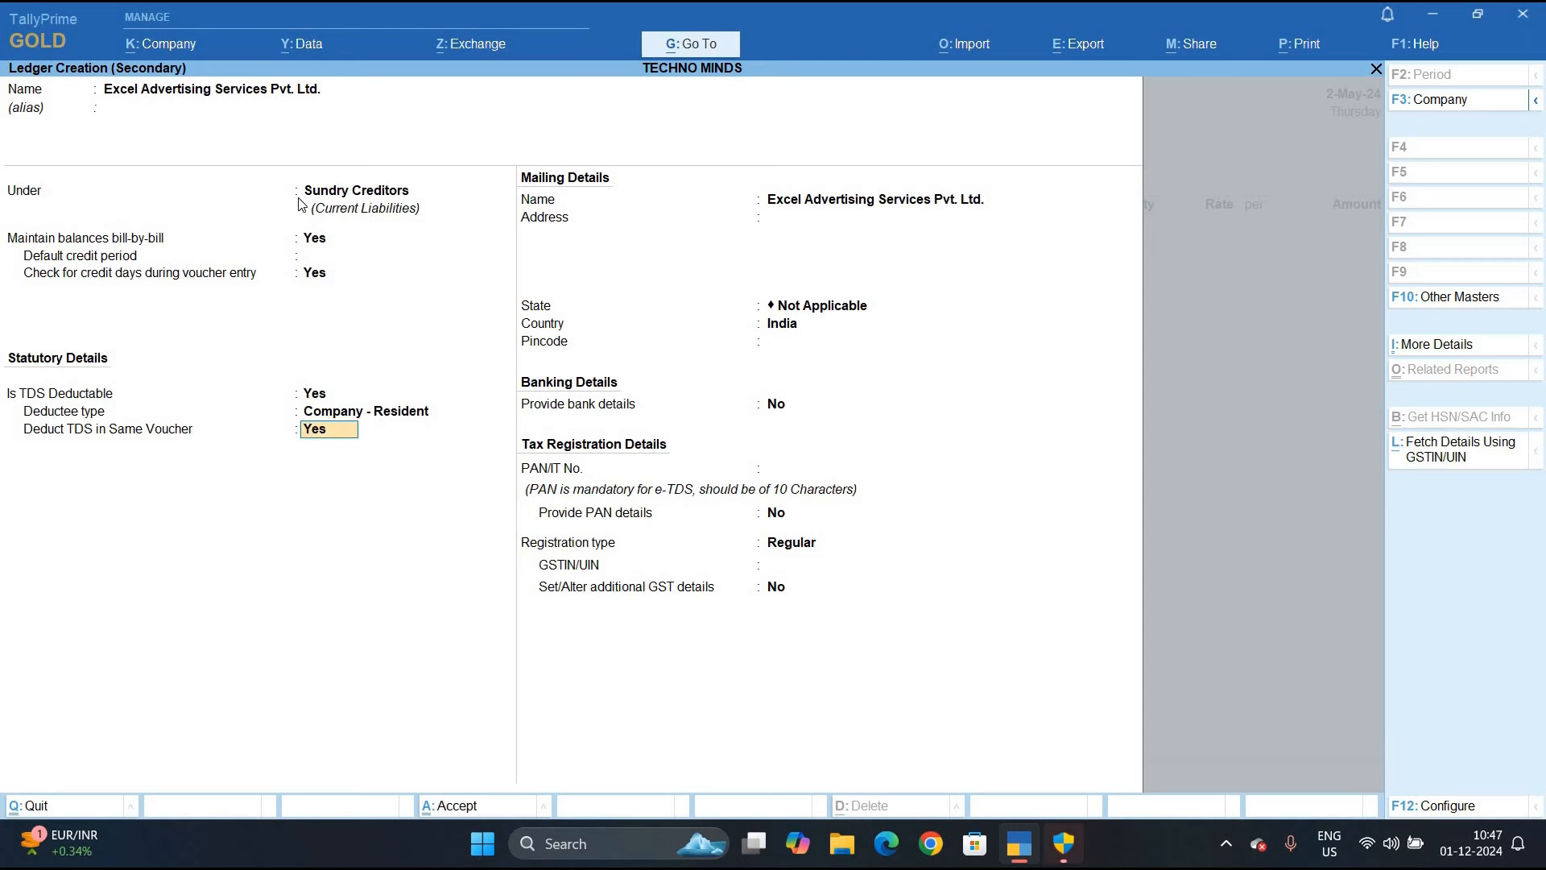
key(Return)
key(Return)
key(Return)
key(Return)
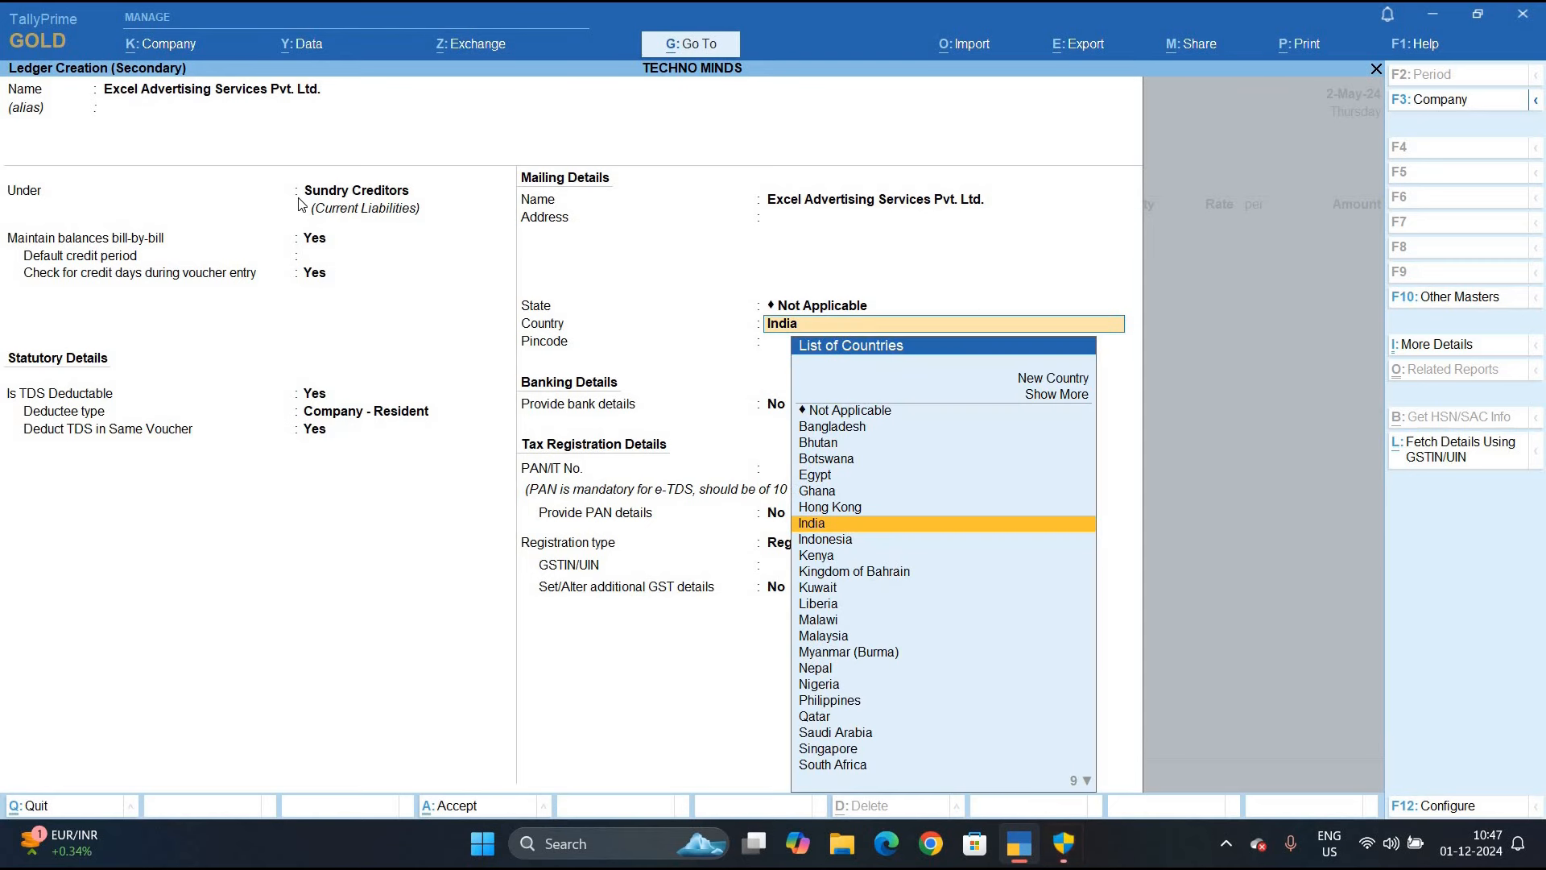
key(Return)
key(Return)
key(Return)
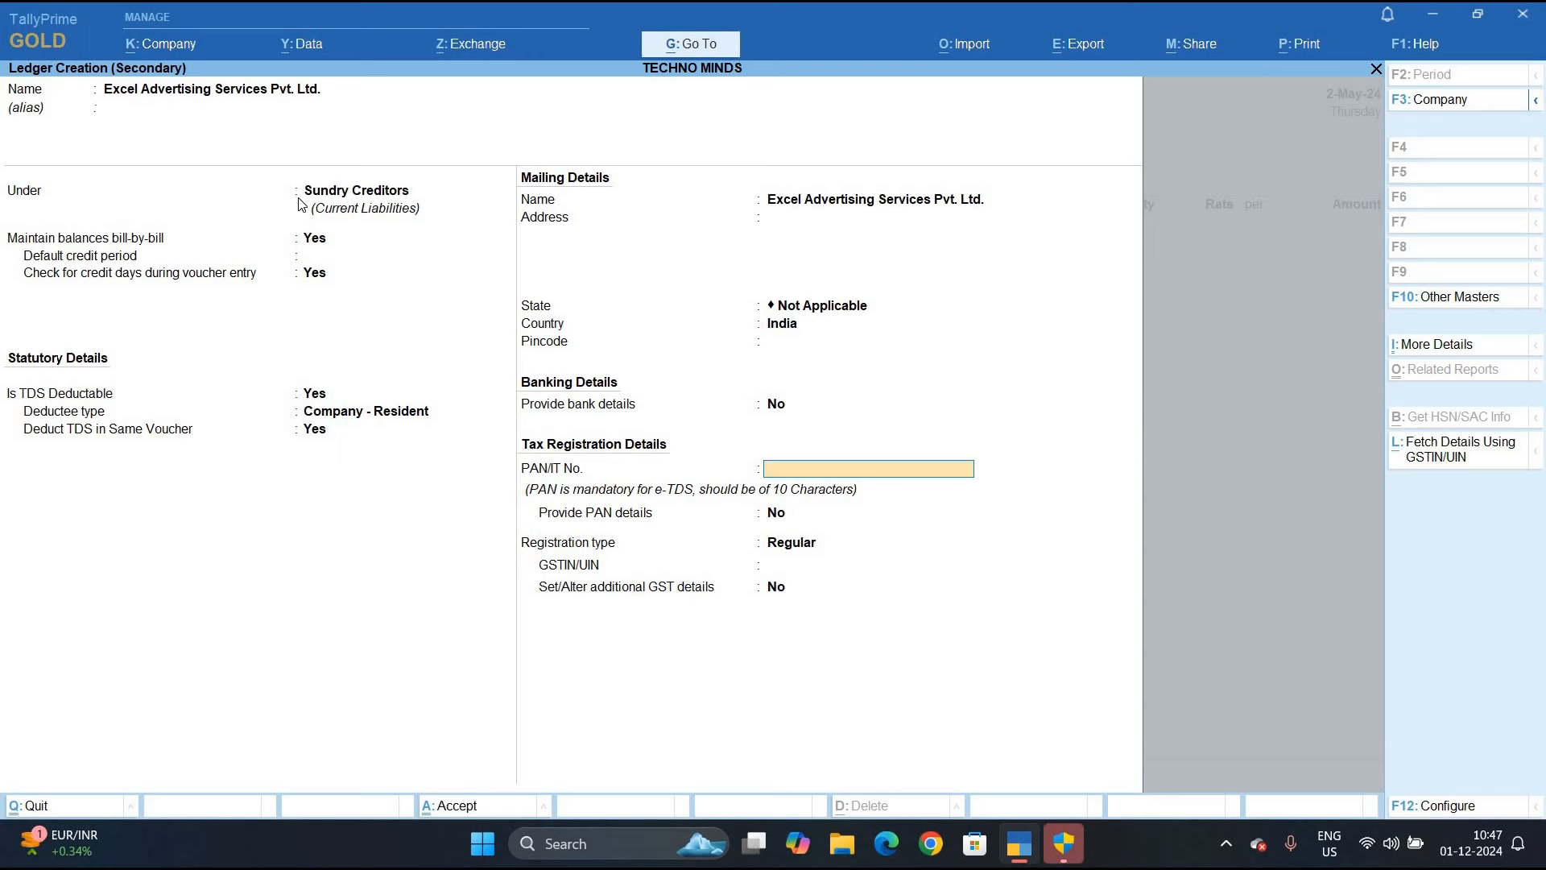
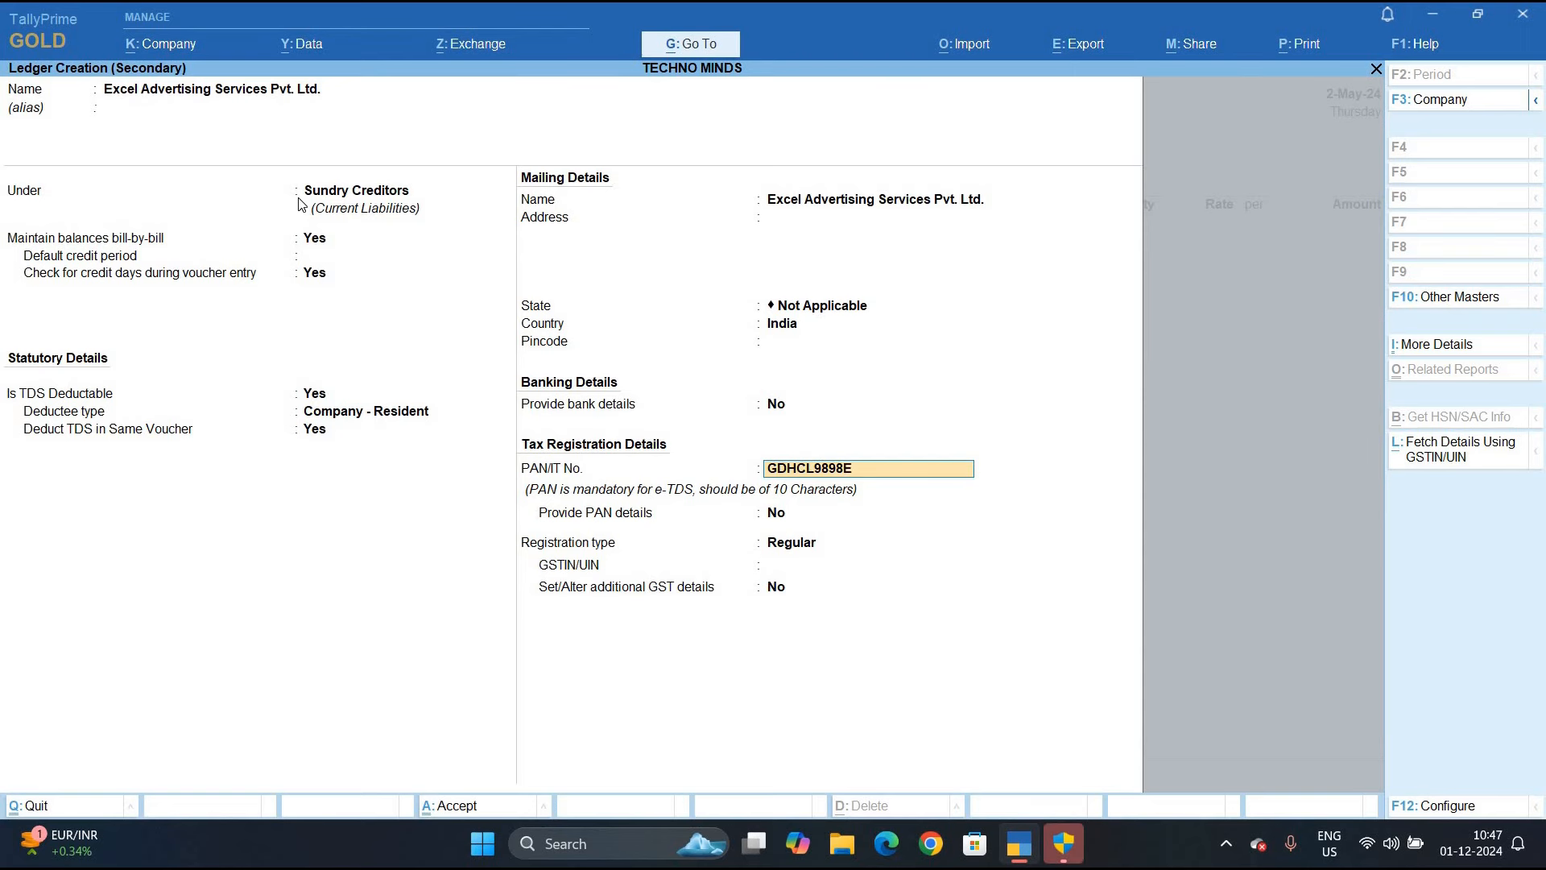
key(Return)
key(Return)
key(BackSpace)
key(y)
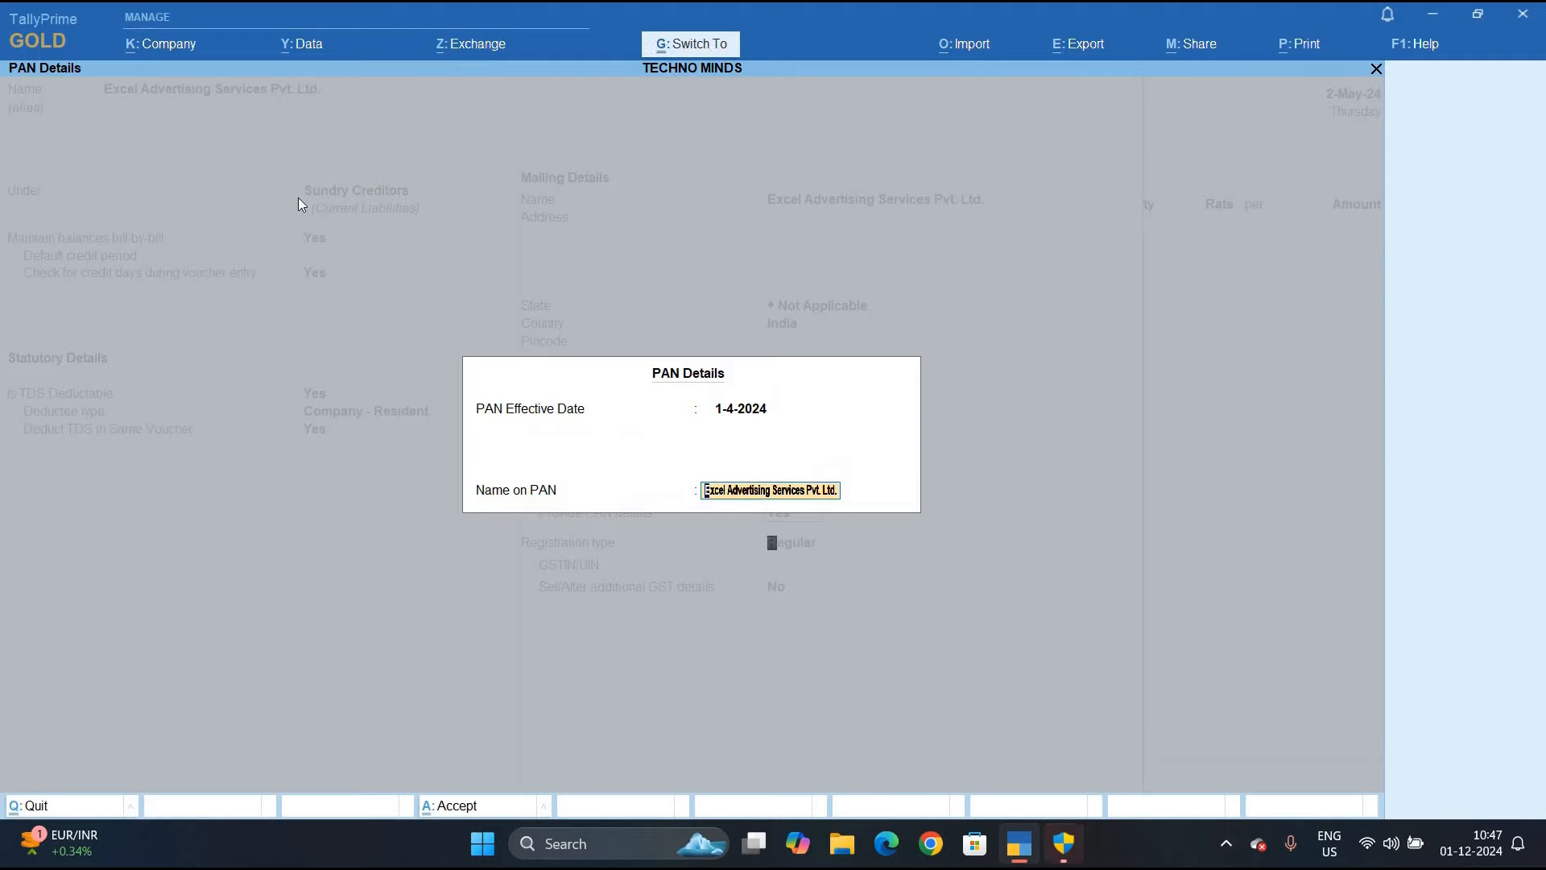
key(Return)
key(Up)
key(Up)
key(Return)
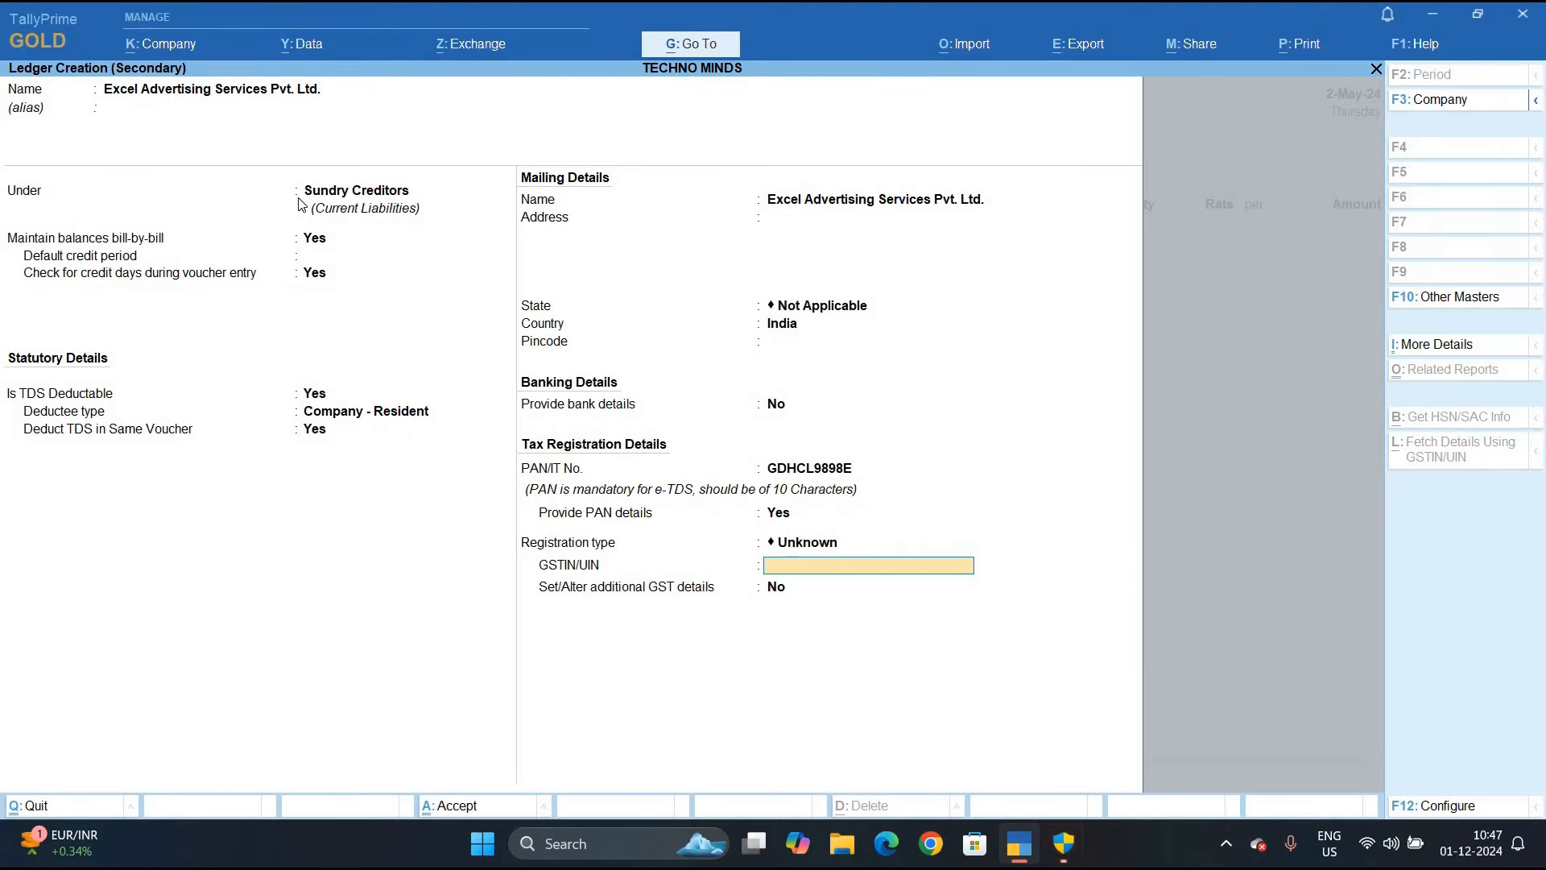
key(ctrl+a)
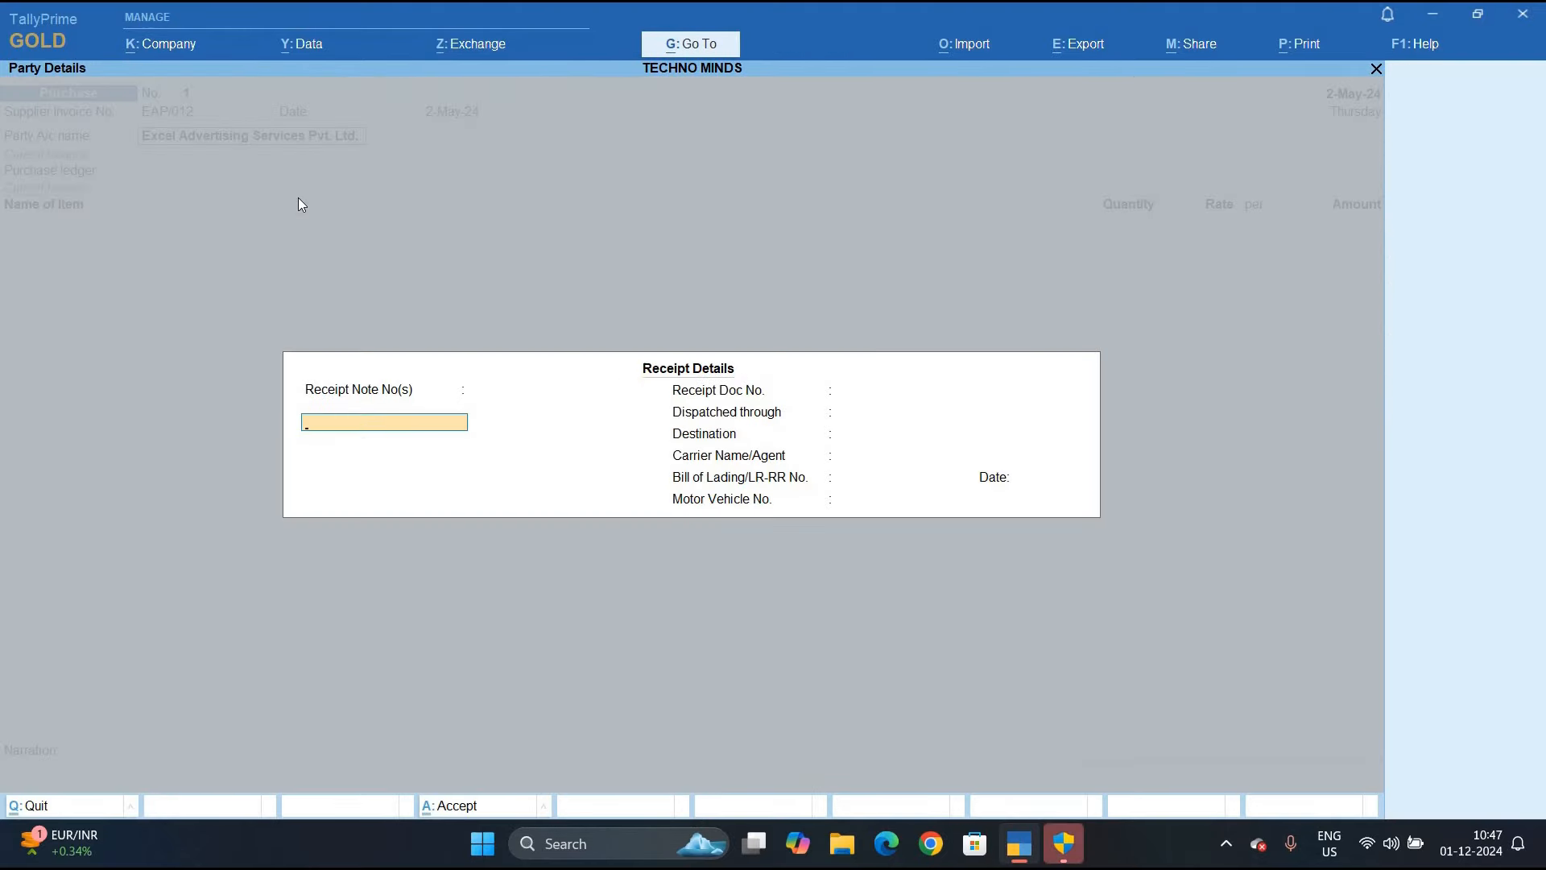
Switch the purchase voucher to Accounting Invoice mode and advance to the Particulars
key(ctrl+a)
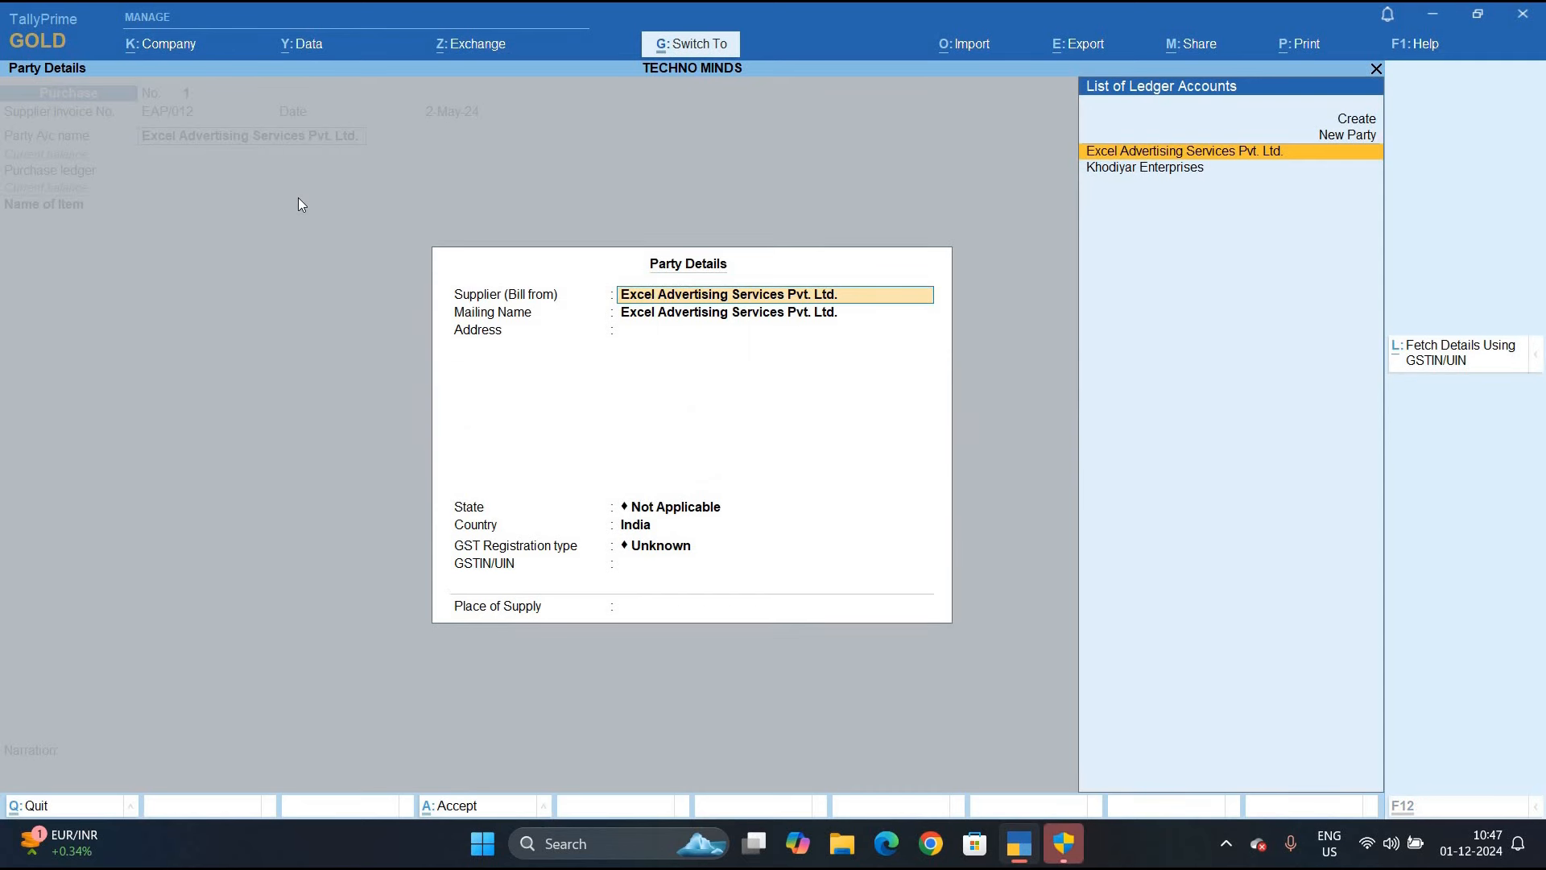
key(ctrl+a)
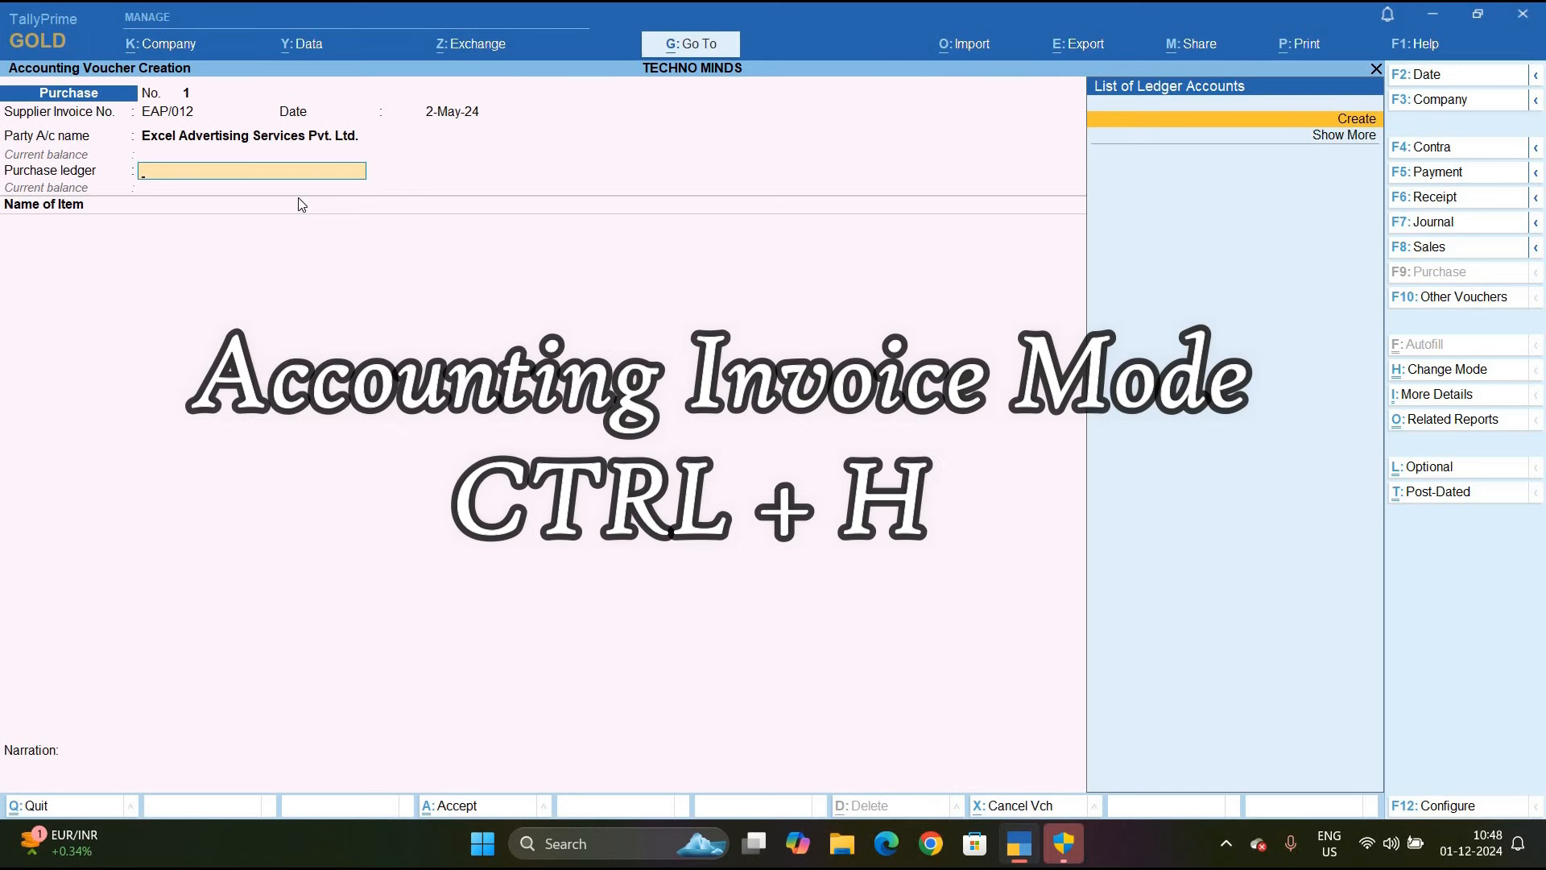
key(ctrl+h)
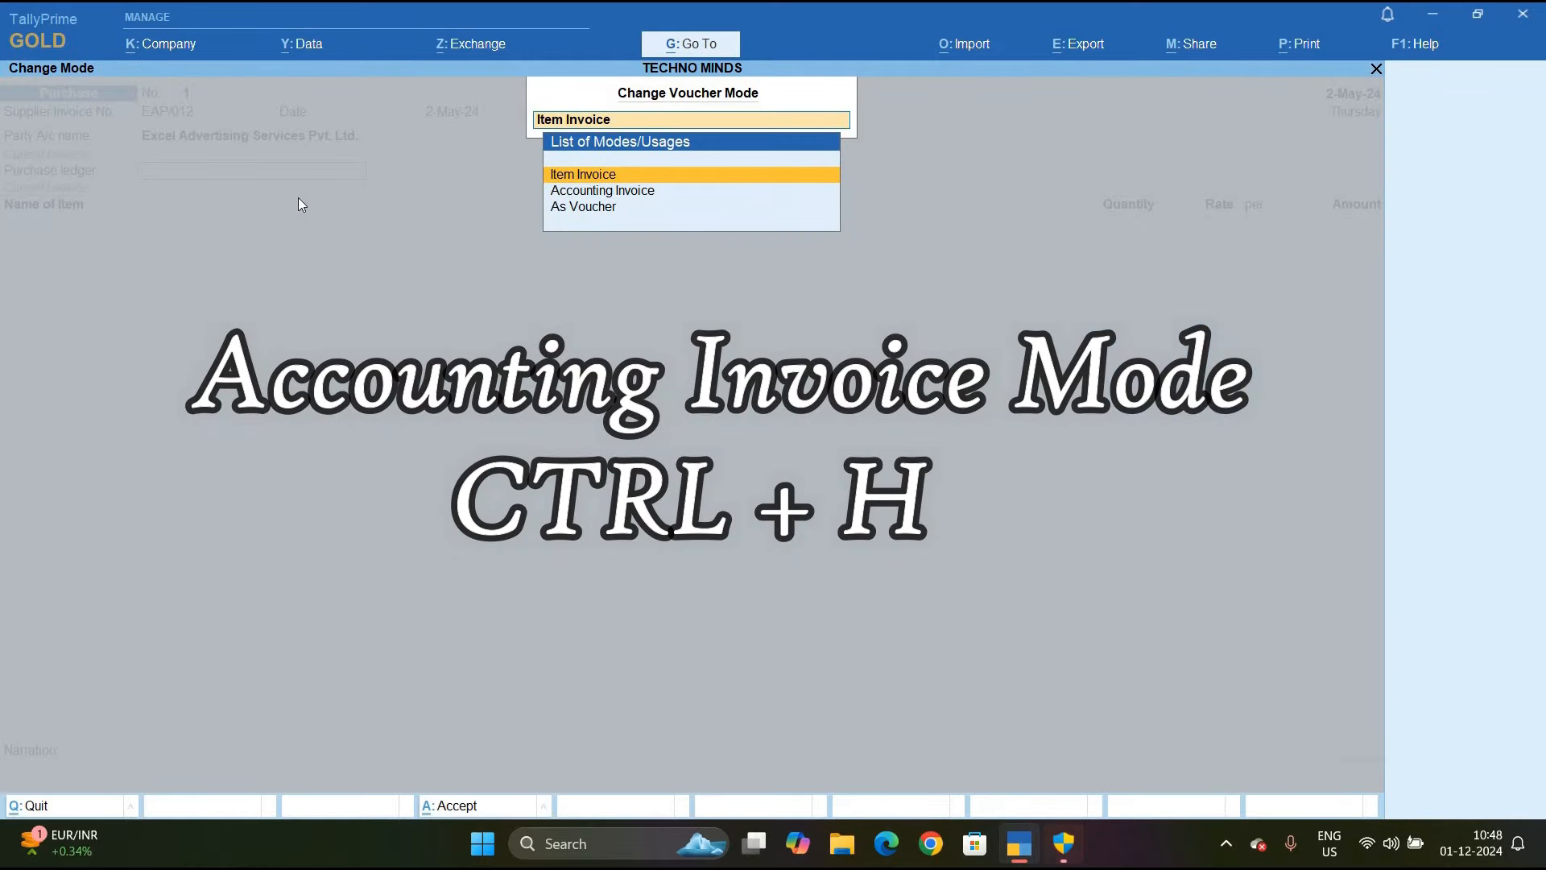
key(Down)
key(Return)
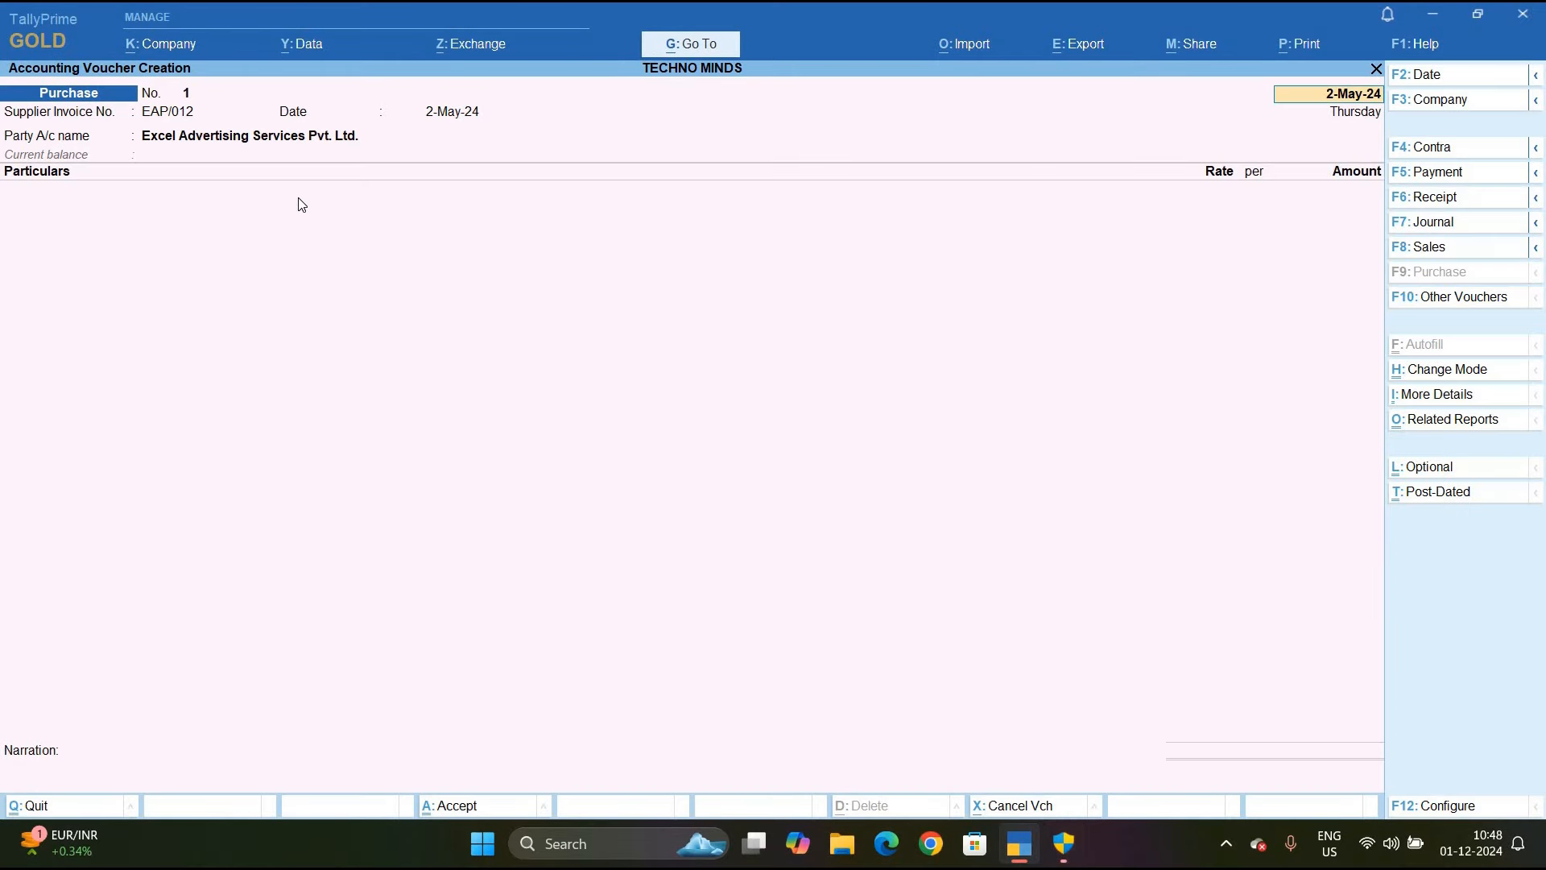
key(Return)
key(Return)
key(Return)
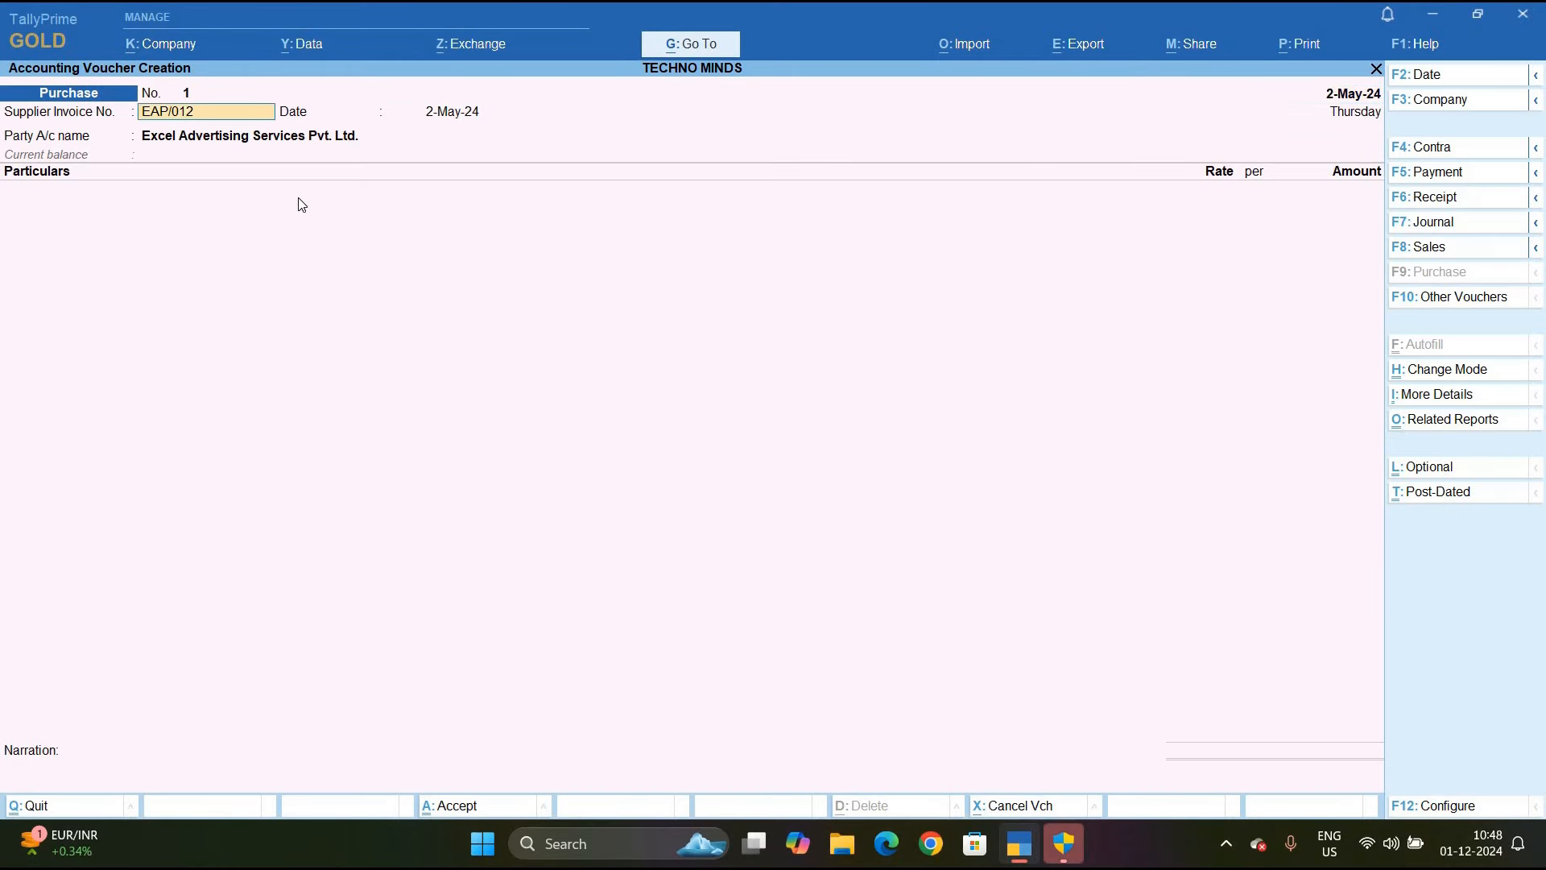
key(Return)
key(Return)
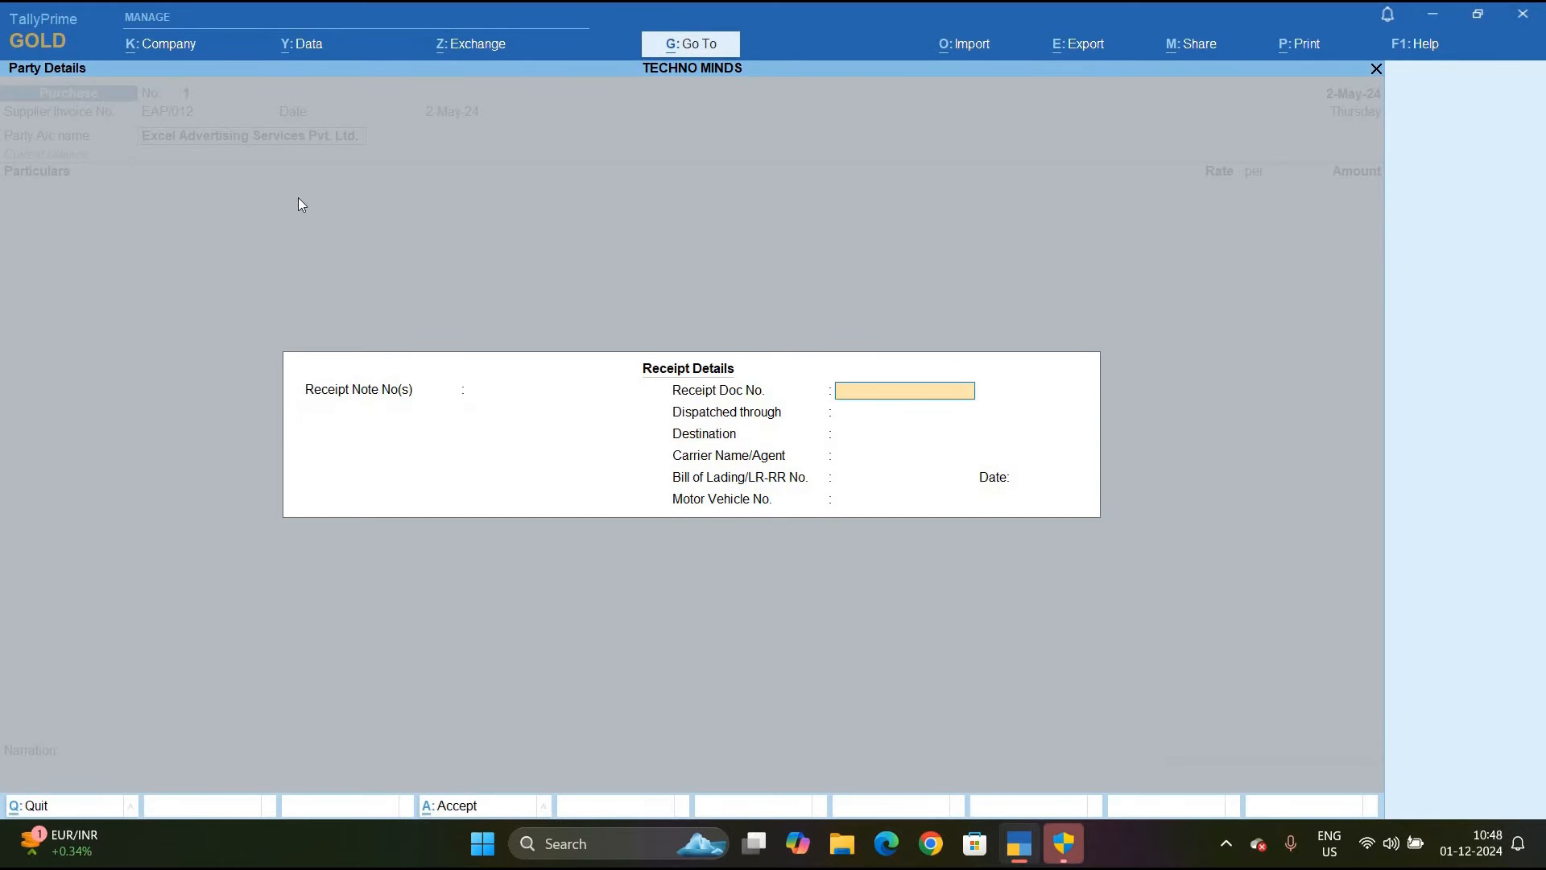
key(ctrl+a)
key(ctrl+a)
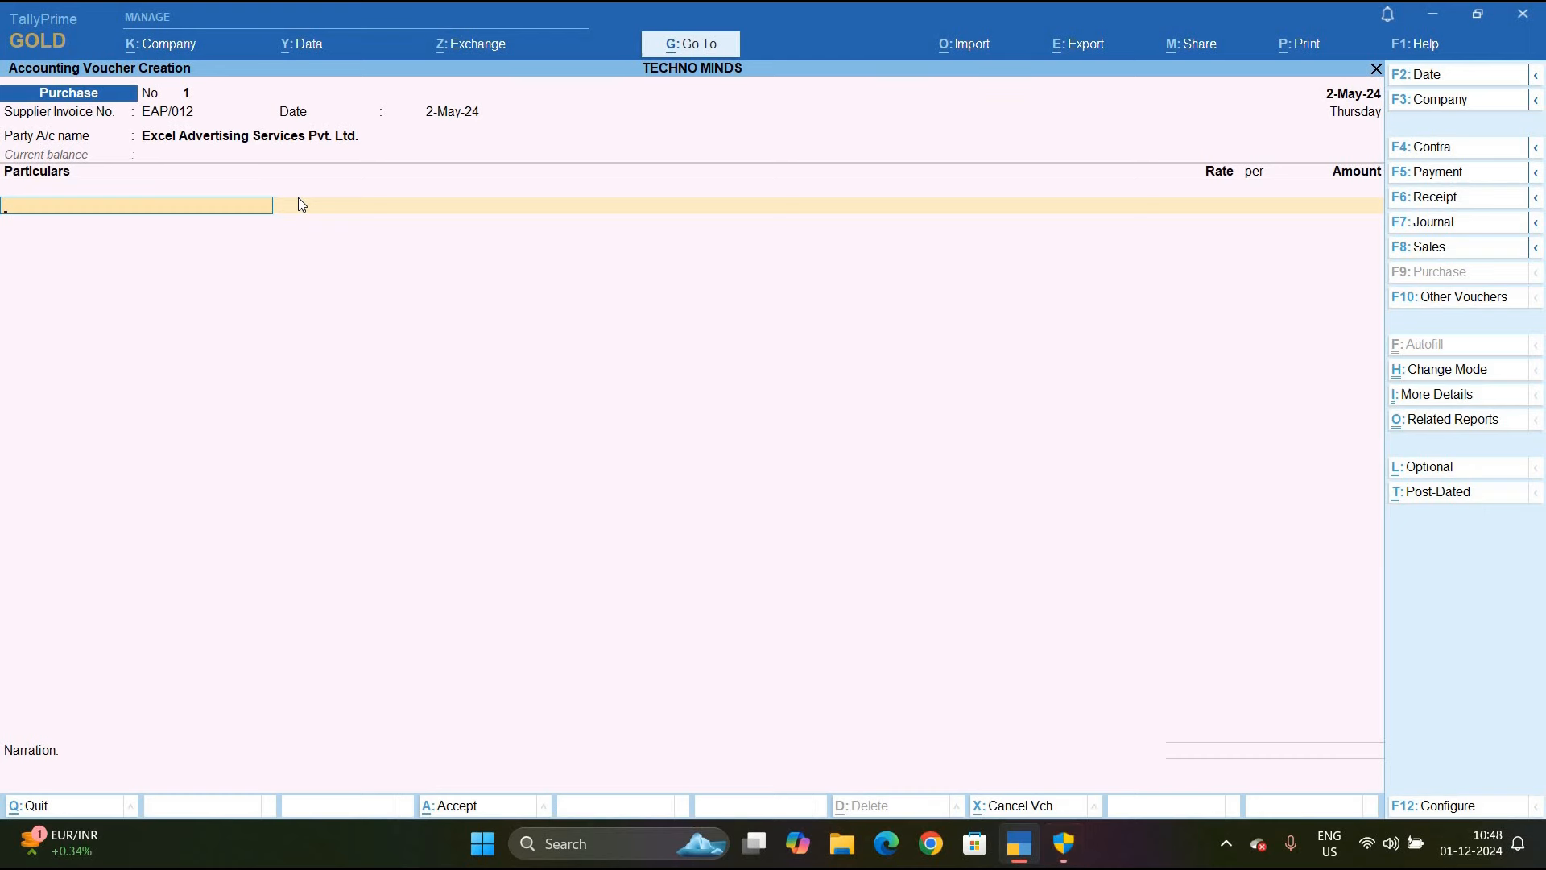
Create the Advertising Expenes ledger under Purchase Accounts
key(alt+c)
text(Advertising Expenes)
key(Return)
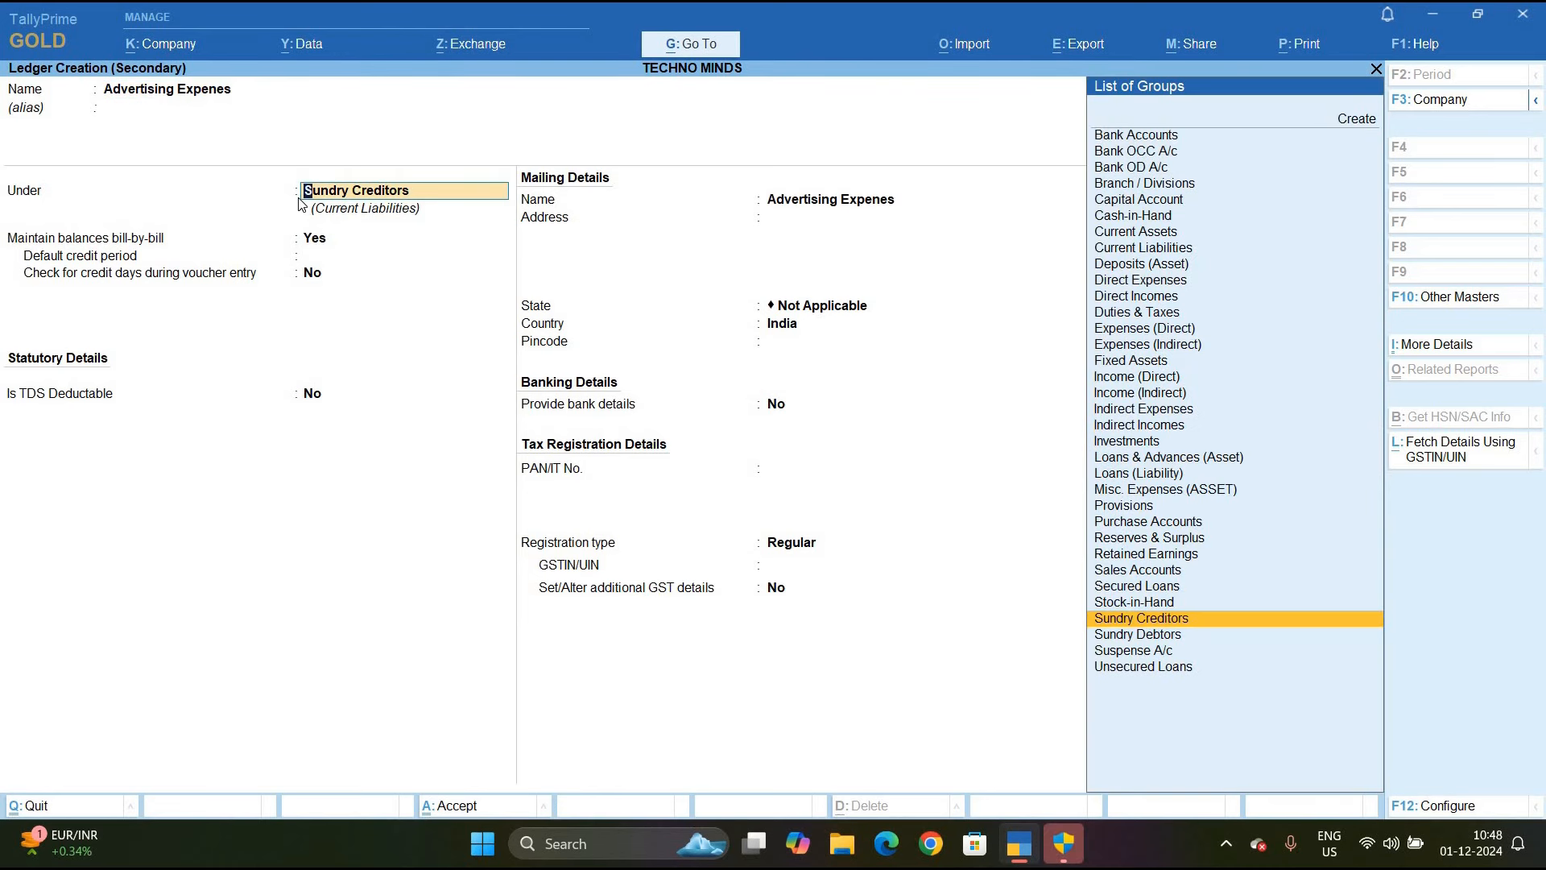
text(P)
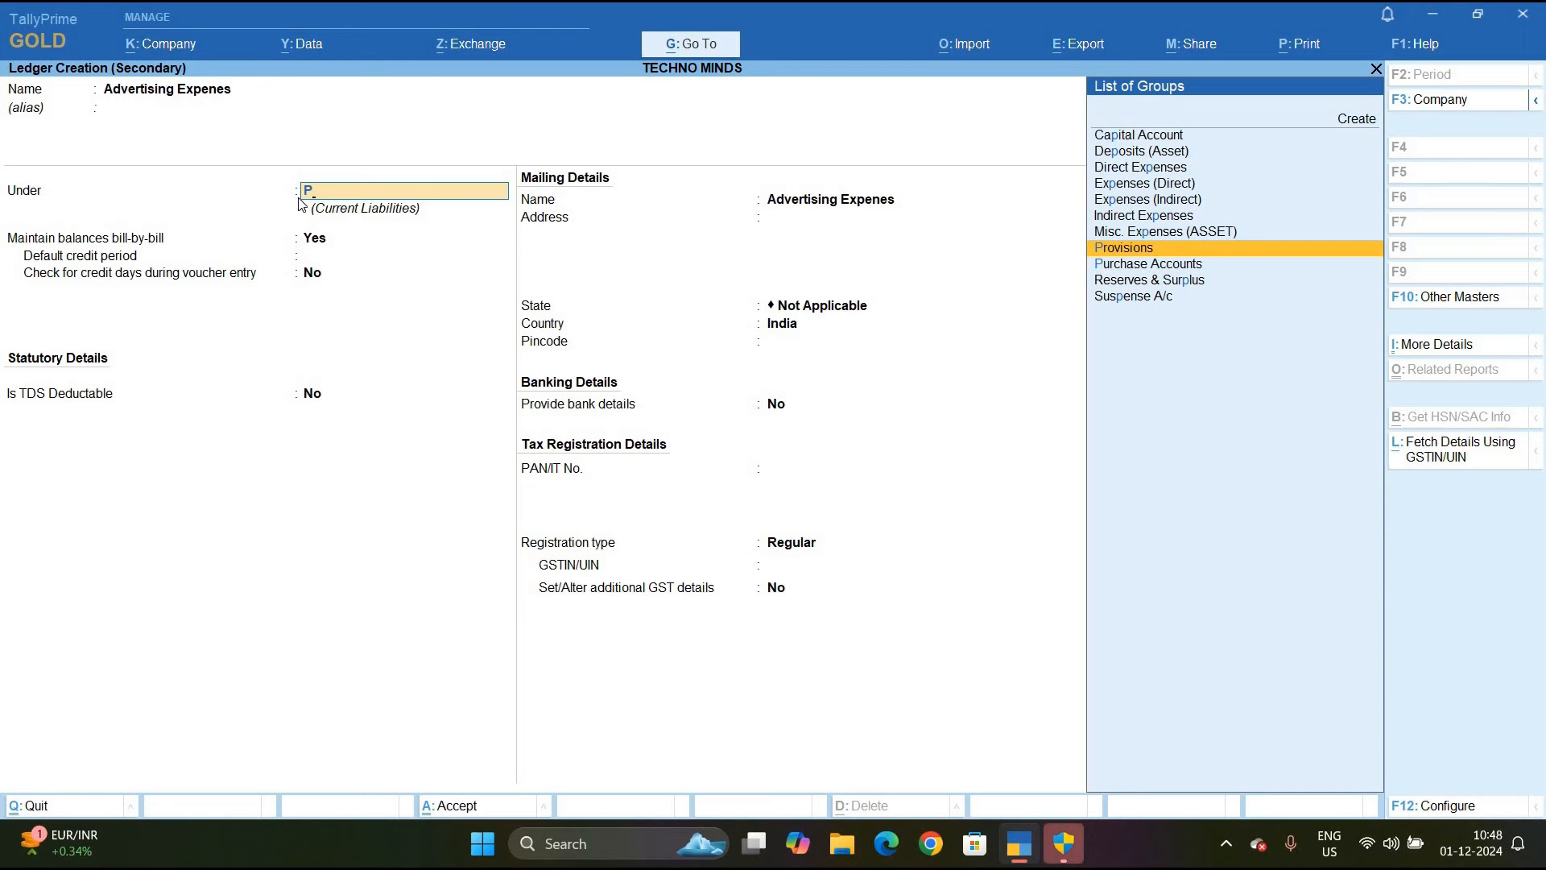
key(Down)
key(Return)
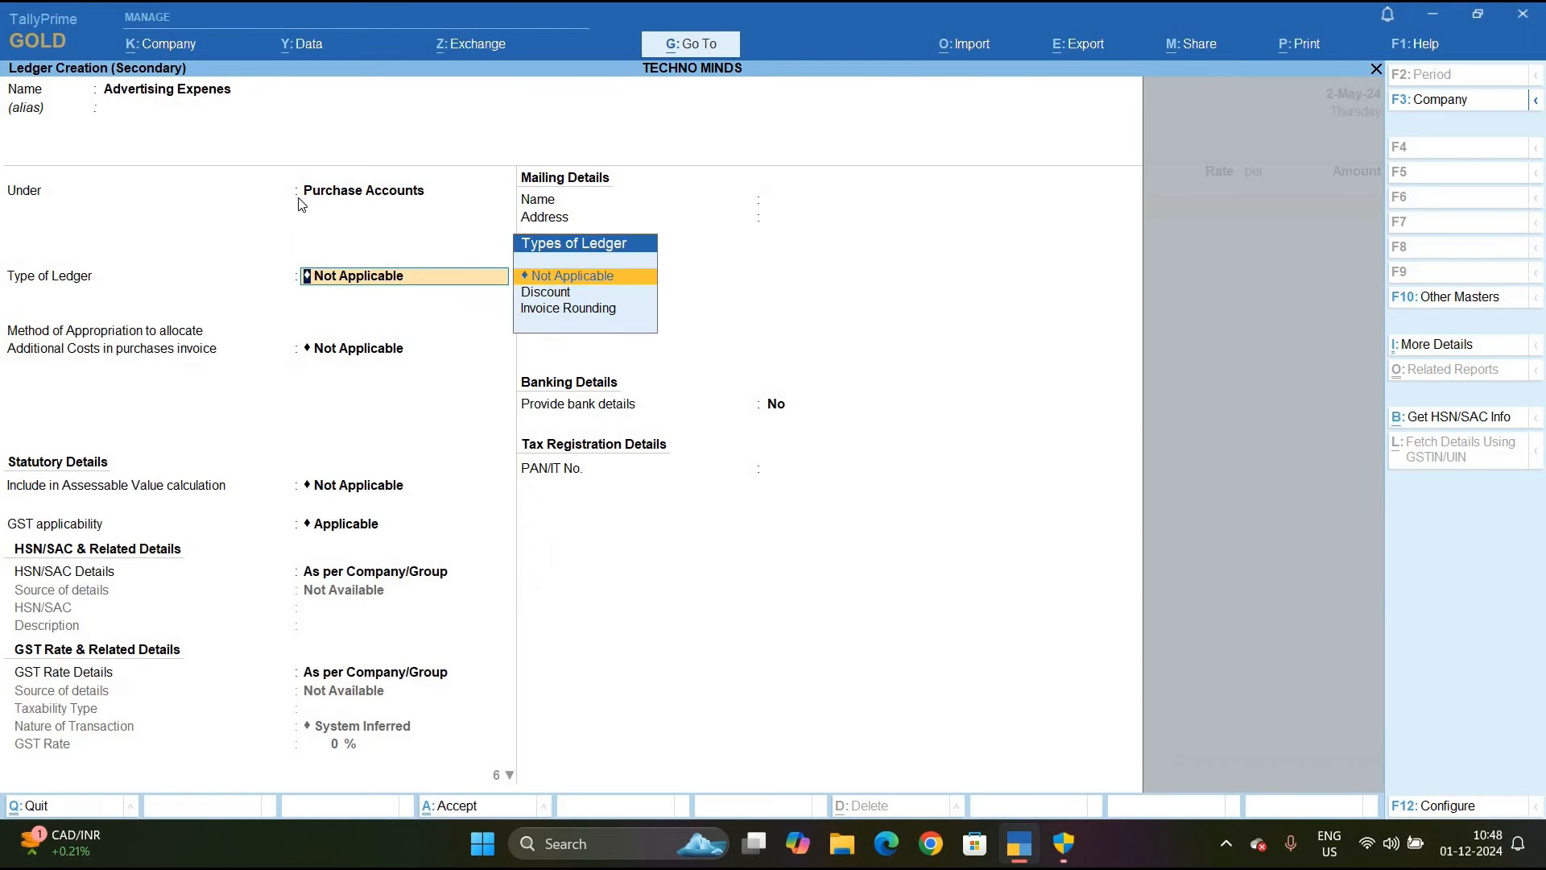
key(Return)
Mark Advertising Expenes as TDS Applicable and begin a new nature of payment
key(Return)
key(Return)
key(Return)
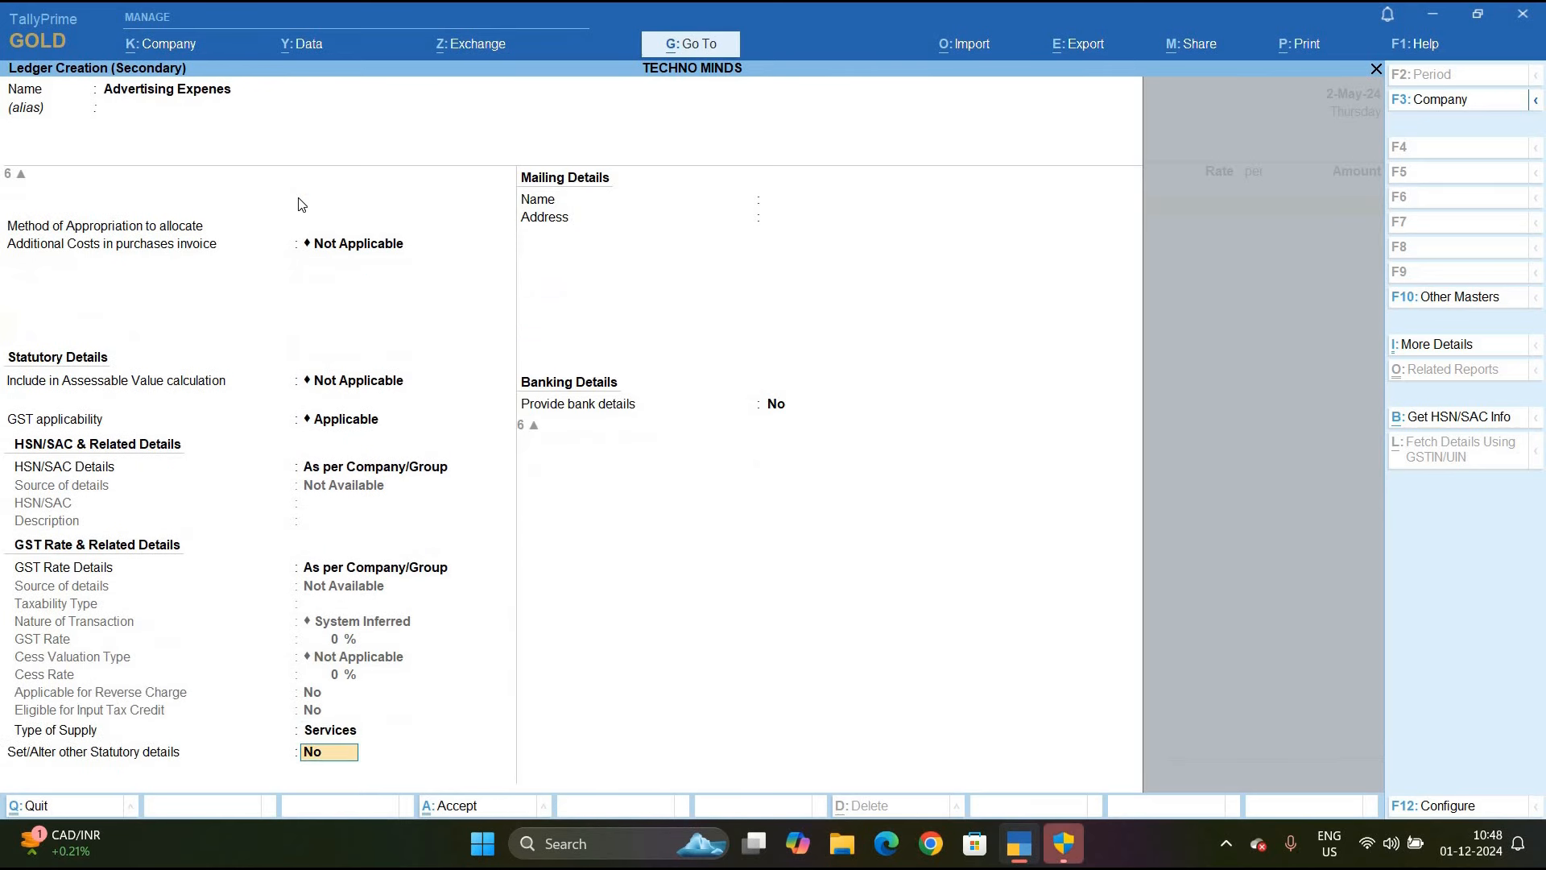
text(y)
key(Return)
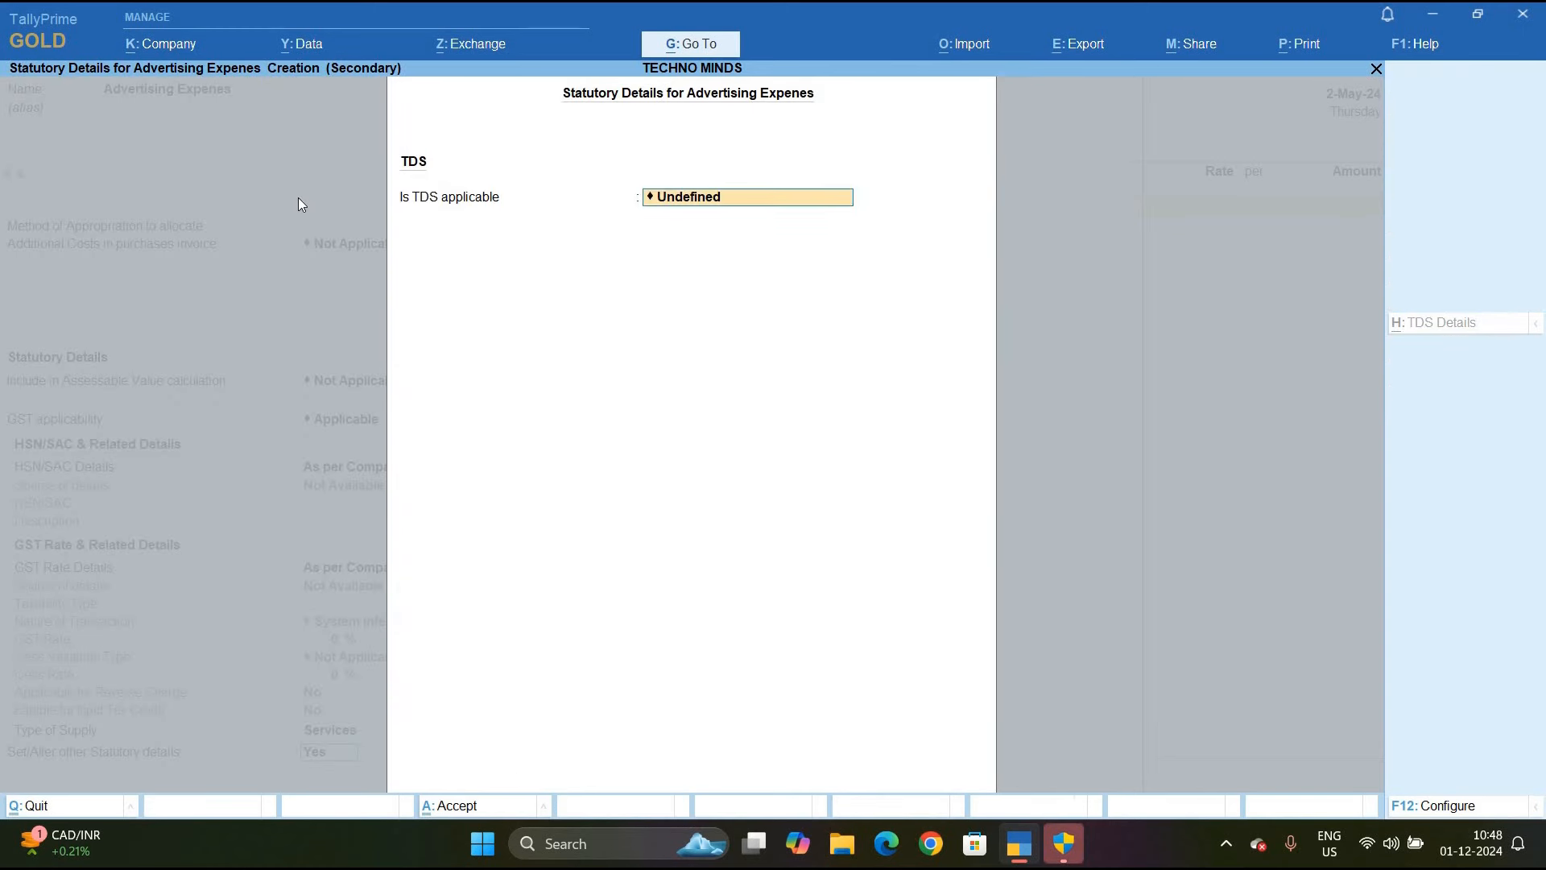
key(y)
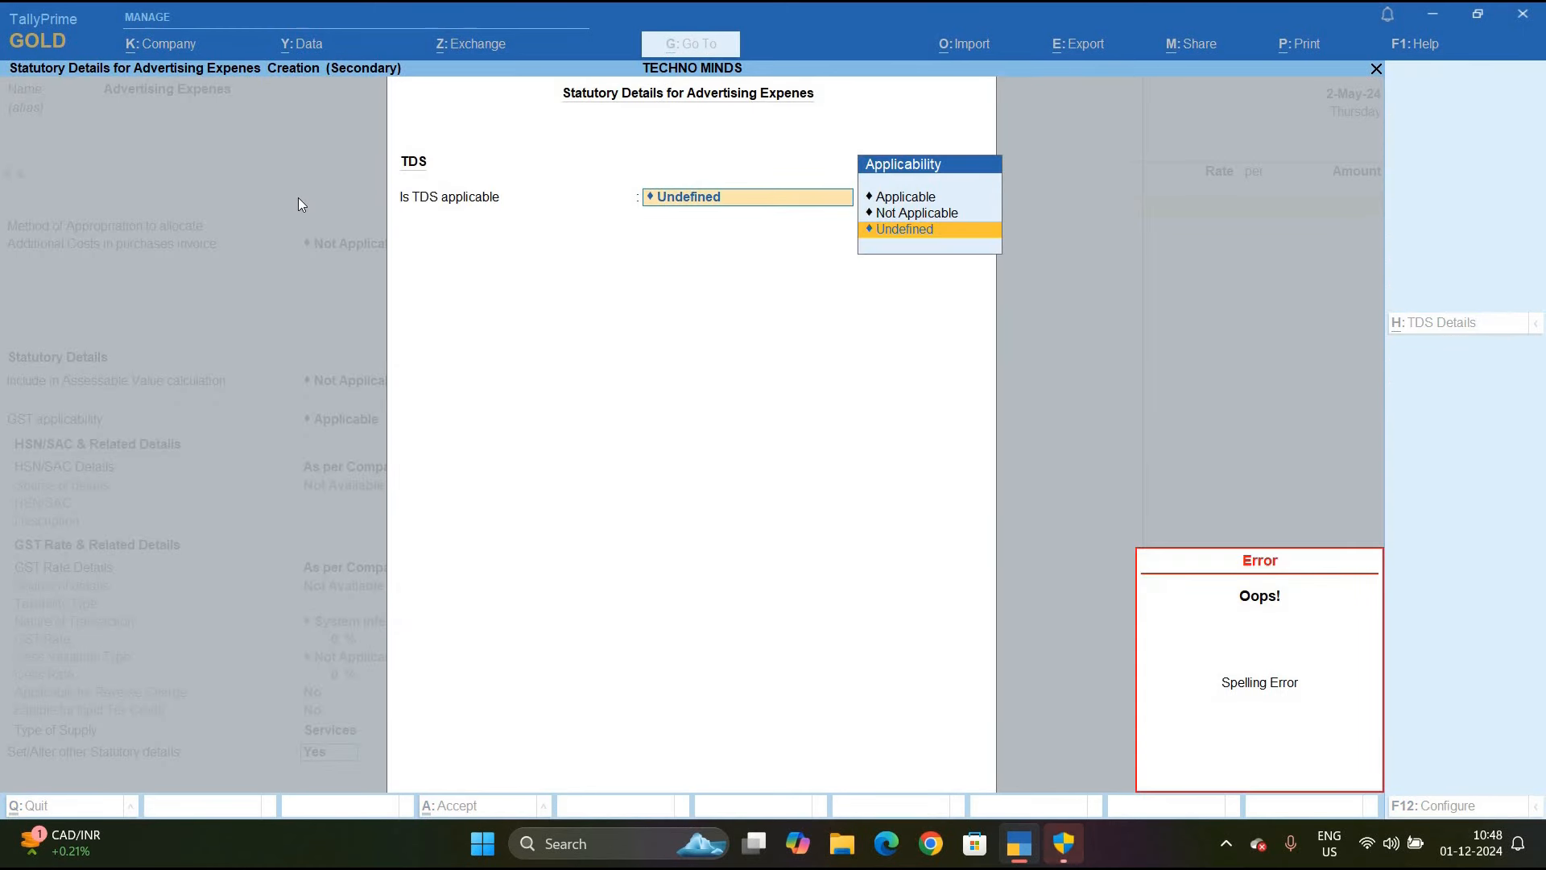
key(Up)
key(Up)
key(Return)
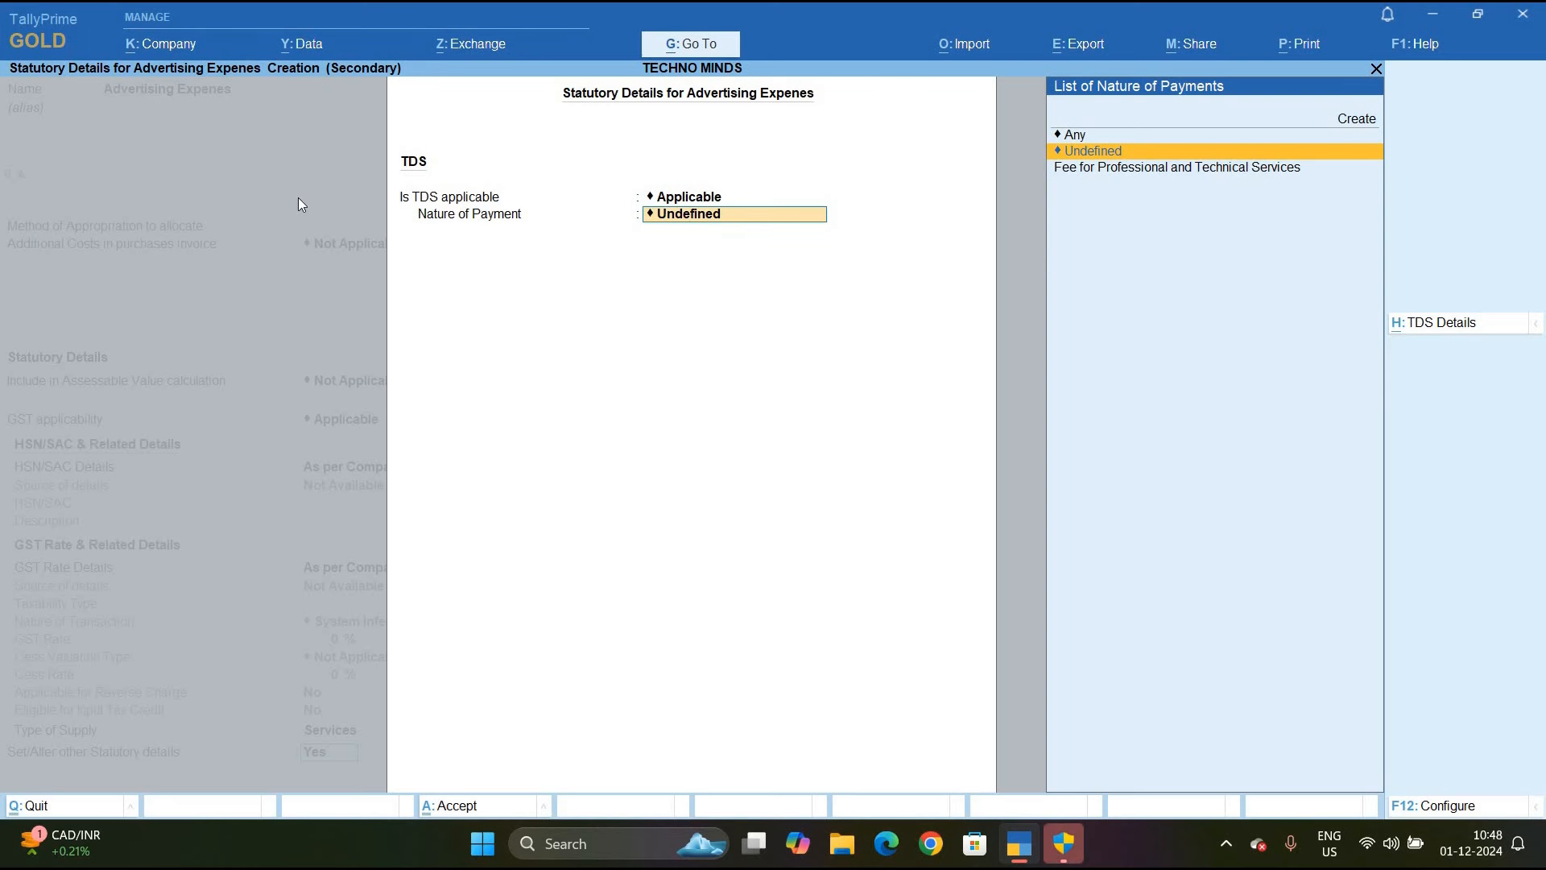
key(alt+c)
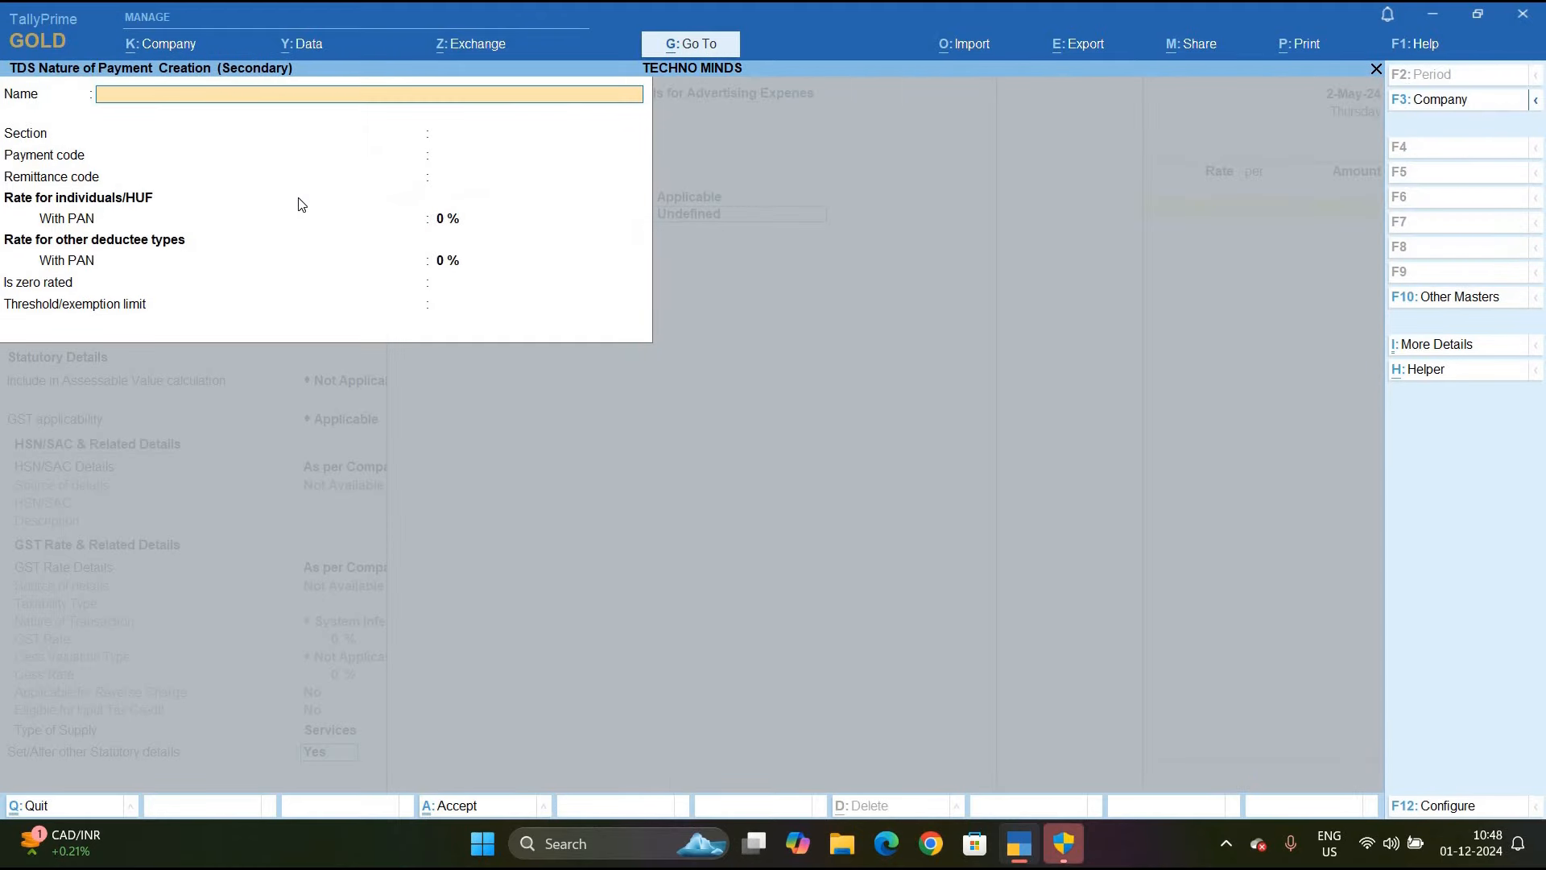
Name the nature of payment Payment to Contract, section 194c, payment code 94c
text(Payment to c)
key(BackSpace)
text(Contract)
key(Return)
text(19)
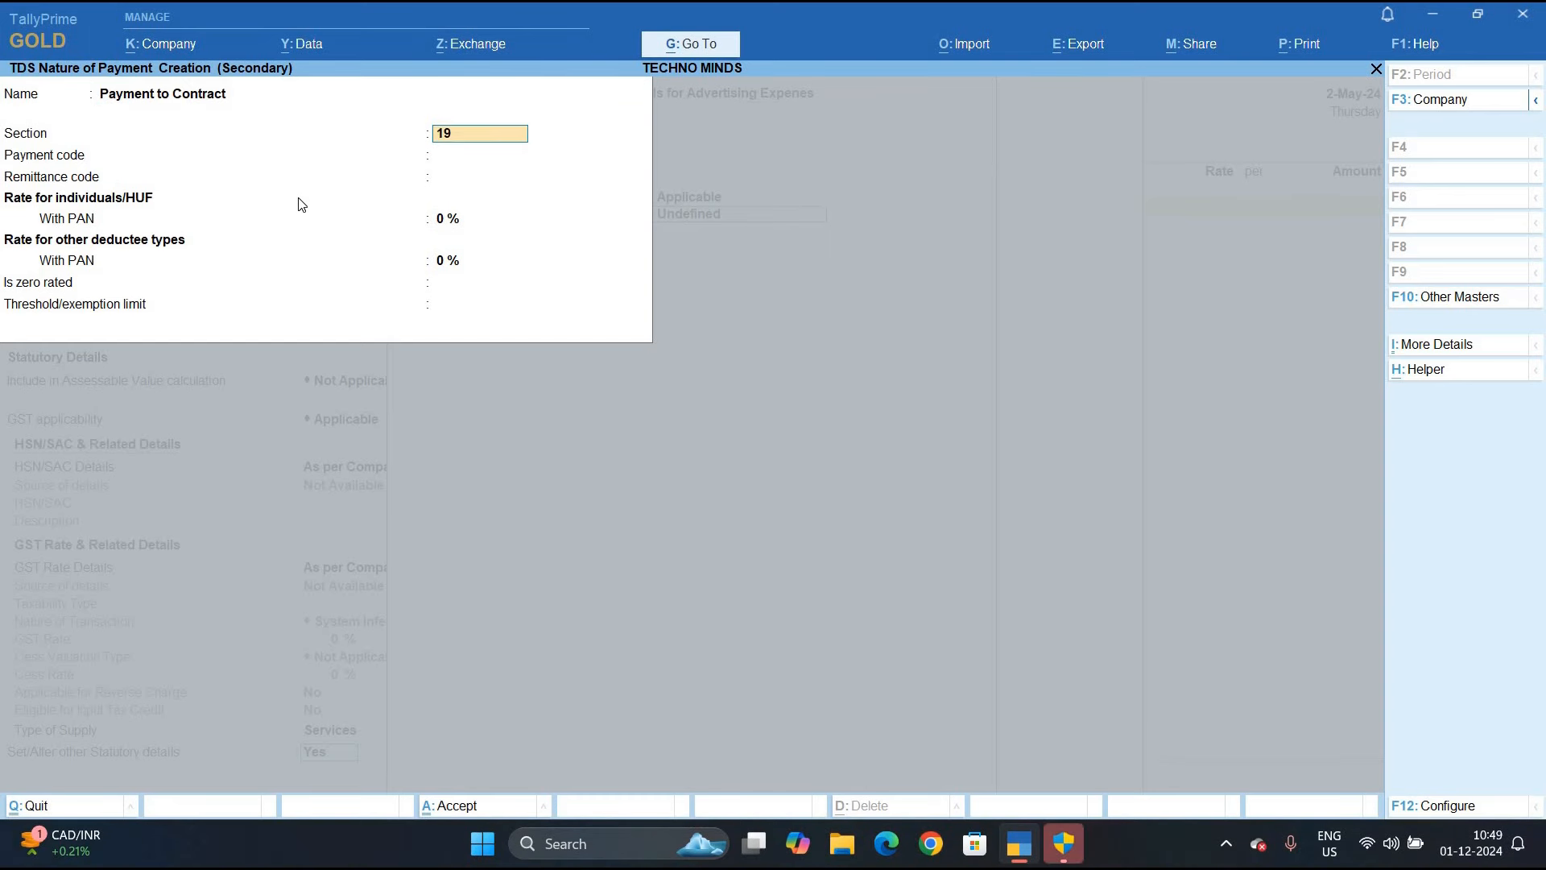
text(4c\)
key(BackSpace)
key(Return)
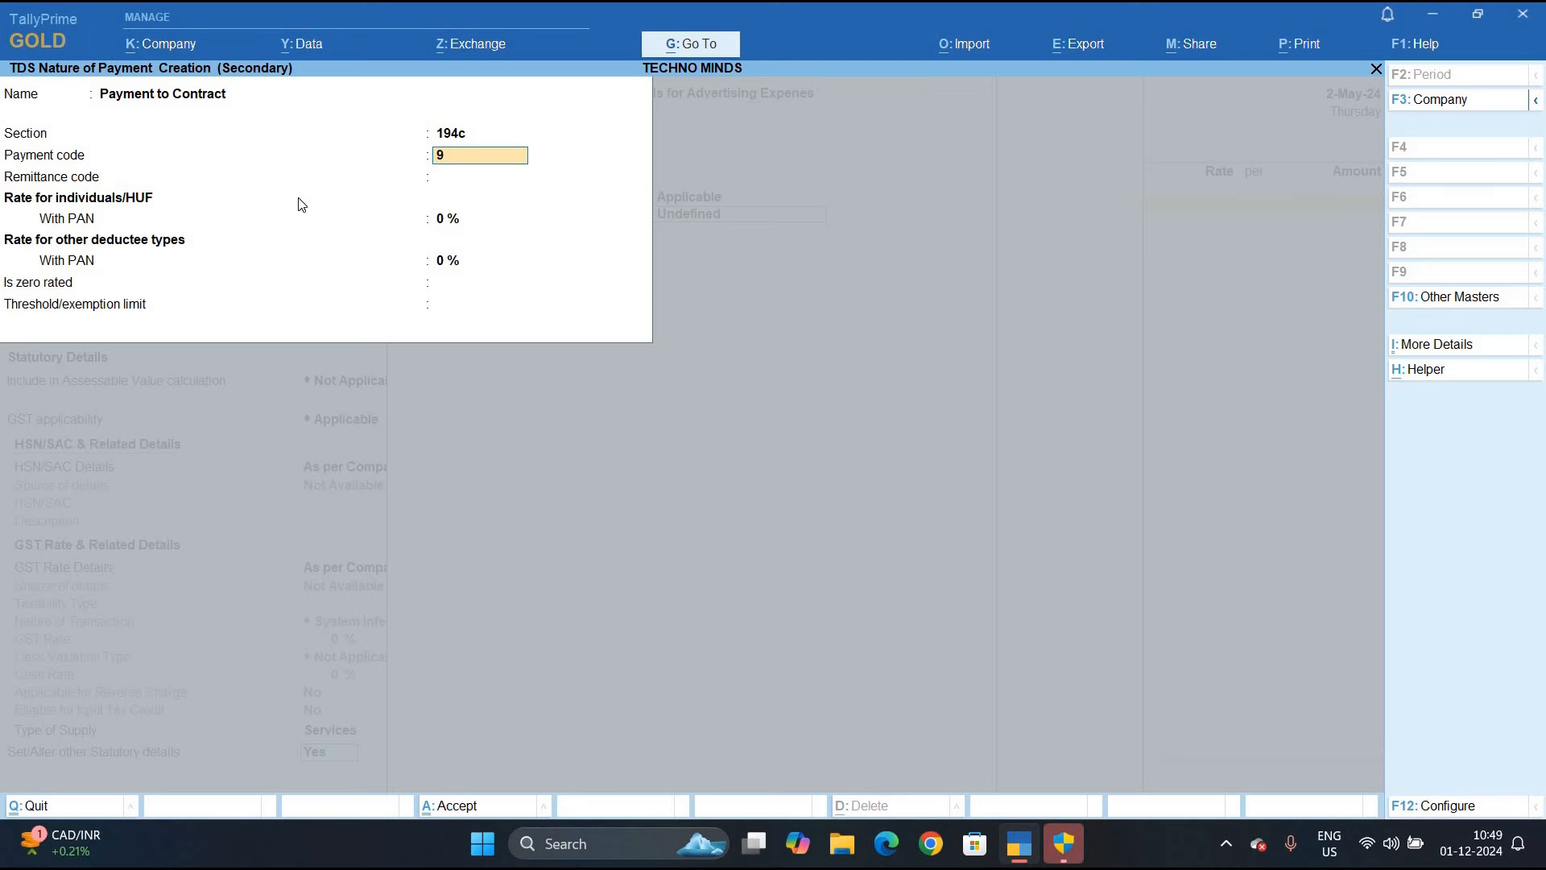
text(94c)
key(Return)
key(Return)
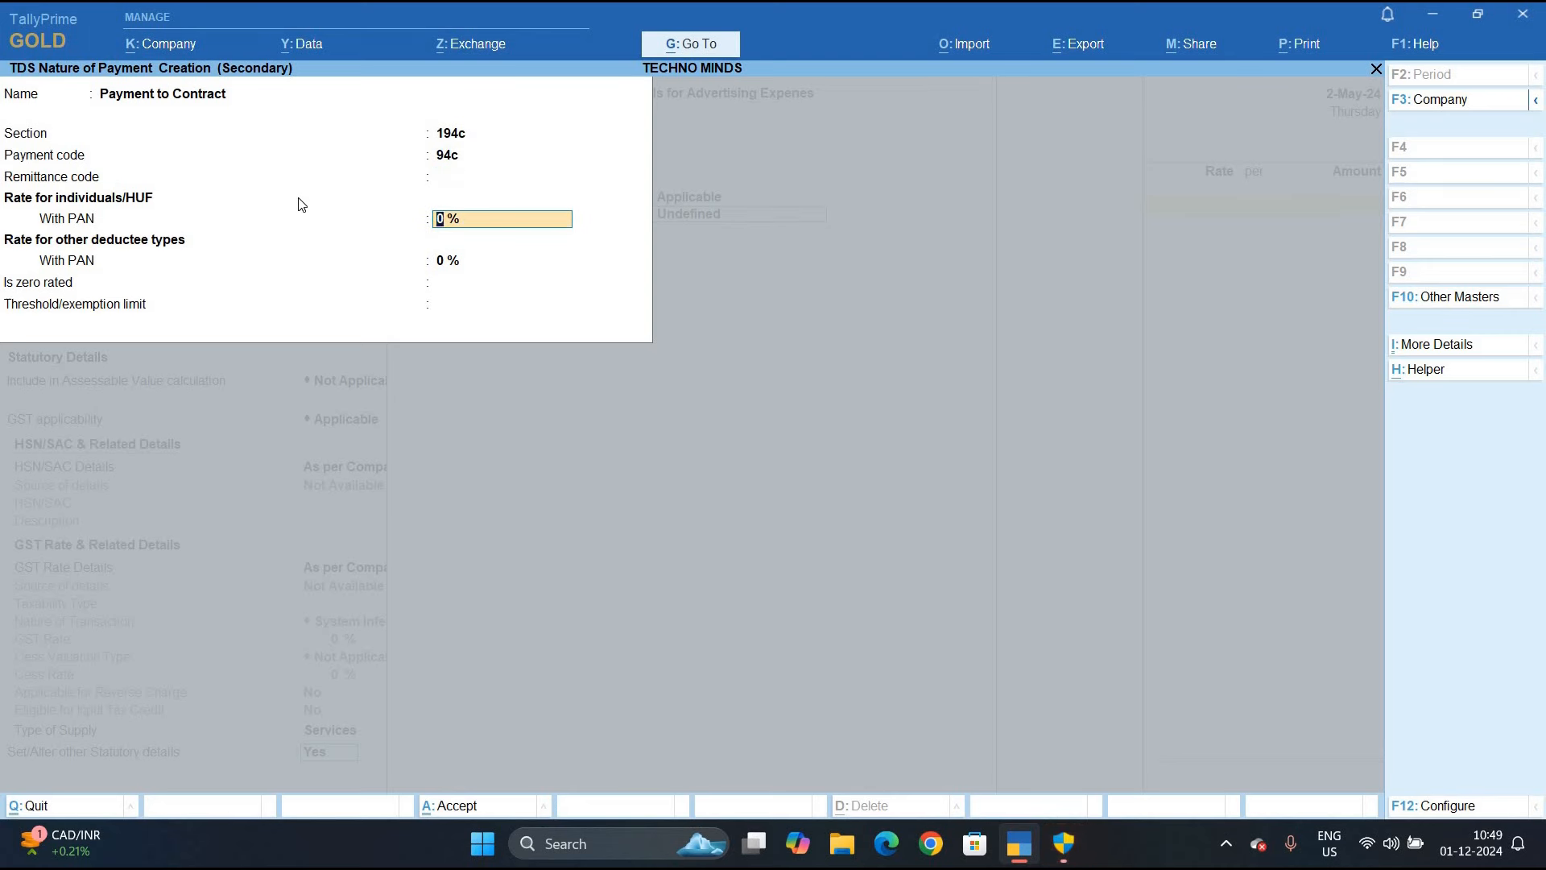
Set TDS rates of 1% and 2%, then save the nature and the ledger
text(1)
key(Return)
text(2)
key(Return)
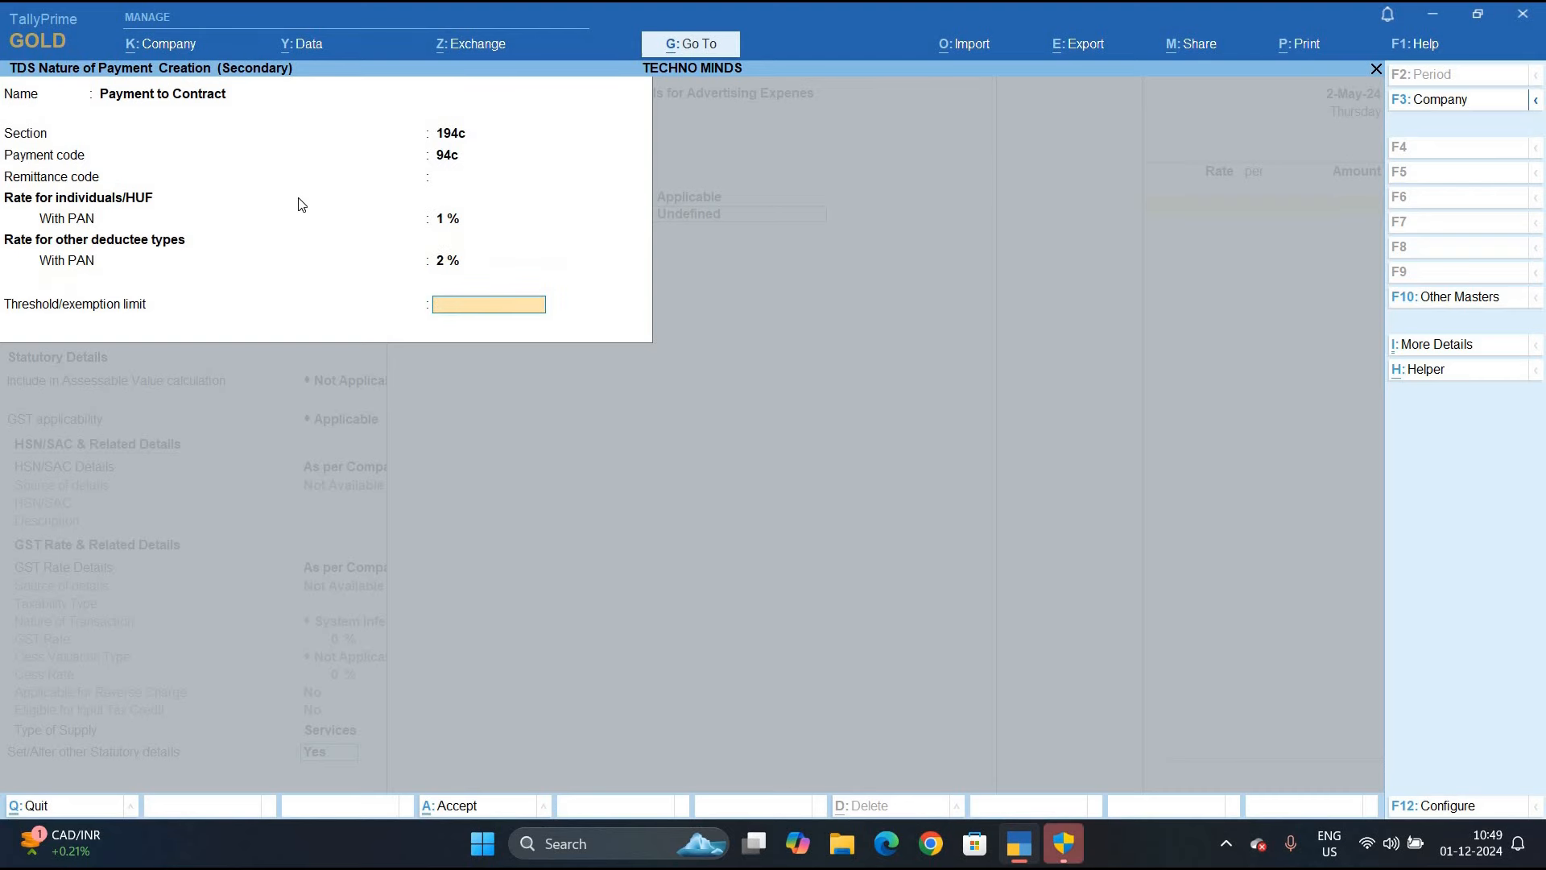
key(Return)
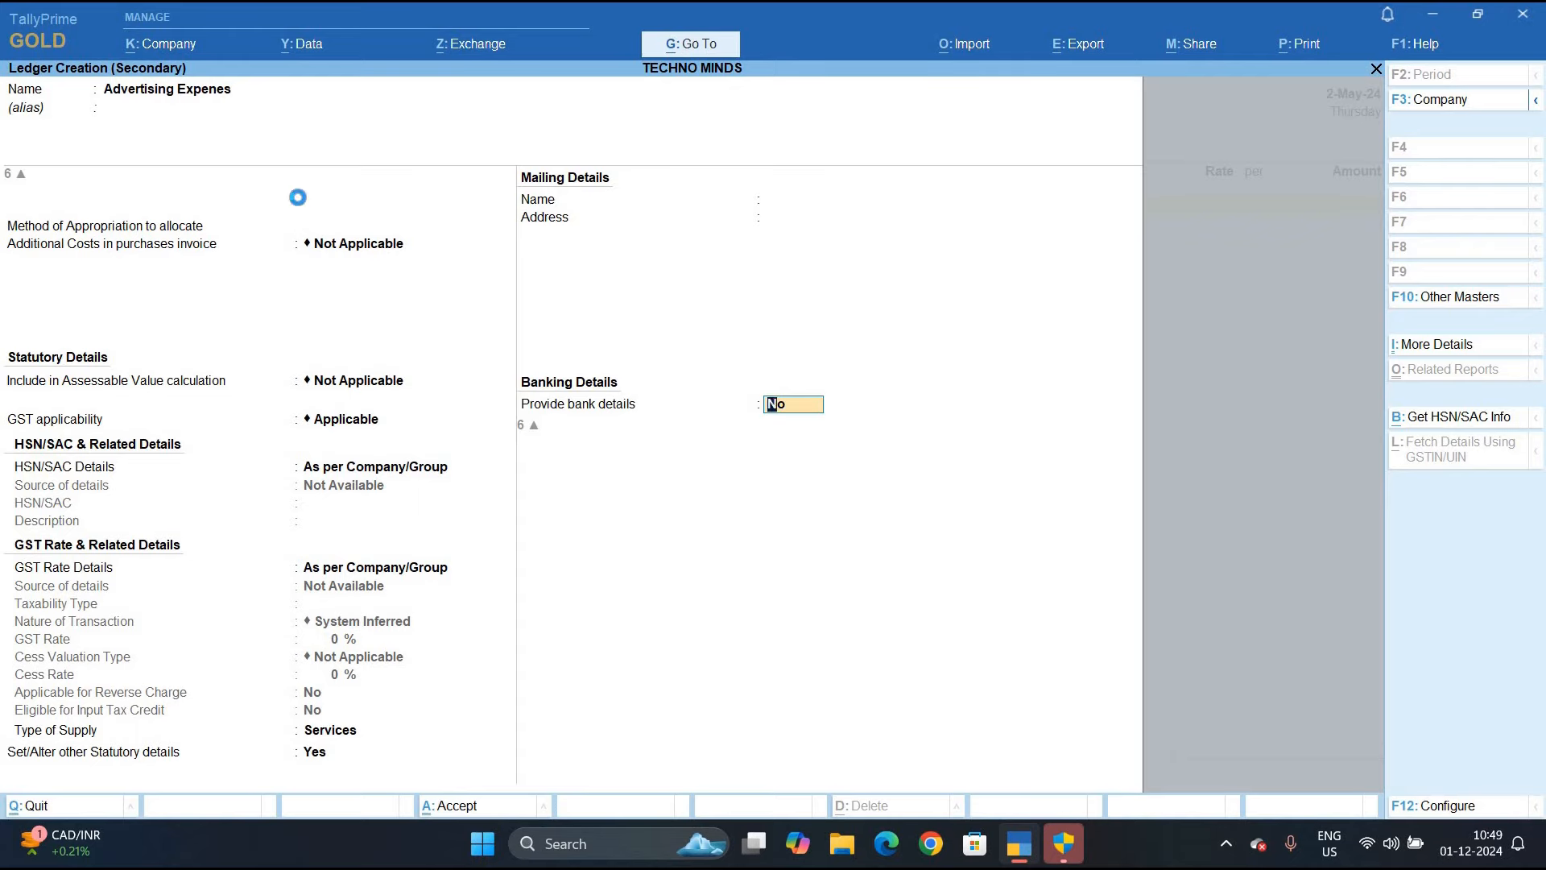
key(Return)
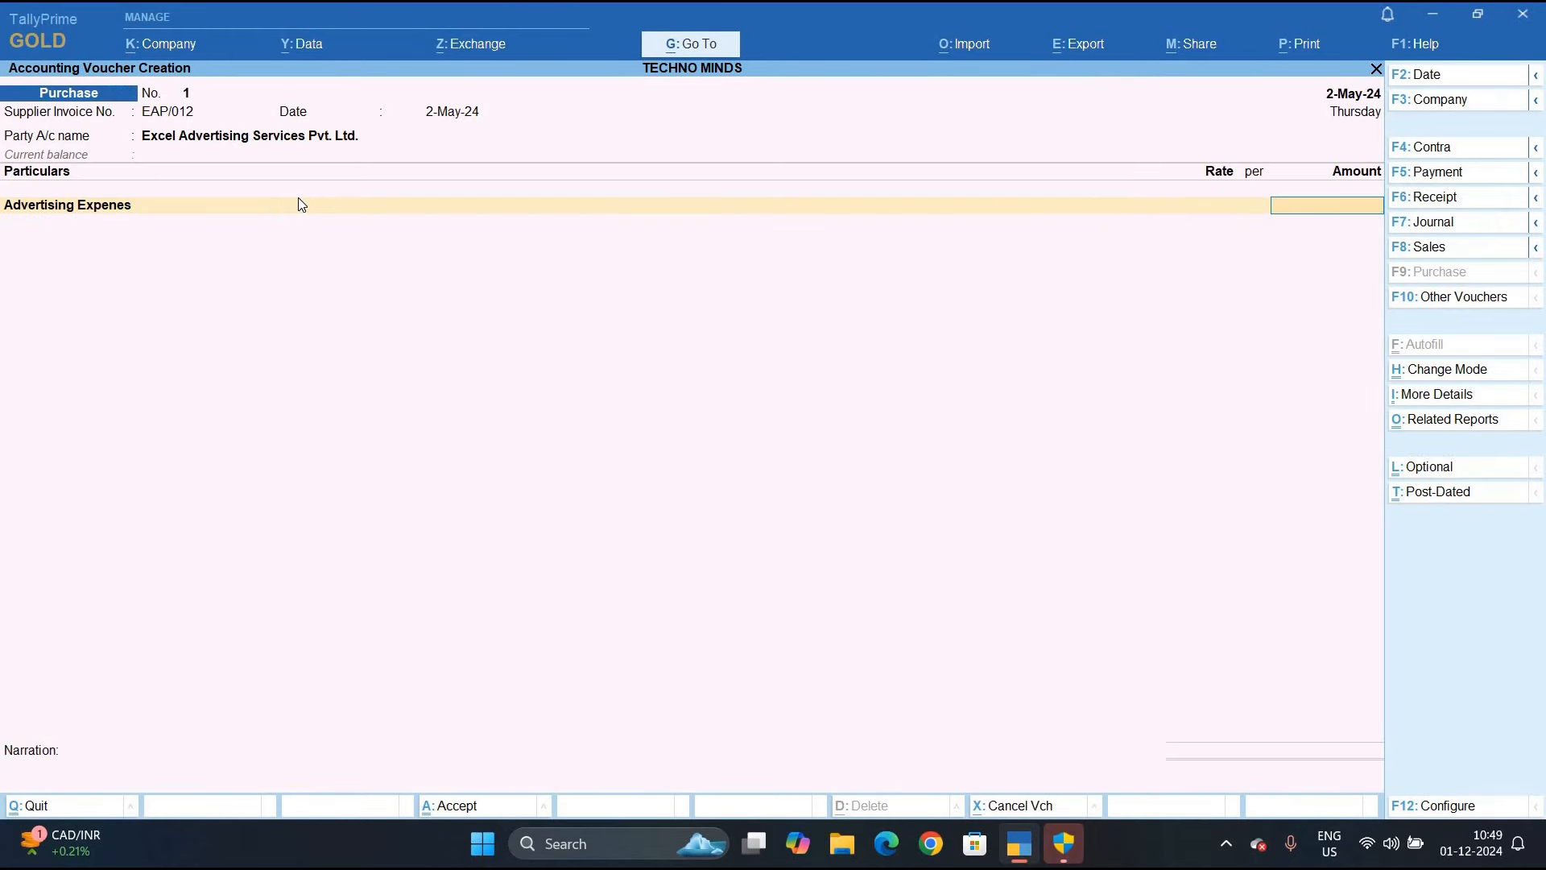
Charge 63,000 to Advertising Expenes under Payment to Contract
text(63,000)
key(Return)
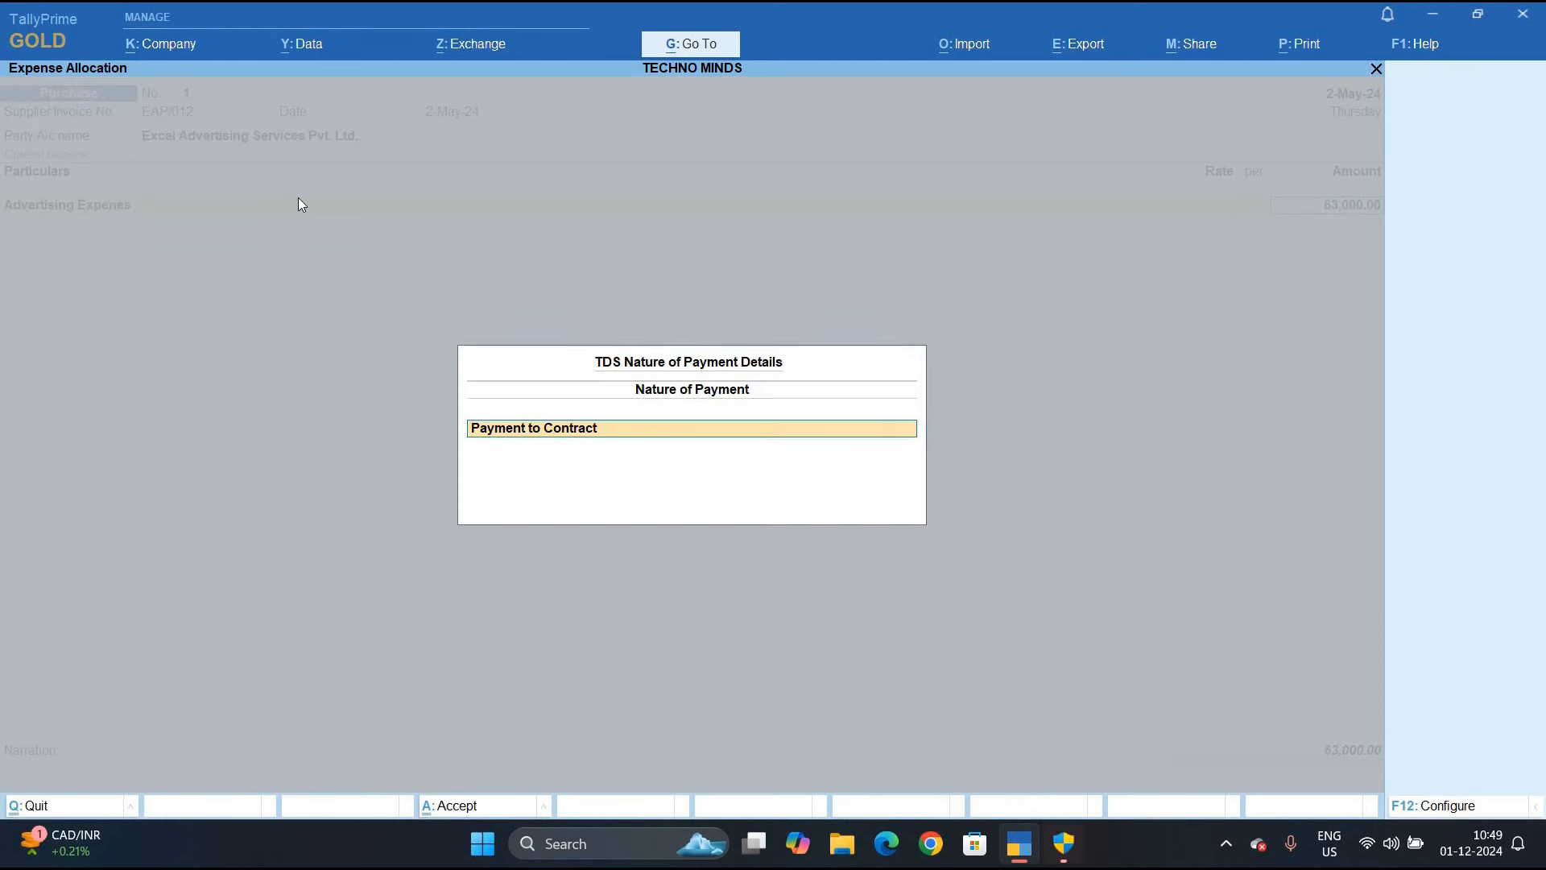
key(Return)
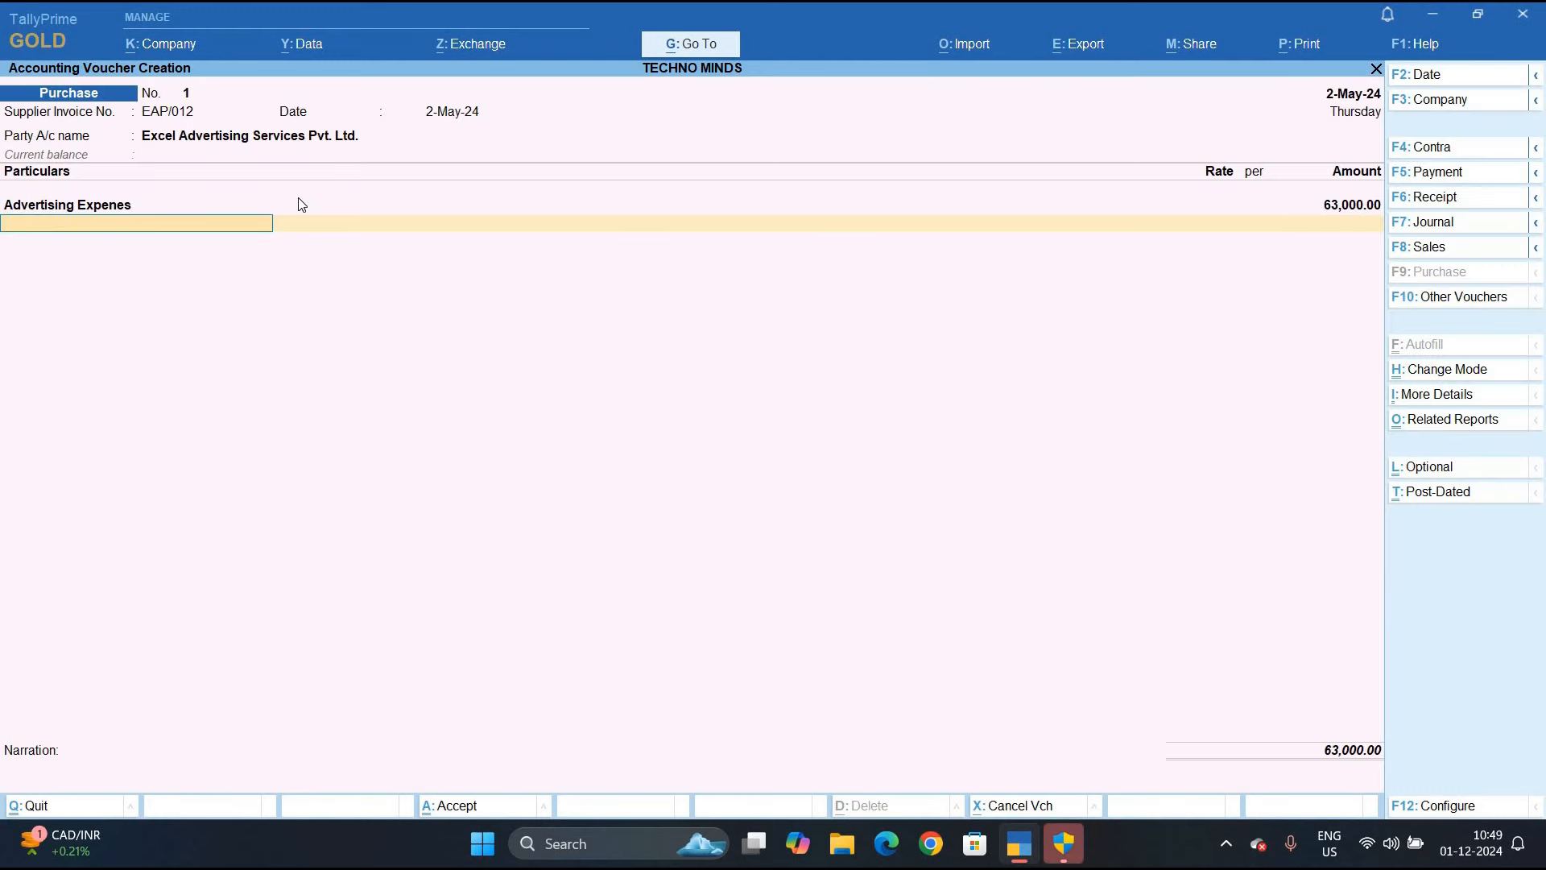
Create a Tds on Contract ledger under Duties & Taxes (TDS, Payment to Contract) deducting 1,260
key(alt+c)
text(Tds on contr)
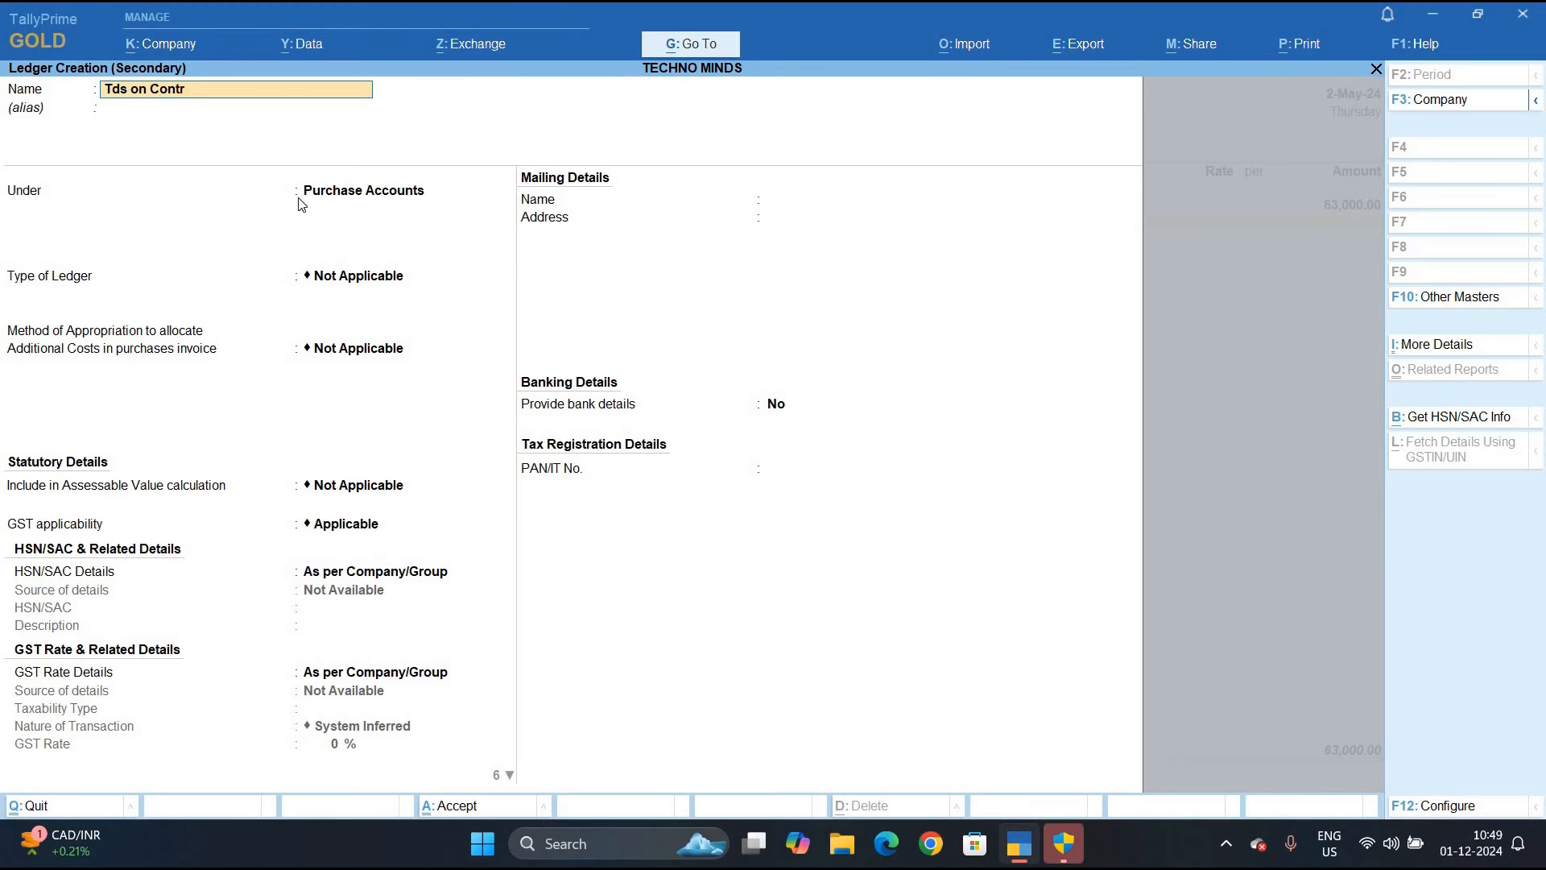
text(act)
key(Return)
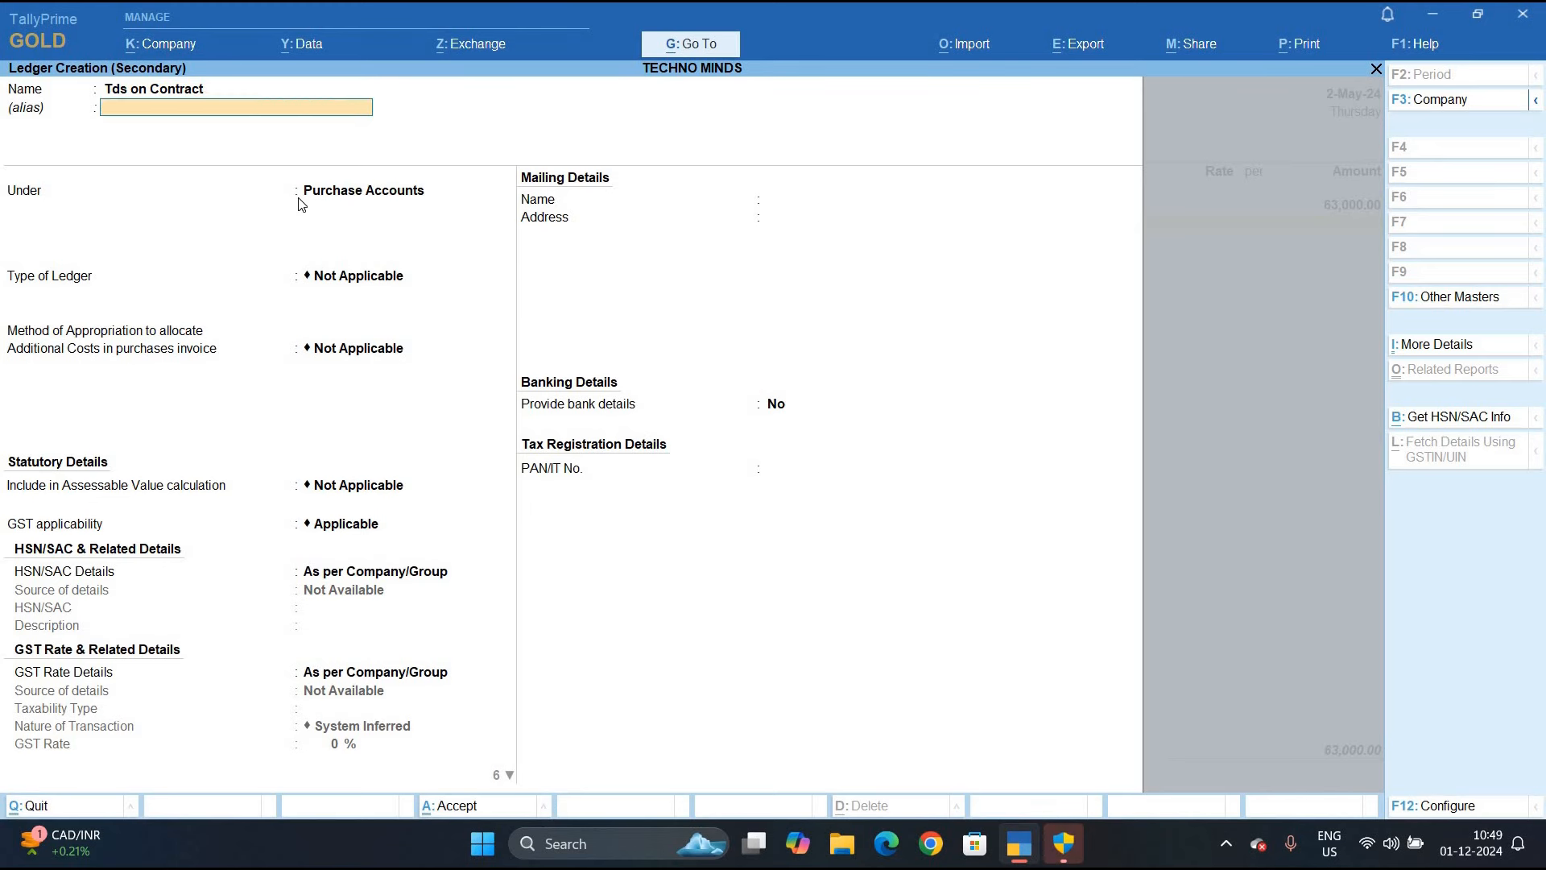
text(D)
key(Down)
key(Down)
key(Down)
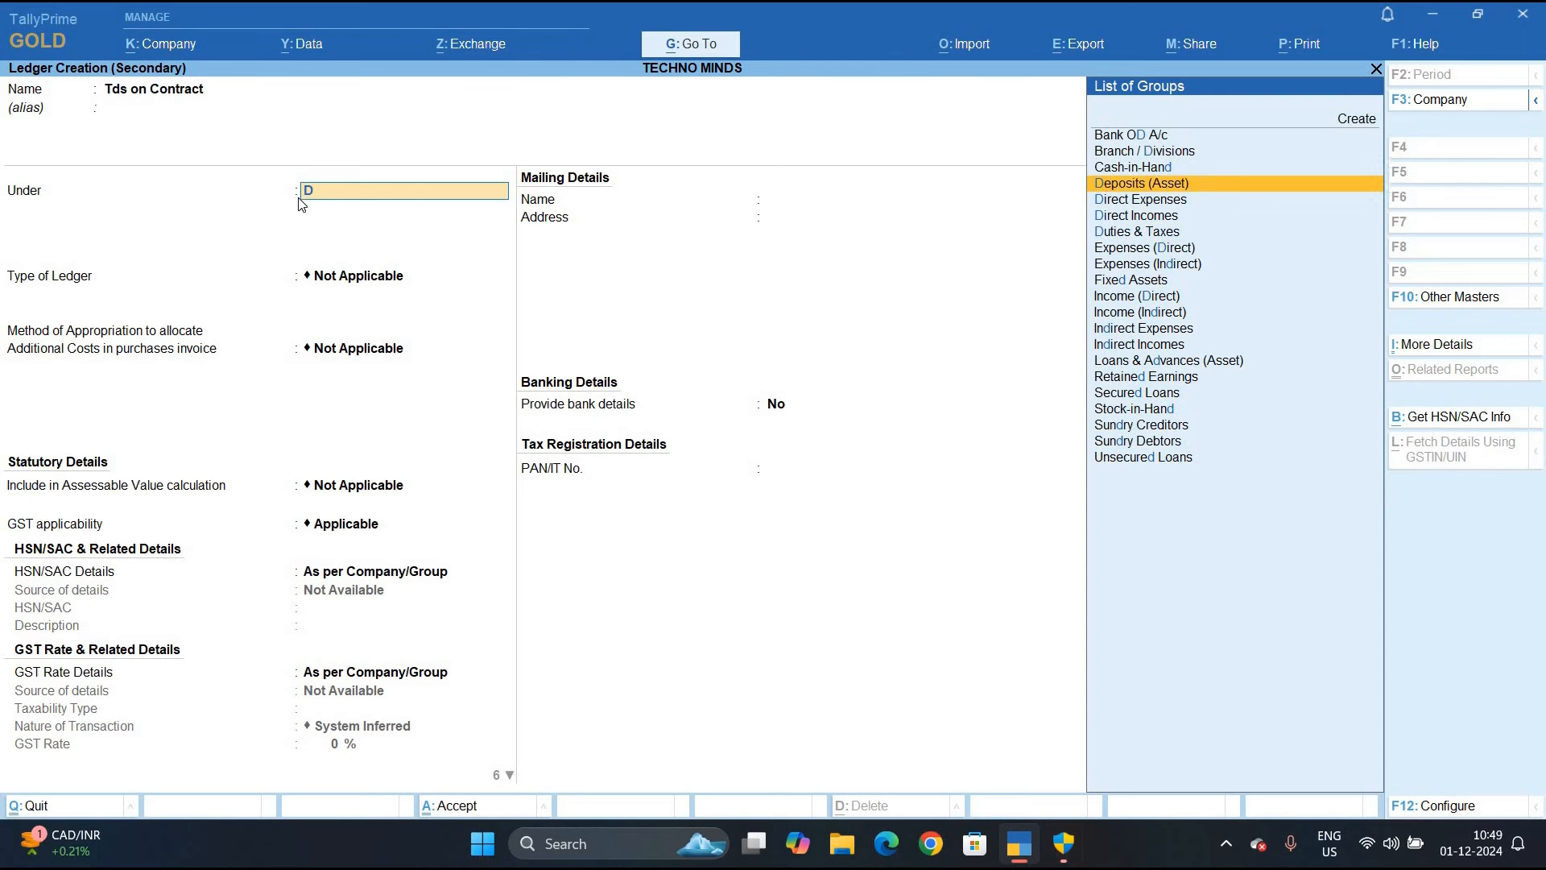
key(Return)
key(Return)
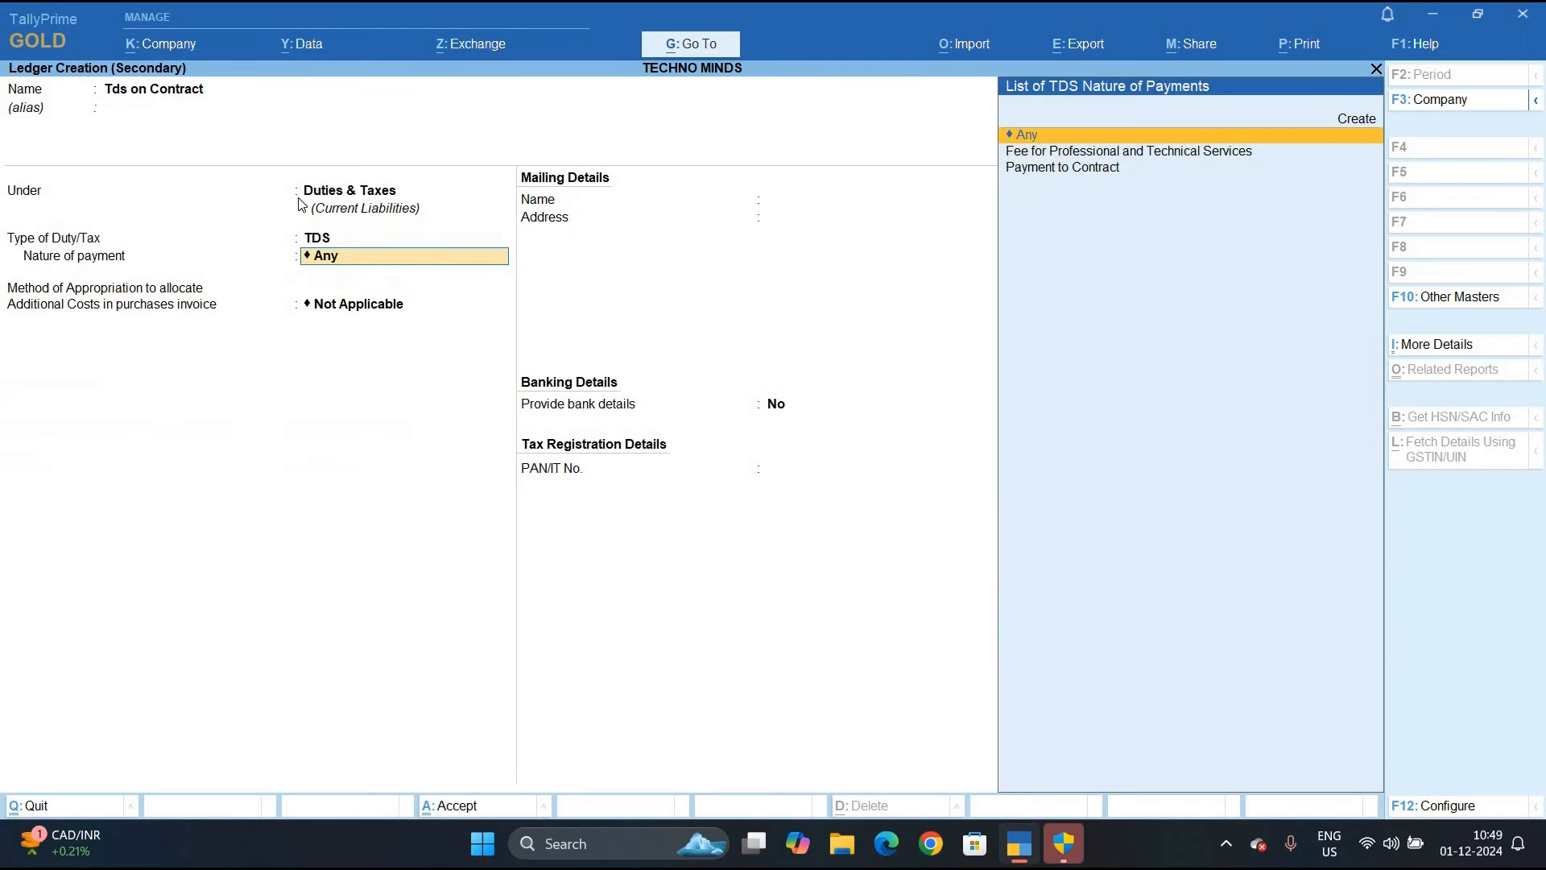
key(Down)
key(Down)
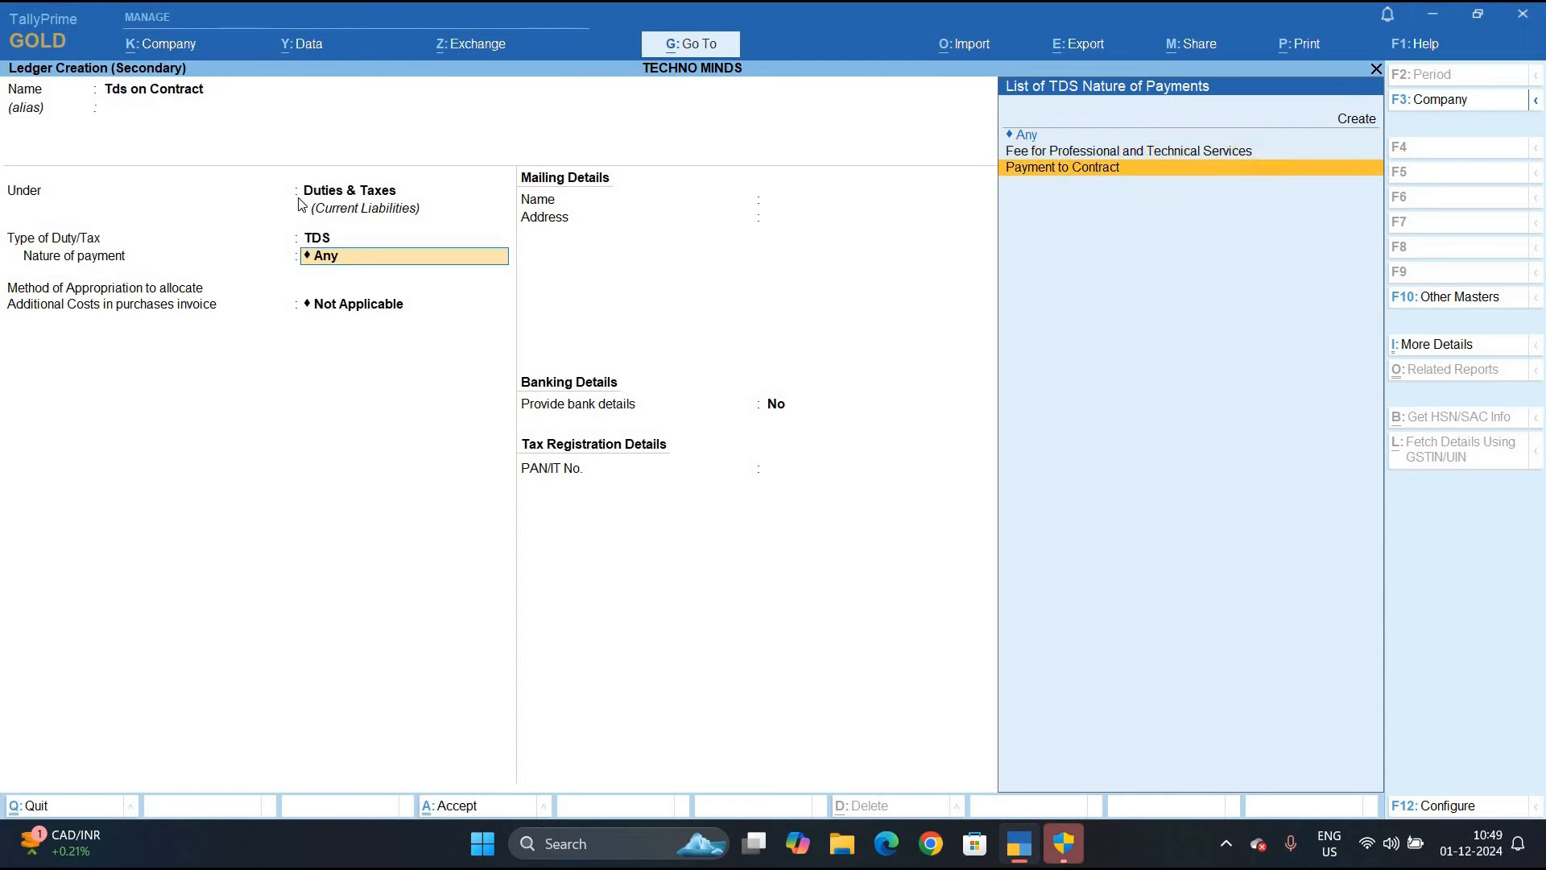
key(Return)
key(ctrl+a)
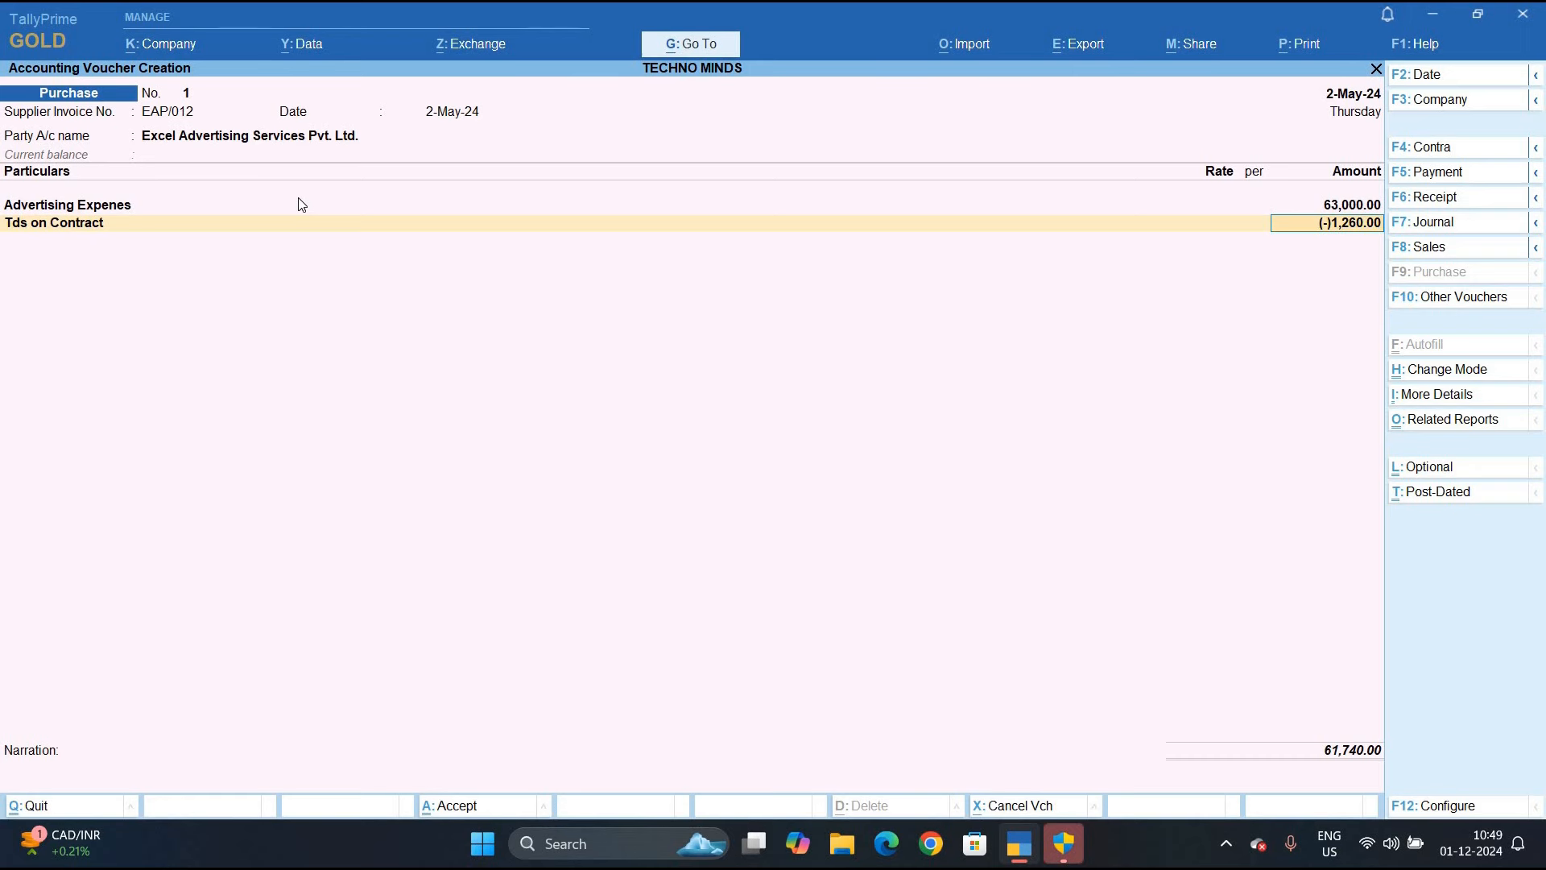
Record the 63,000 and 1,260 rows as new references EAP/012 and save voucher 1
key(Return)
key(Return)
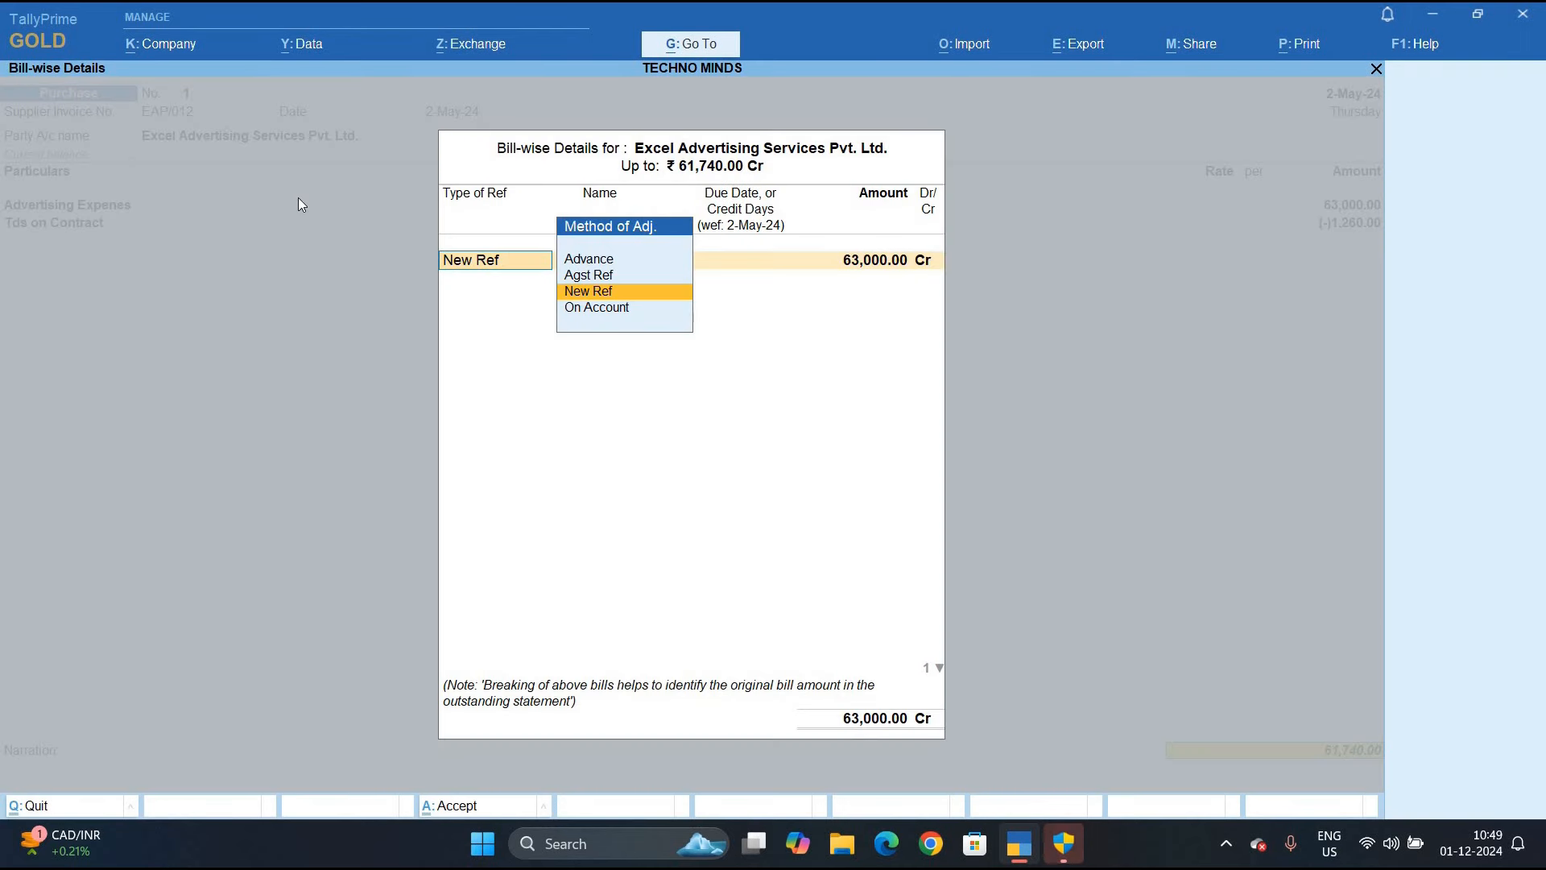
key(Return)
key(Return)
key(Return)
key(Return)
key(Return)
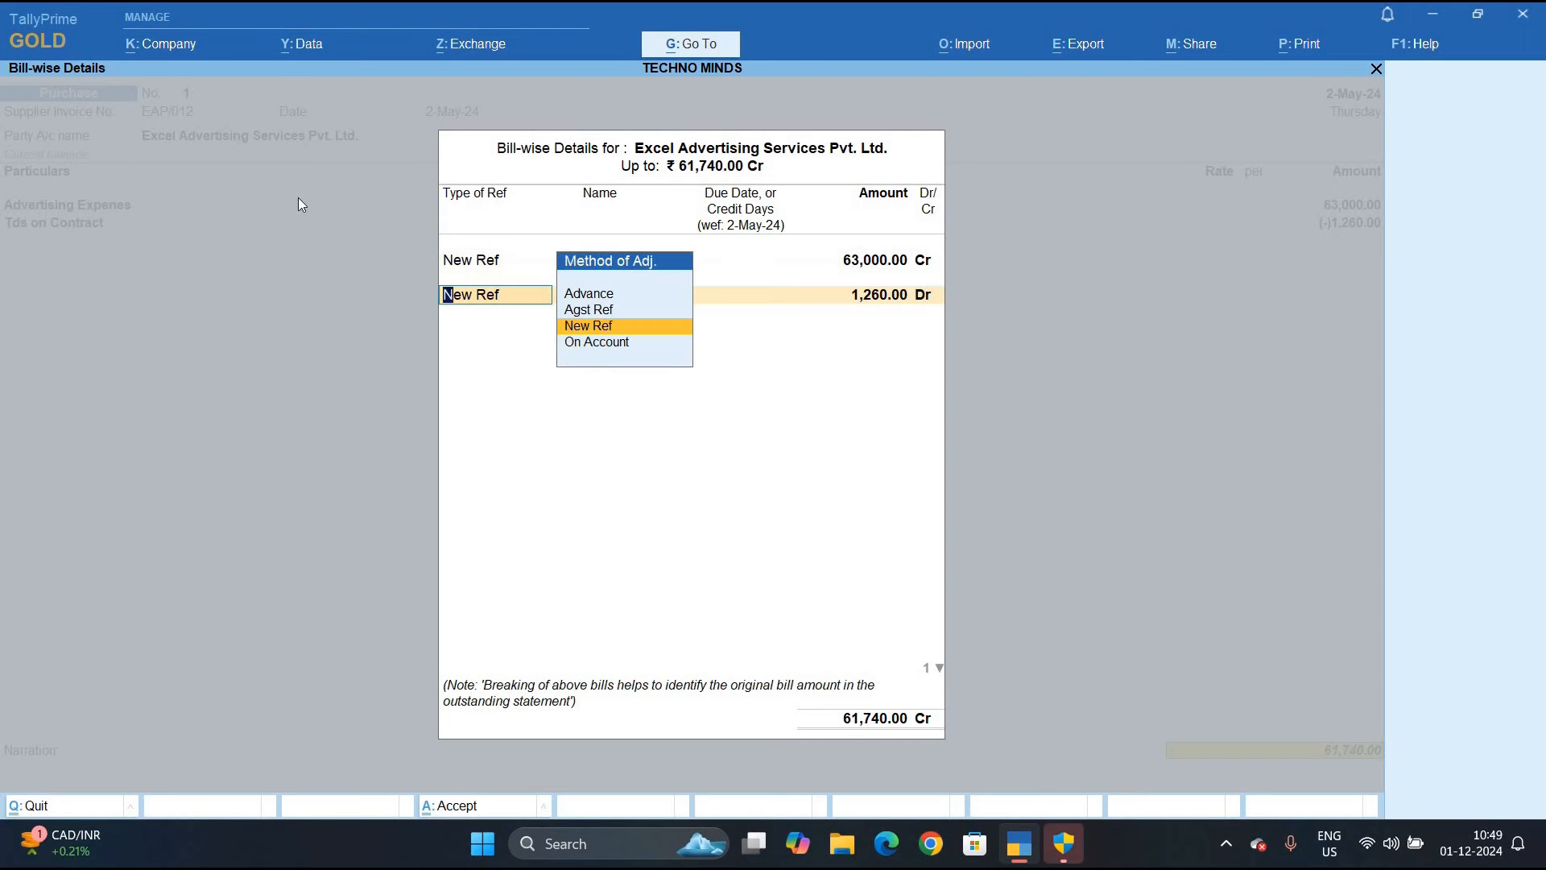
key(Return)
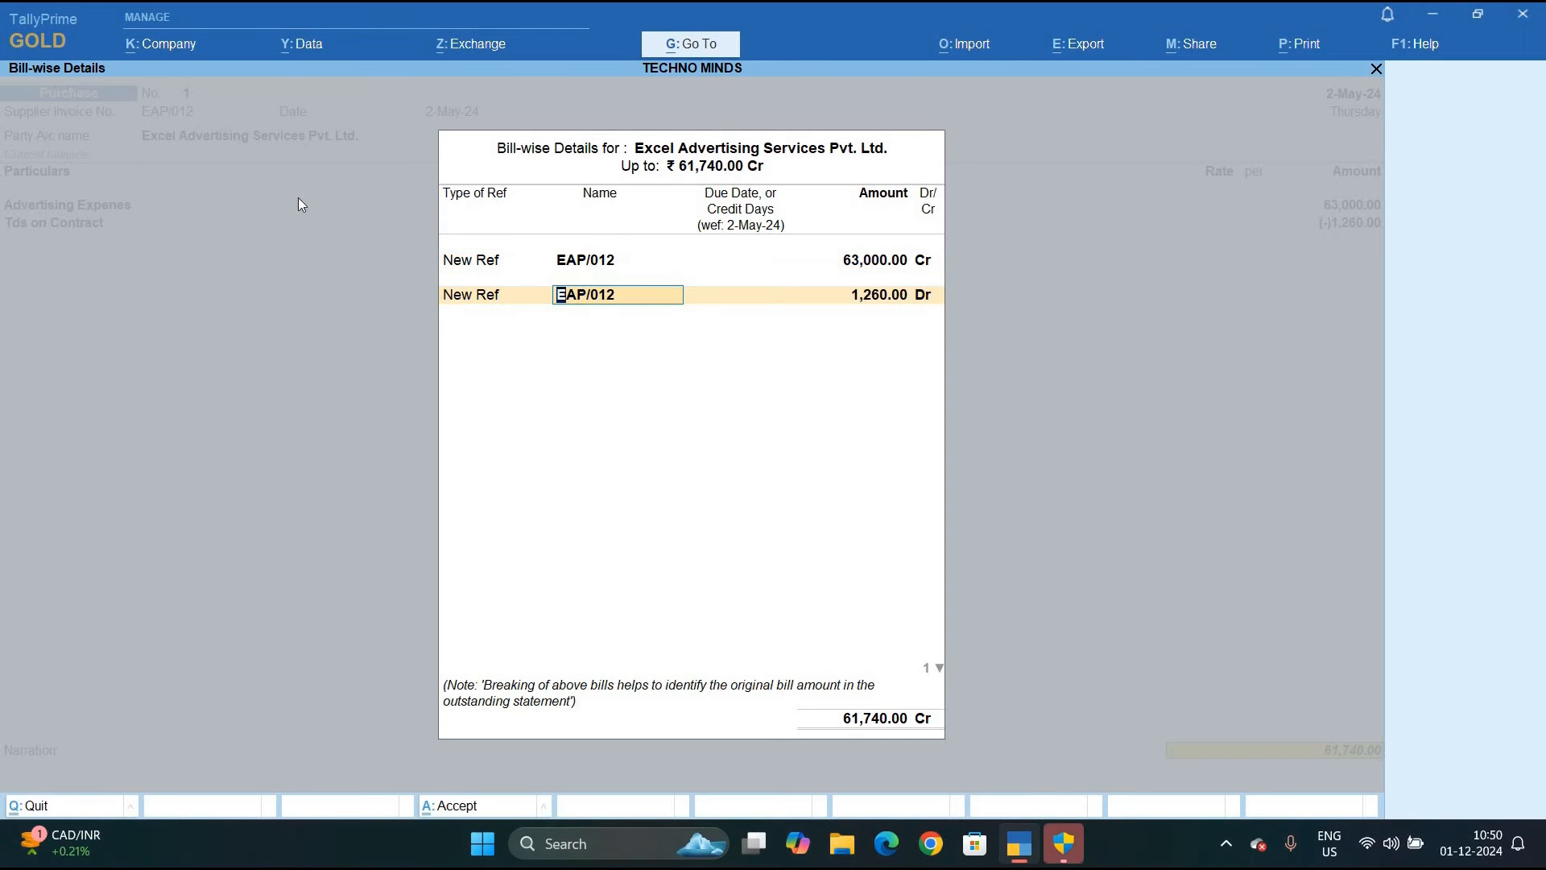
key(ctrl+a)
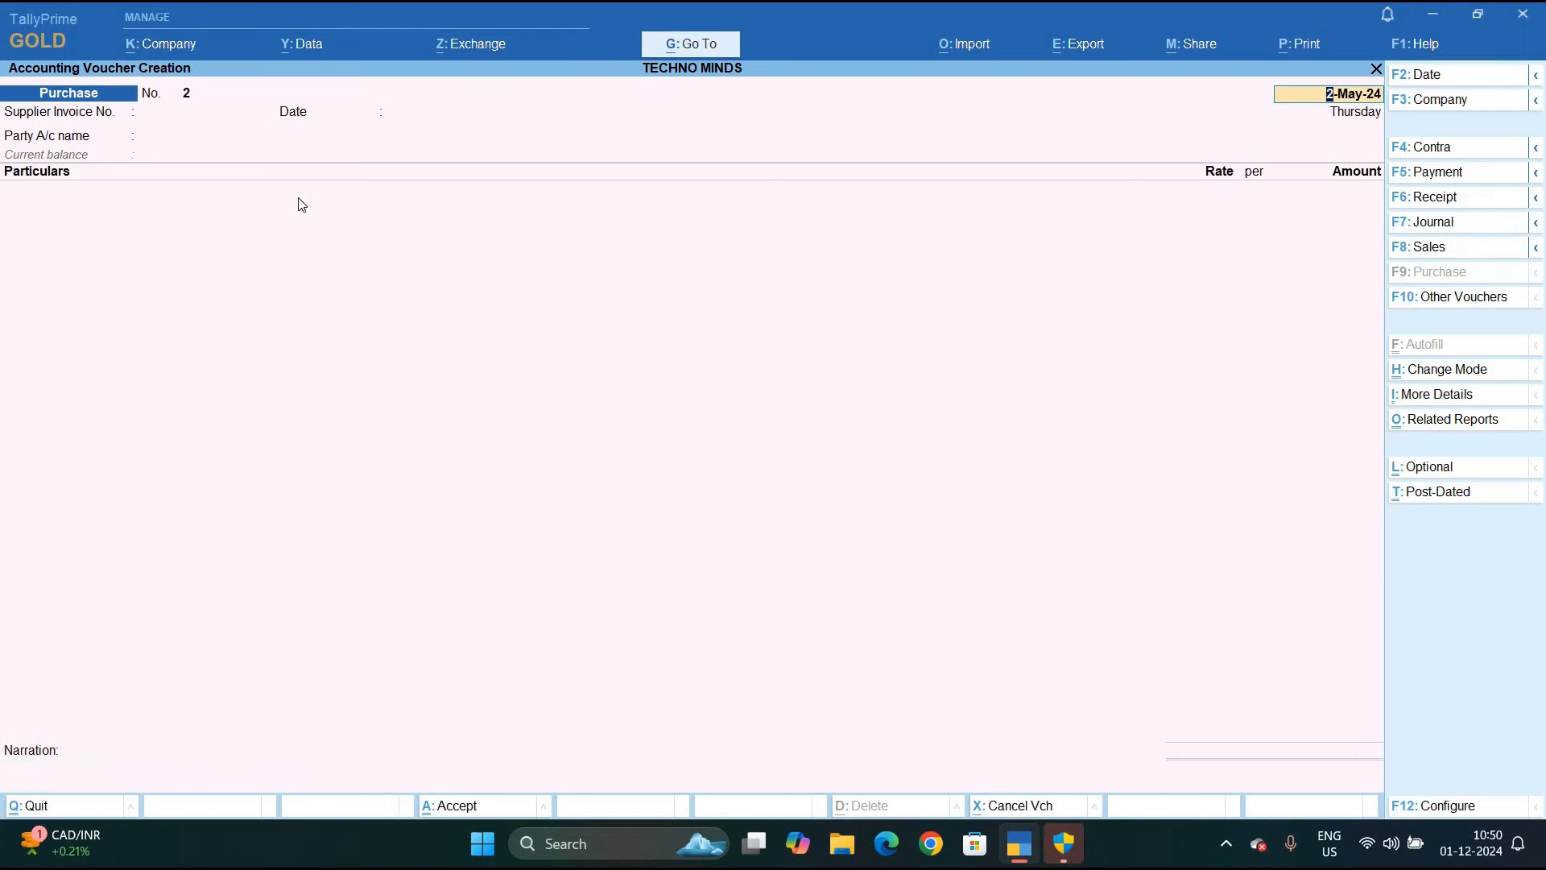
Discard the blank purchase voucher and open Form 26Q from TDS Reports
key(BackSpace)
key(Escape)
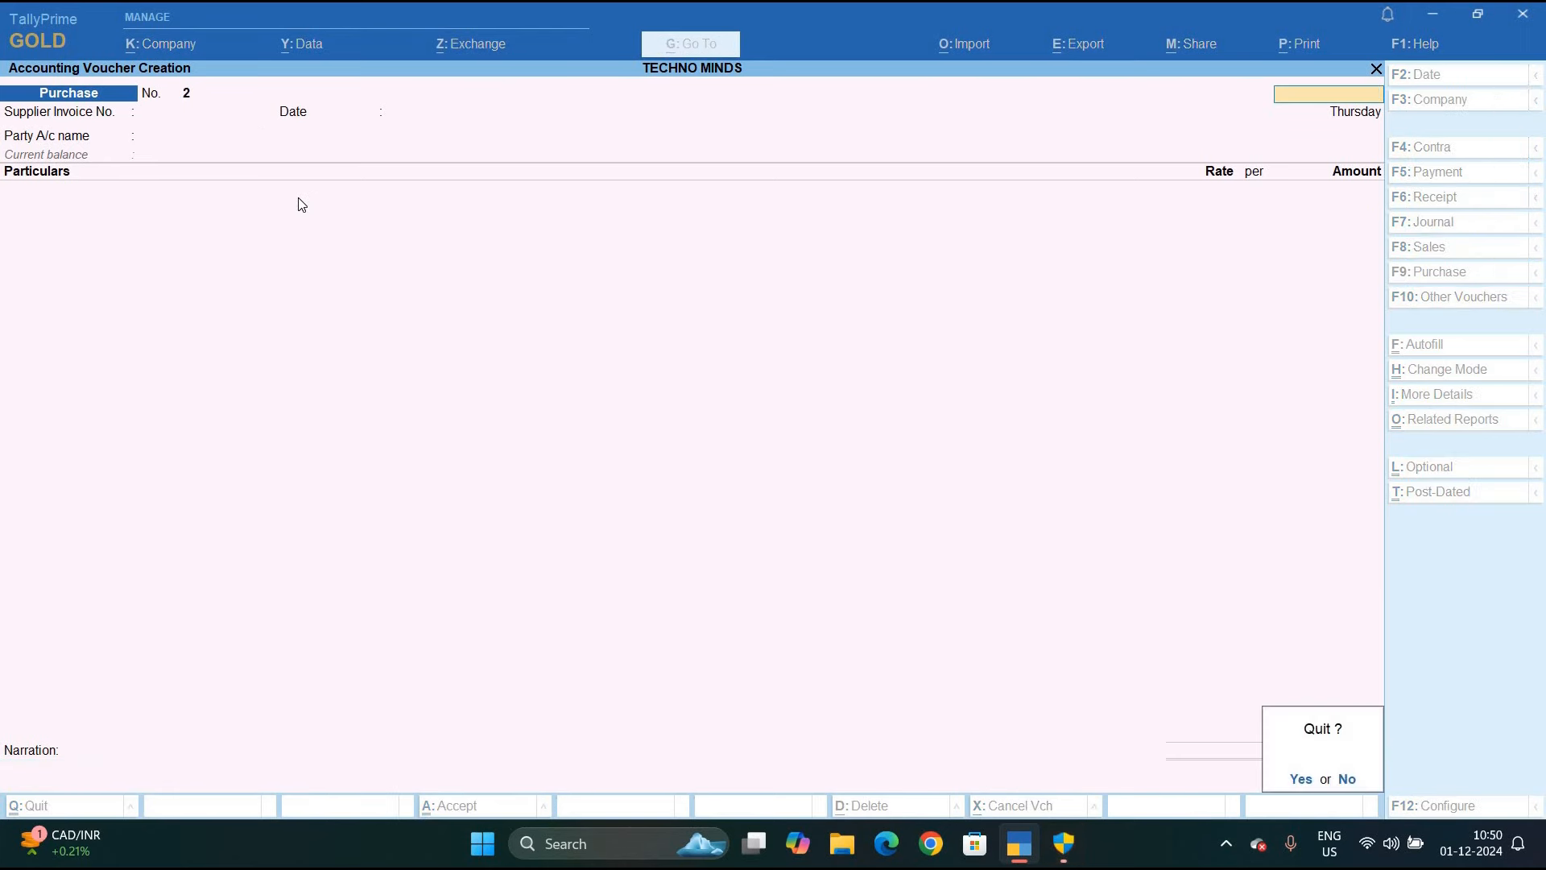
key(y)
key(d)
key(u)
key(t)
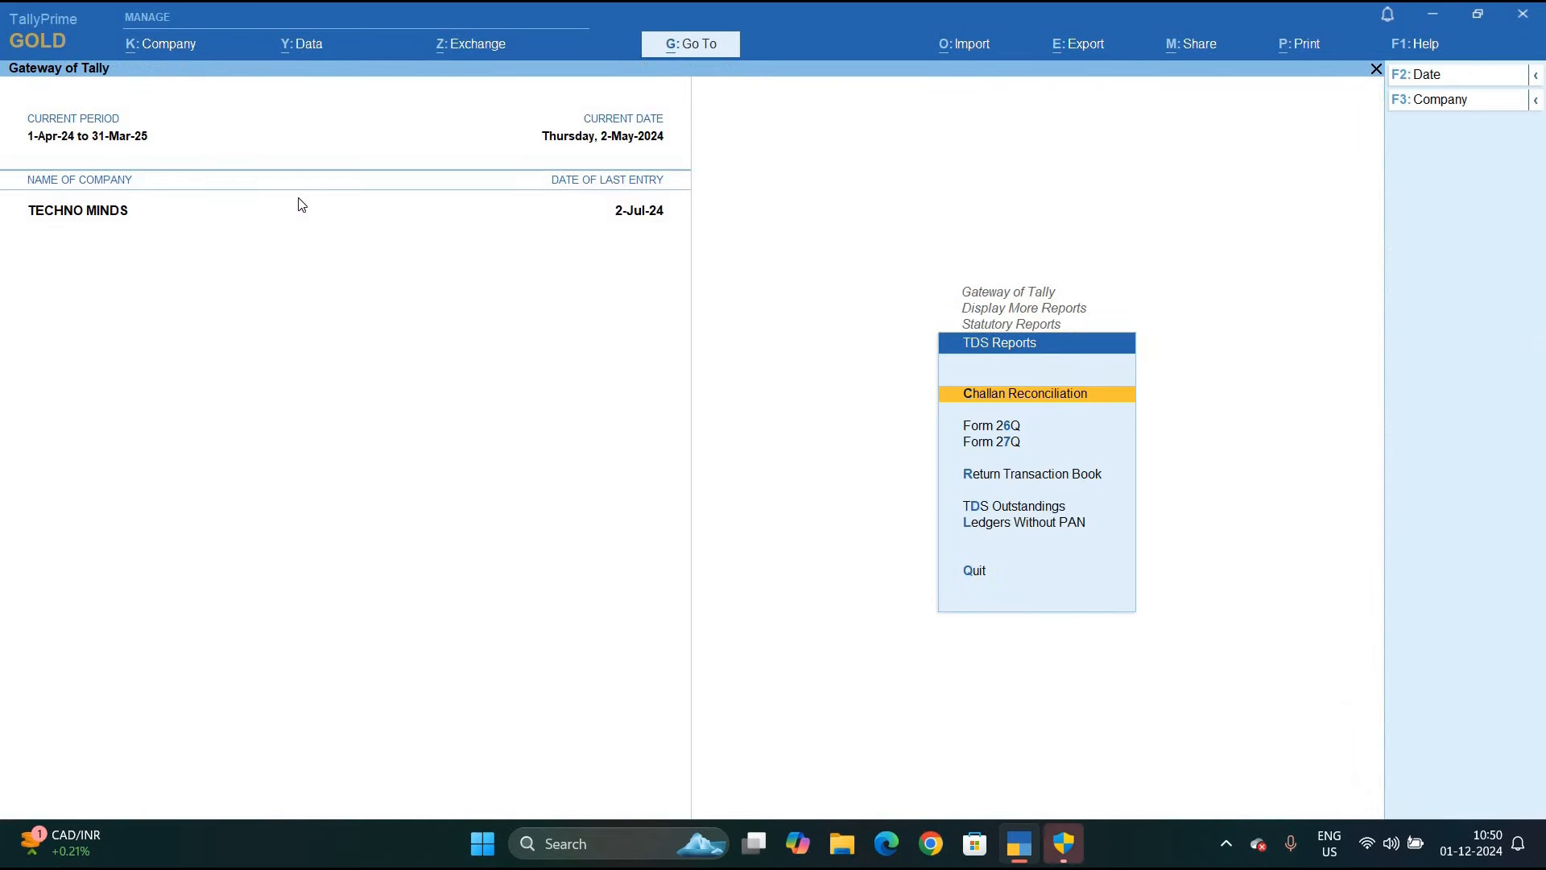
key(f)
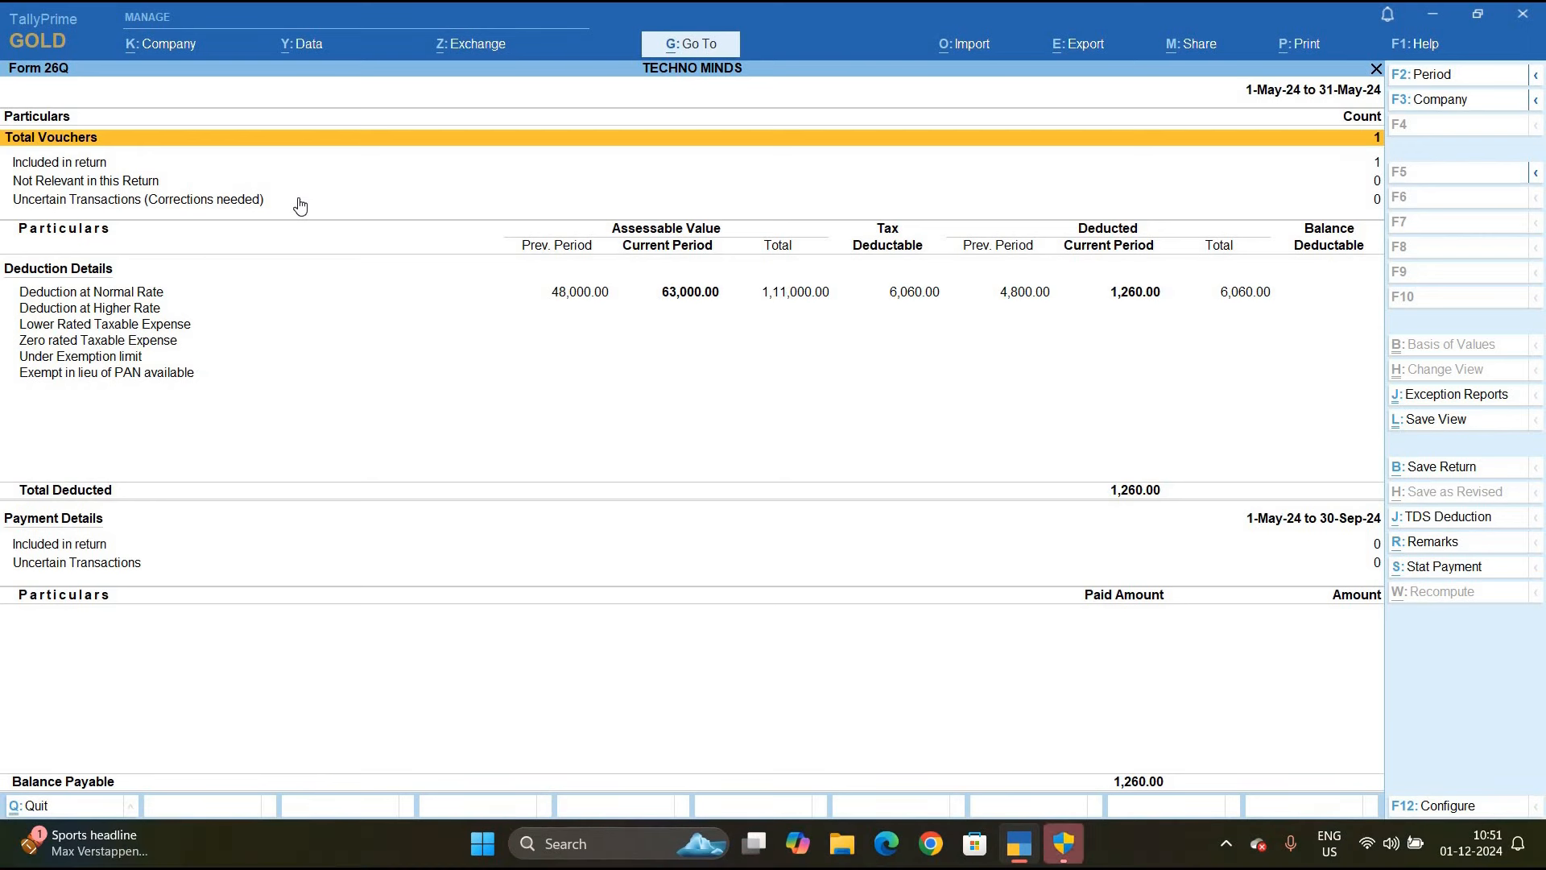
Check Deduction at Normal Rate: 1,260 deducted on Excel Advertising's 63,000, then exit
key(Down)
key(Down)
key(Down)
key(Down)
key(Down)
key(Up)
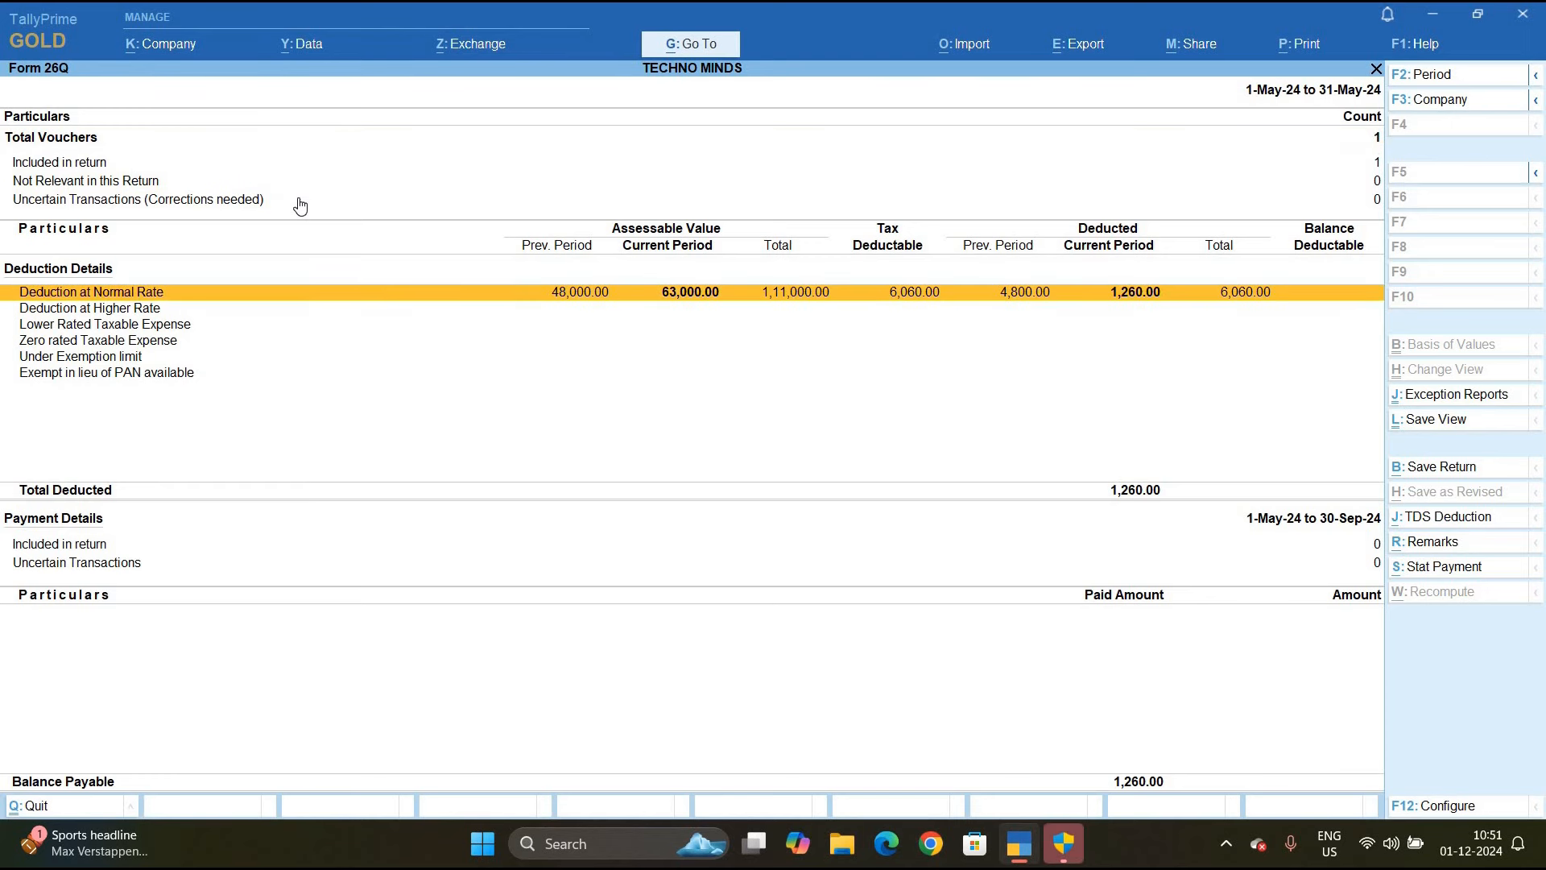
key(Return)
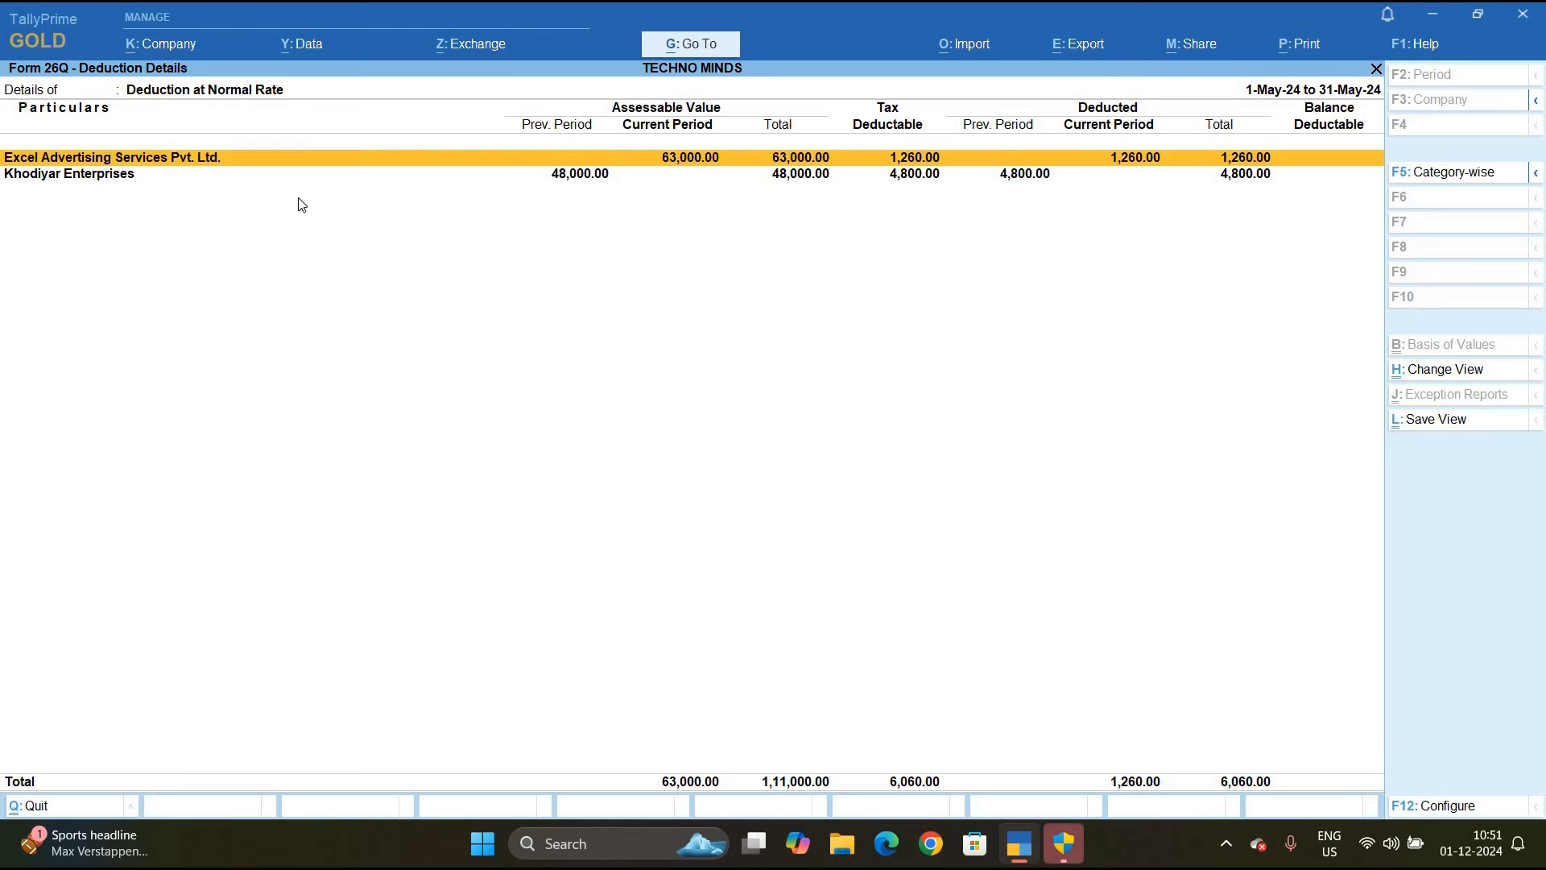
key(ctrl)
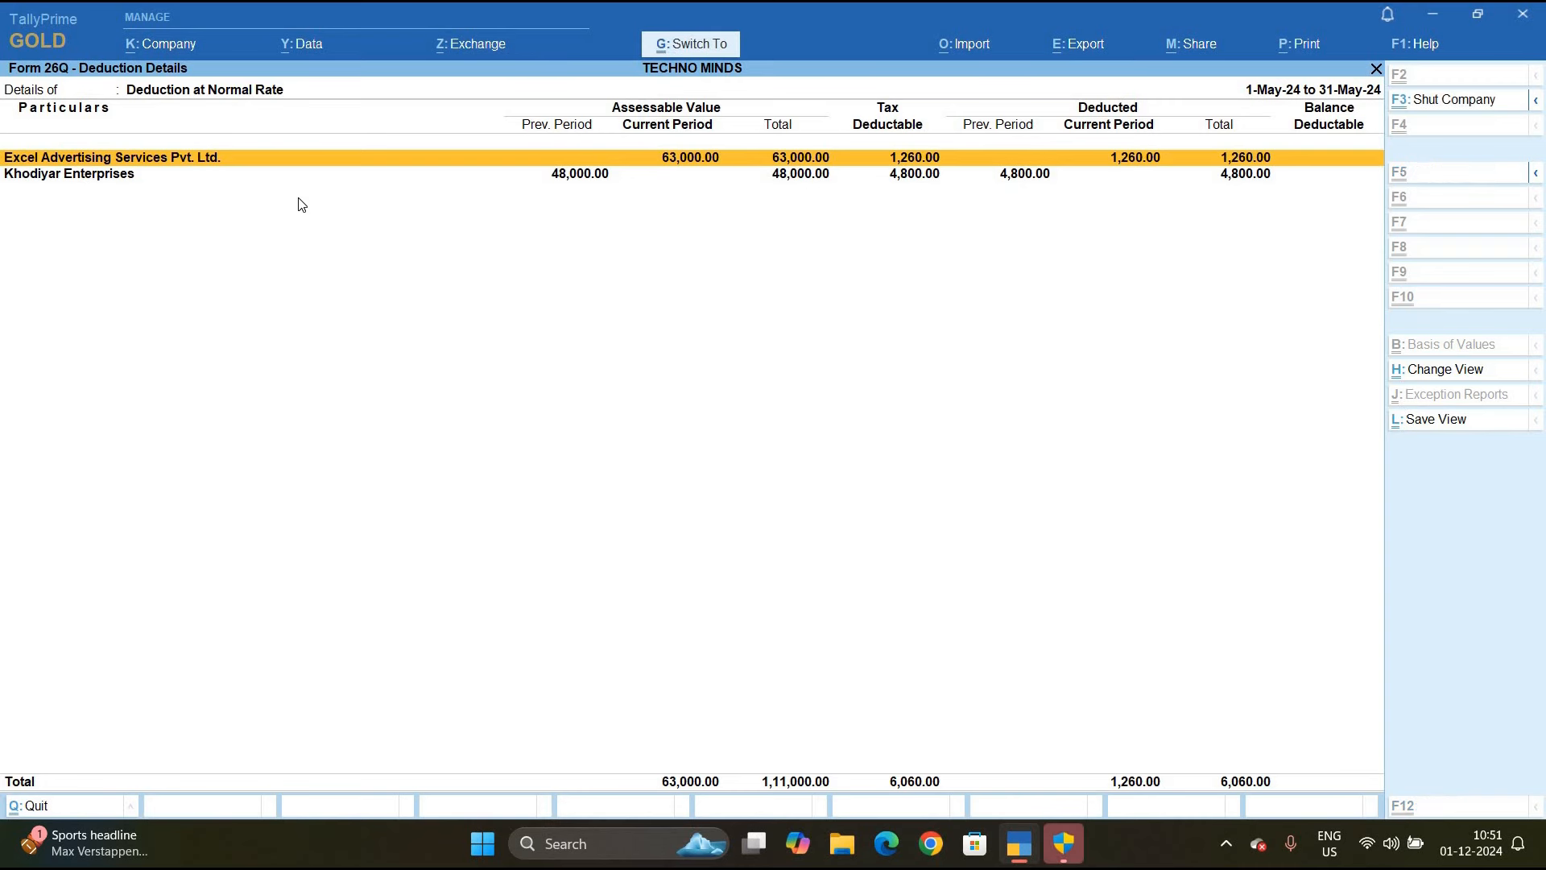
key(Escape)
key(Escape)
key(Escape)
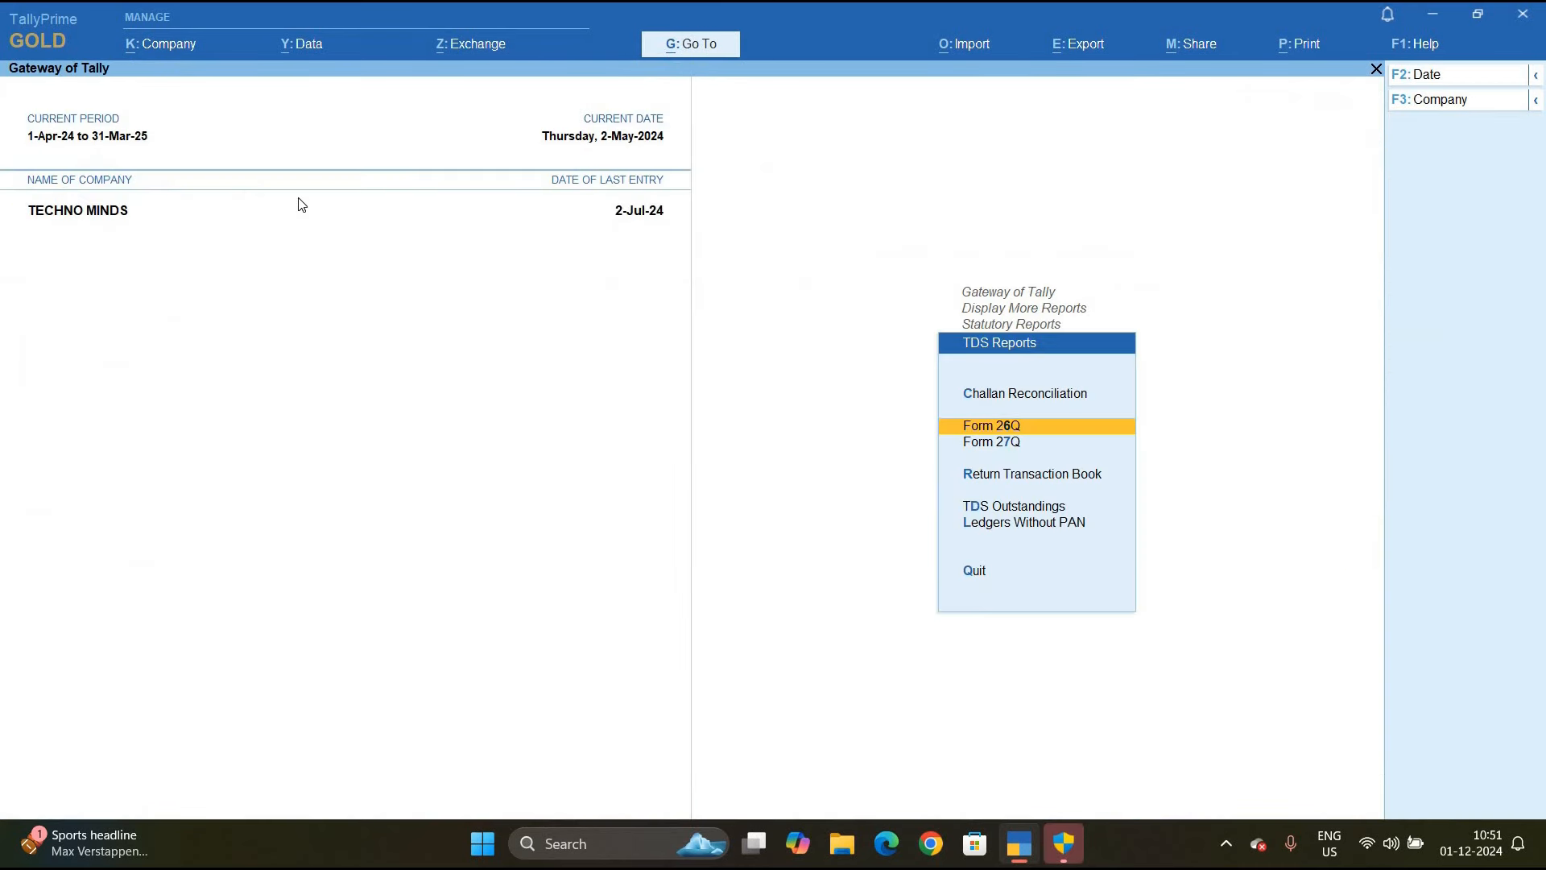
Close the Statutory Reports menu on the way back to Gateway of Tally
key(Escape)
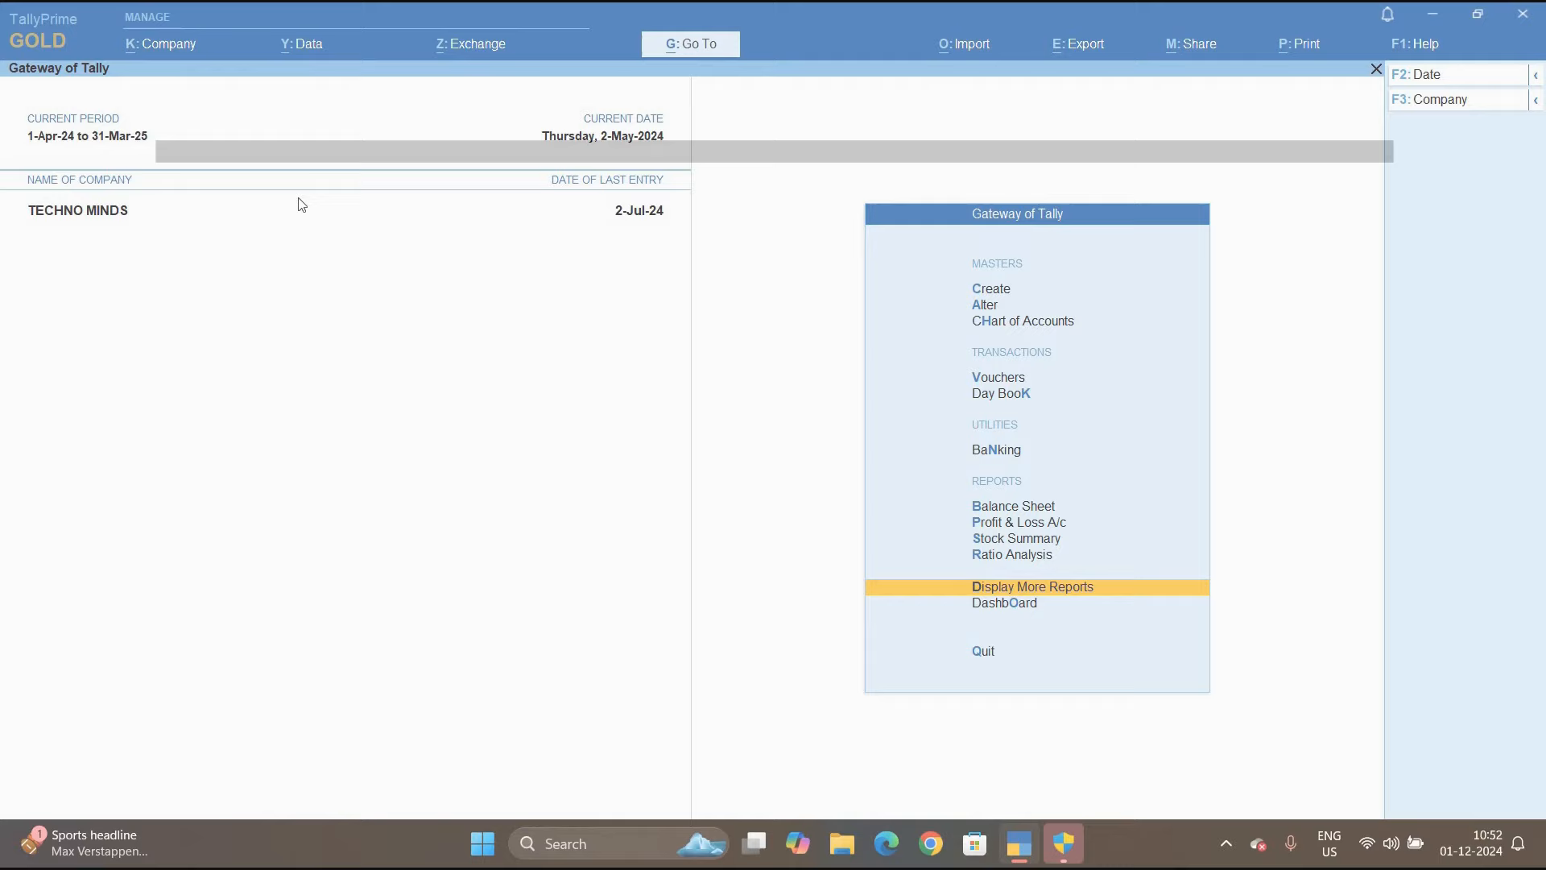
Start a Journal voucher dated 31-May-24
key(Up)
key(Up)
key(Up)
key(Up)
key(Up)
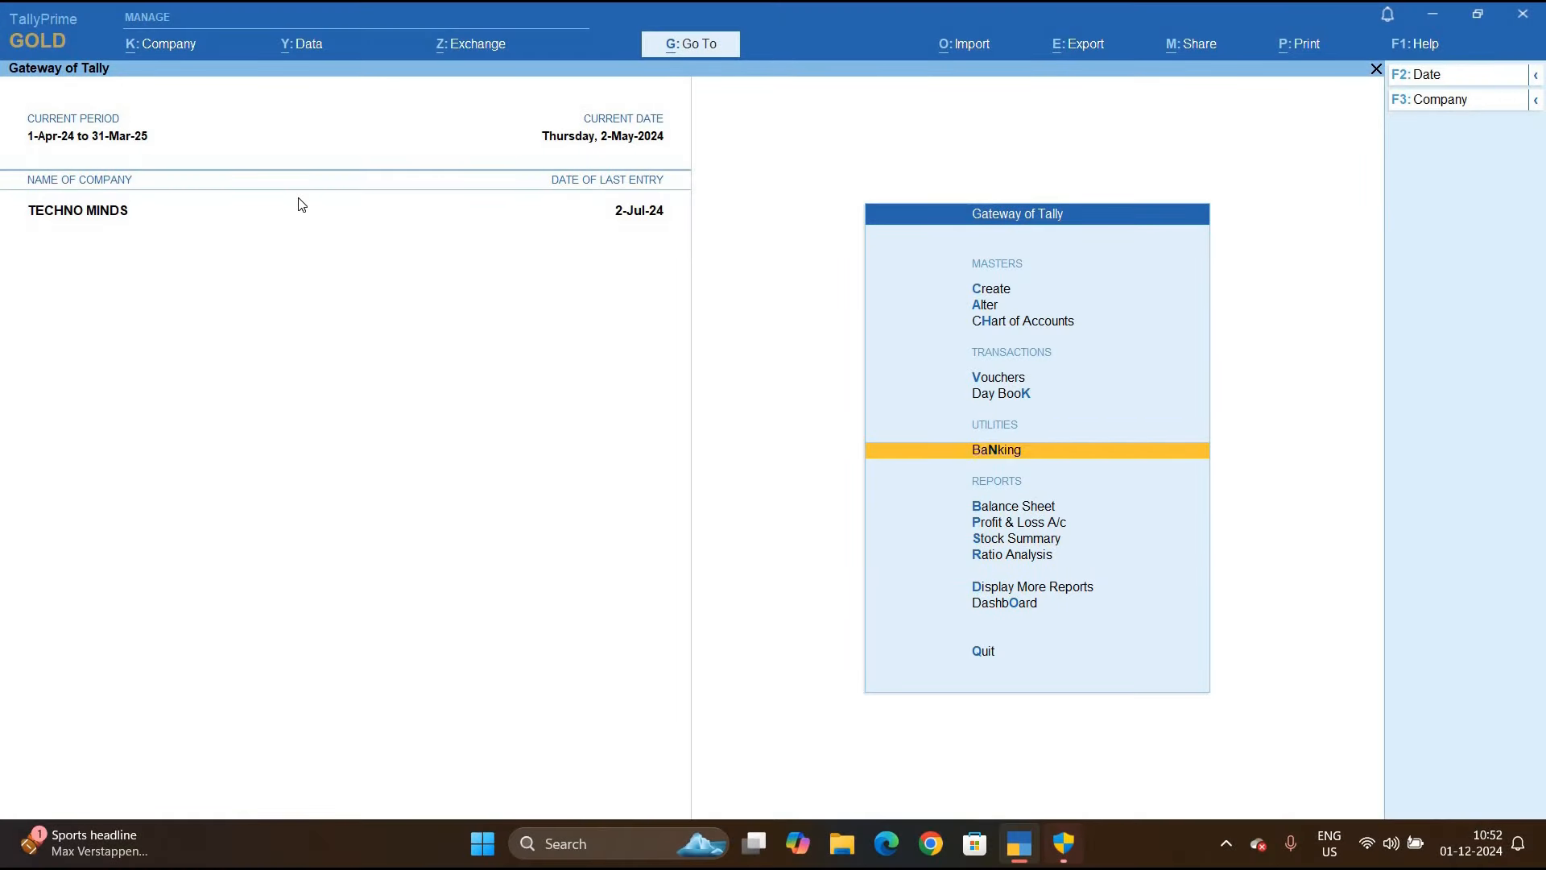
key(Up)
key(Up)
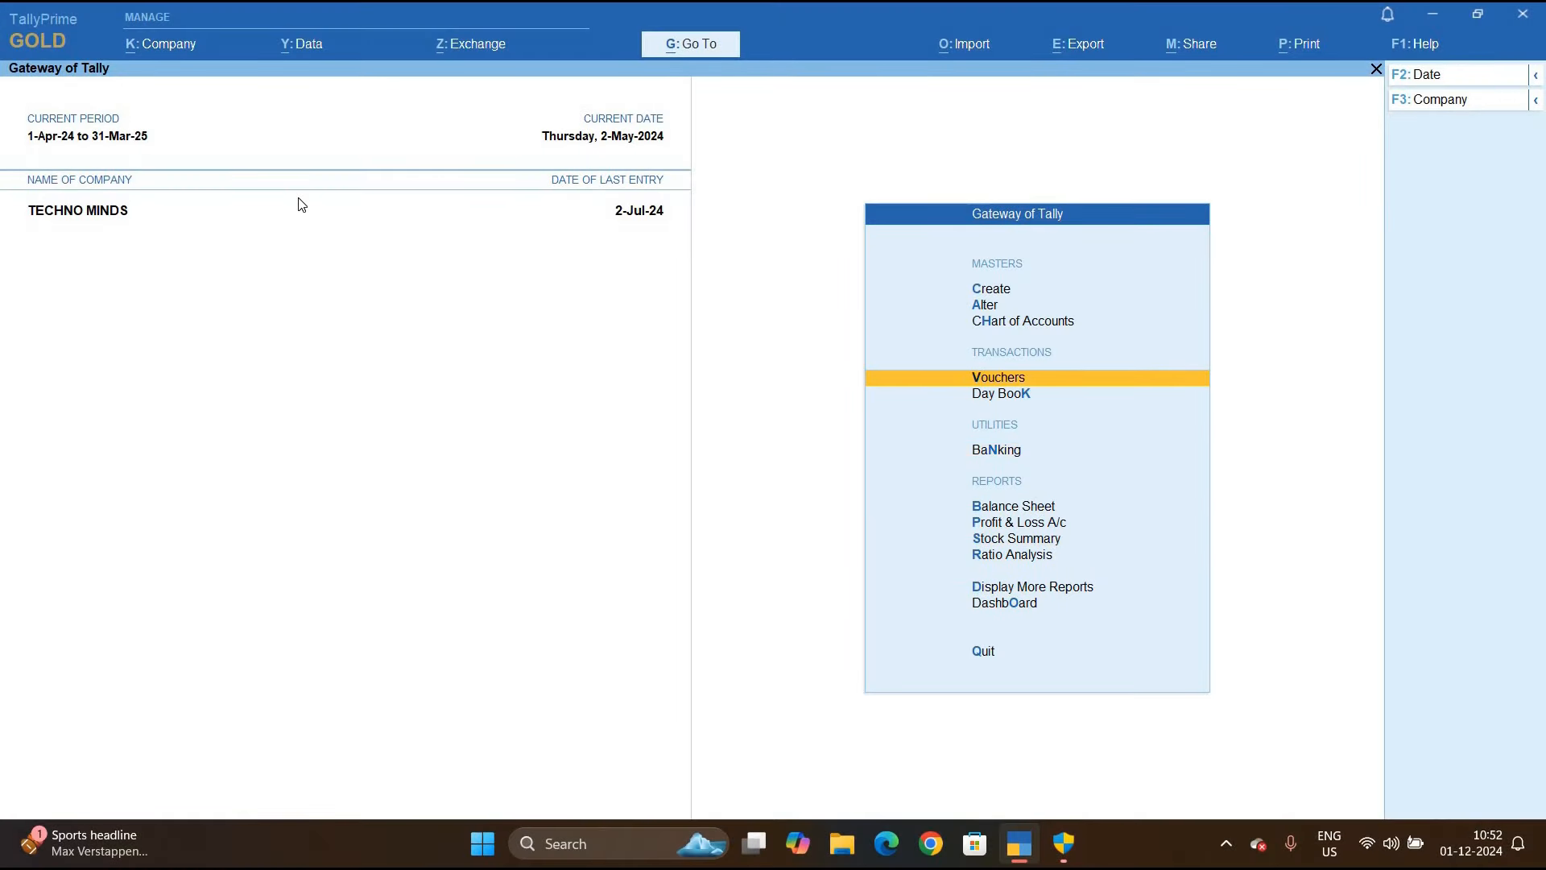
key(Return)
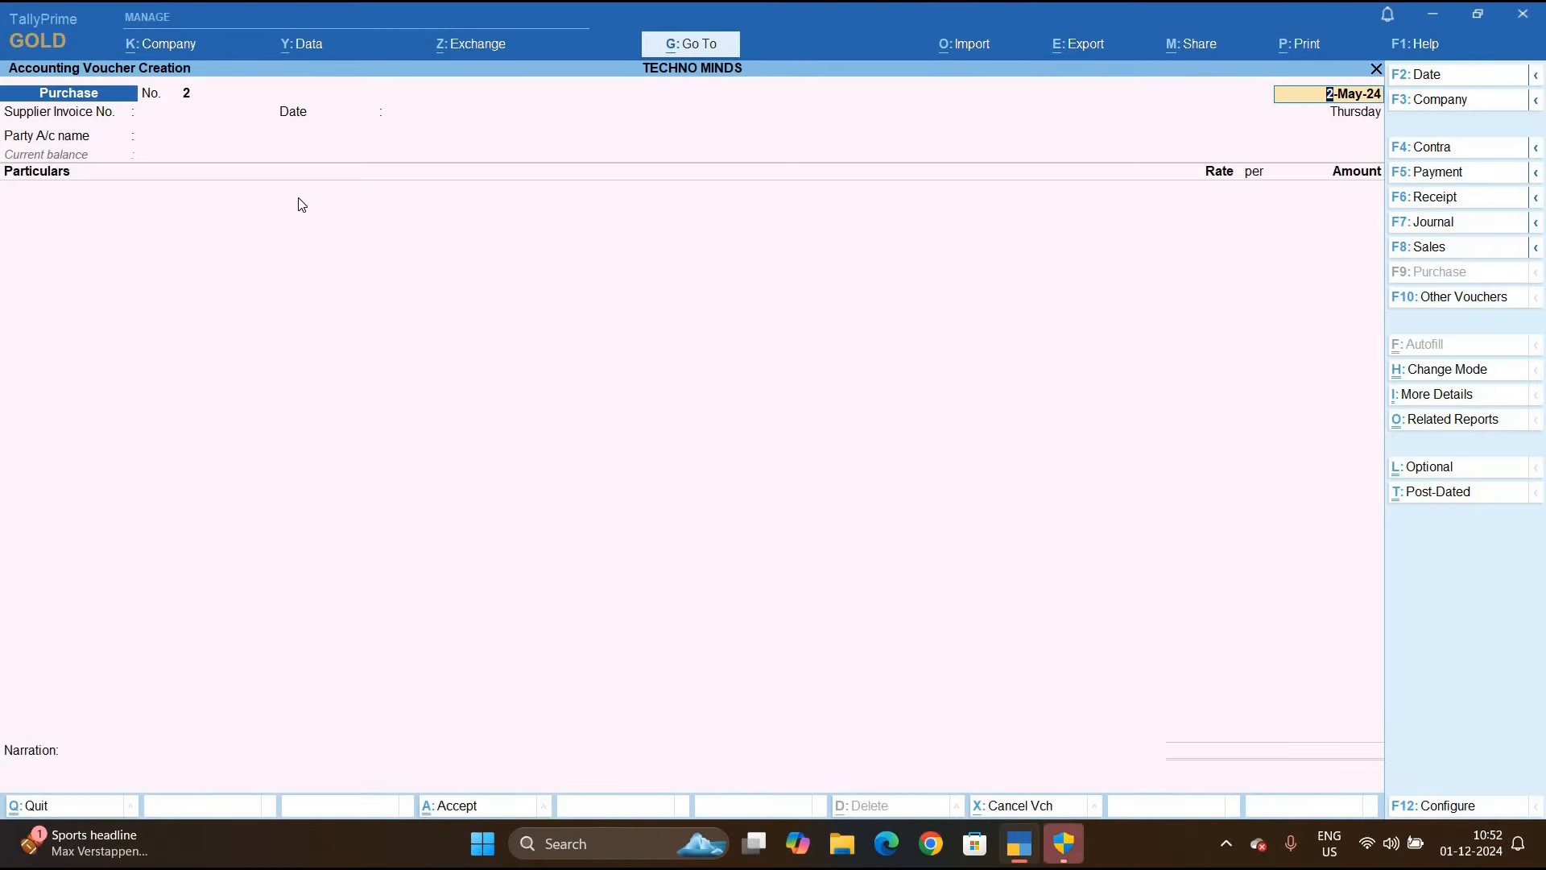
key(F7)
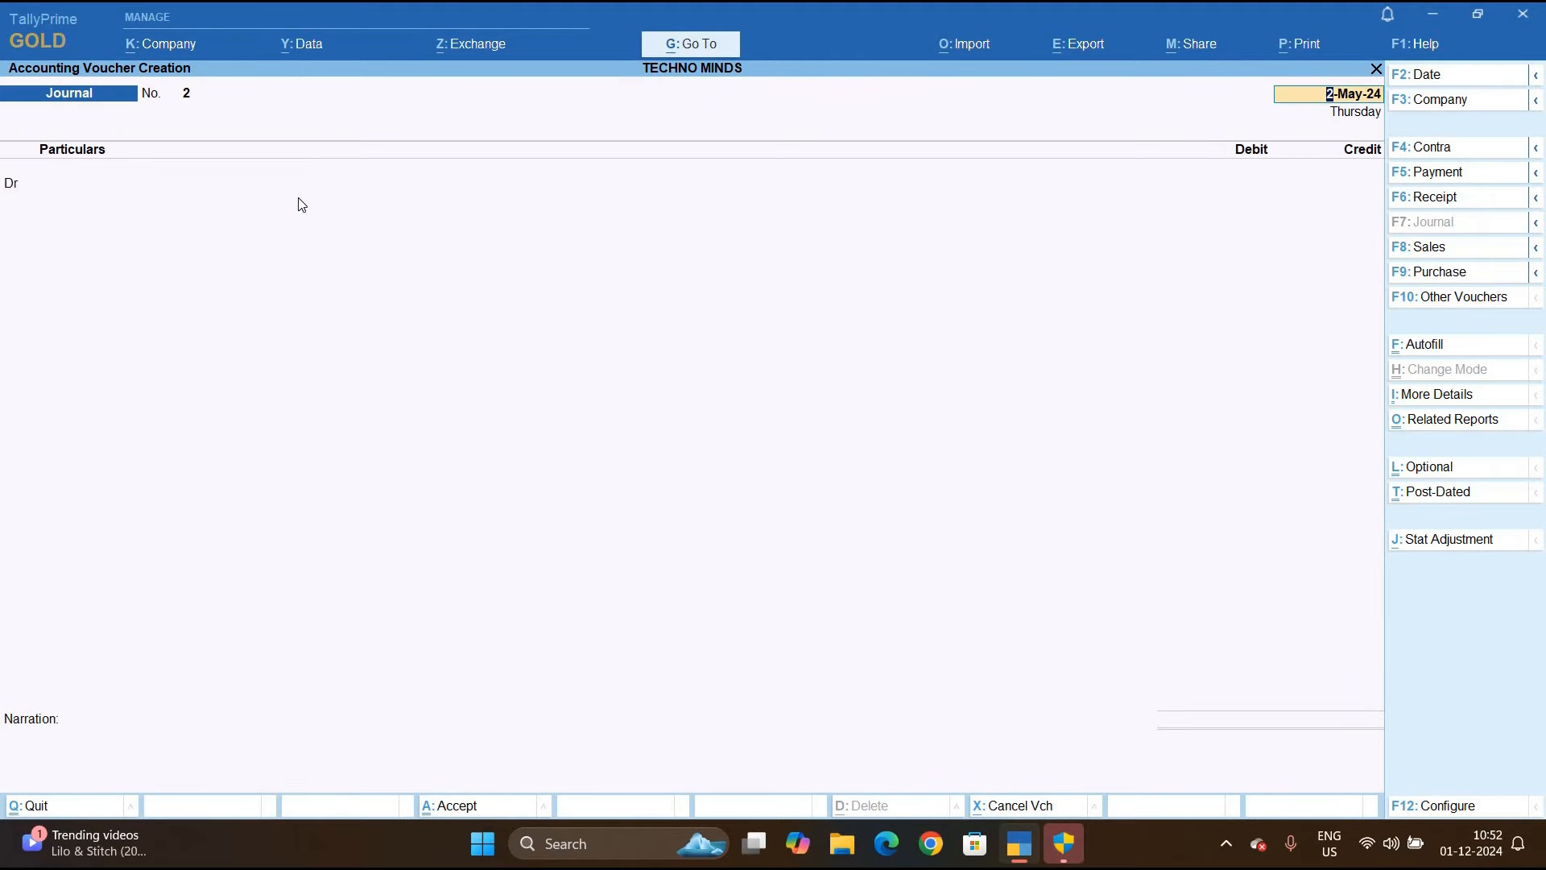
key(F2)
text(31.)
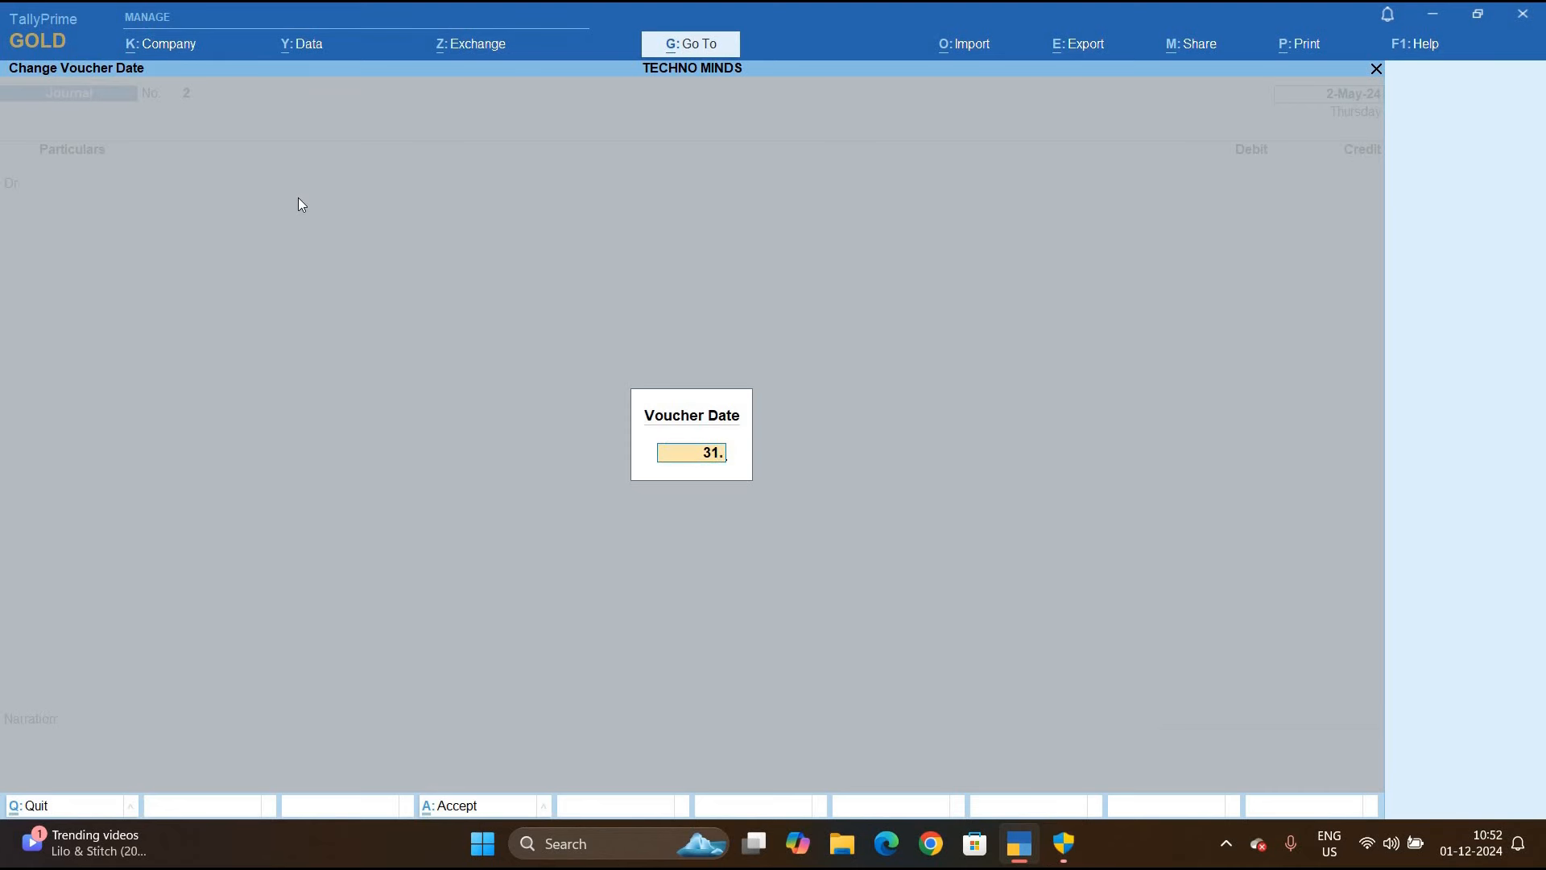
key(Return)
key(Return)
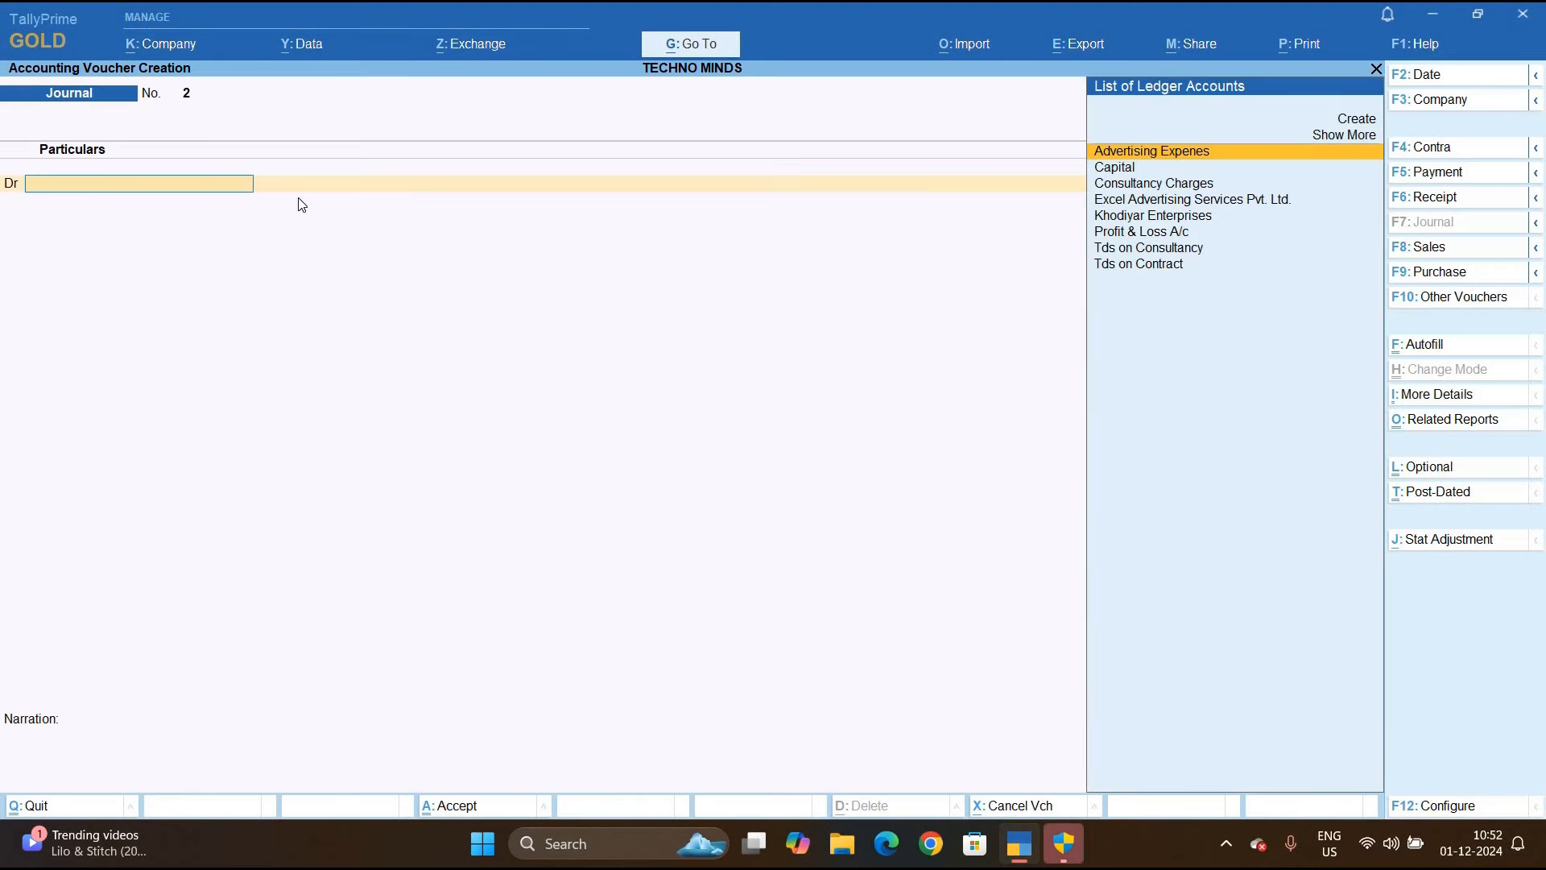
Configure the journal to show more configurations and provide Reference No. and Date
key(F12)
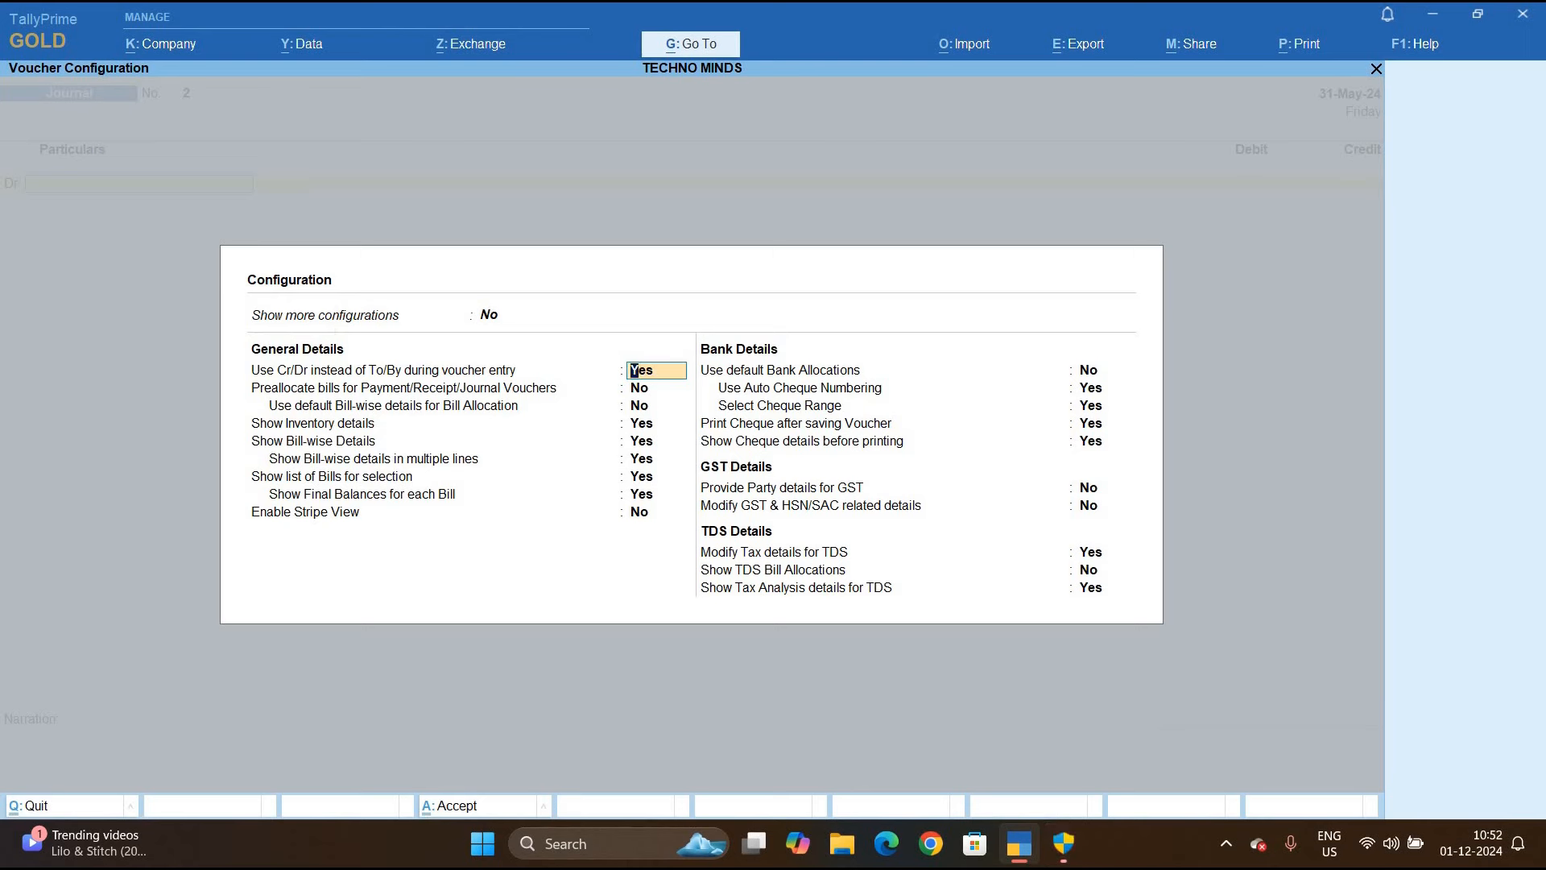
click(484, 324)
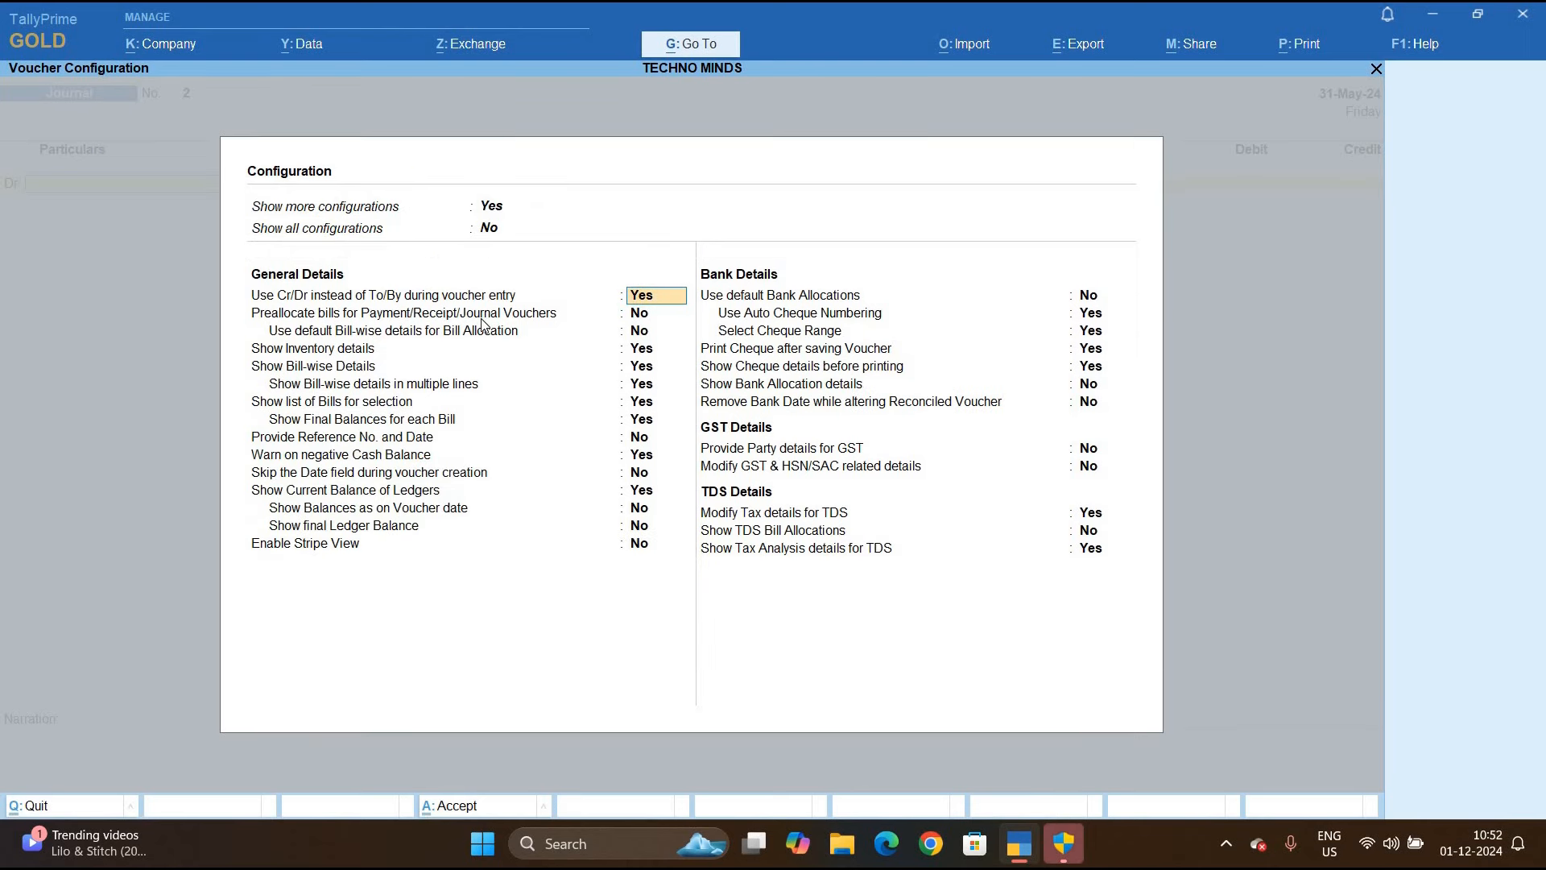
key(Down)
key(Down)
key(Down)
key(Down)
key(Down)
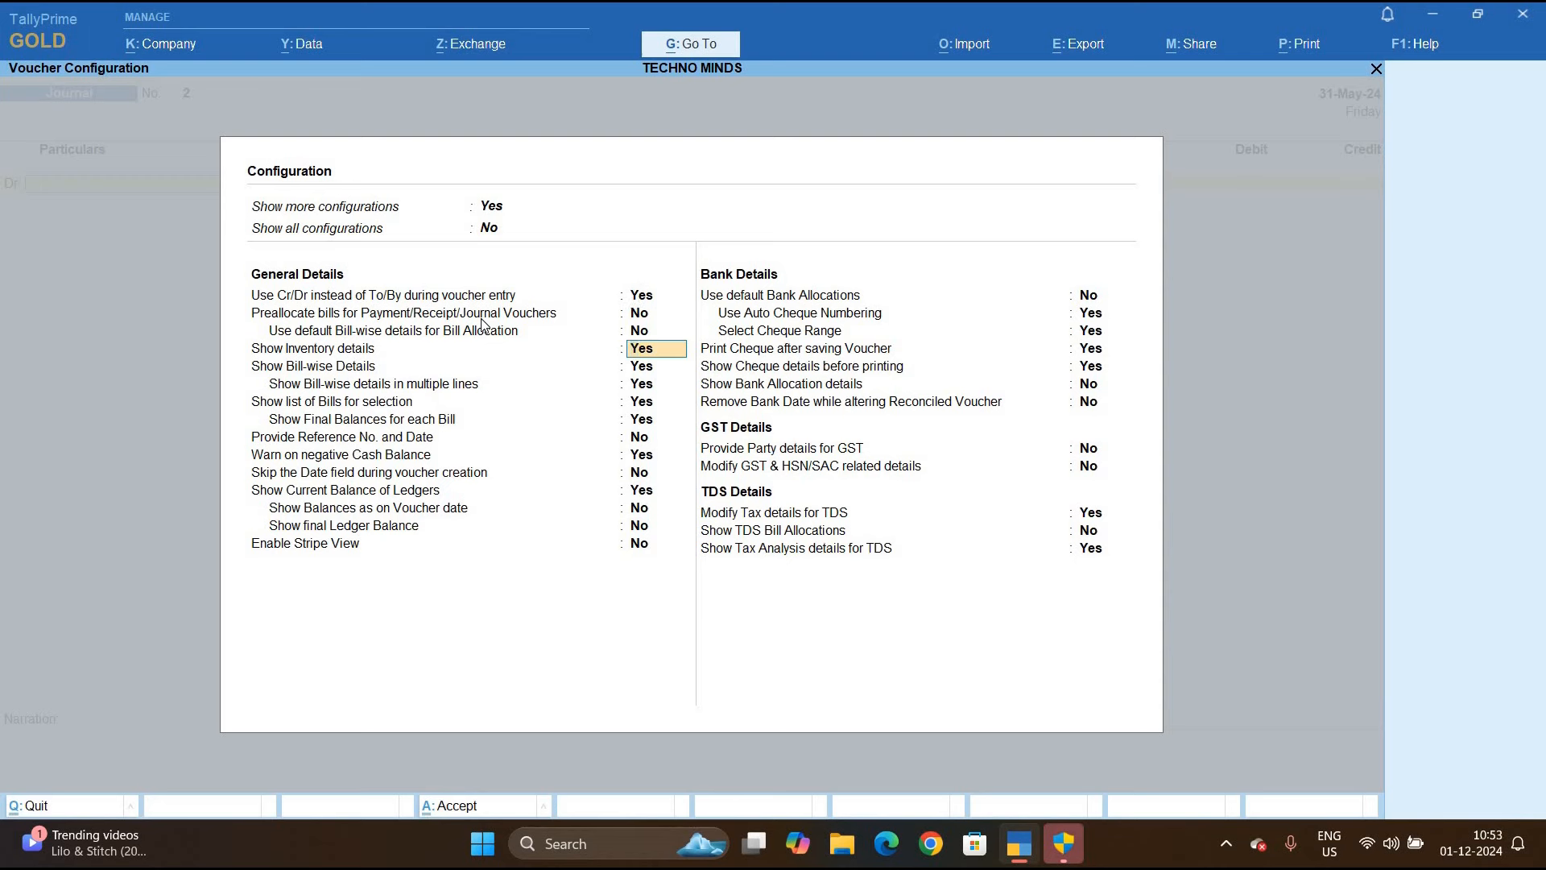
key(Down)
key(Down)
key(Down)
key(y)
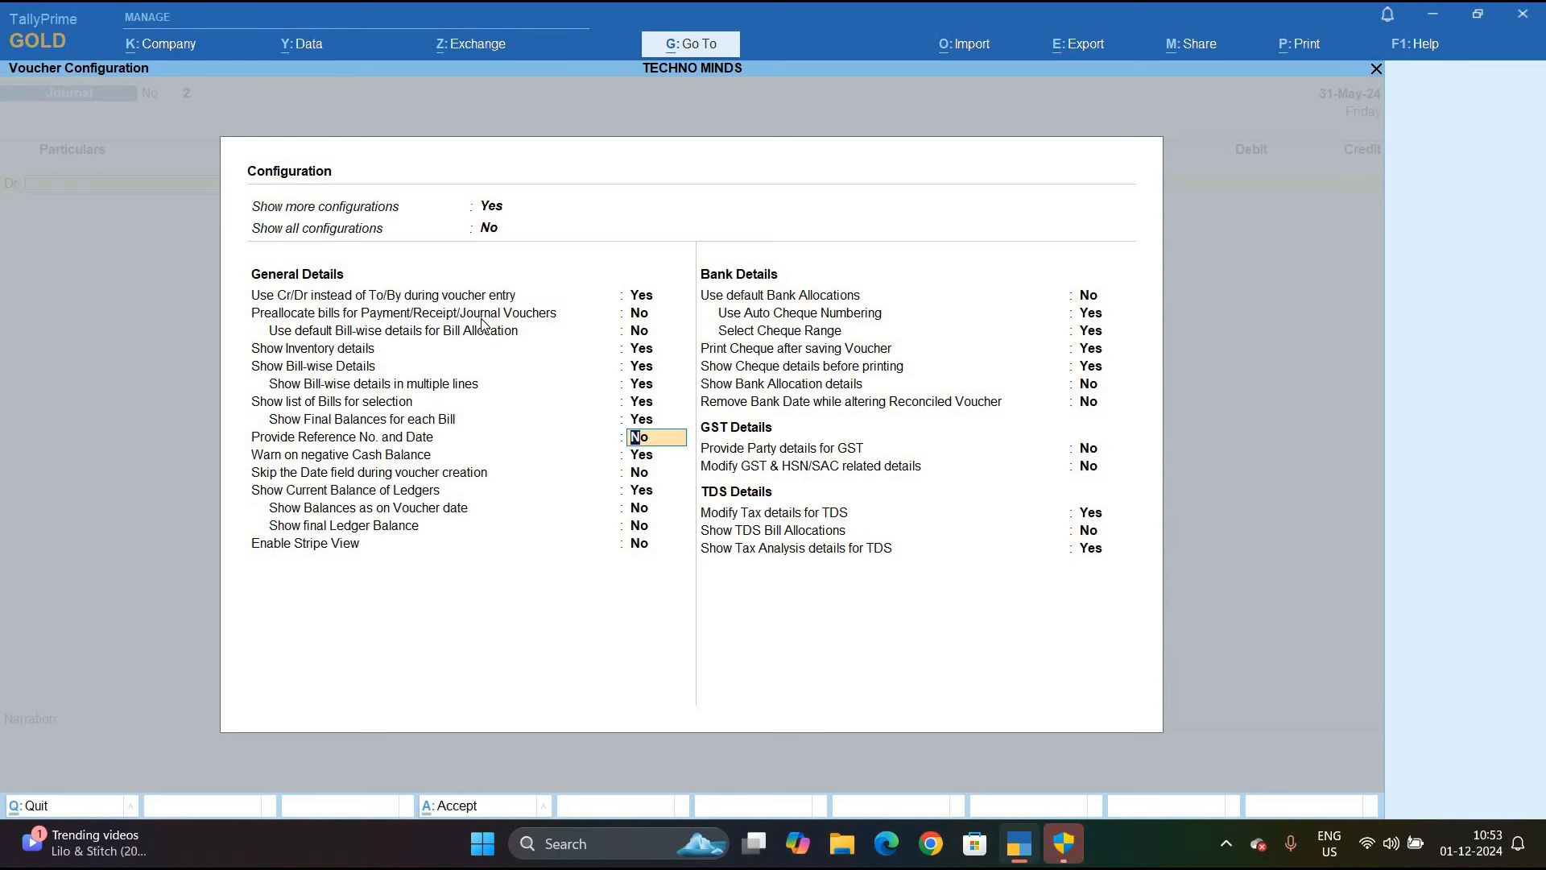
key(Down)
key(ctrl+a)
key(Return)
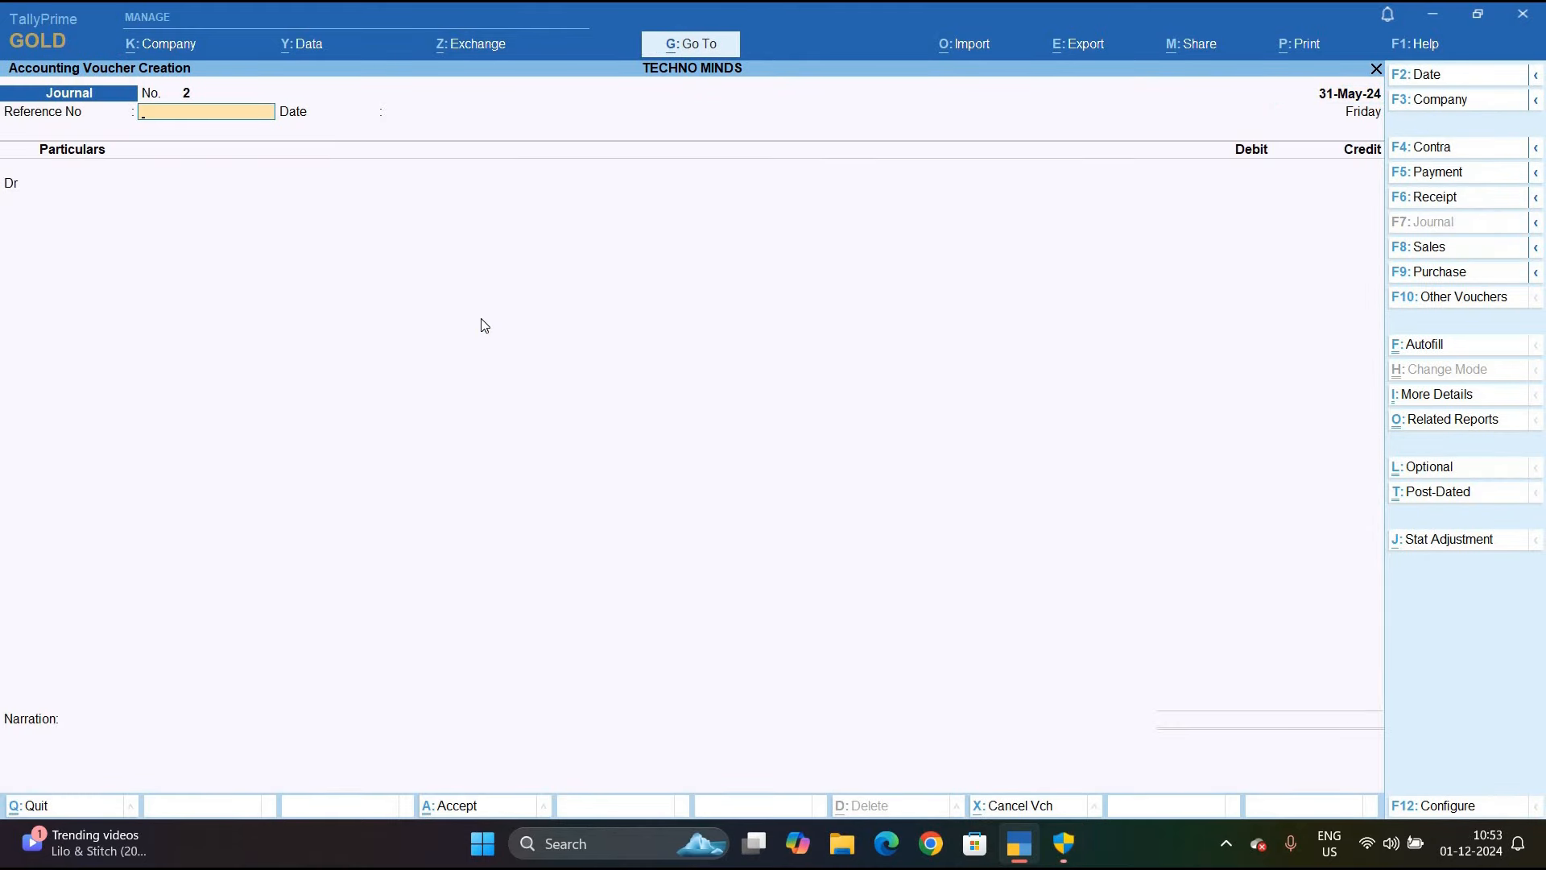
Enter reference 15/11 and debit Consultancy Charges 11,000, accepting its TDS details, with Tds on Consultancy on the credit line
text(15/11)
key(Return)
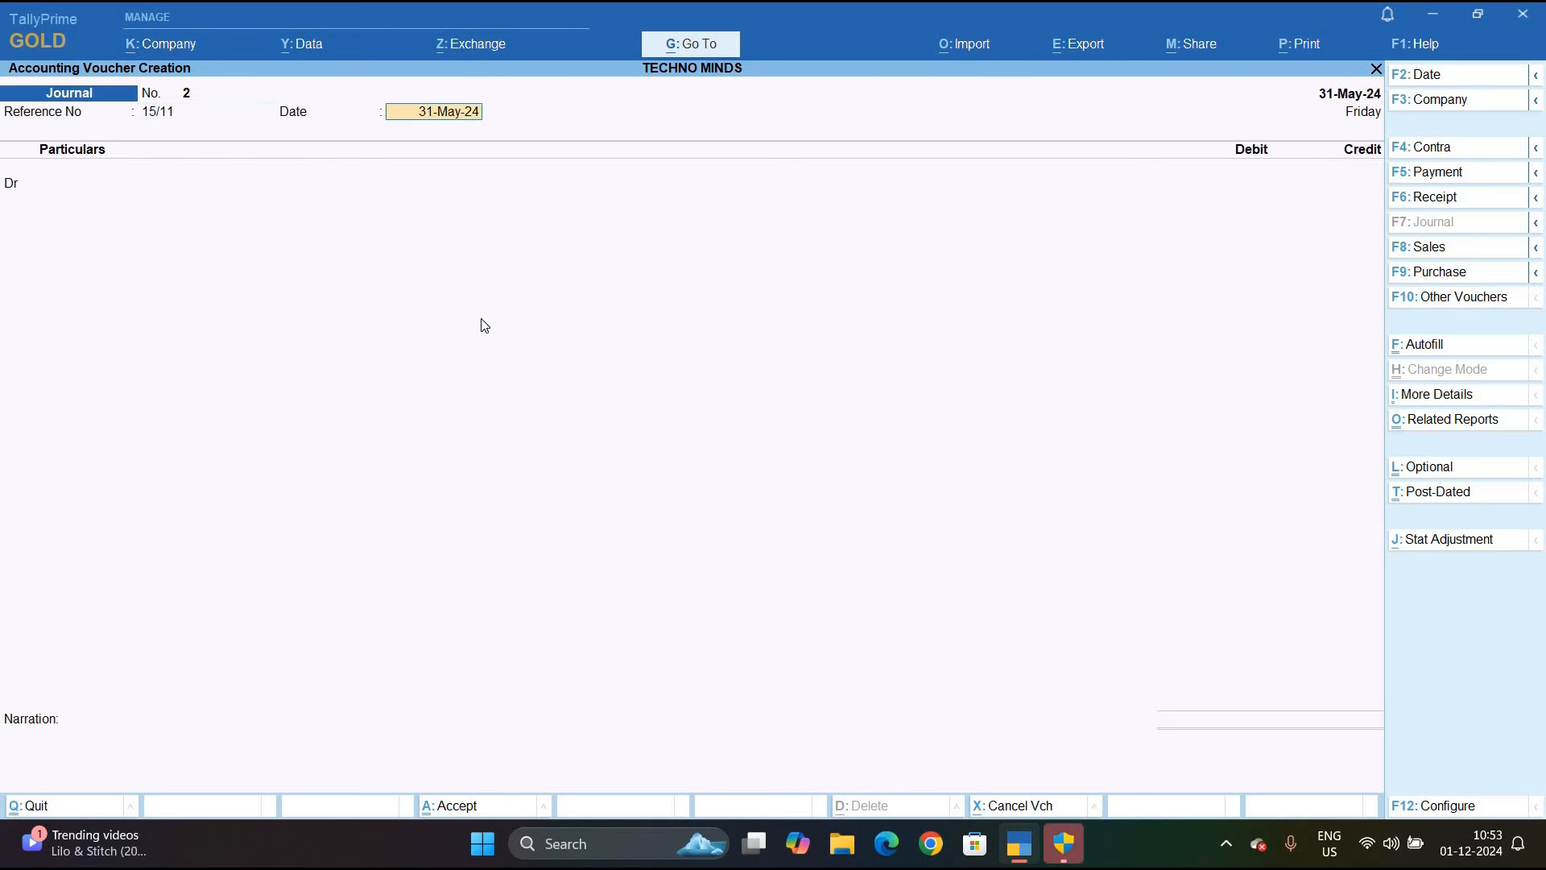
key(Return)
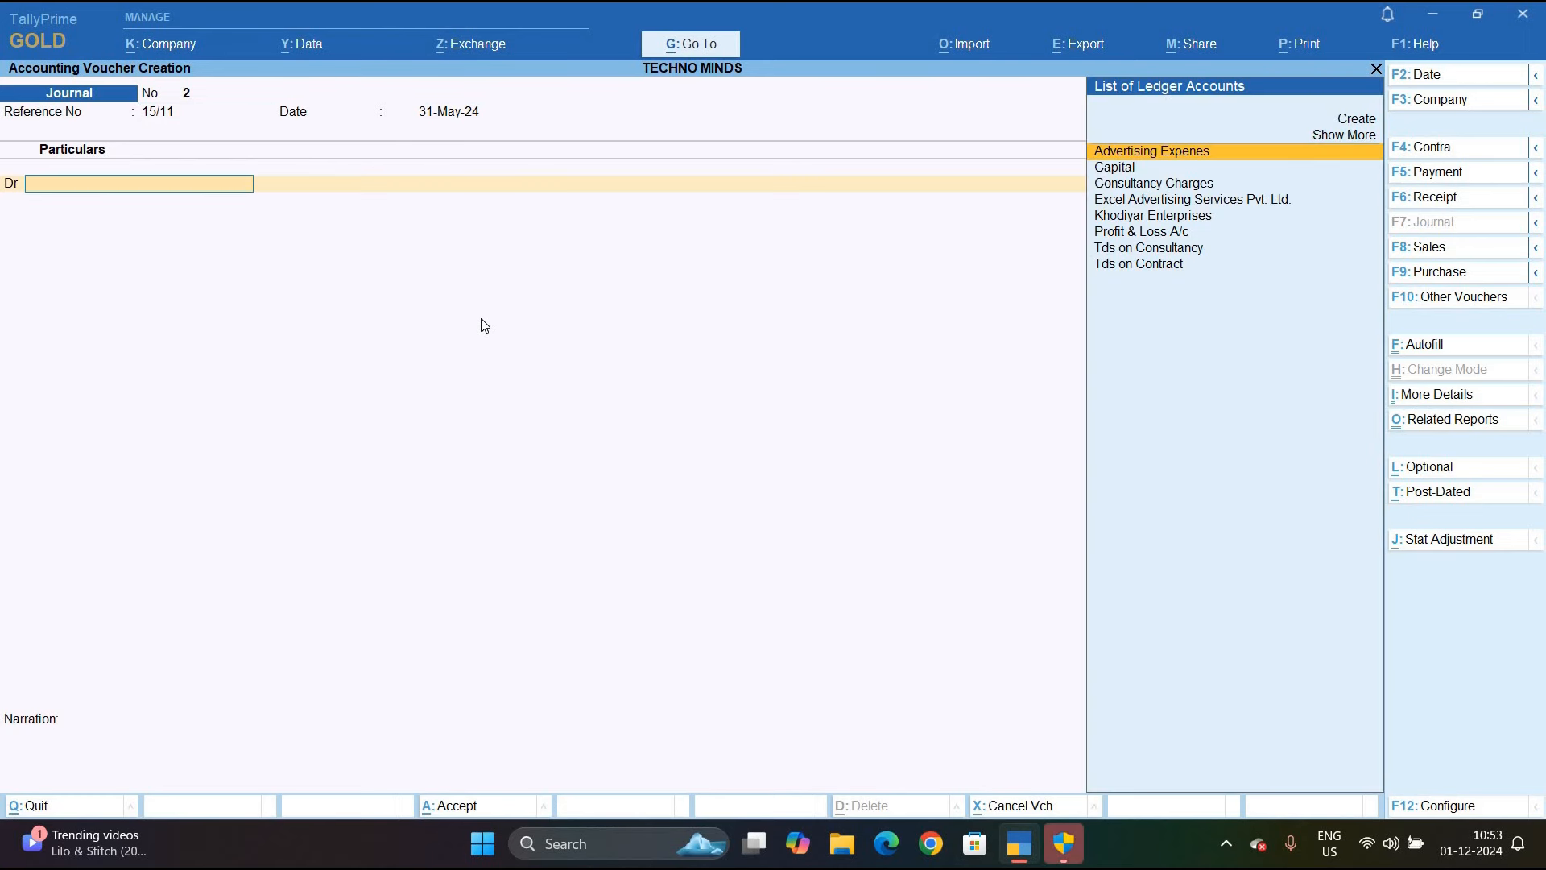
key(Down)
key(Down)
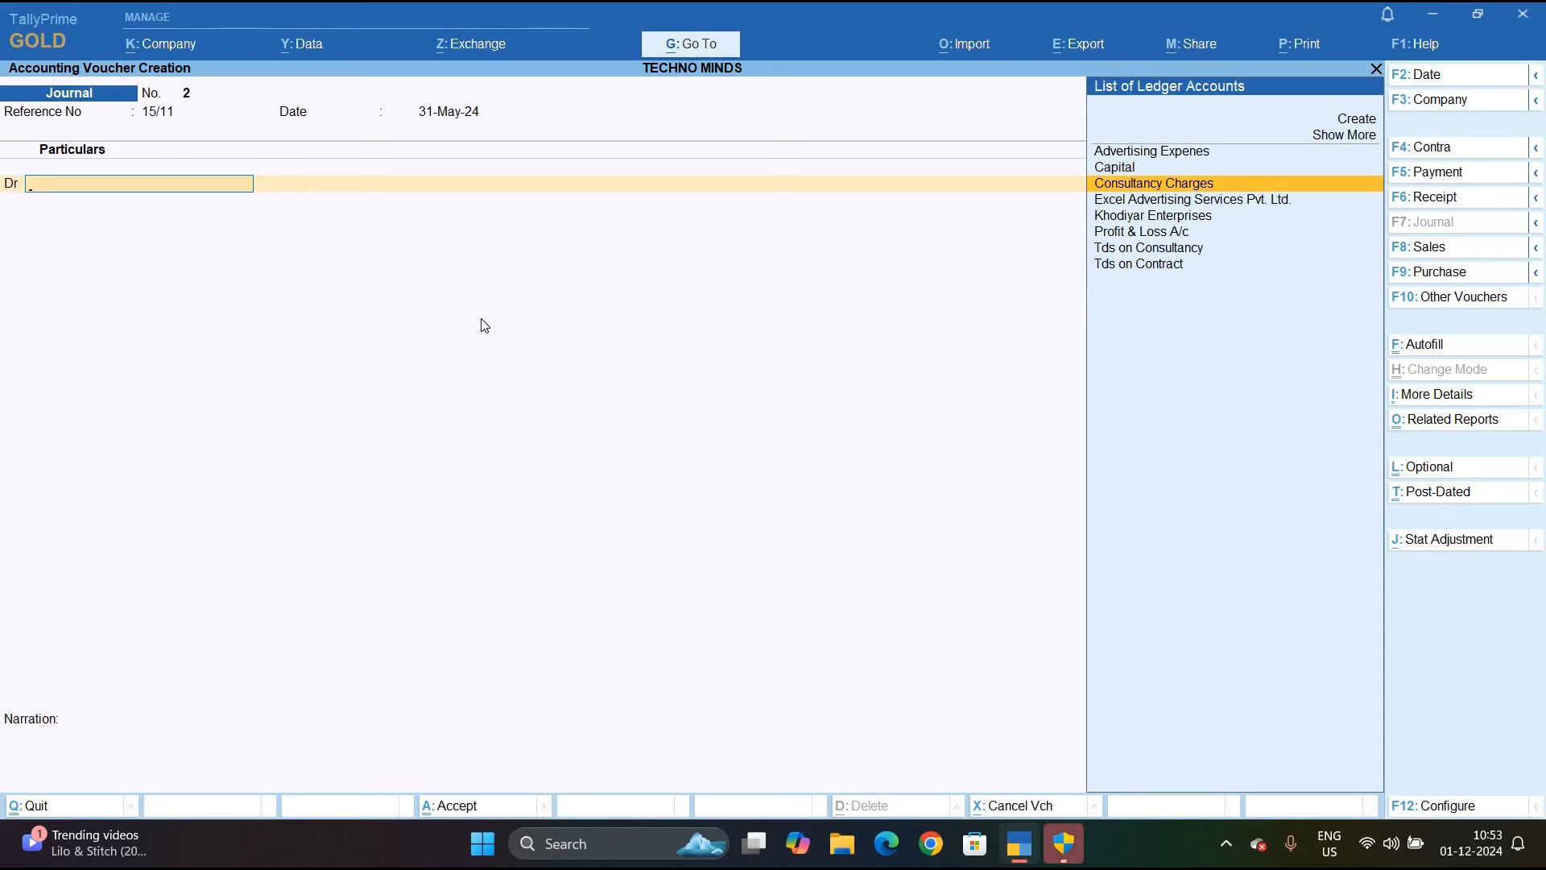
key(Return)
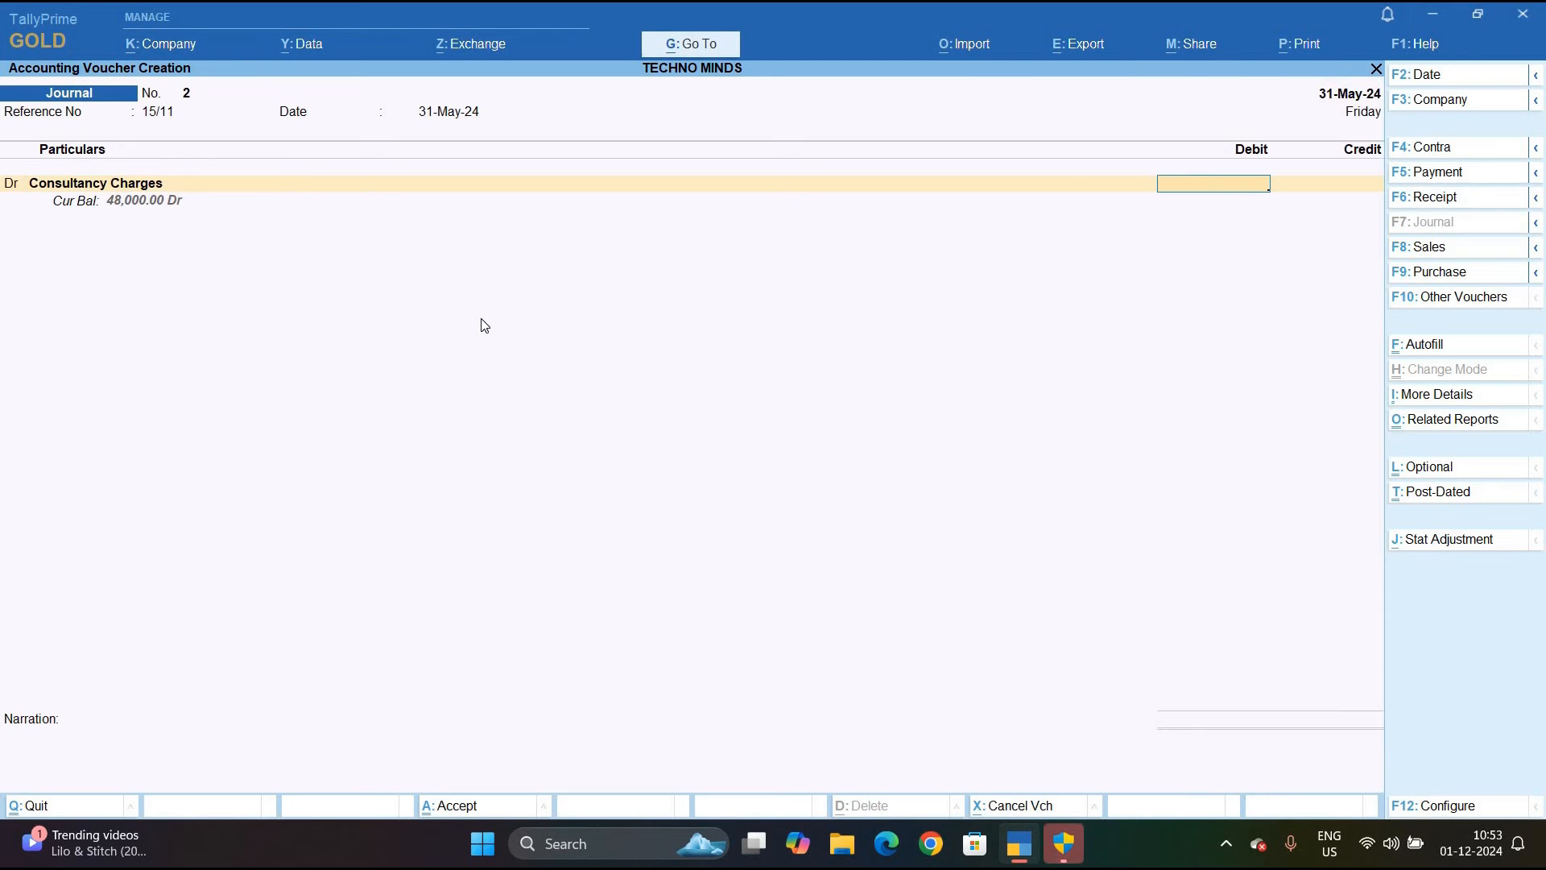
text(110000.00)
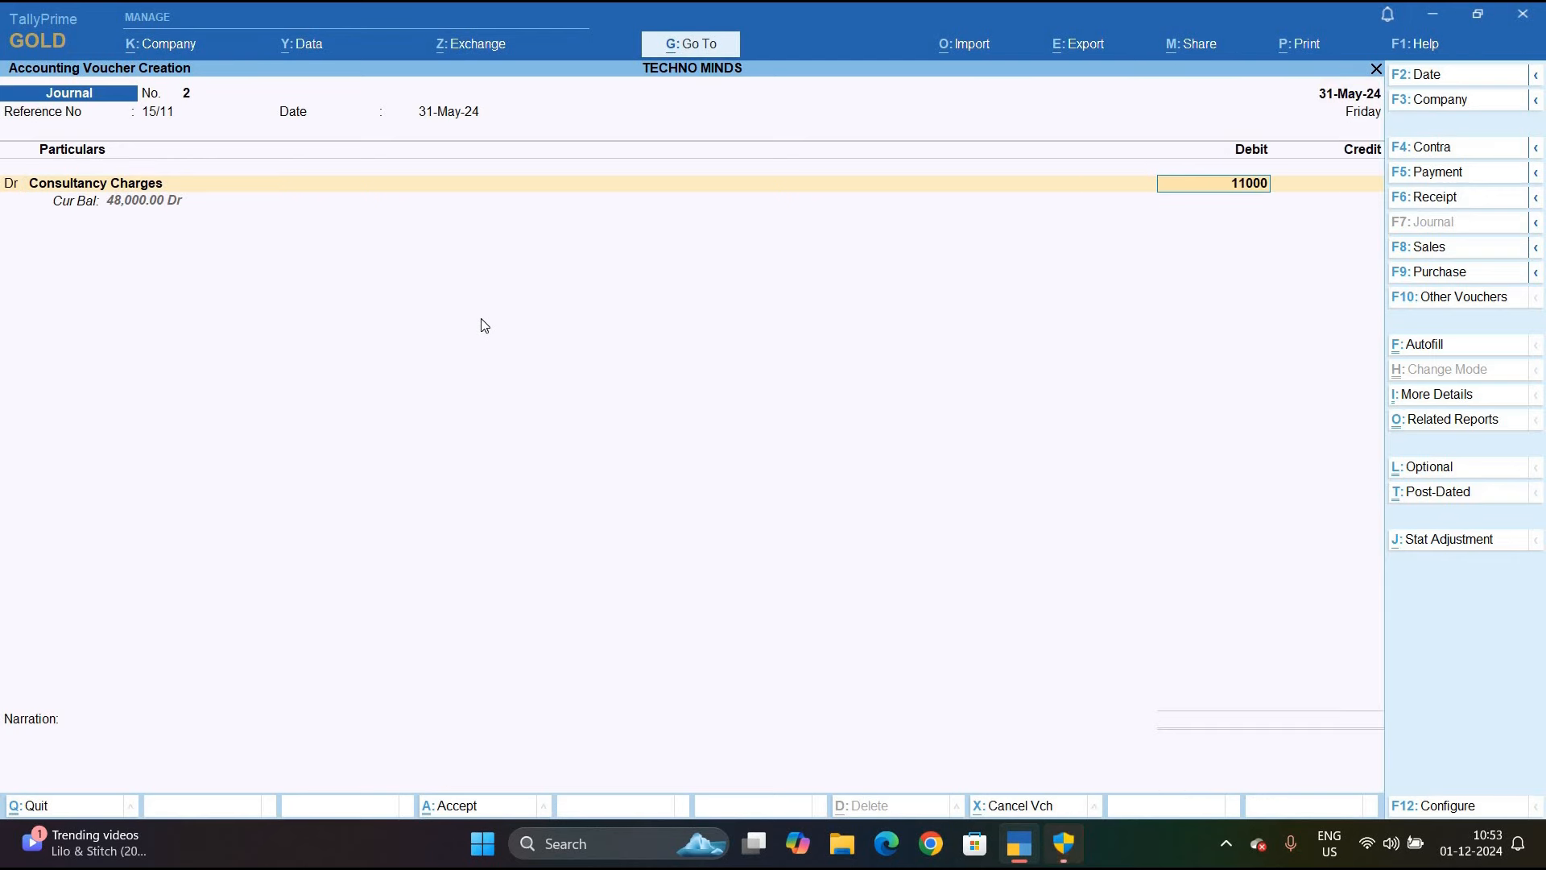
key(Return)
key(Return)
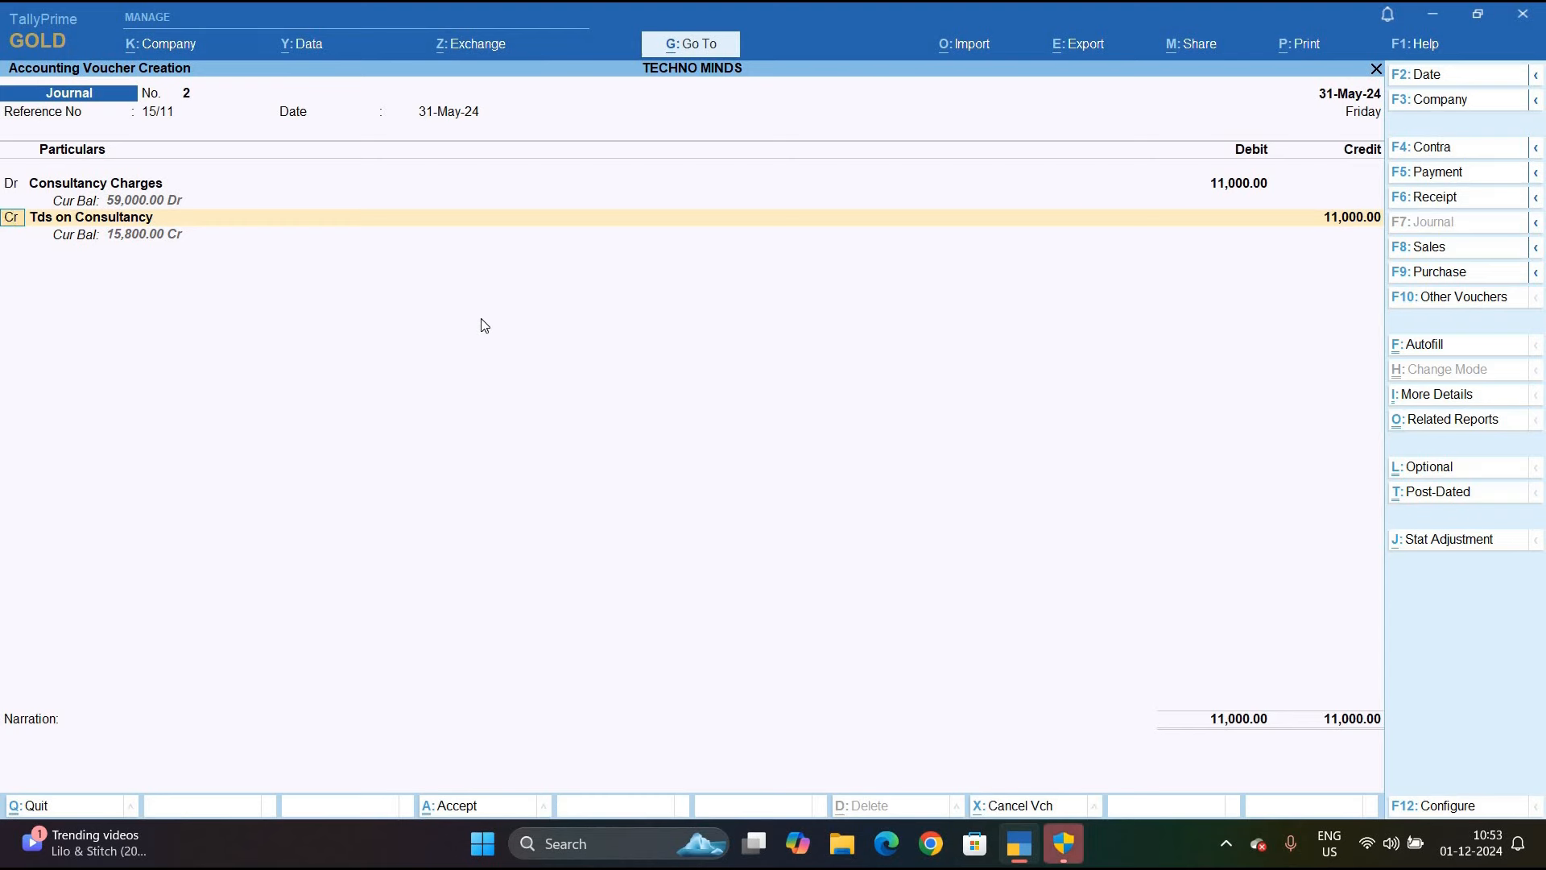
key(Return)
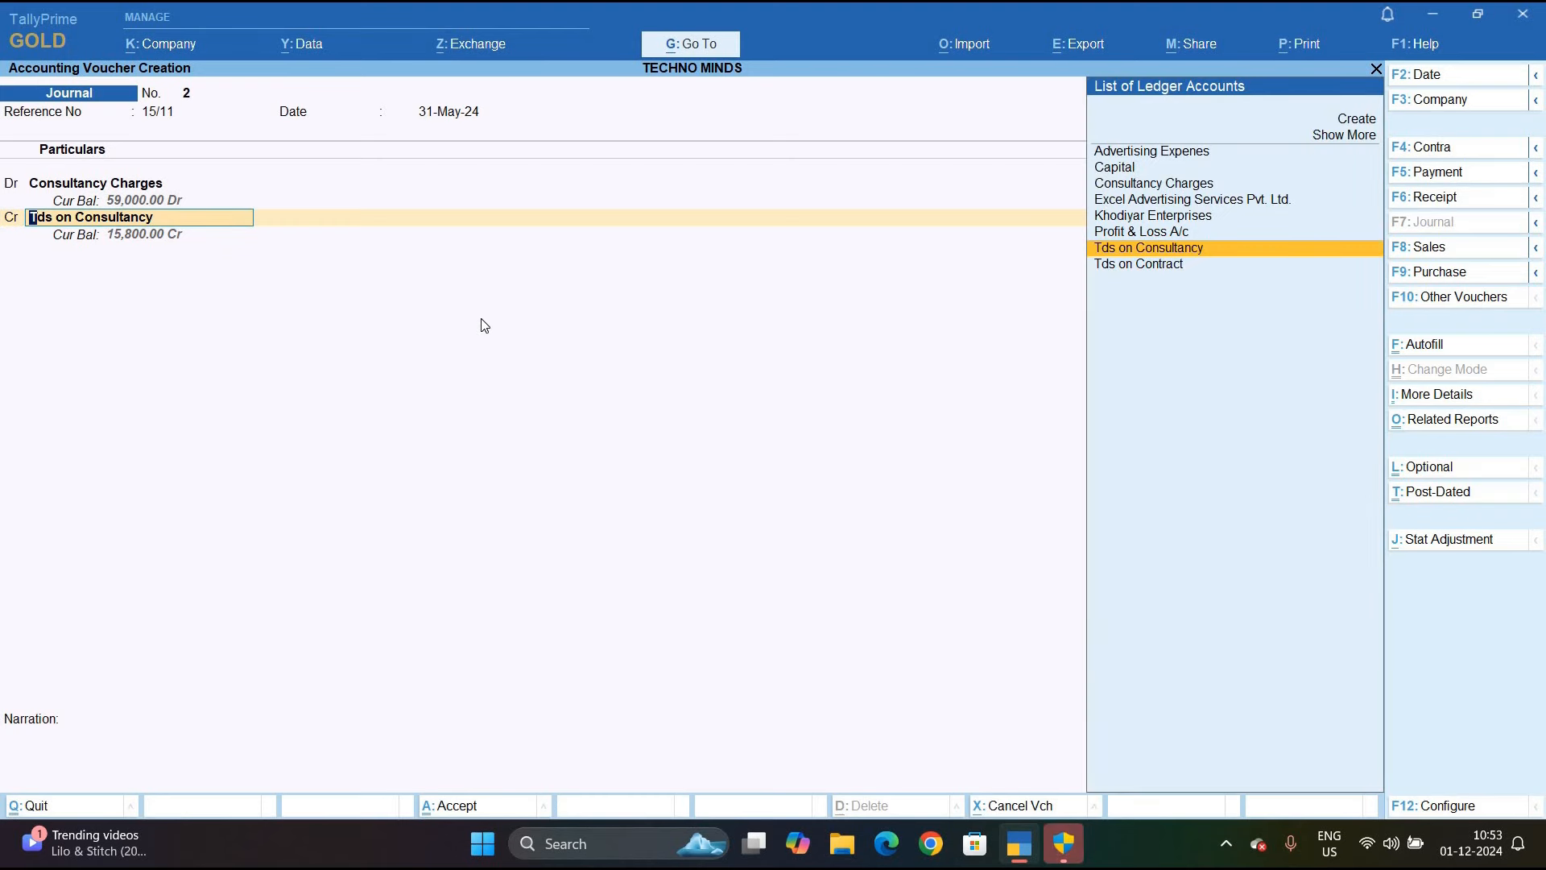
key(alt+c)
Name the new ledger 'Rising Consultancy Services' and place it under Sundry Creditors
text(Ri)
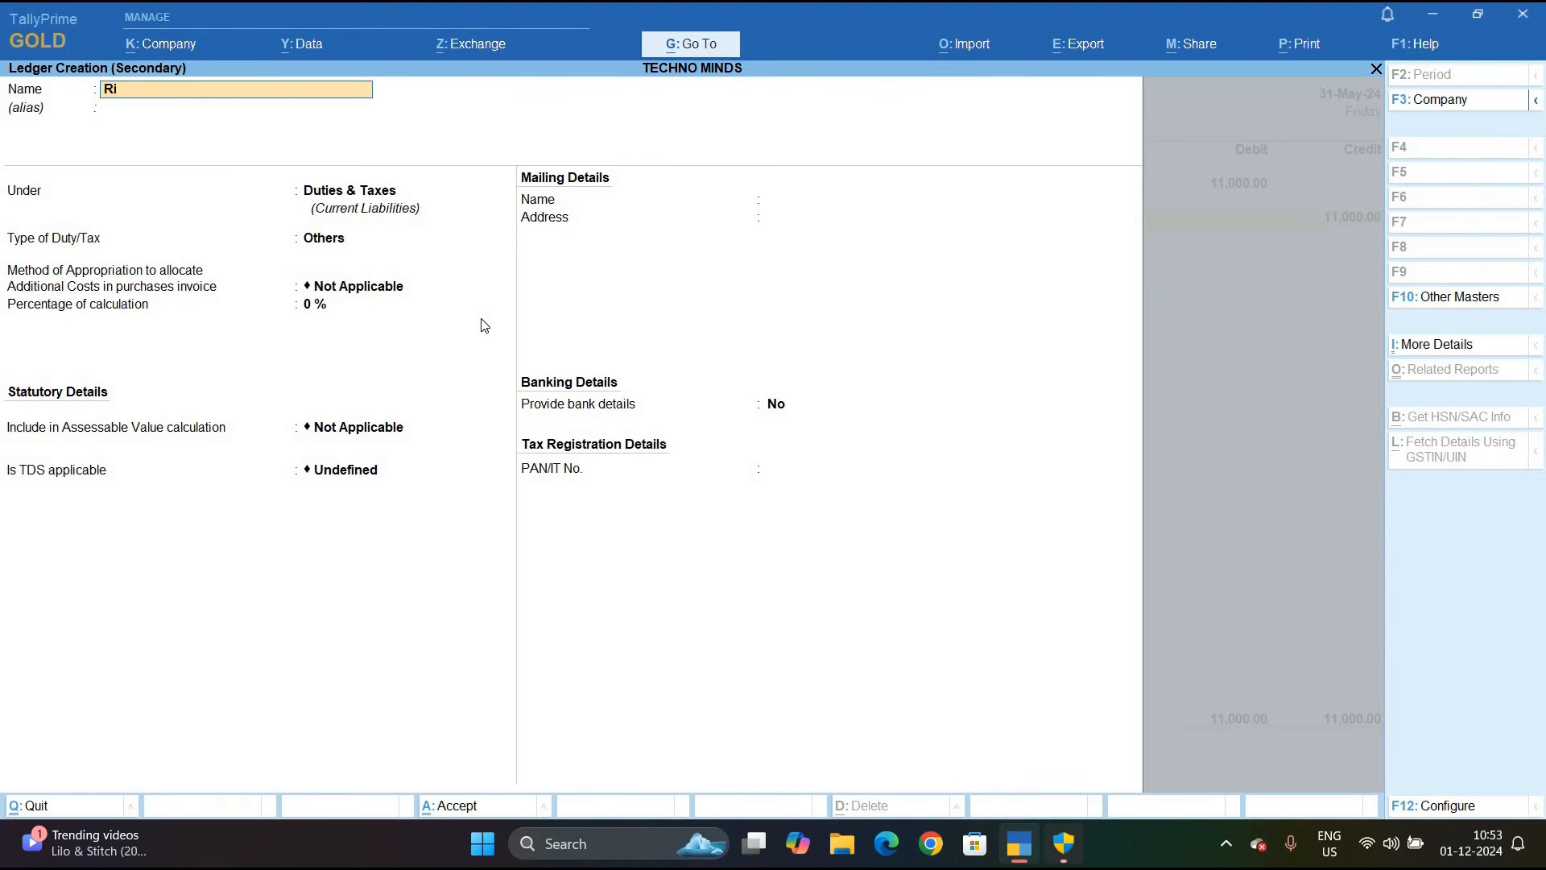
text(sing Cons)
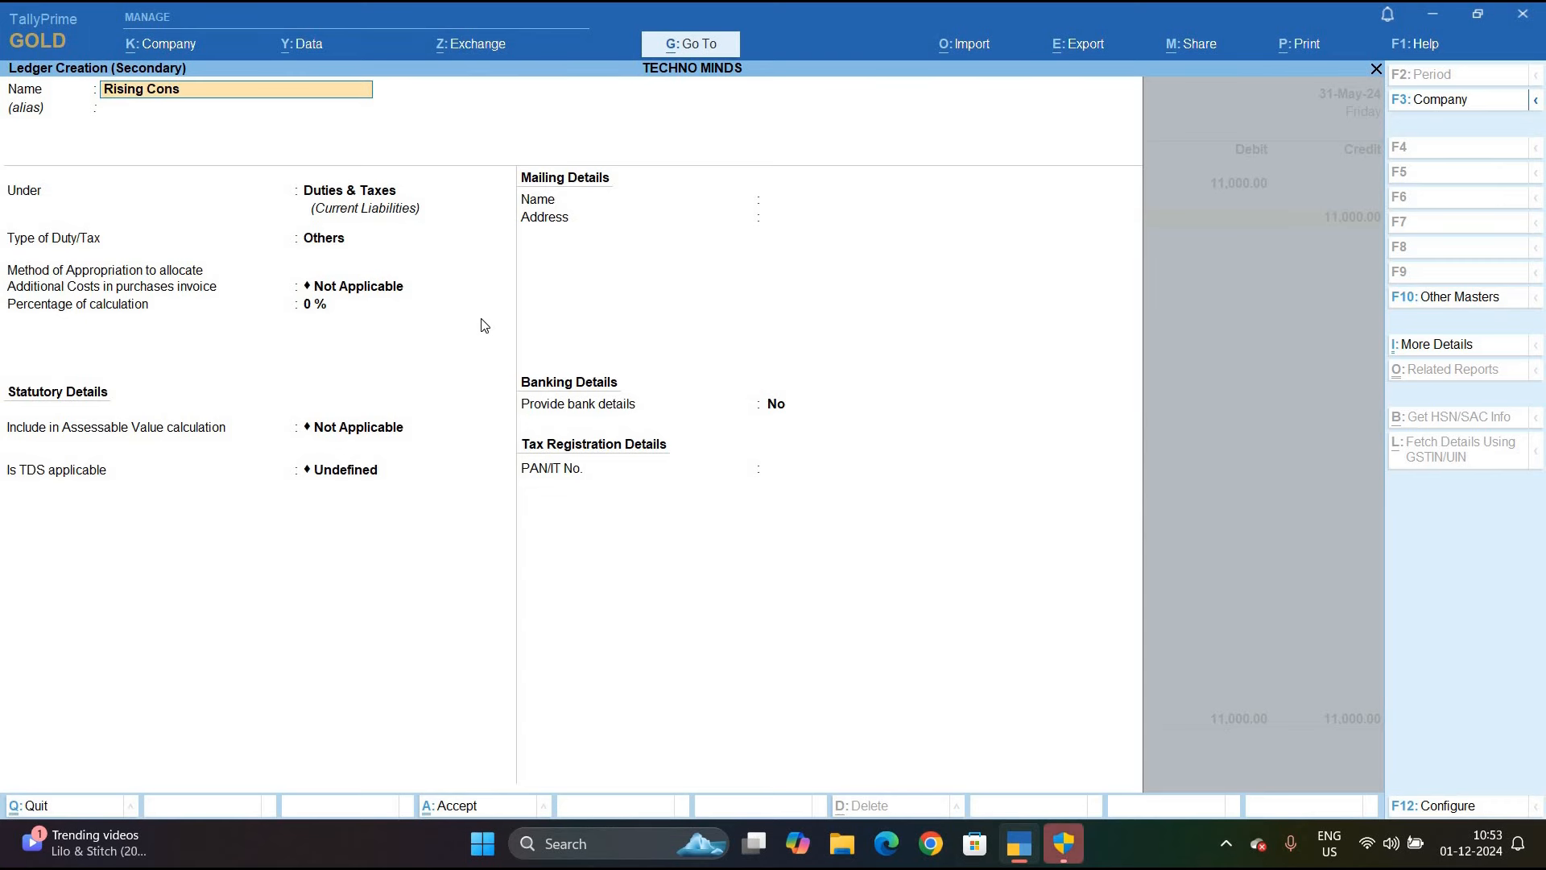
text(ultancy Services)
key(Return)
key(Return)
key(Return)
key(BackSpace)
text(S)
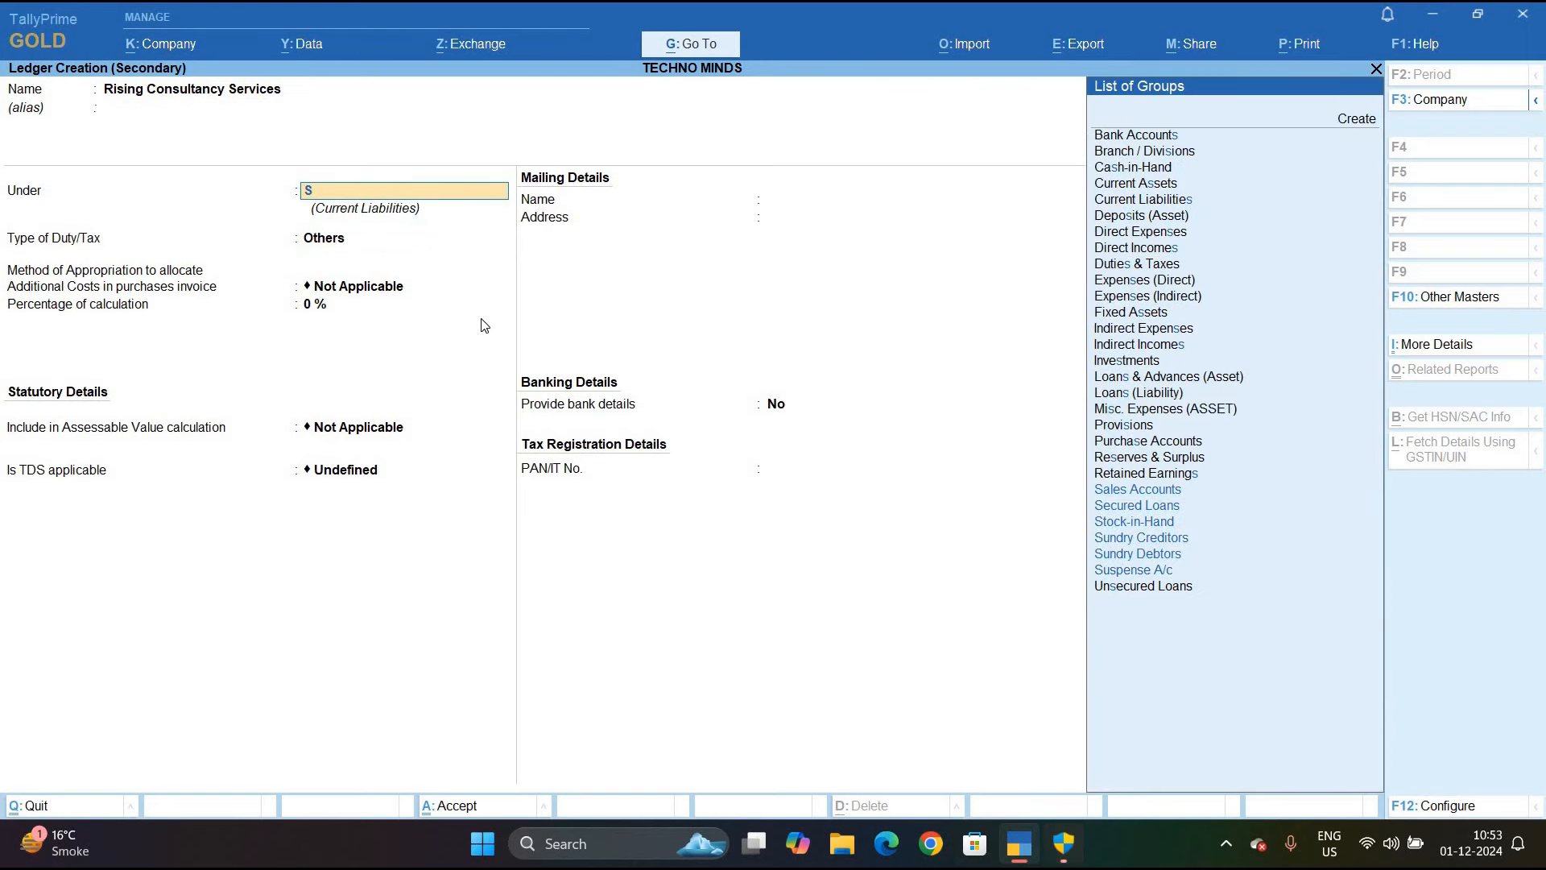
key(Down)
key(Down)
key(Down)
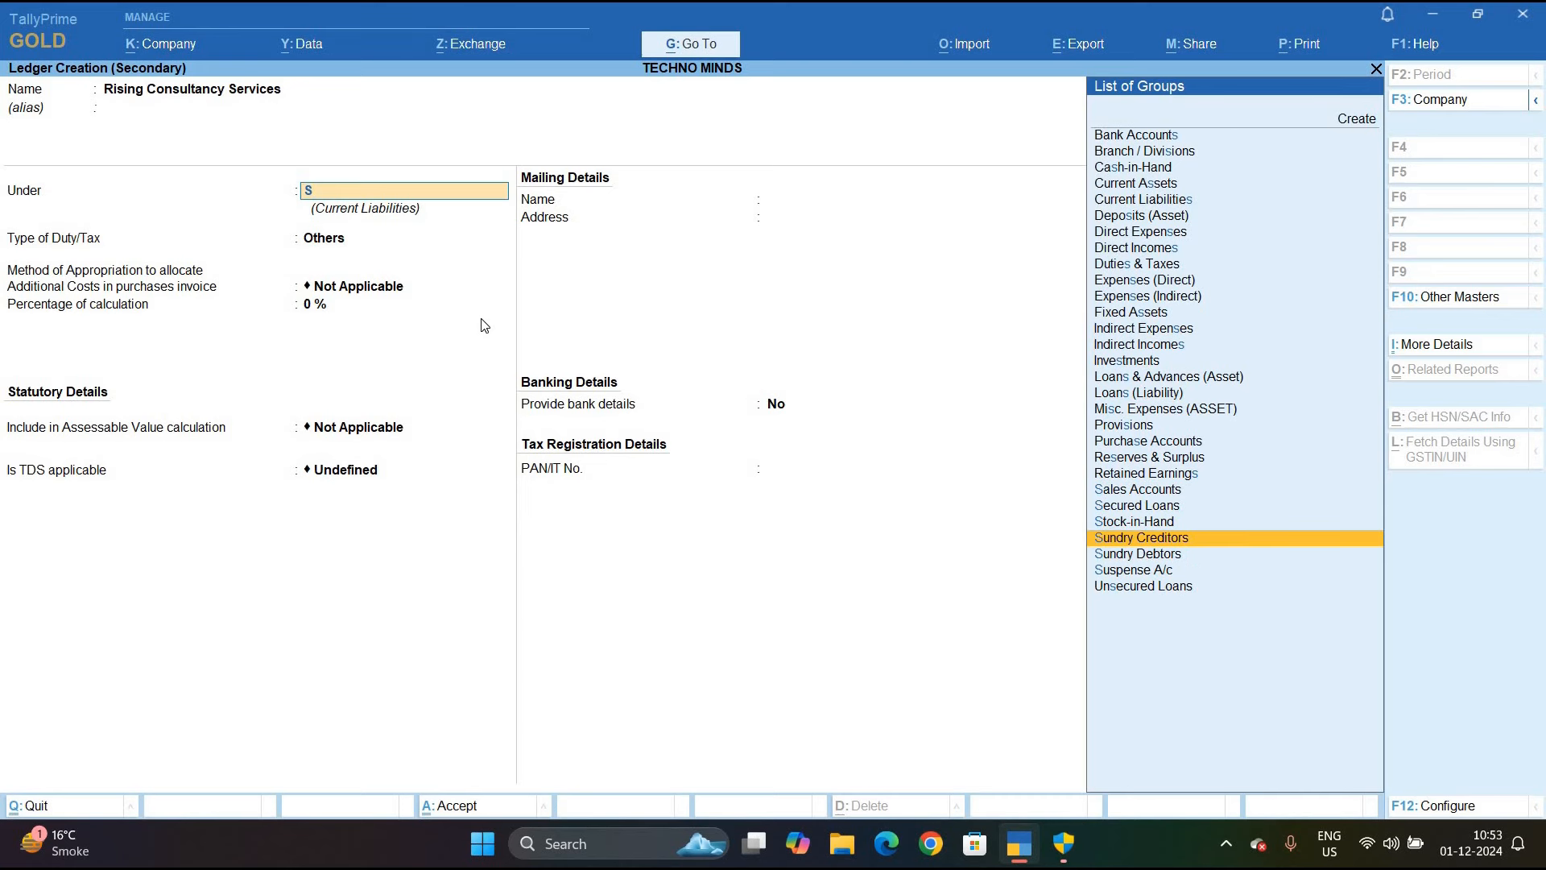
key(Return)
Make it TDS deductible as a Partnership Firm, with Deduct in same voucher set to No
key(Return)
key(Return)
text(y)
key(Return)
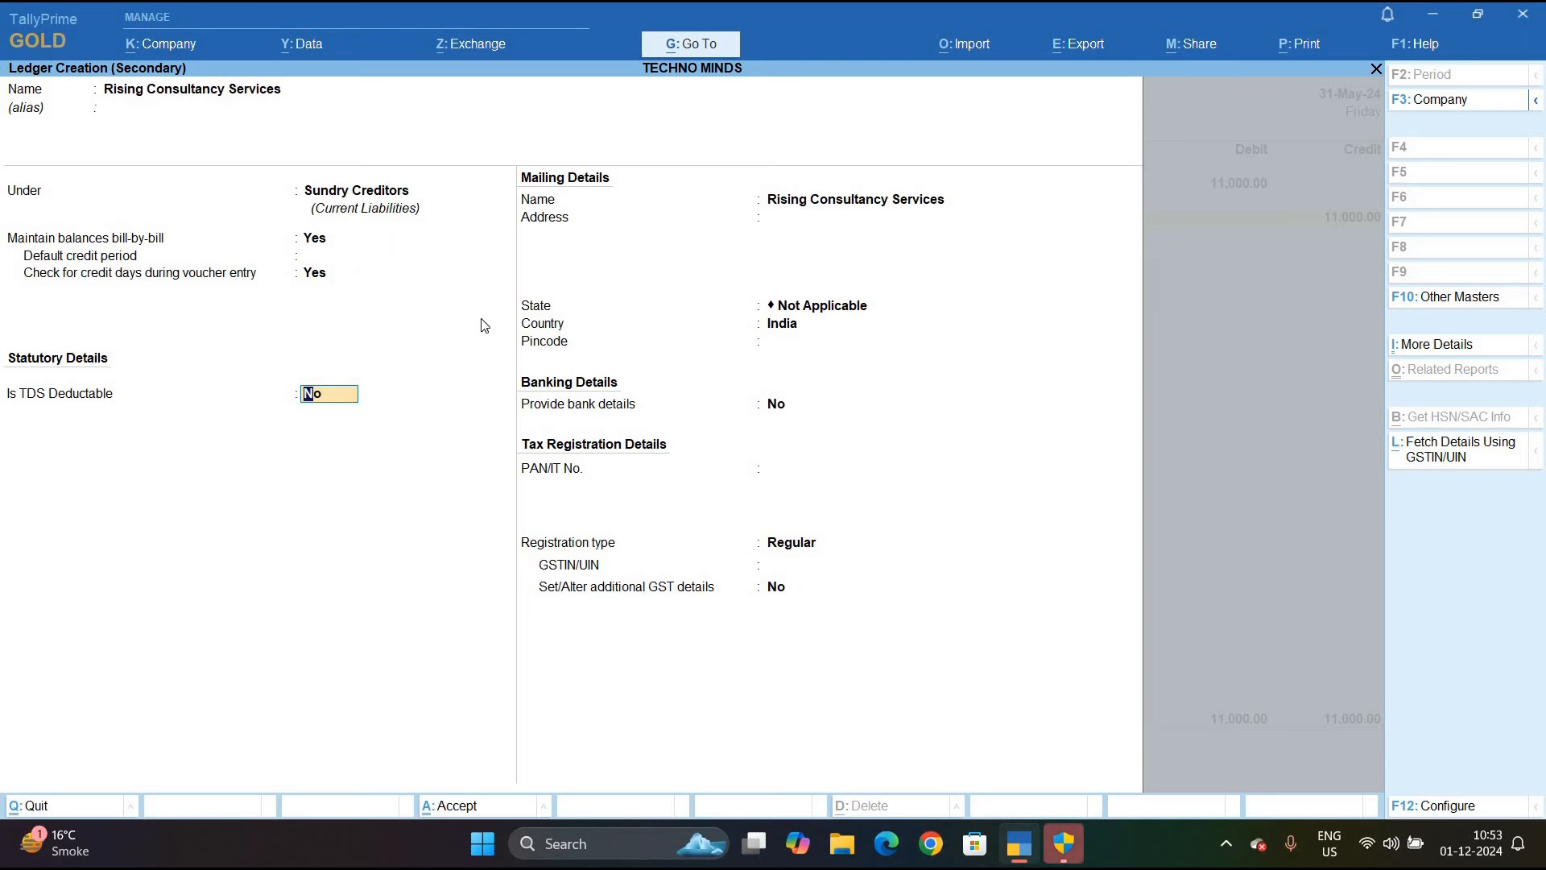
text(y)
key(Return)
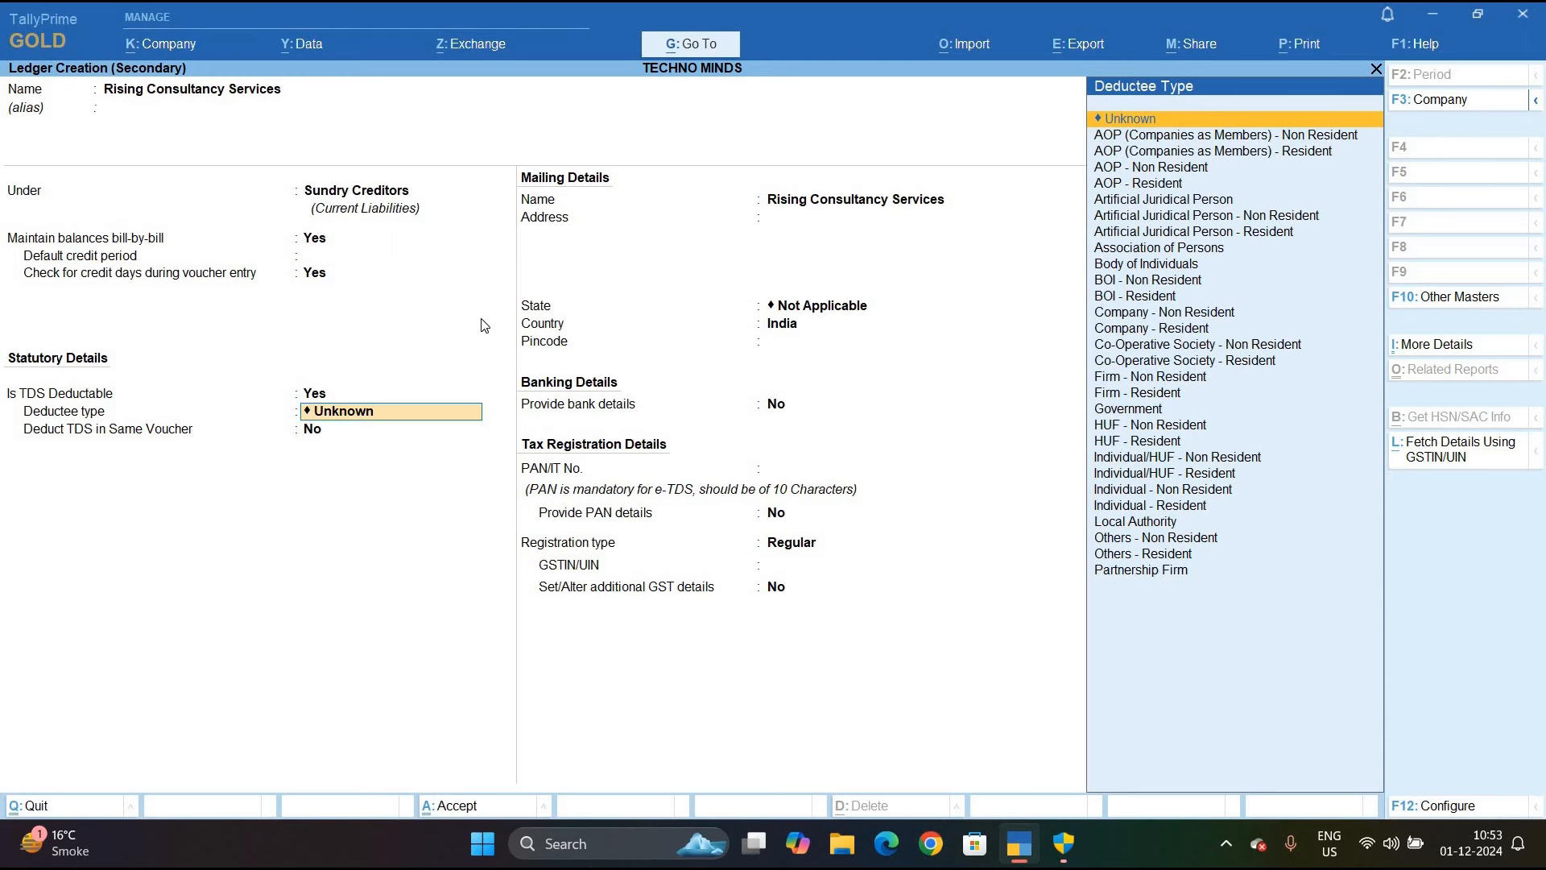
text(P)
key(Return)
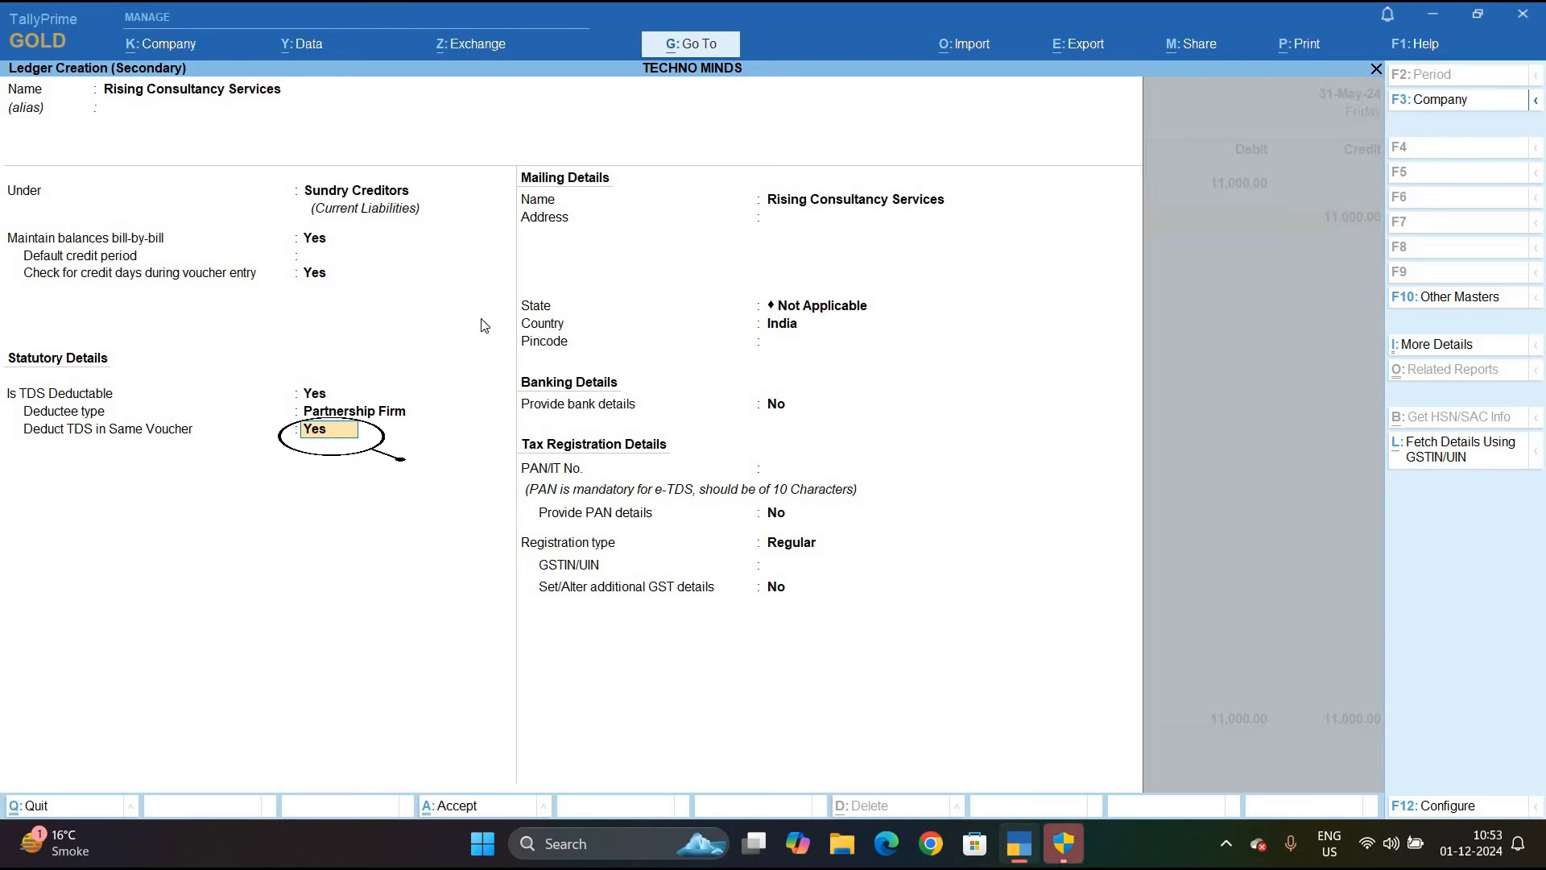
text(No)
key(Return)
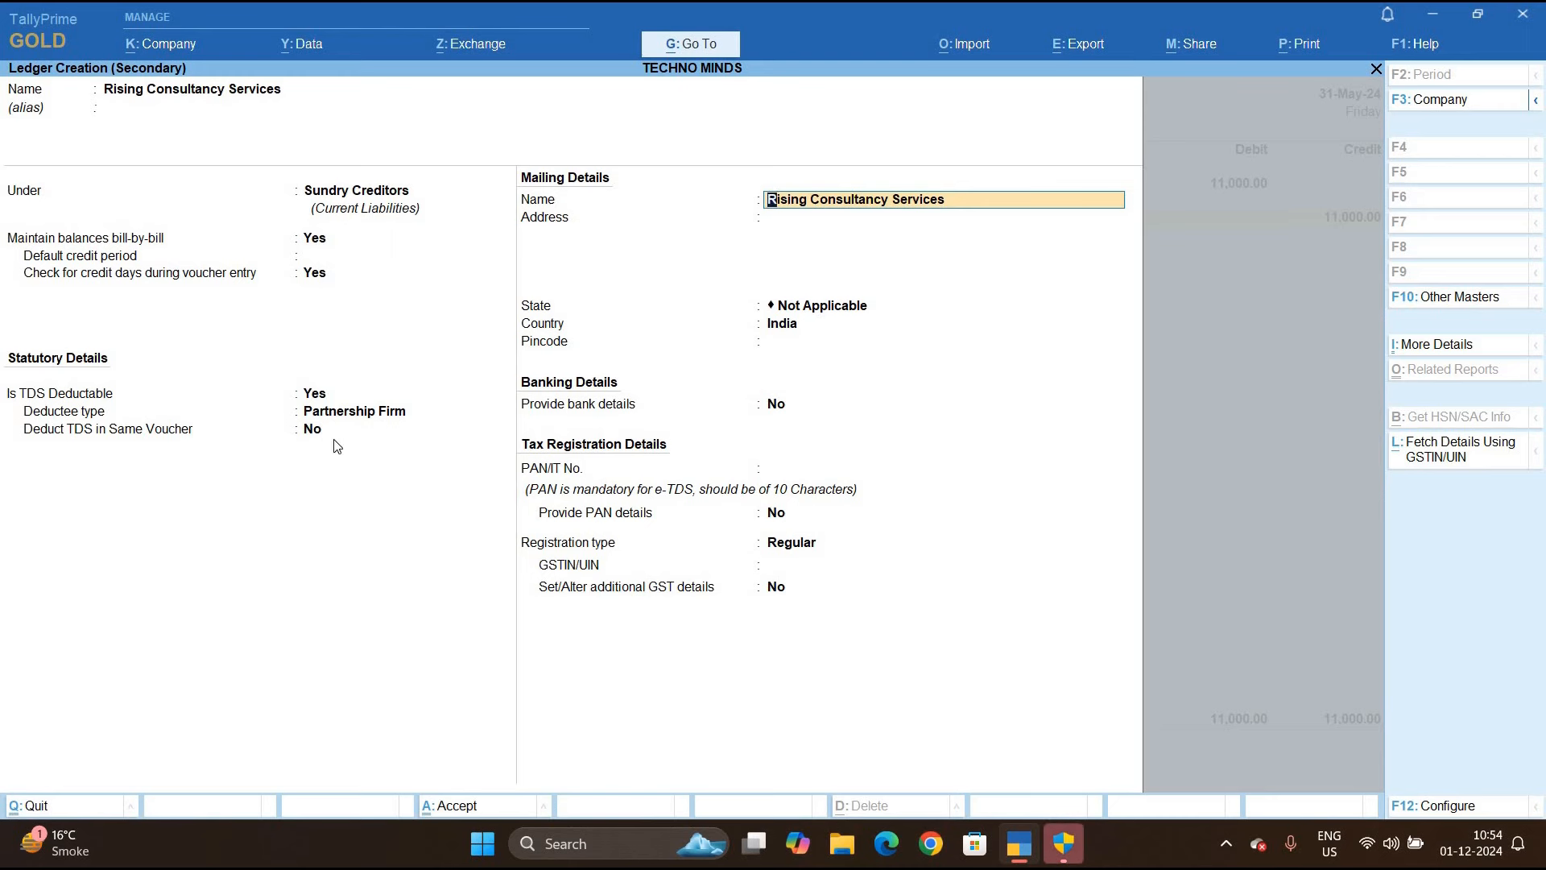
key(Return)
key(Return)
key(Return)
key(Return)
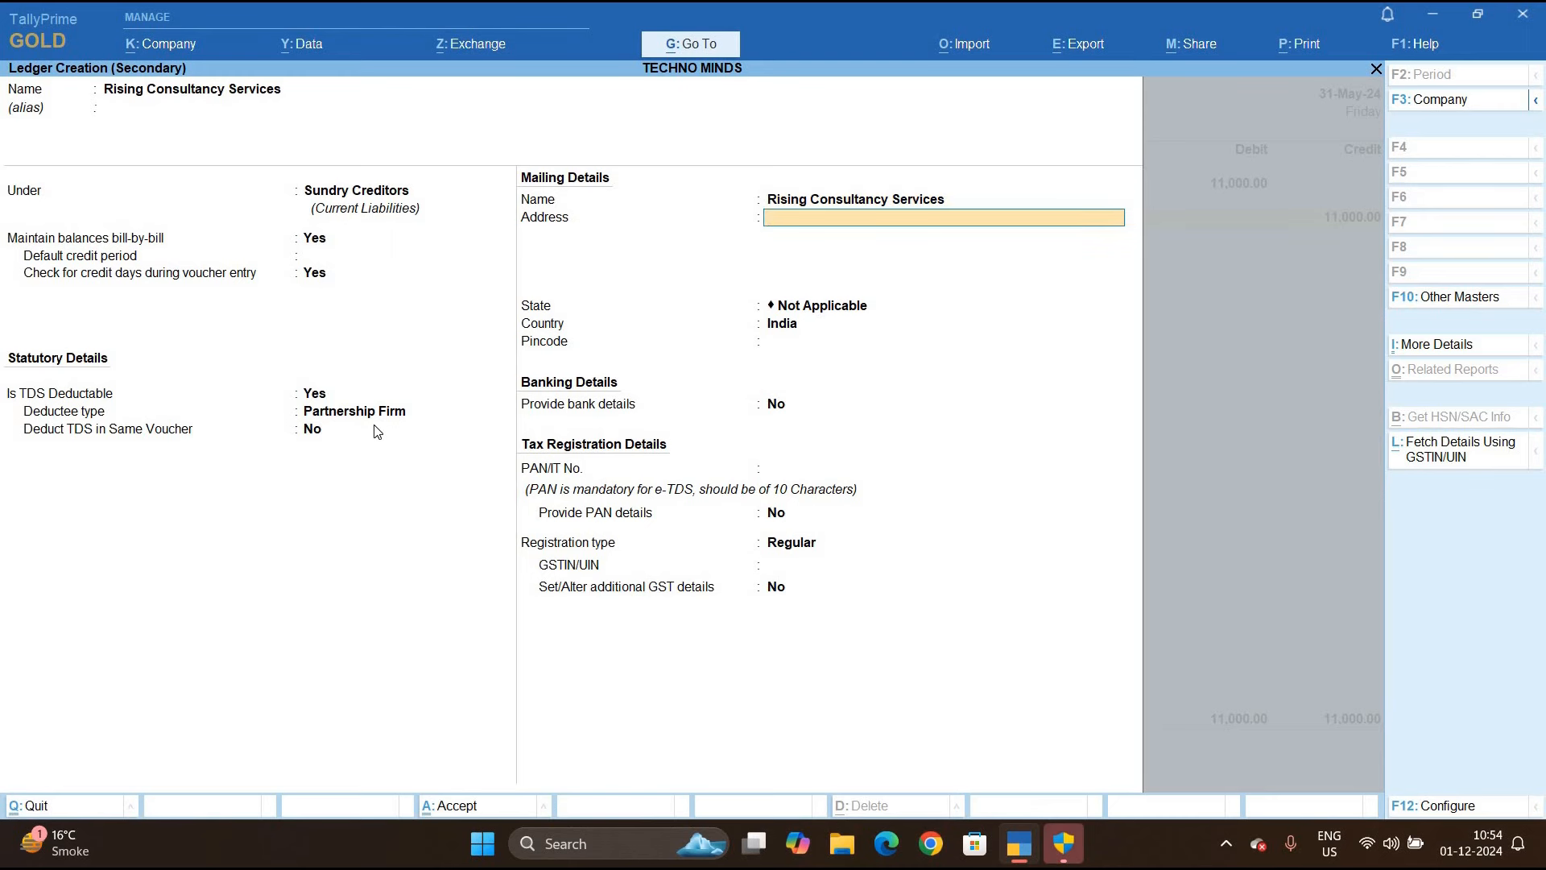
key(Return)
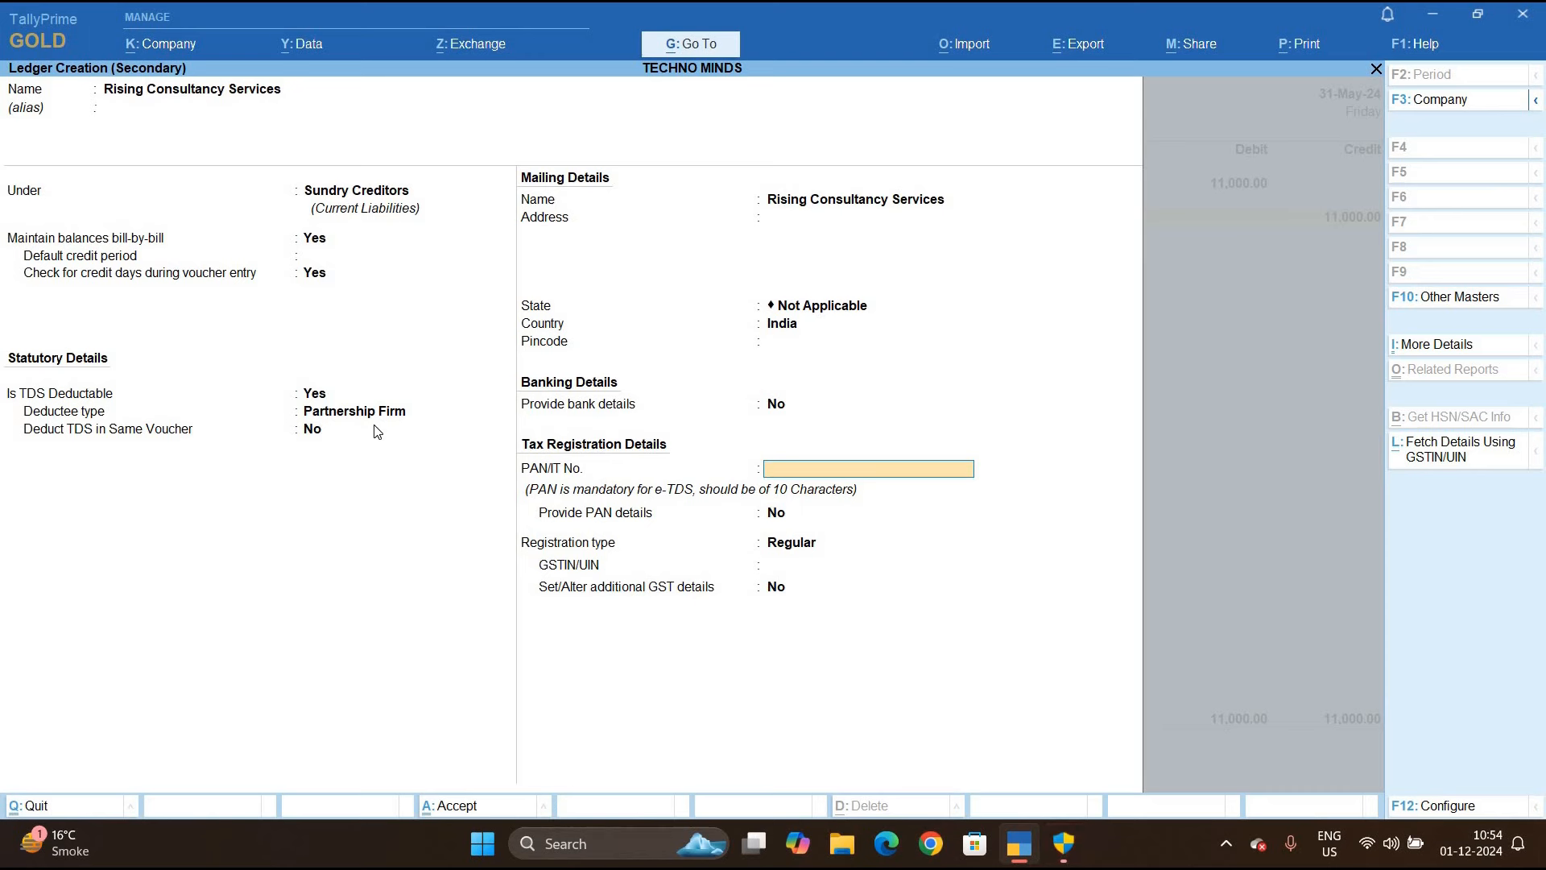
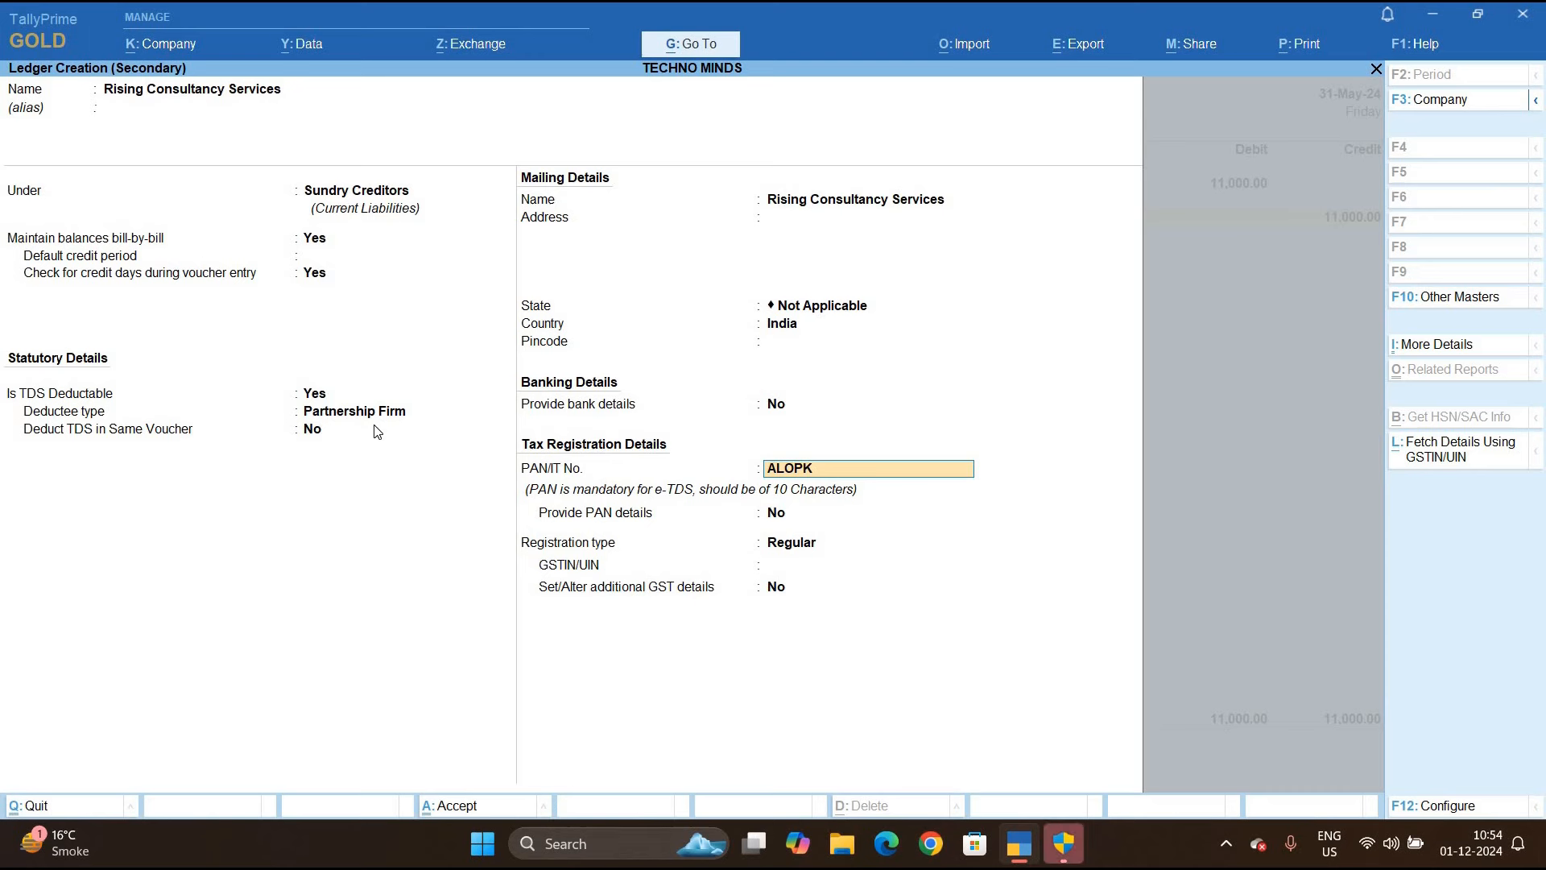
Enter the party's PAN and save the ledger back into the journal
key(Return)
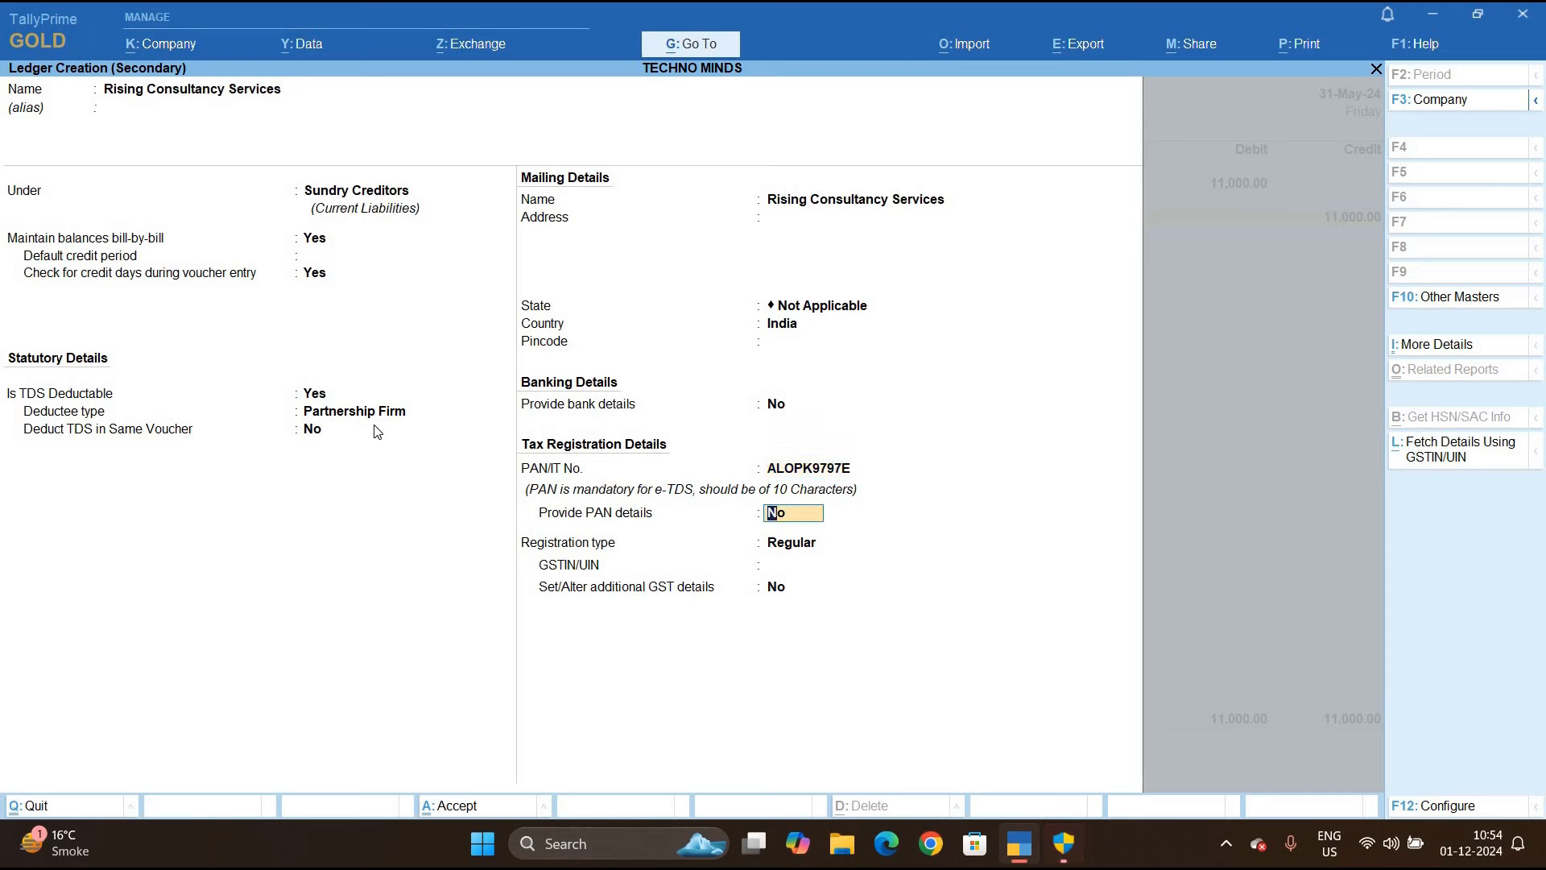
text(y)
key(Return)
key(Return)
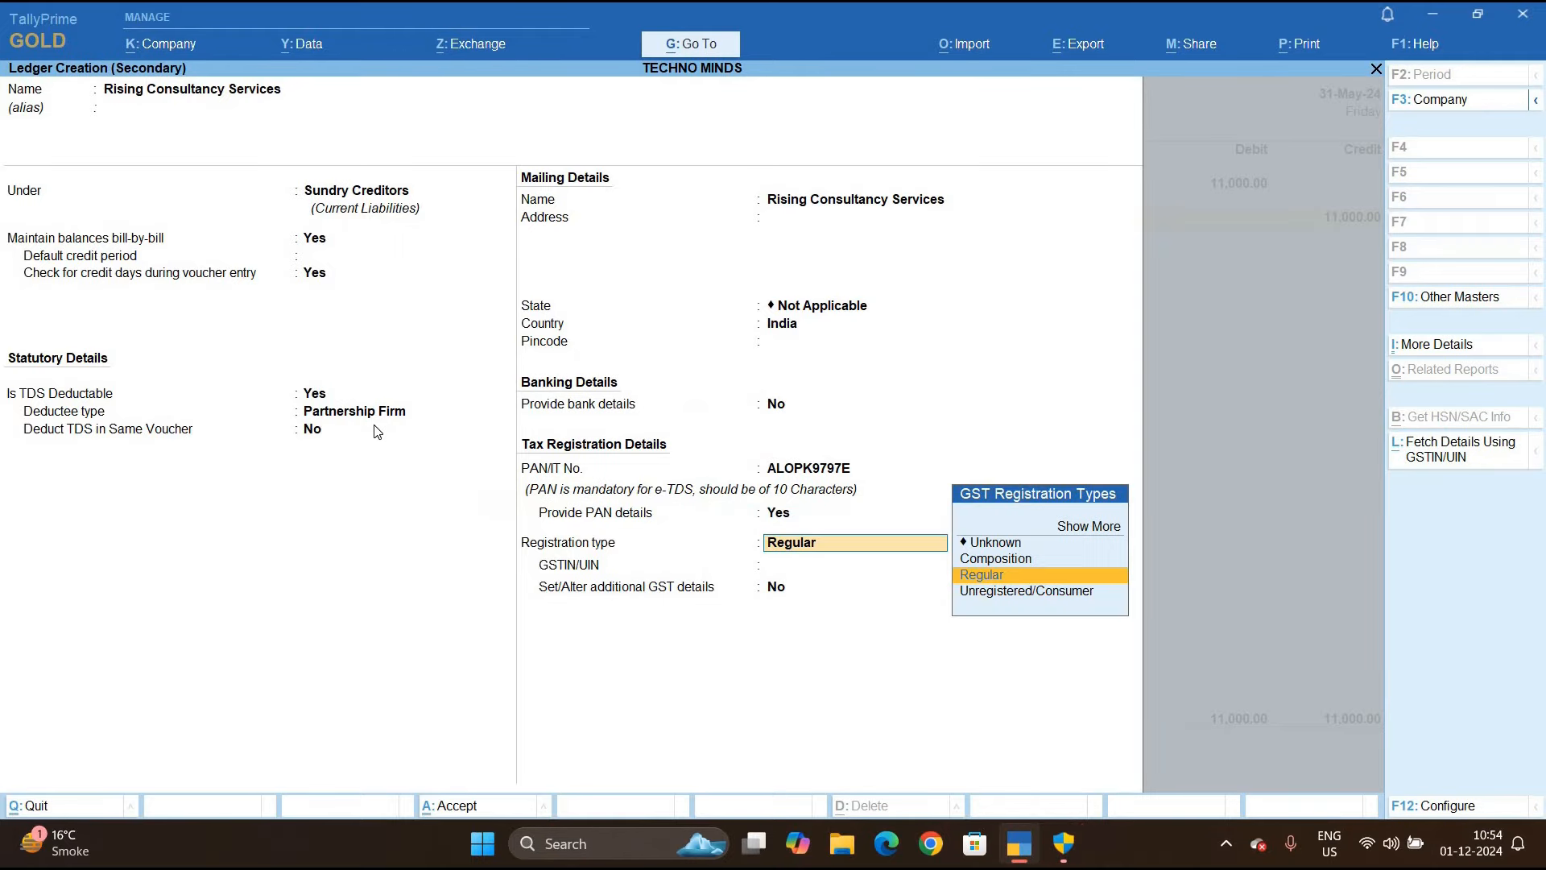
key(Up)
key(Up)
key(Return)
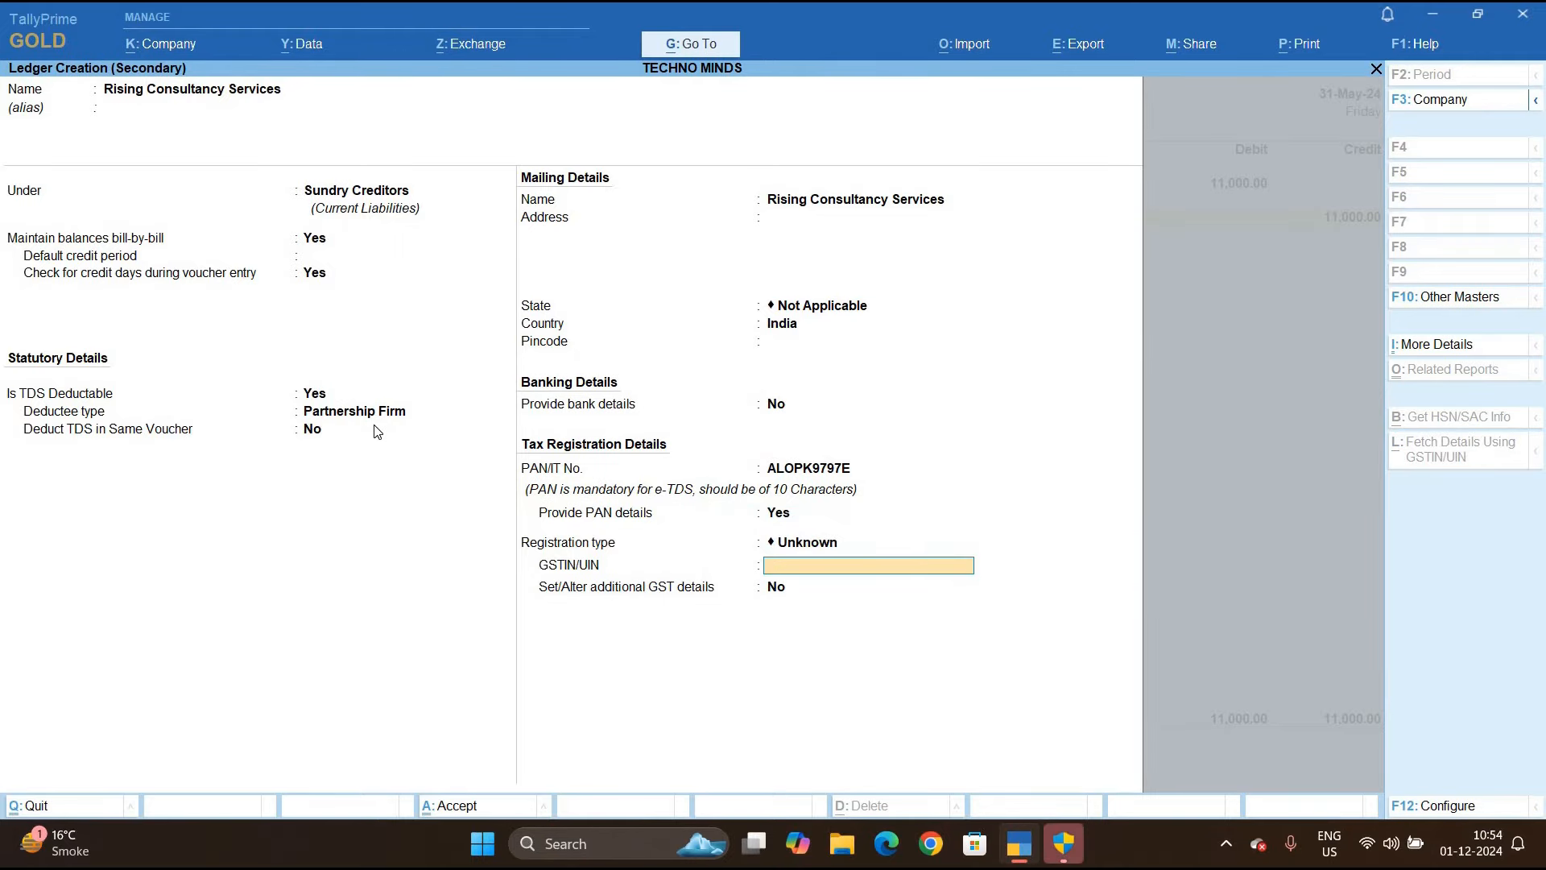
key(ctrl+a)
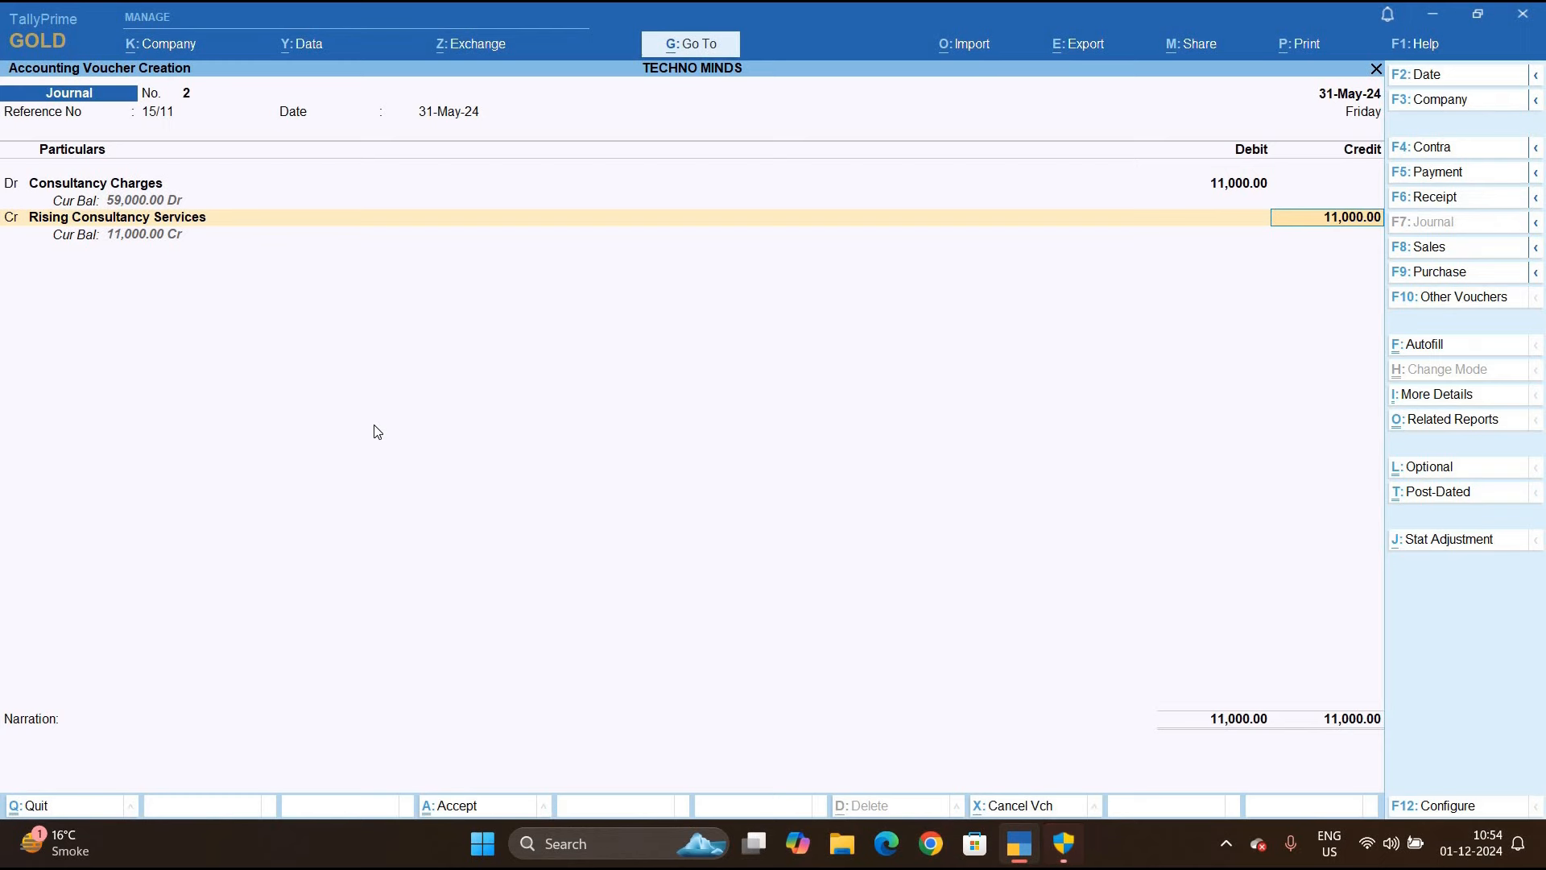
Allocate the 11,000 credit as New Ref 15/11 and save Journal No. 2
key(Return)
key(Up)
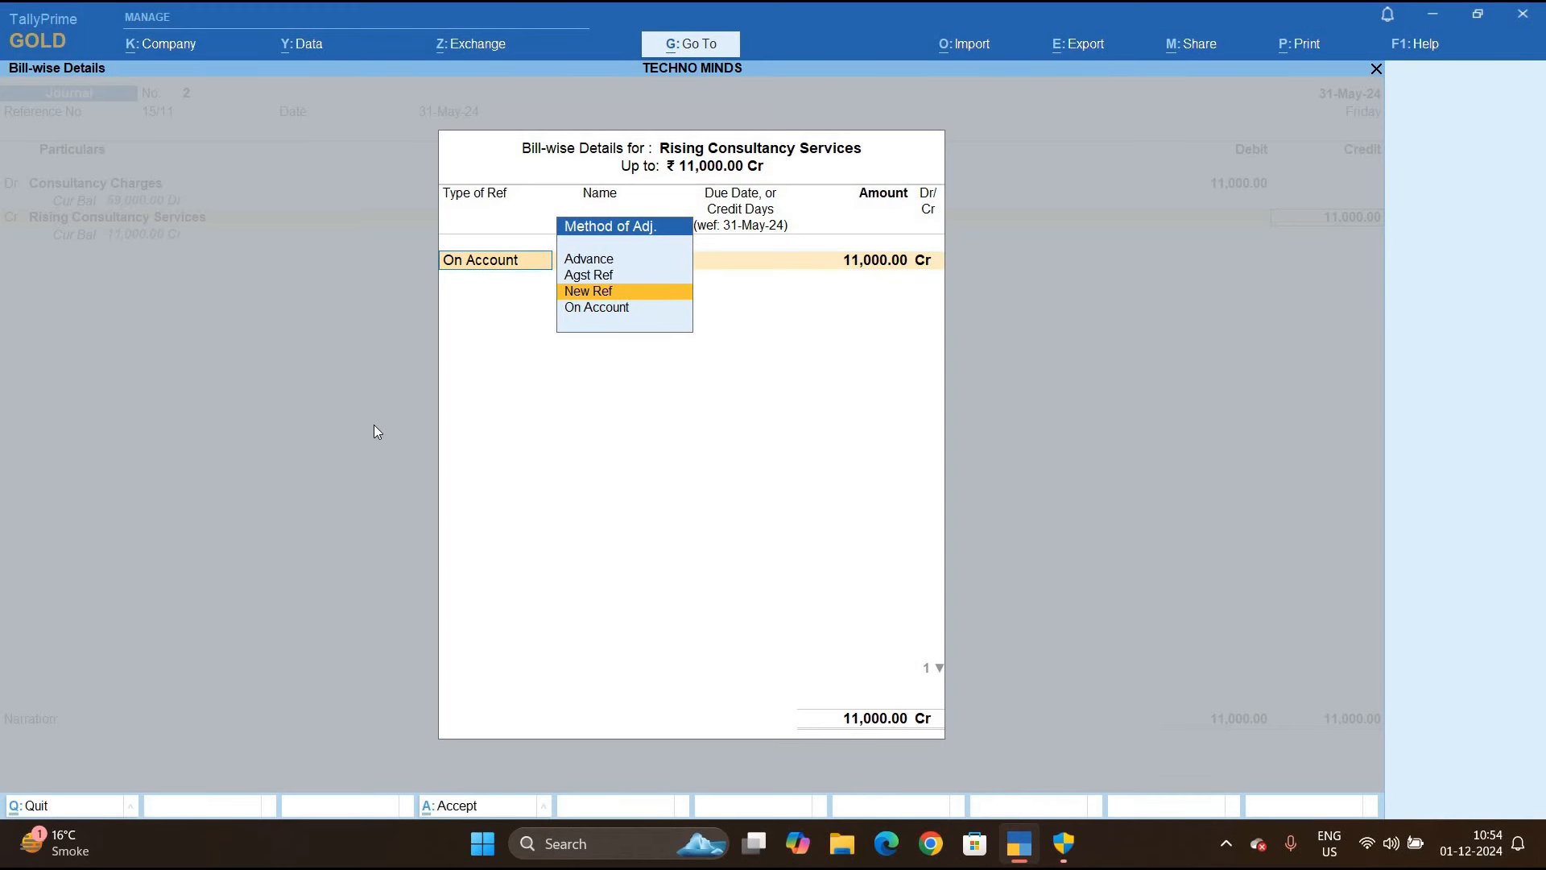
key(Return)
key(Return)
key(Return)
key(Return)
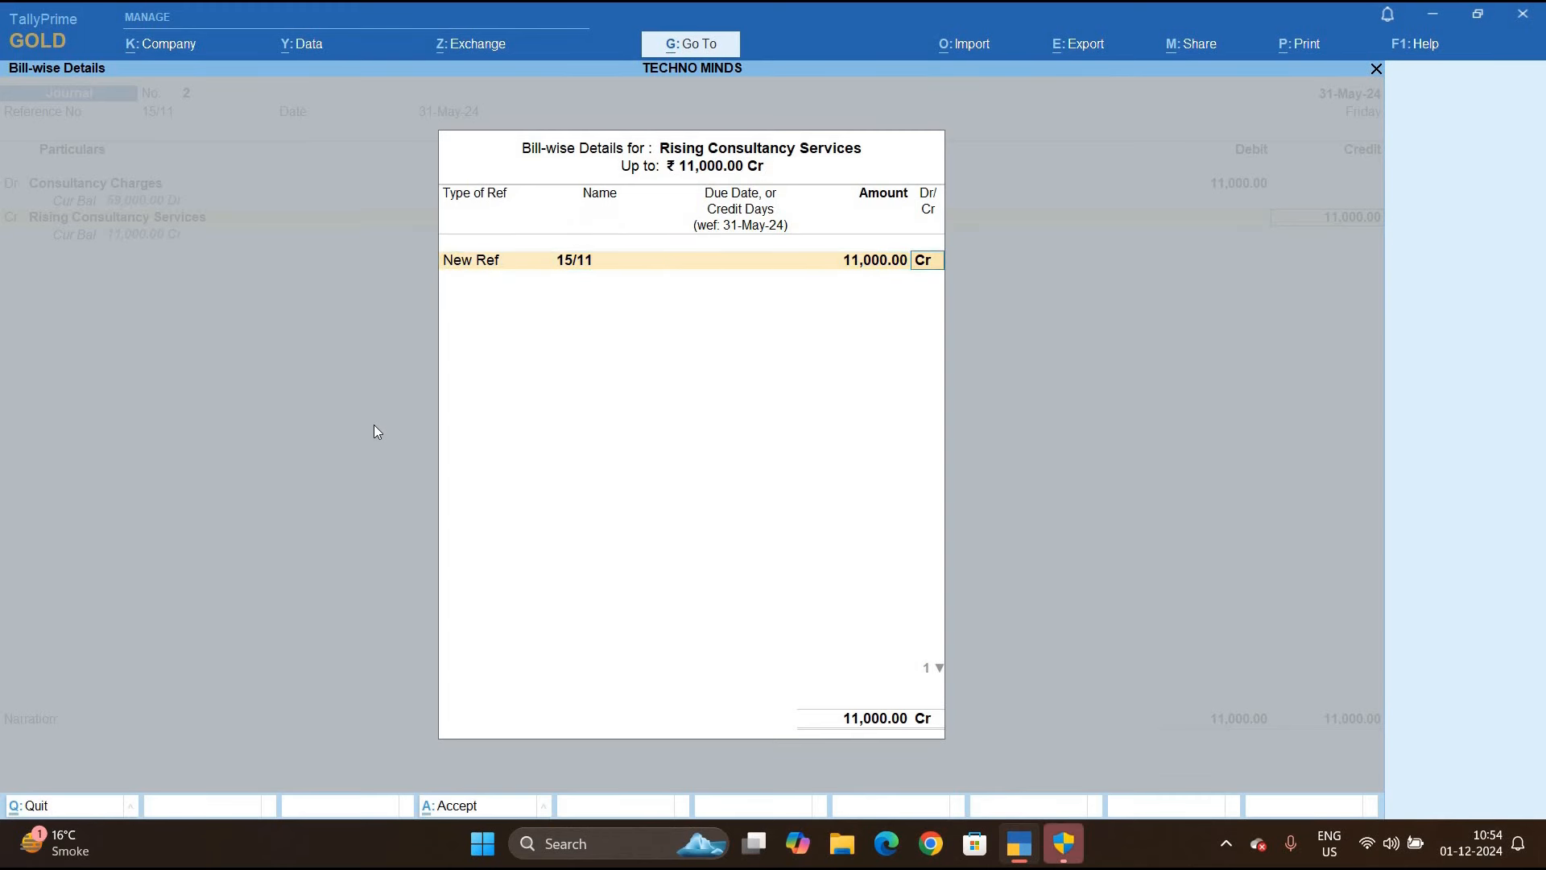
key(Return)
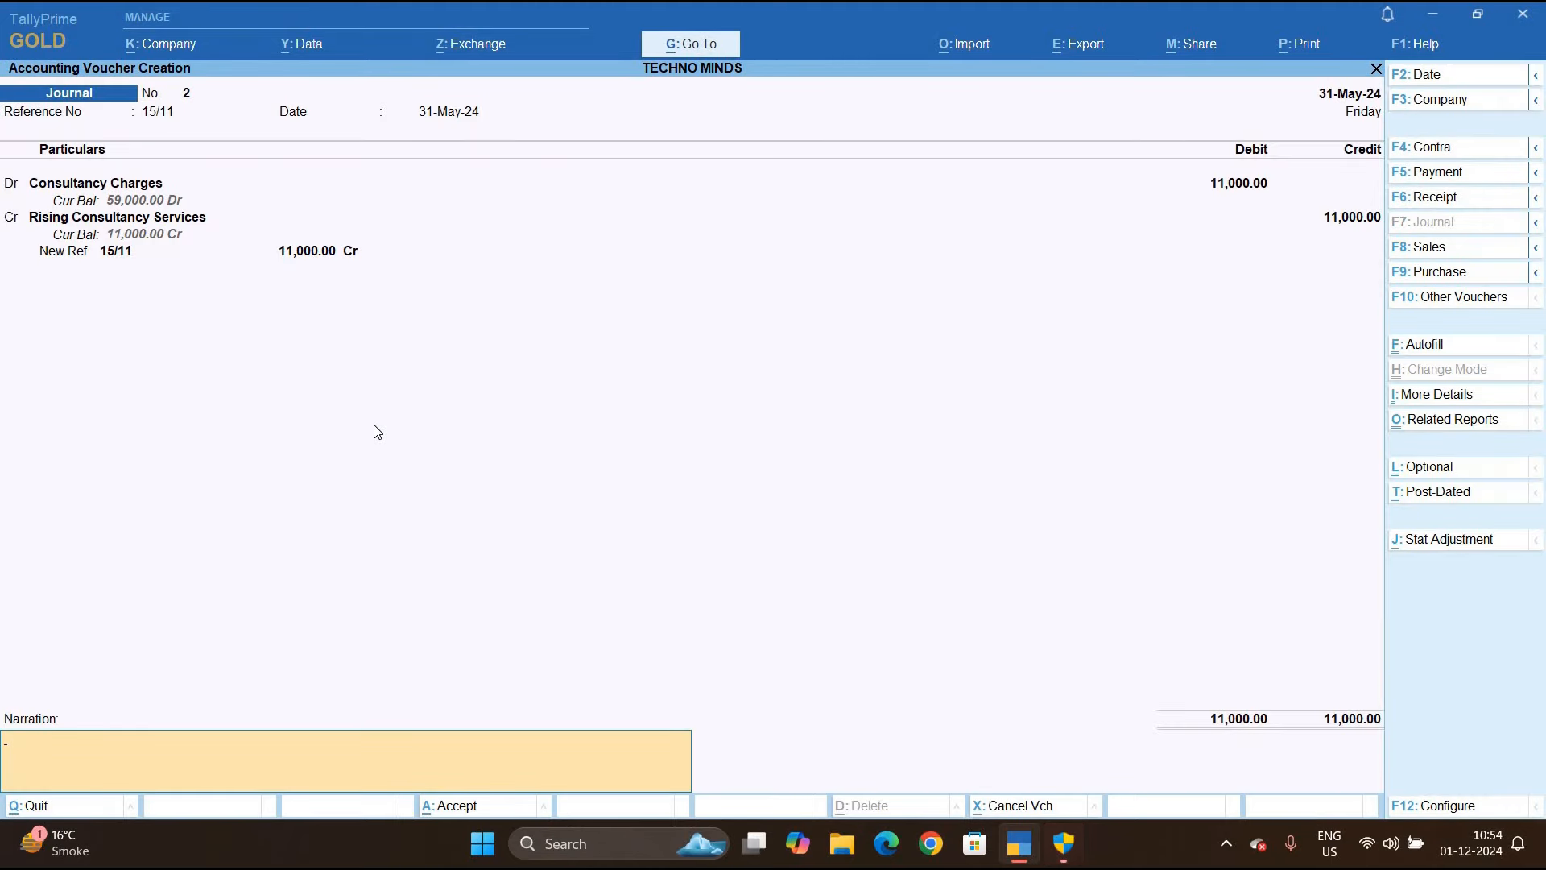
key(Return)
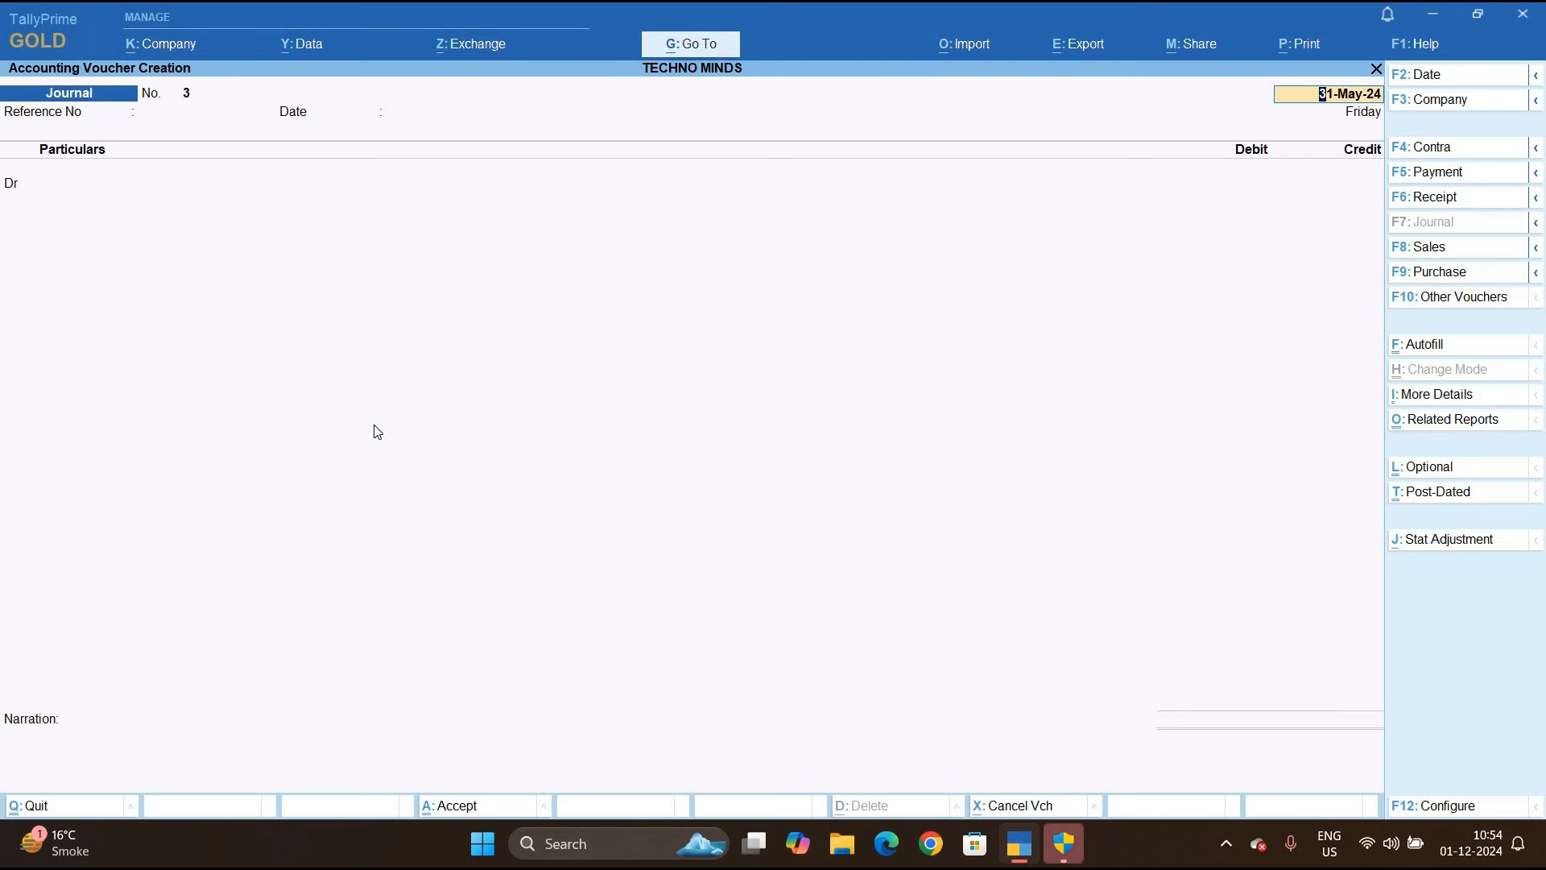
Leave the blank voucher and open Form 26Q under Statutory Reports > TDS Reports
key(BackSpace)
key(Escape)
key(d)
key(u)
key(t)
key(Down)
key(Return)
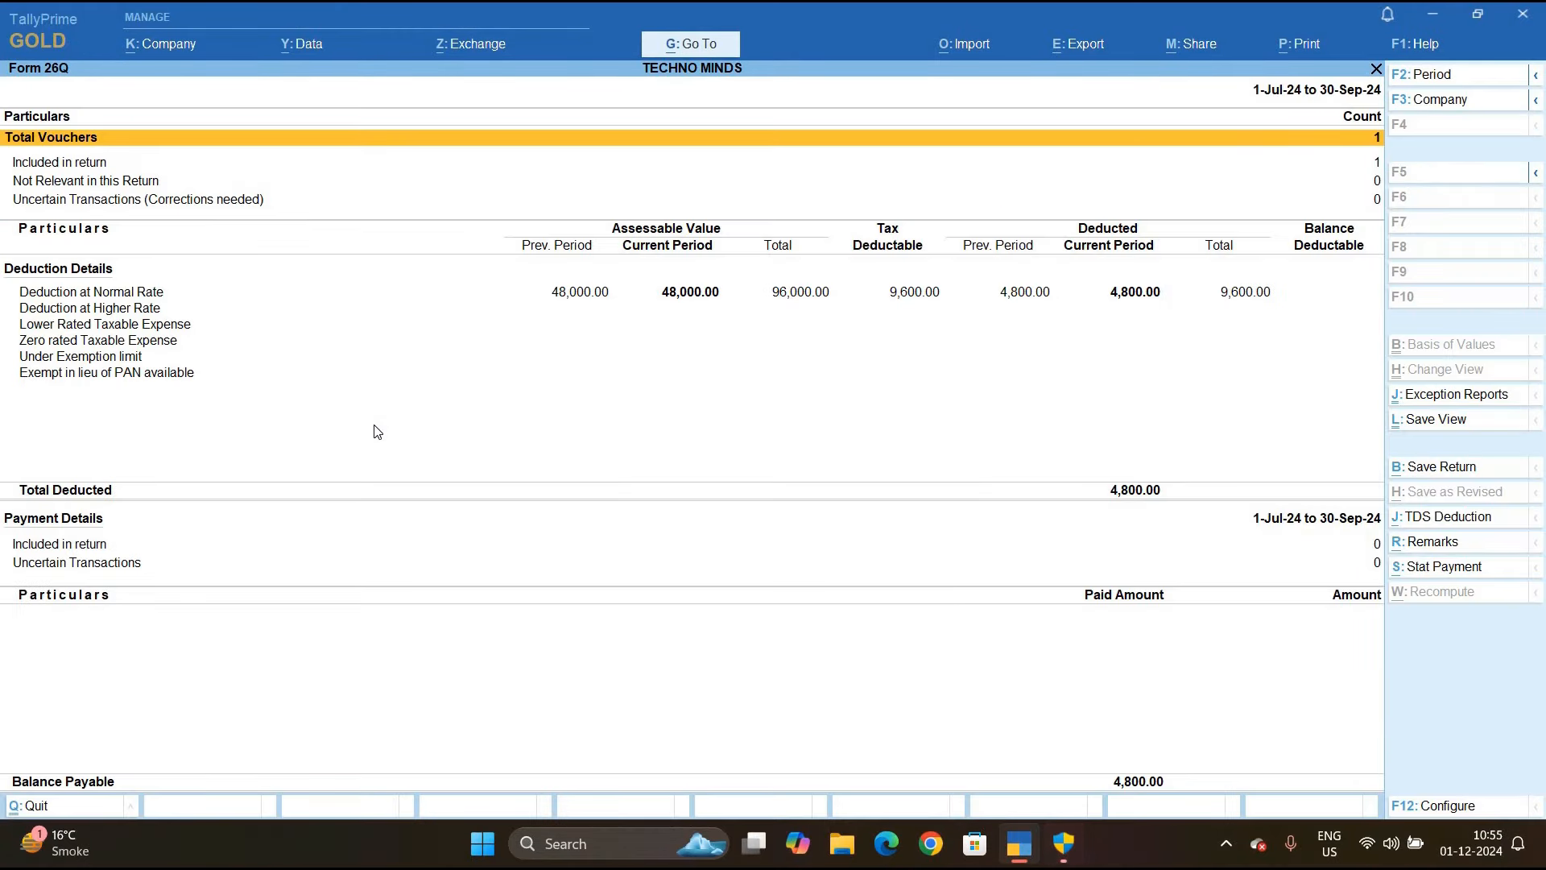
Extend the period end to 1-Jun-24 and view party-wise Deduction at Normal Rate details
key(F2)
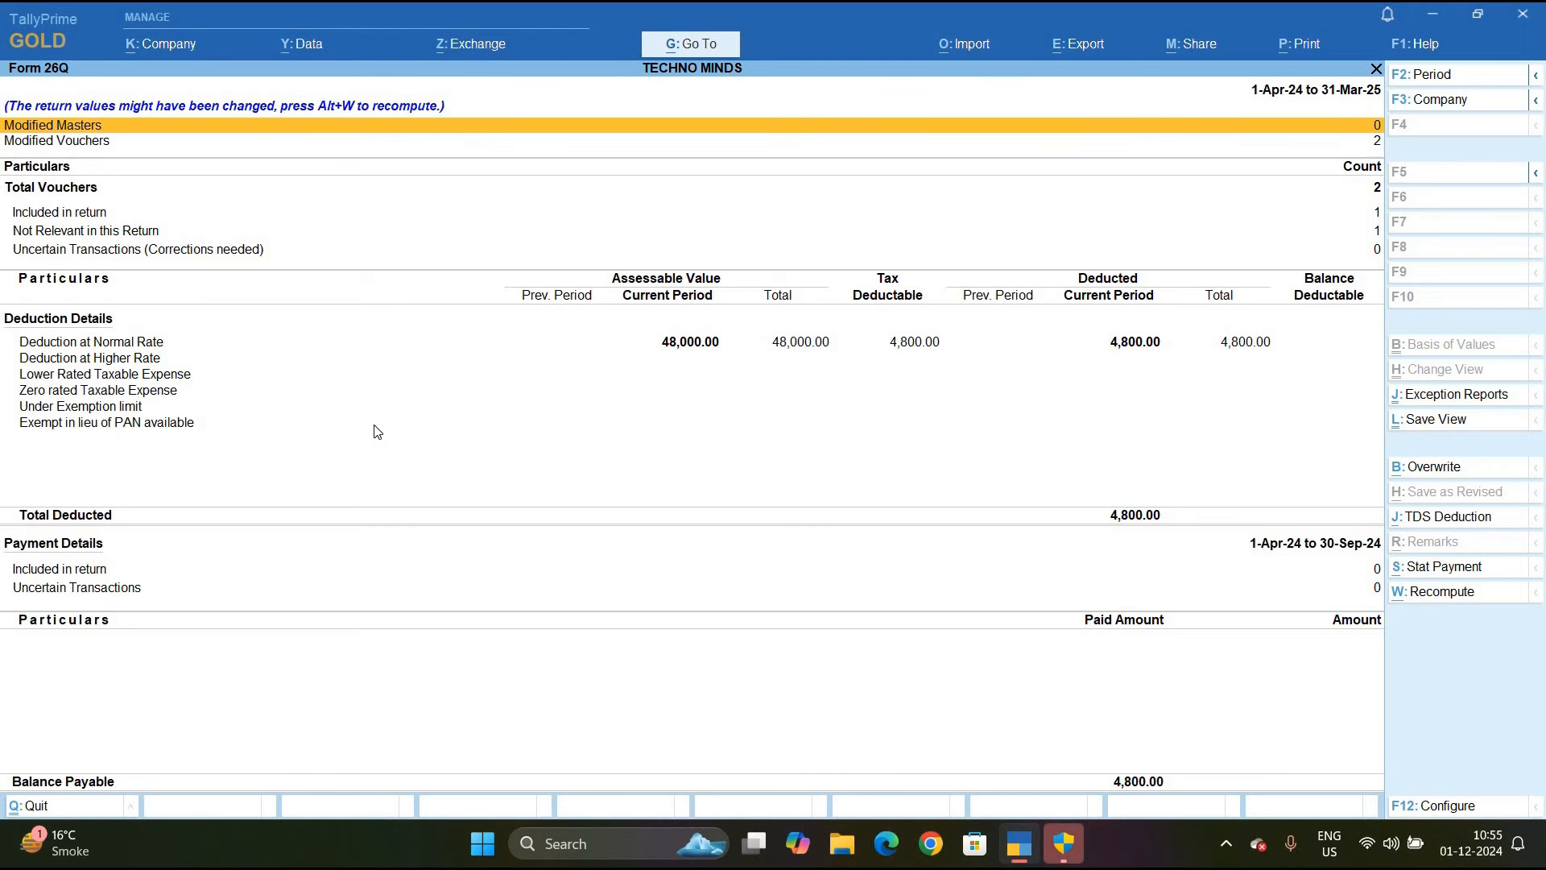
key(F2)
key(Return)
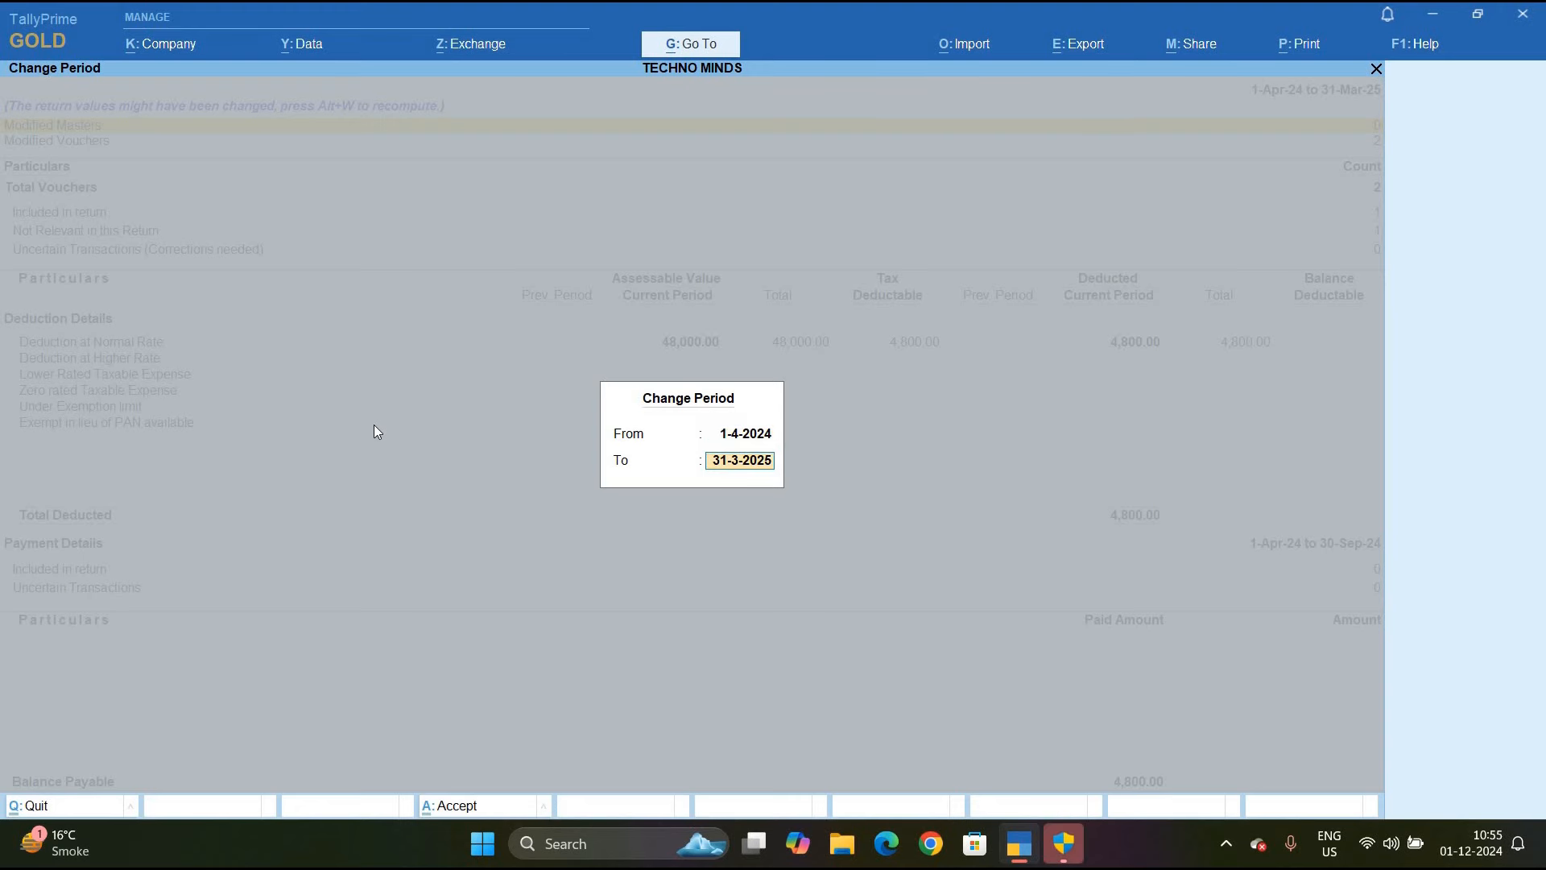
text(1.6)
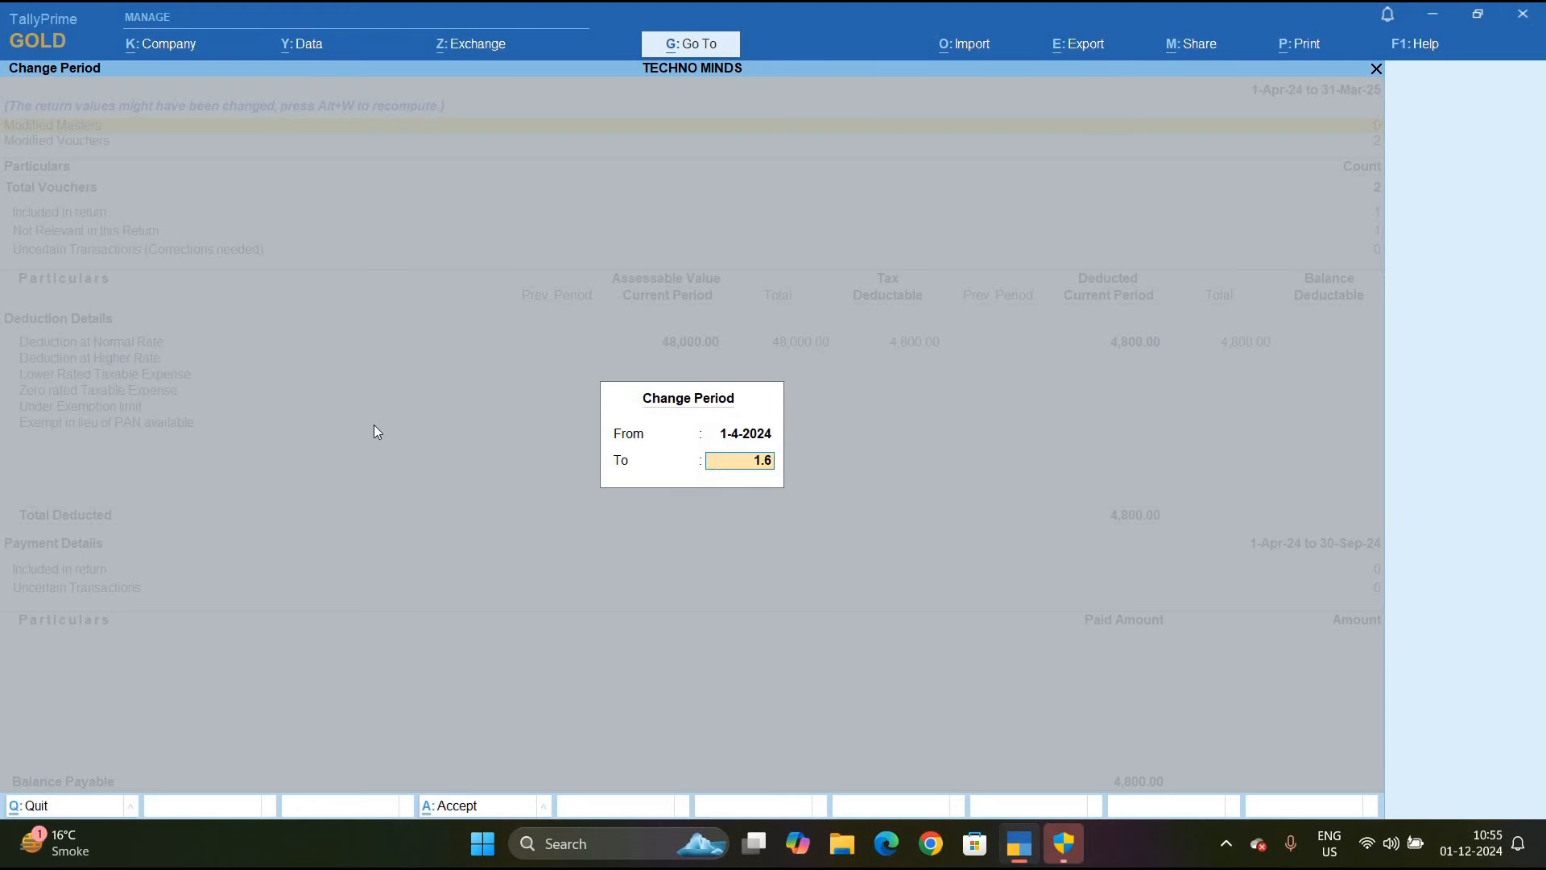
key(Return)
key(Down)
key(Down)
key(Down)
key(Down)
key(Down)
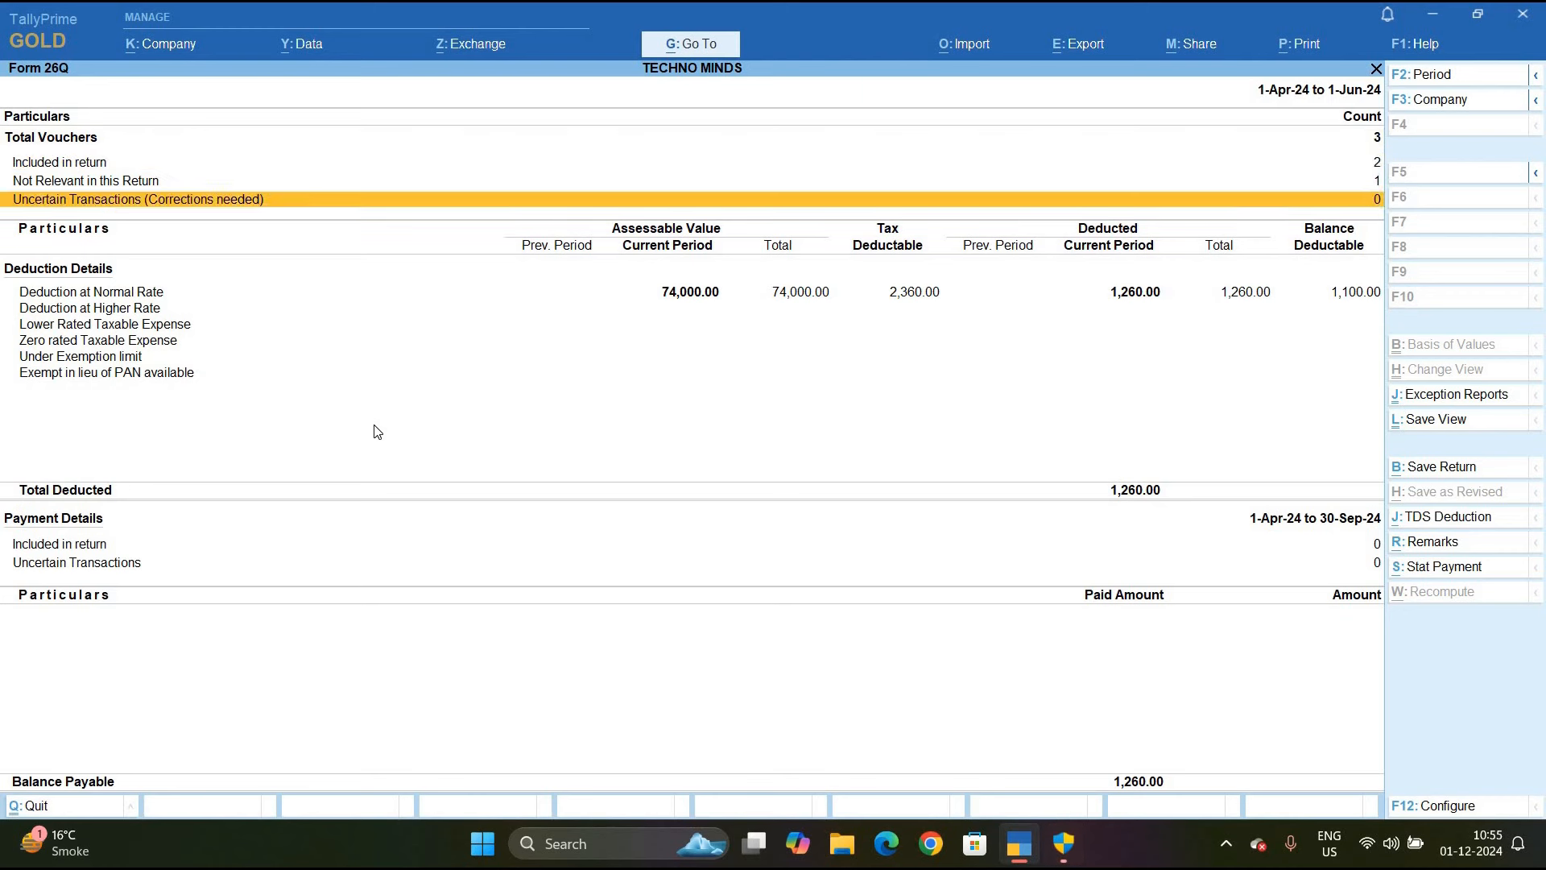
key(Up)
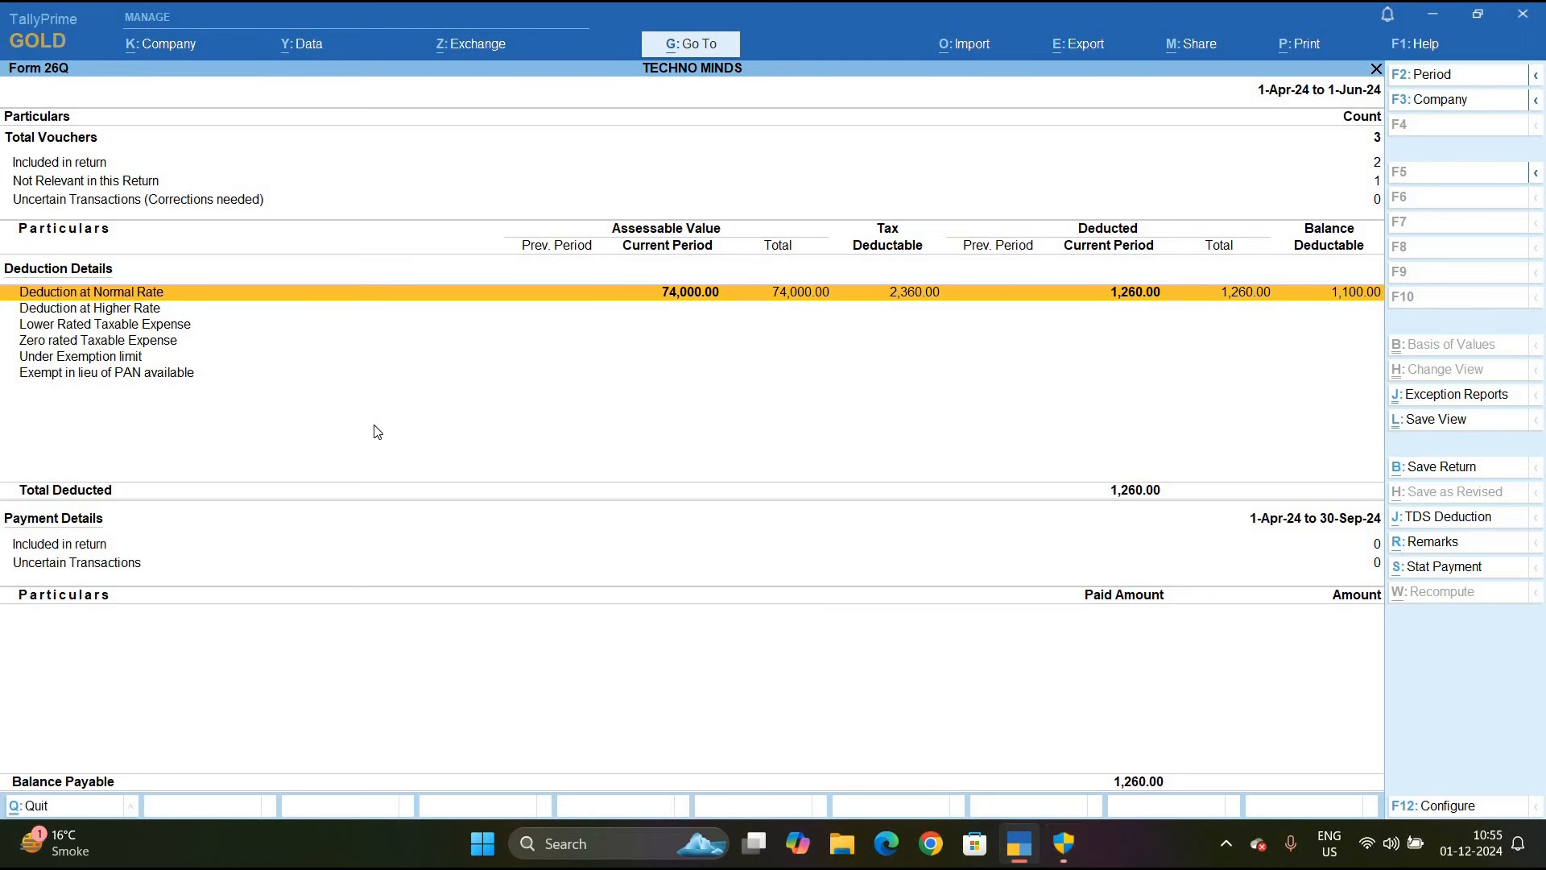
key(Return)
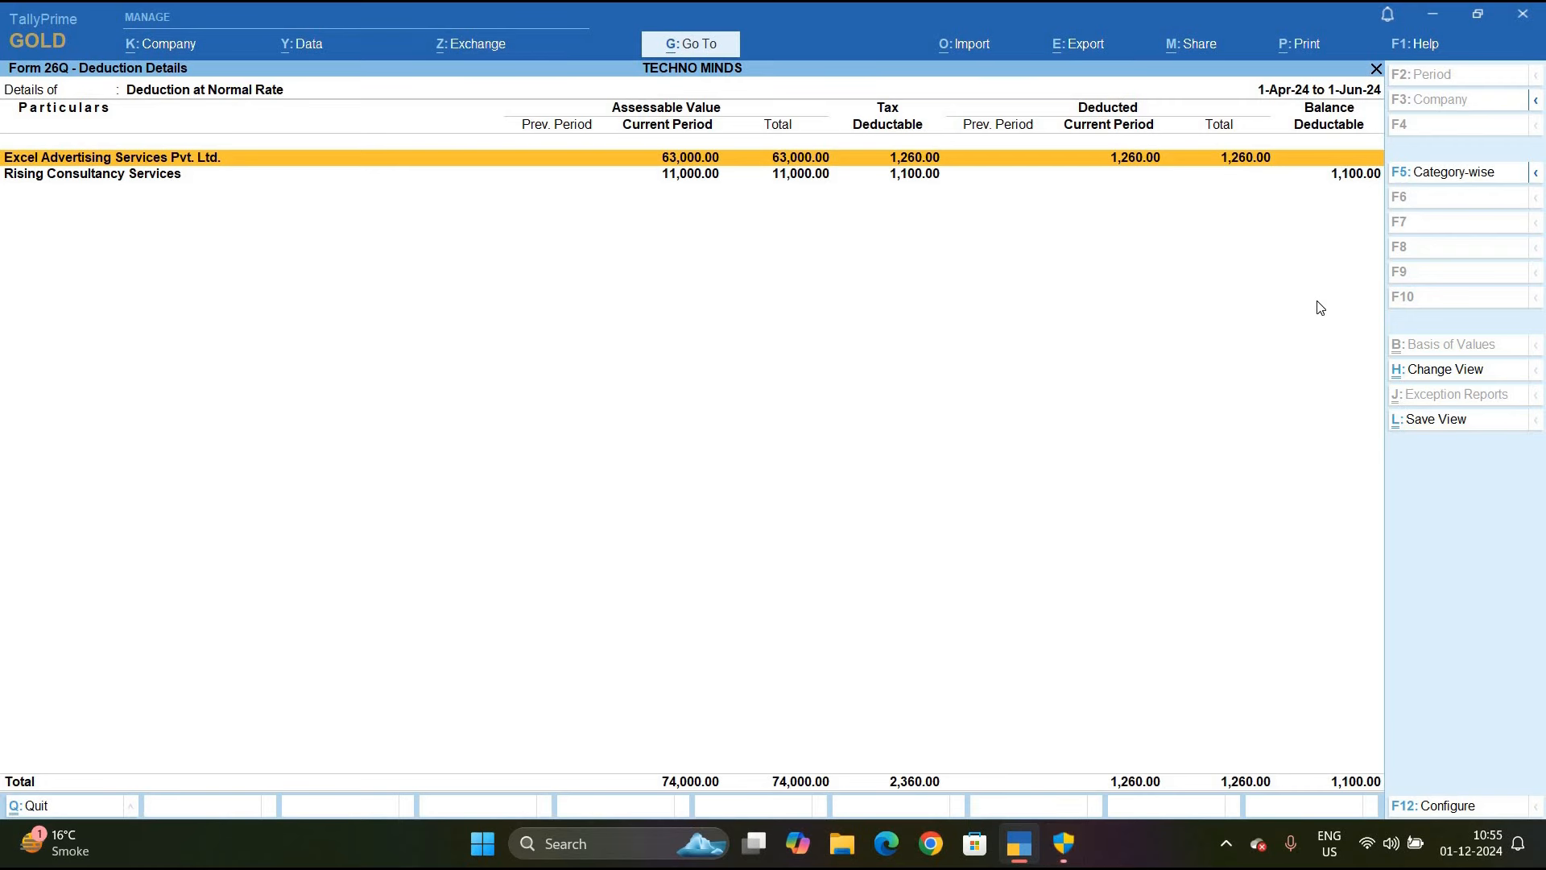
key(Escape)
key(Escape)
key(Escape)
key(Escape)
key(Escape)
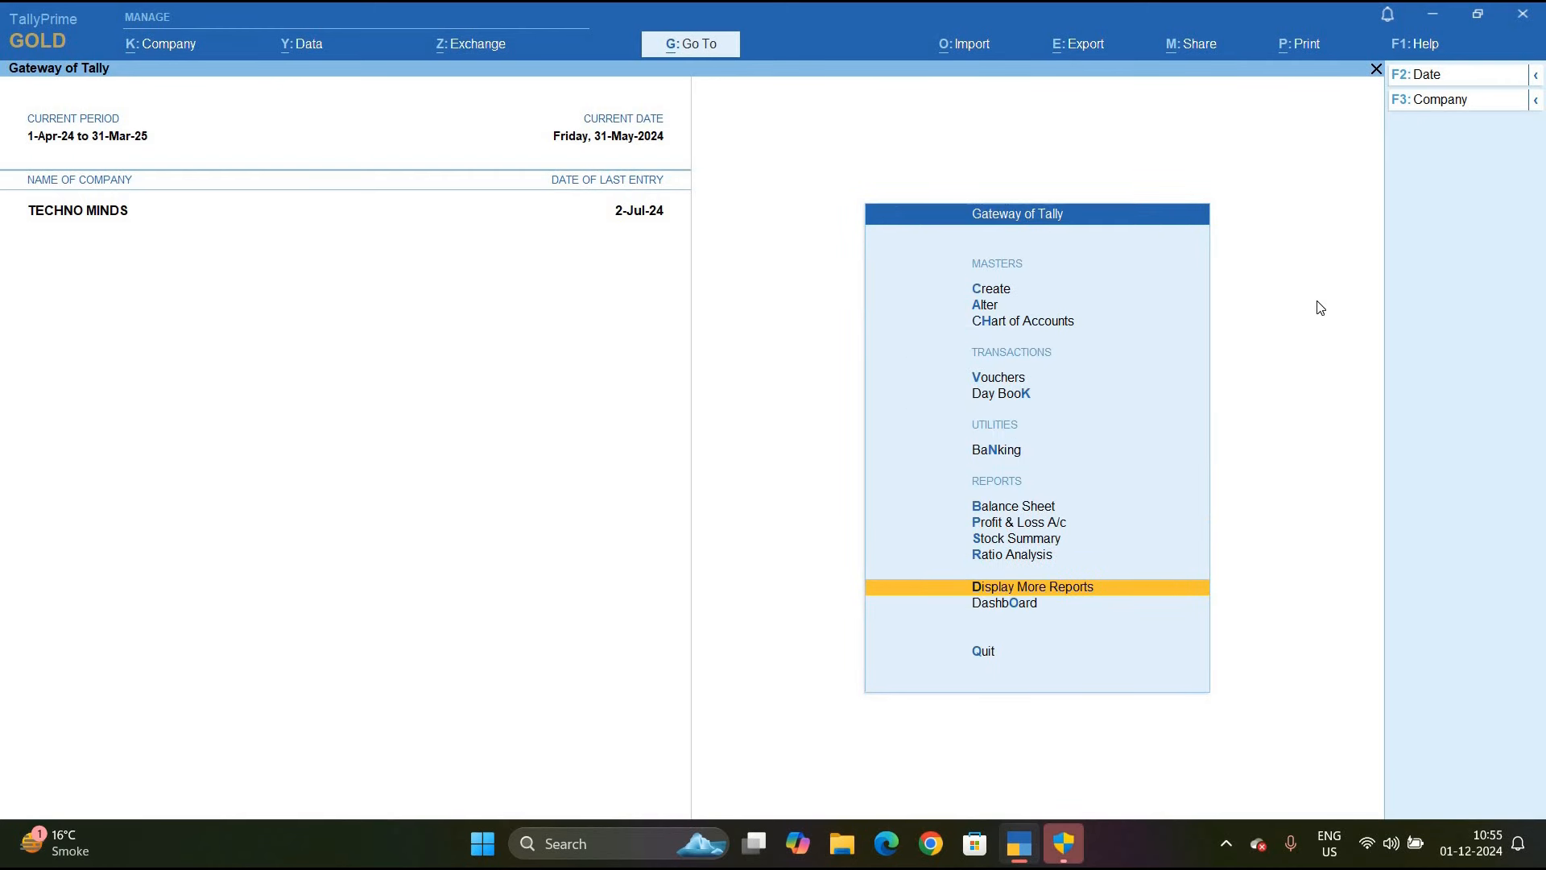
Start a new journal voucher dated 2-Jun-24
key(Up)
key(Up)
key(Up)
key(Up)
key(Up)
key(Up)
key(Up)
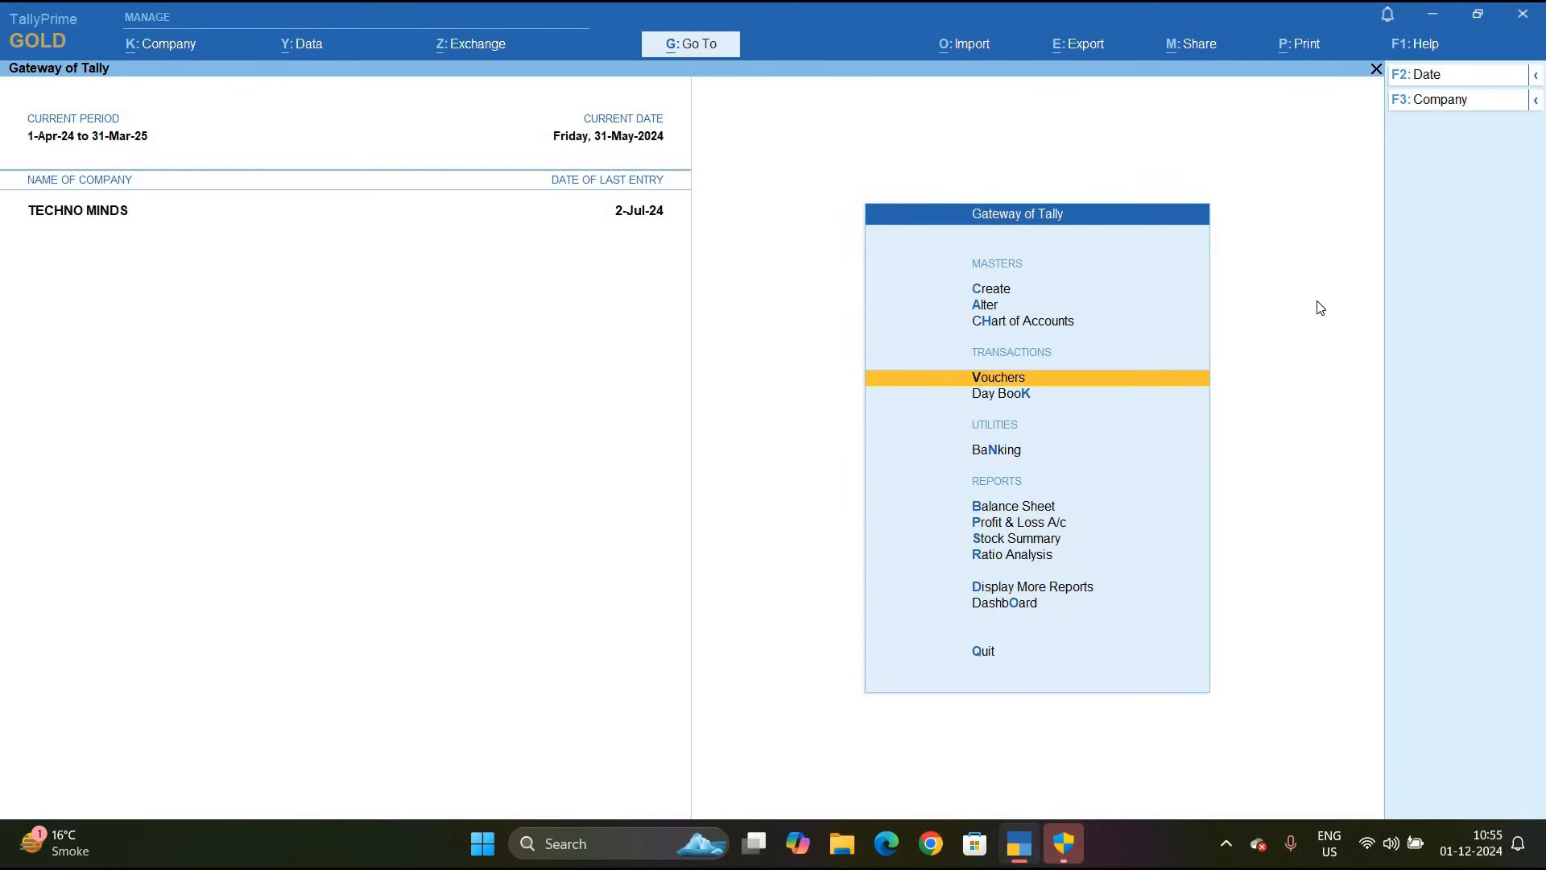
key(Return)
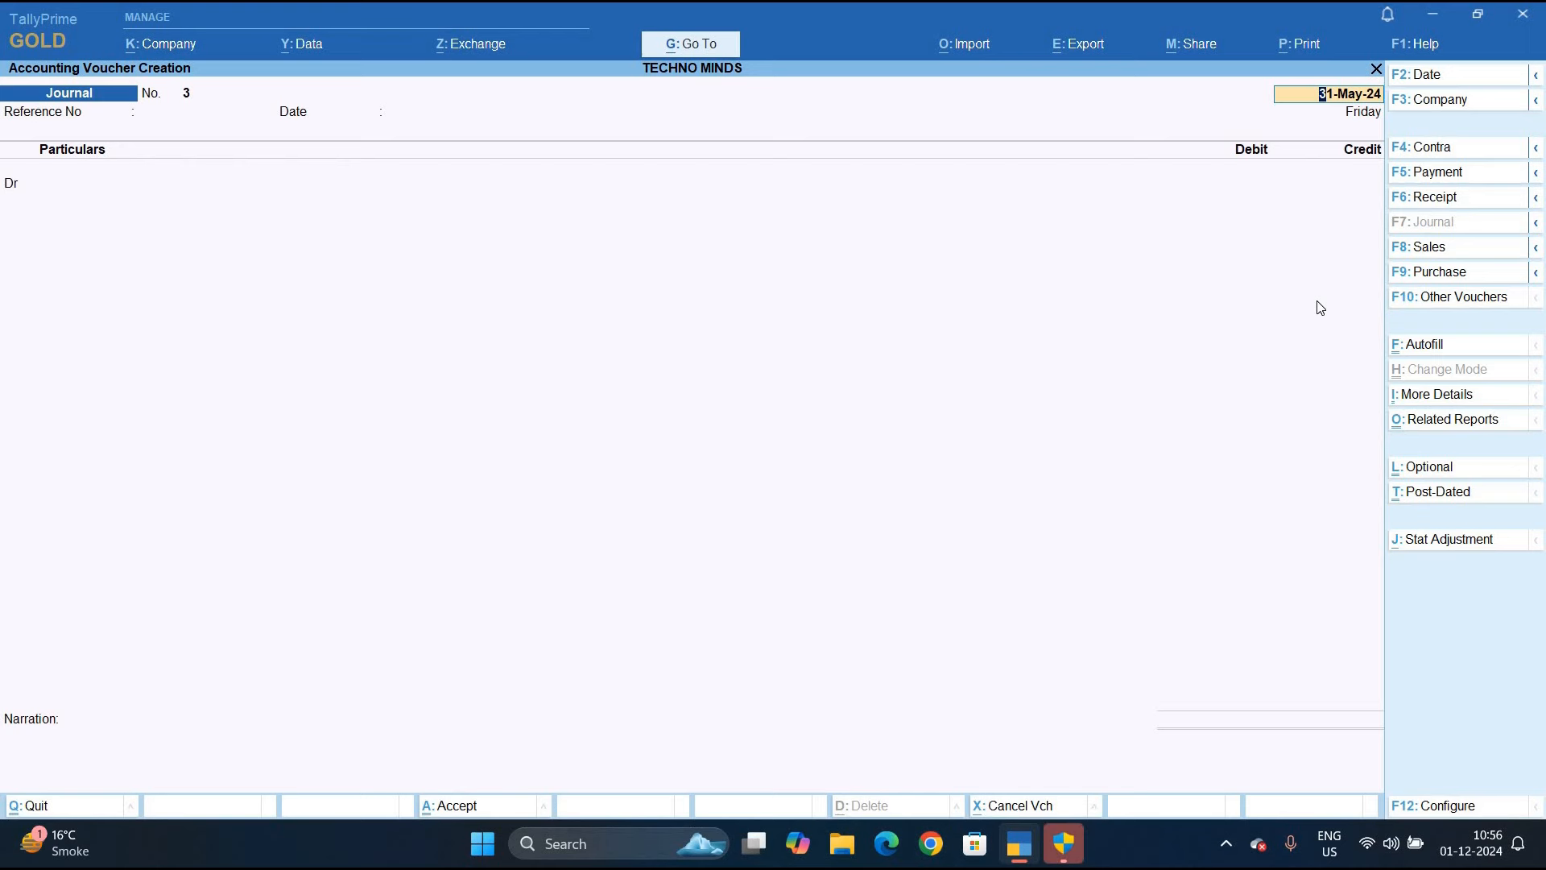
key(F2)
text(2-6)
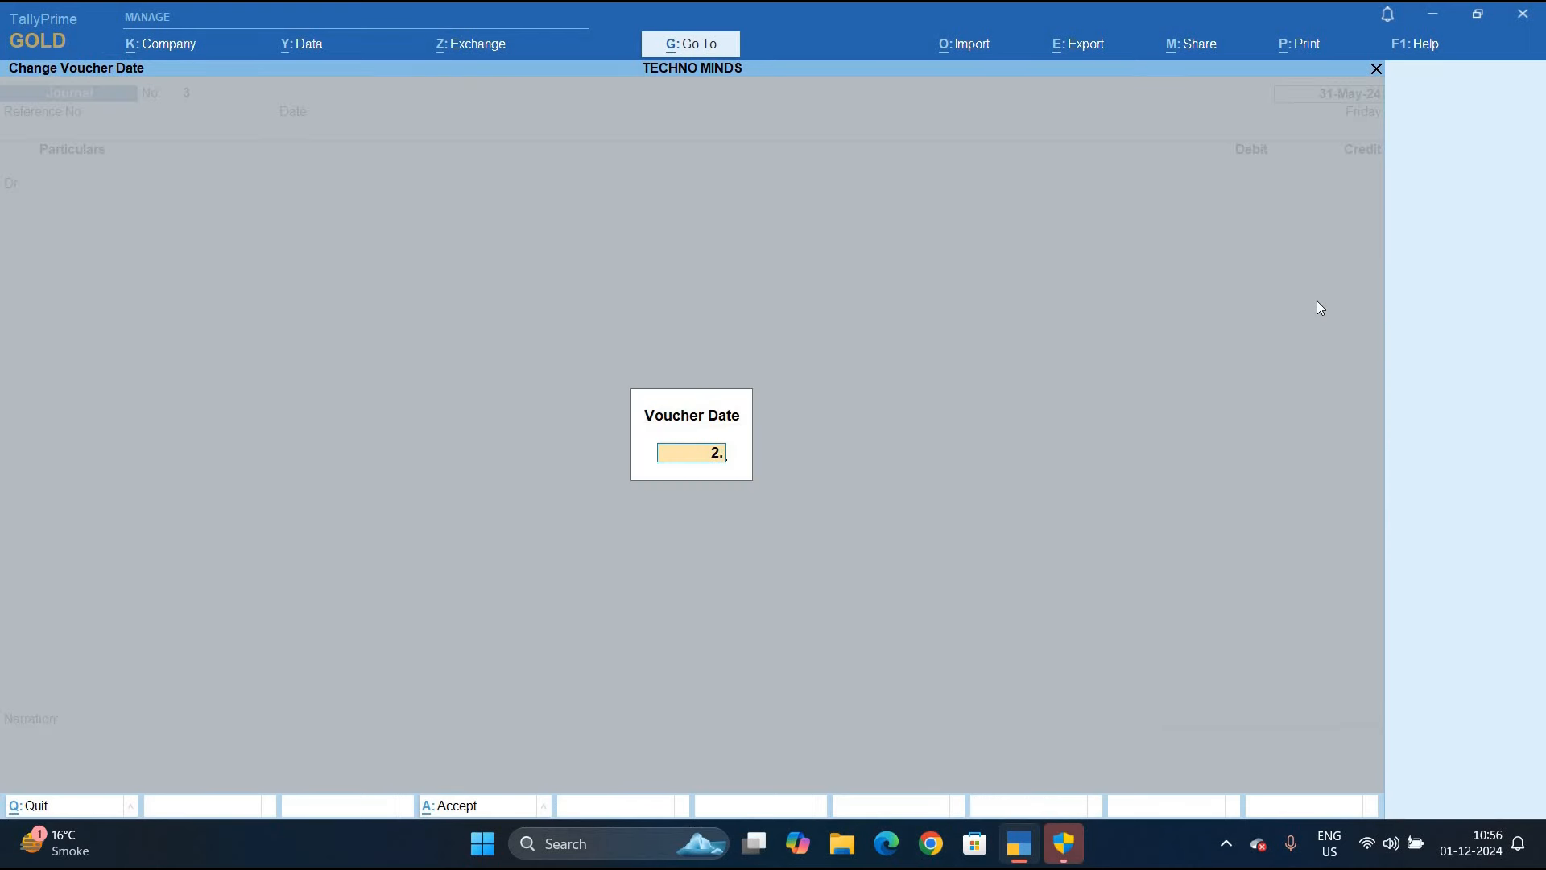
key(Return)
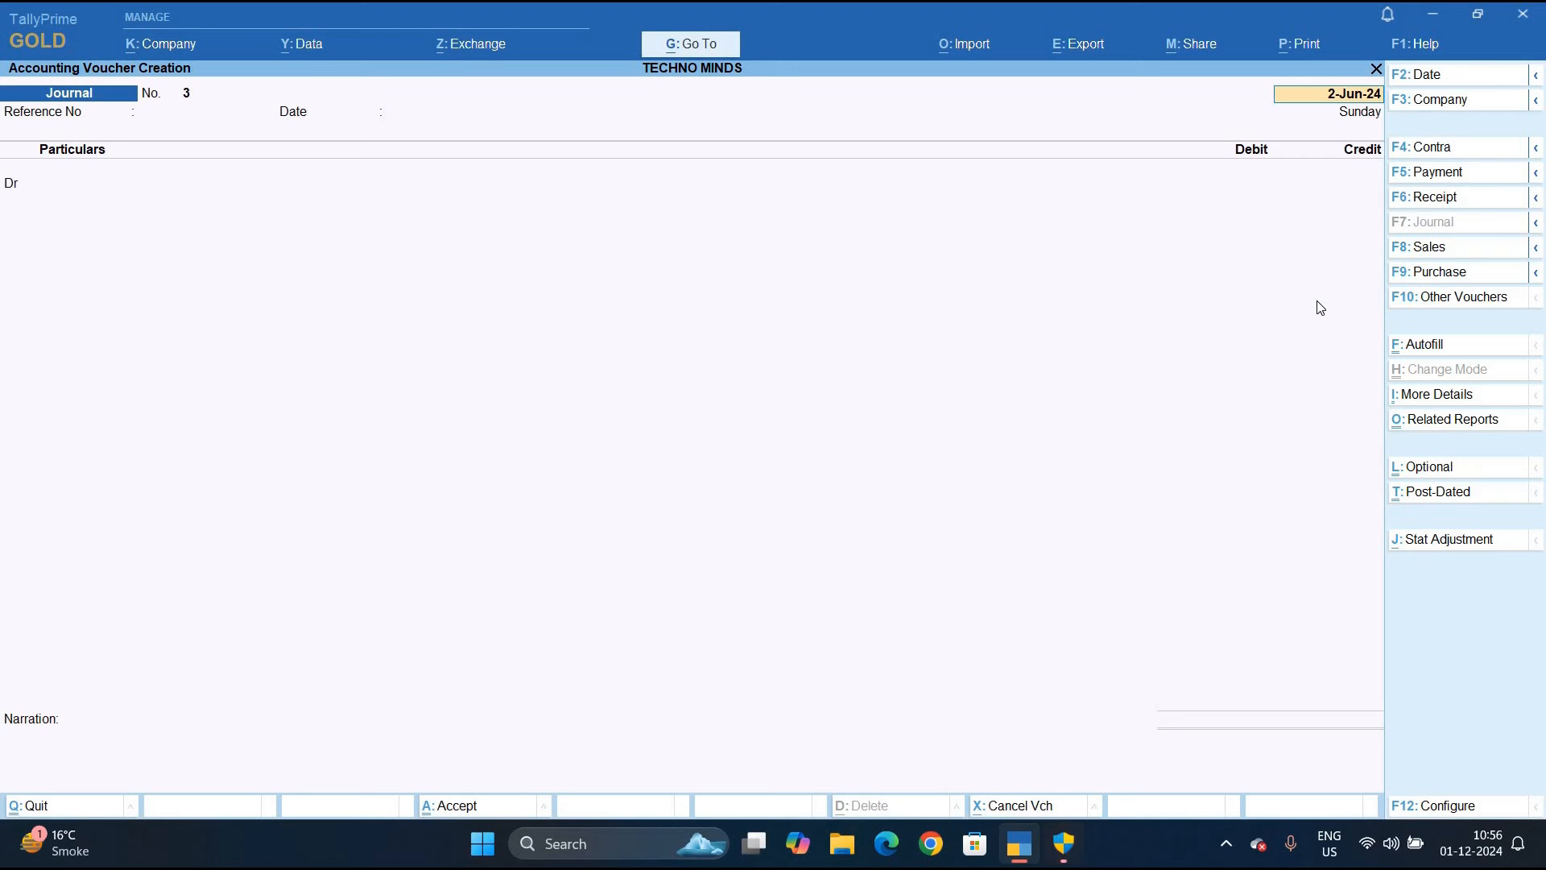
Autofill a TDS Deduction for Rising Consultancy Services, professional and technical fees, using Tds on Consultancy
key(ctrl+f)
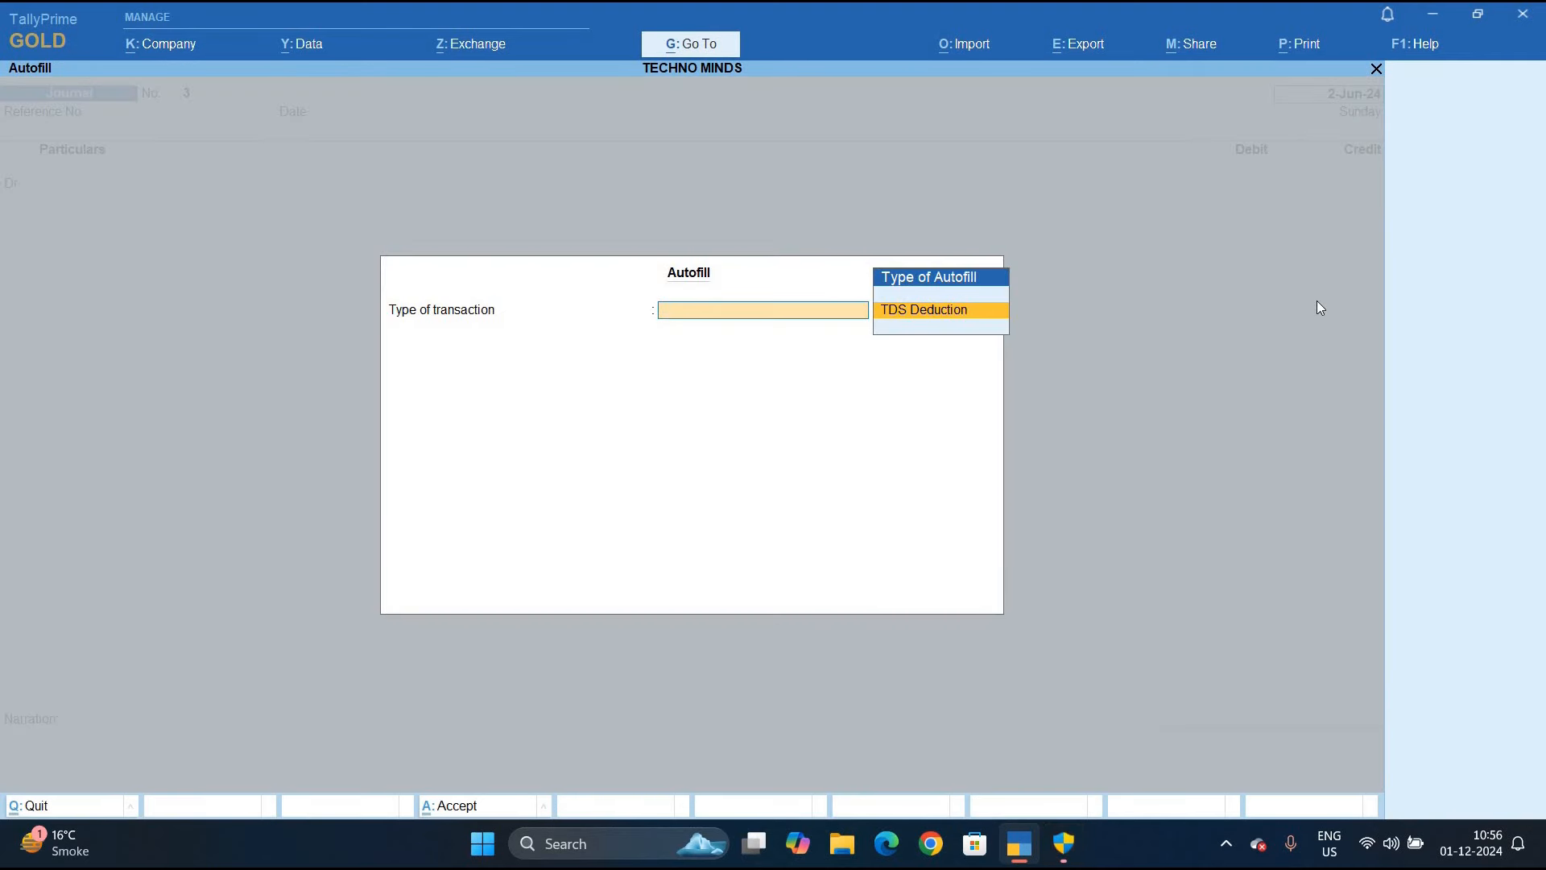
key(Return)
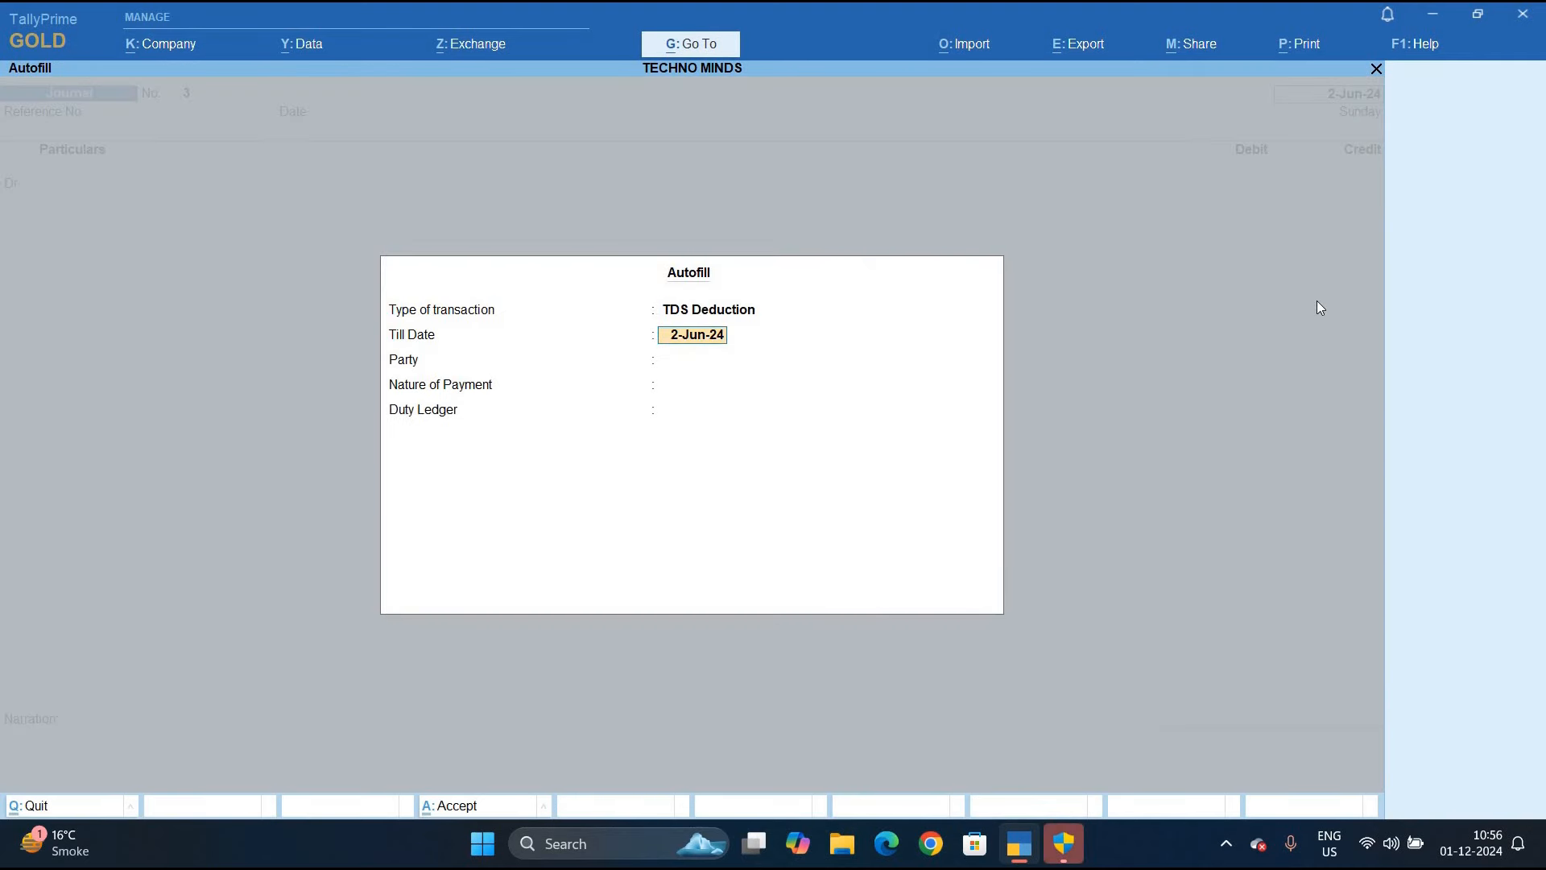
key(Return)
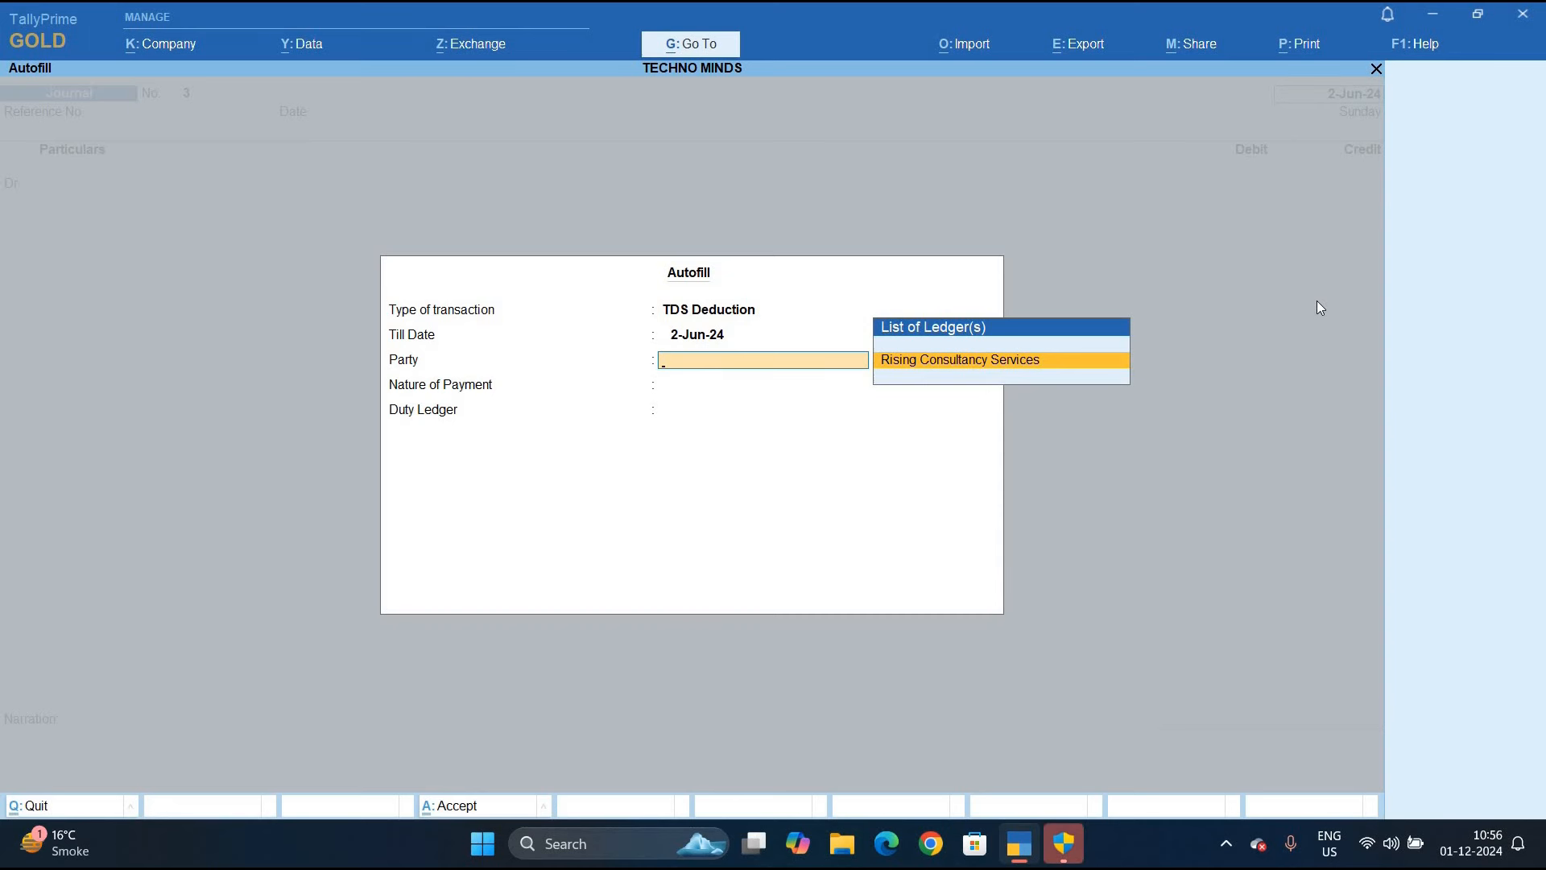
key(Return)
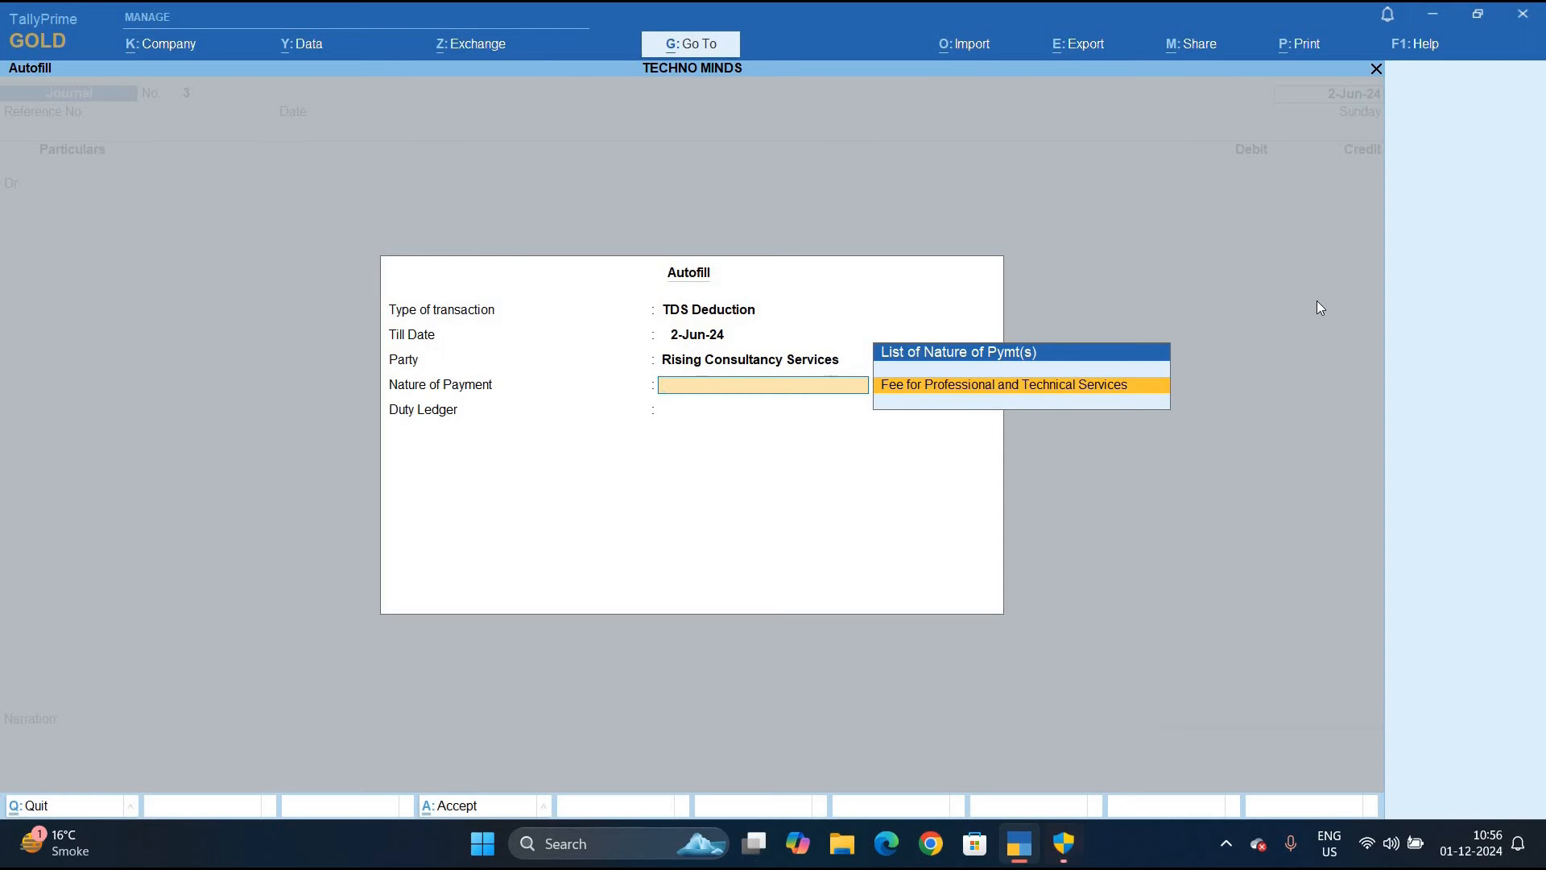
key(Return)
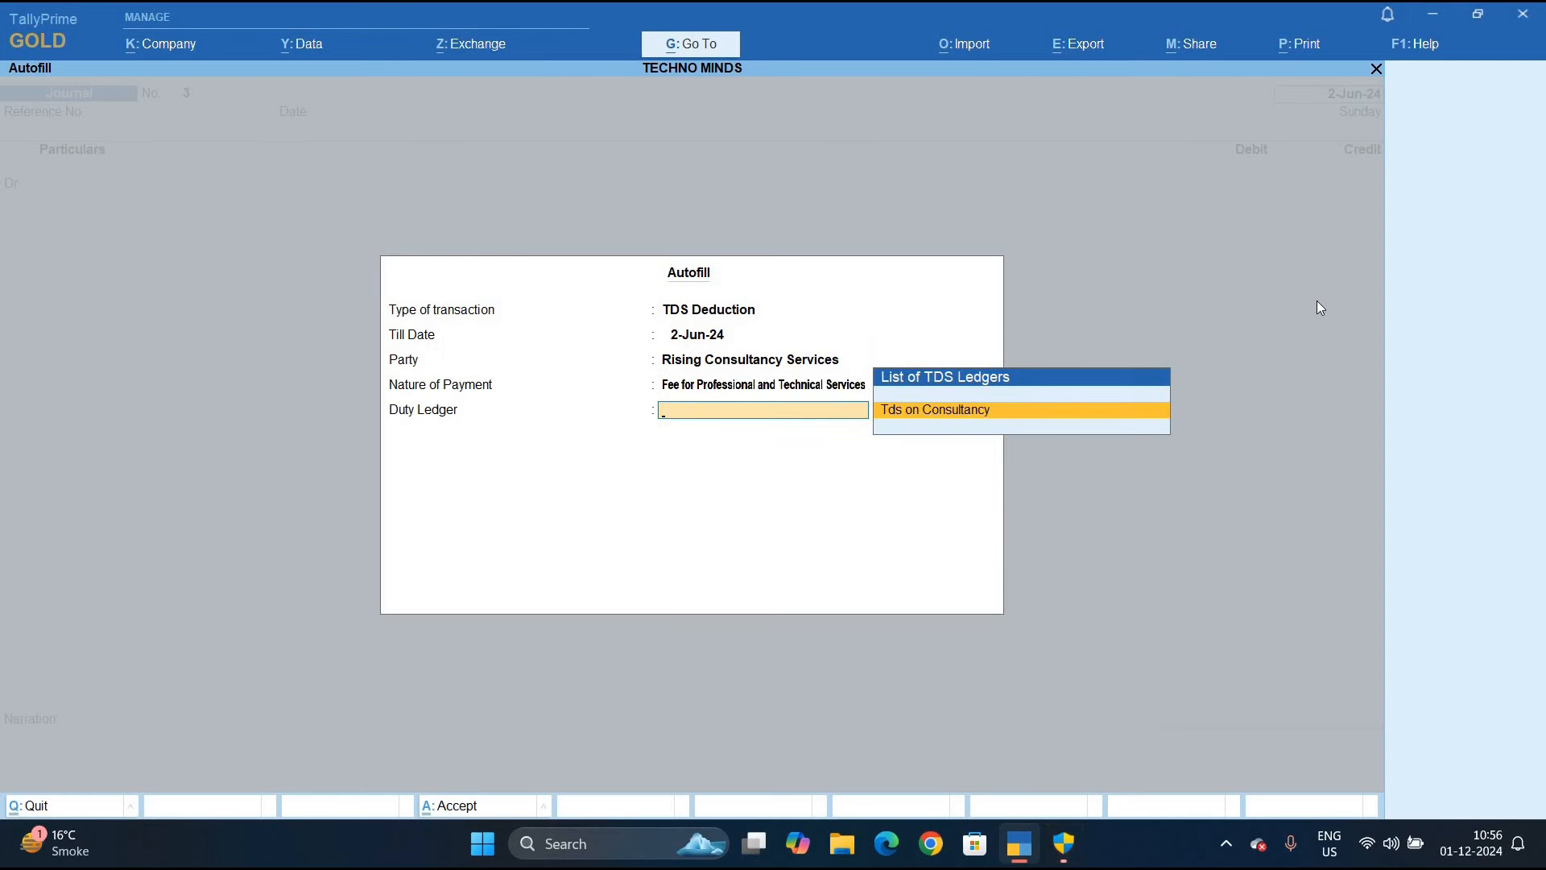
key(Return)
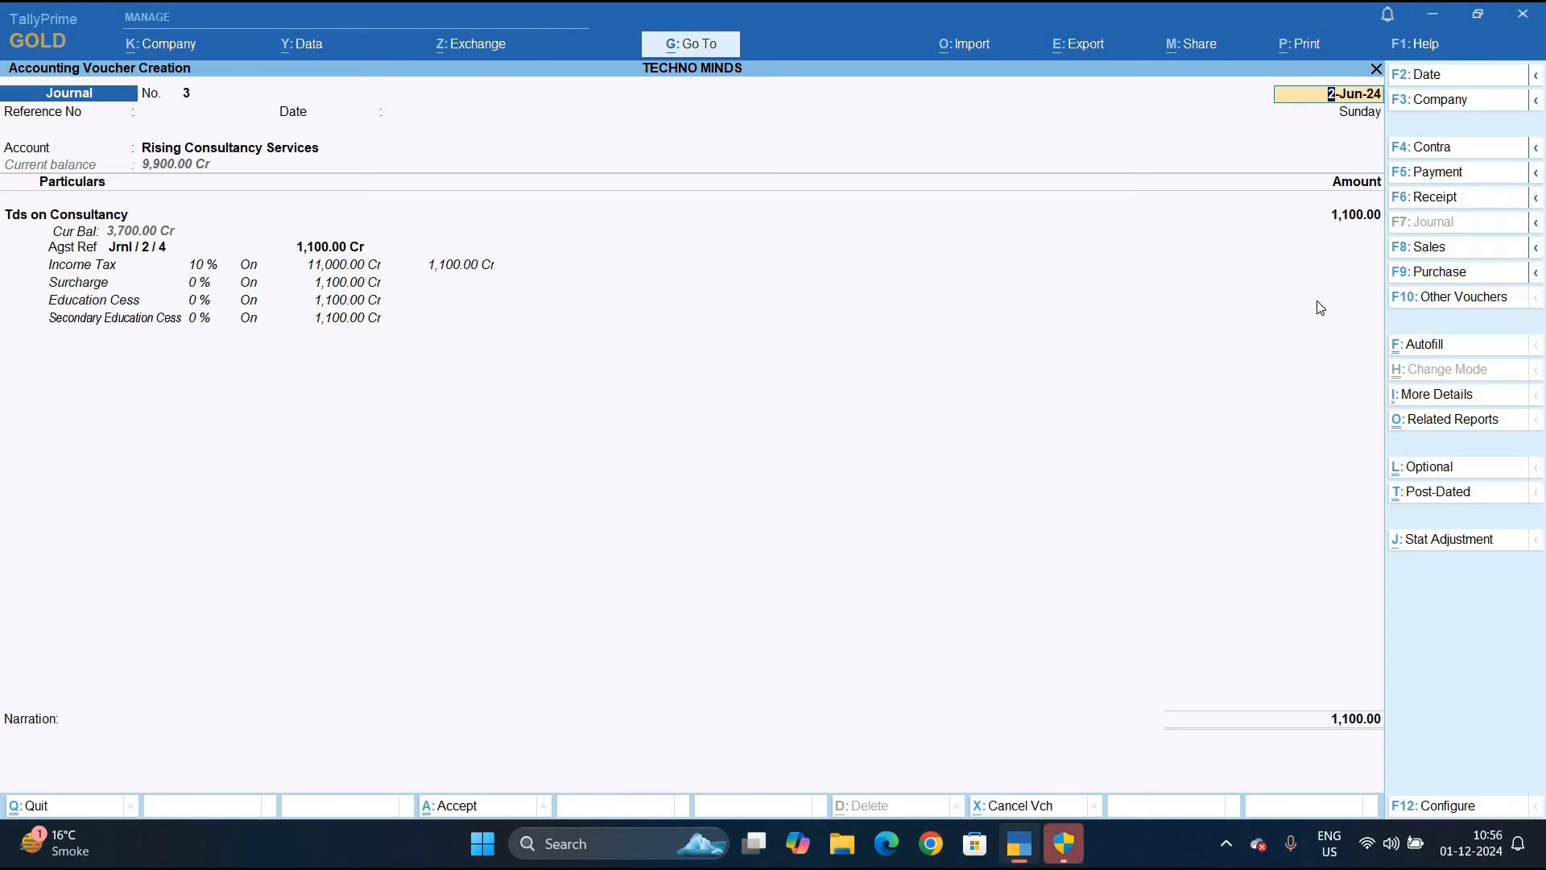
key(Return)
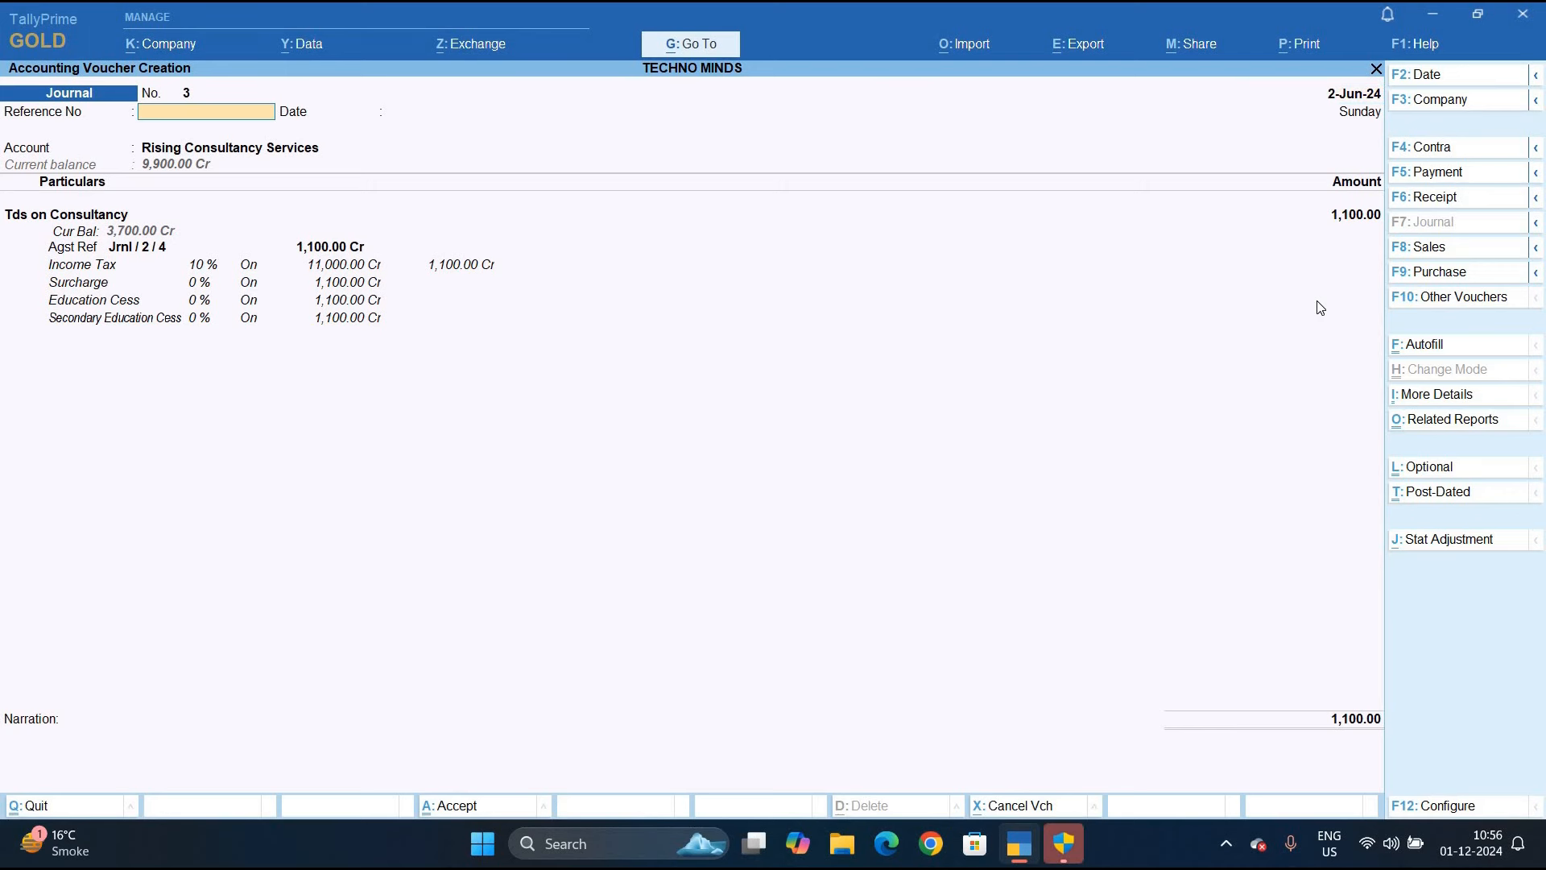
Settle the 1,100 deduction against pending bill 15/11 and save Journal No. 3
key(Return)
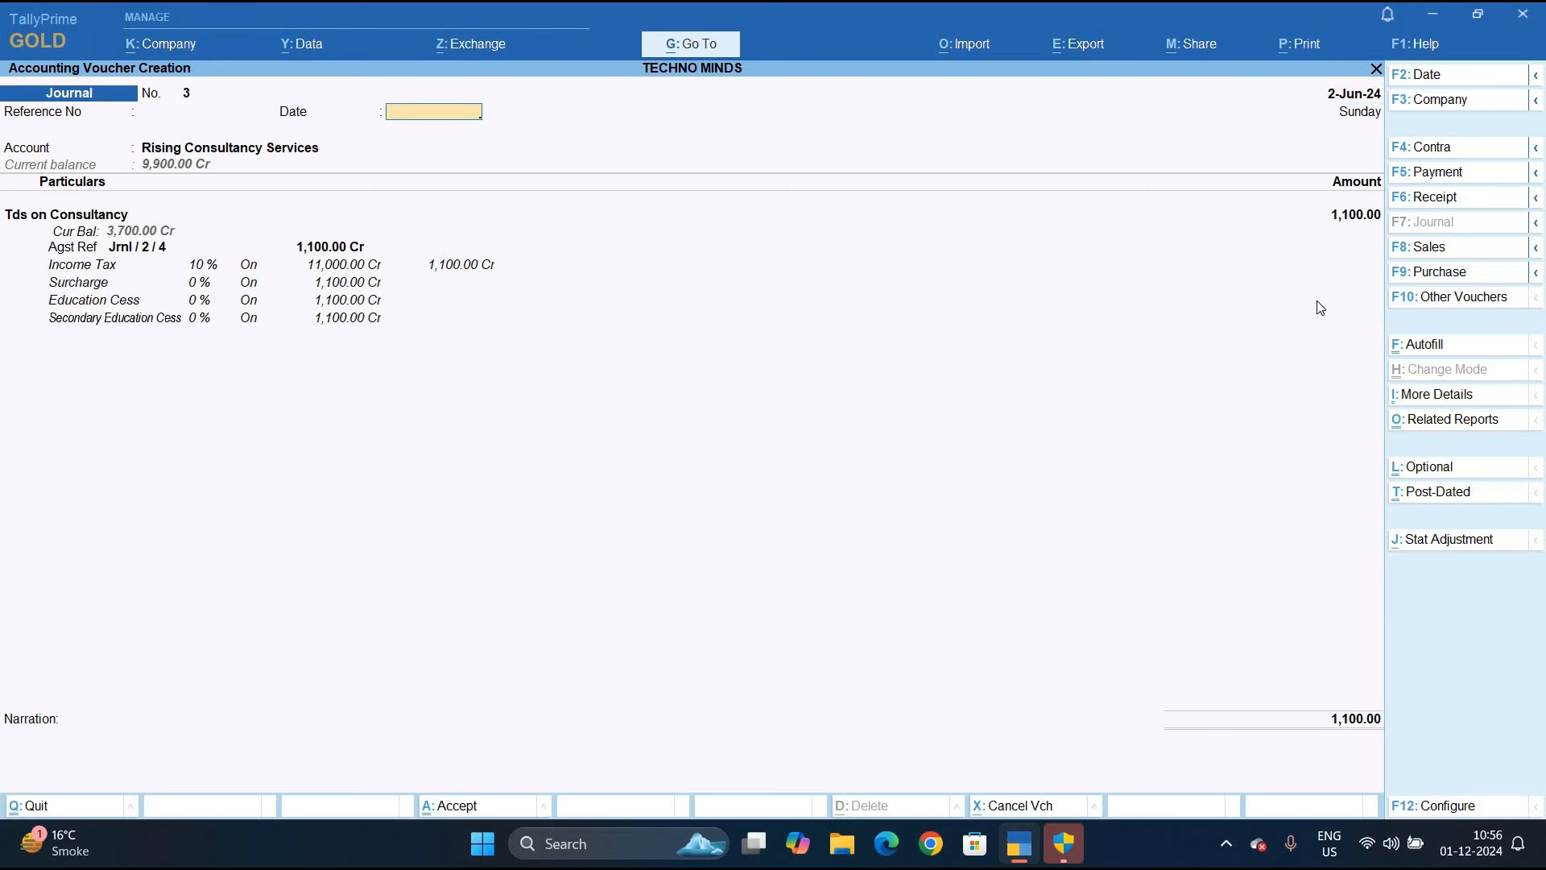
key(Return)
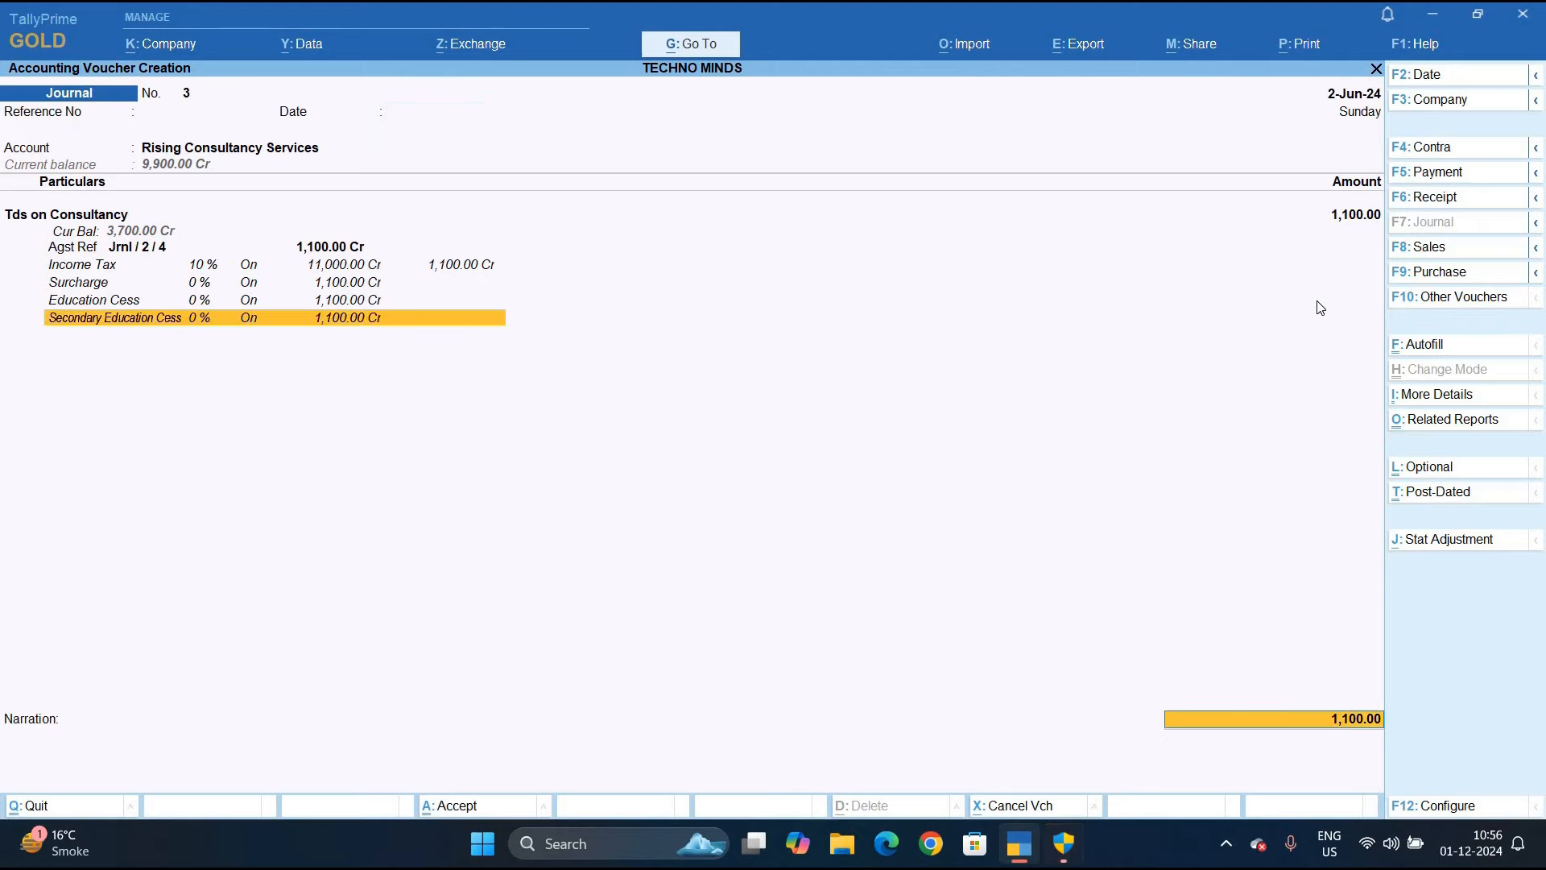
key(Return)
key(Return)
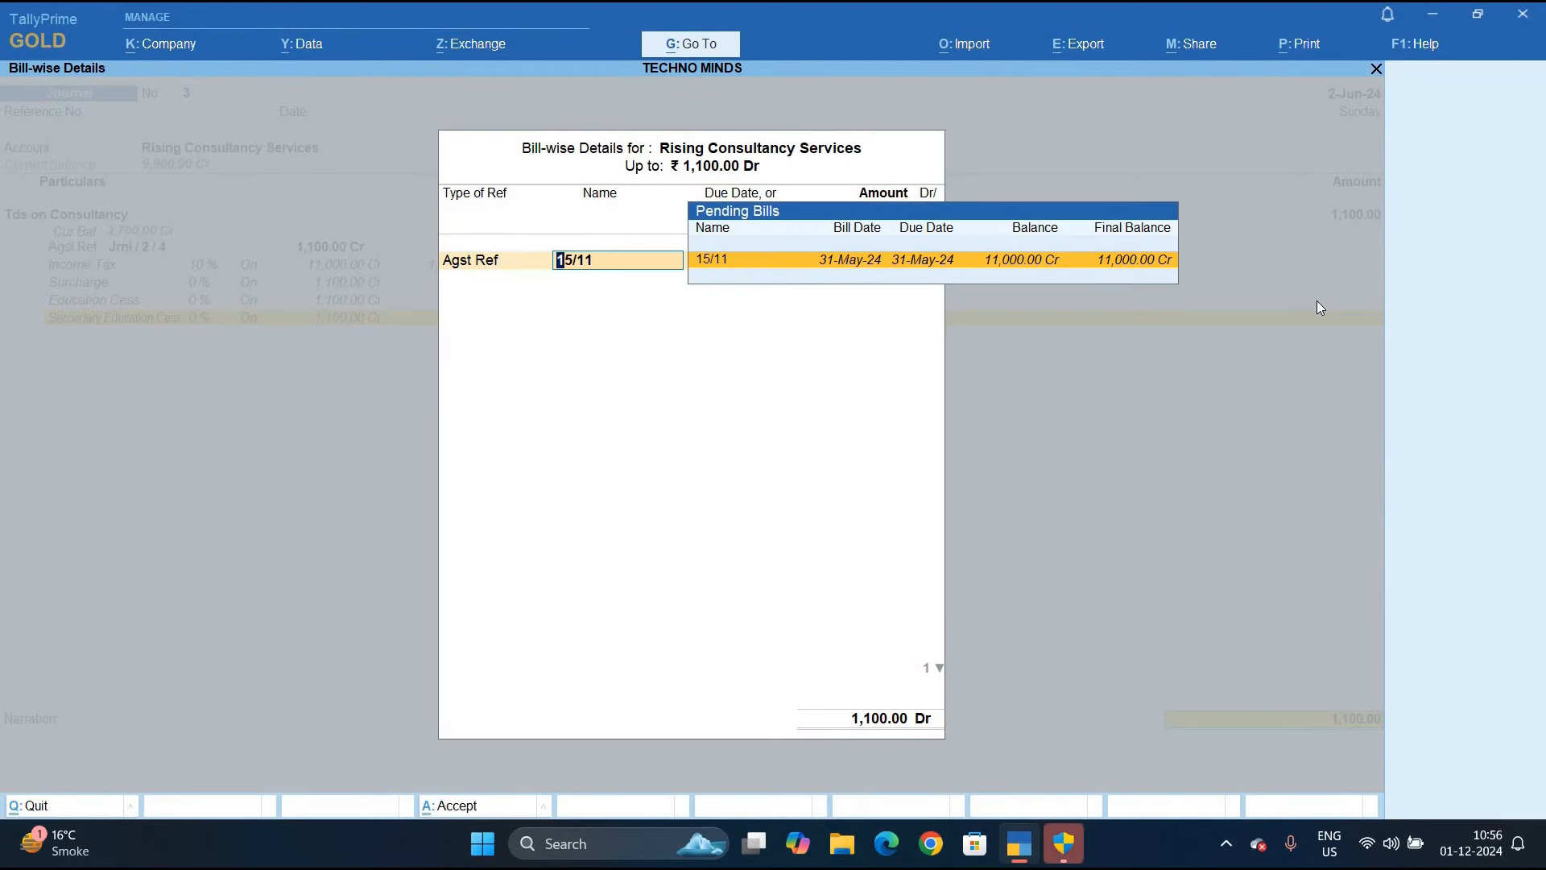
key(Return)
key(Return)
key(Return)
key(Return)
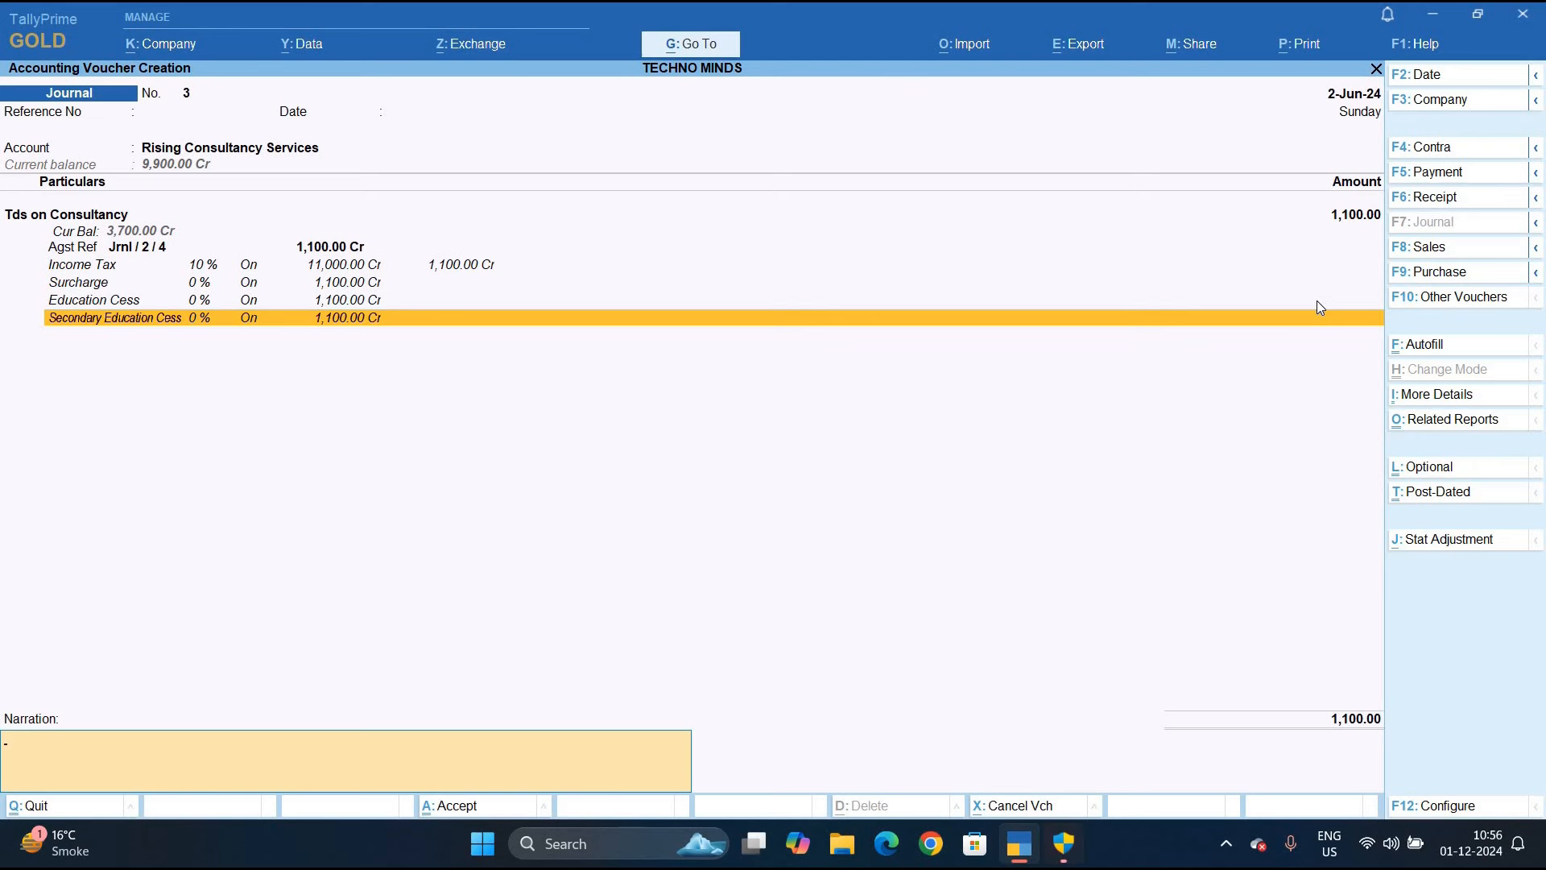
key(ctrl)
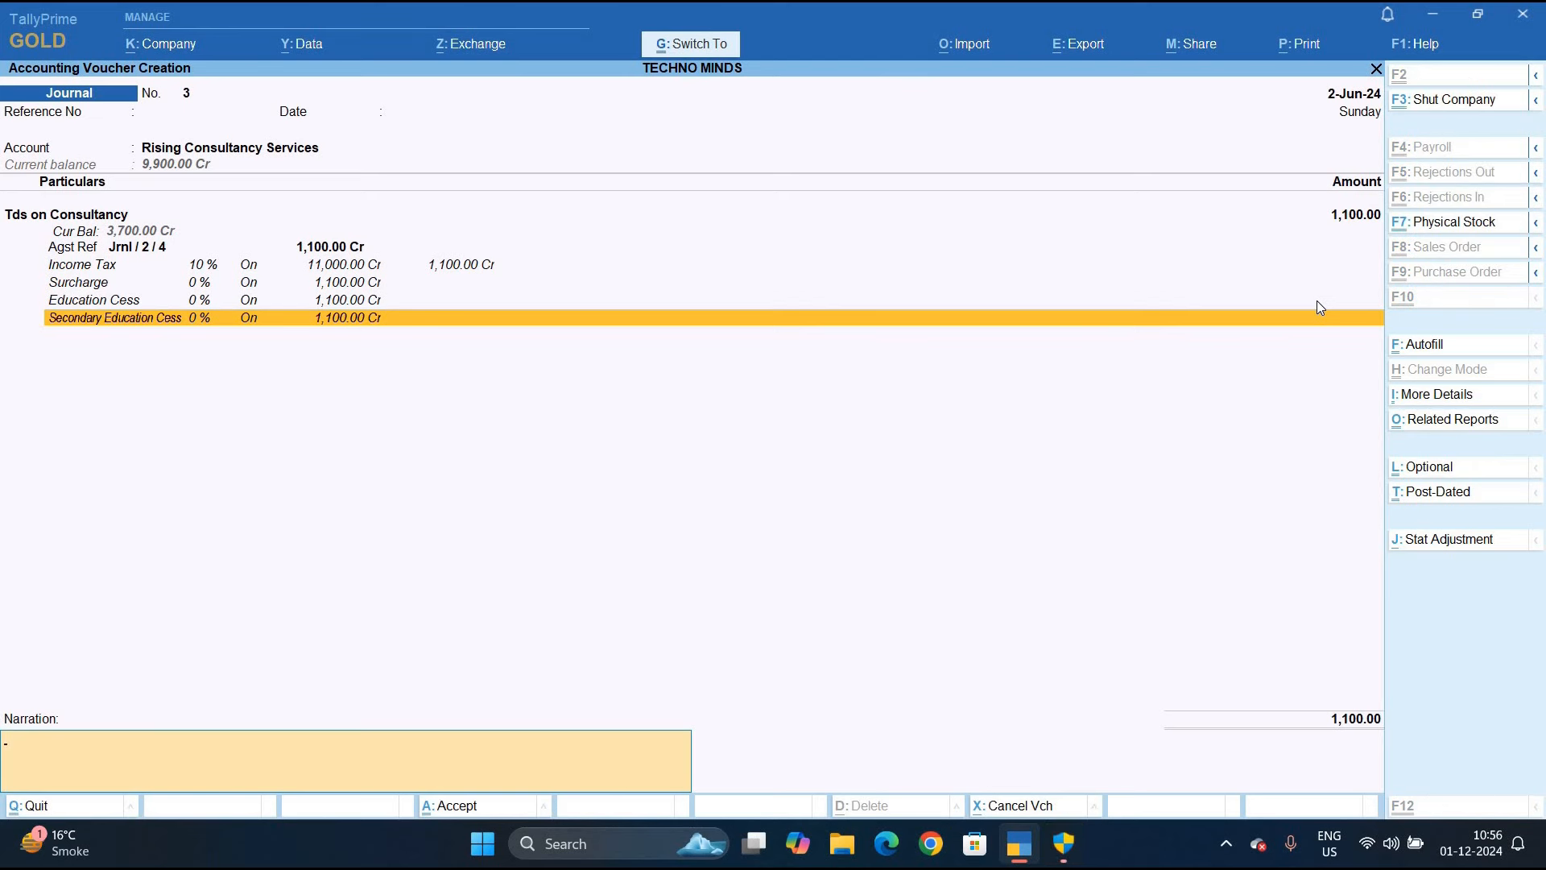
key(ctrl+a)
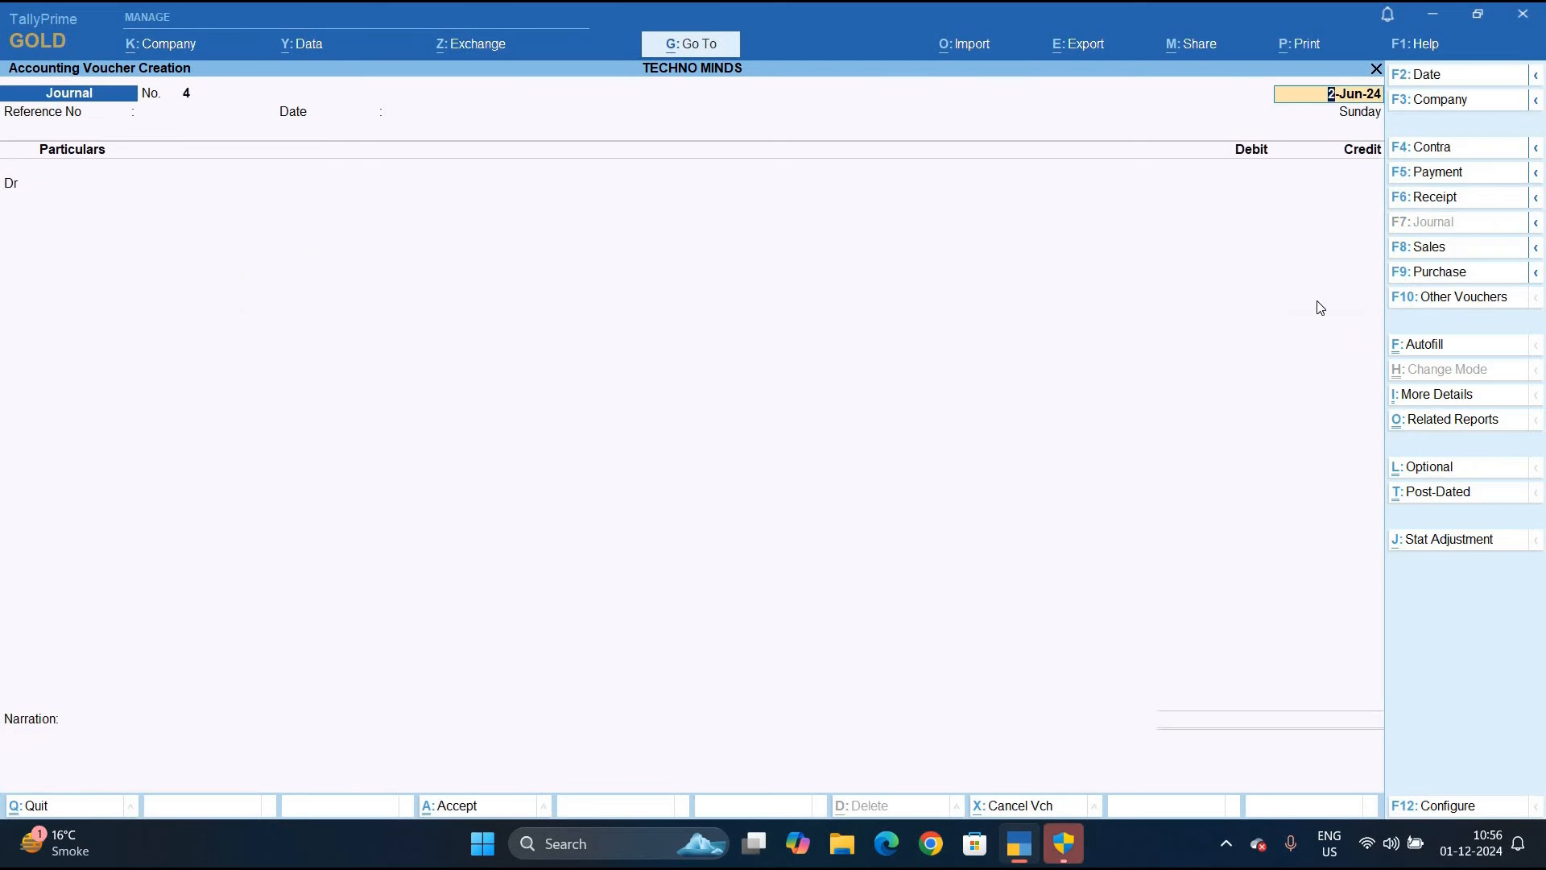
Abandon the blank voucher and open Form 26Q from Statutory Reports > TDS Reports
text(d)
key(BackSpace)
key(Escape)
key(y)
key(d)
key(u)
key(t)
key(f)
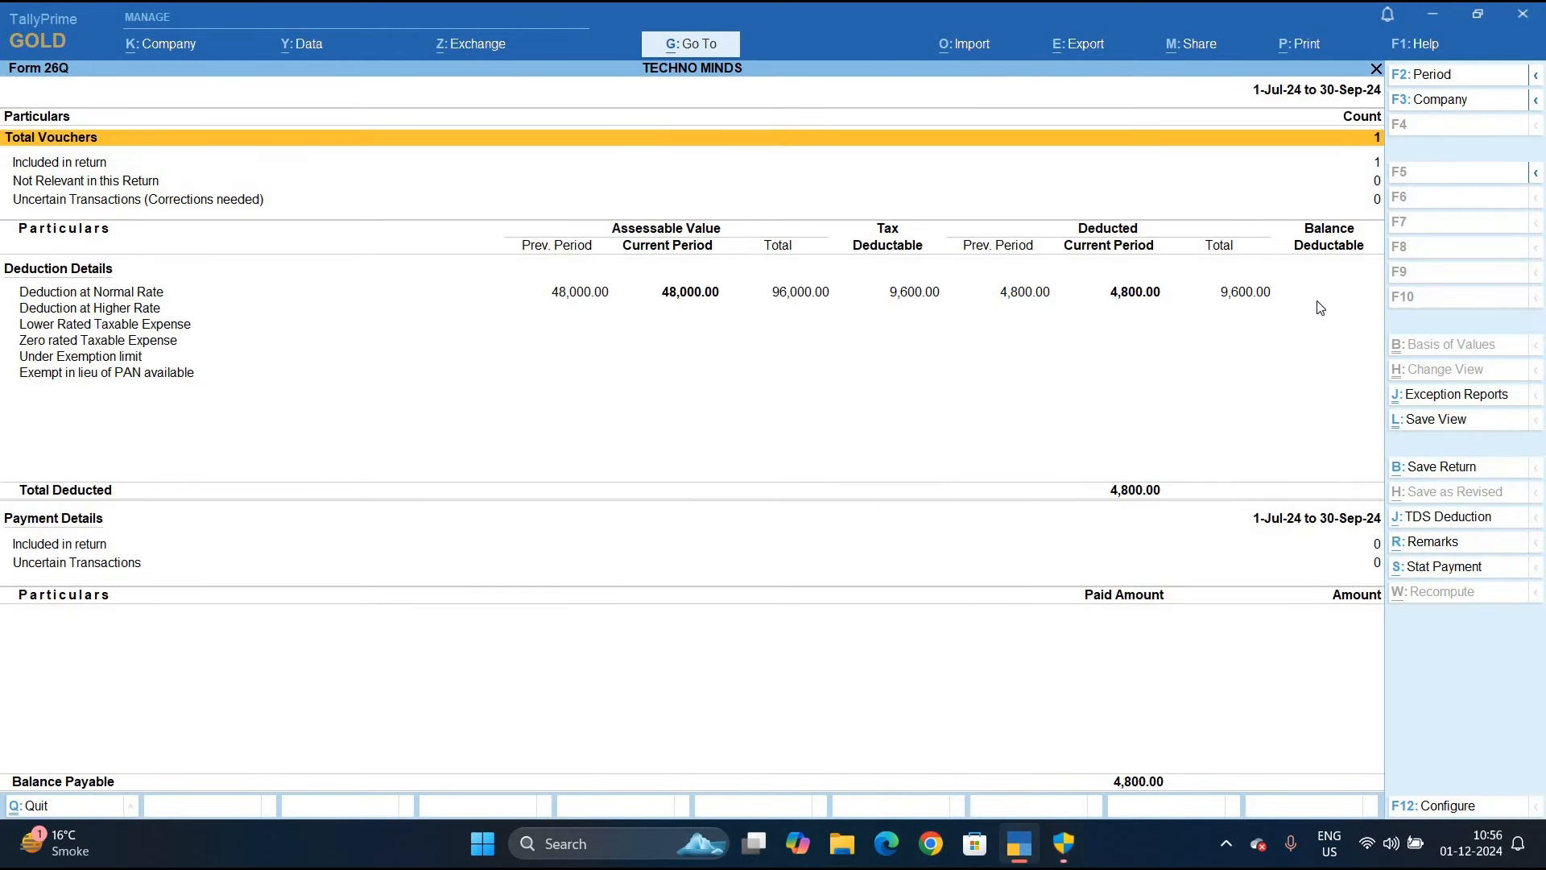
Set the Form 26Q period to 1-Apr-24 through 3-Jun-24
key(F2)
text(1)
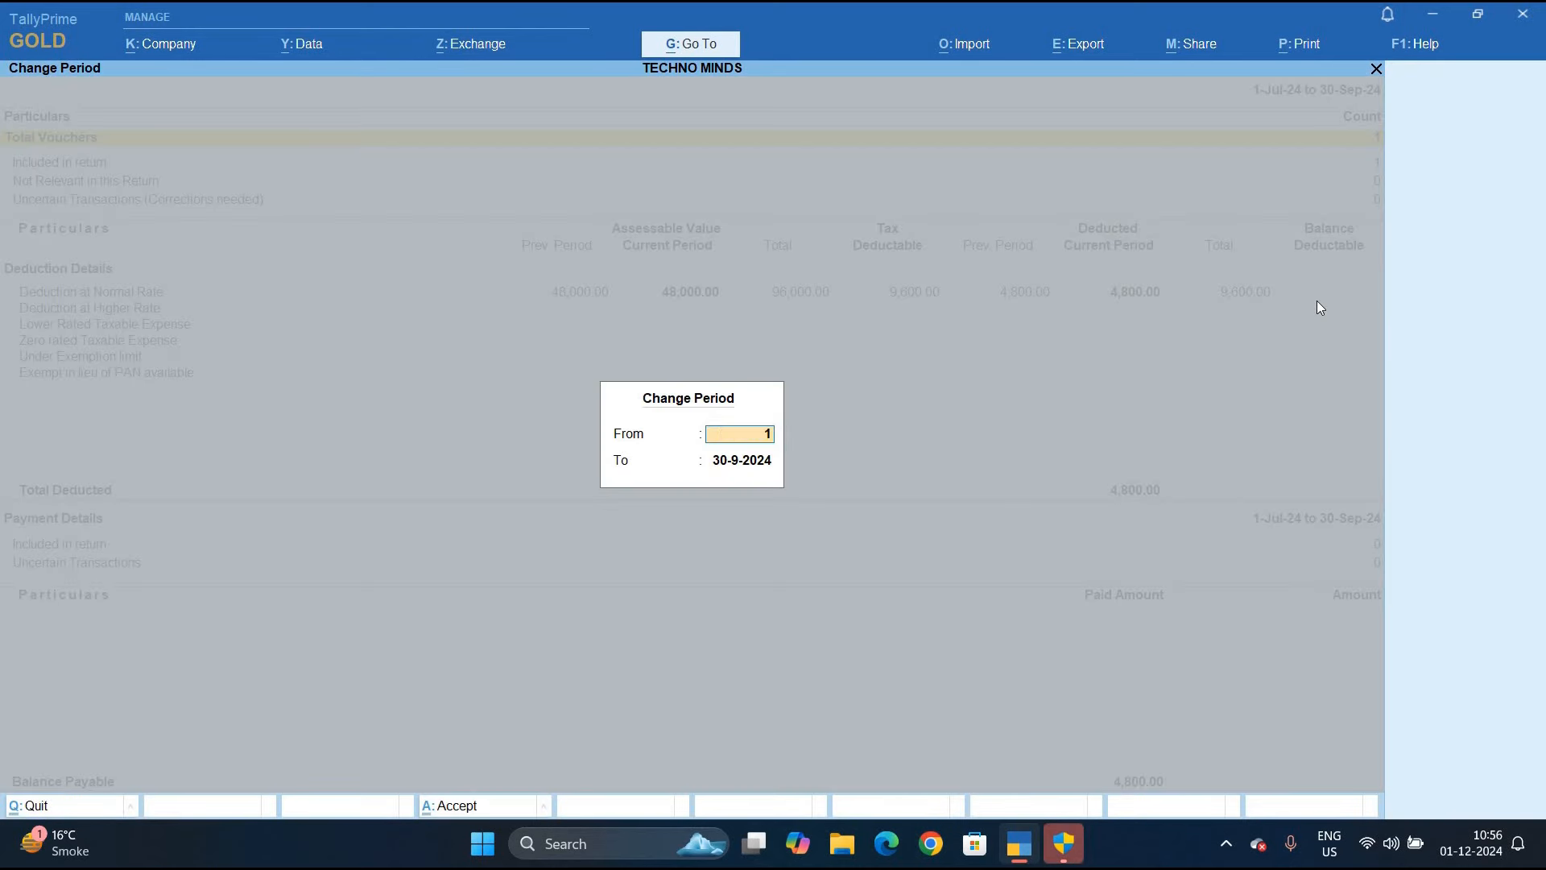
text(.4)
key(Return)
key(BackSpace)
text(3.6)
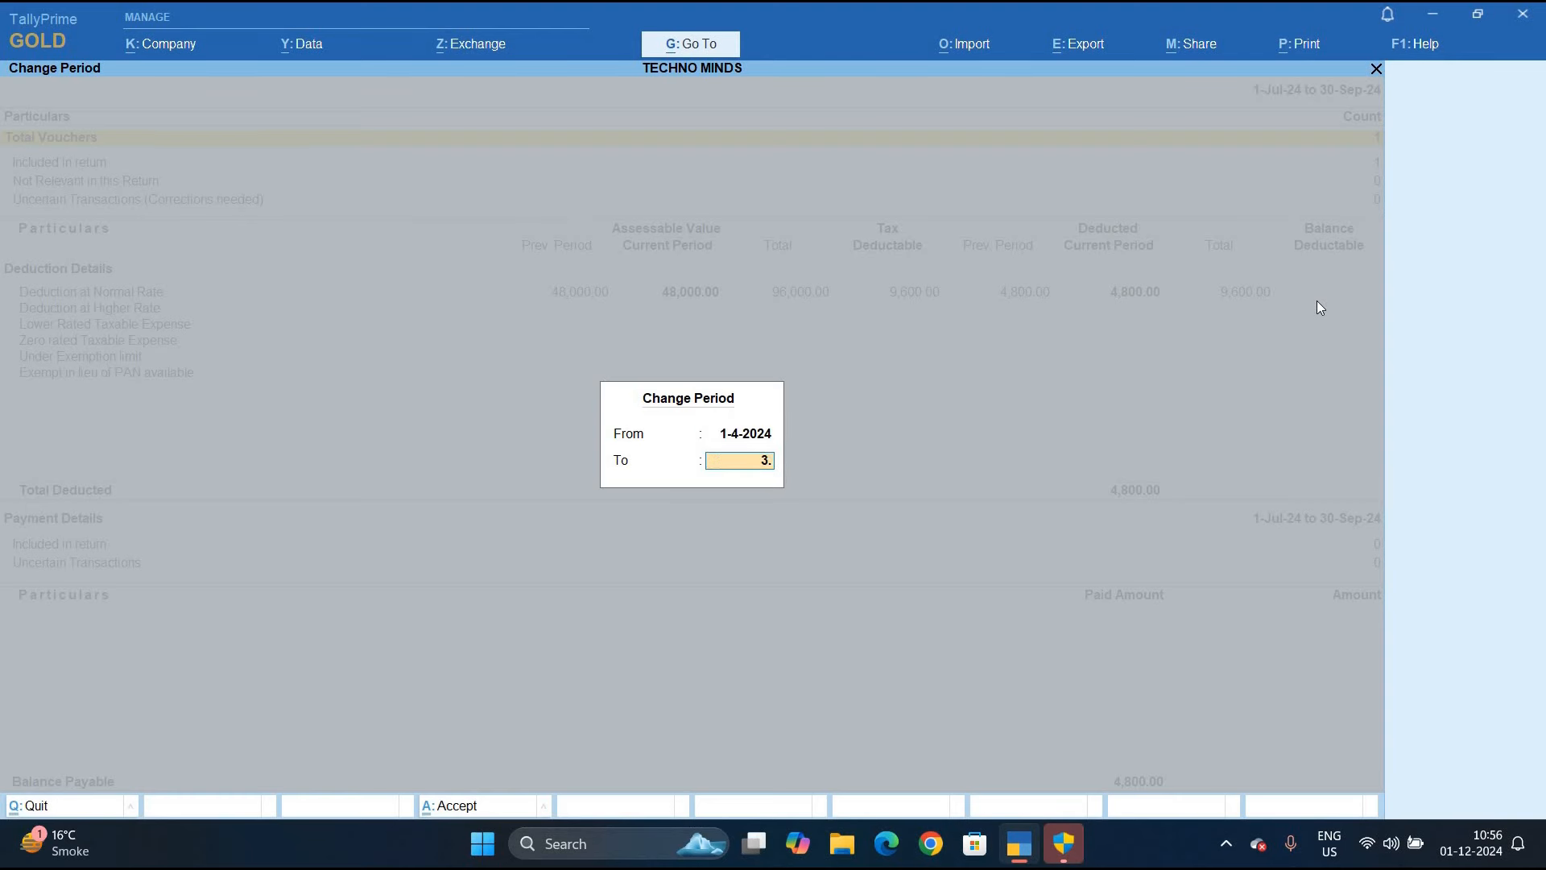
key(Return)
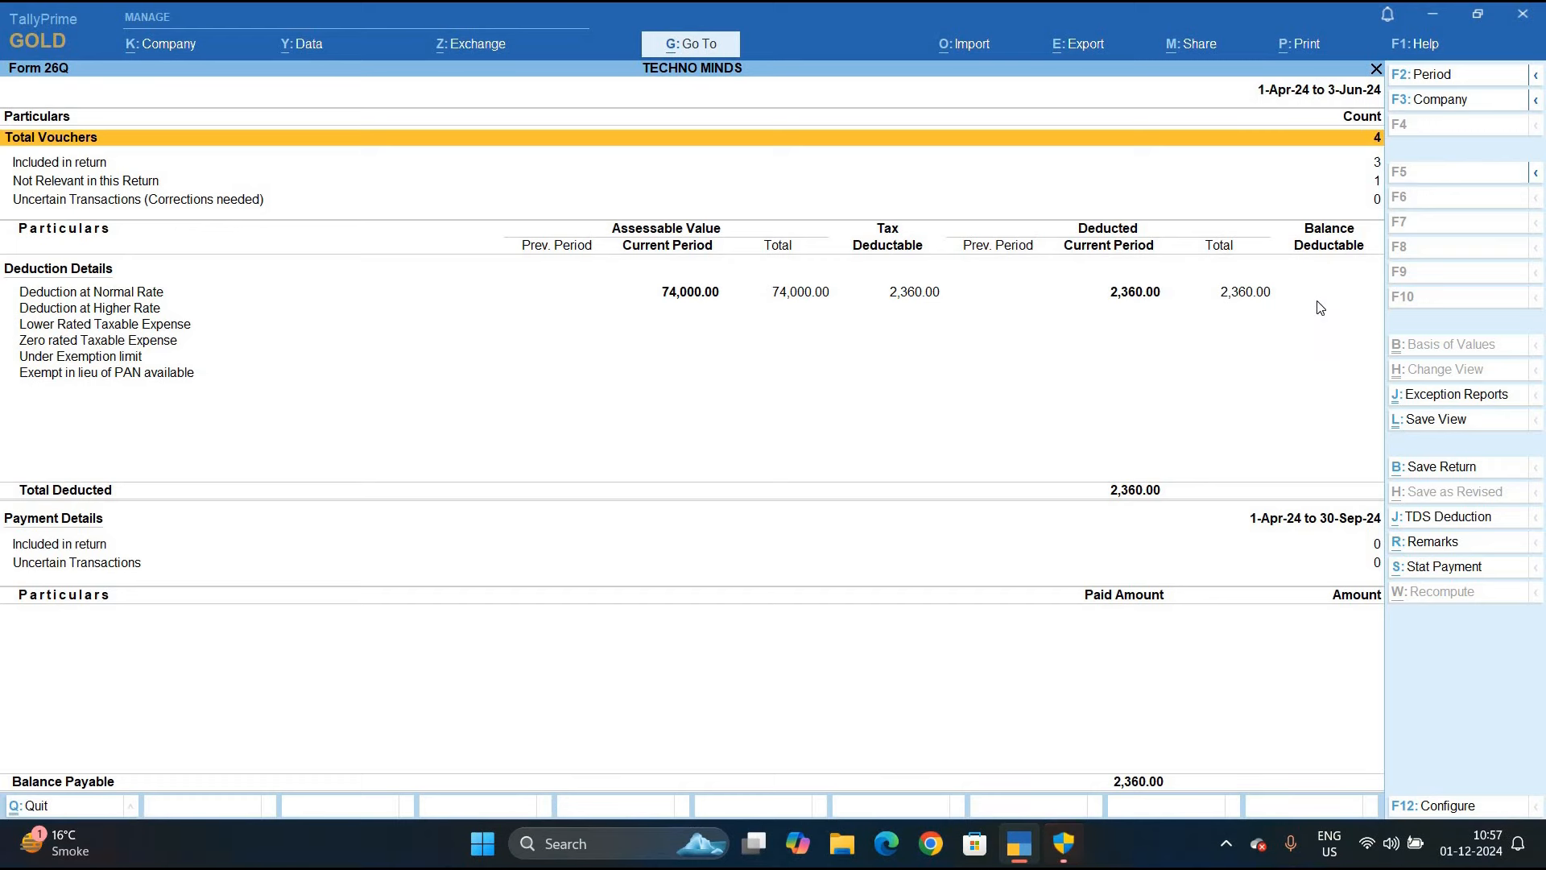
key(Escape)
key(Escape)
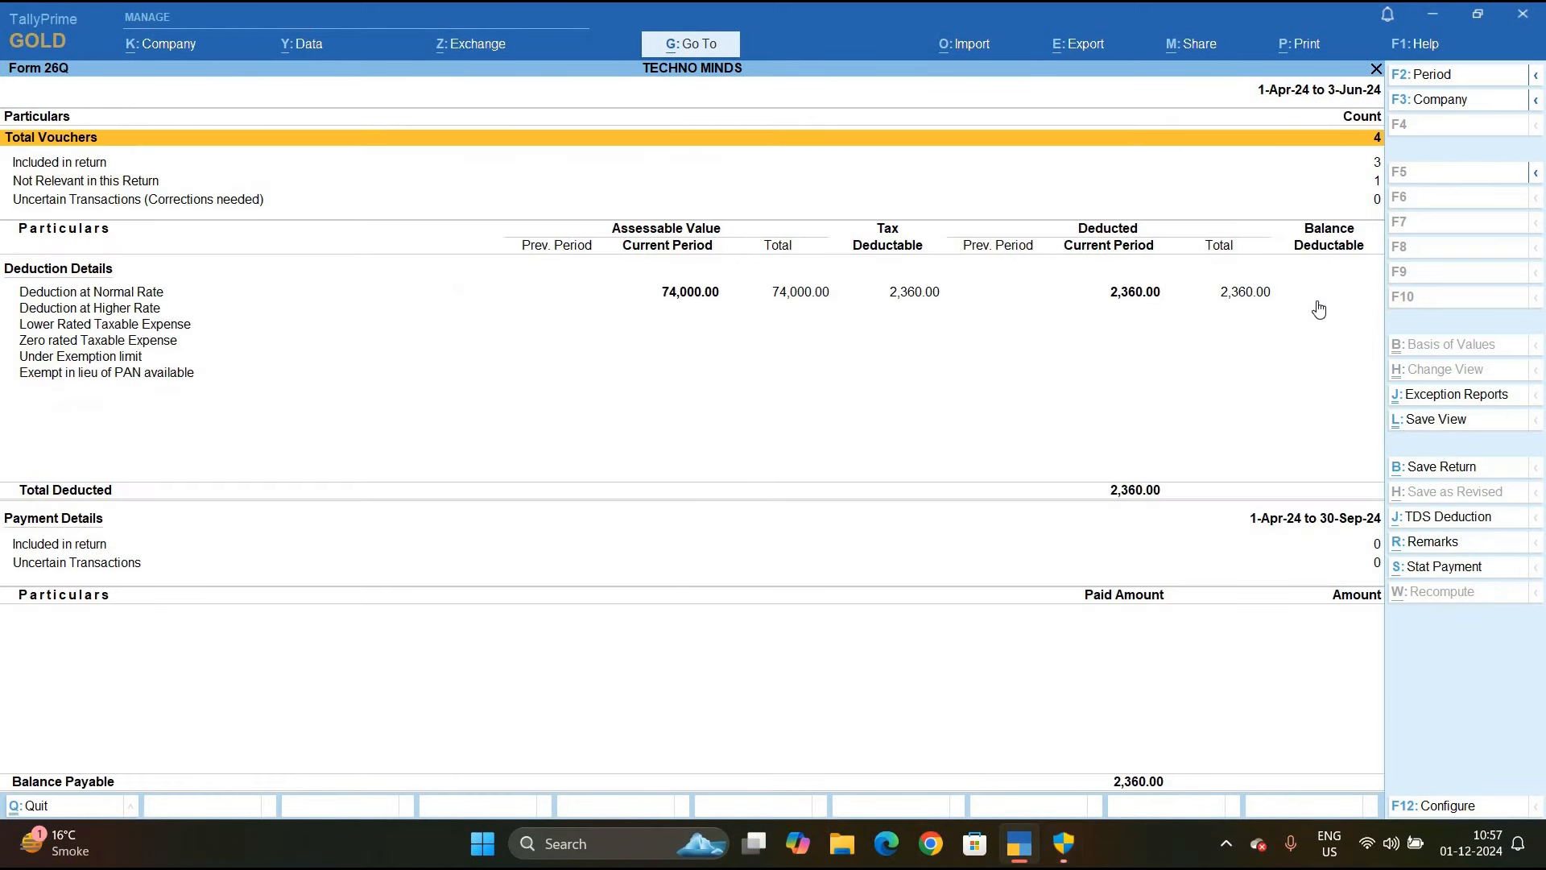
Review party-wise Deduction at Normal Rate details, then close the report
key(Down)
key(Down)
key(Down)
key(Down)
key(Down)
key(Up)
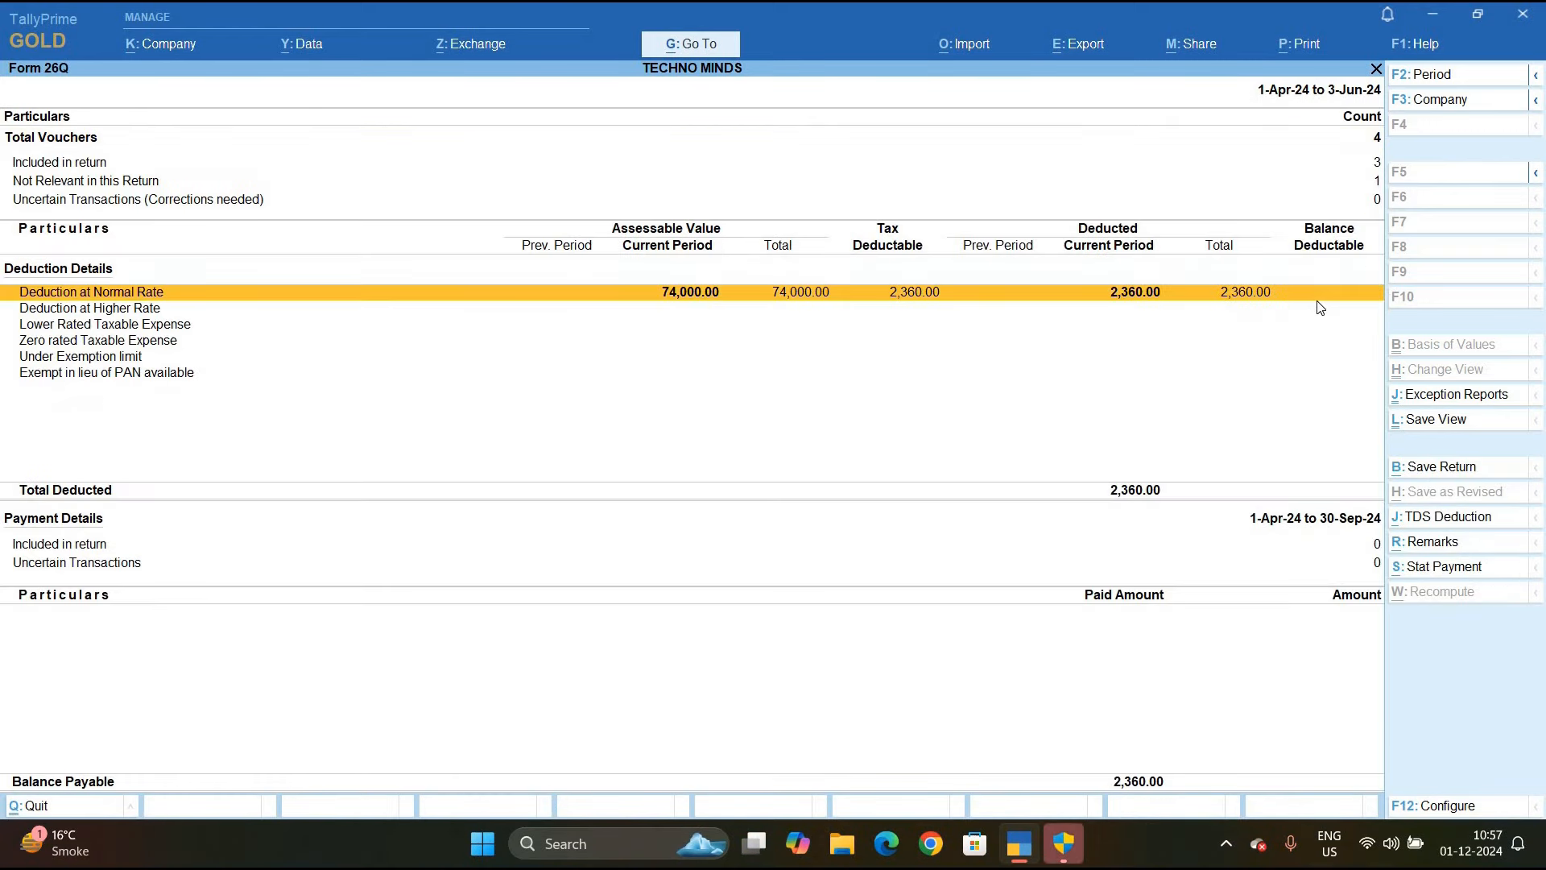
key(Return)
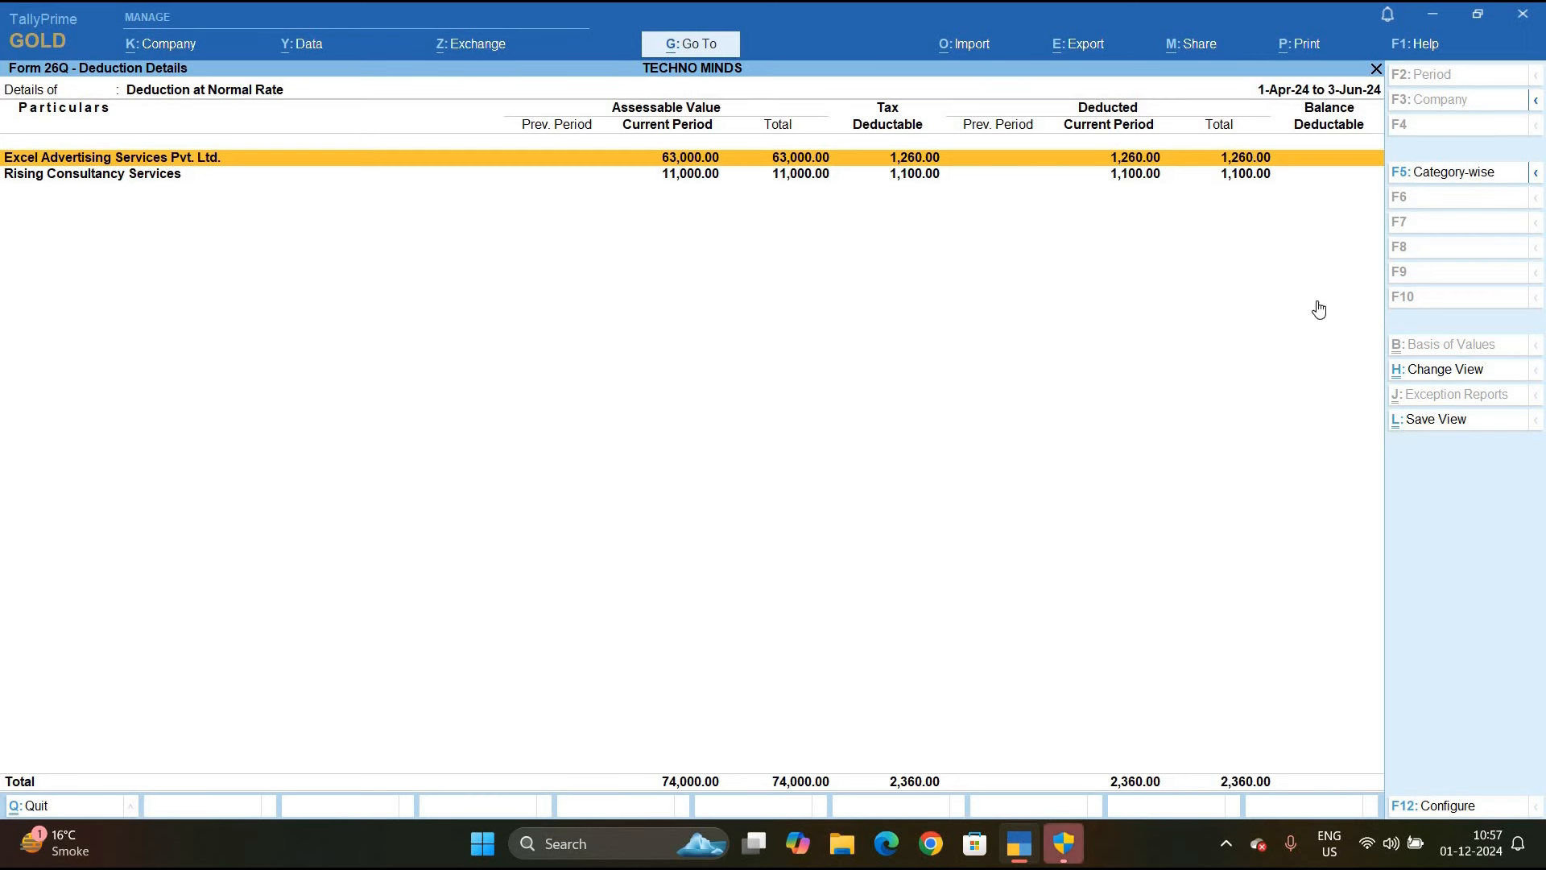
key(Escape)
key(Escape)
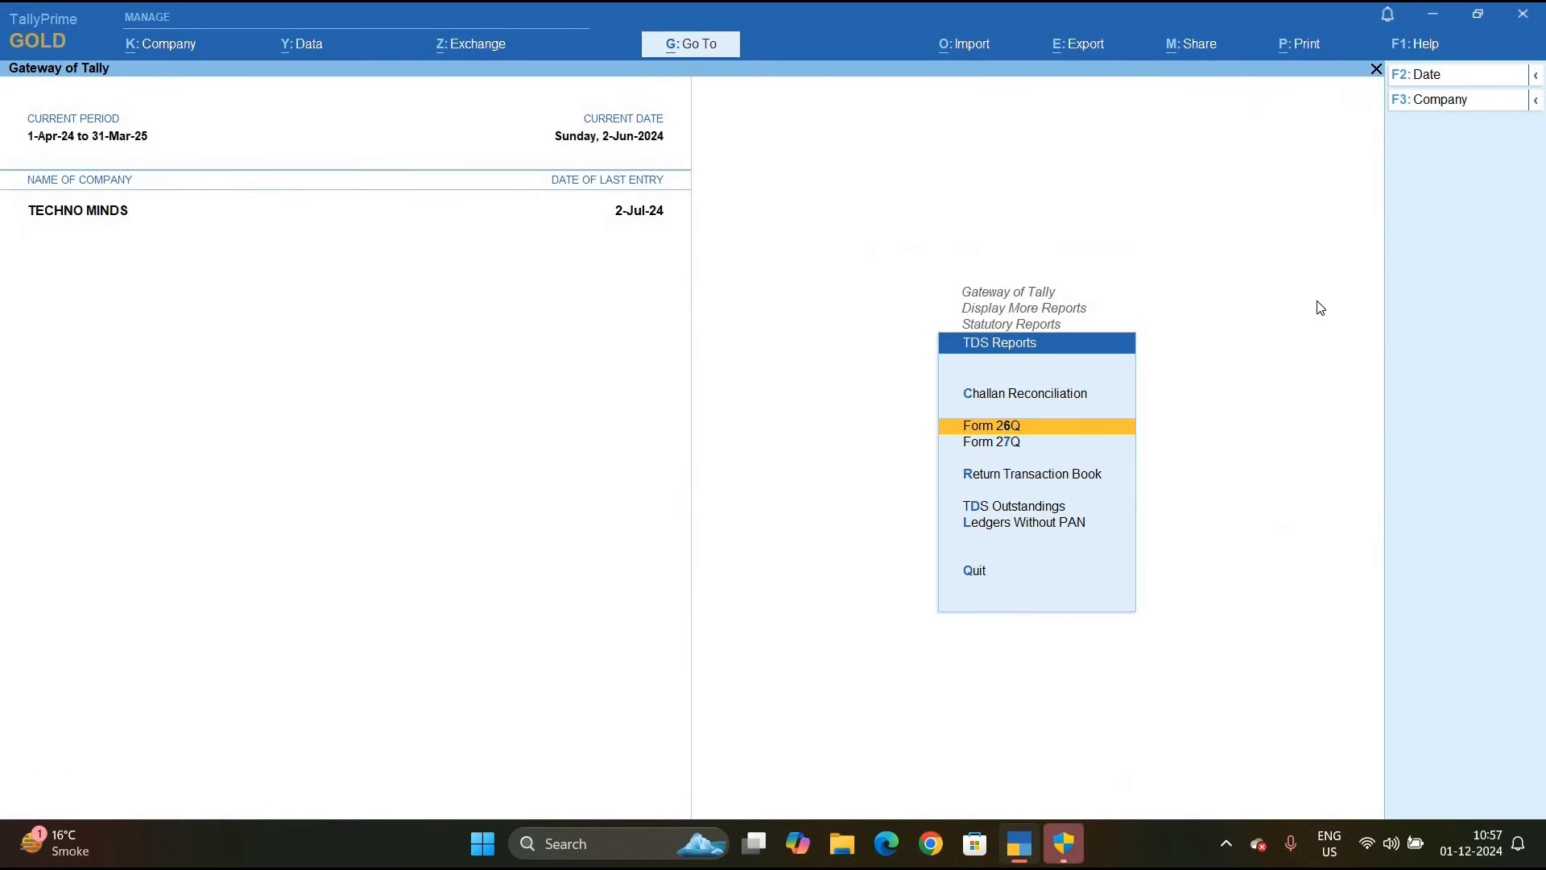
key(Escape)
key(Escape)
key(Escape)
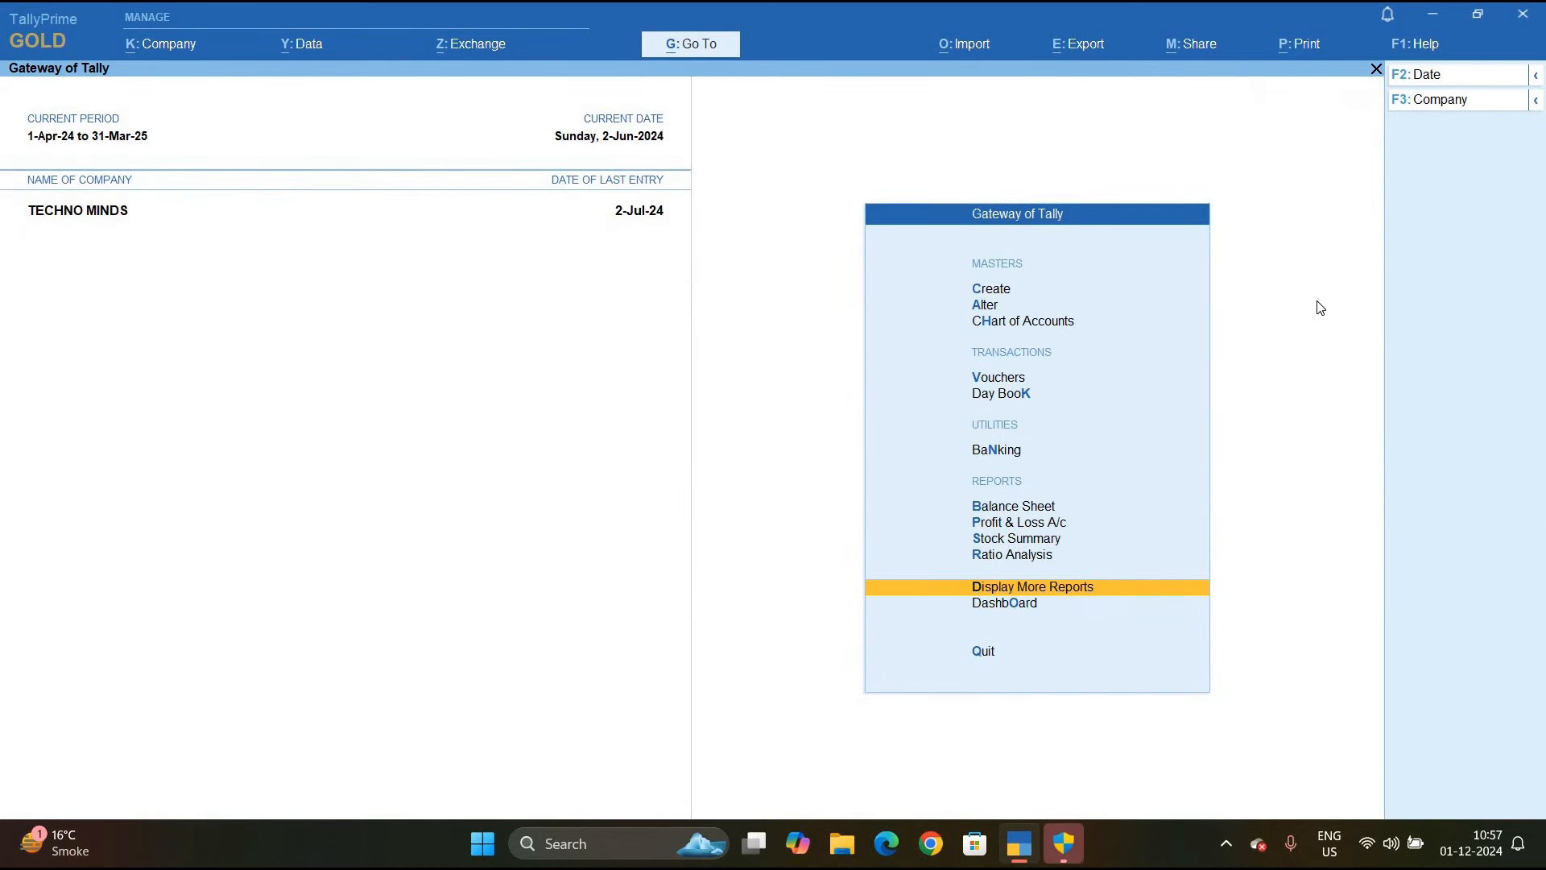
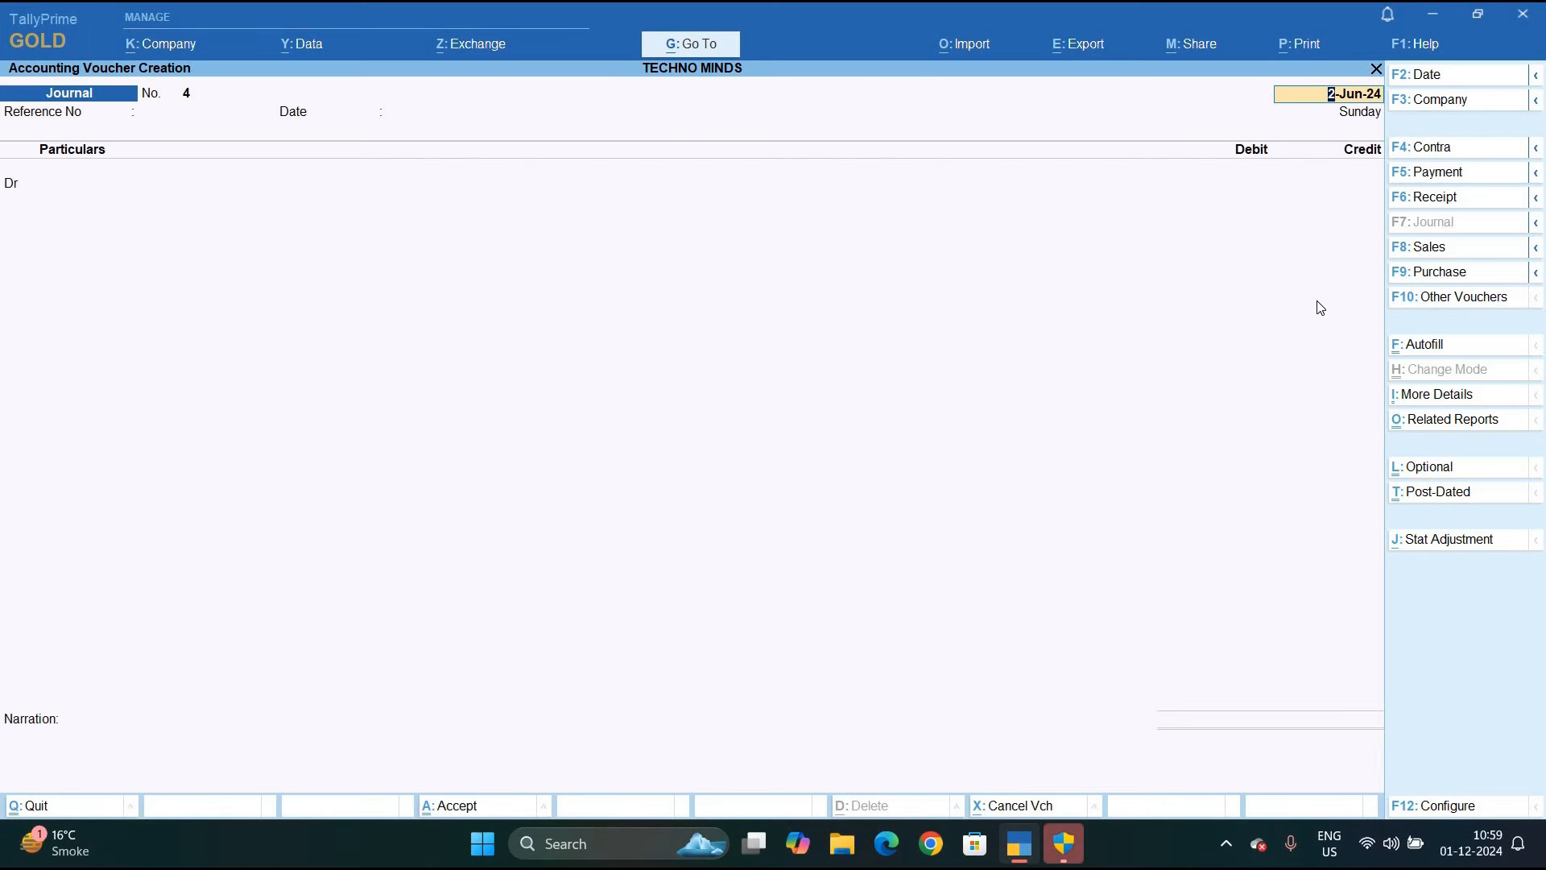
Date Journal No. 4 as 3-Jun-24 with reference 456, then start a new debit ledger
text(3.6)
key(Return)
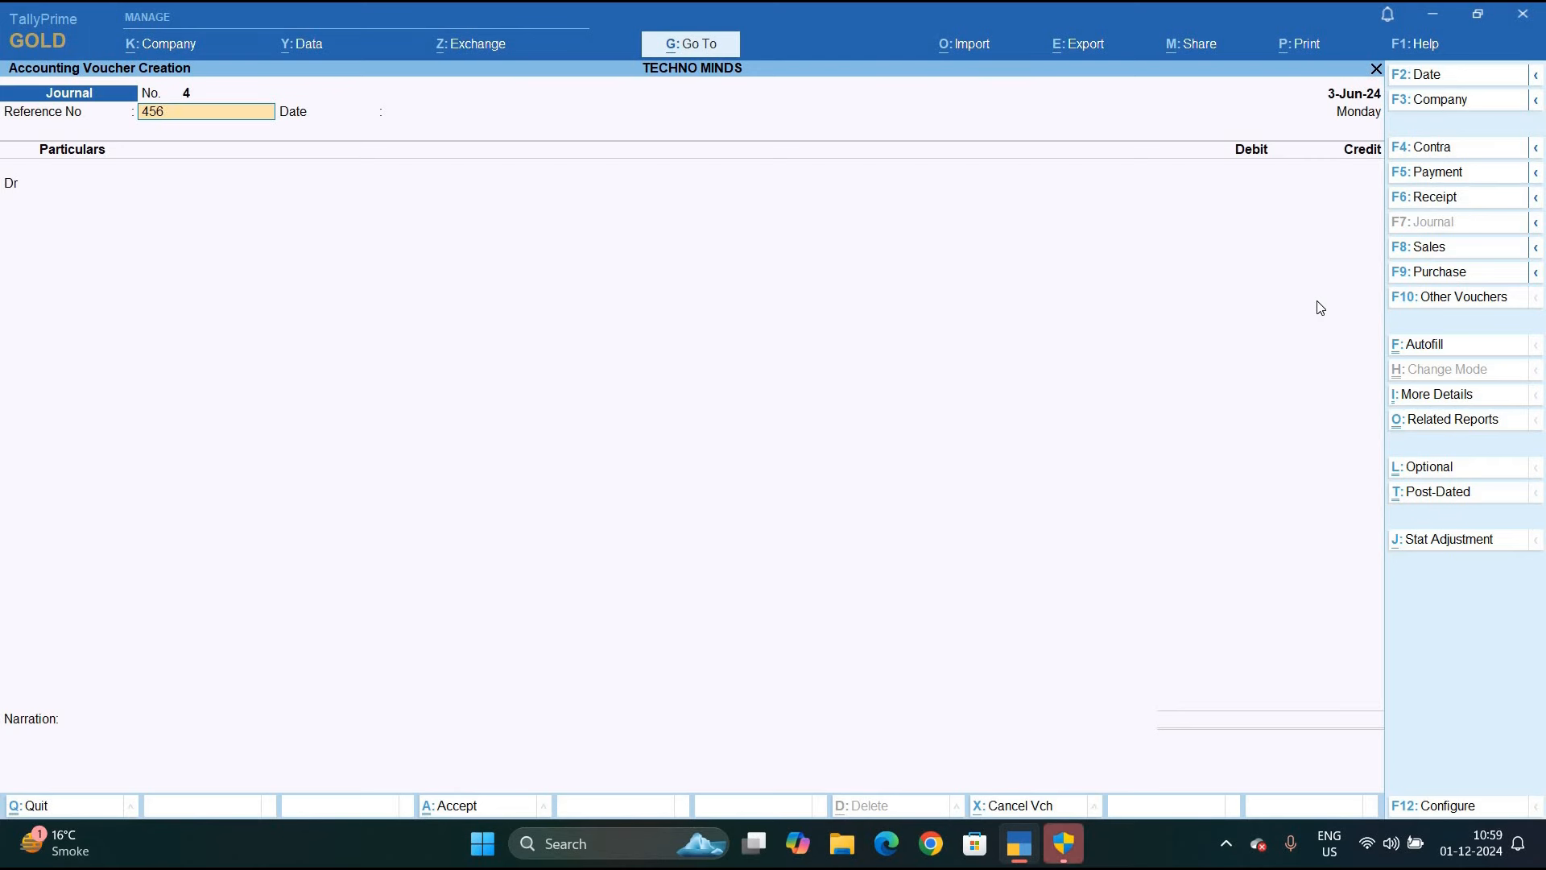
key(Return)
key(Return)
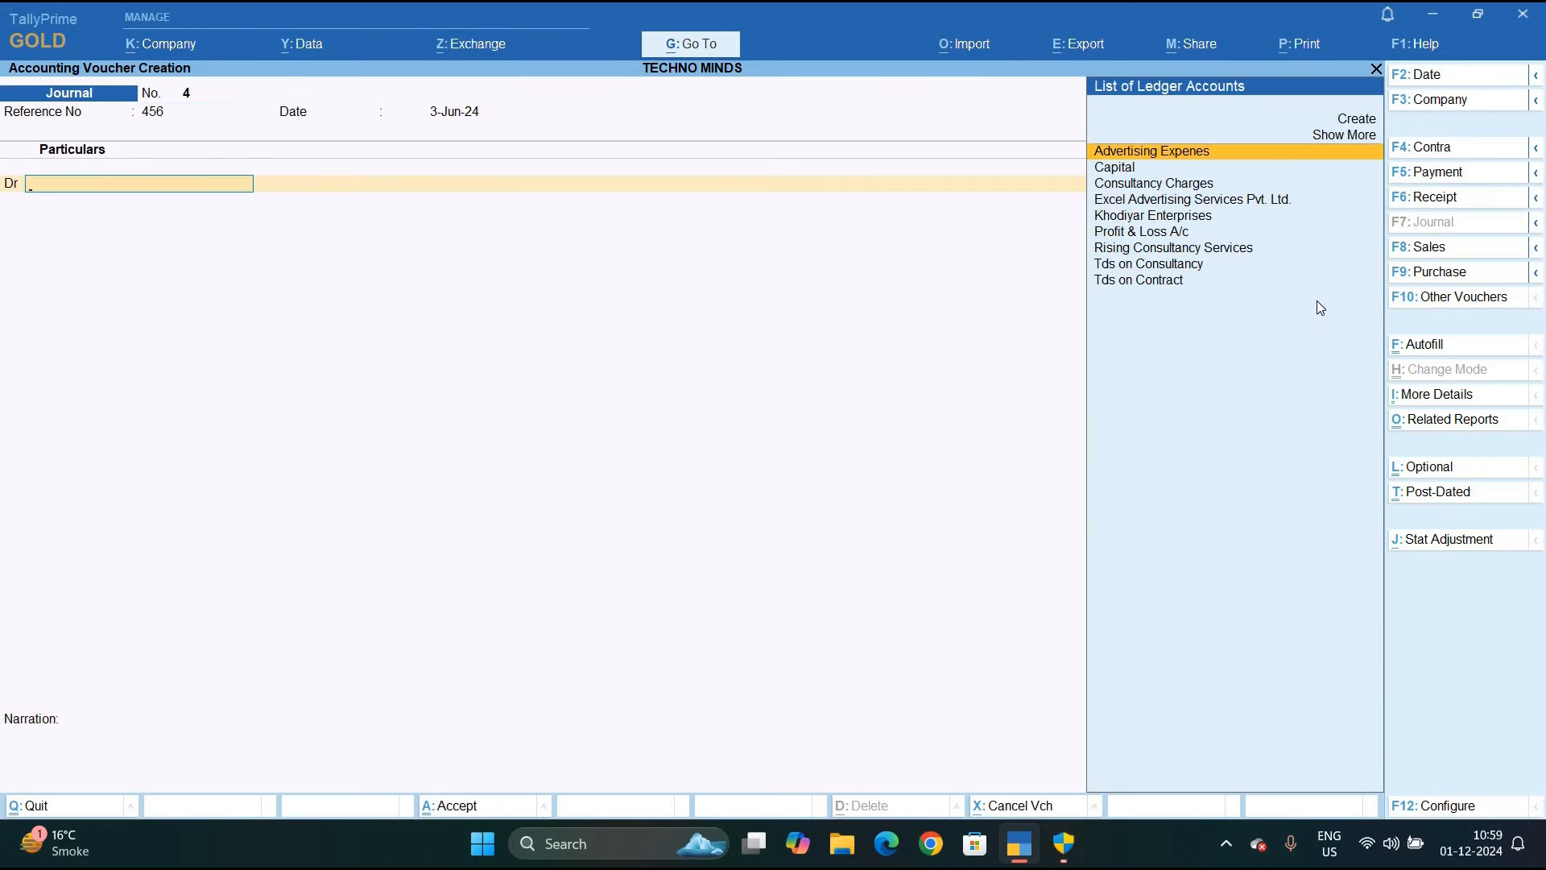
key(alt+c)
Create ledger Commission Charges under Indirect Expenses with TDS applicable
text(Commission Charges)
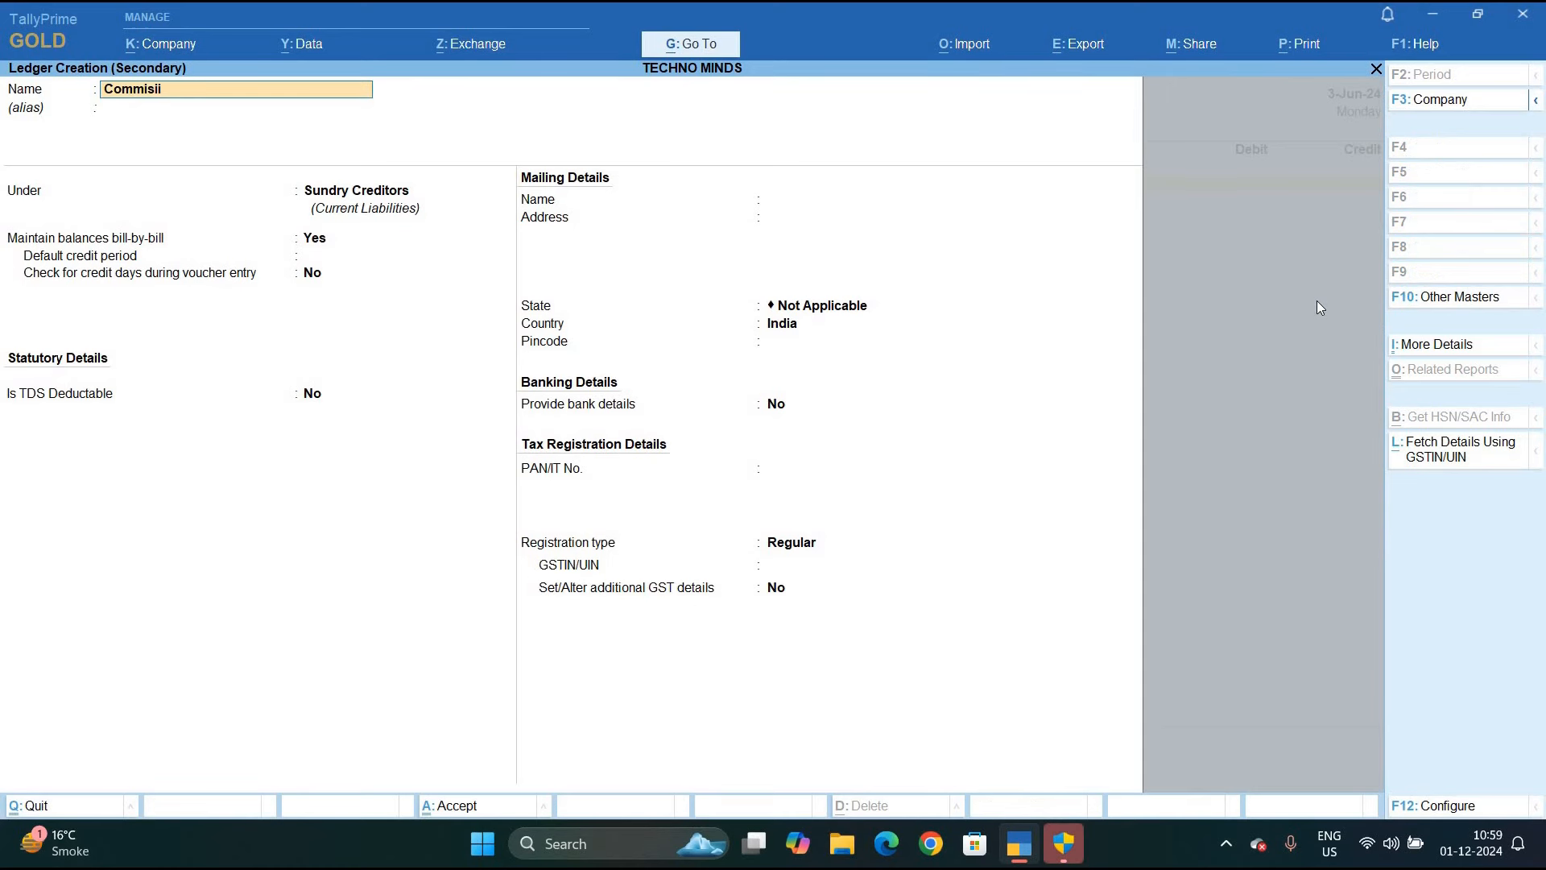
key(Return)
key(Return)
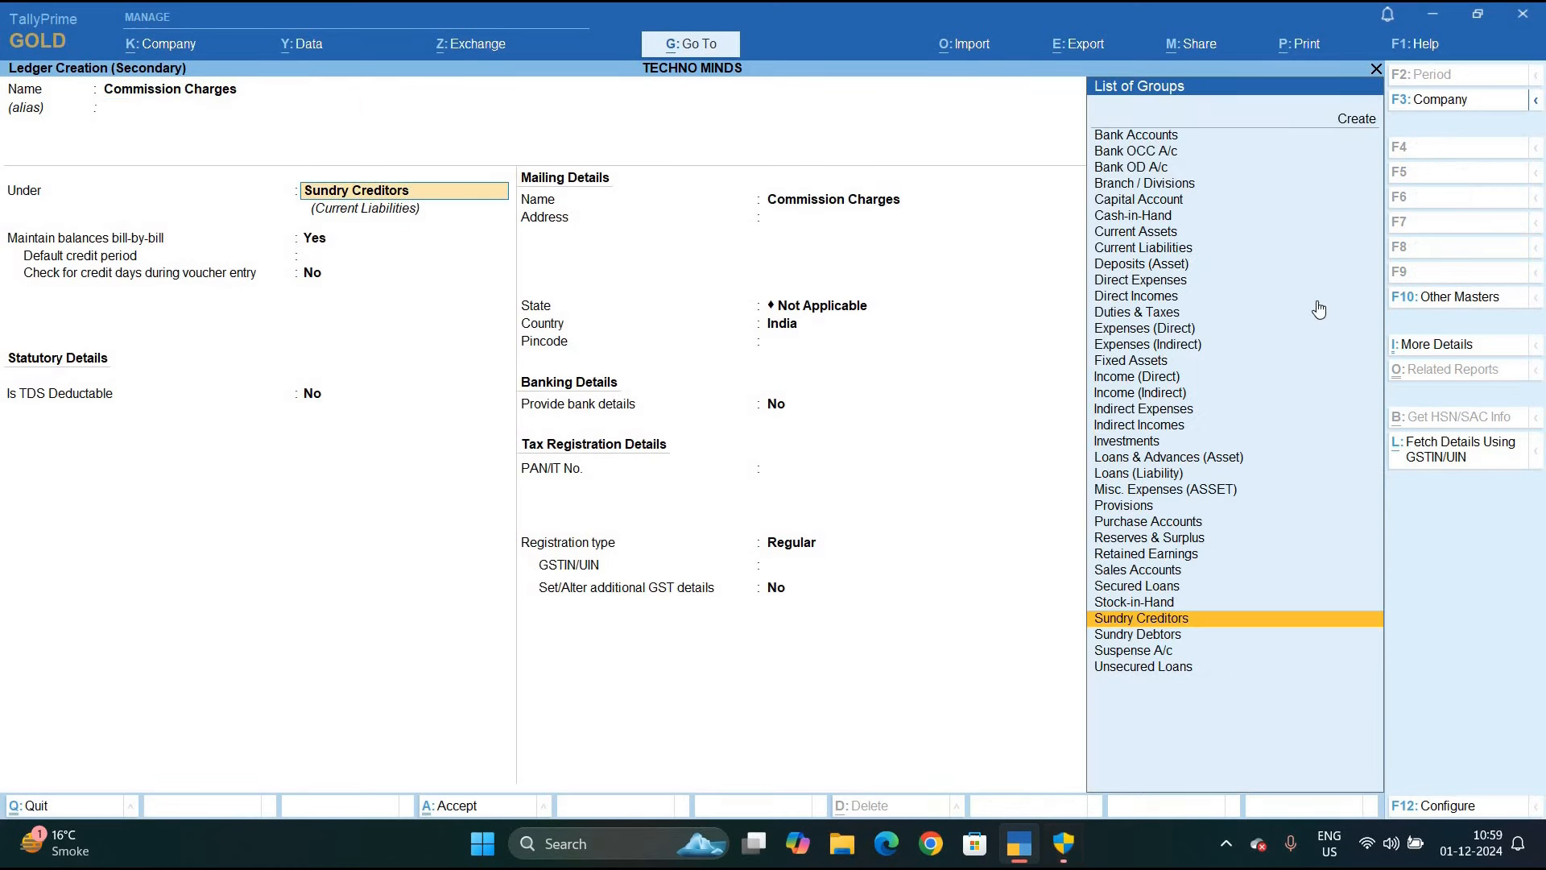
key(BackSpace)
key(Down)
key(Down)
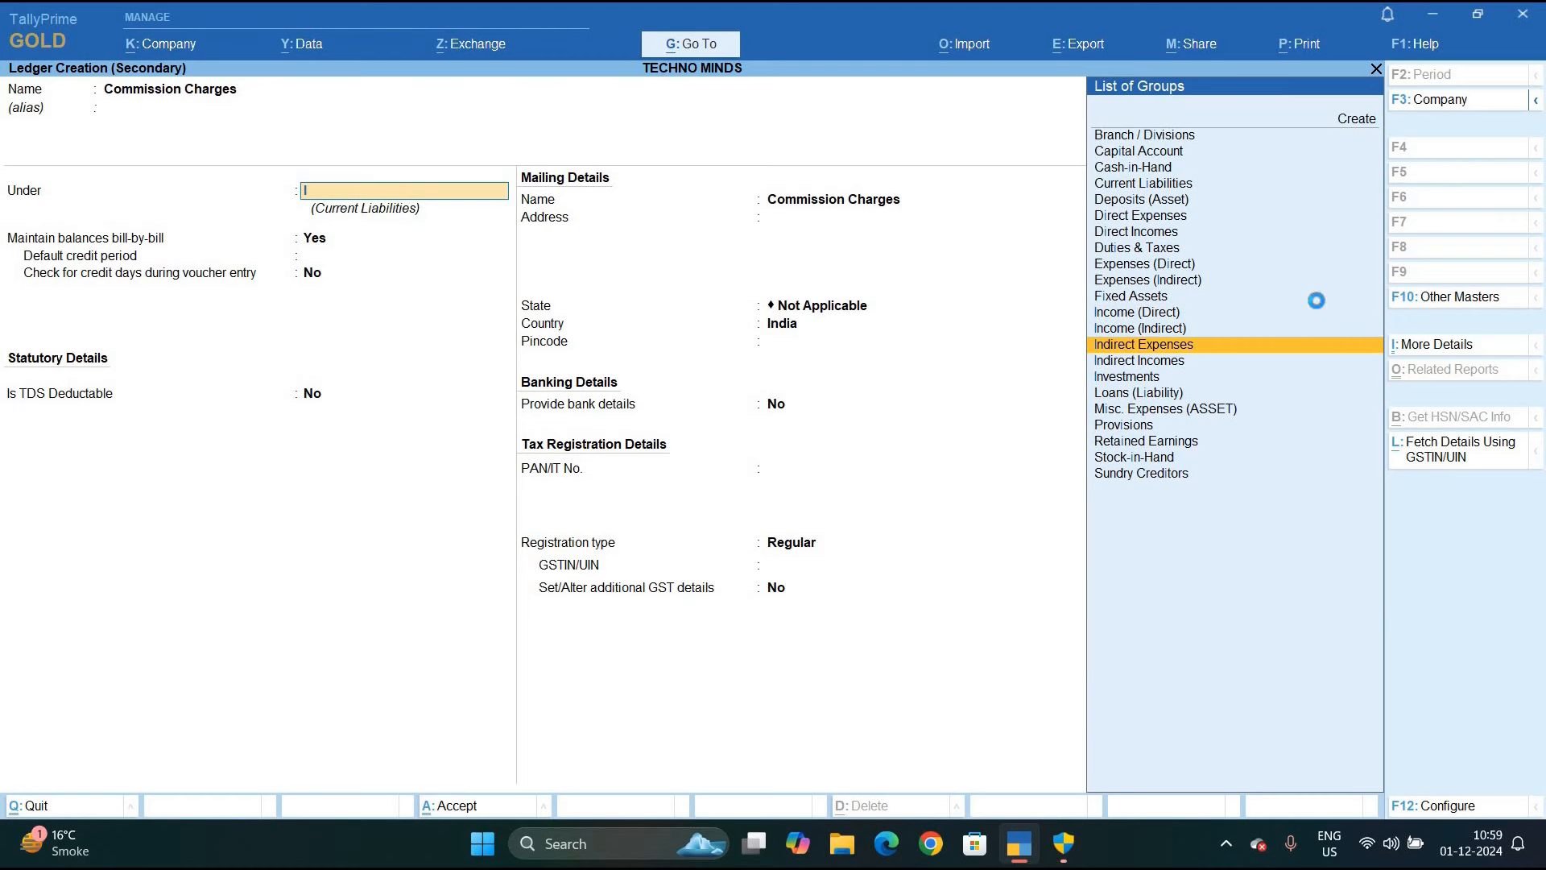
key(Return)
key(Return)
key(Return)
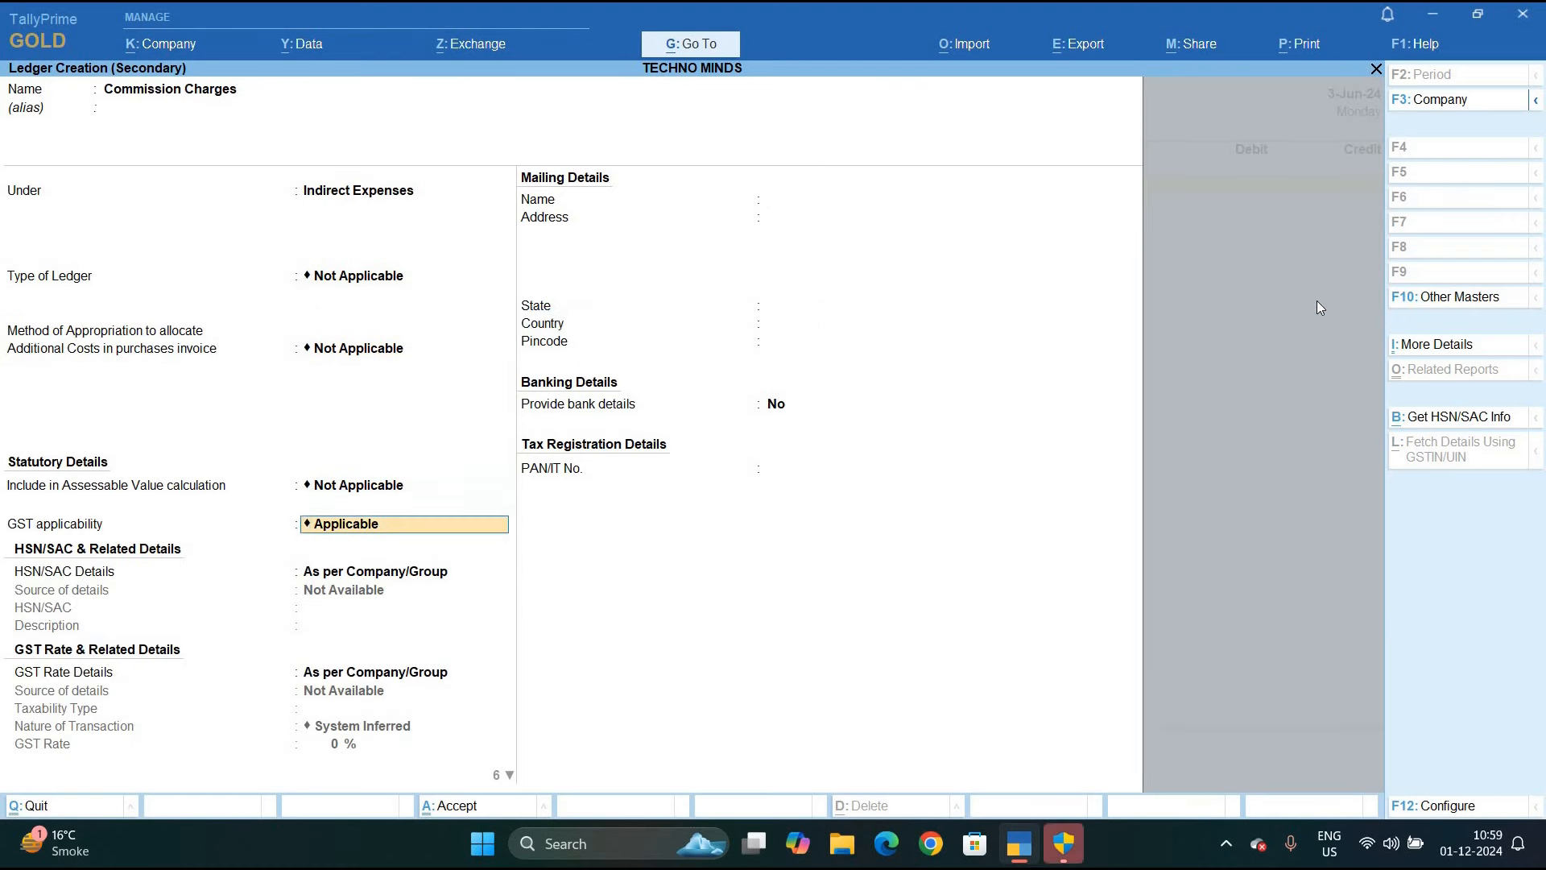
key(Return)
key(Return)
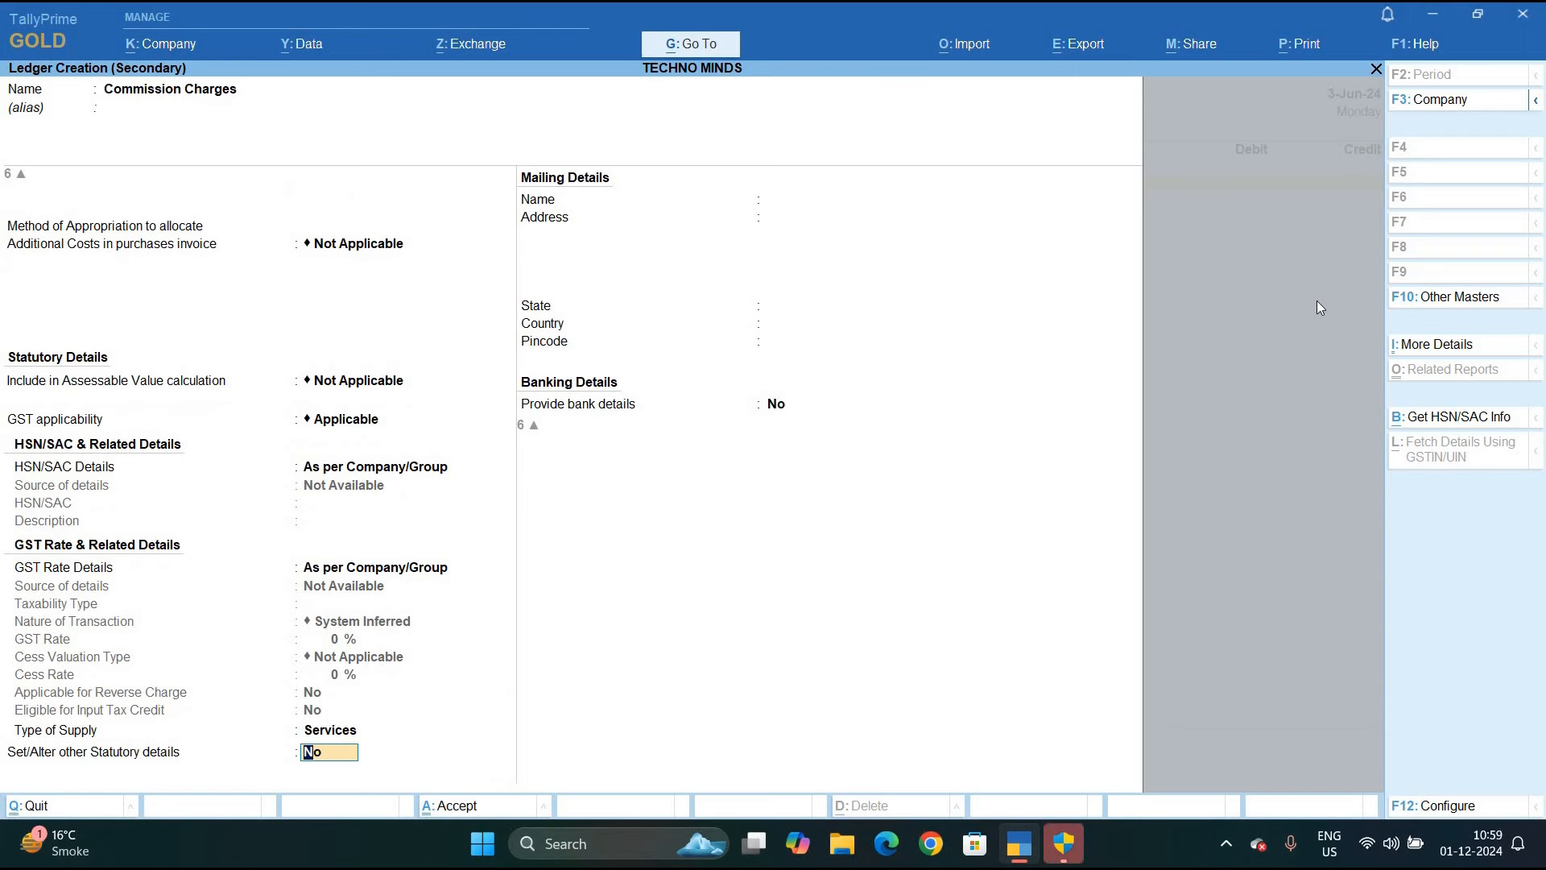
key(y)
key(Return)
key(y)
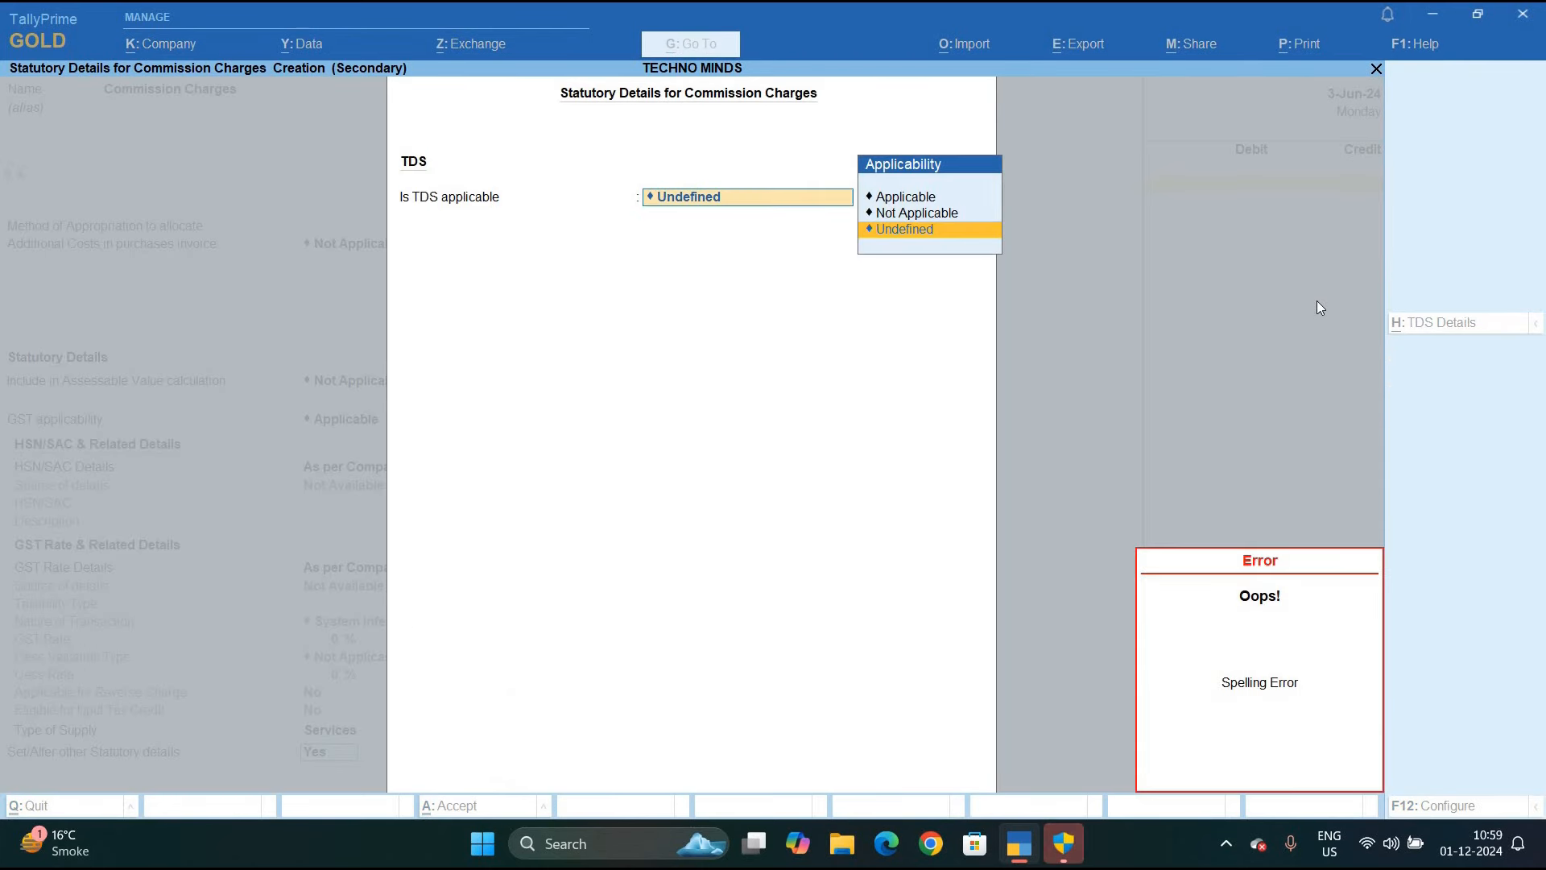
key(Up)
key(Up)
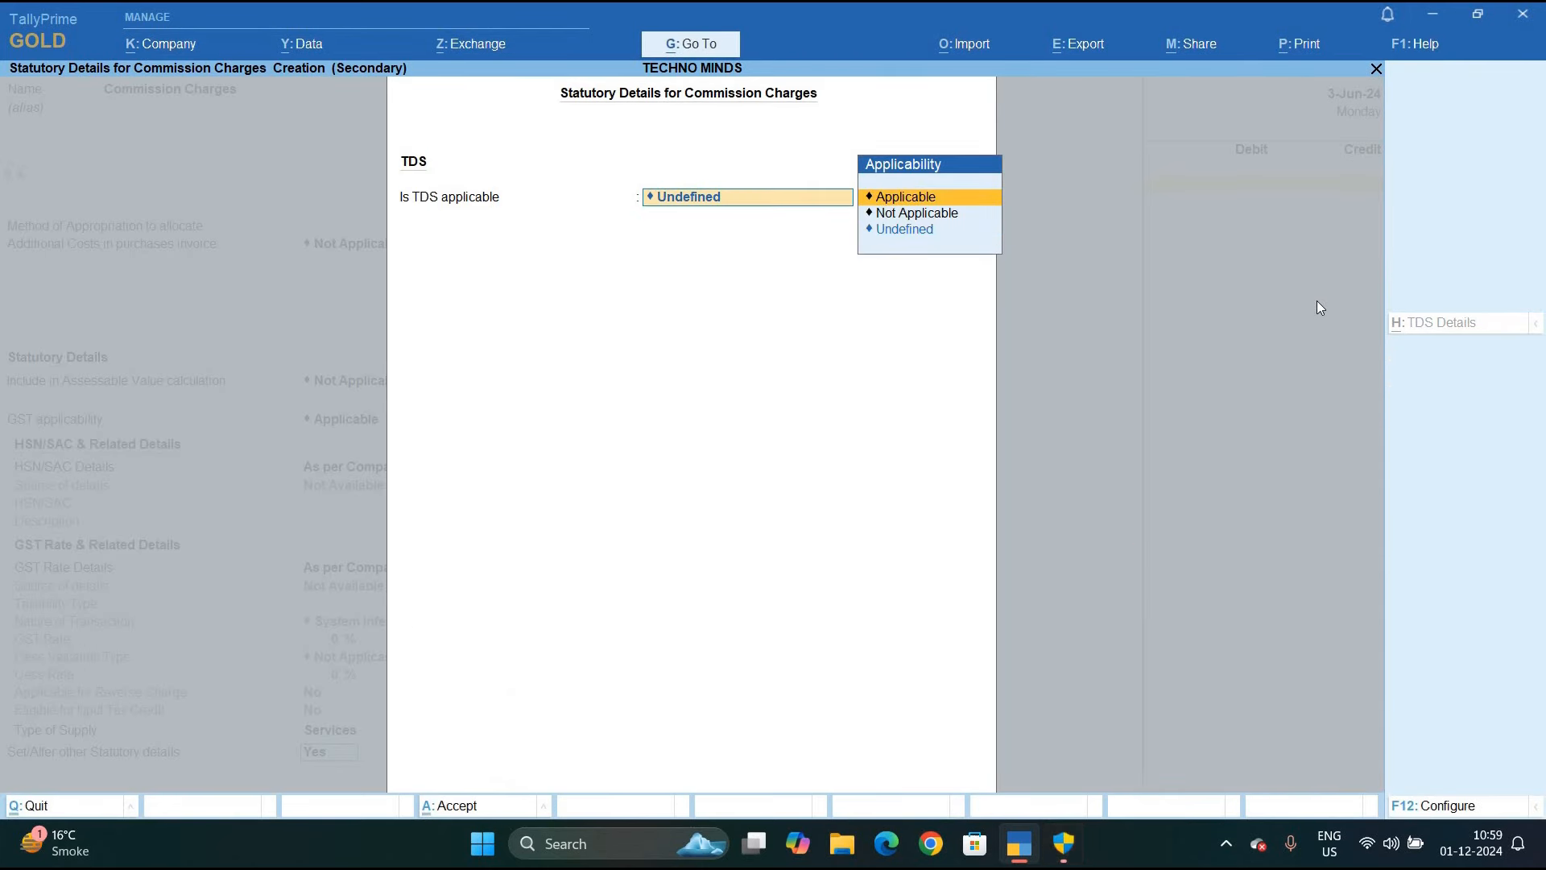
key(Return)
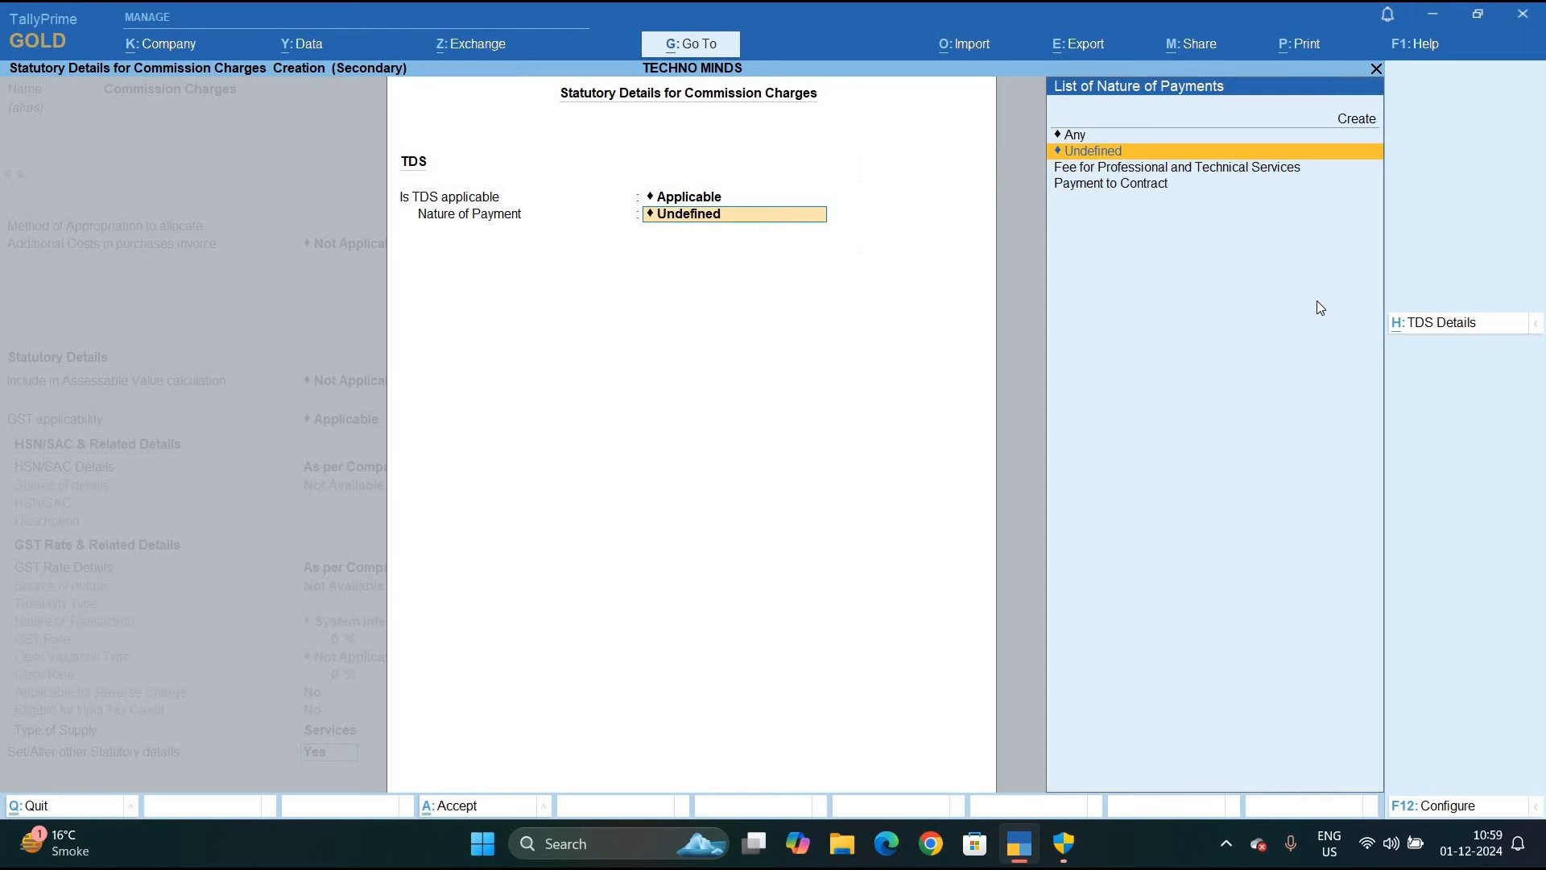
Add TDS nature Payment to Commission (section 194h, code 94h, 5%) and save the ledger
key(Up)
key(Up)
key(Return)
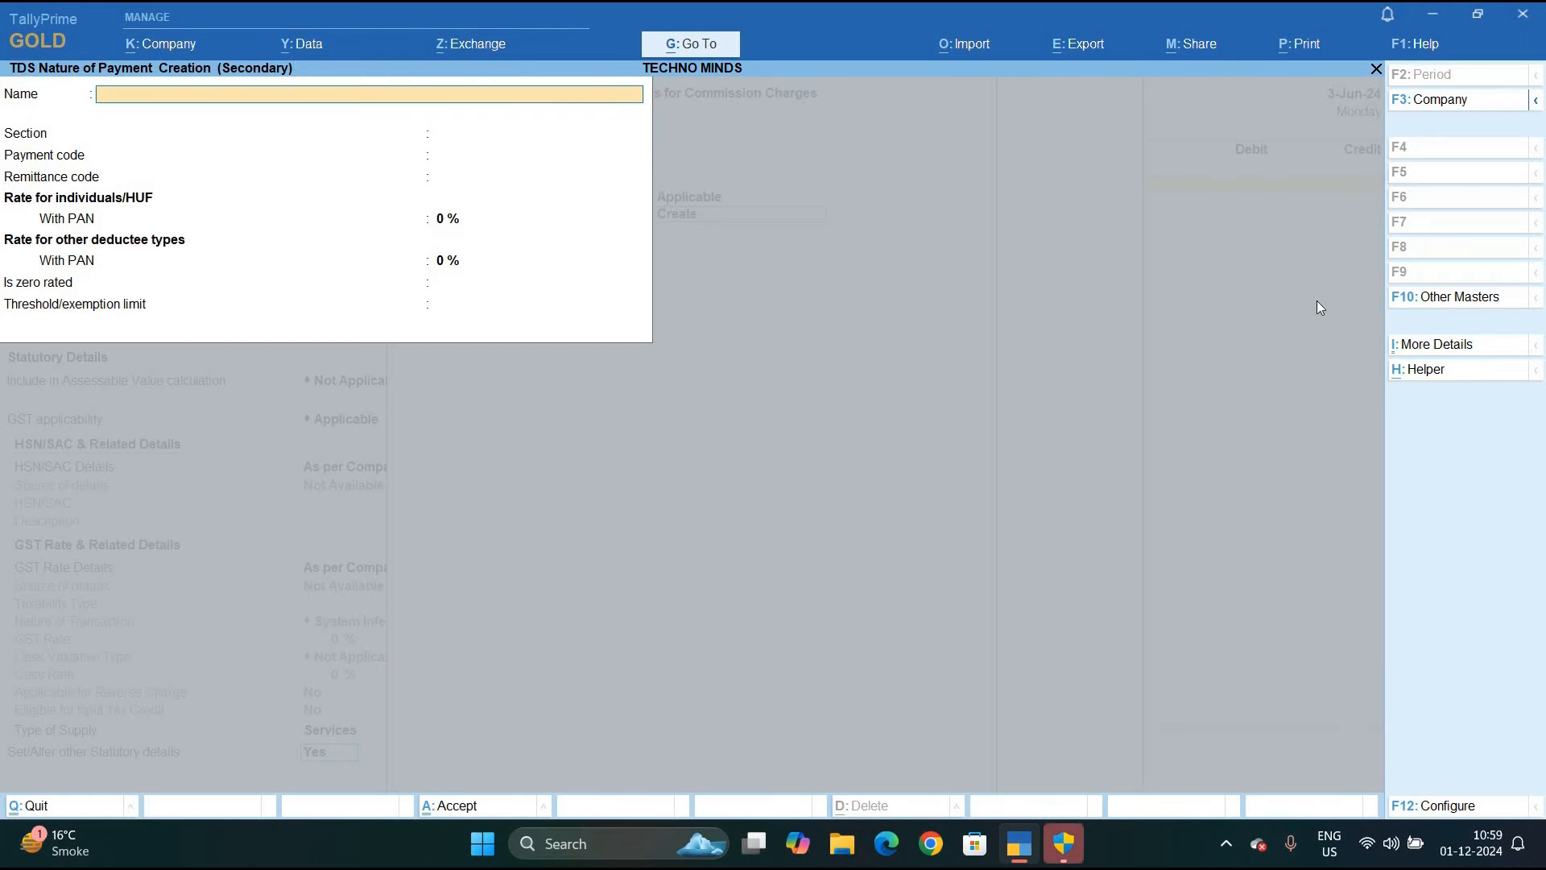
text(Payment to Commission)
key(Return)
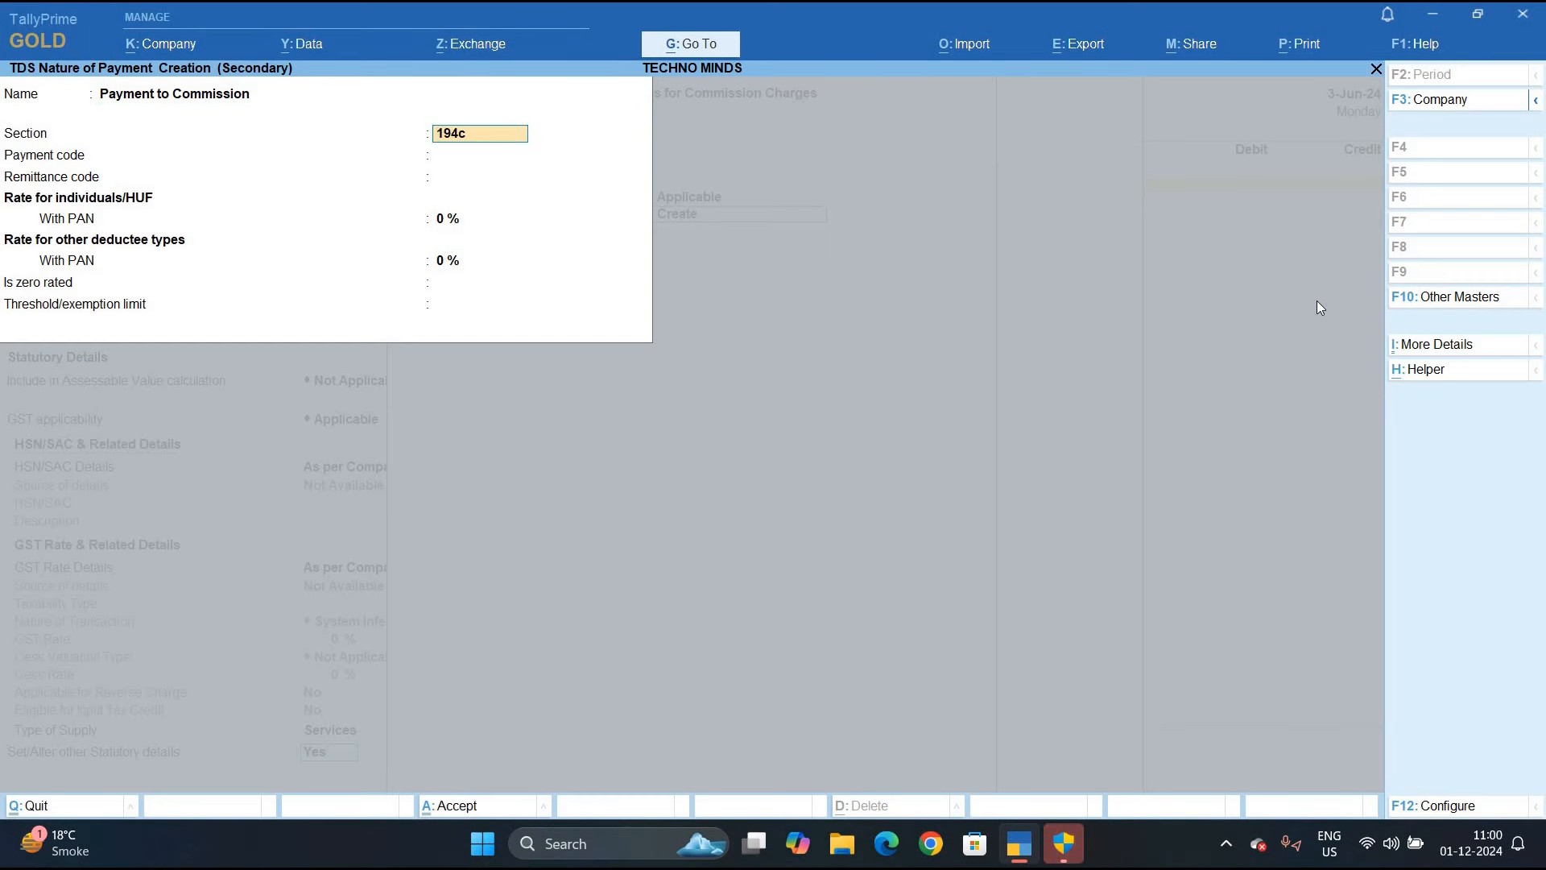
text(194h)
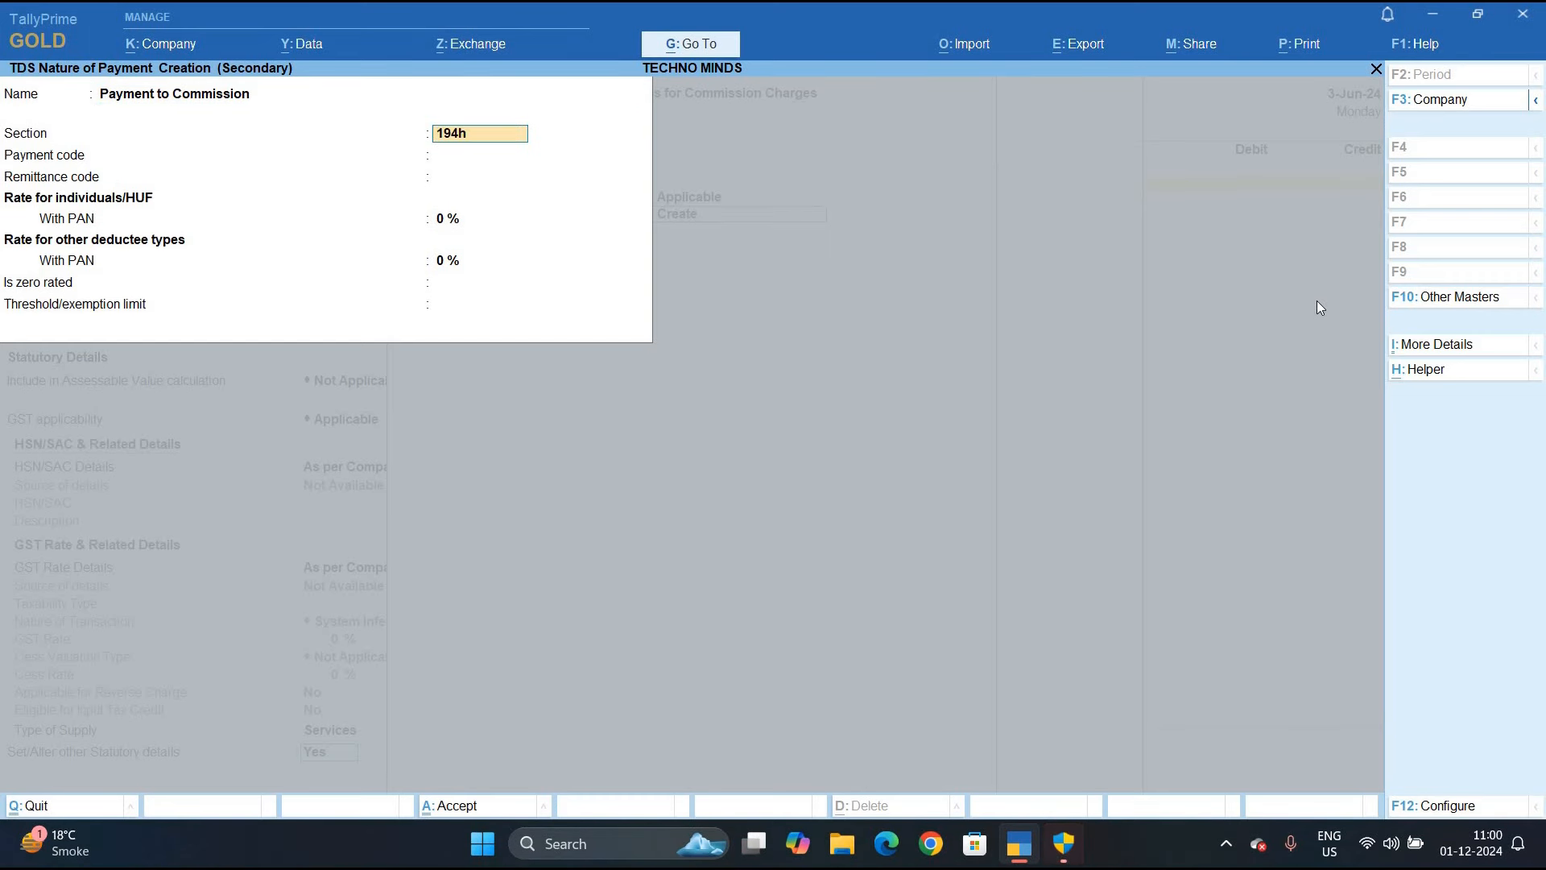
key(Return)
text(94h)
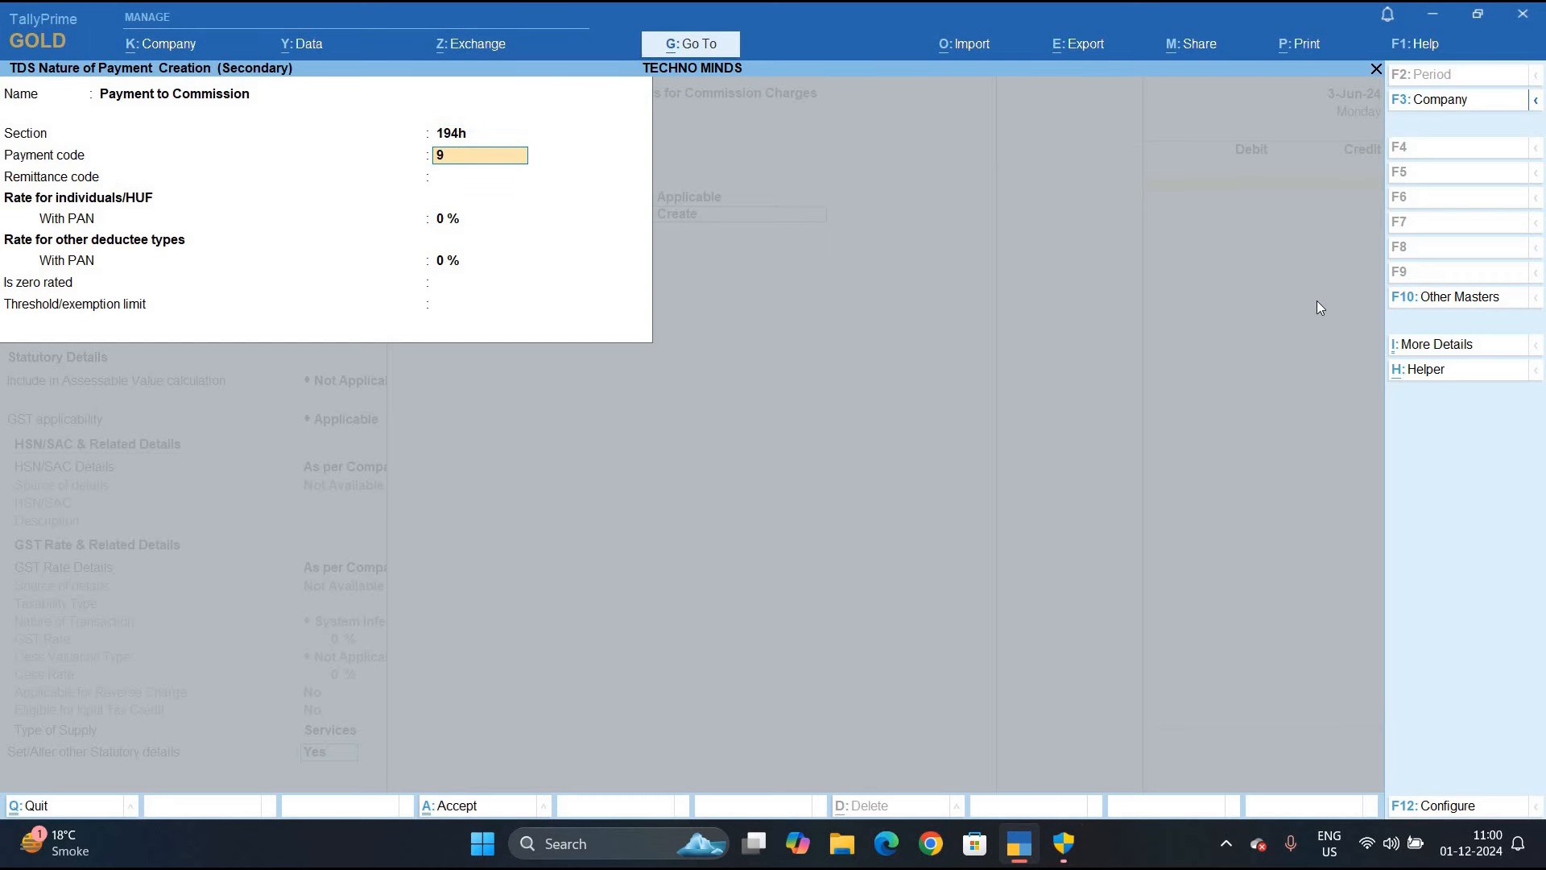
key(Return)
key(Return)
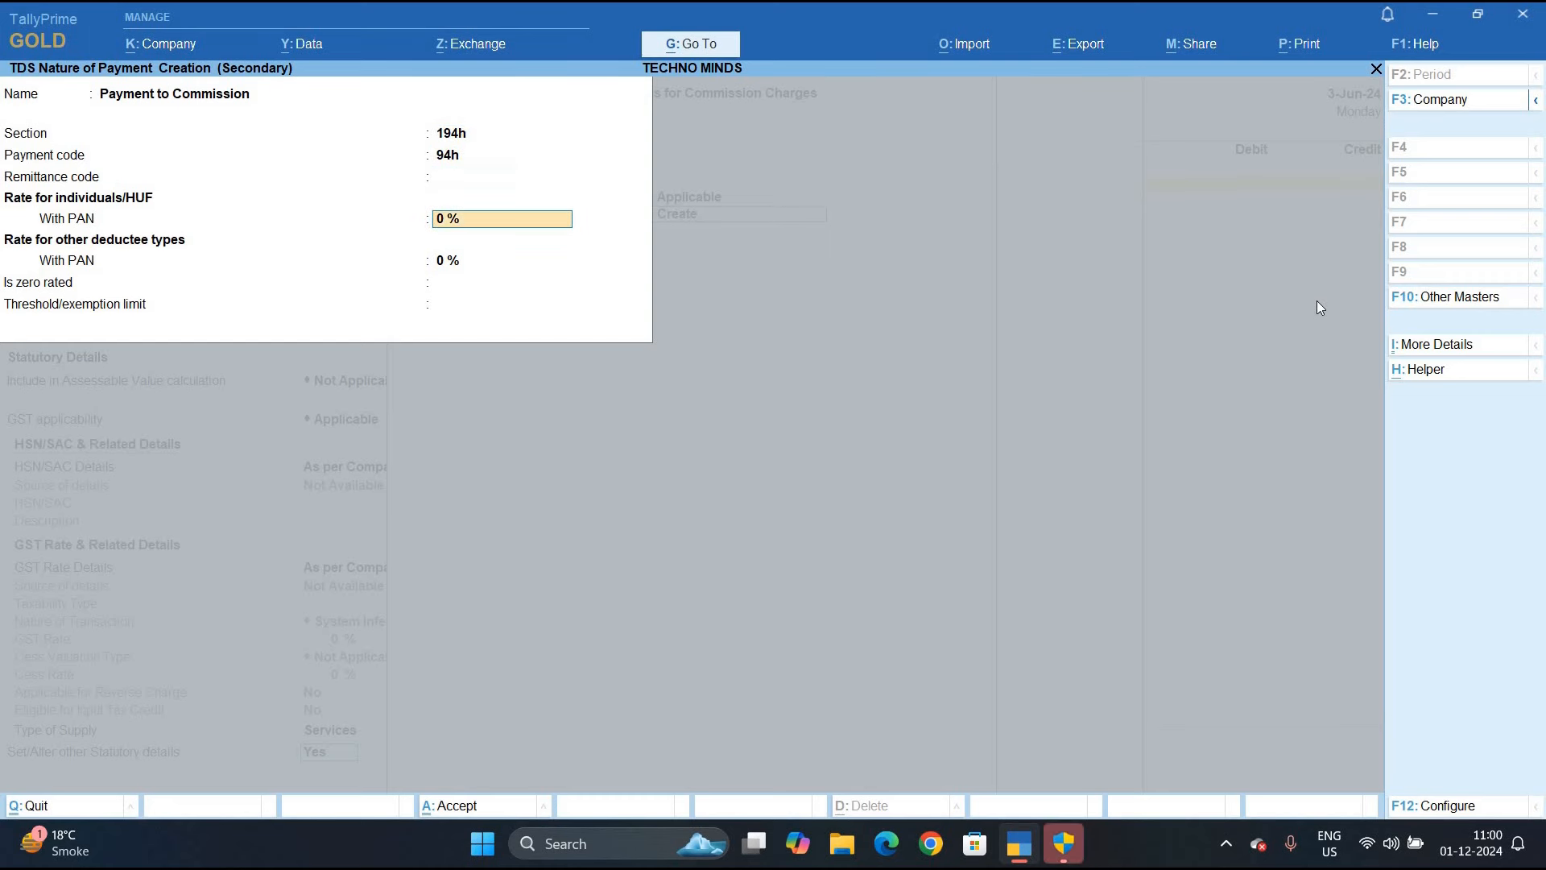
text(5)
key(Return)
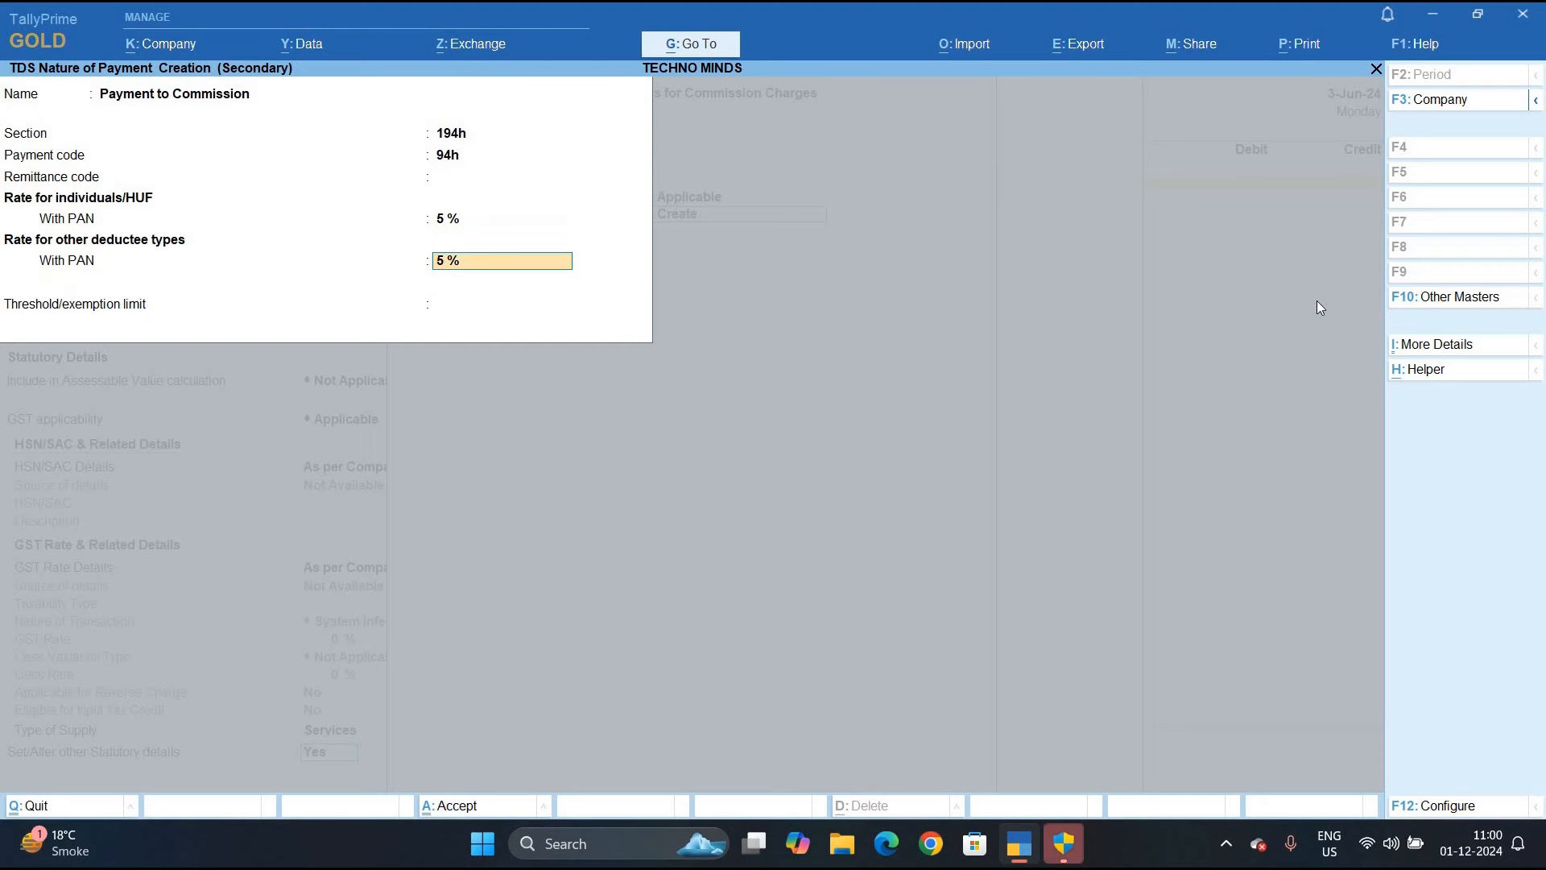
key(Return)
key(Return)
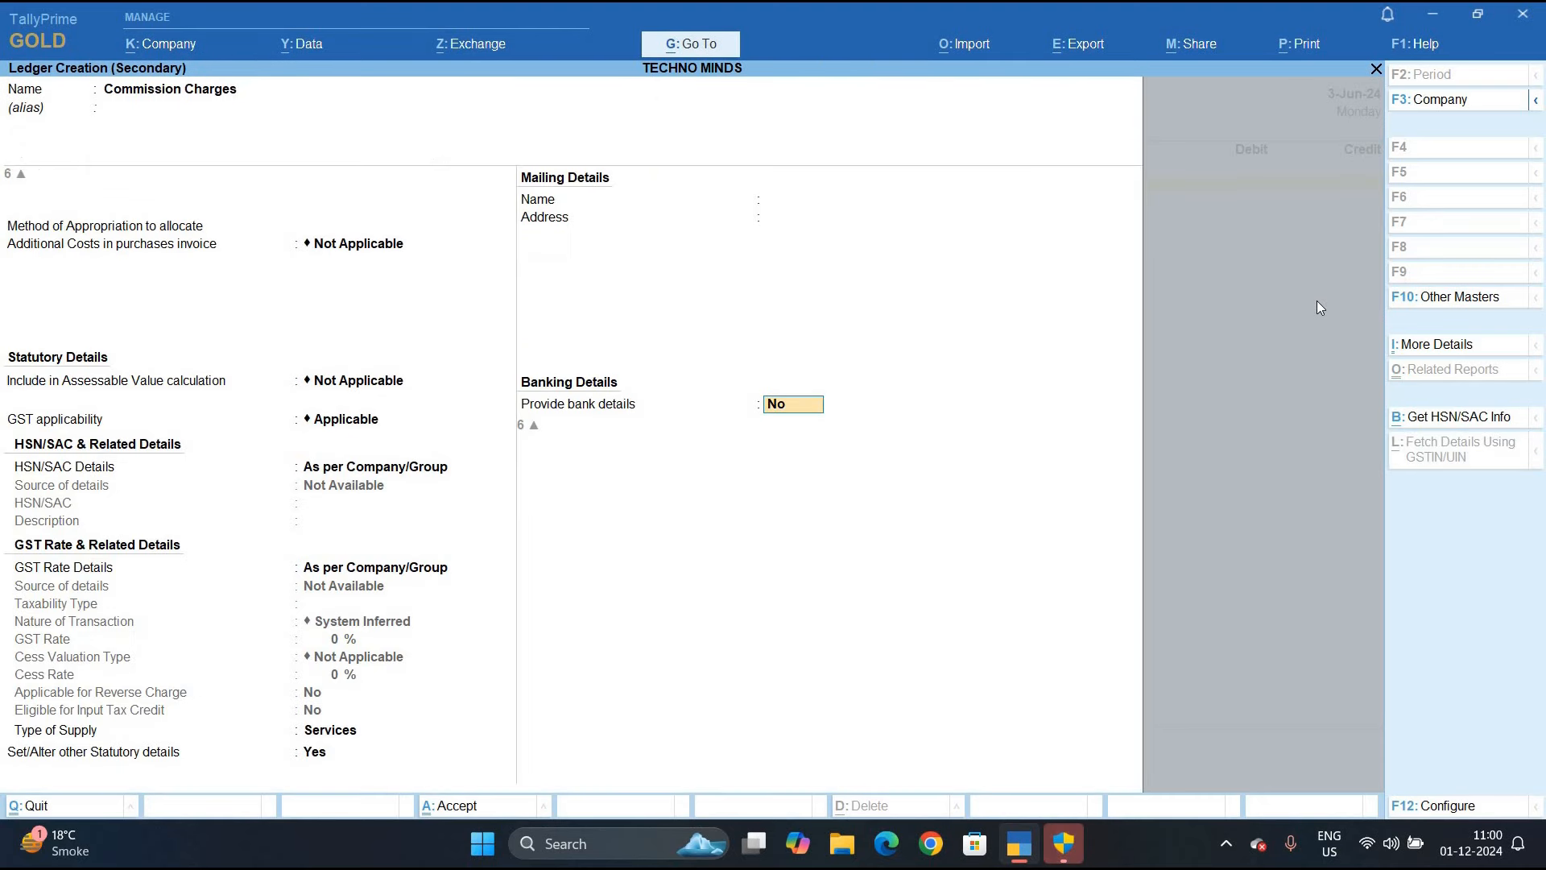
key(Return)
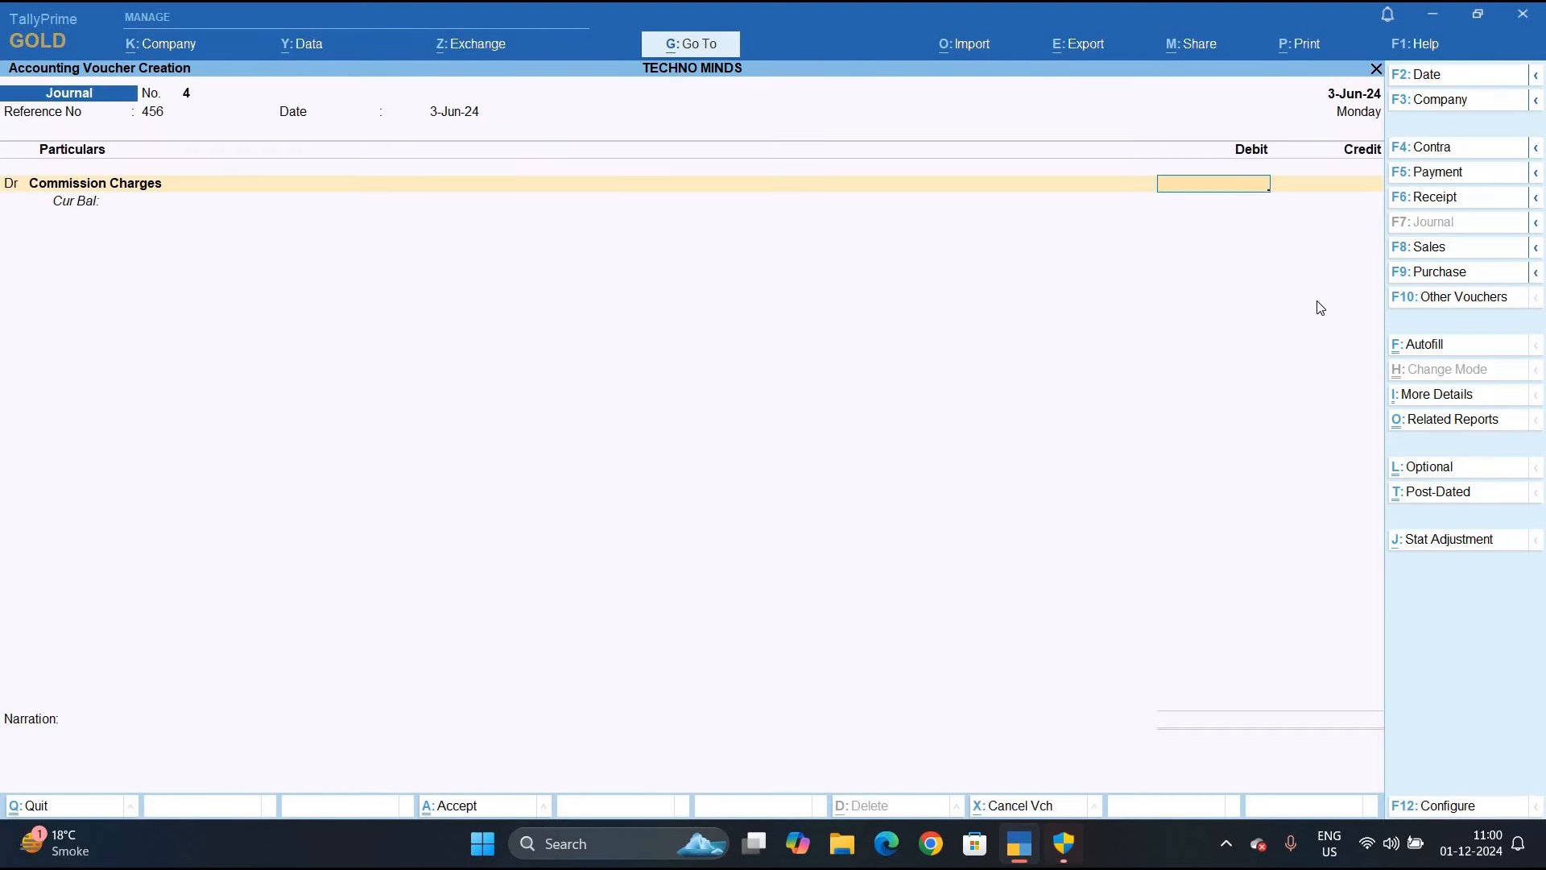
Debit 52,000 and create credit ledger Sheetal Foundation under Sundry Creditors with bill-by-bill on
text(52000)
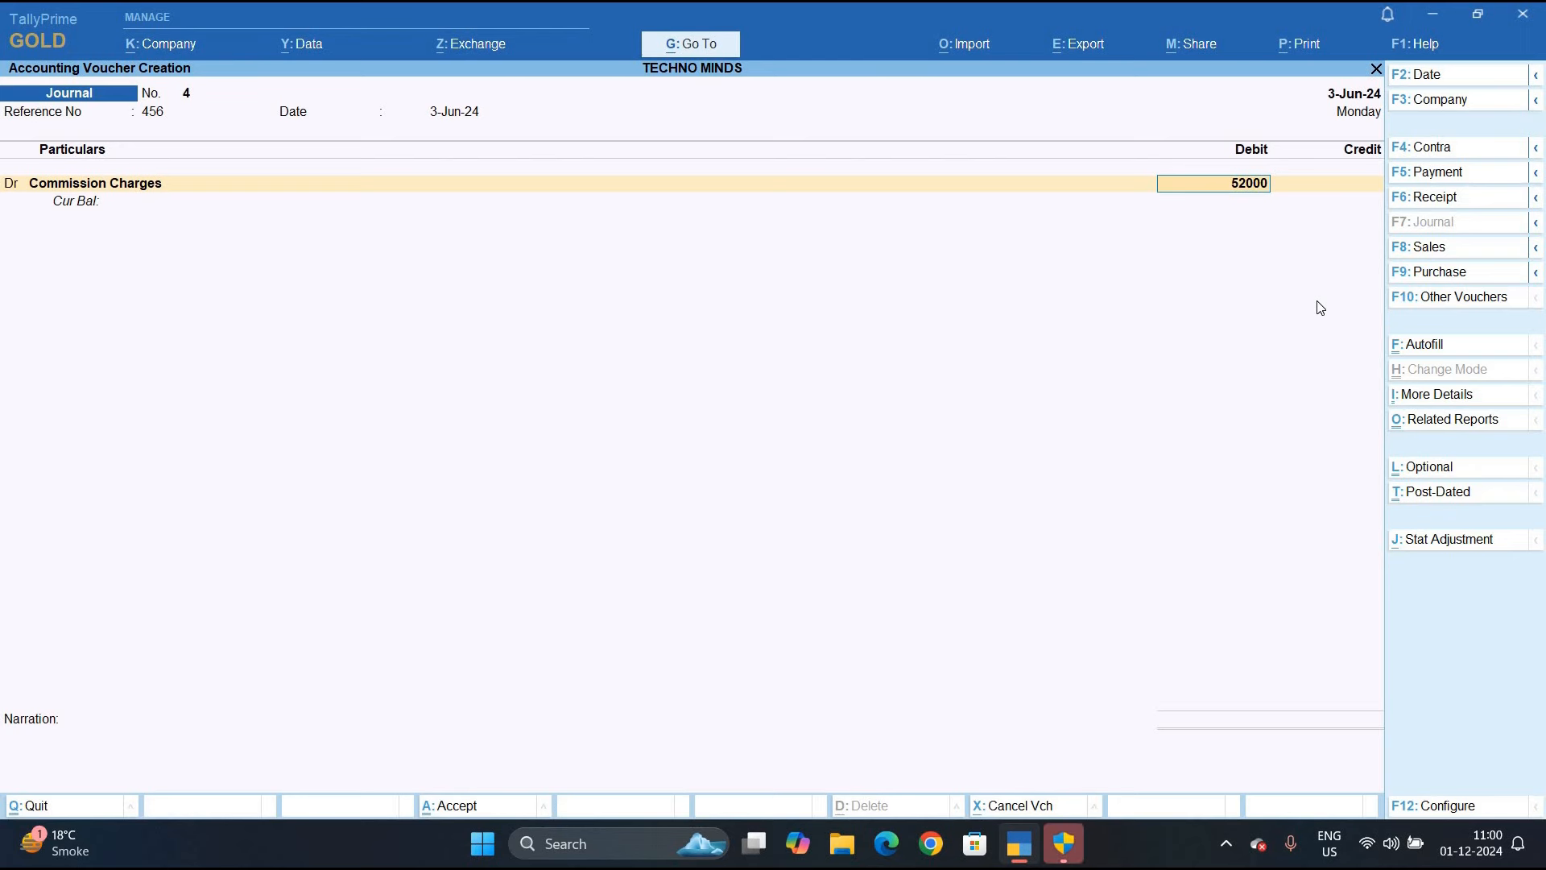
key(Return)
key(Return)
key(Return)
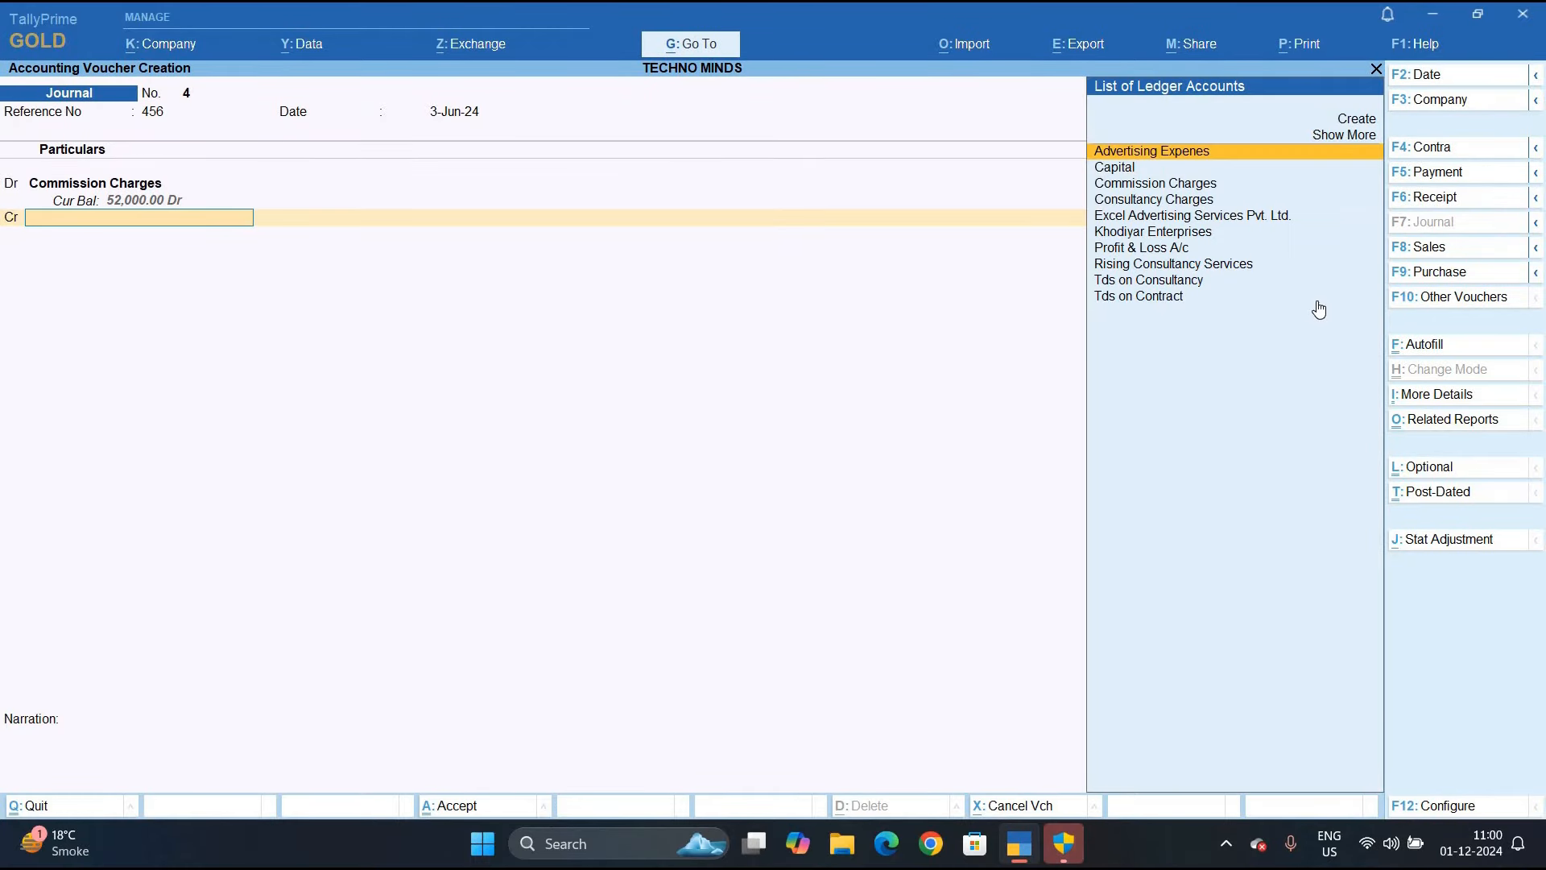
key(alt+c)
text(Shee)
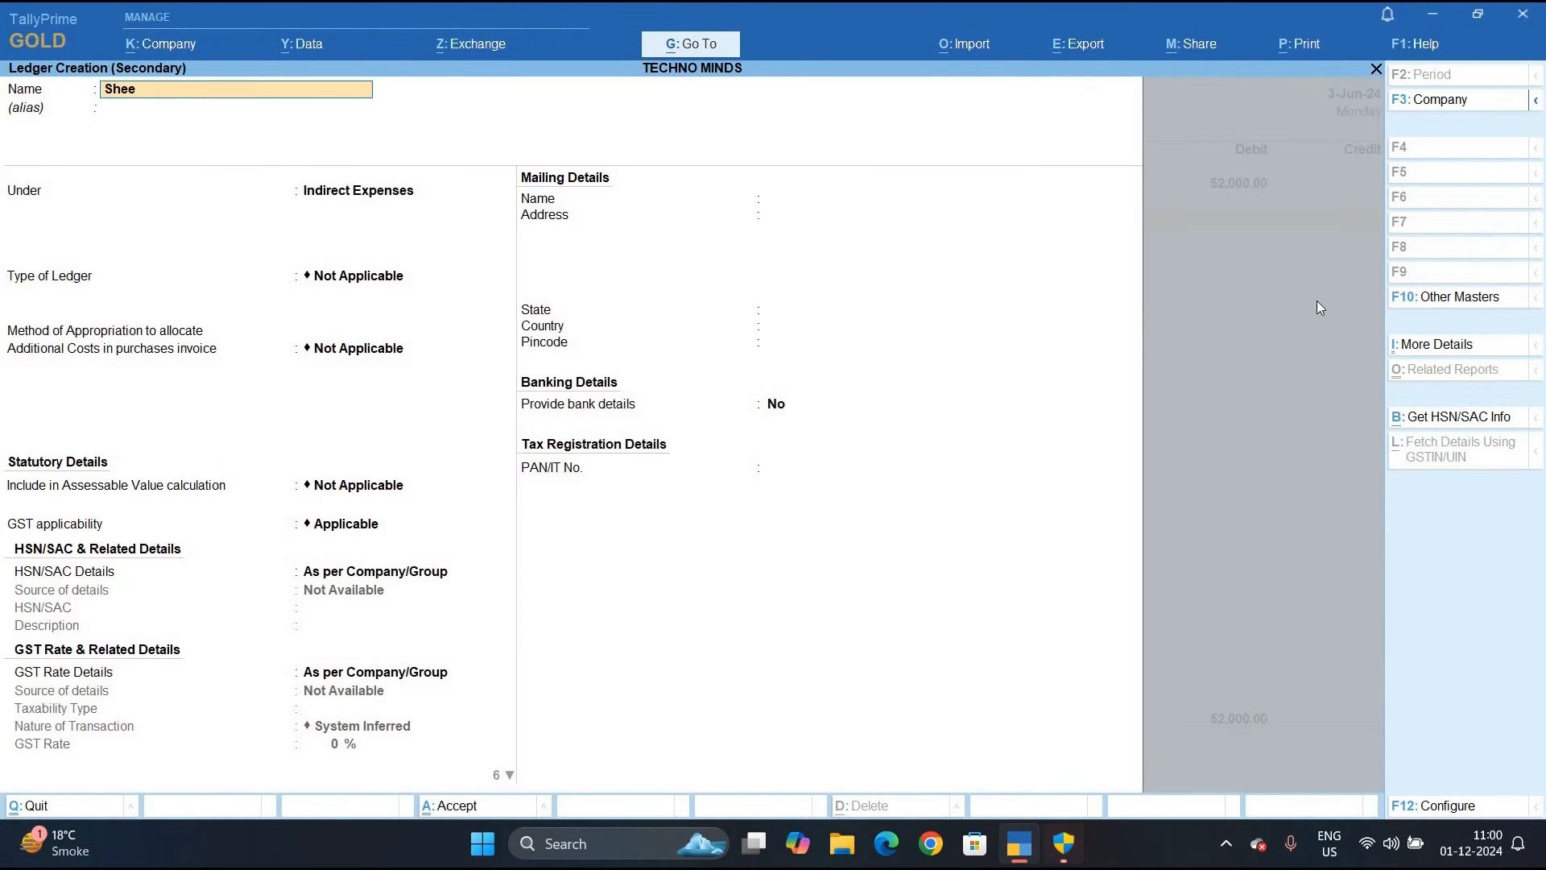
text(tal Foundation)
key(Return)
text(A)
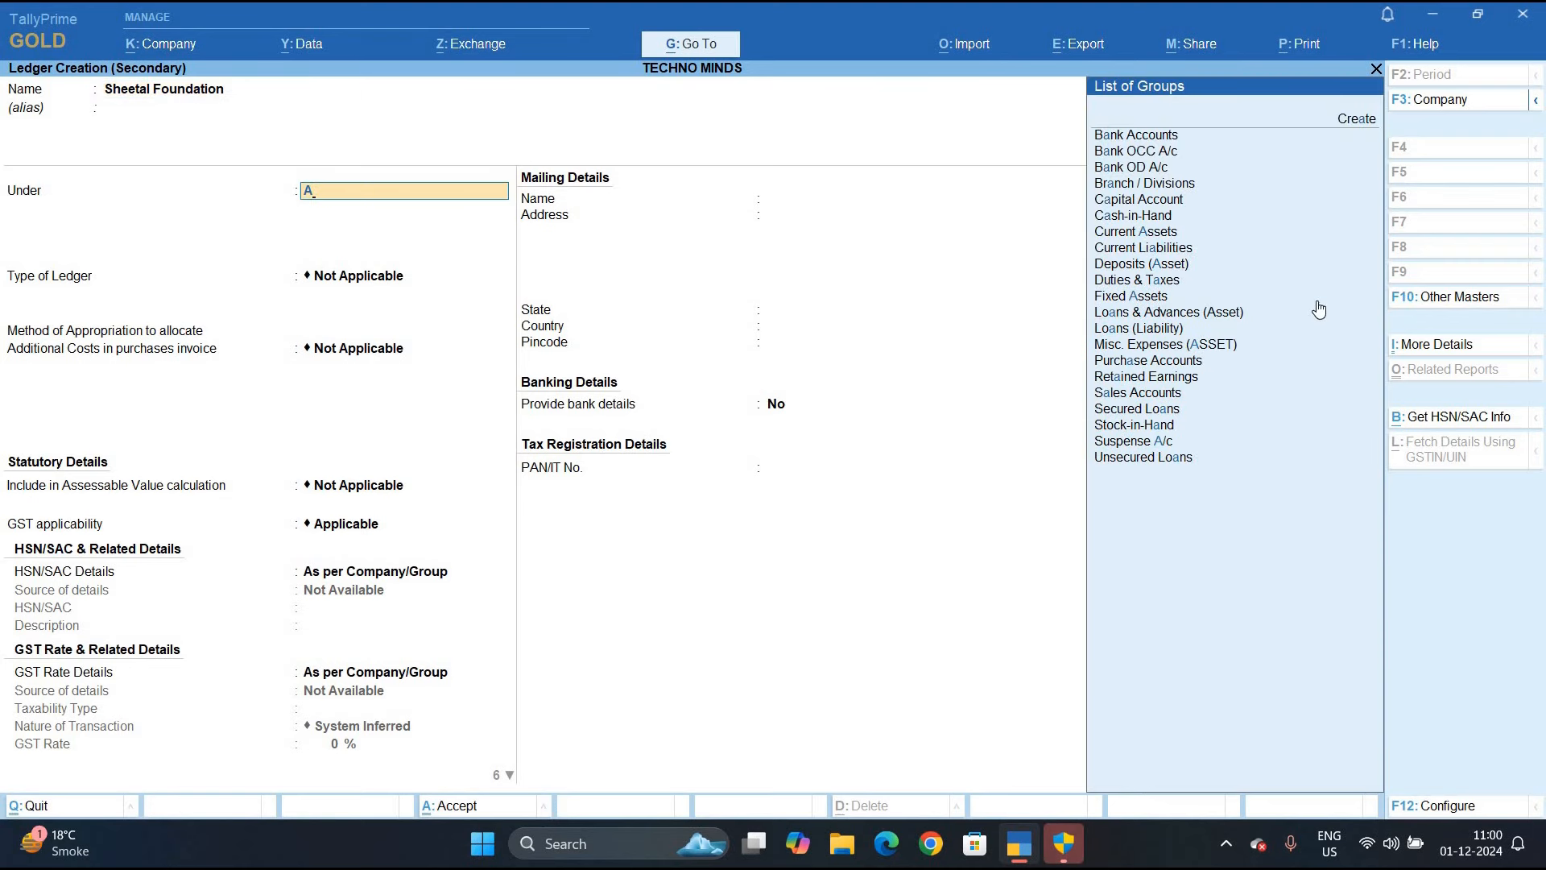
key(BackSpace)
text(S)
key(Down)
key(Down)
key(Down)
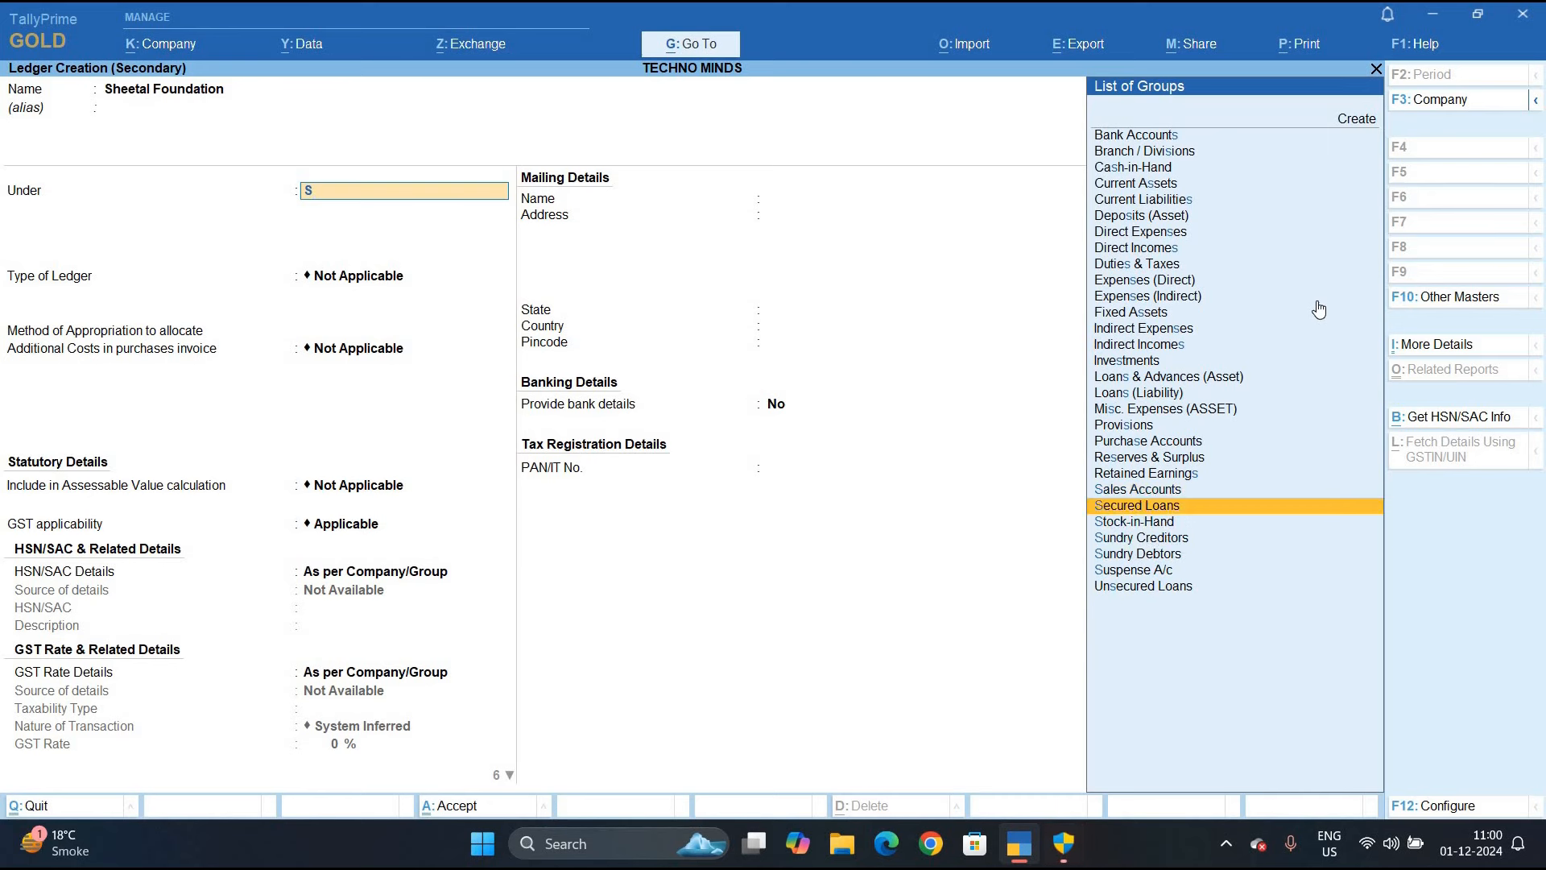
key(Return)
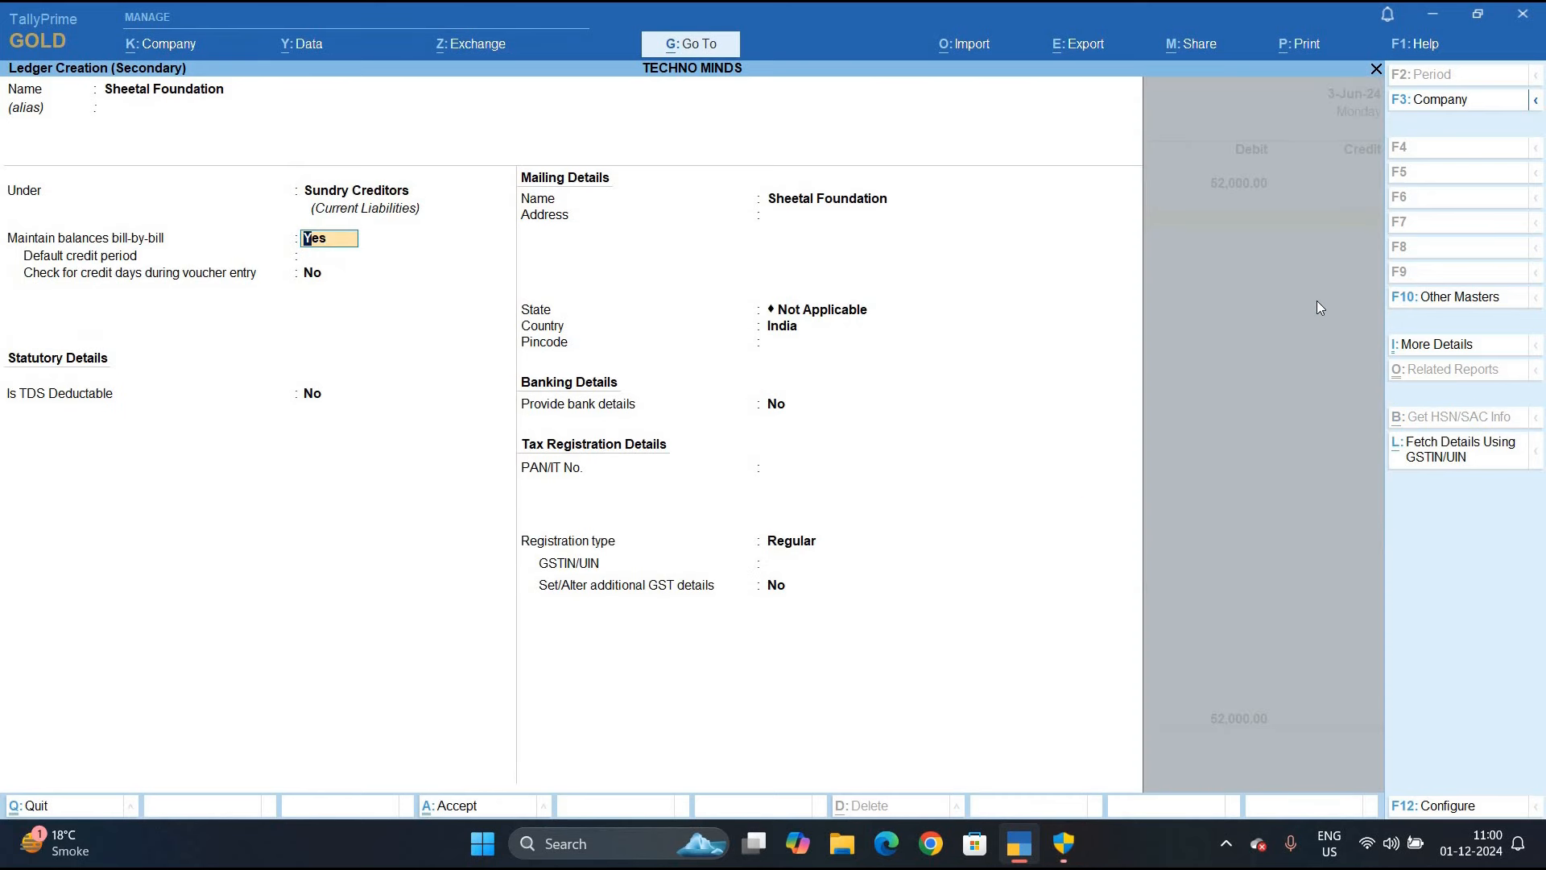
key(Return)
key(Return)
Enable credit-day checking and make the party TDS deductible as AOP (Companies as Members) - Resident
text(y)
key(Return)
text(y)
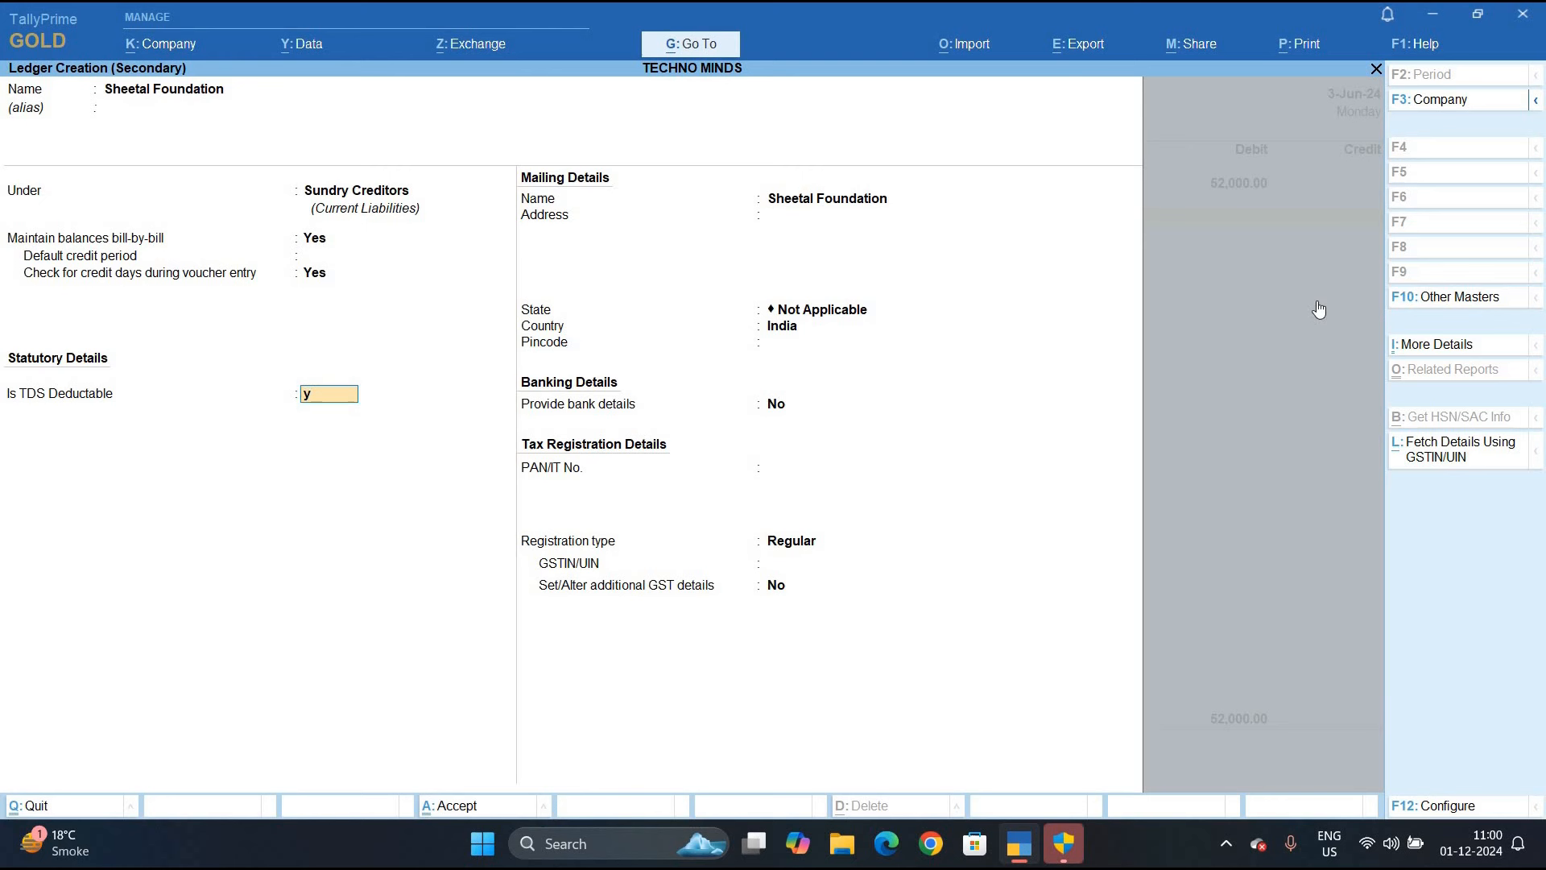
key(Return)
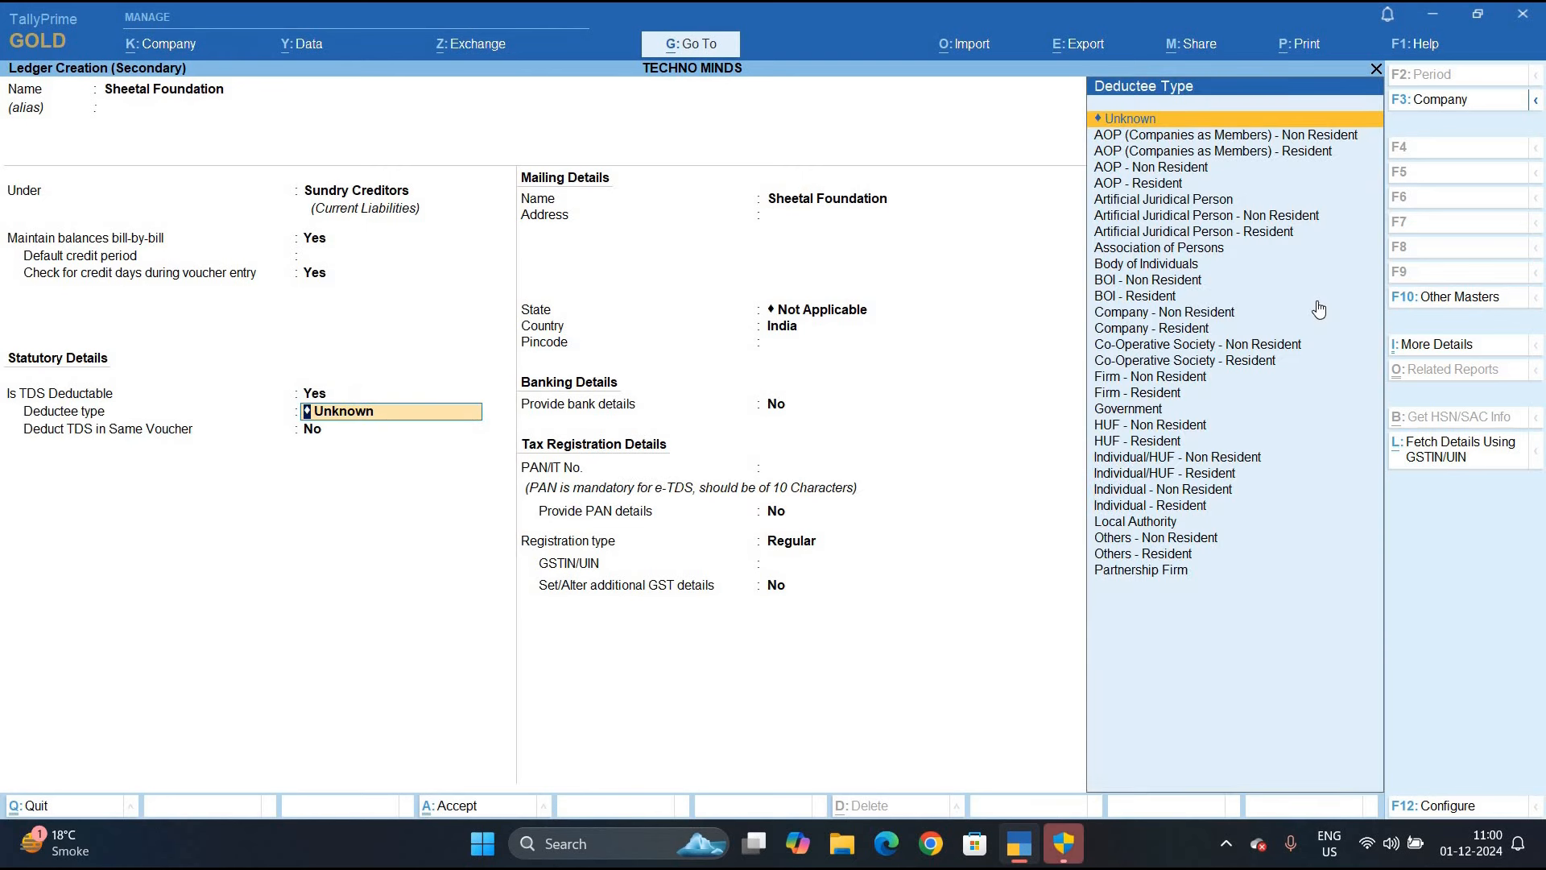
text(A)
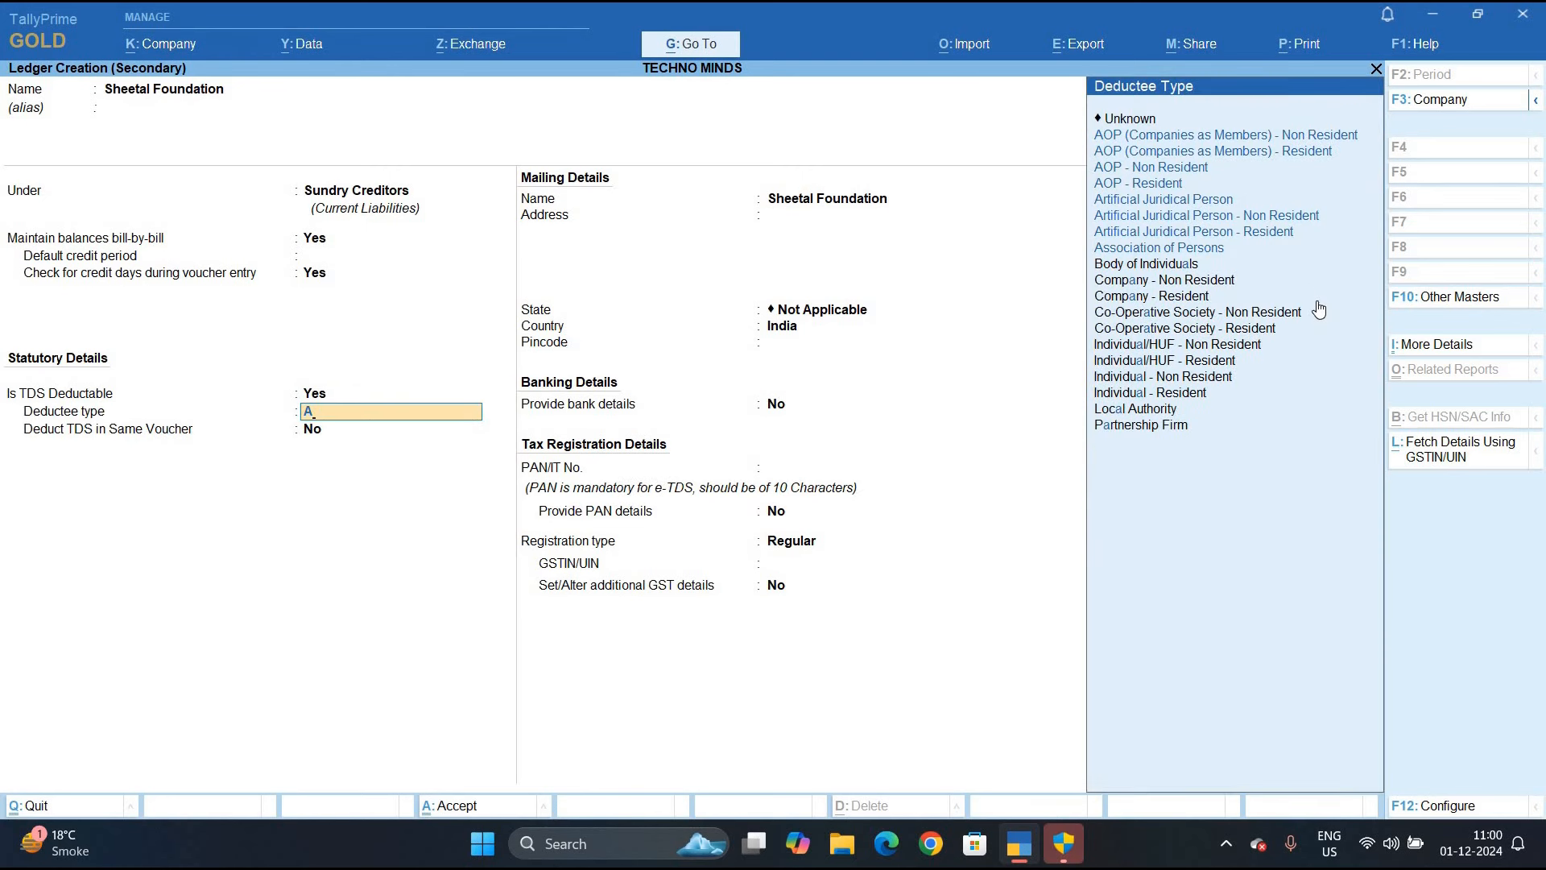
key(Down)
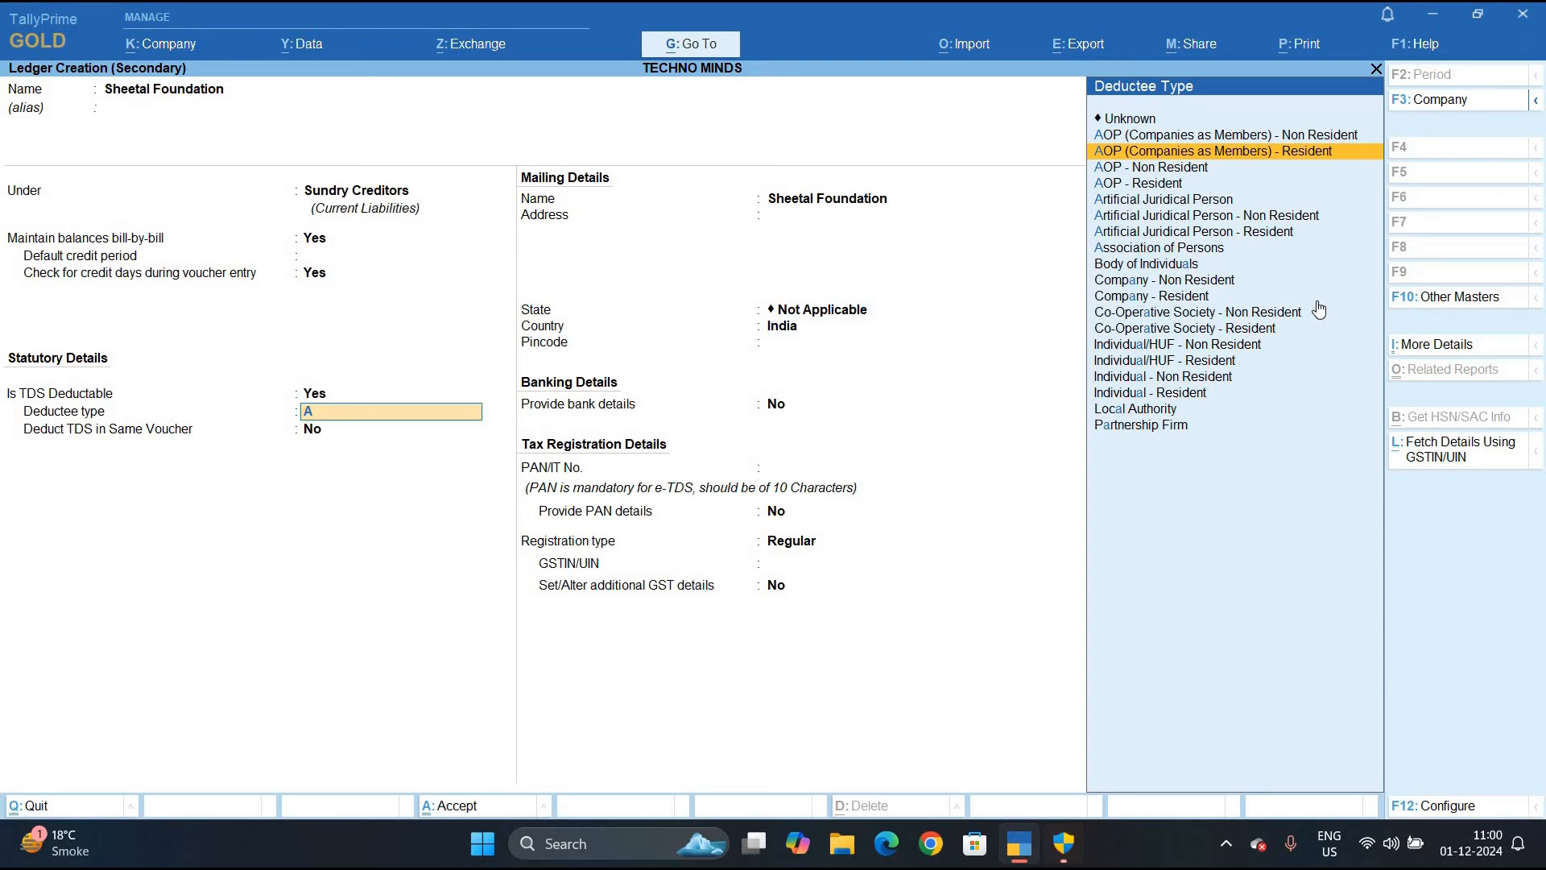
key(Return)
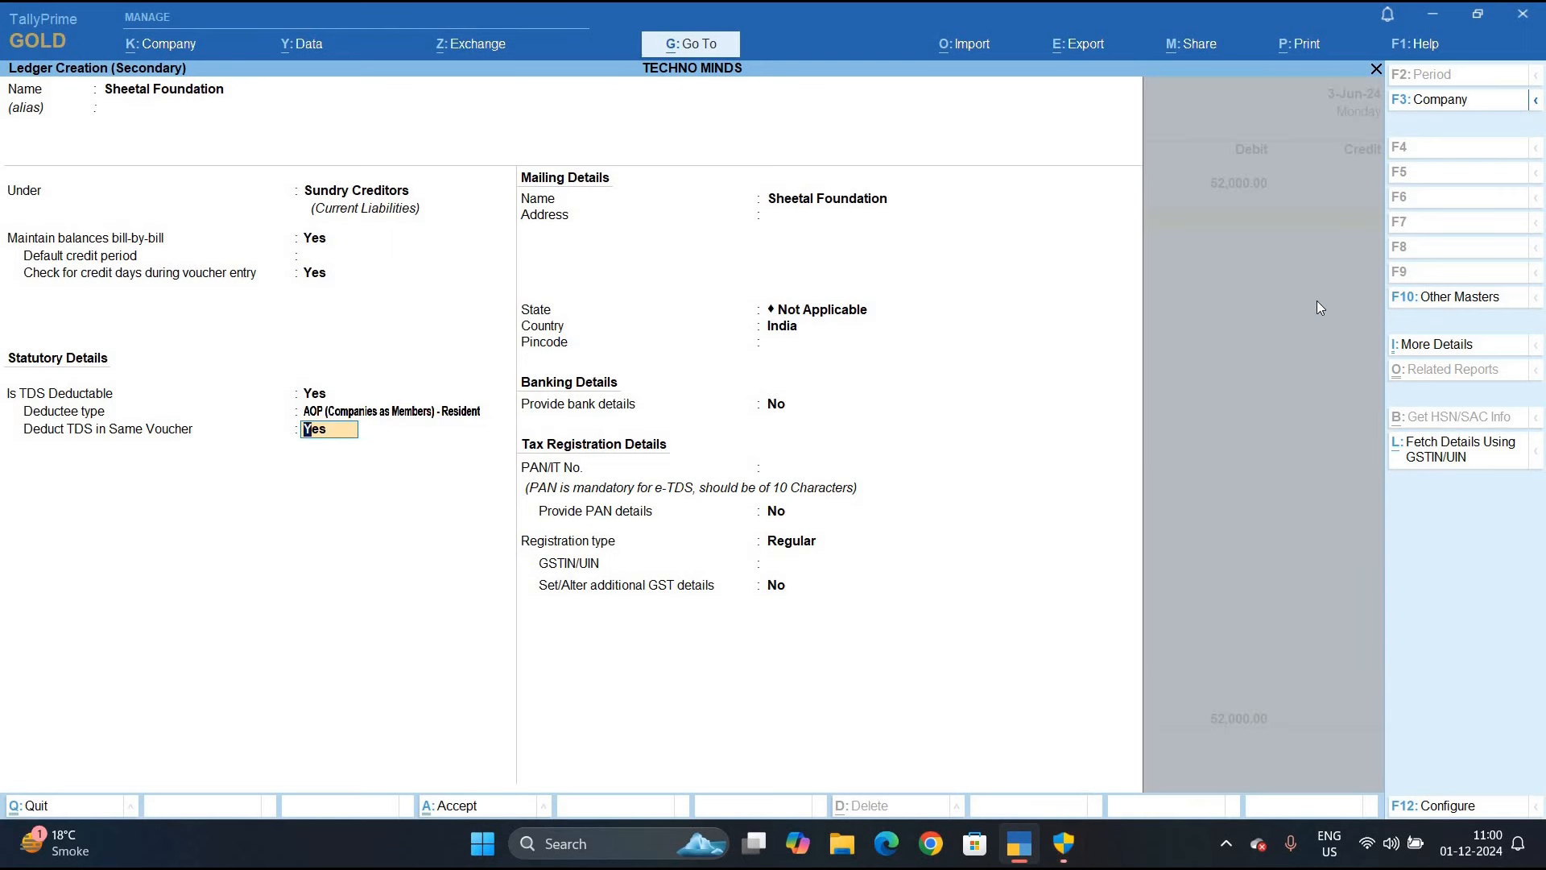
key(Return)
key(Return)
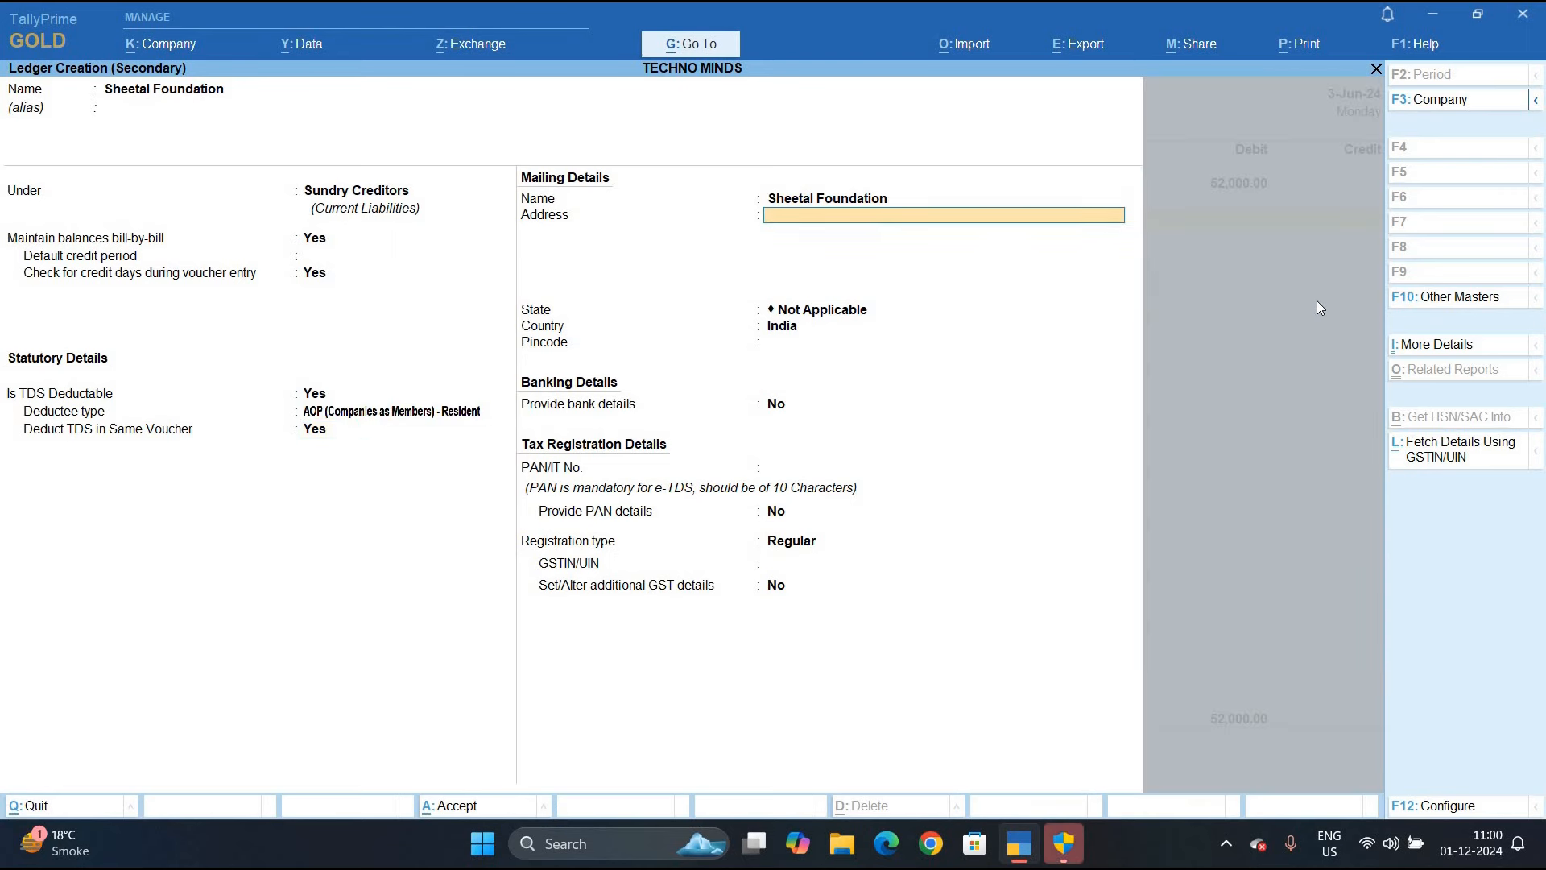
key(Return)
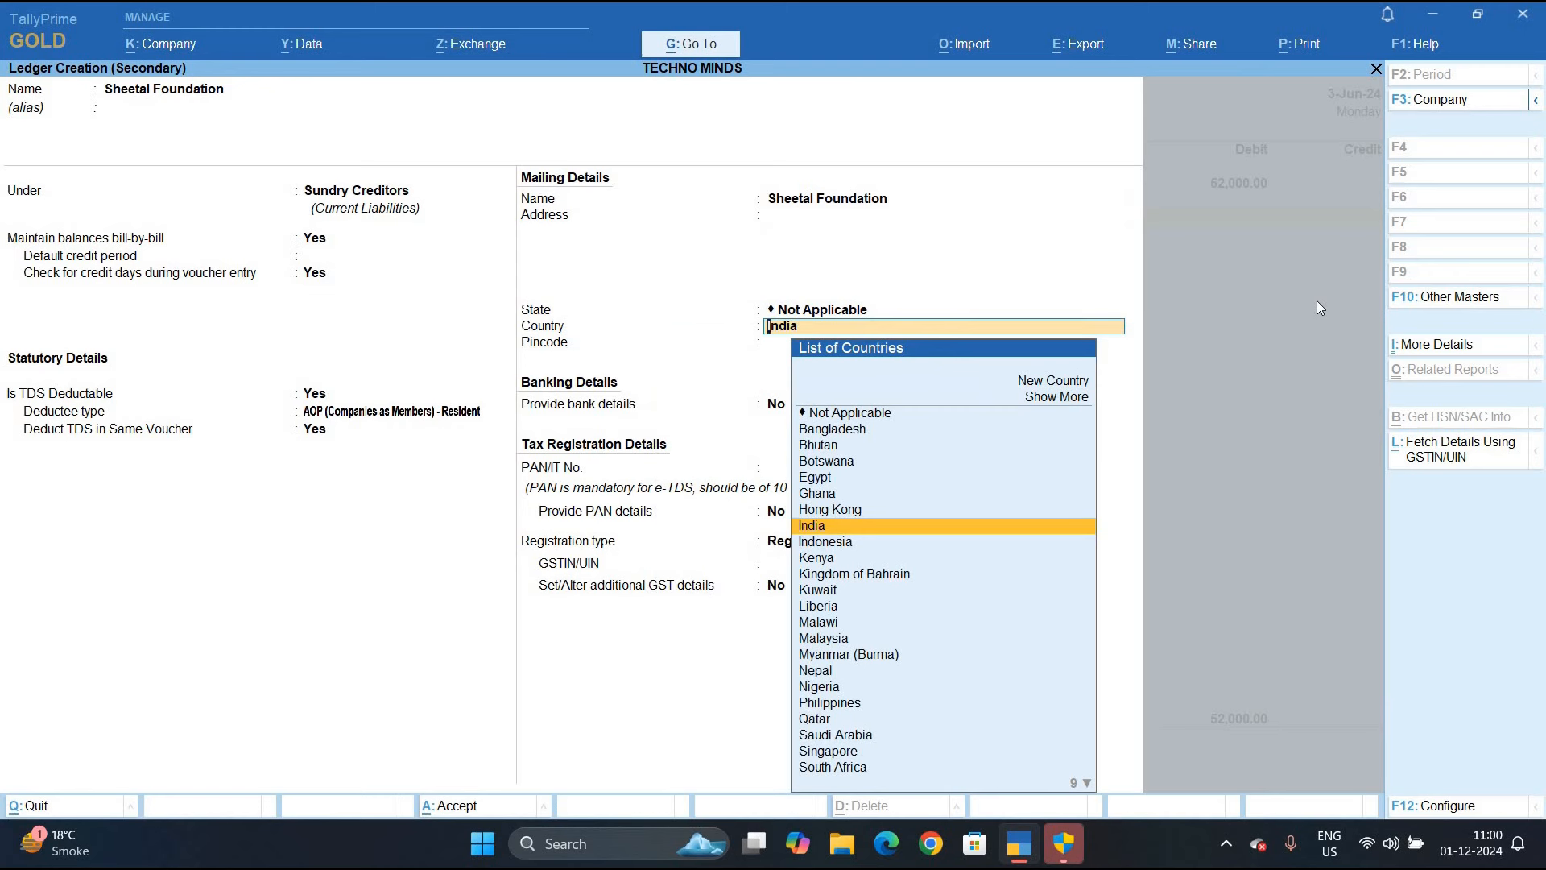
key(Return)
key(Return)
key(Return)
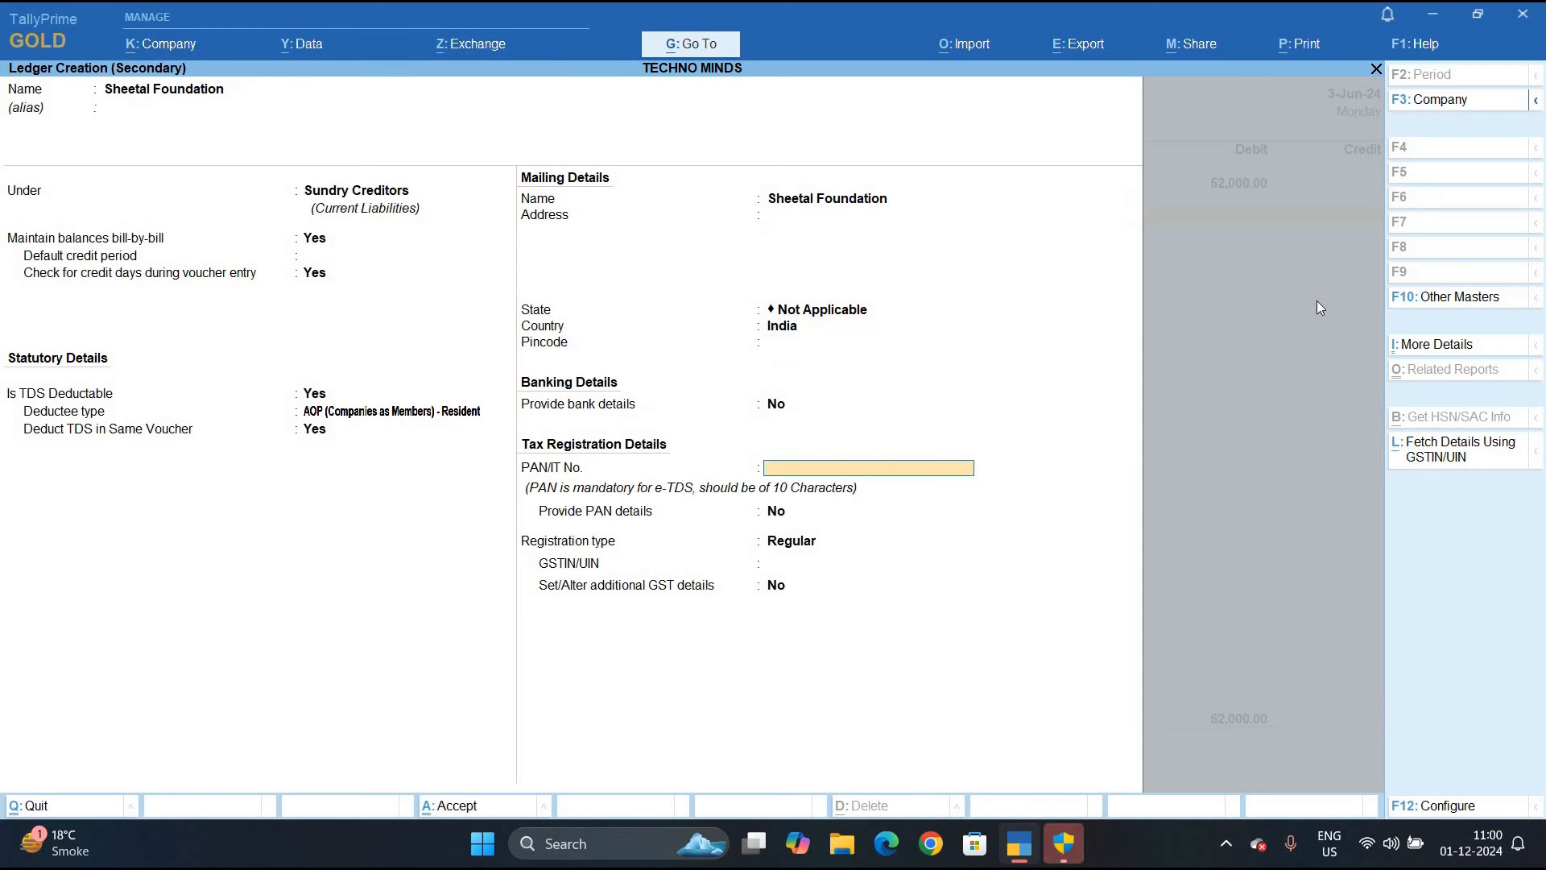
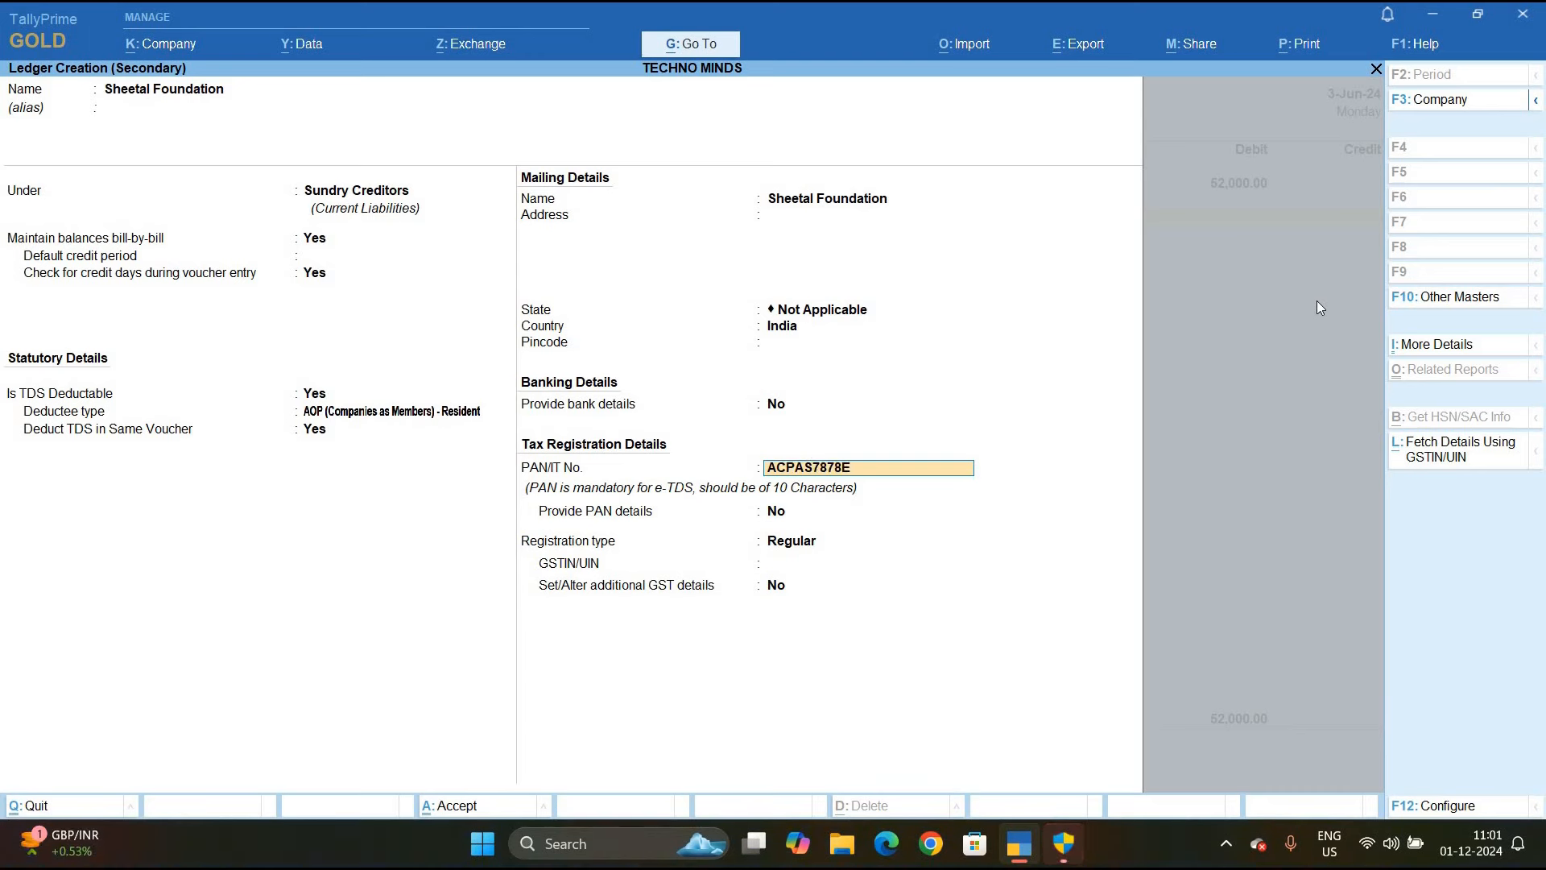
Enter the party's PAN, provide PAN details, and set GST registration type to Unknown
key(Return)
text(y)
key(Return)
key(Return)
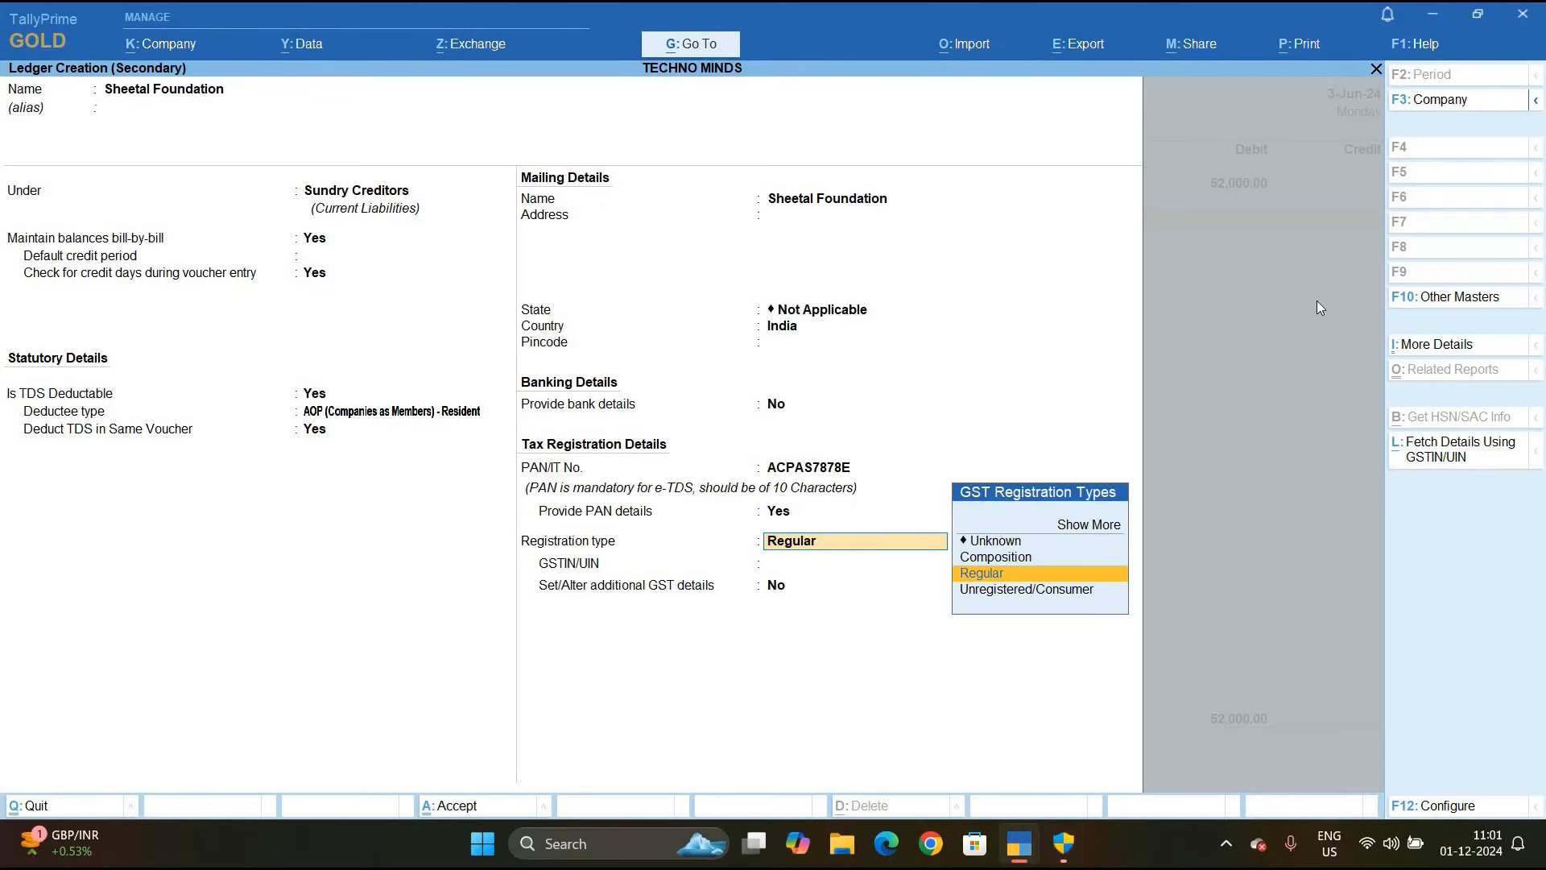
key(Up)
key(Up)
key(Return)
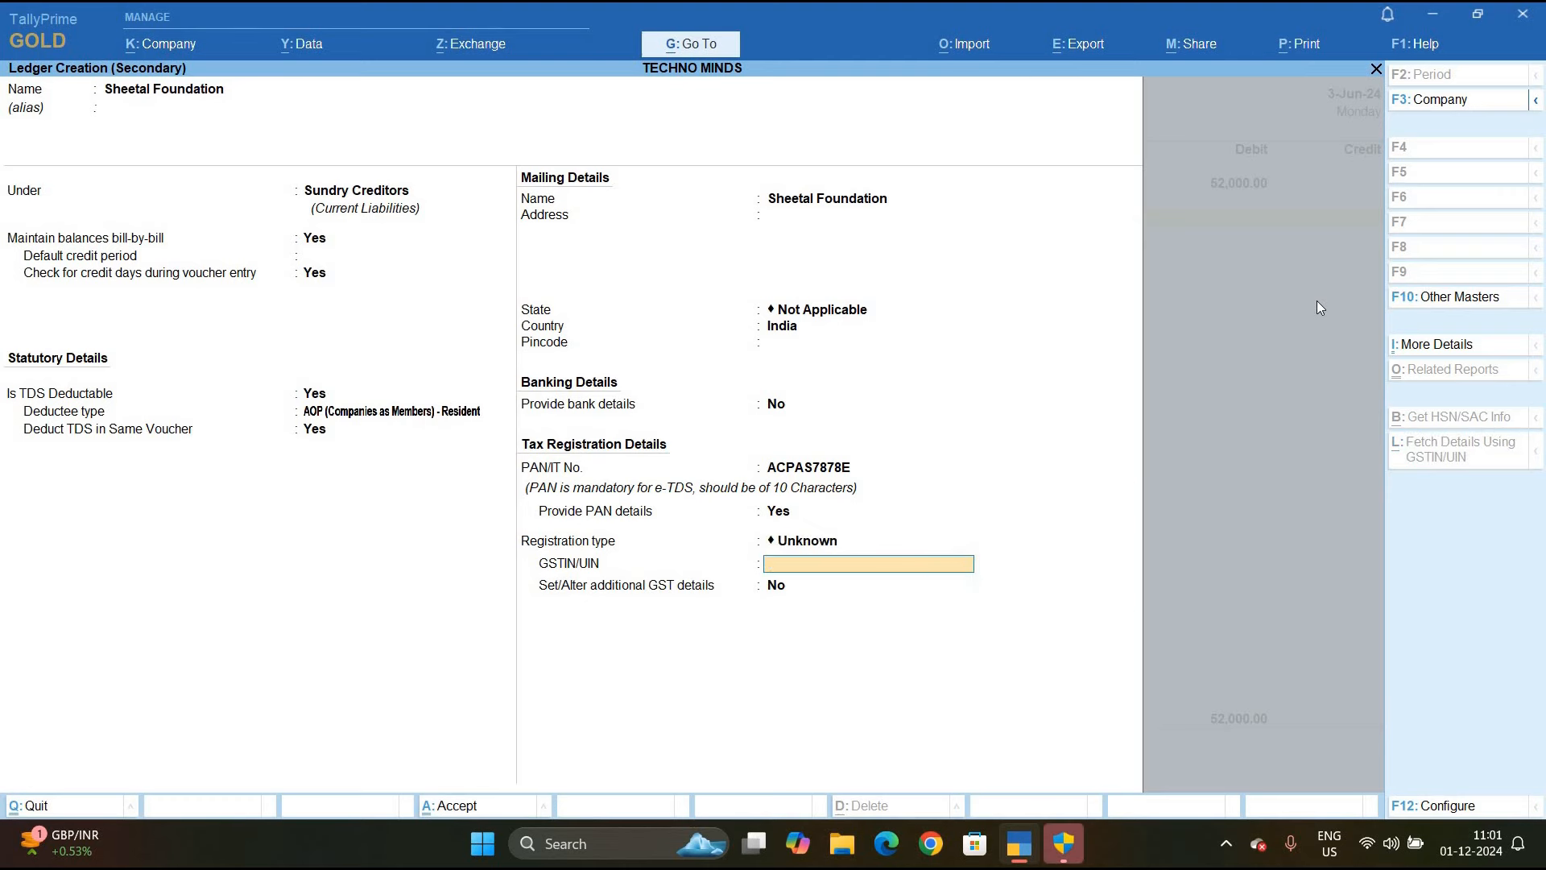
key(F12)
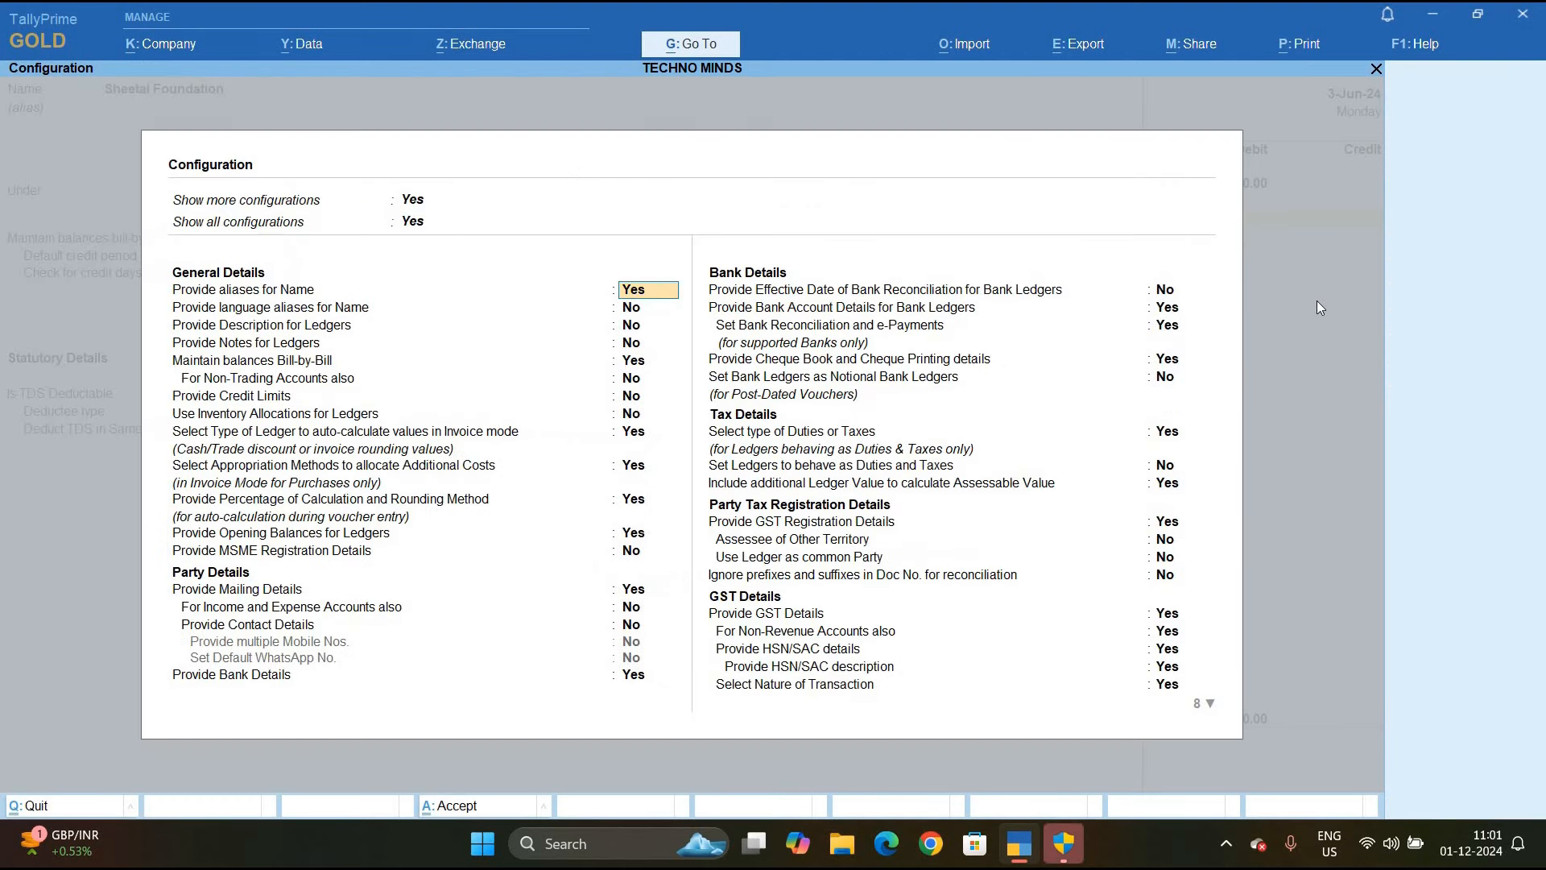
Turn on 'Allow advanced entries in TDS master' in the ledger configuration
key(Down)
key(Down)
key(Down)
key(Down)
key(Down)
key(Down)
key(Down)
key(Down)
key(Down)
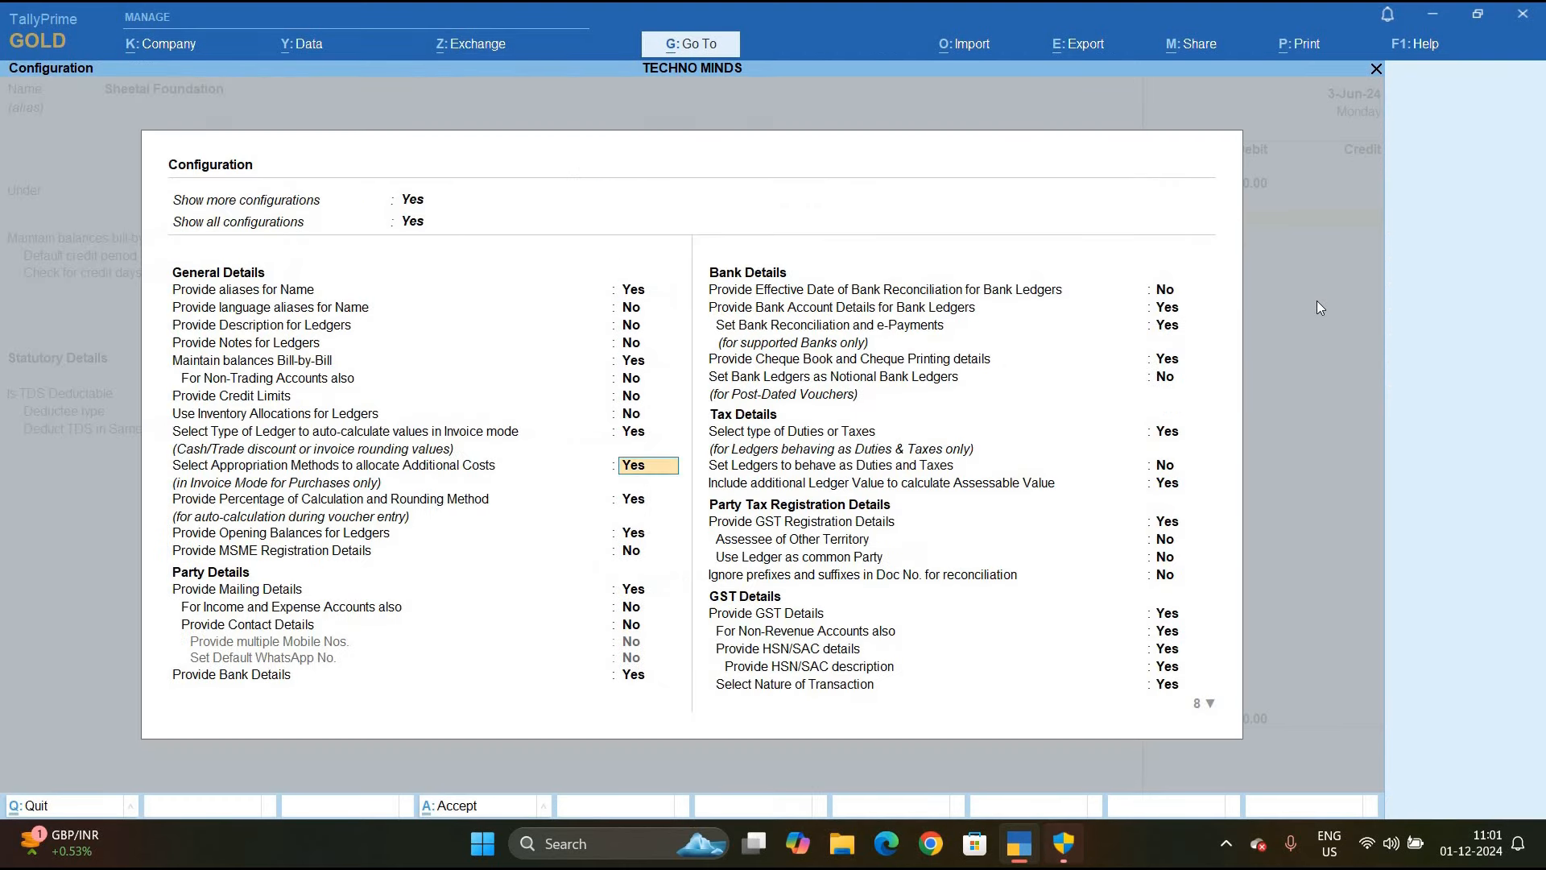
key(Down)
key(Down)
key(Down)
key(Down)
key(Down)
key(Down)
key(Down)
key(Down)
key(Down)
key(Down)
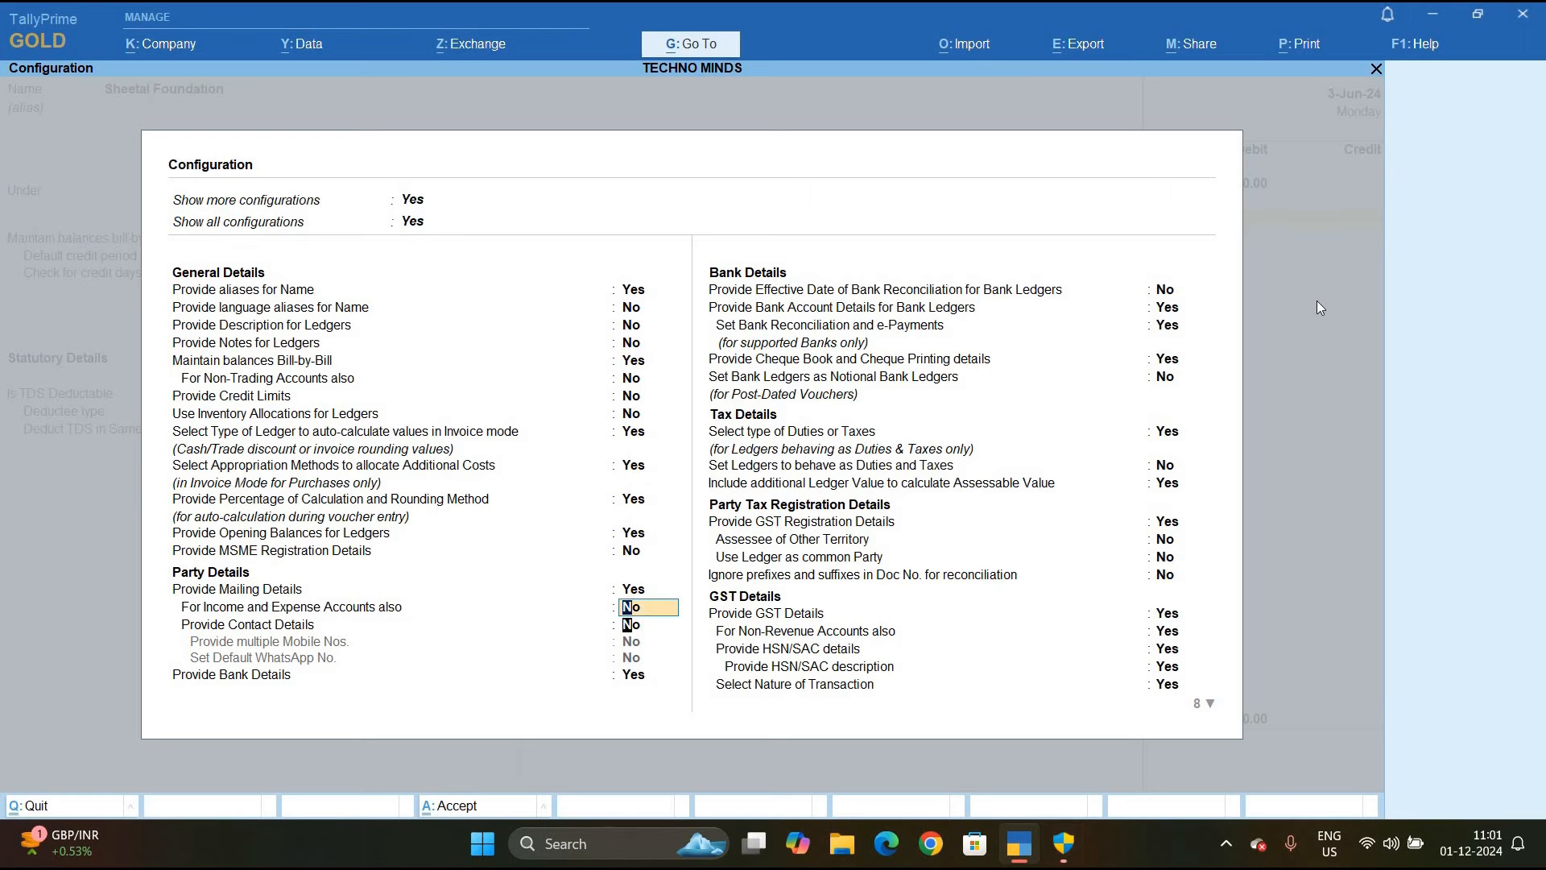
key(Down)
key(Down)
key(Down)
key(Down)
key(Down)
key(Down)
key(Down)
key(Down)
key(Down)
key(Down)
key(Down)
key(Down)
key(Down)
key(Down)
key(Down)
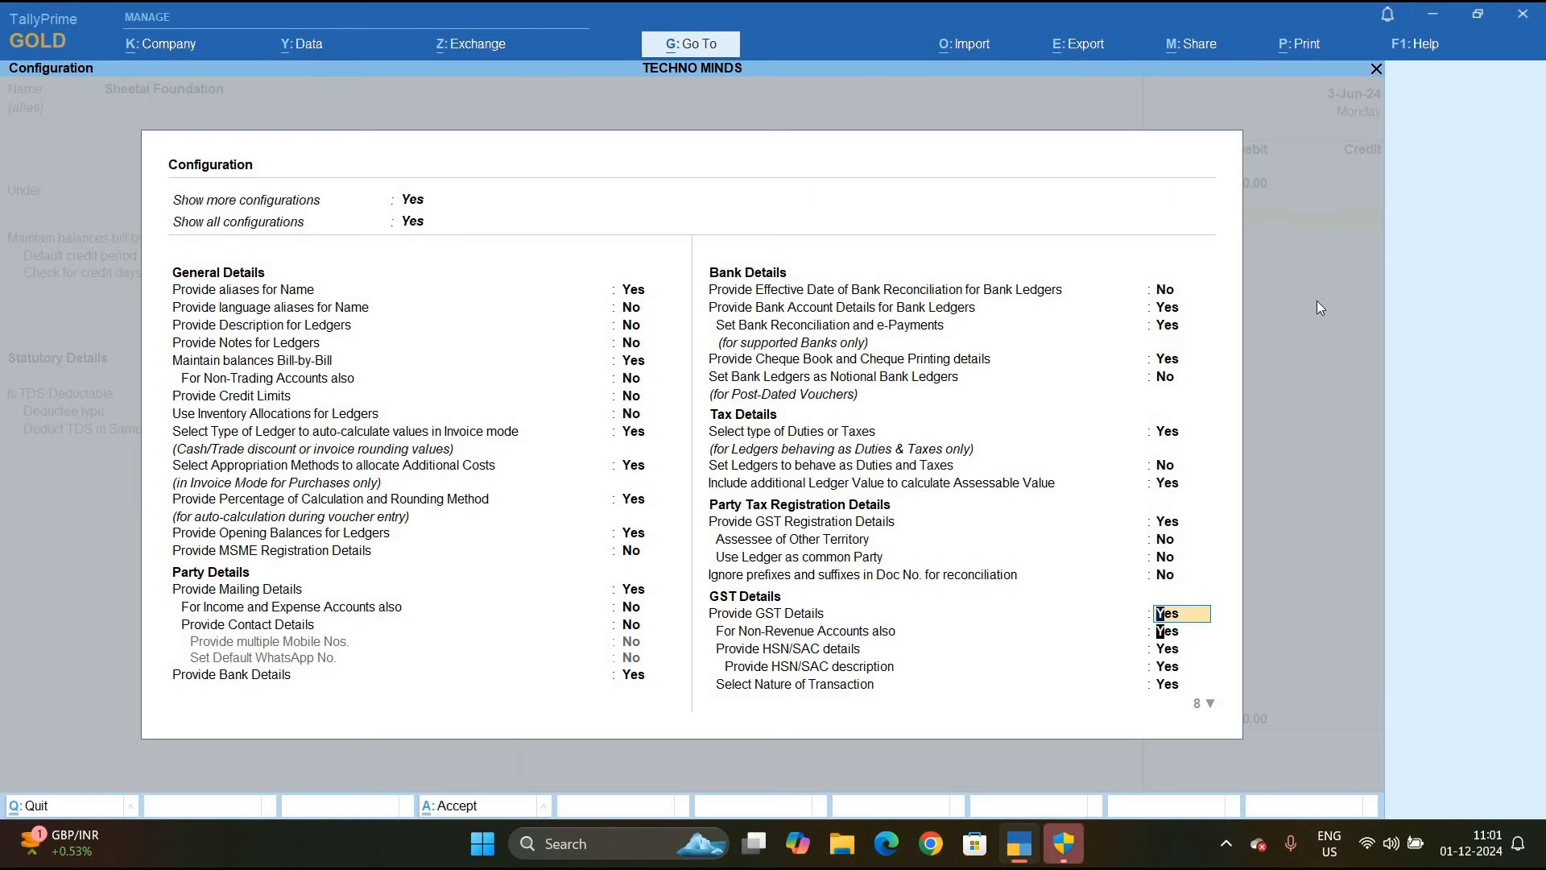
key(Down)
key(Down)
key(Down)
key(Down)
key(Down)
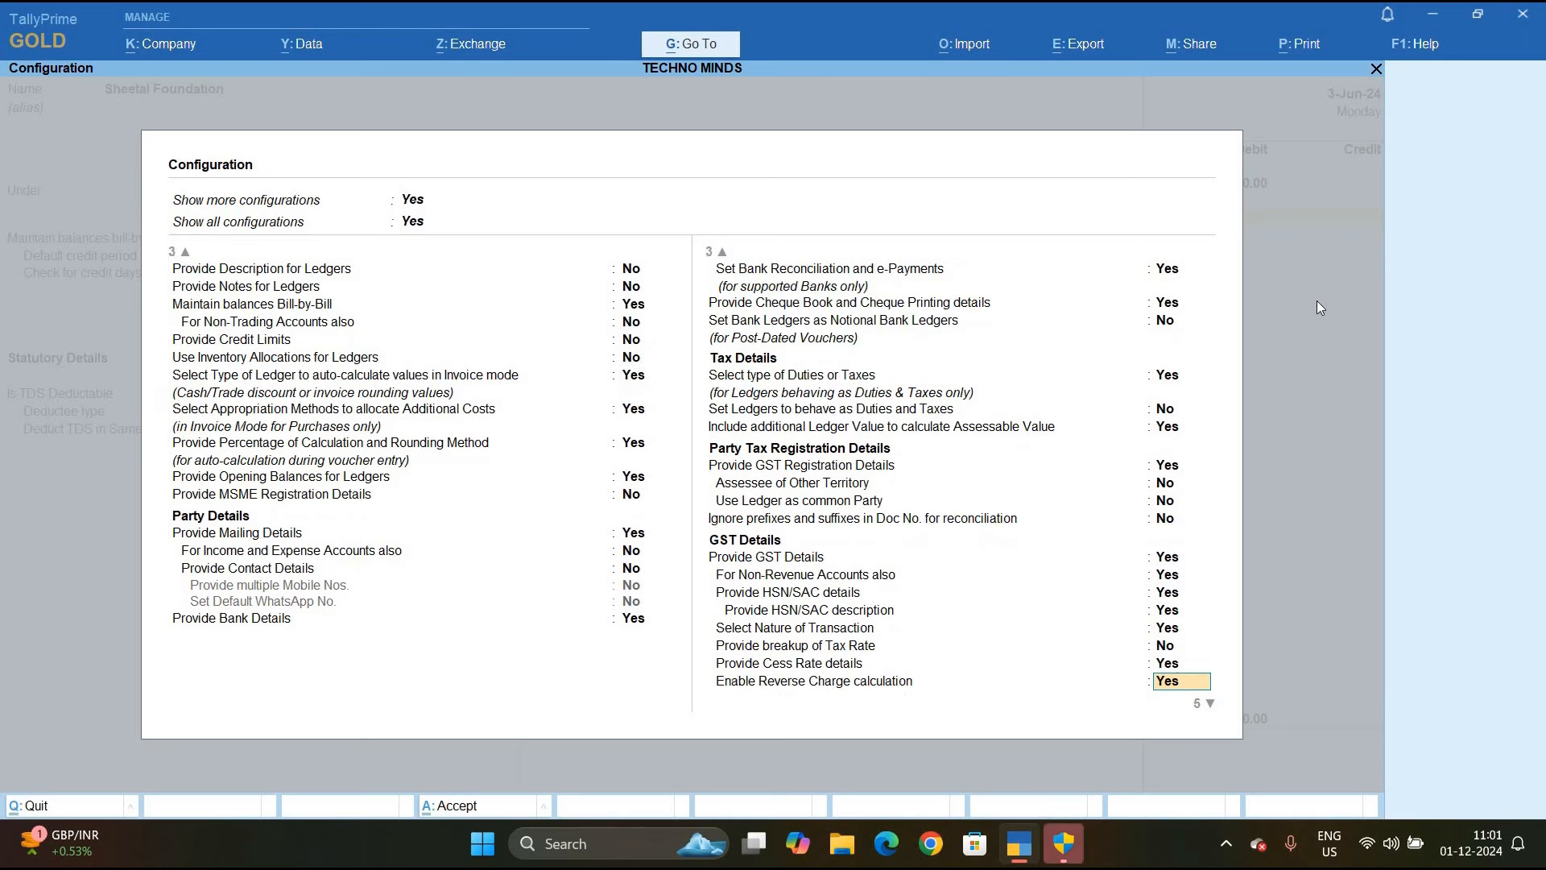
key(Down)
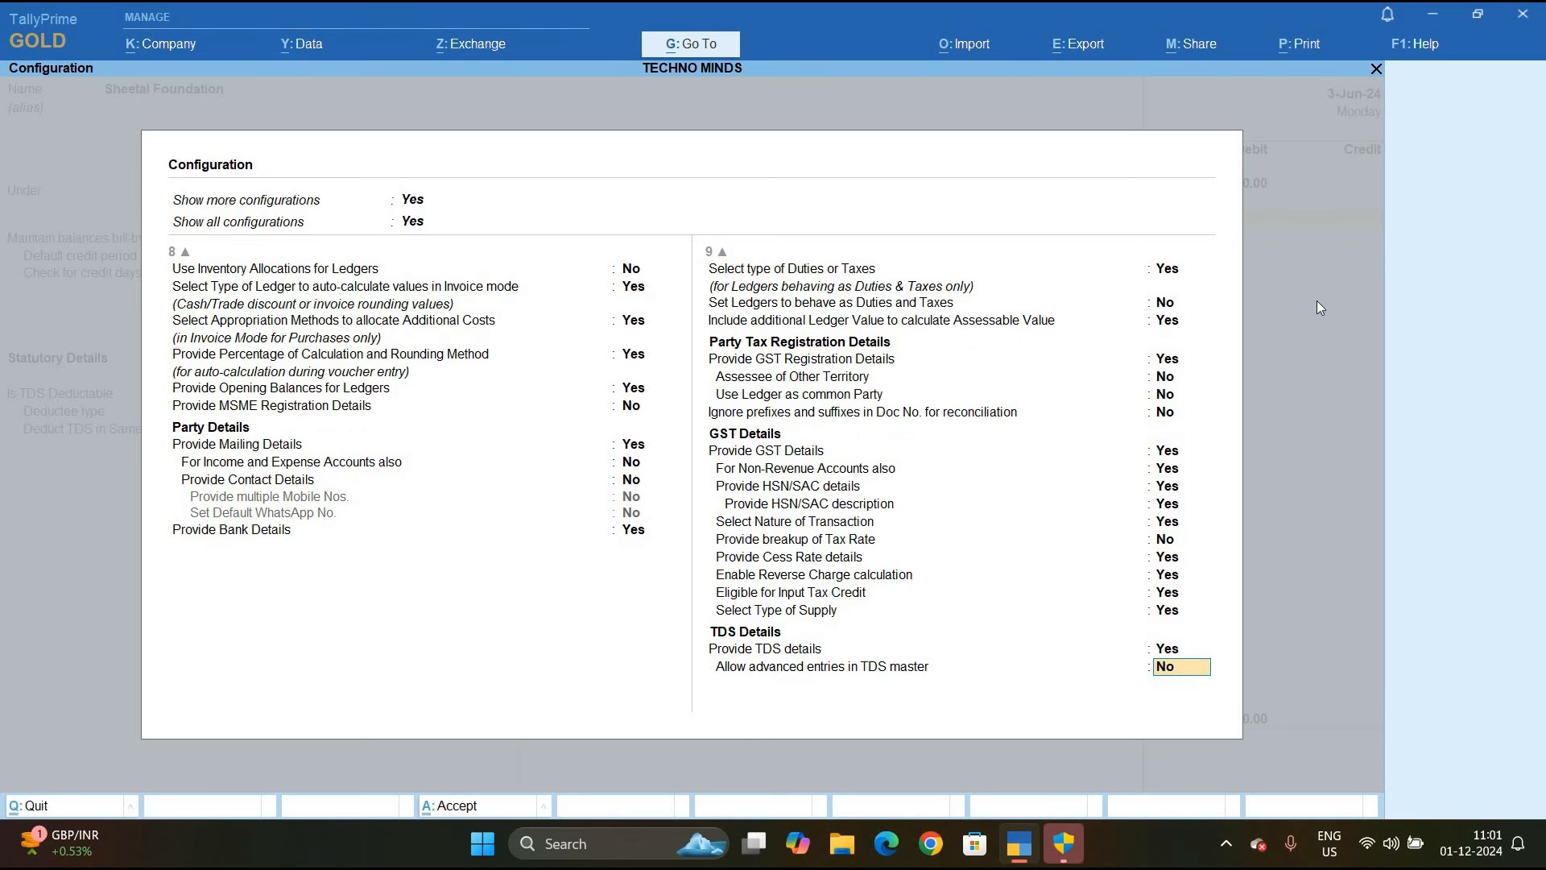
text(y)
key(Return)
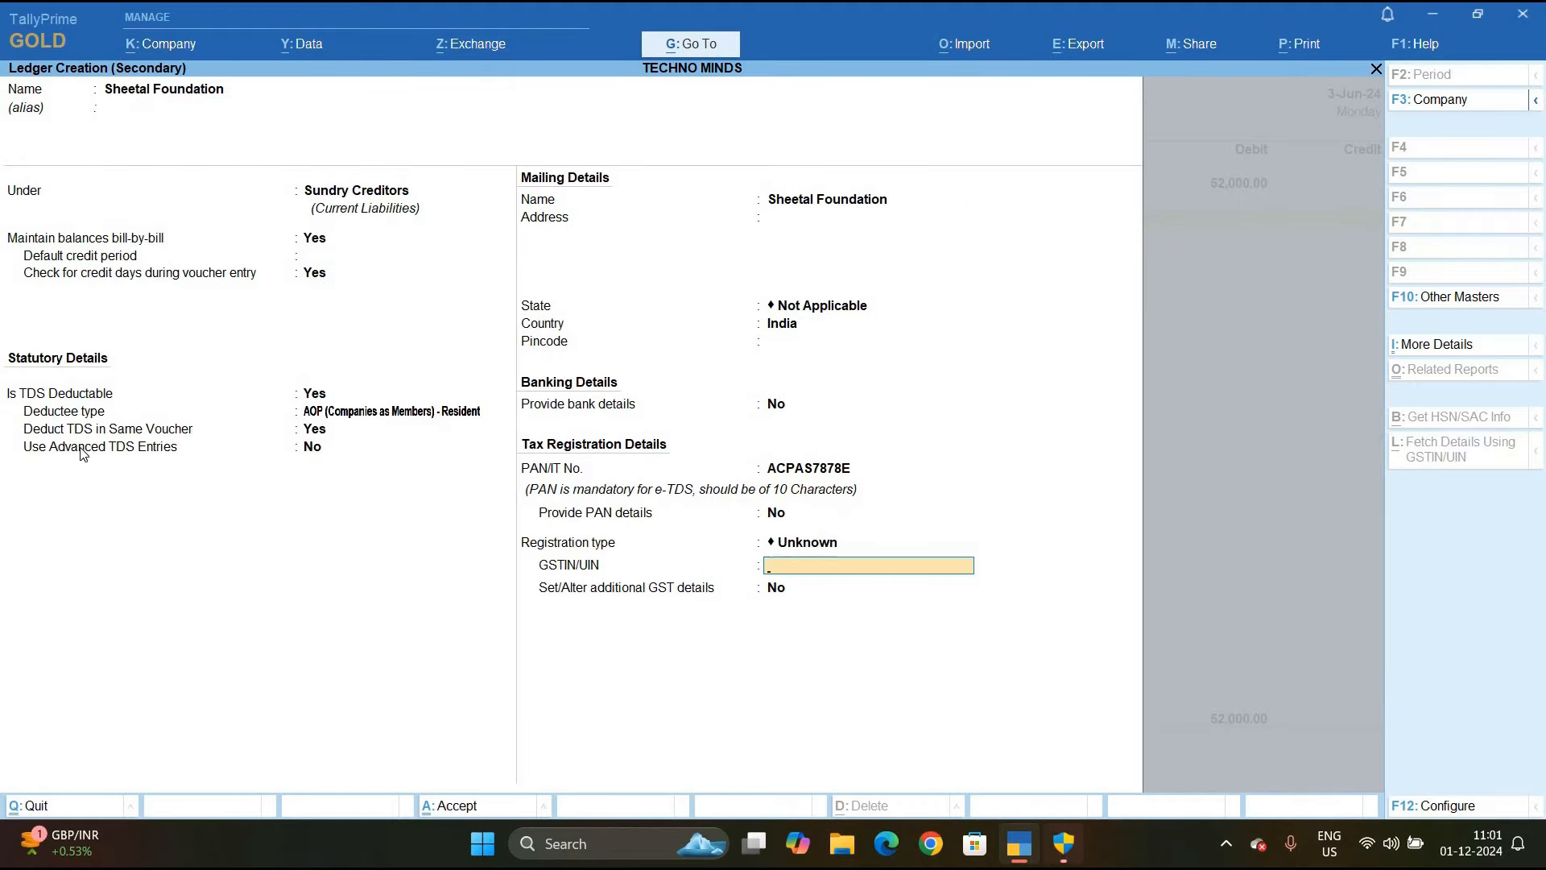
Set deductee type AOP Resident and deduct TDS in the same voucher for Payment to Commission
click(321, 451)
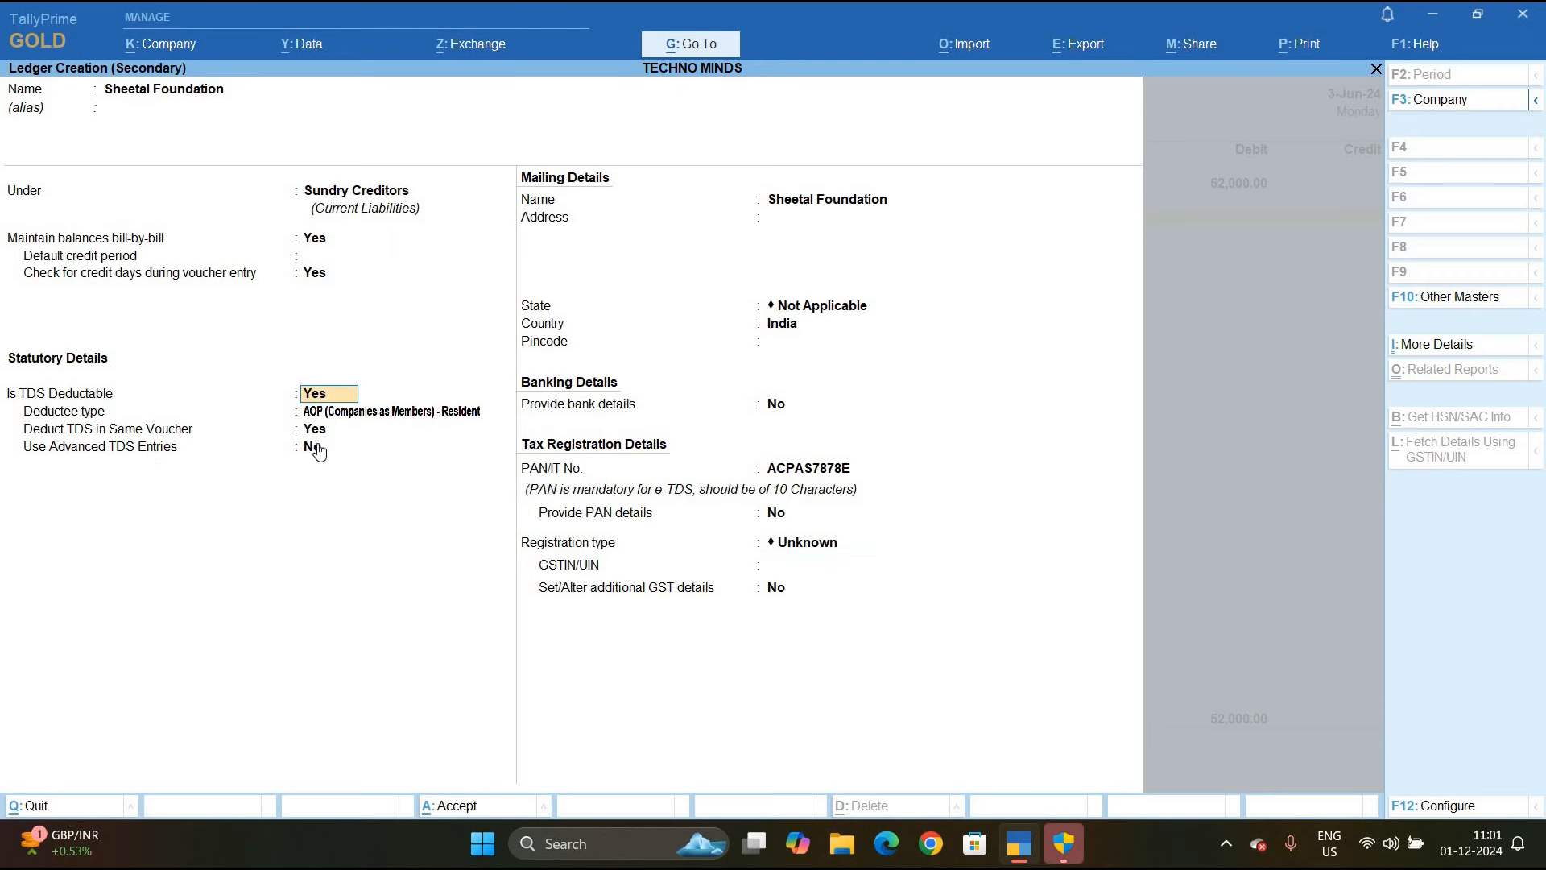
key(Return)
key(Down)
key(Down)
key(Up)
key(Up)
key(Return)
key(Return)
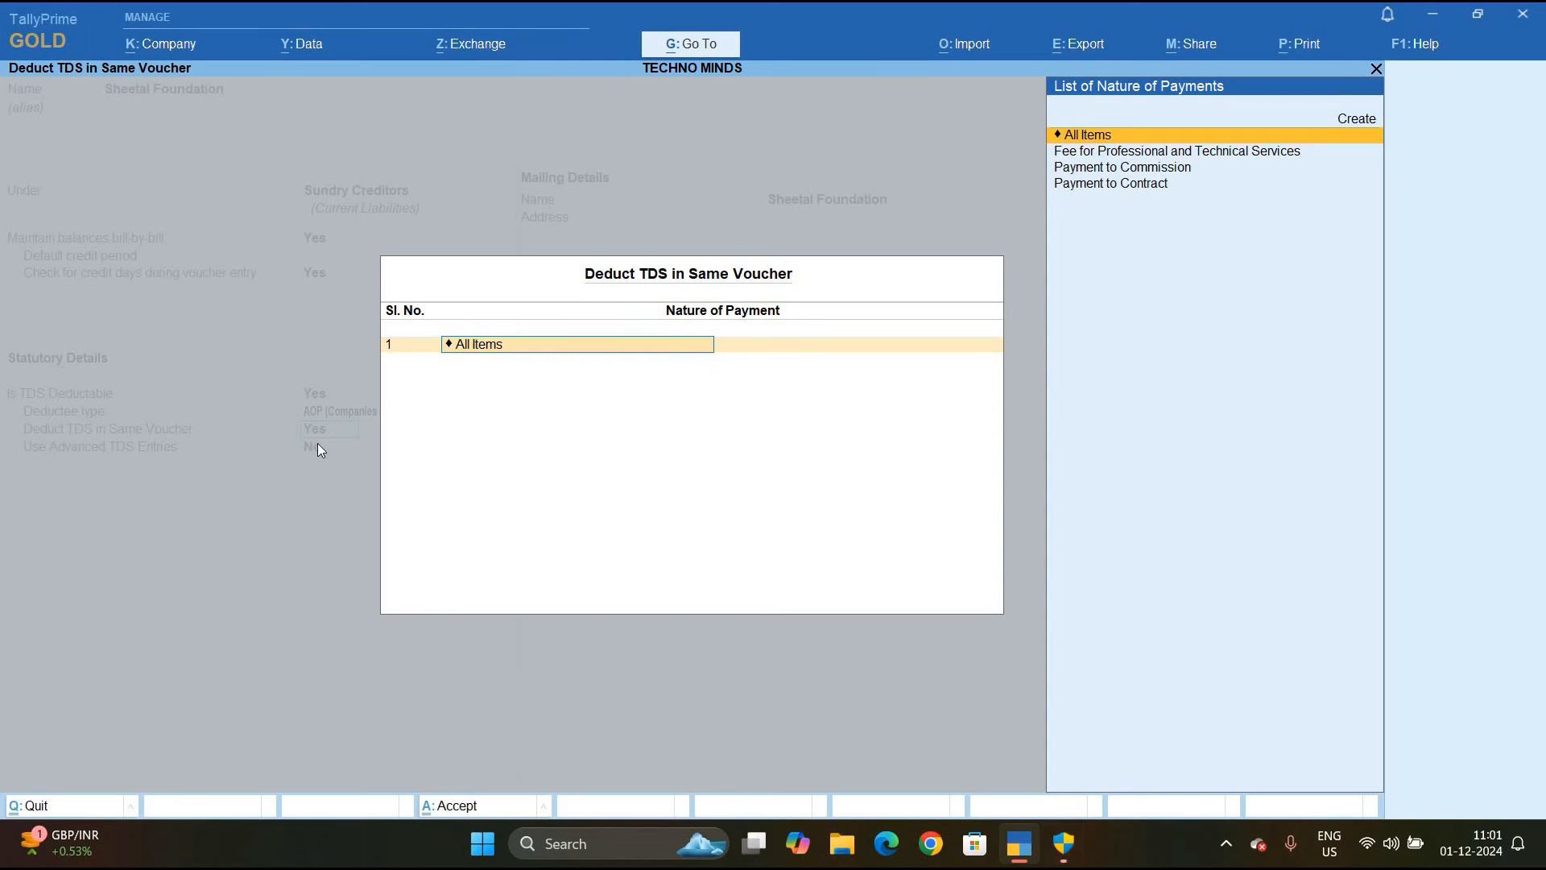
key(Down)
key(Down)
key(Down)
key(Up)
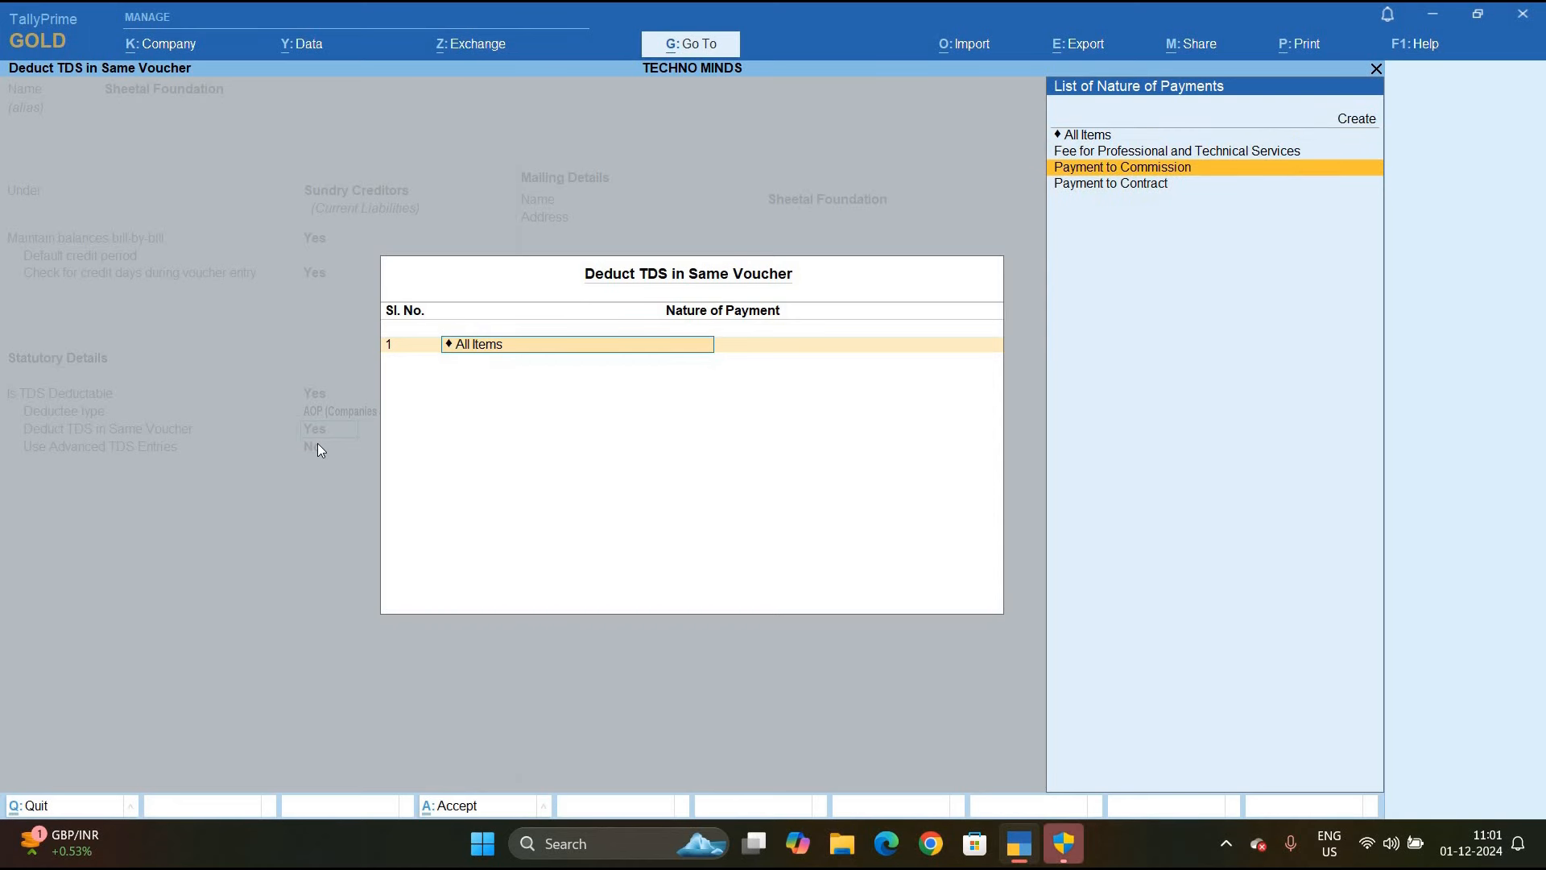
key(Return)
Enable Use Advanced TDS Entries and add a zero/lower deduction row for Payment to Commission
key(Return)
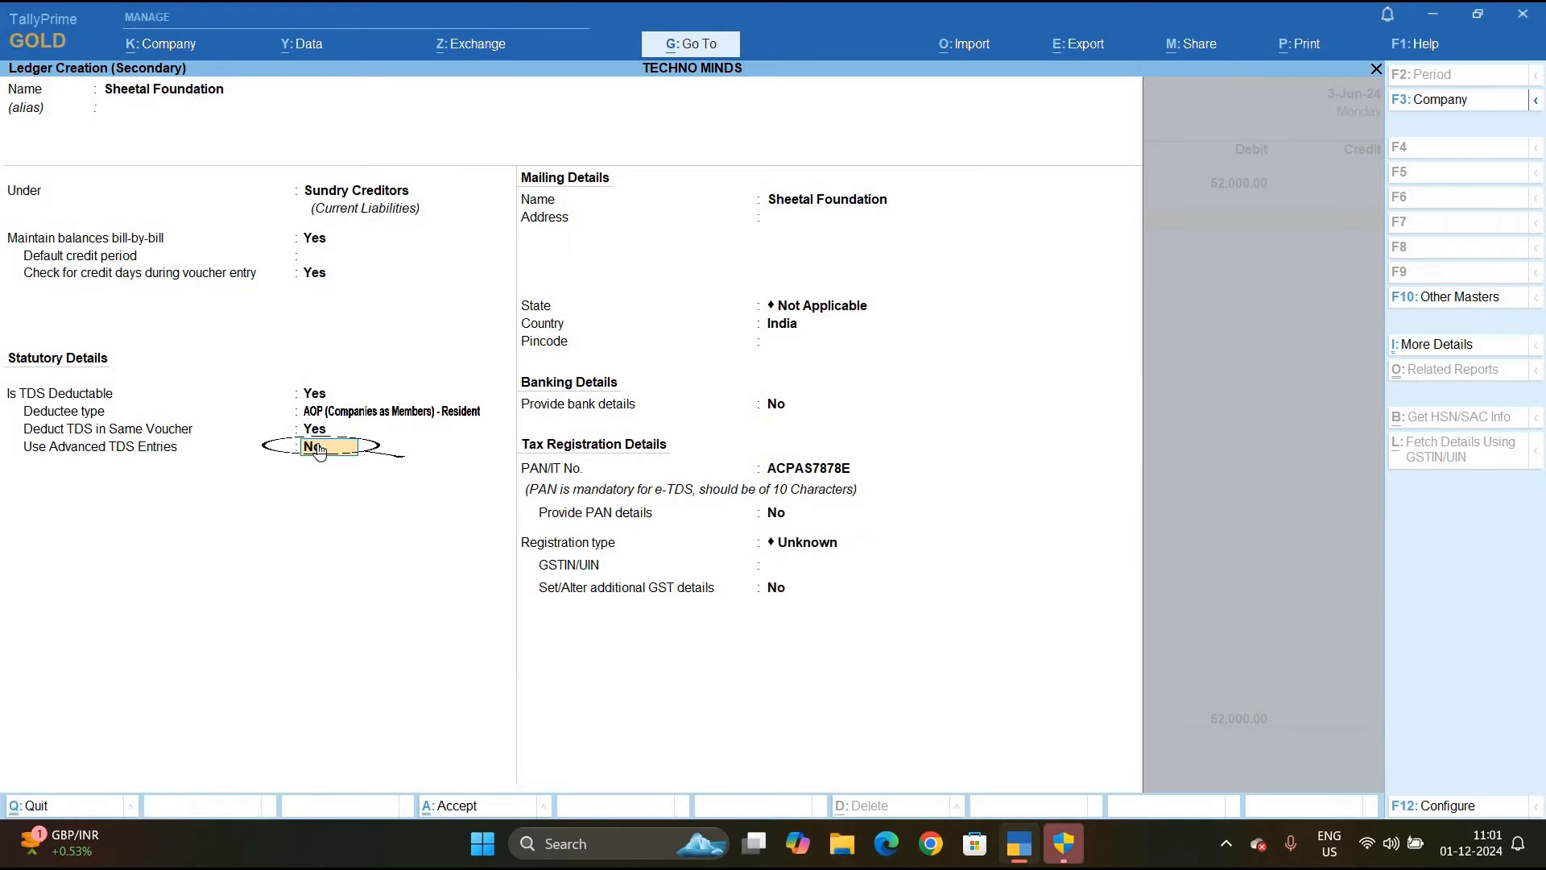
key(y)
key(Return)
key(Return)
key(Return)
text(y)
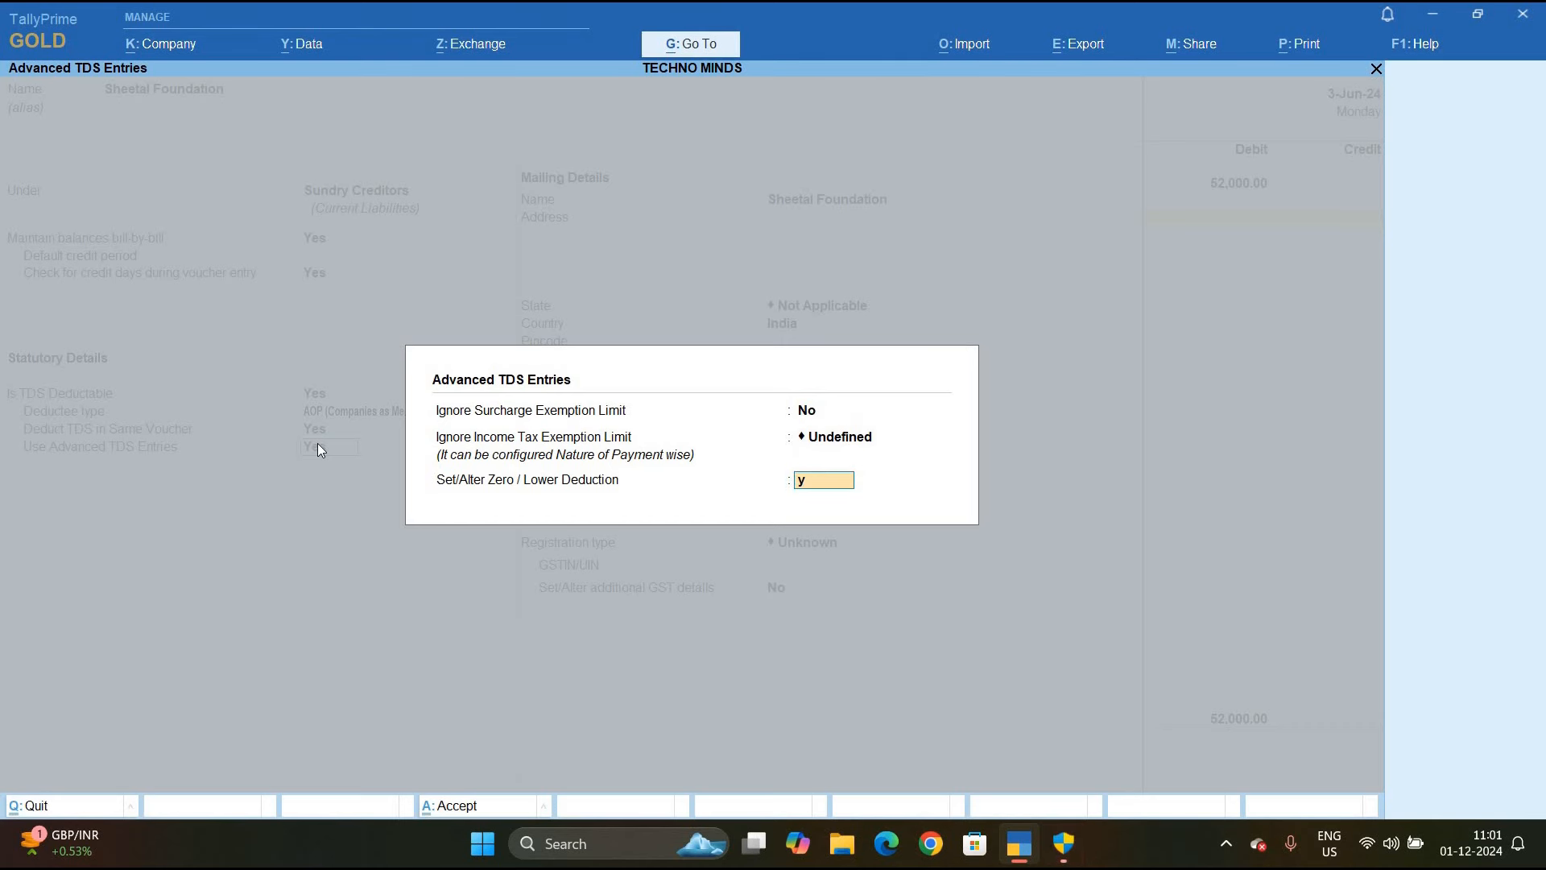
key(Return)
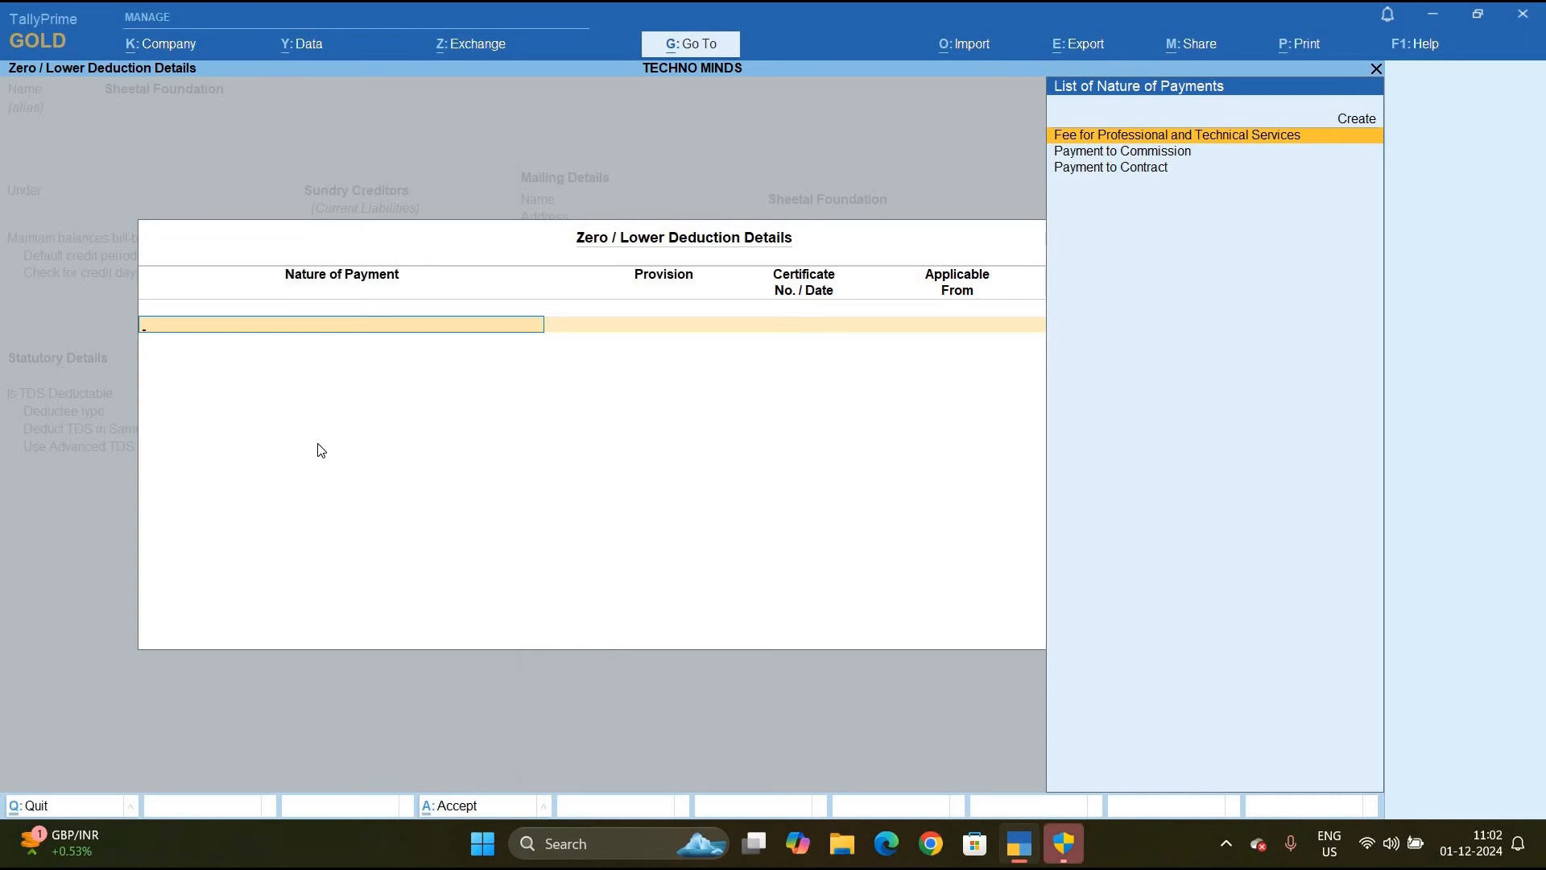
key(Down)
key(Return)
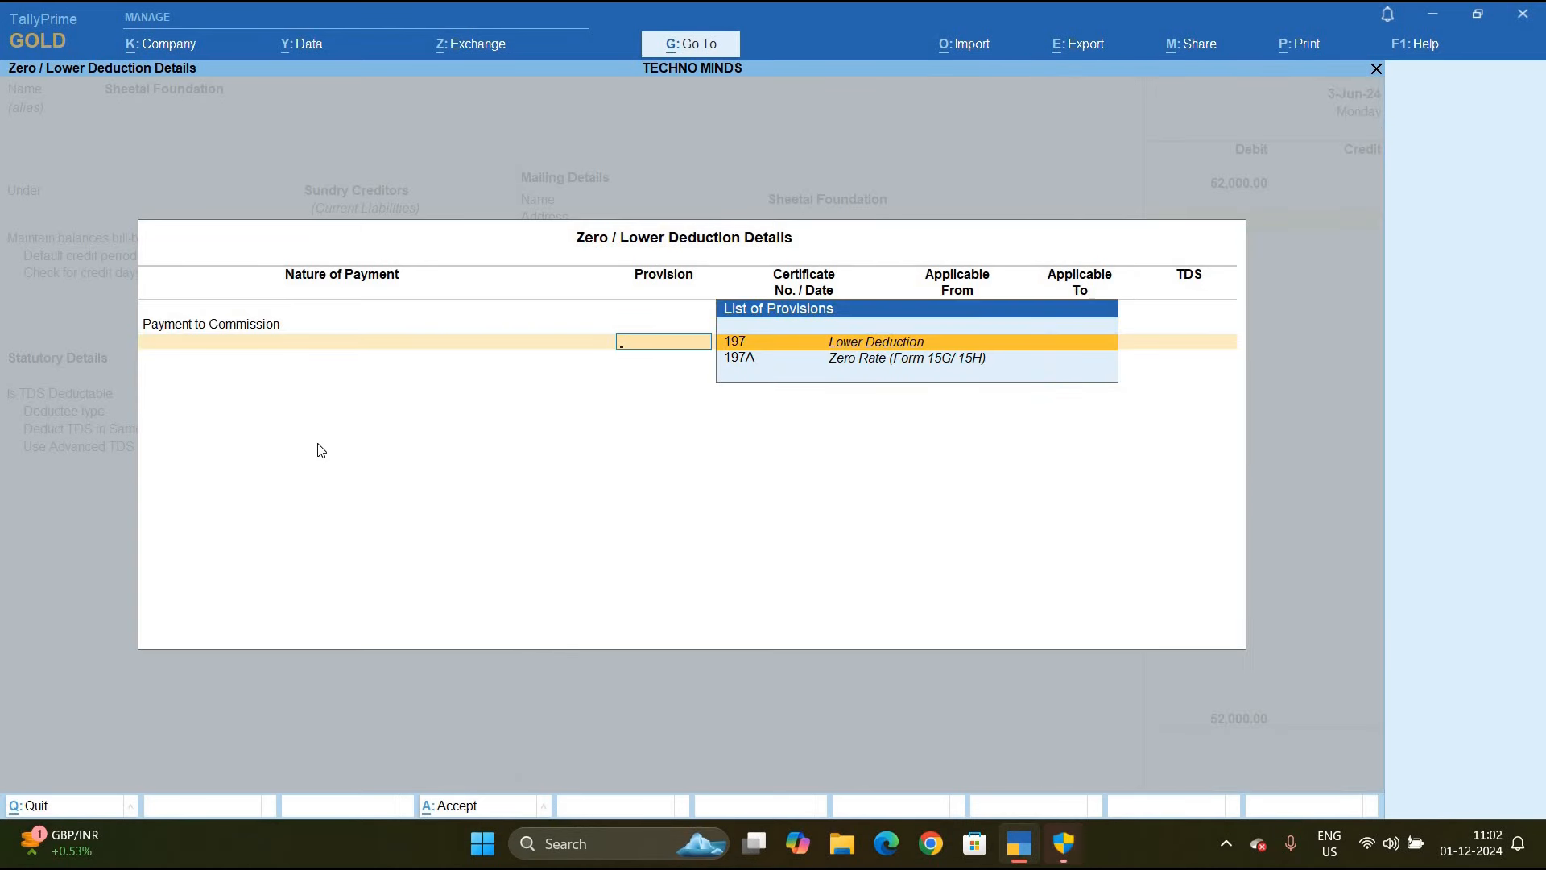
Record section 197 lower deduction, certificate Le/001, 1-4-2024 to 31-3-2025 at 2%, and save the ledger
key(Return)
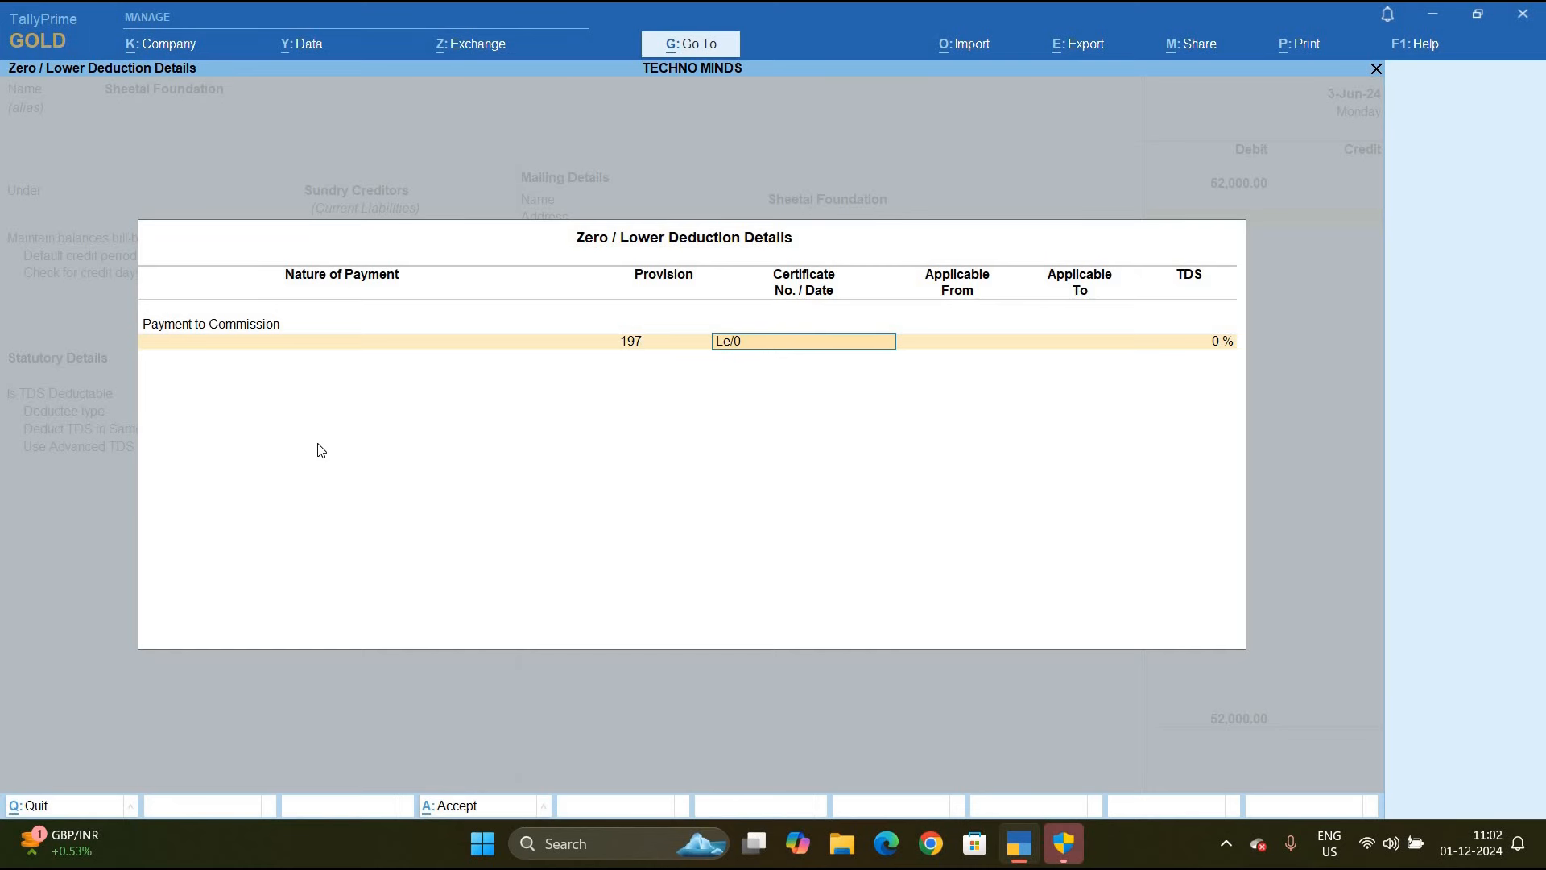
key(Return)
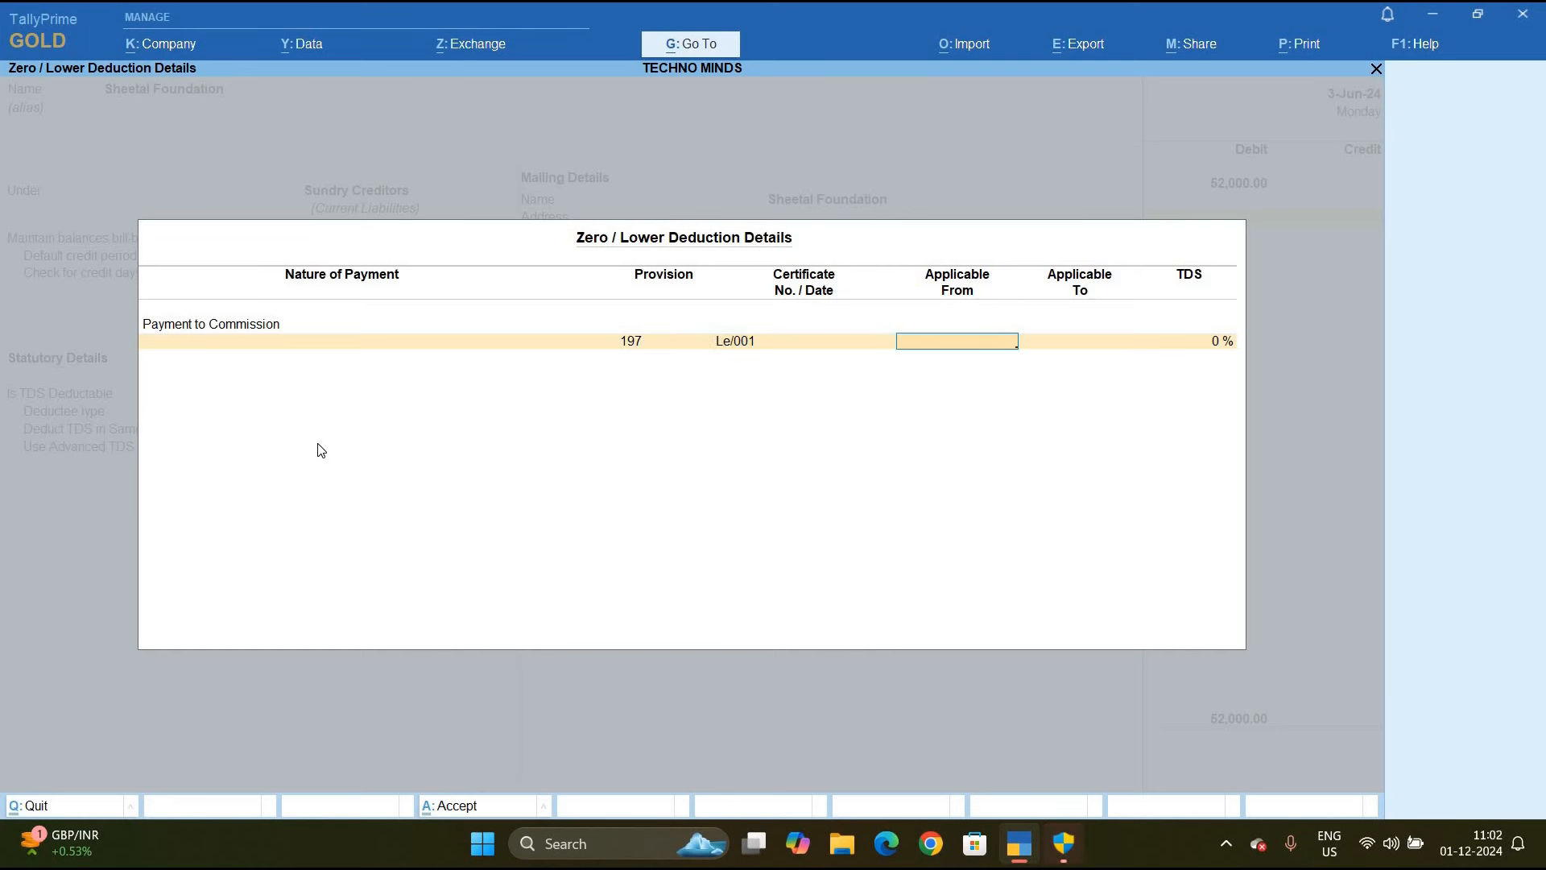
text(1.4)
key(Return)
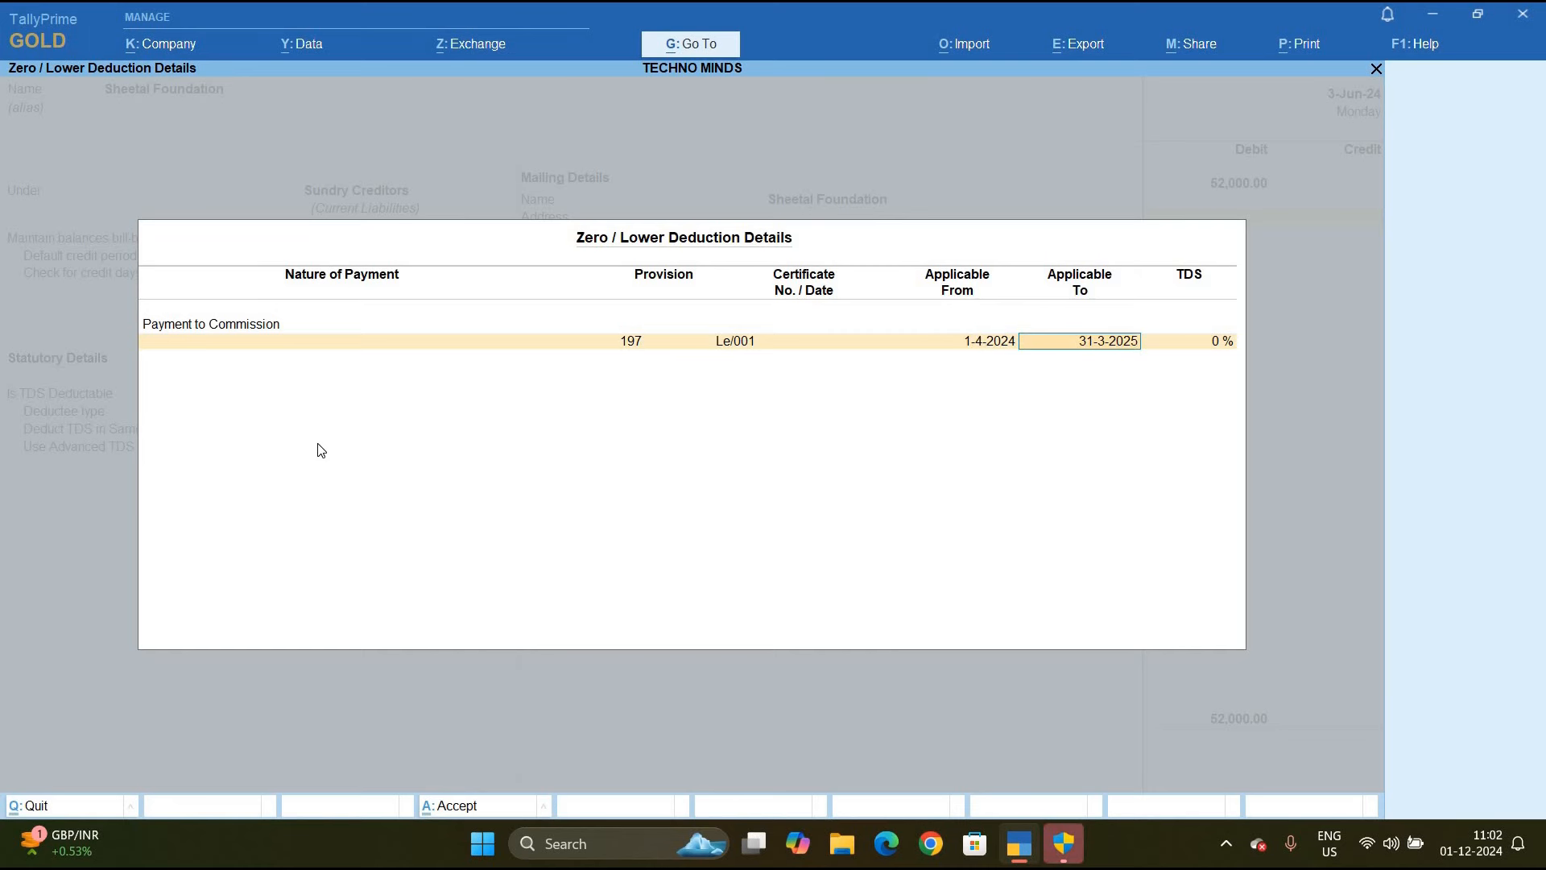
key(Return)
text(2)
key(Return)
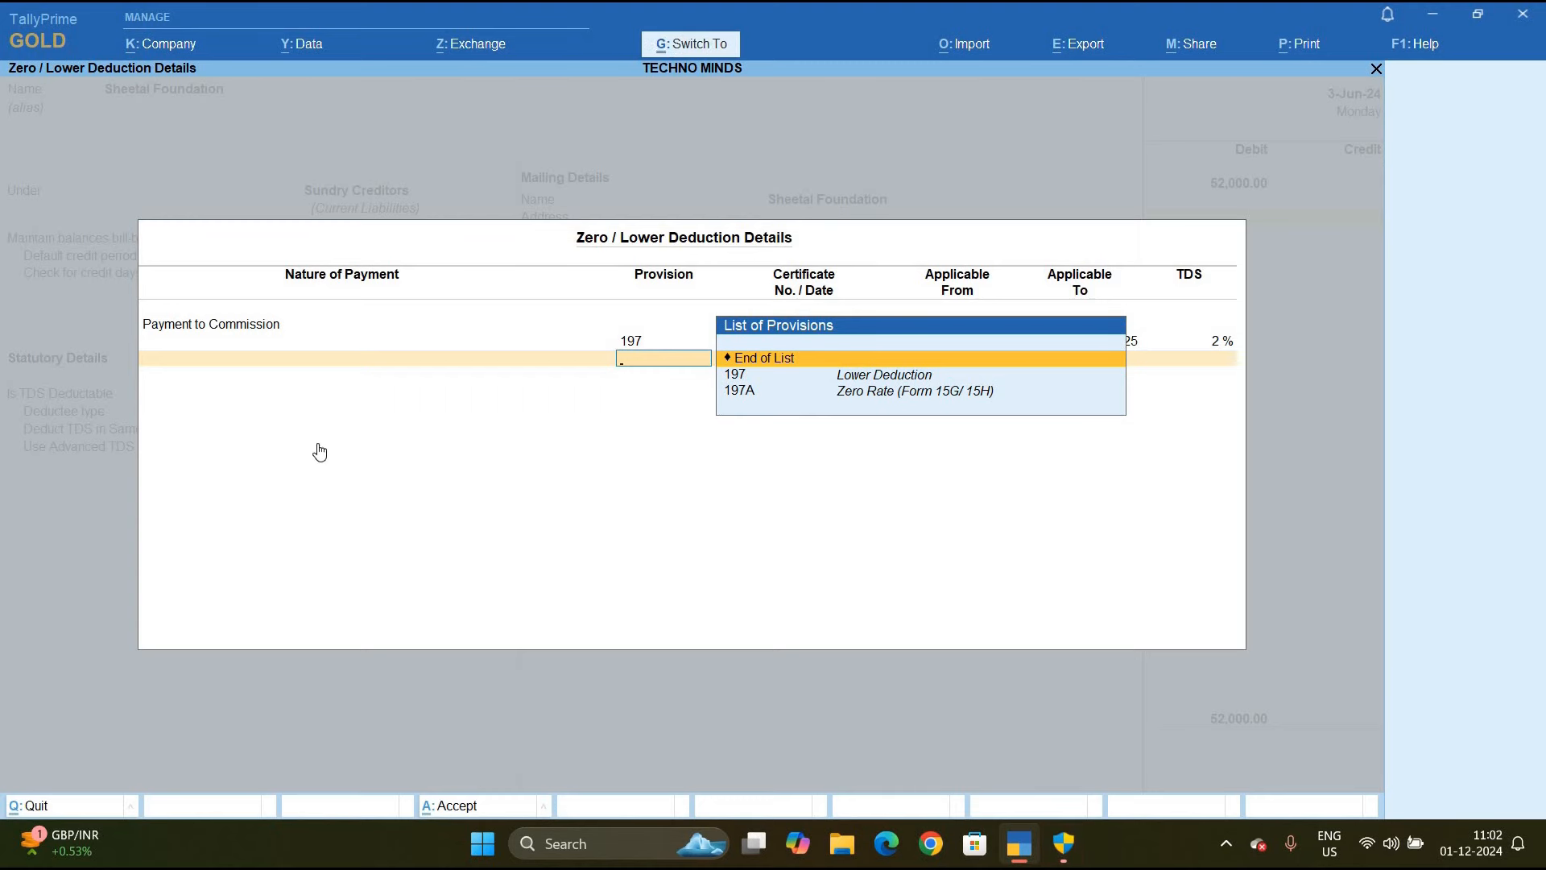
key(Return)
key(ctrl+a)
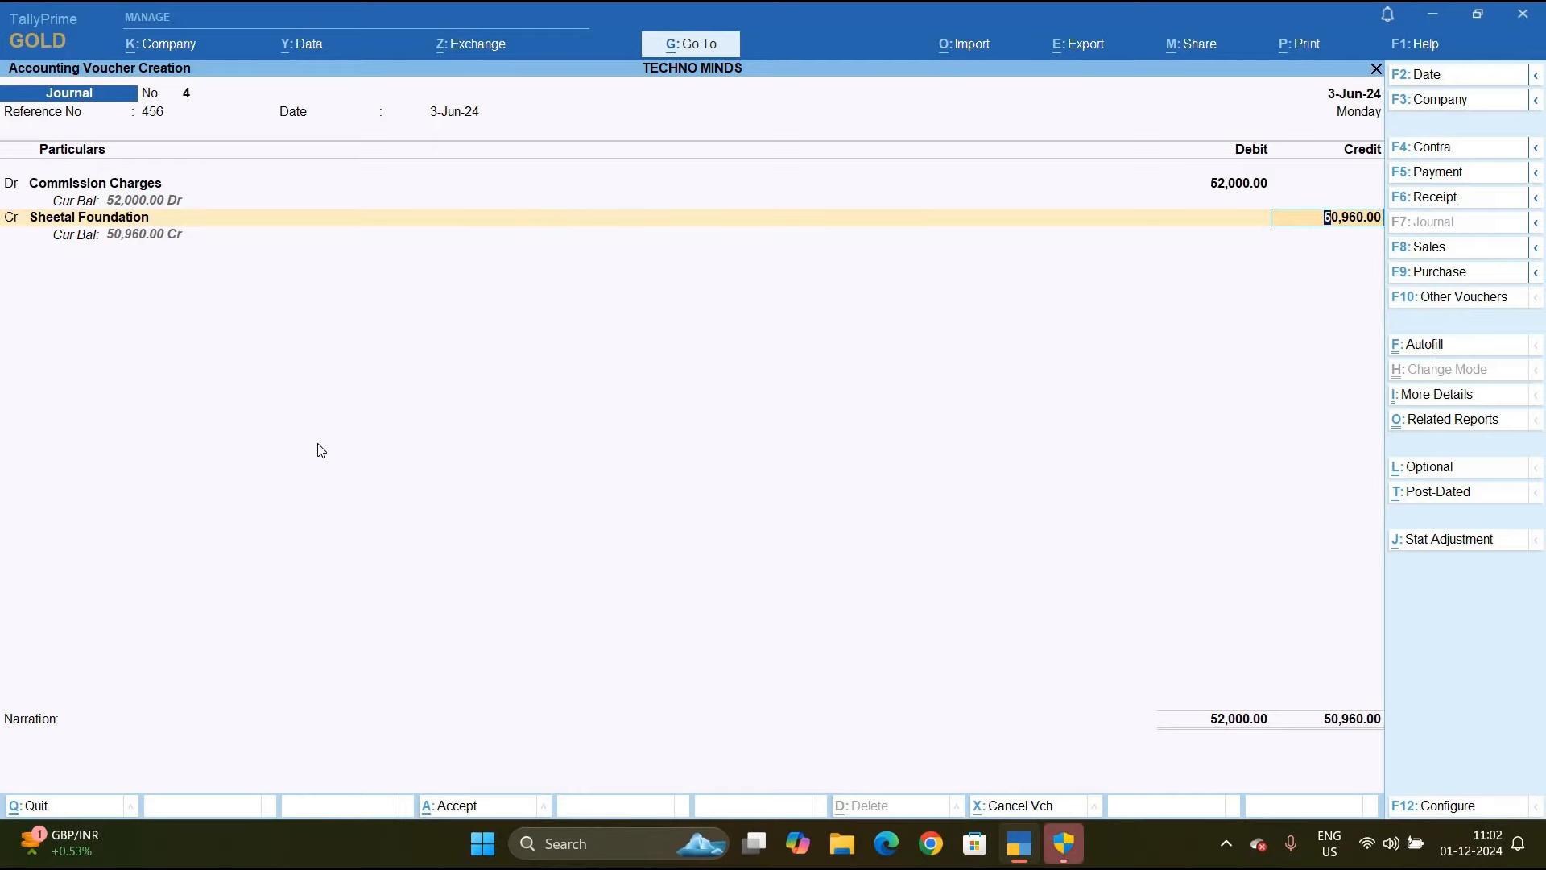
Split the 50,960.00 credit into New Ref 456 bills of 52,000.00 Cr and 1,040.00 Dr
key(Return)
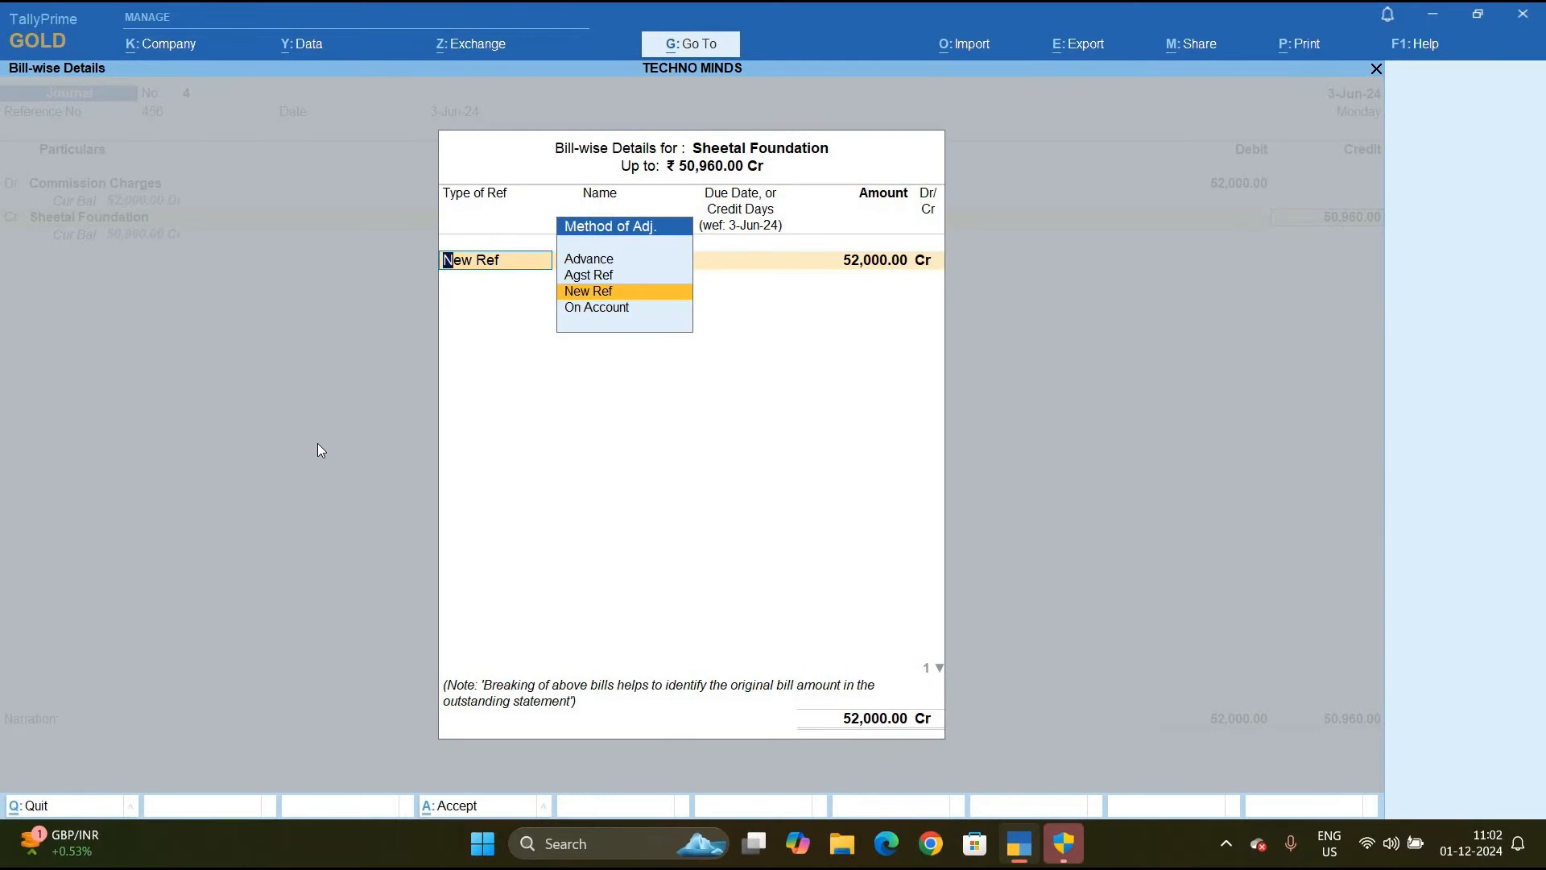
key(Return)
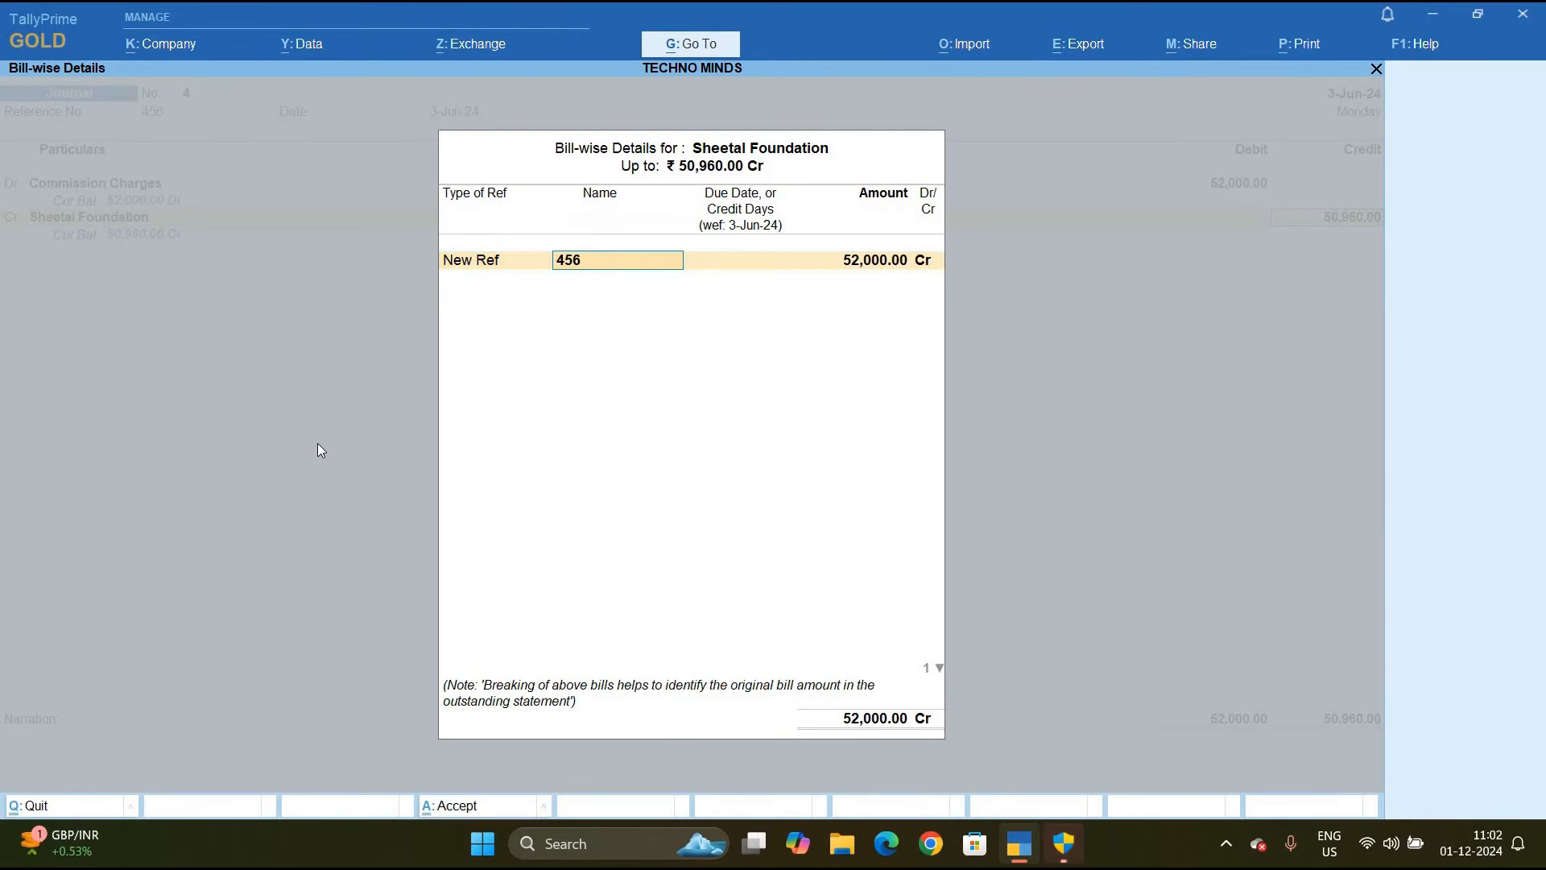
key(Return)
key(Return)
key(Return)
key(Return)
key(Return)
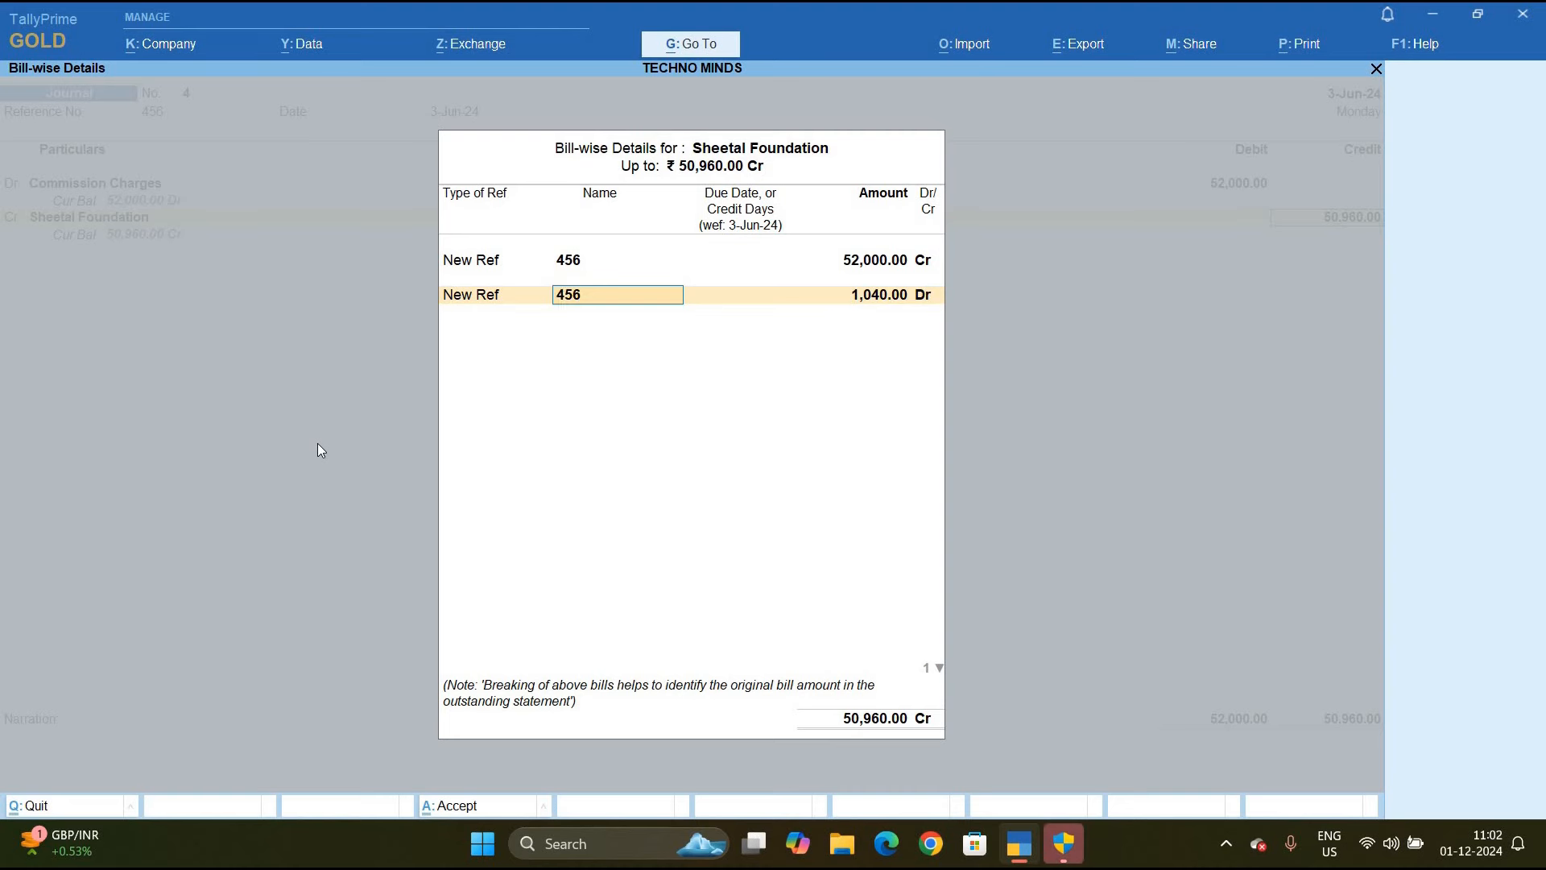
key(Return)
key(Return)
key(Return)
key(Return)
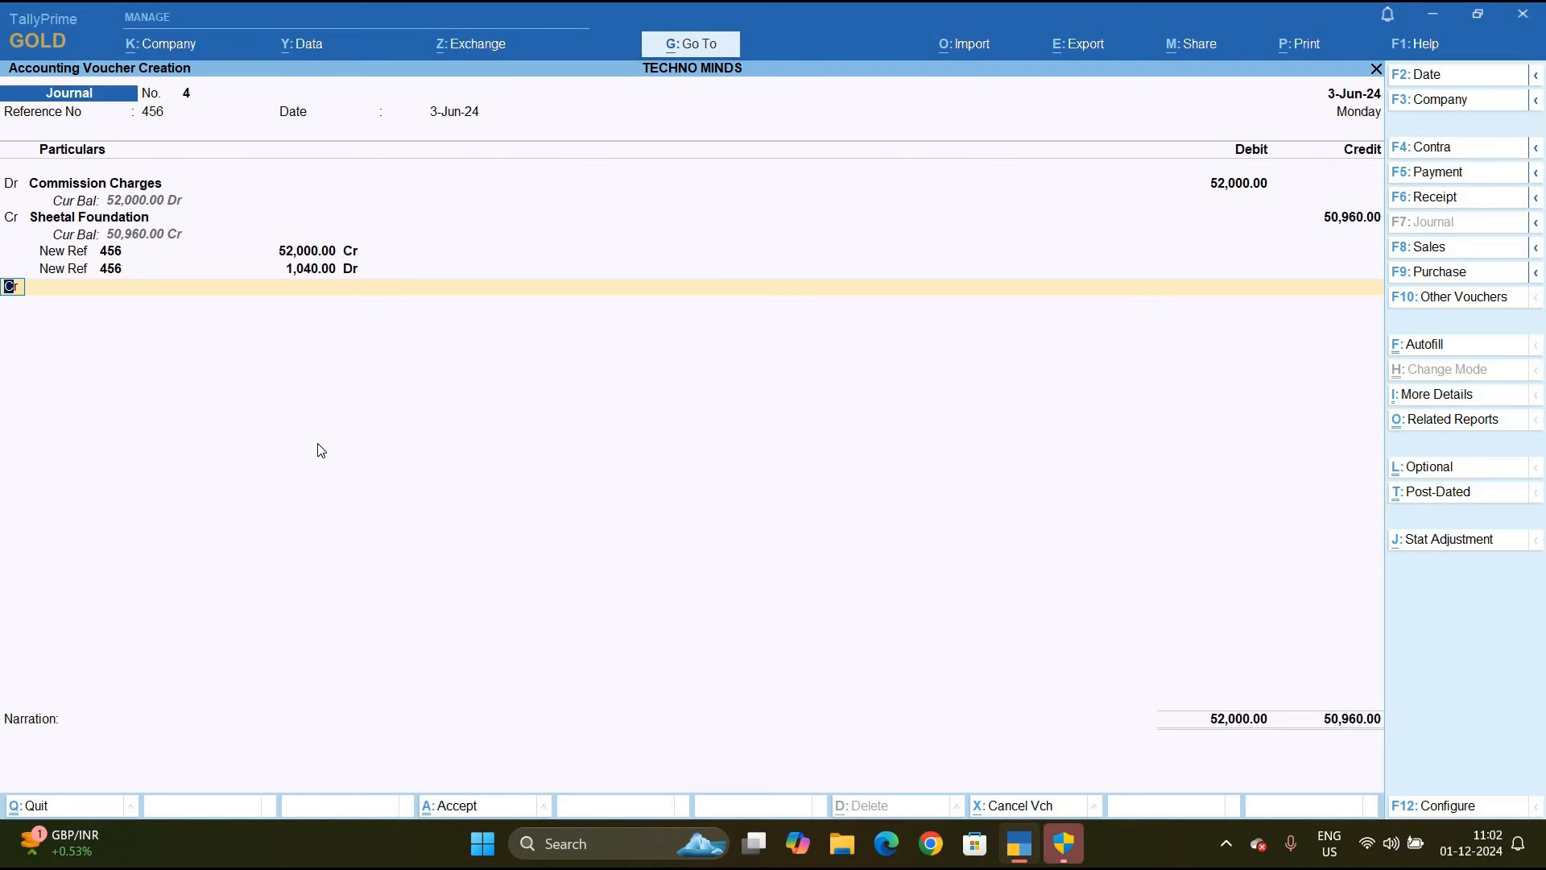
key(Return)
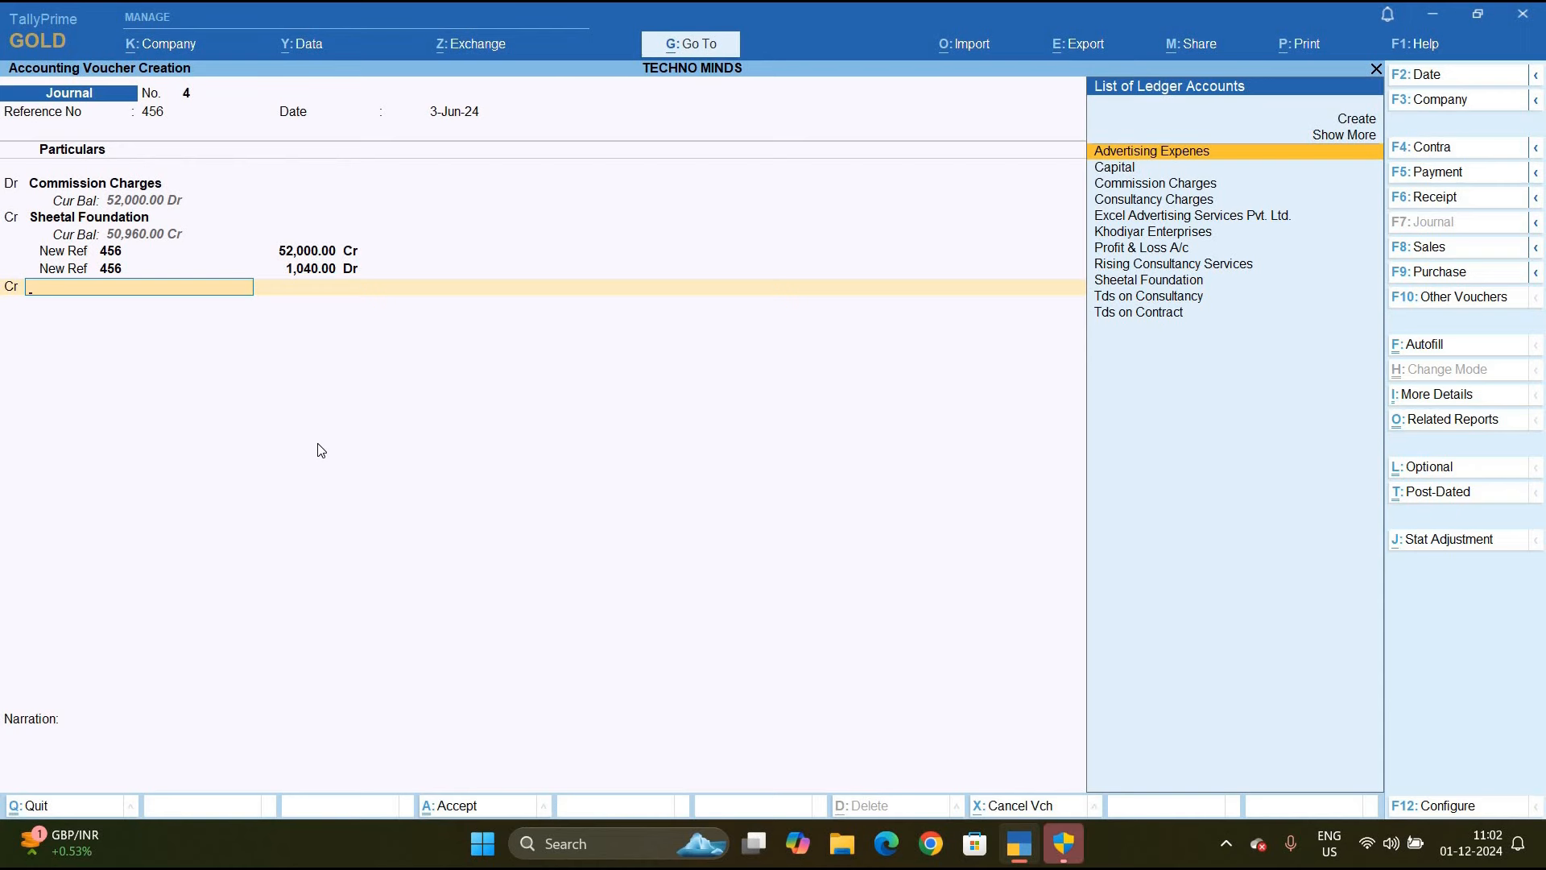
Credit 1,040 to new ledger Tds on Commission under Duties & Taxes, type TDS, Payment to Commission
key(alt+c)
text(Tds on Commission)
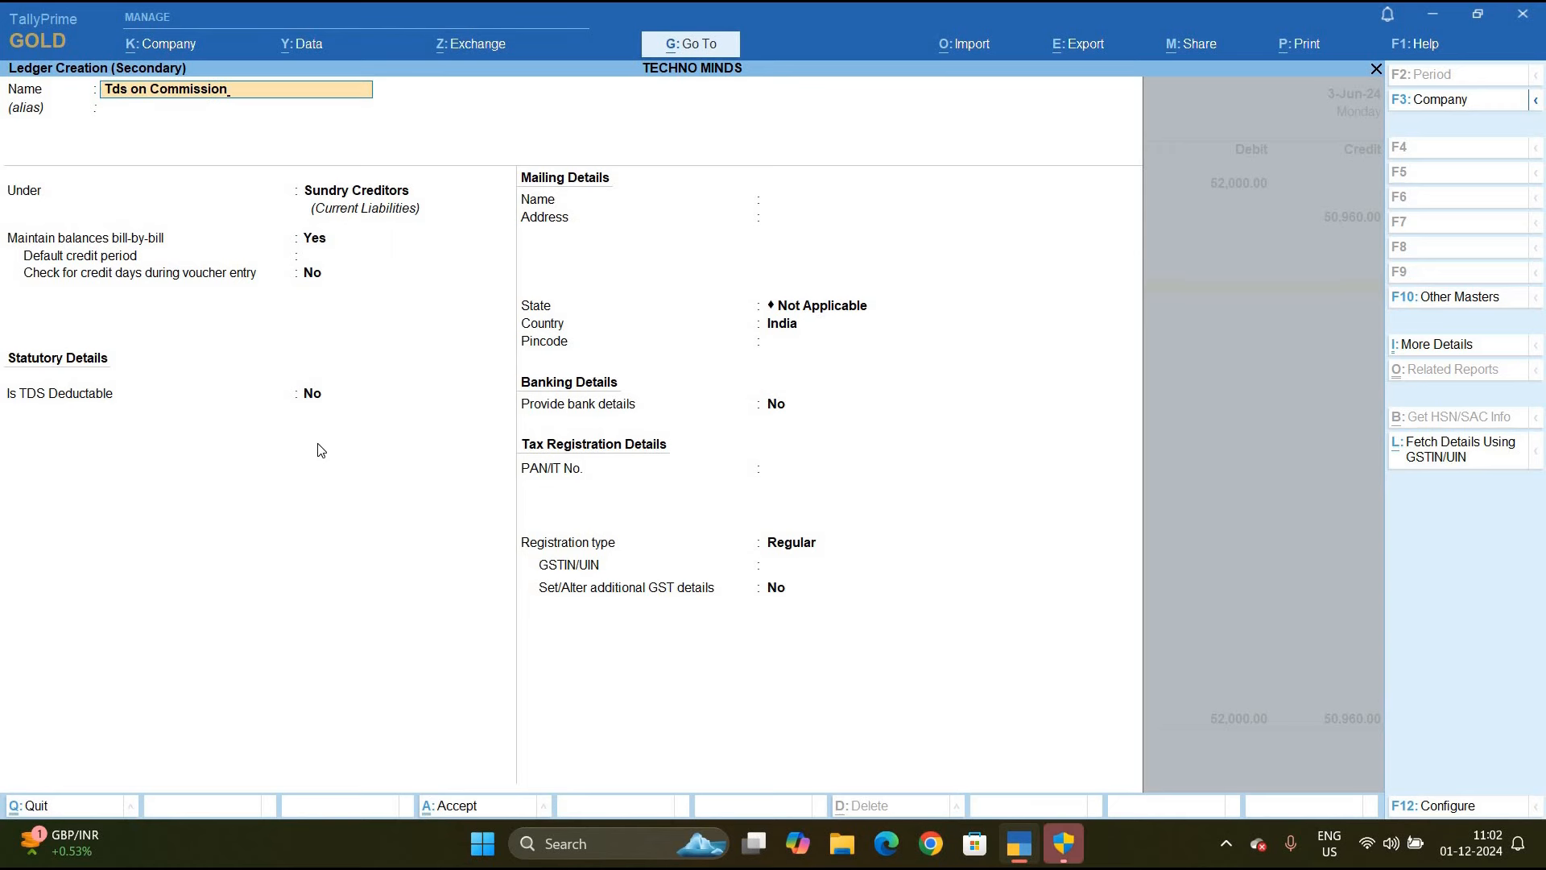
key(Return)
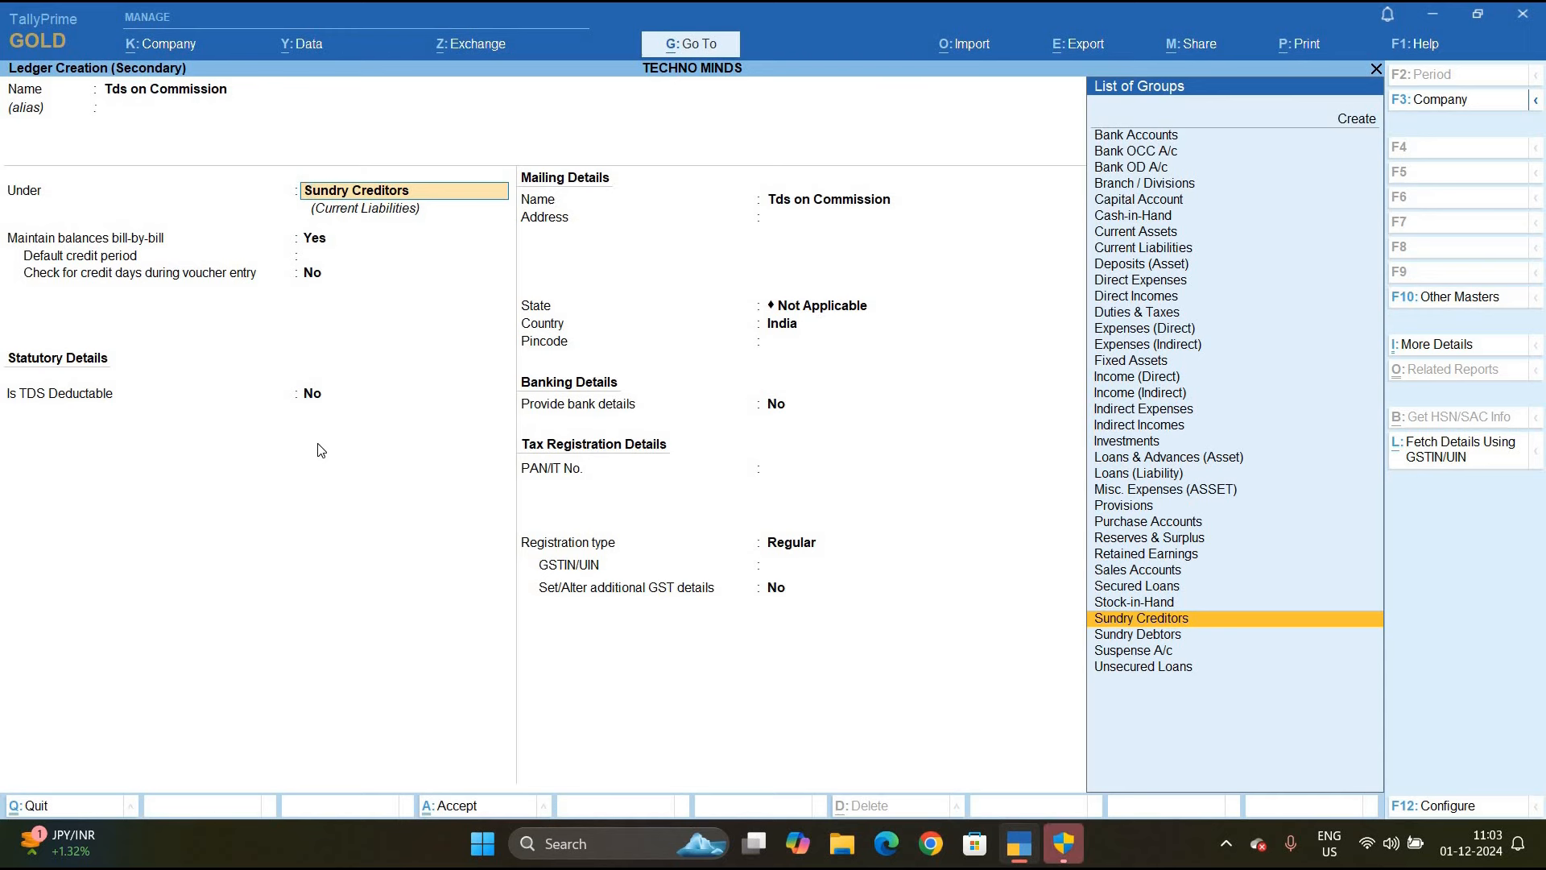
text(D)
key(Down)
key(Down)
key(Down)
key(Return)
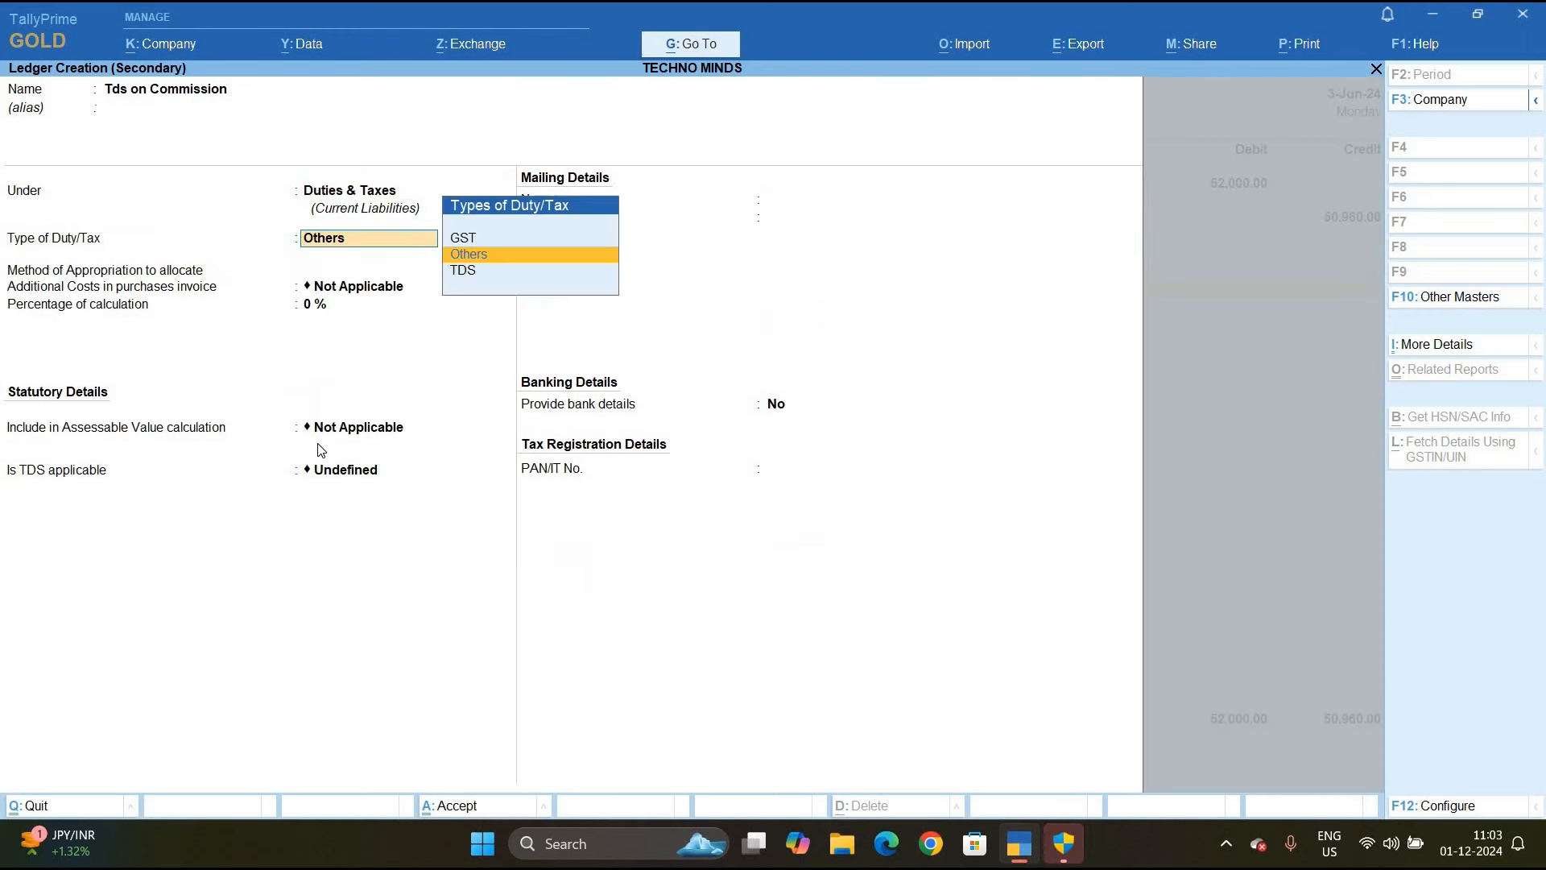
key(Down)
key(Return)
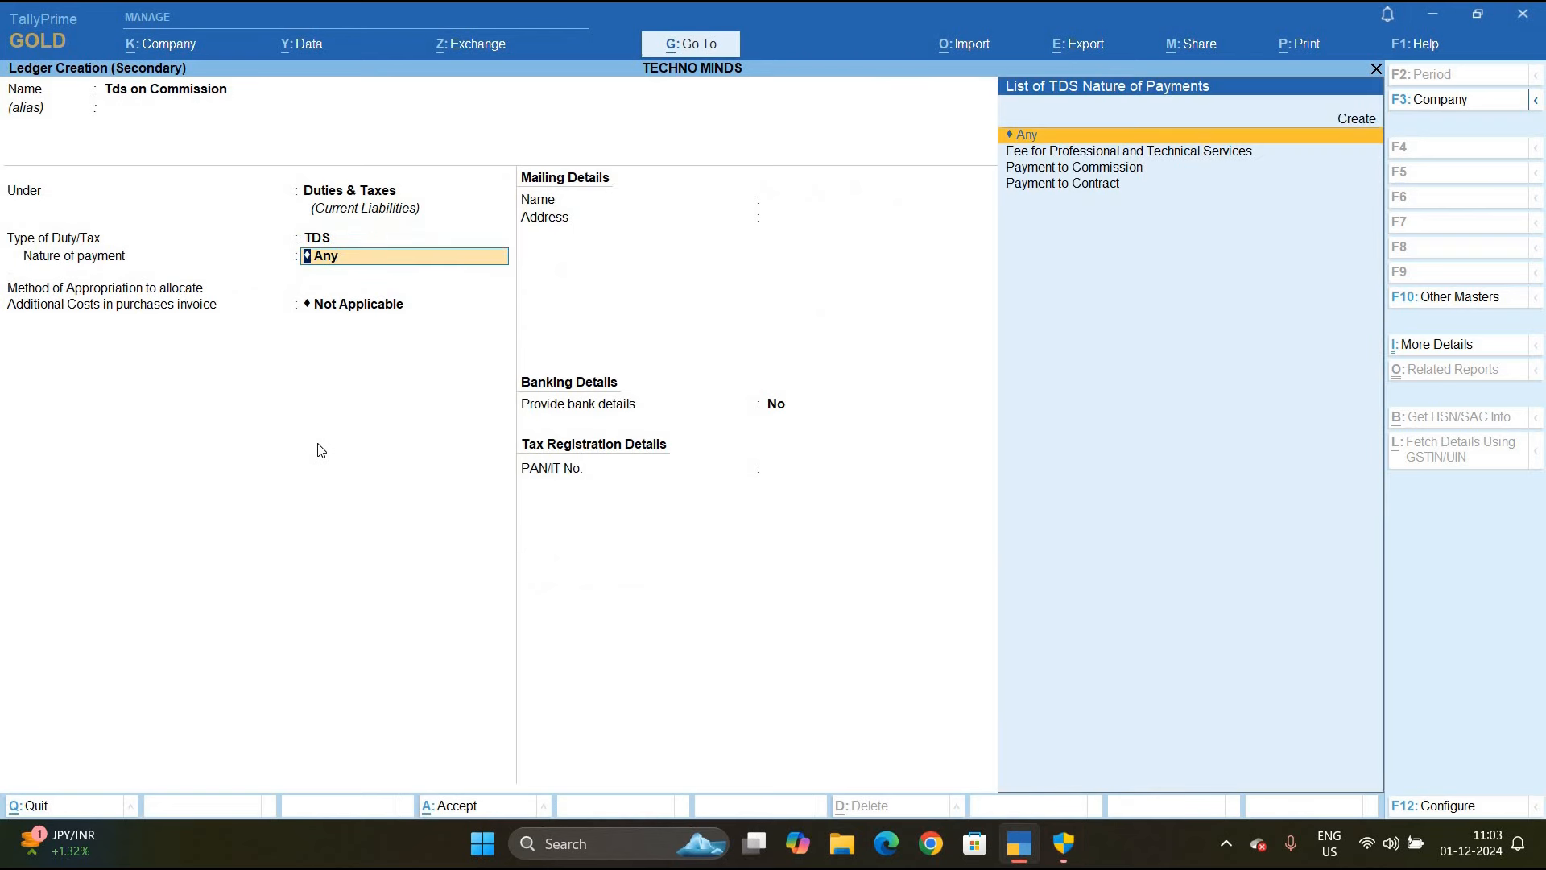
key(Down)
key(Down)
key(Return)
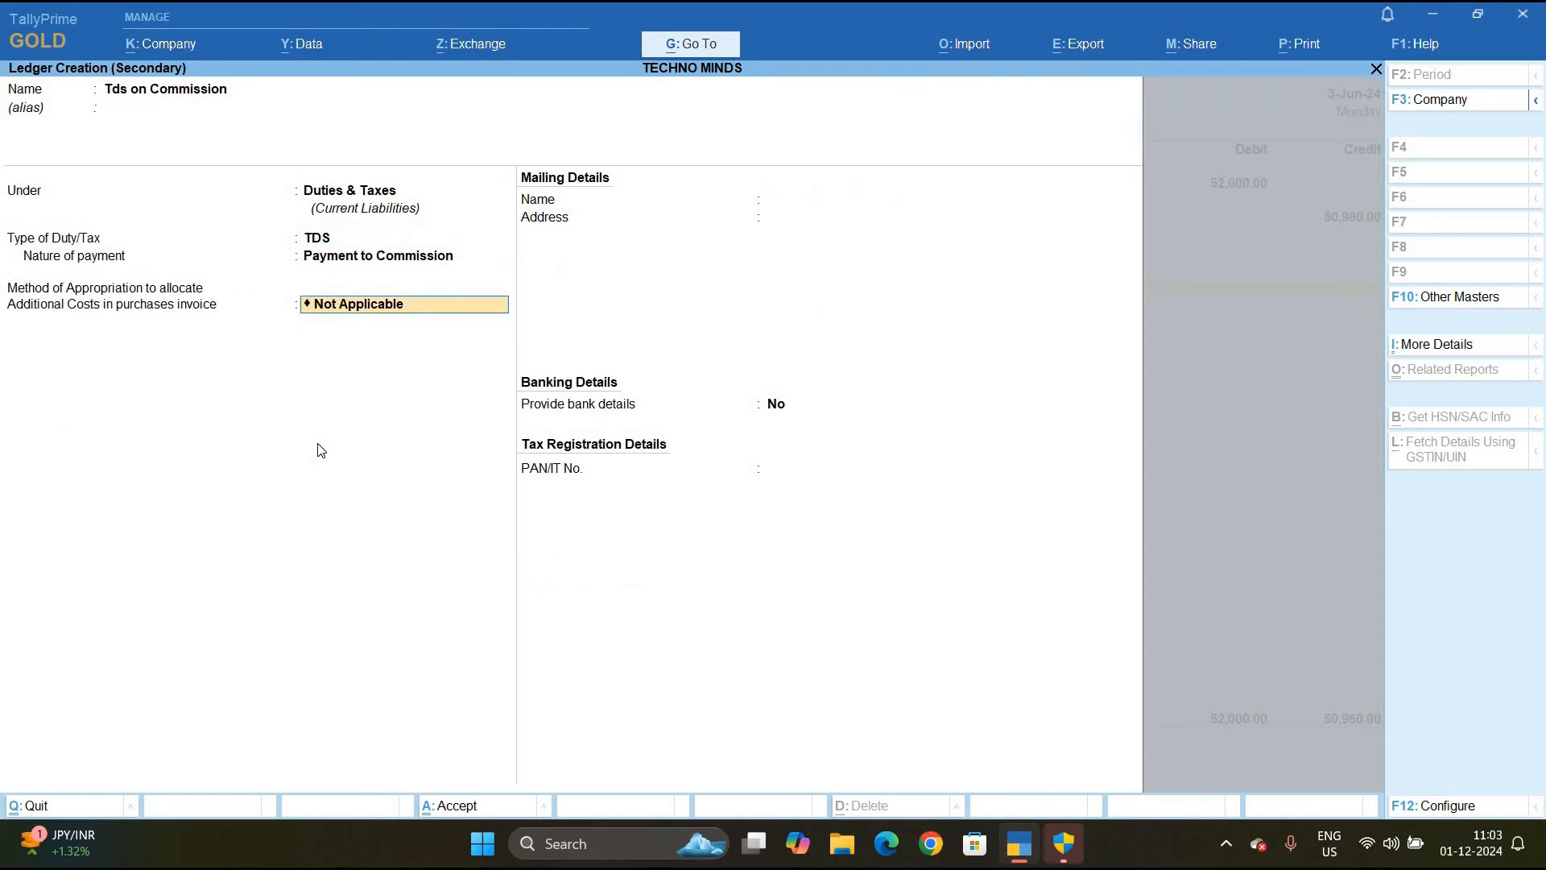
key(ctrl+a)
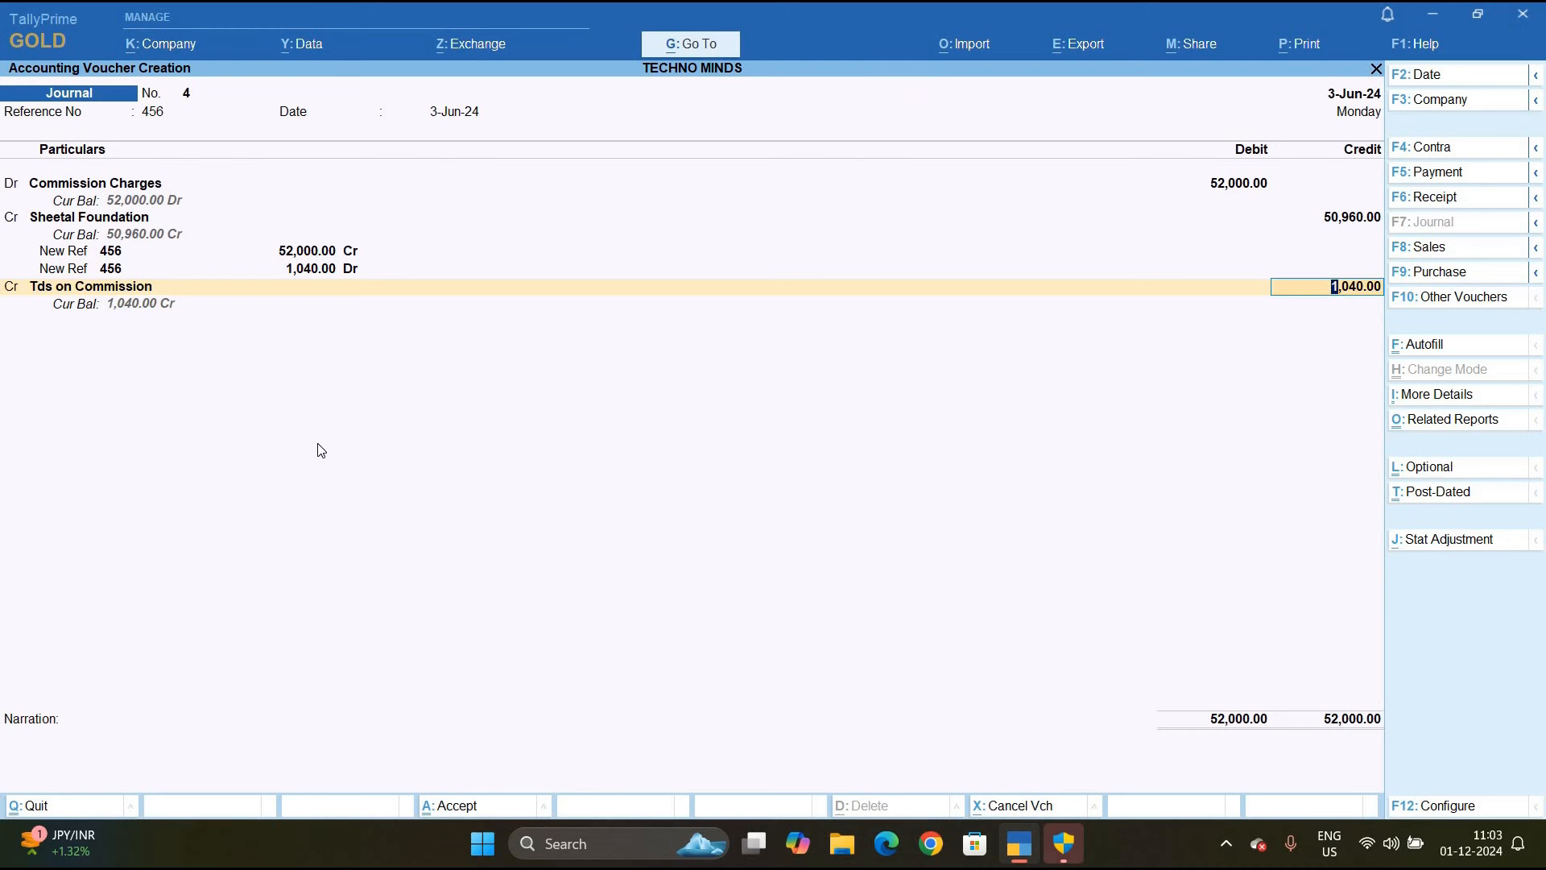
Save Journal No. 4, quit the blank voucher, and return to Gateway of Tally
key(ctrl)
key(ctrl+a)
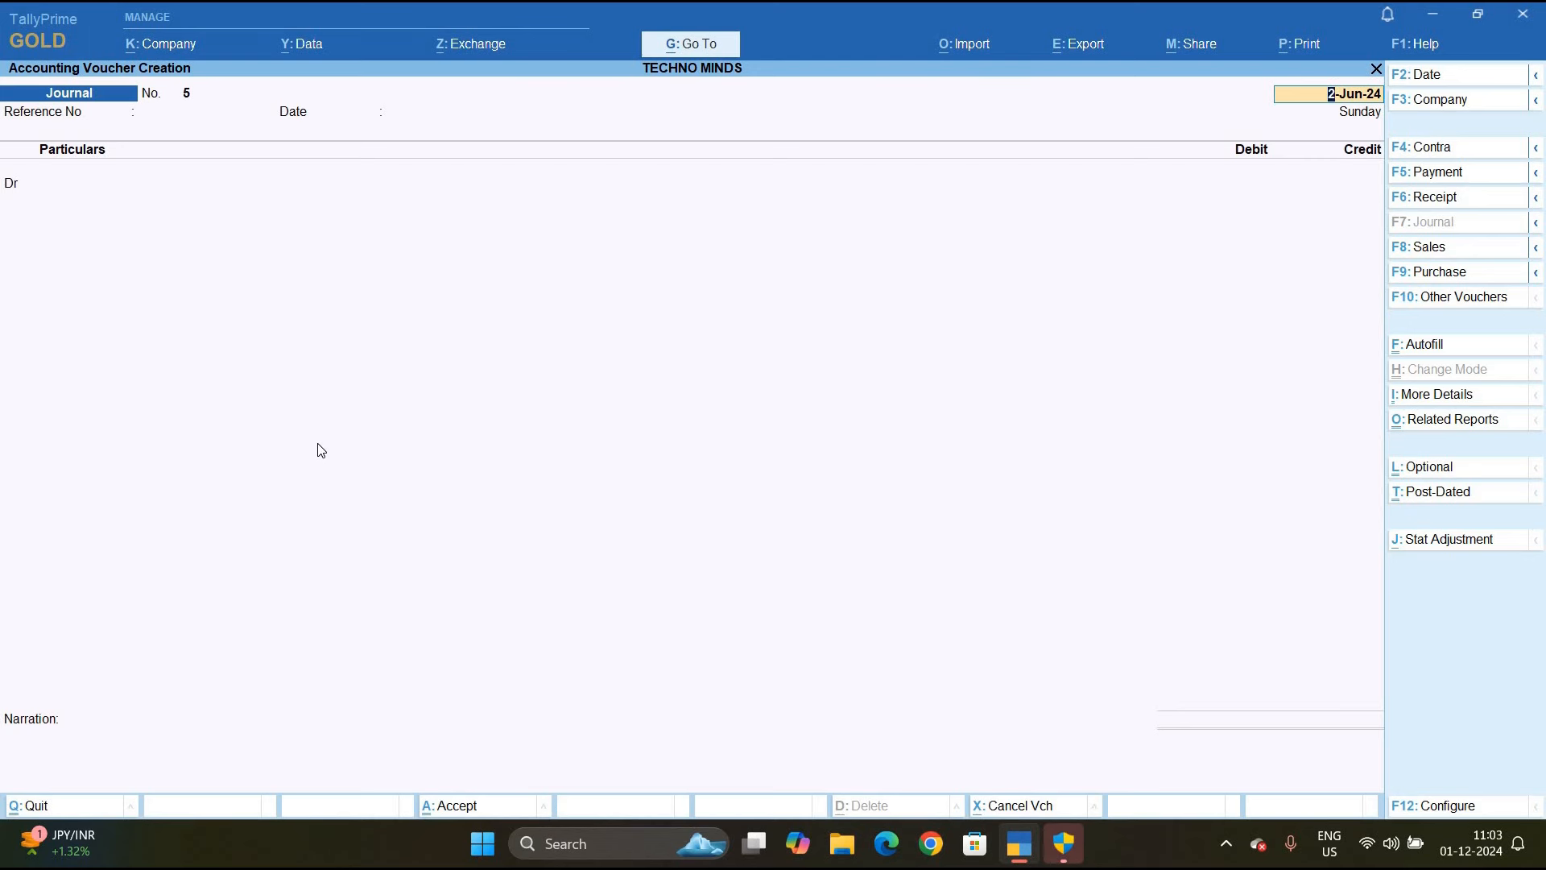
key(BackSpace)
key(Escape)
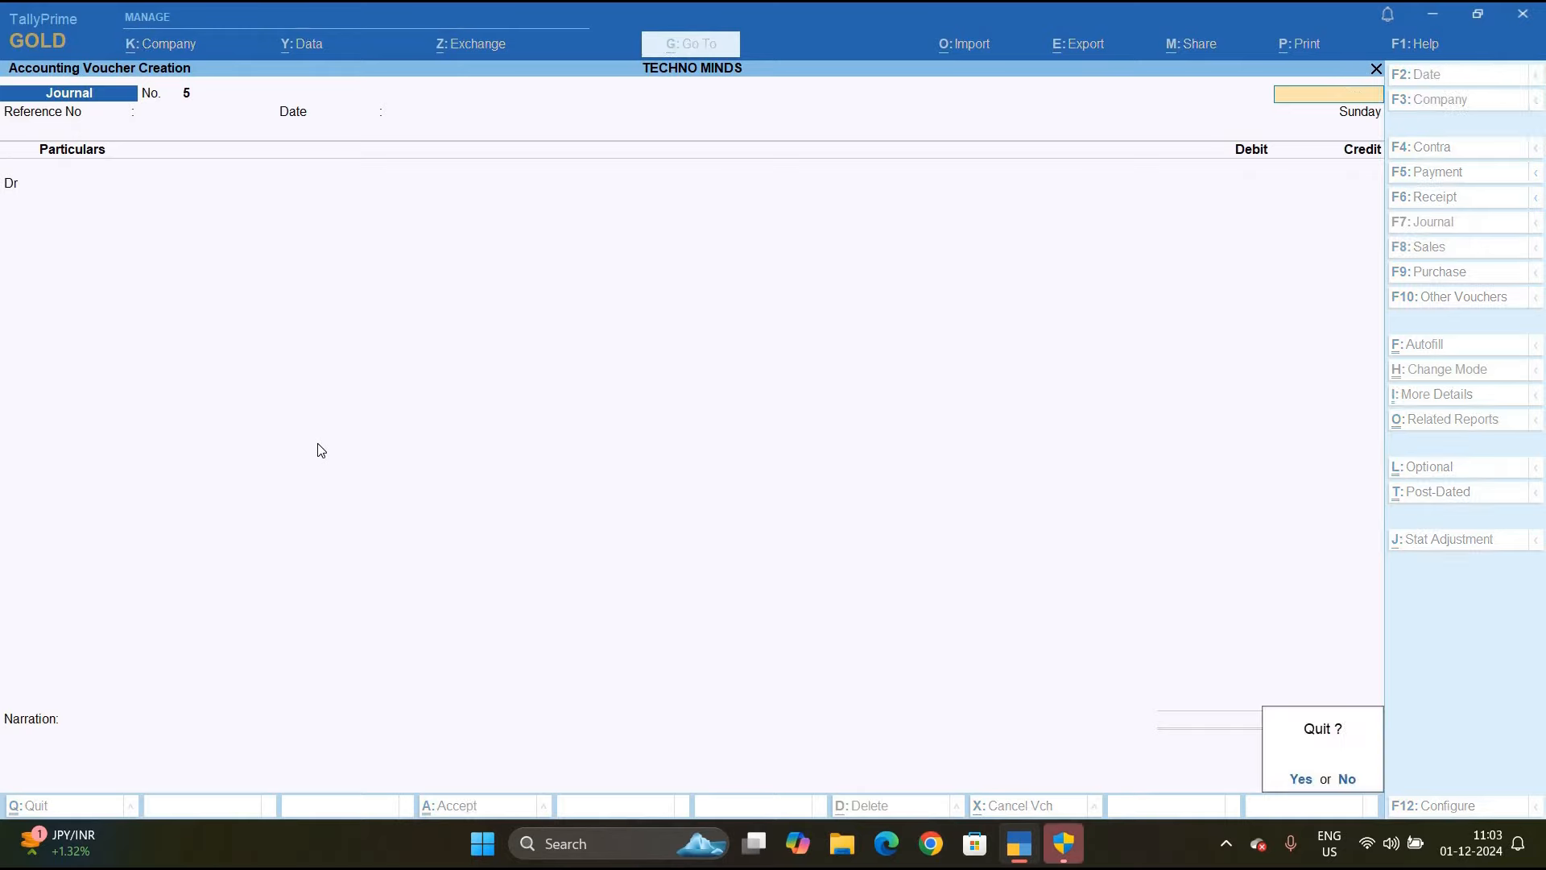
key(y)
key(Down)
key(Down)
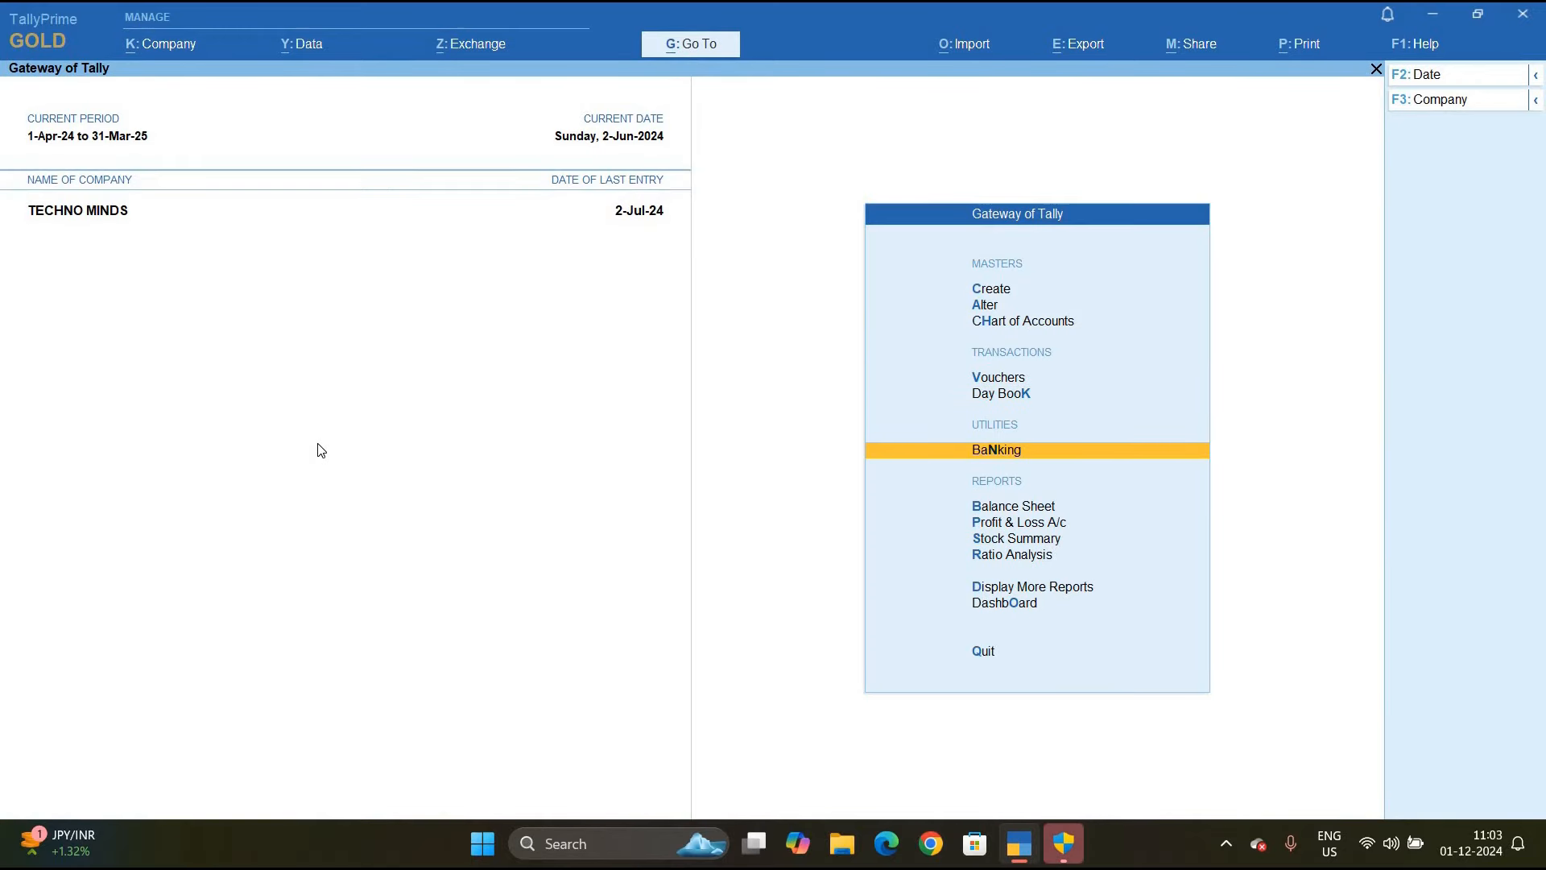
Open Form 26Q through More Reports > Statutory Reports > TDS Reports
key(Down)
key(Down)
key(Down)
key(Down)
key(Down)
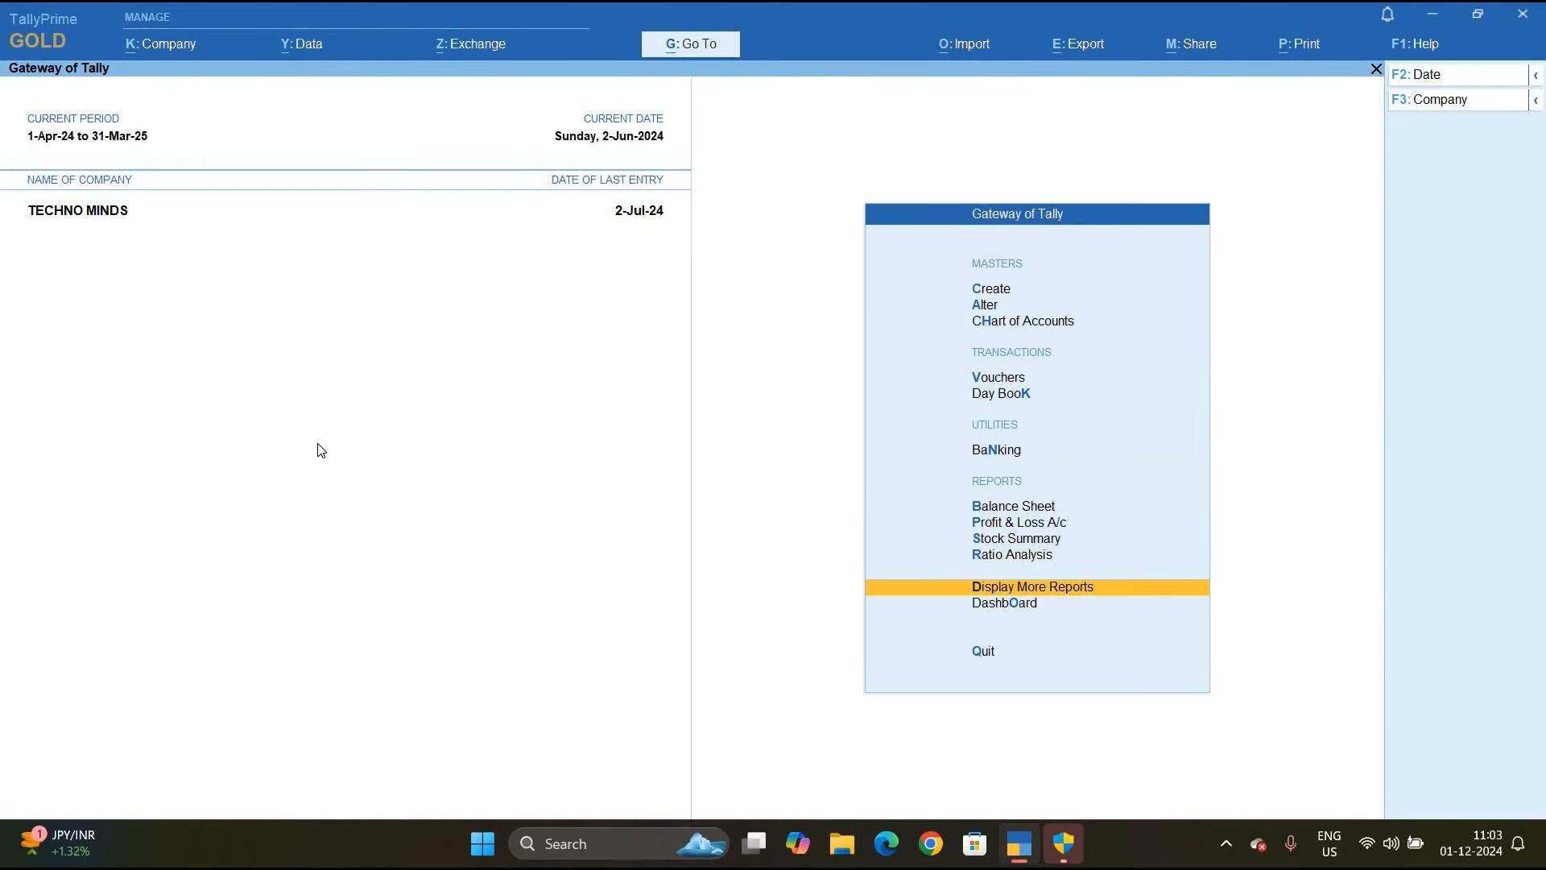
key(Return)
key(Down)
key(Down)
key(Down)
key(Down)
key(Down)
key(Down)
key(Down)
key(Down)
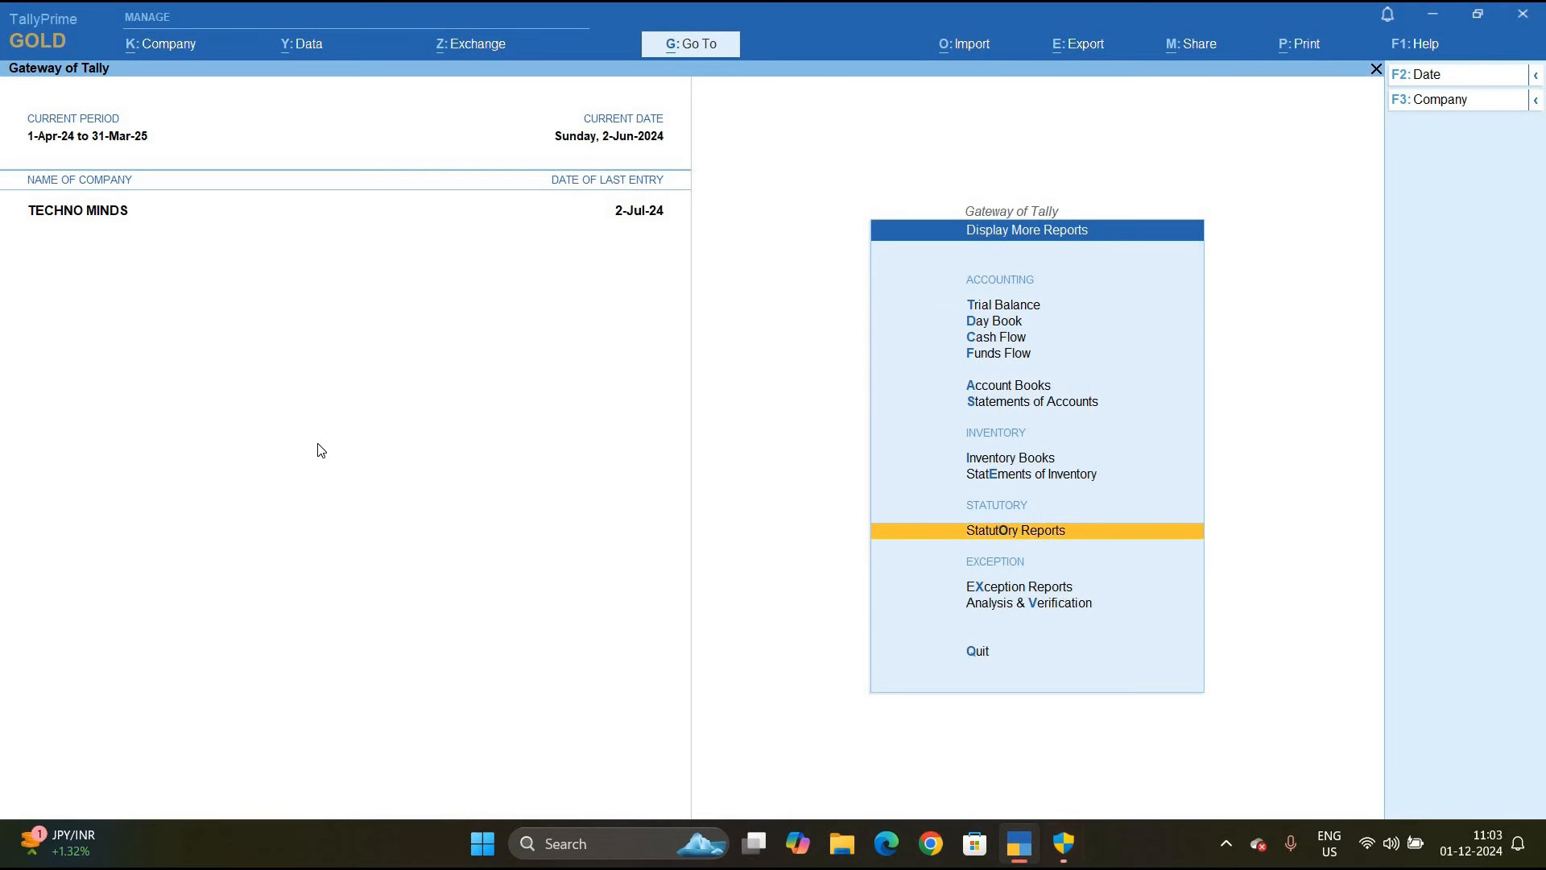
key(Return)
key(Down)
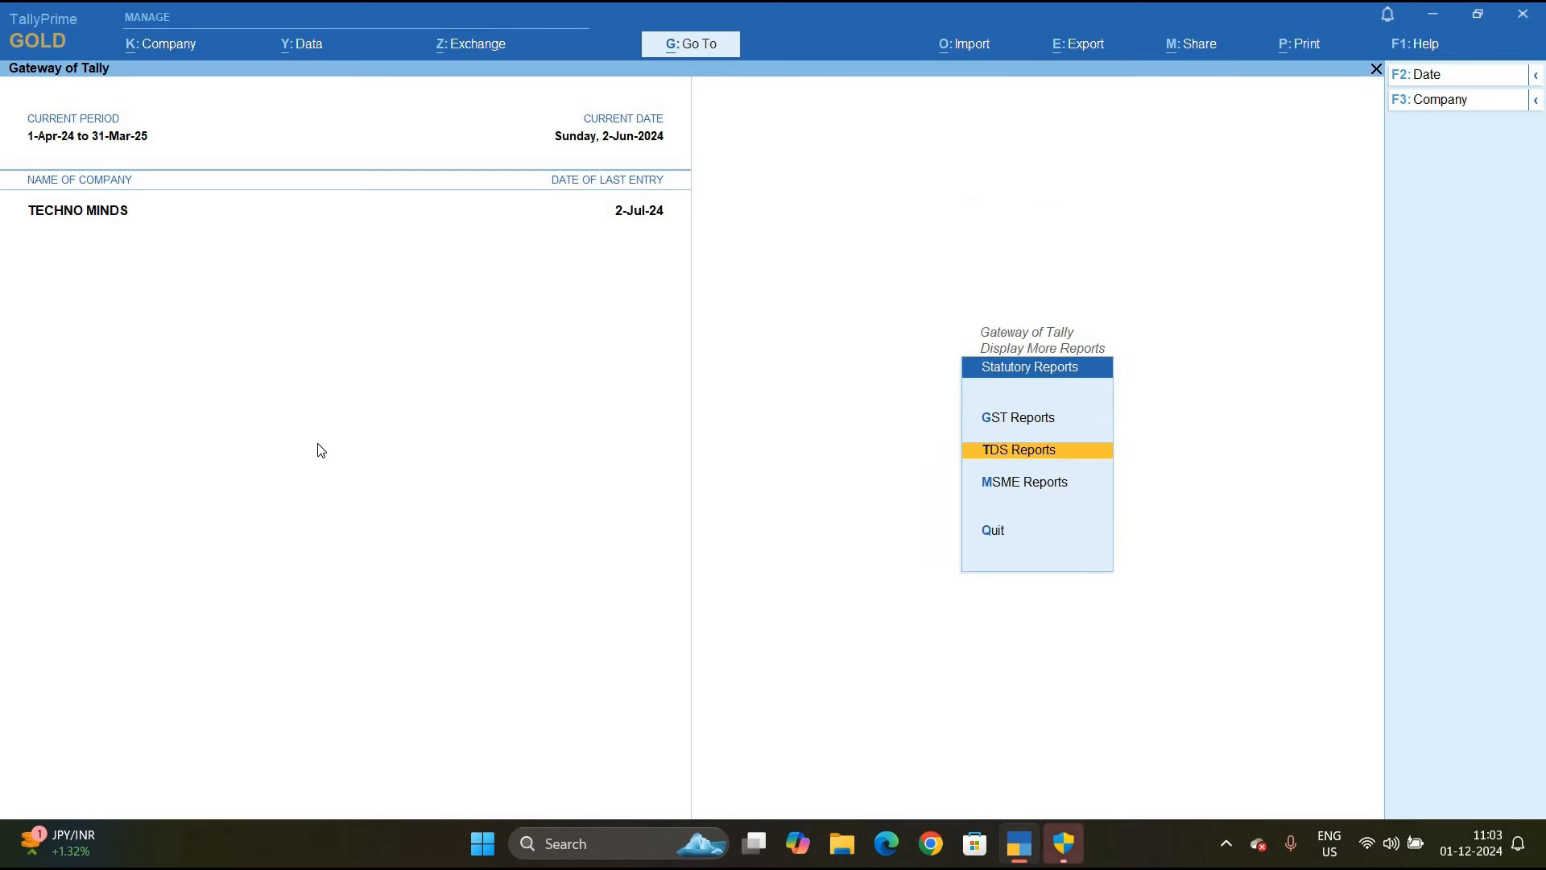
key(Return)
key(Down)
key(Return)
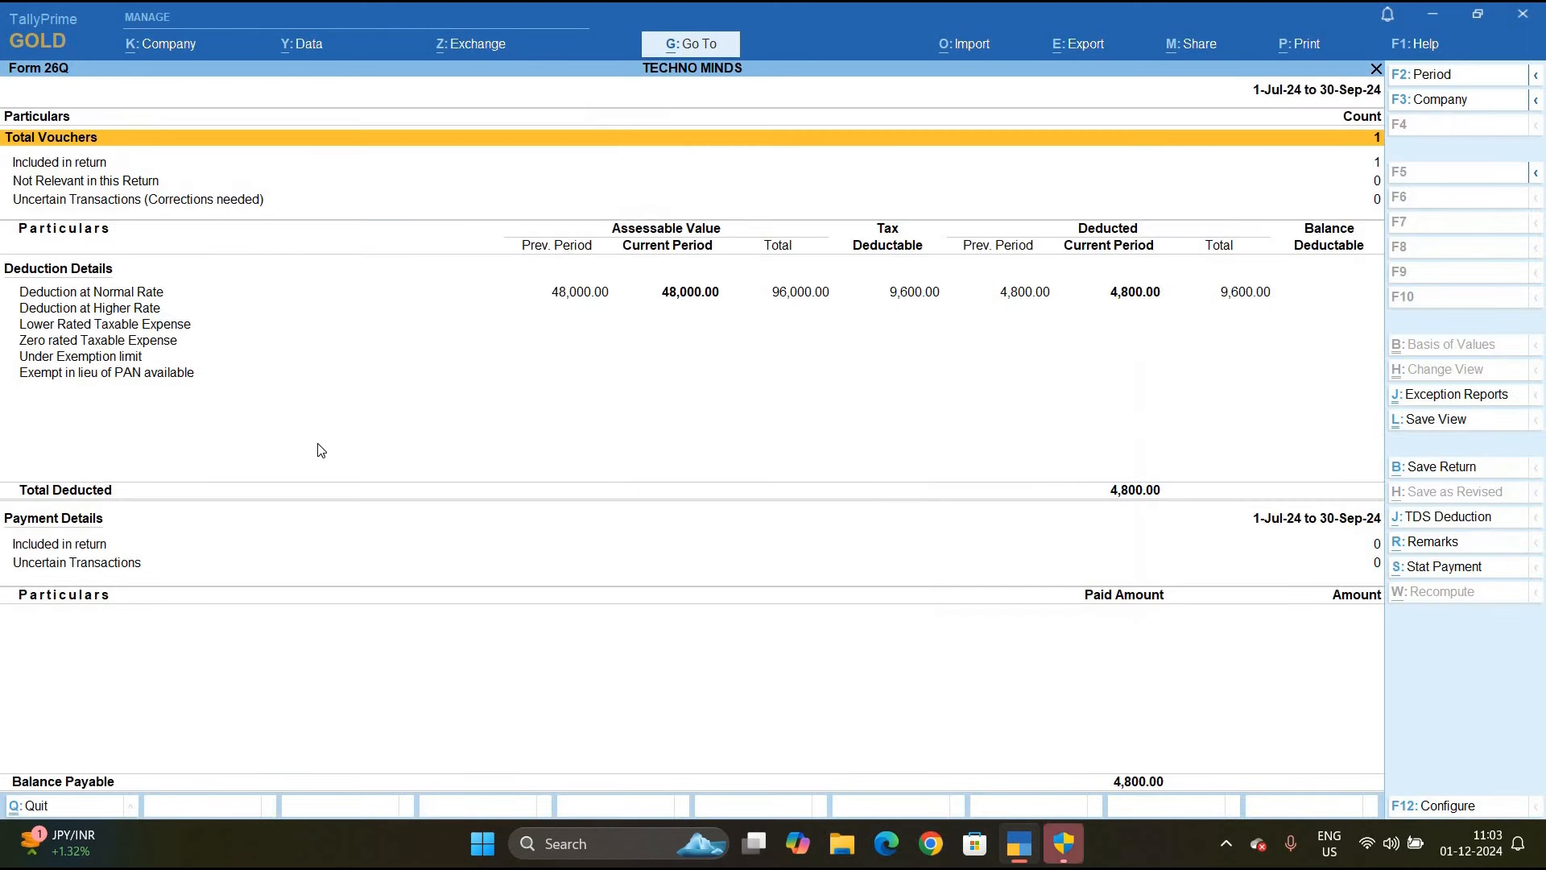
Set the period to 1-6-2024 through 30-6-2024, review the lower-rated commission row, and close
key(F2)
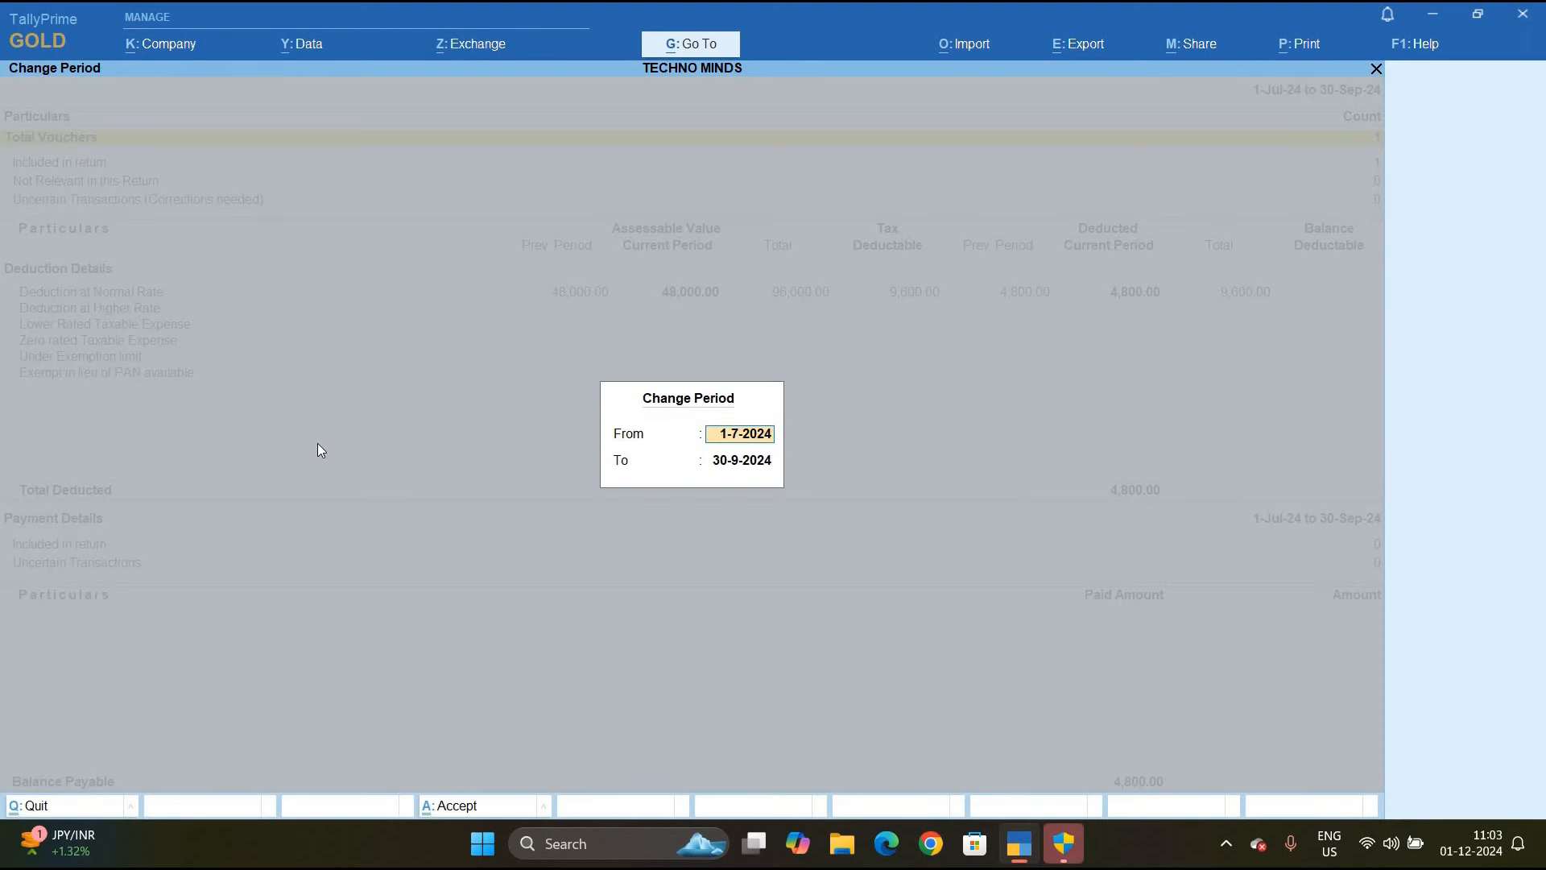
text(1-6)
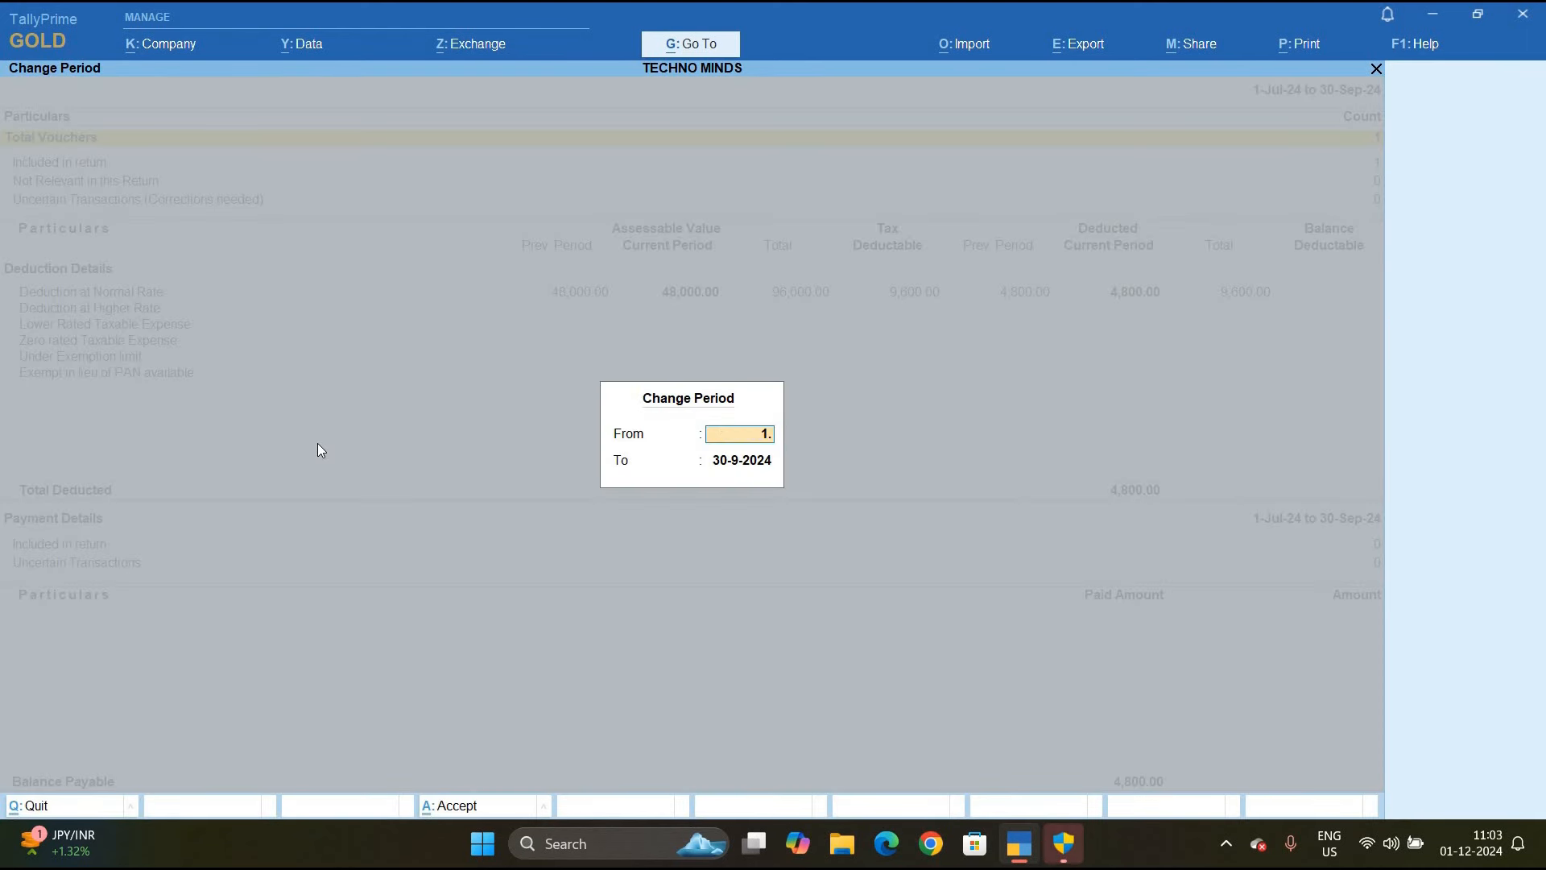
key(Return)
text(3)
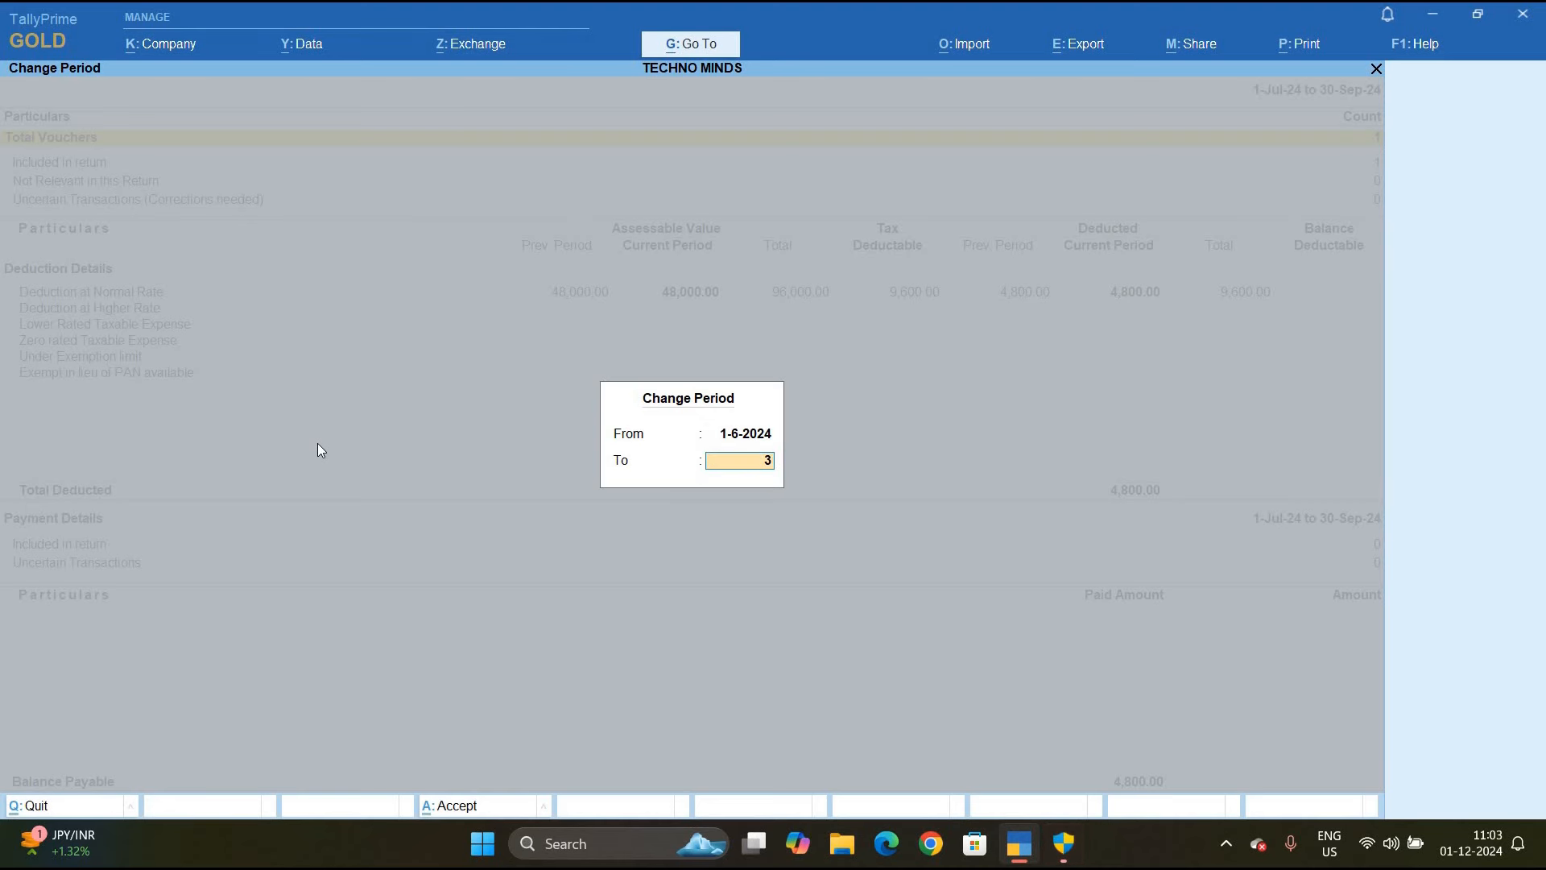
text(0.6)
key(Return)
key(Down)
key(Down)
key(Down)
key(Down)
key(Down)
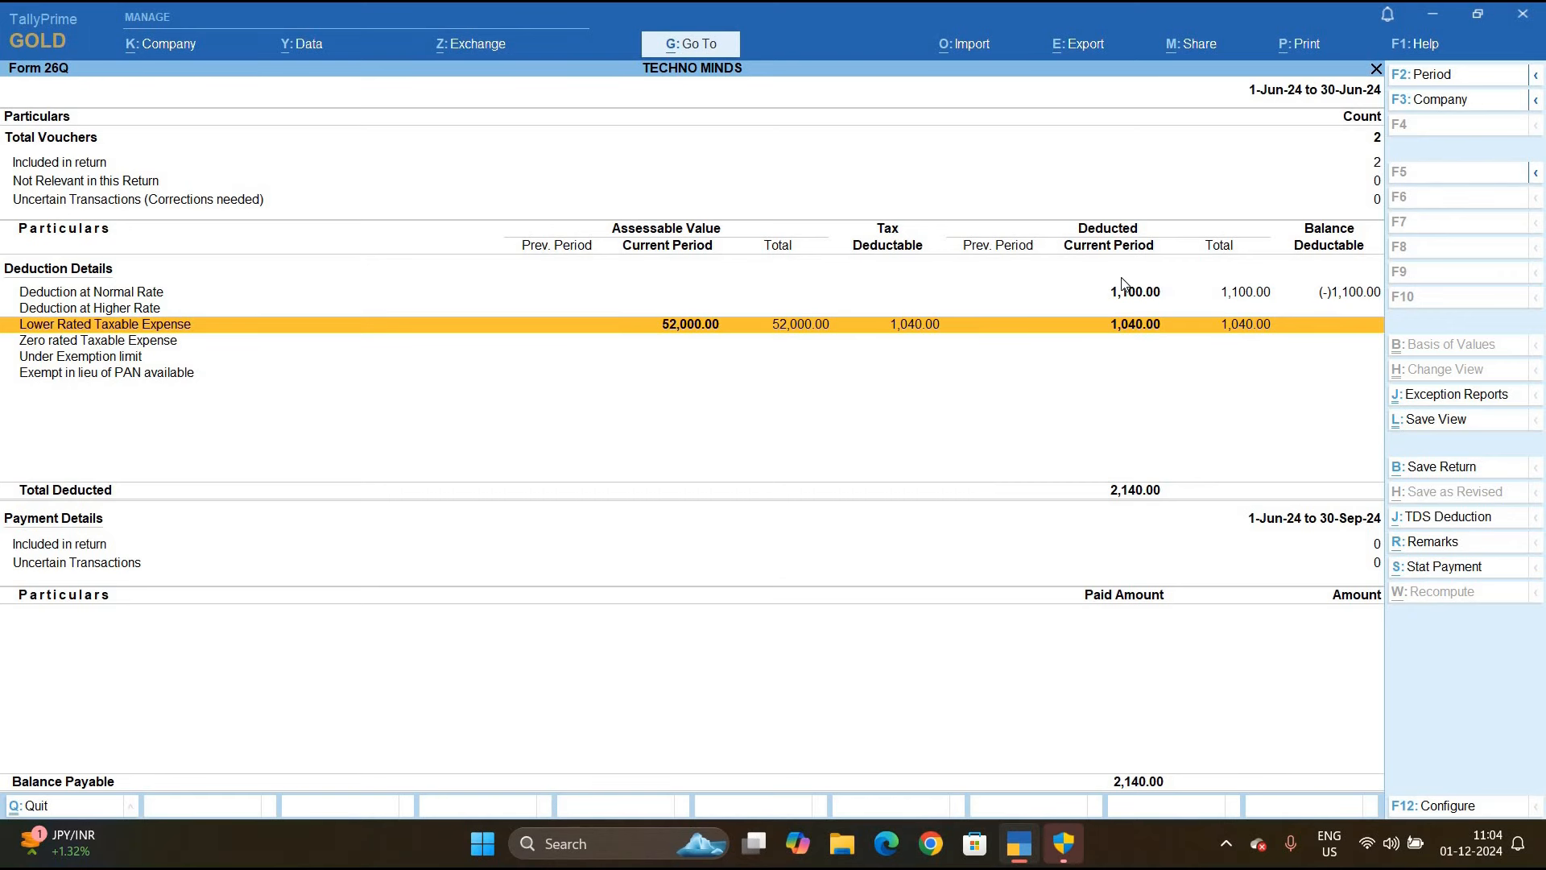
key(Escape)
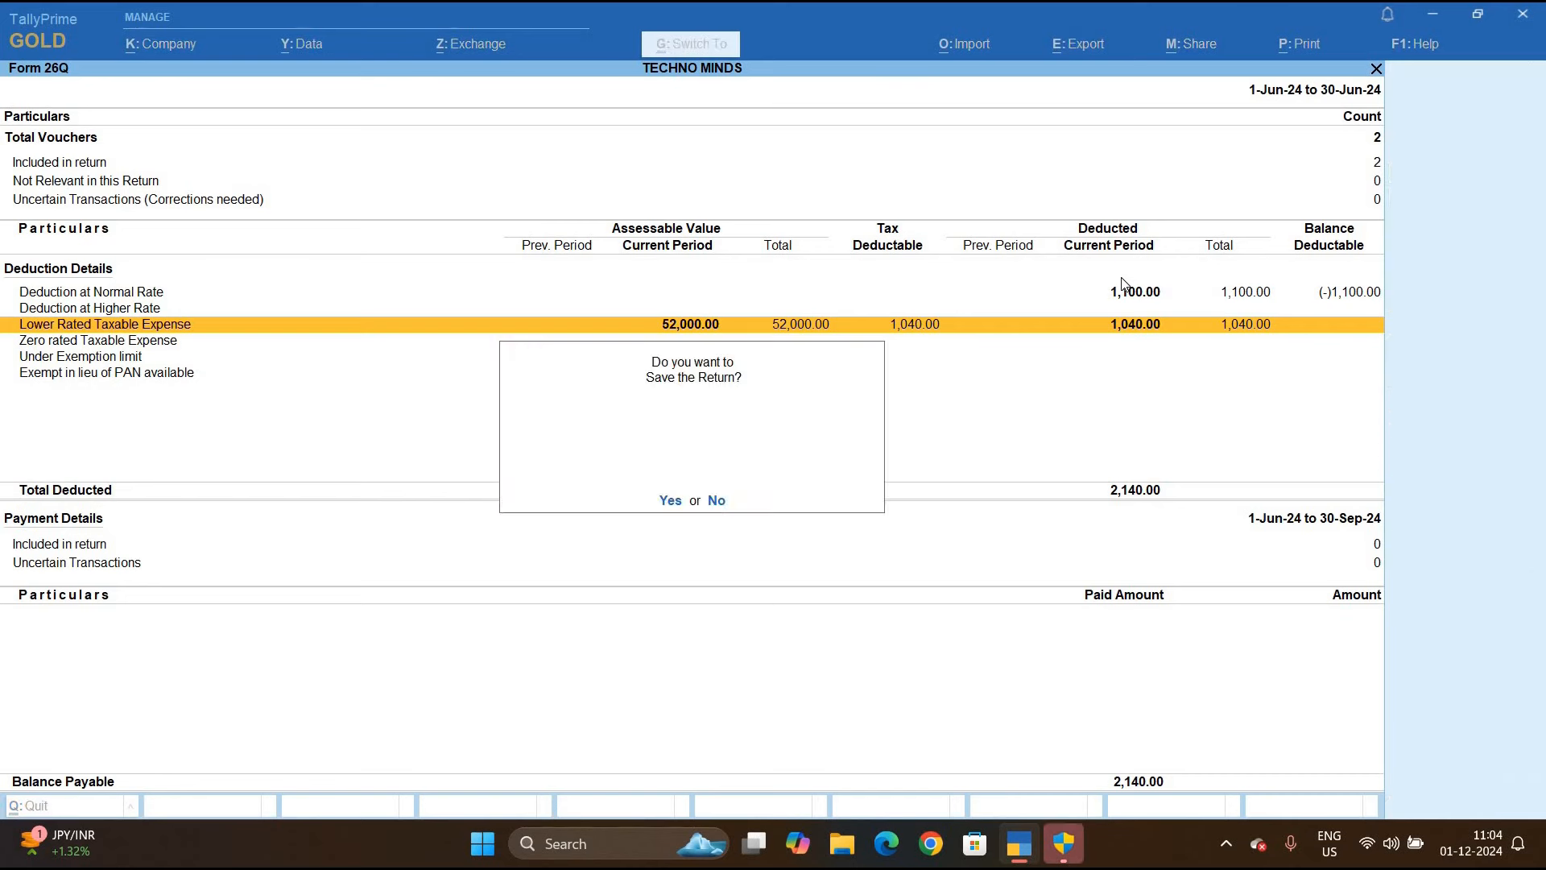
Decline saving the Form 26Q return and back out to the TDS Reports list
key(n)
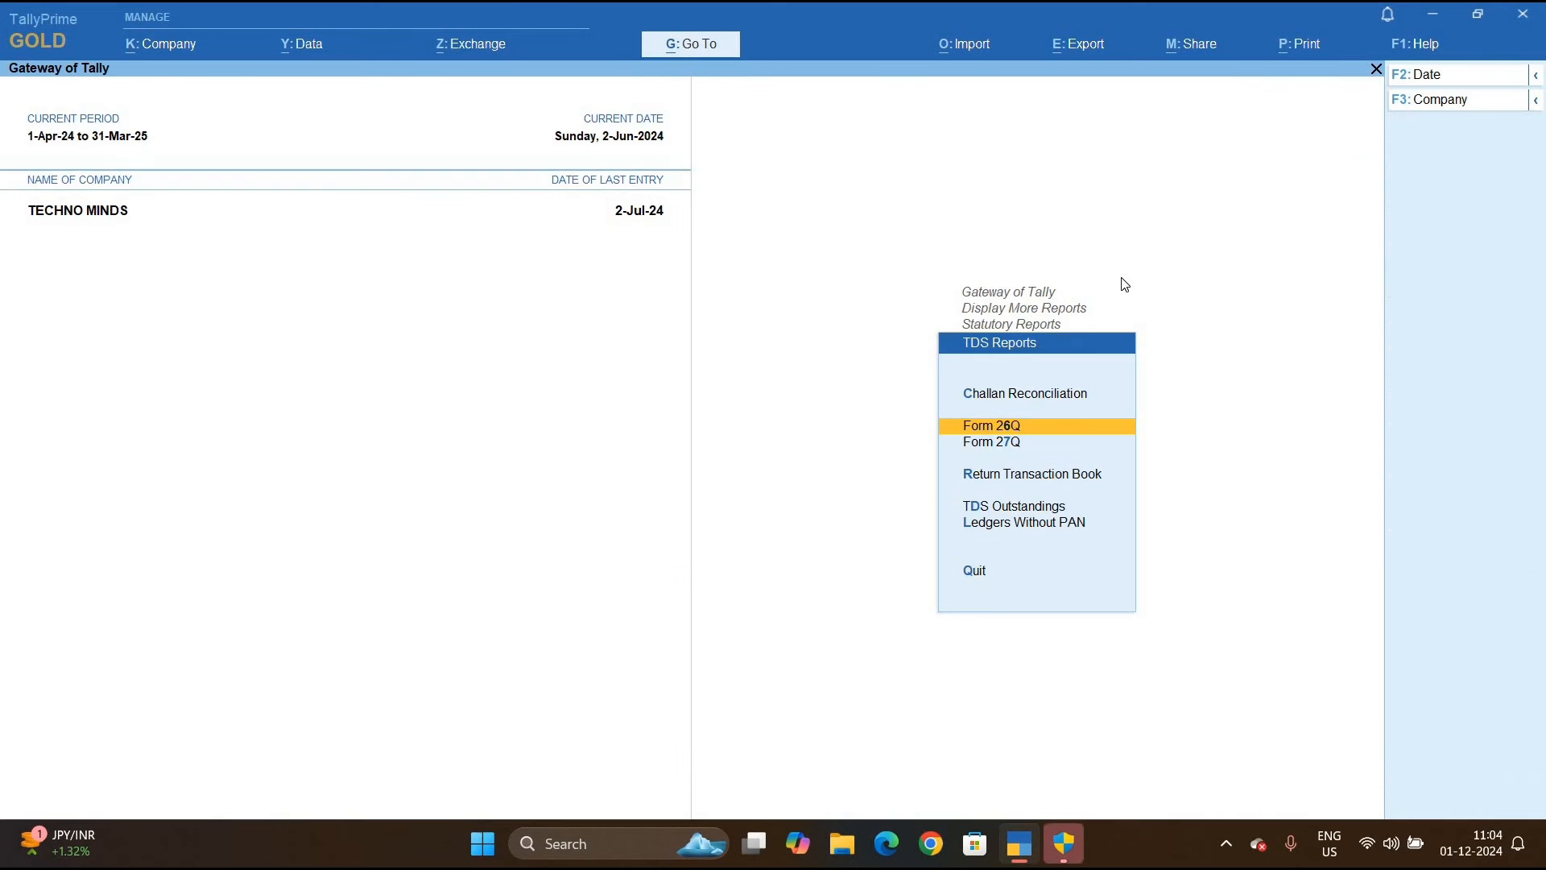
key(Escape)
key(Escape)
key(Escape)
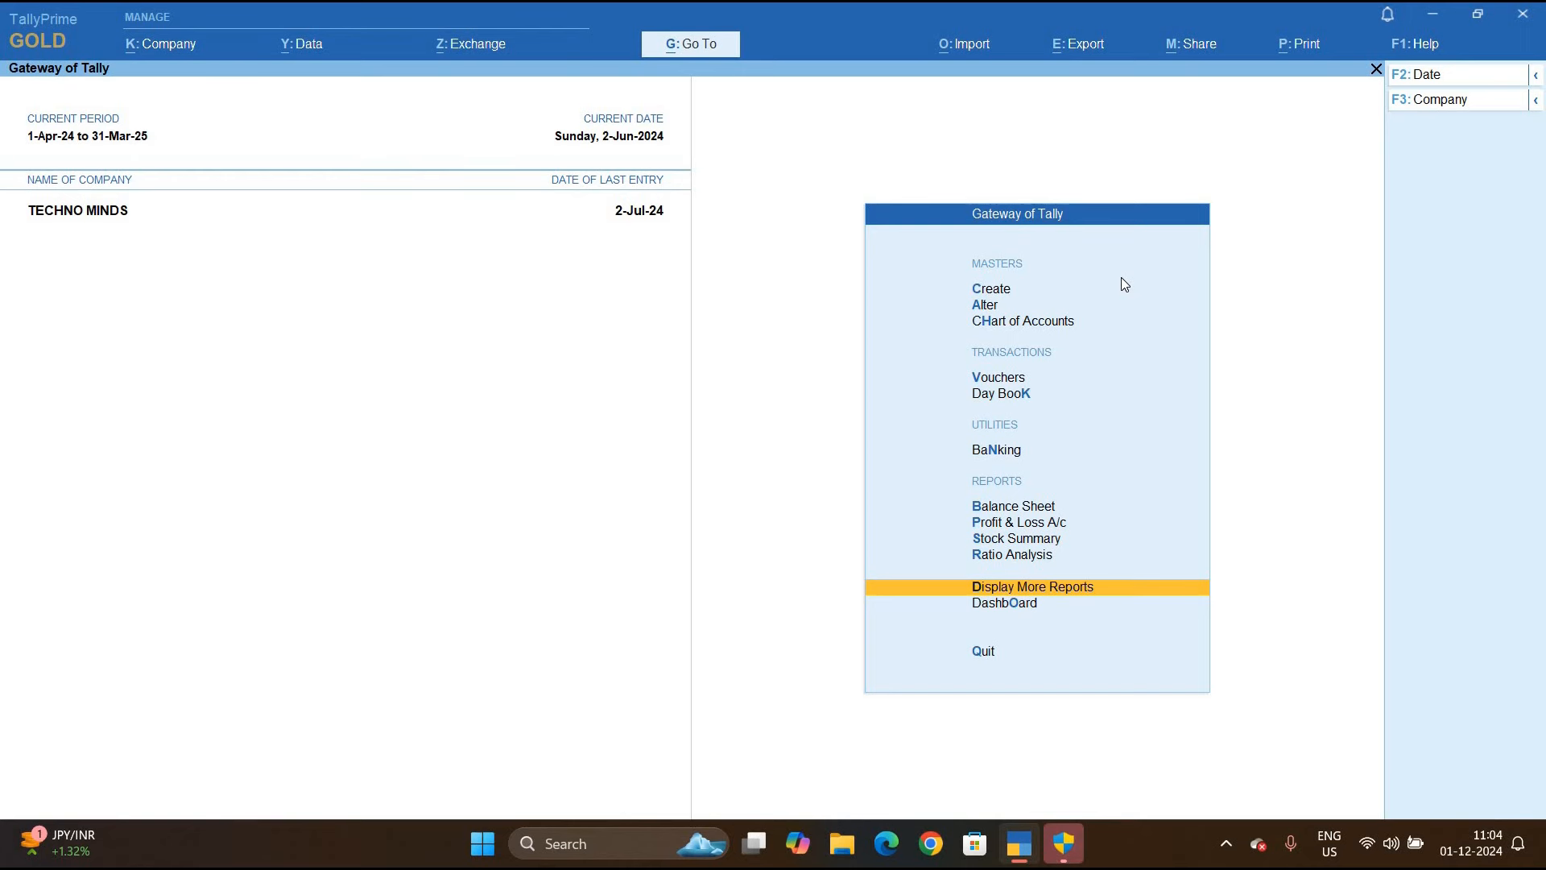
Start Payment voucher No. 1 dated 1-Jun-24 and begin creating a new ledger
key(Up)
key(Up)
key(Up)
key(Up)
key(Up)
key(Up)
key(Up)
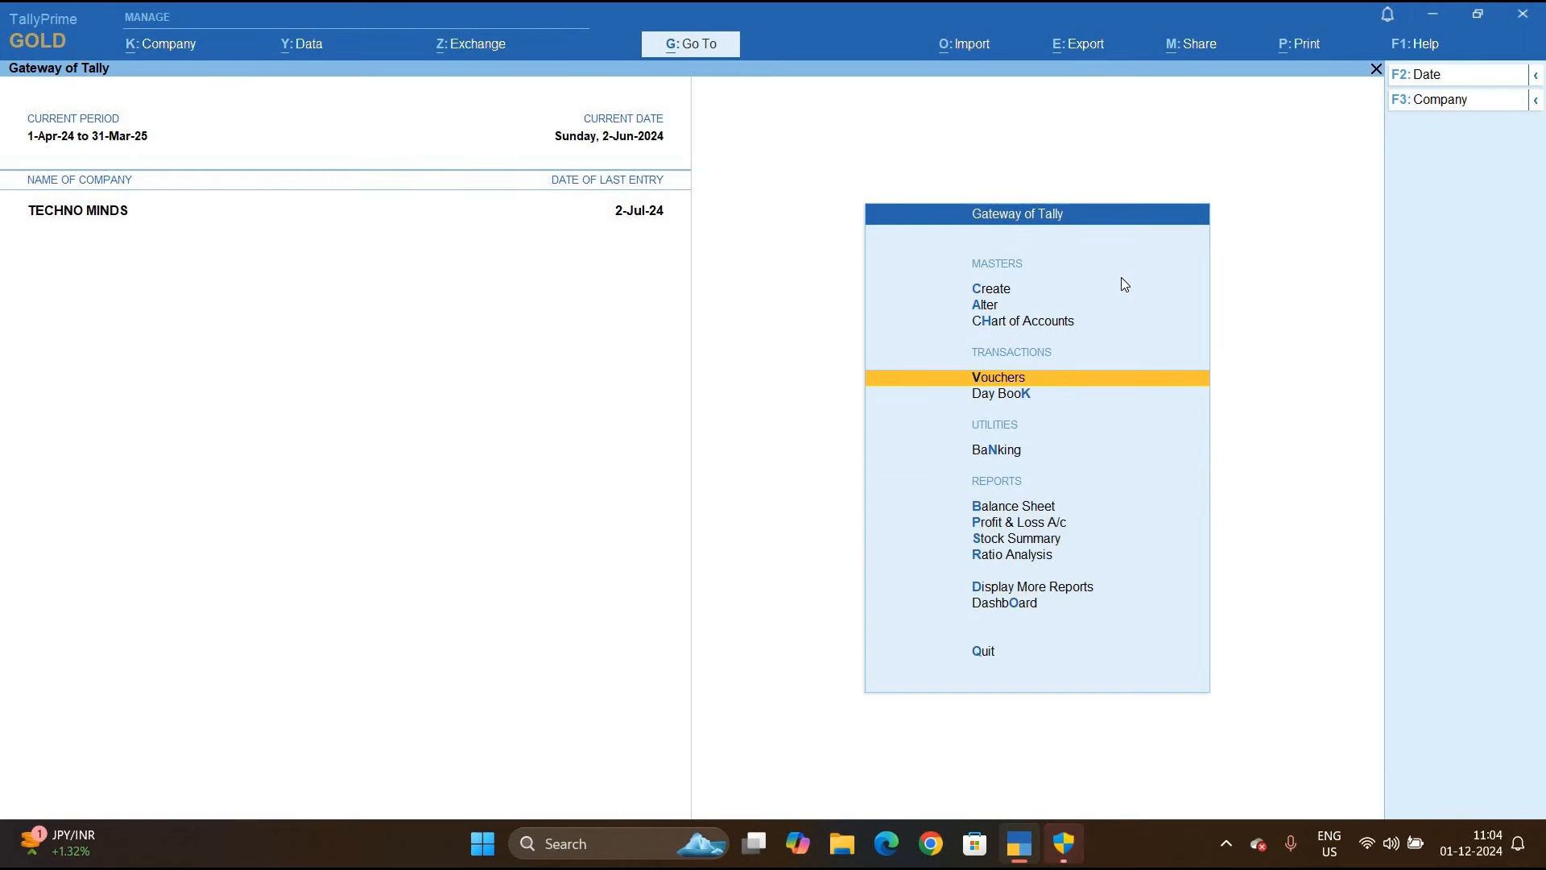
key(Return)
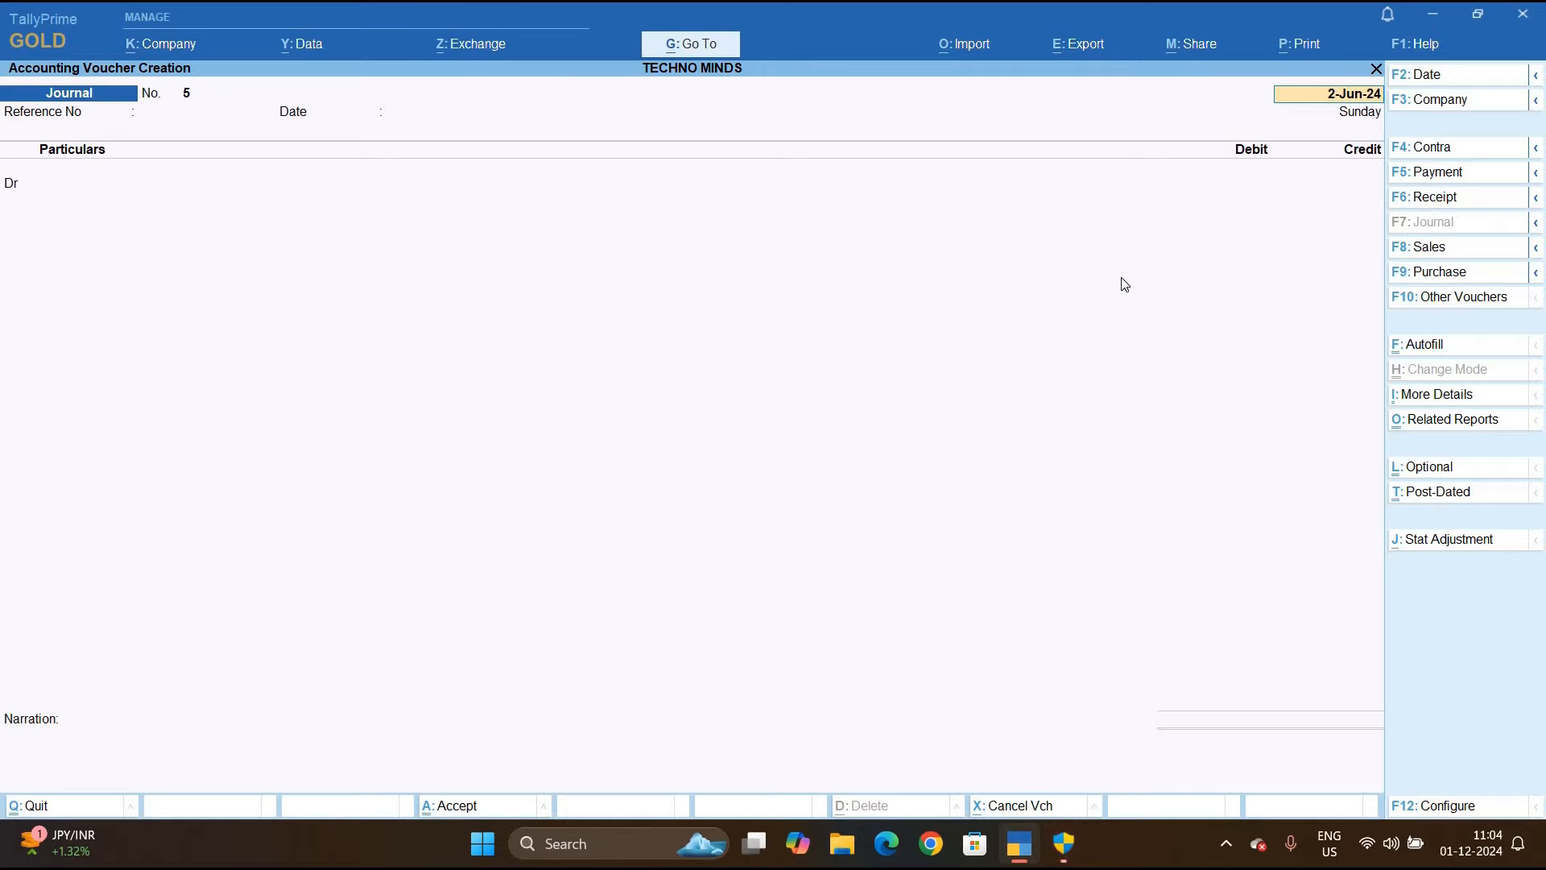
key(F5)
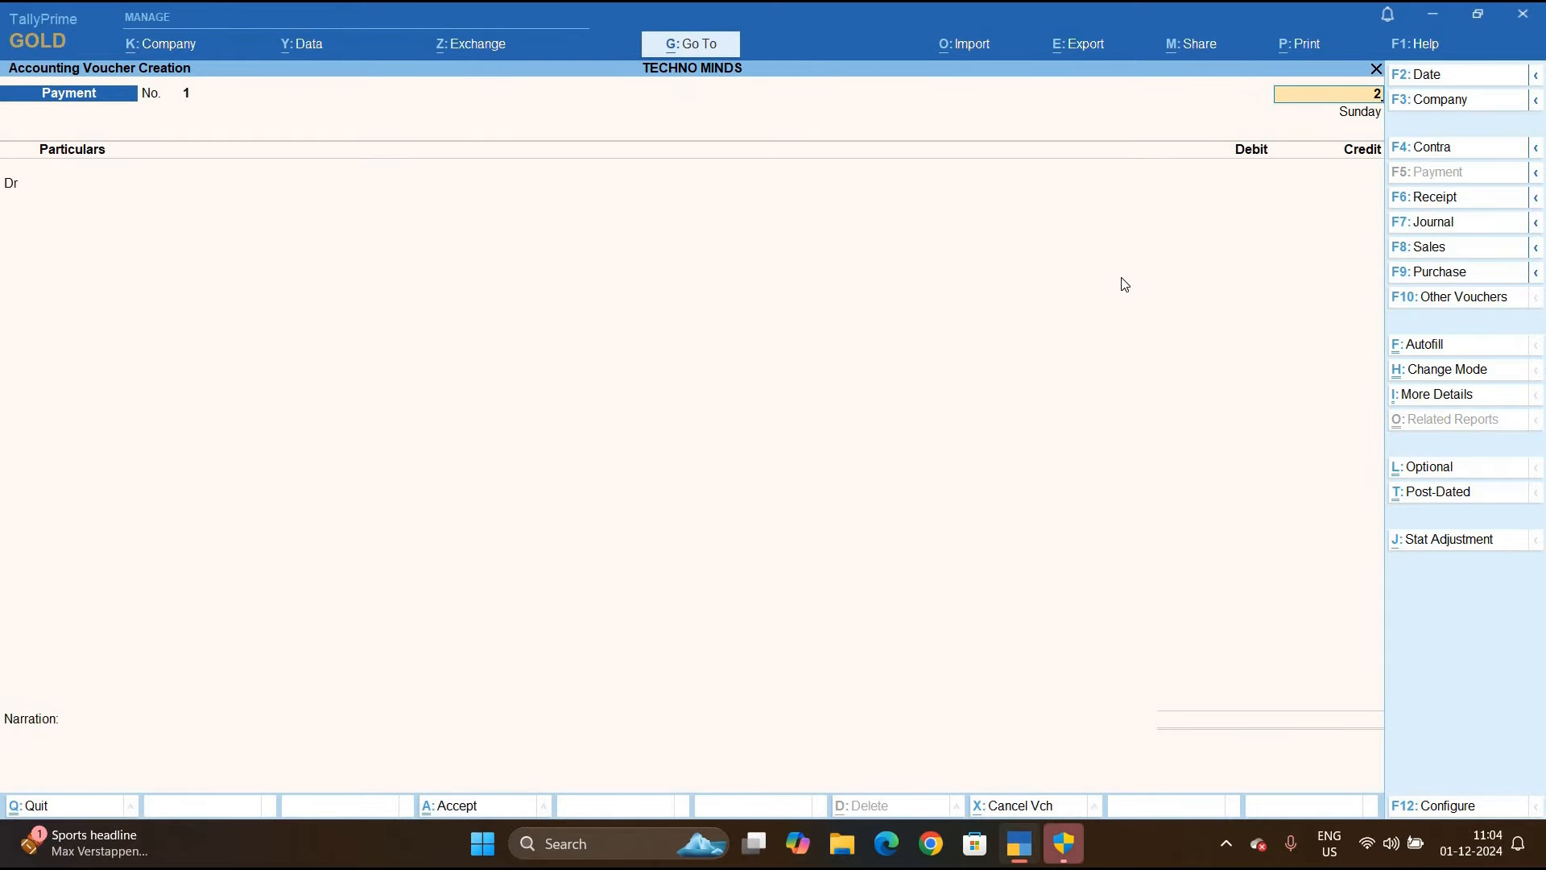
key(F2)
text(1)
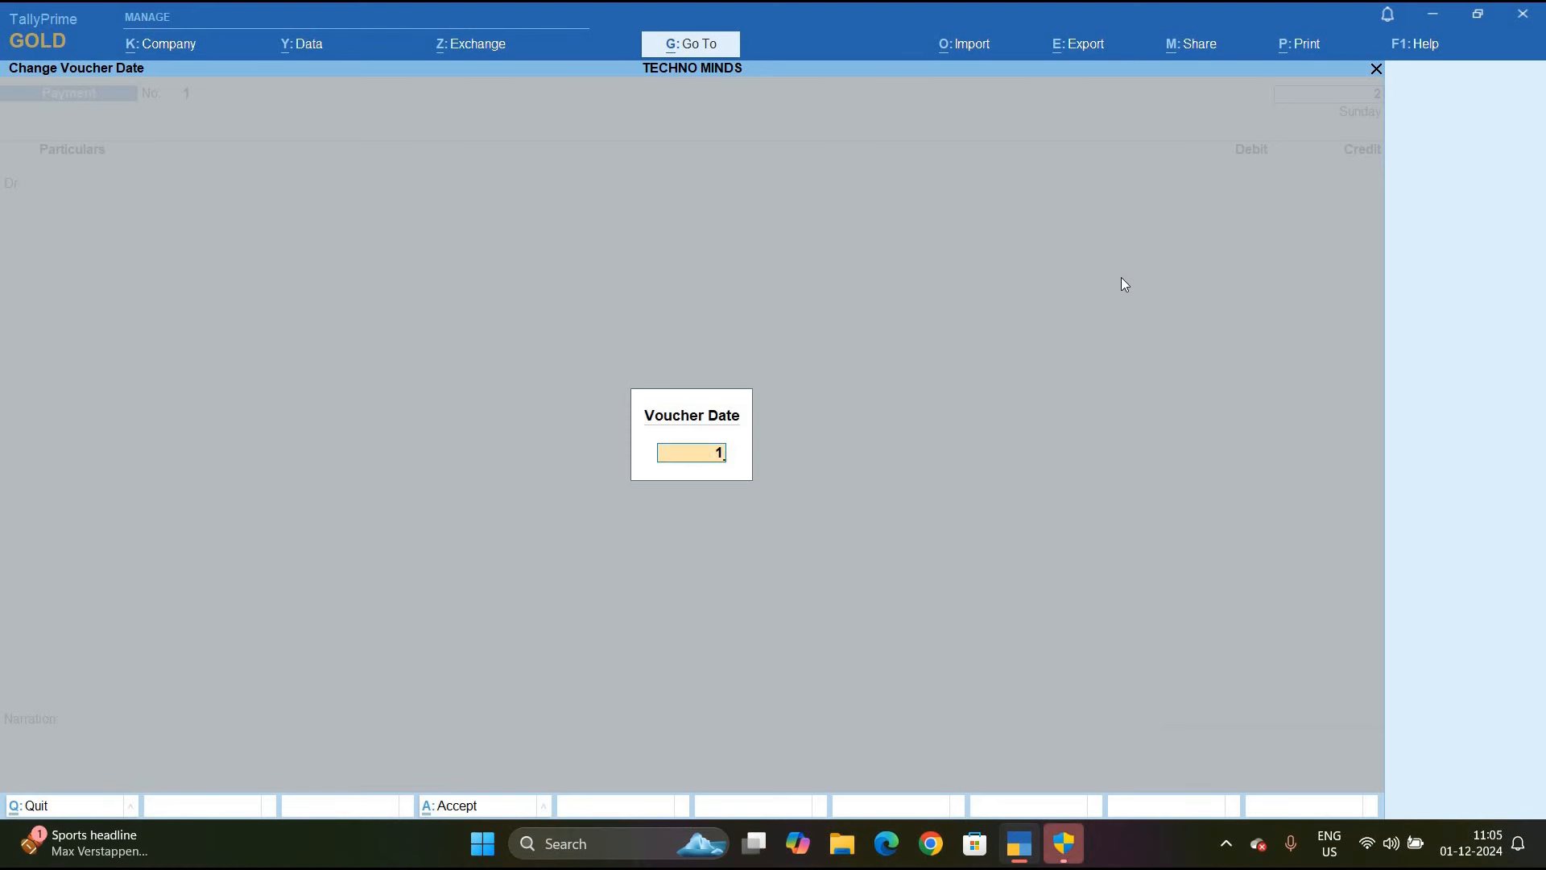
text(/6)
key(Return)
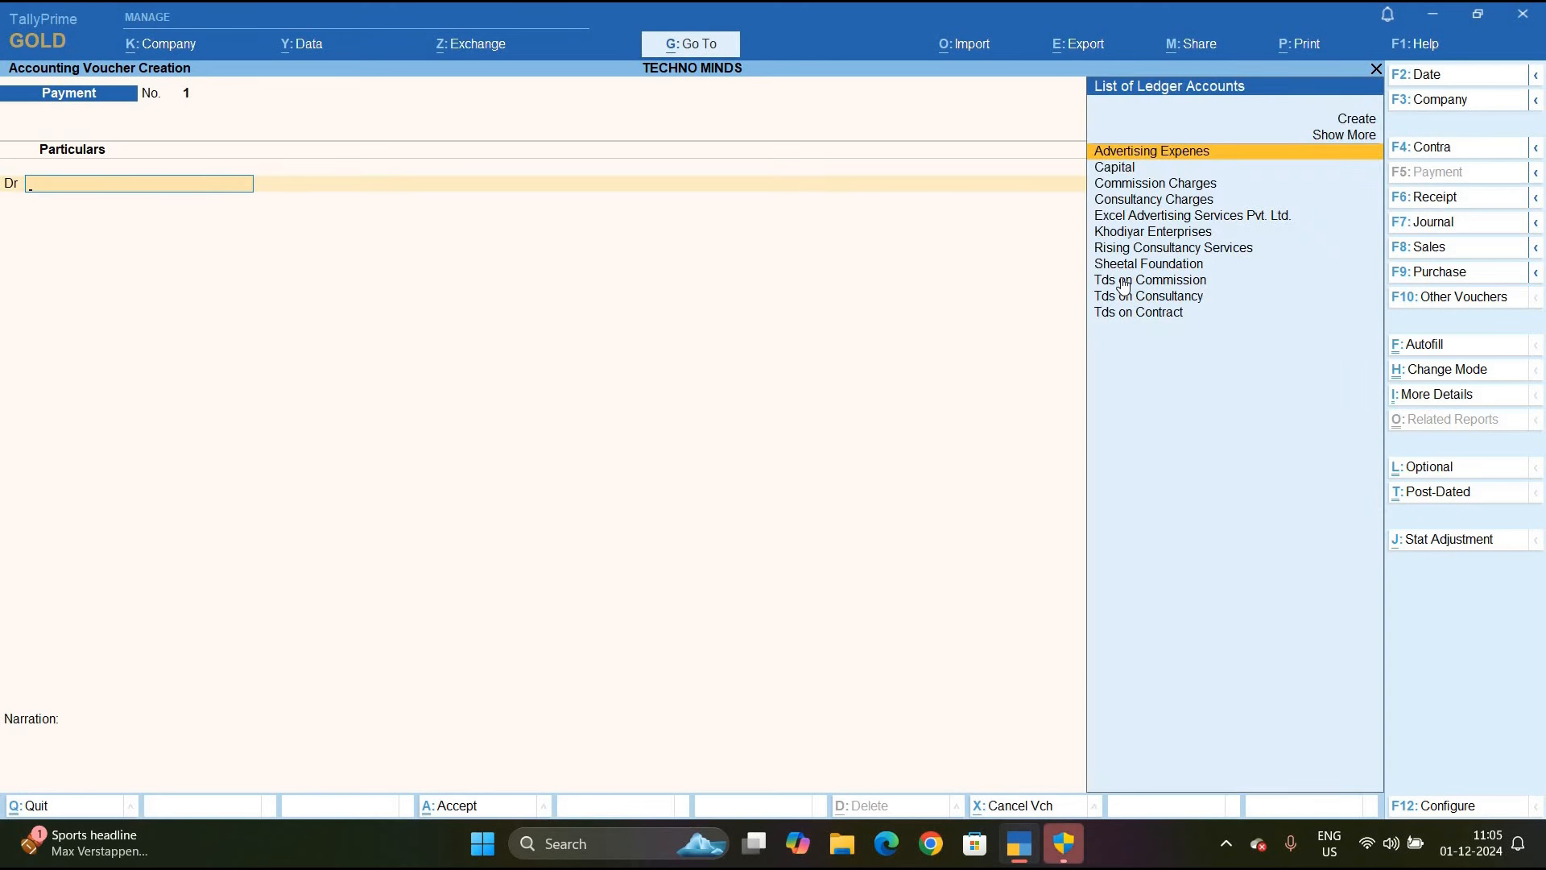
key(alt+c)
Name the ledger Agritech Agri Ltd under Sundry Creditors, checking credit days and TDS deductible
text(A)
text(grit)
key(BackSpace)
text(itech Agr)
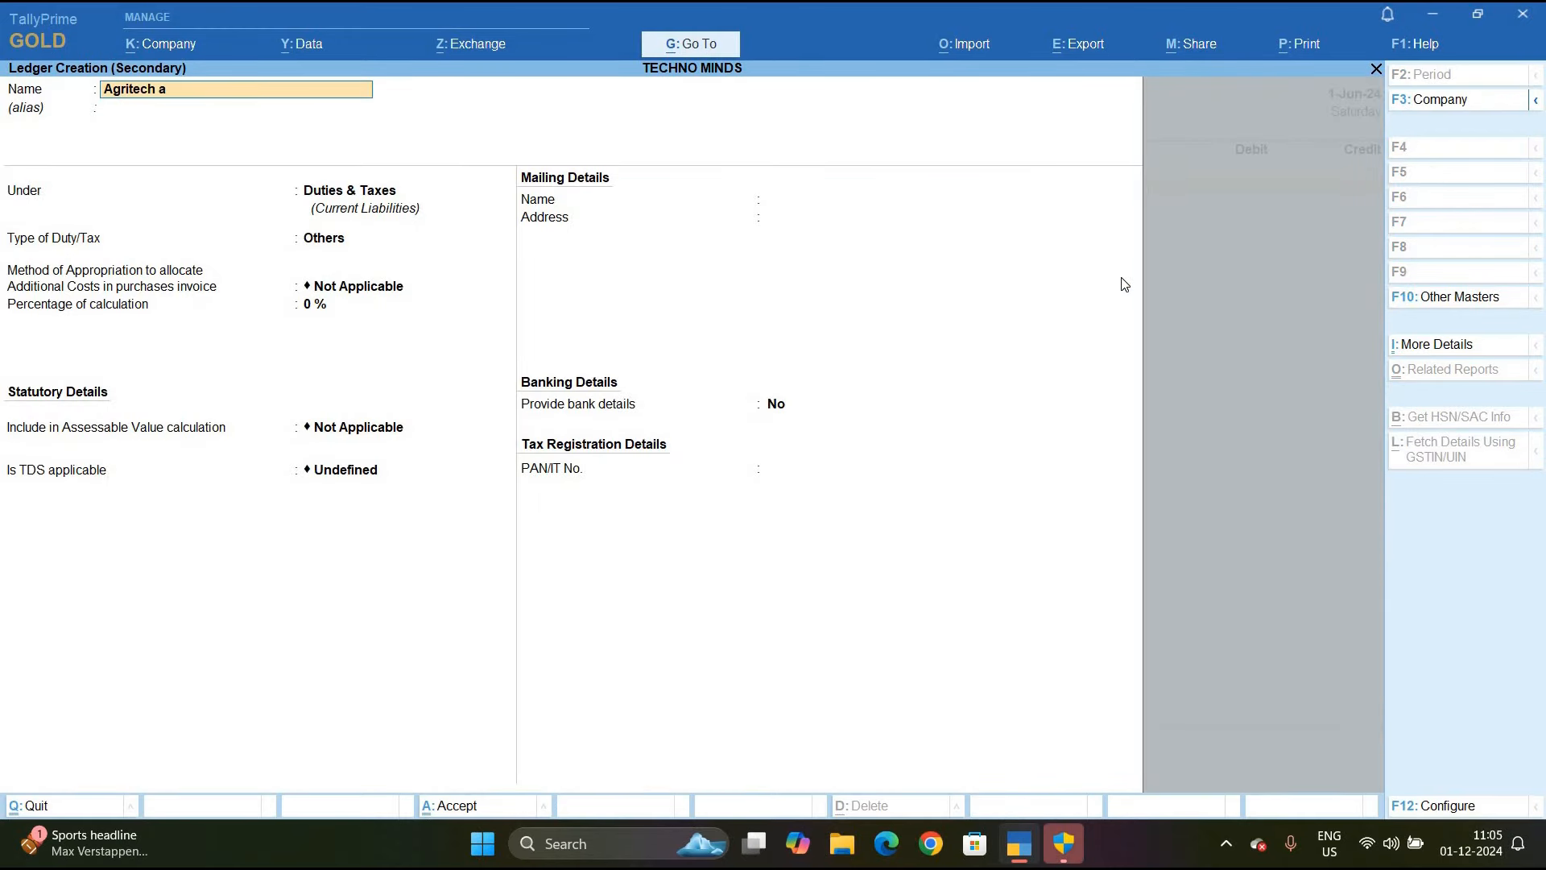
text(i Ltd)
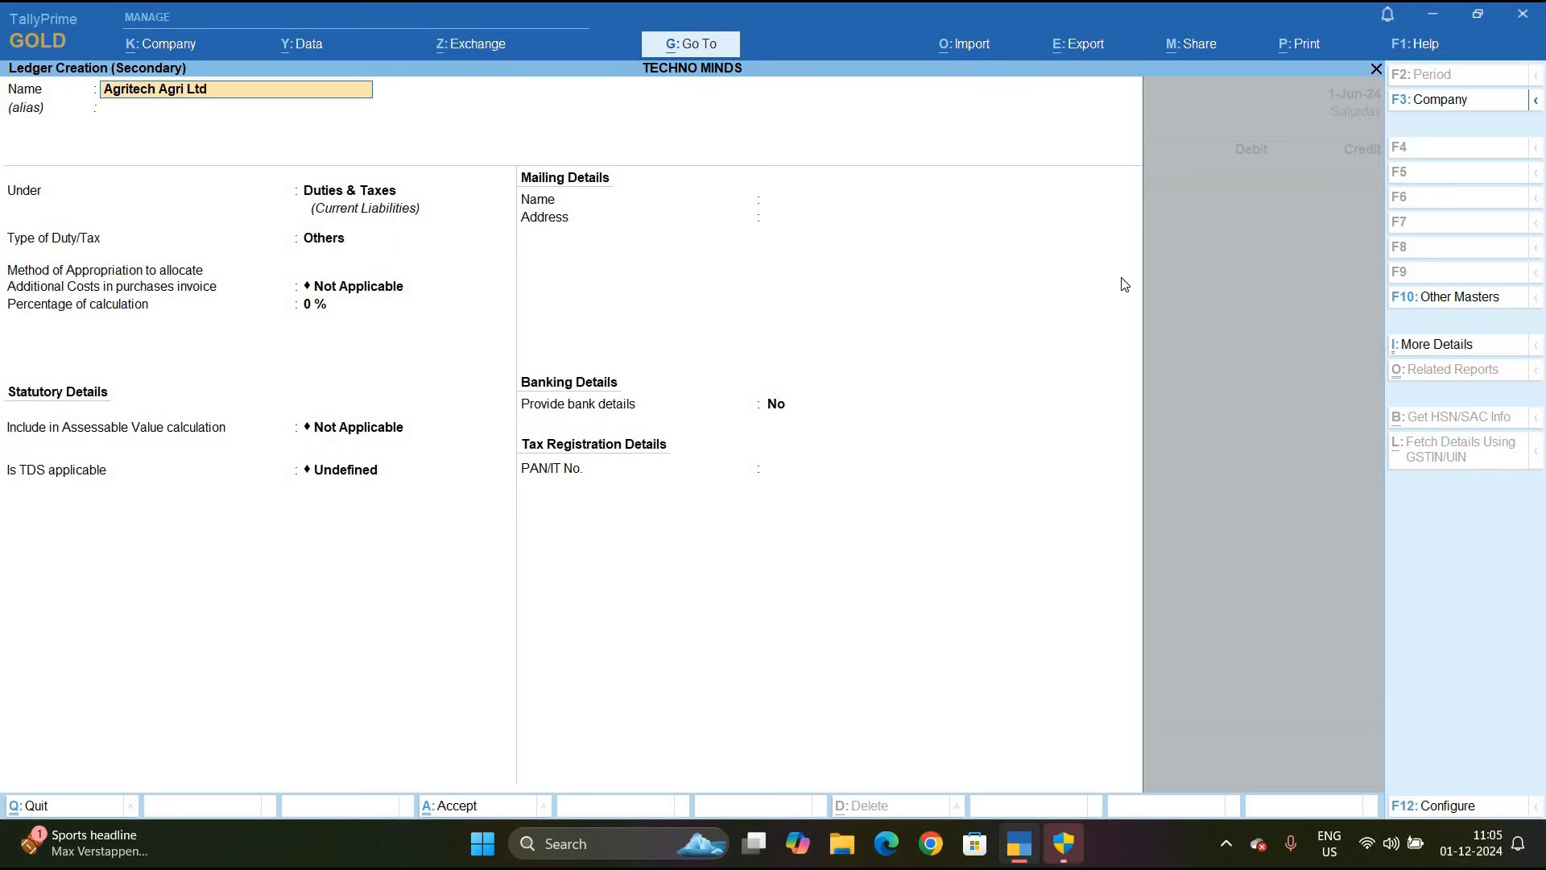
key(Return)
text(S)
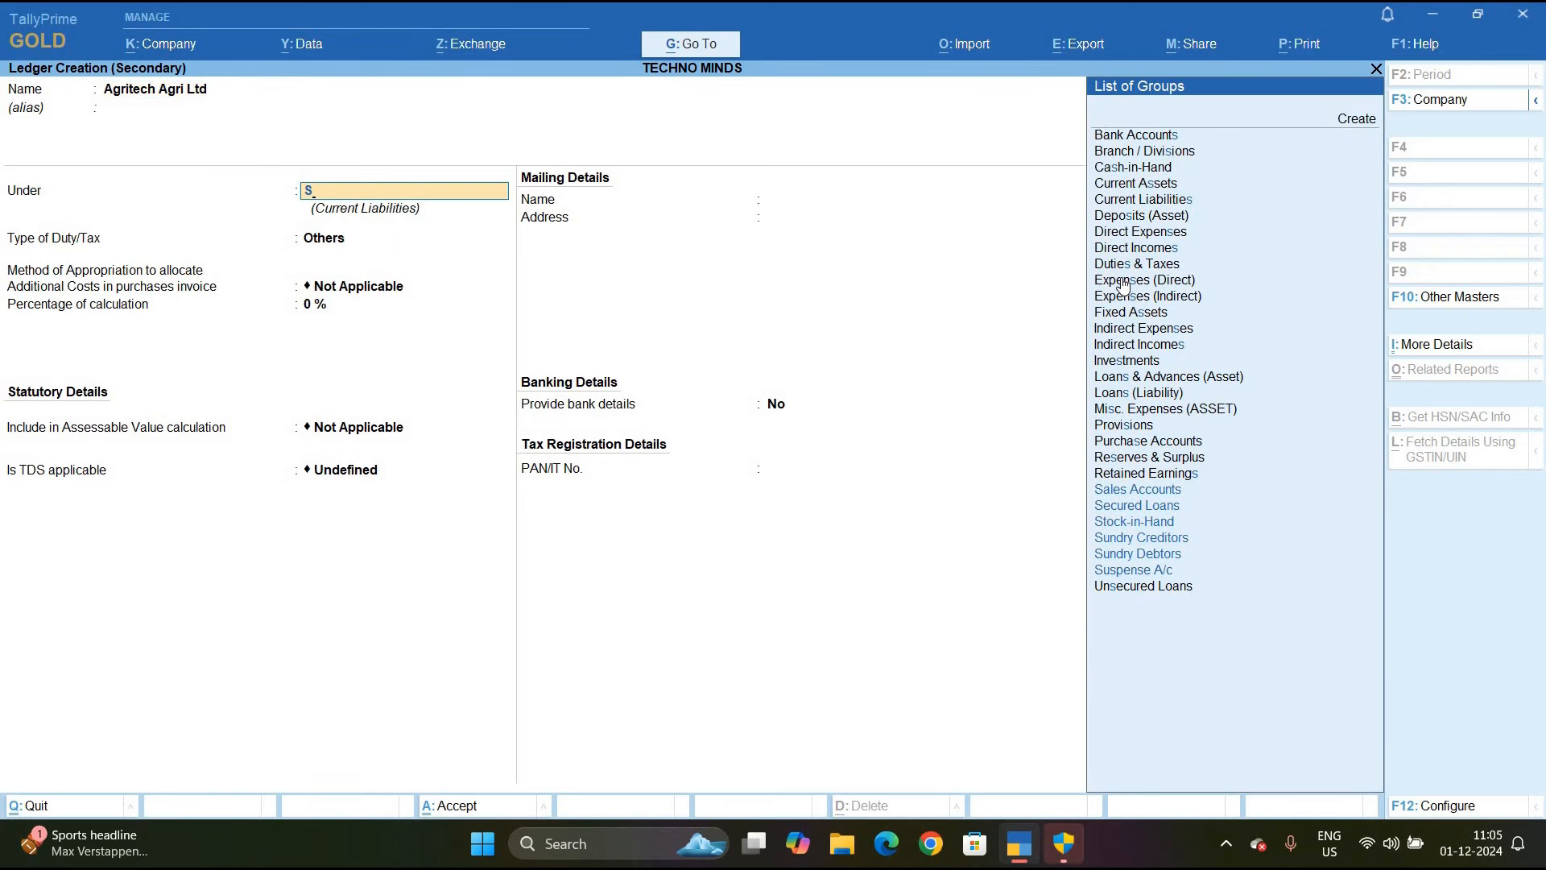
key(Return)
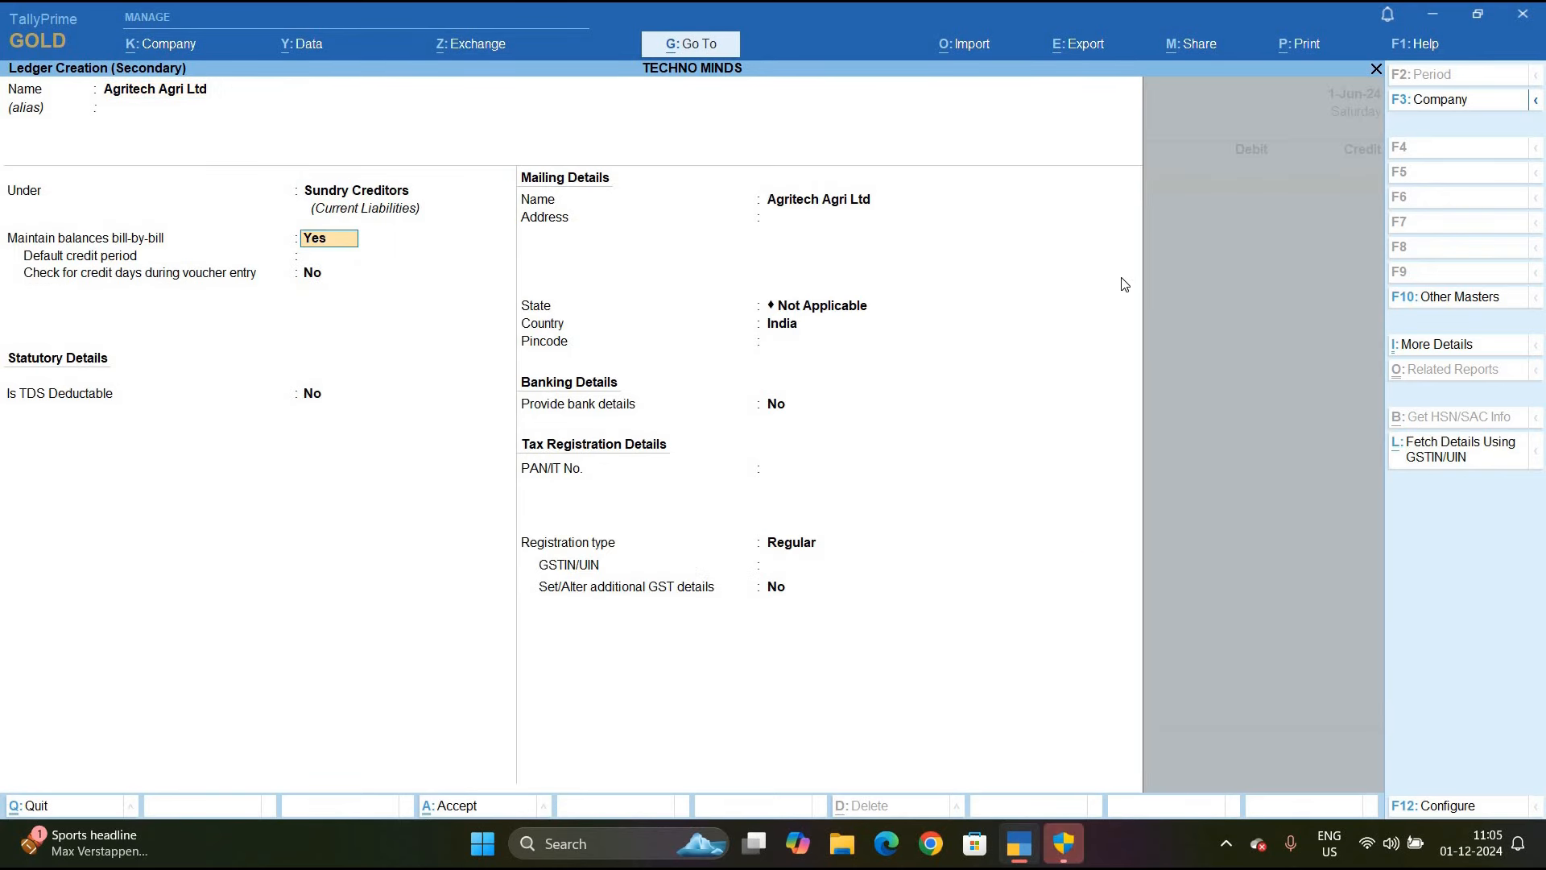
key(Return)
key(Return)
text(y)
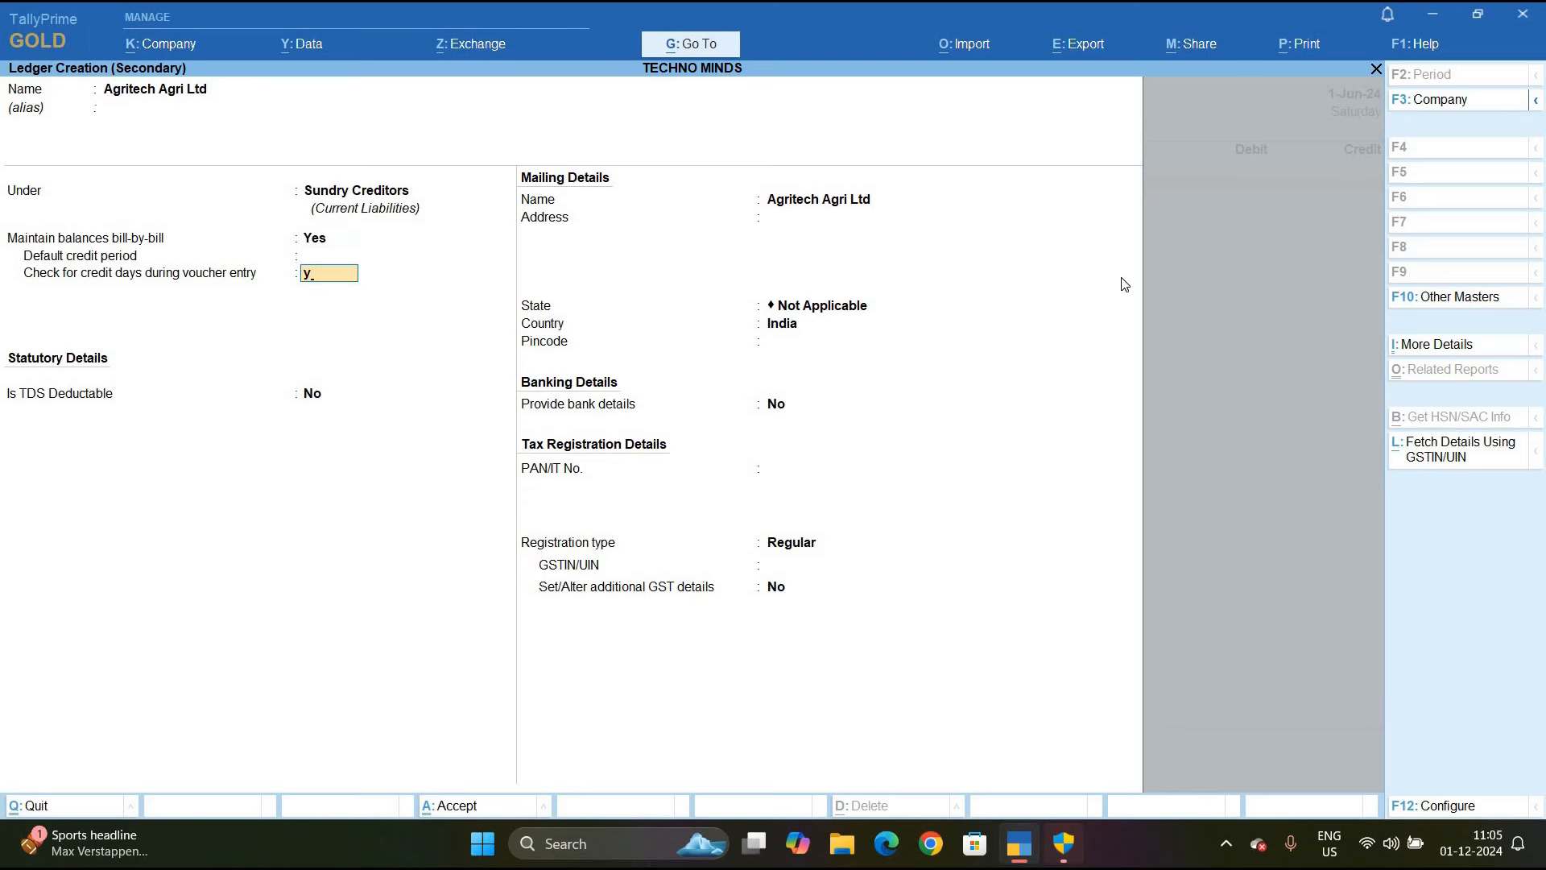
key(Return)
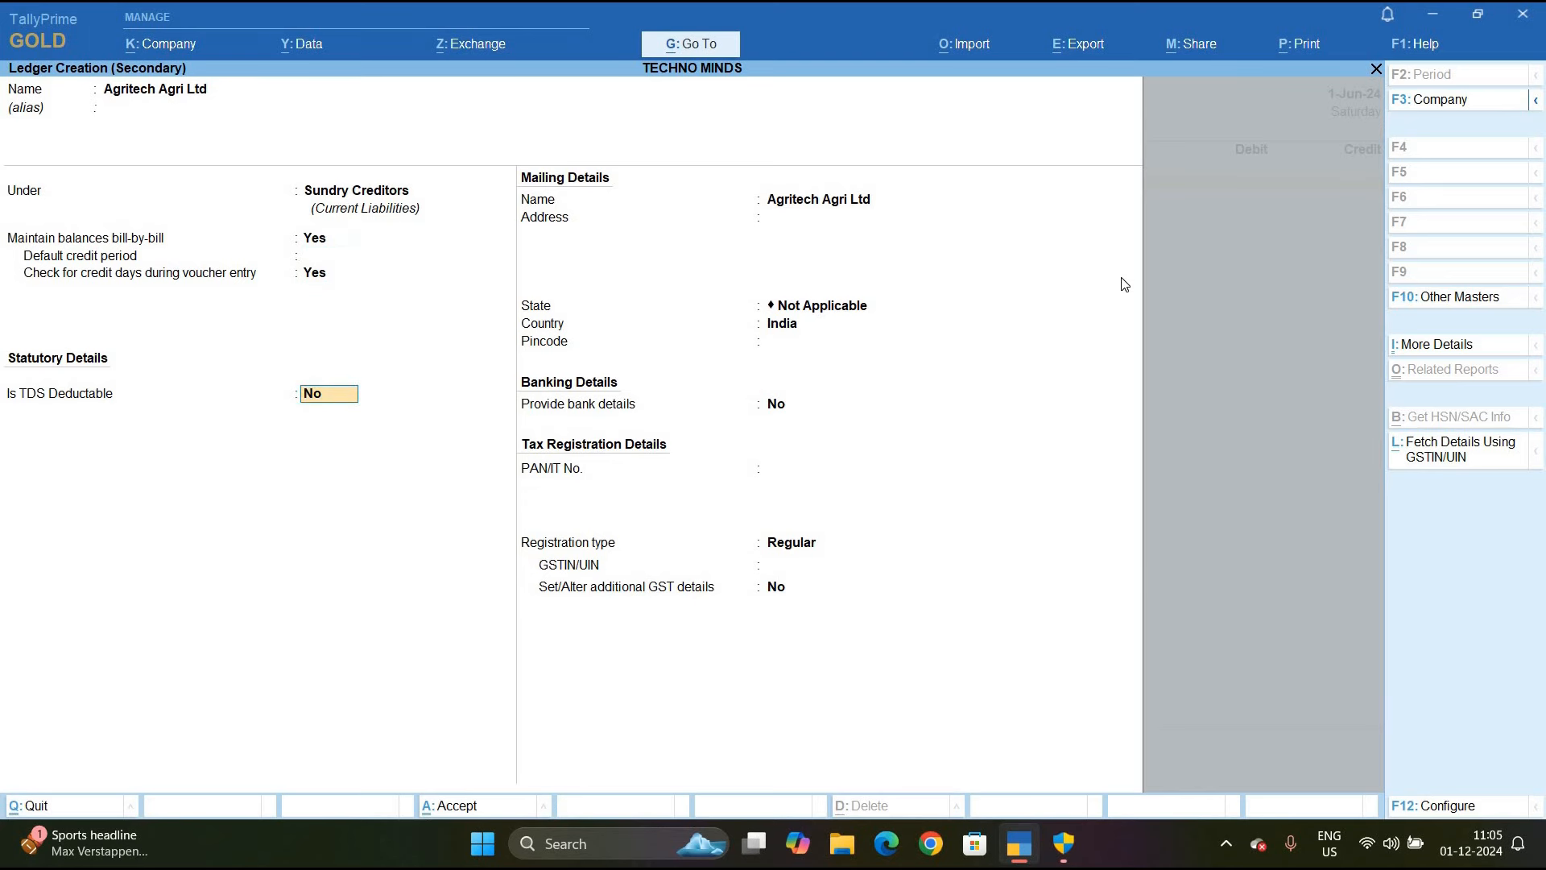
text(y)
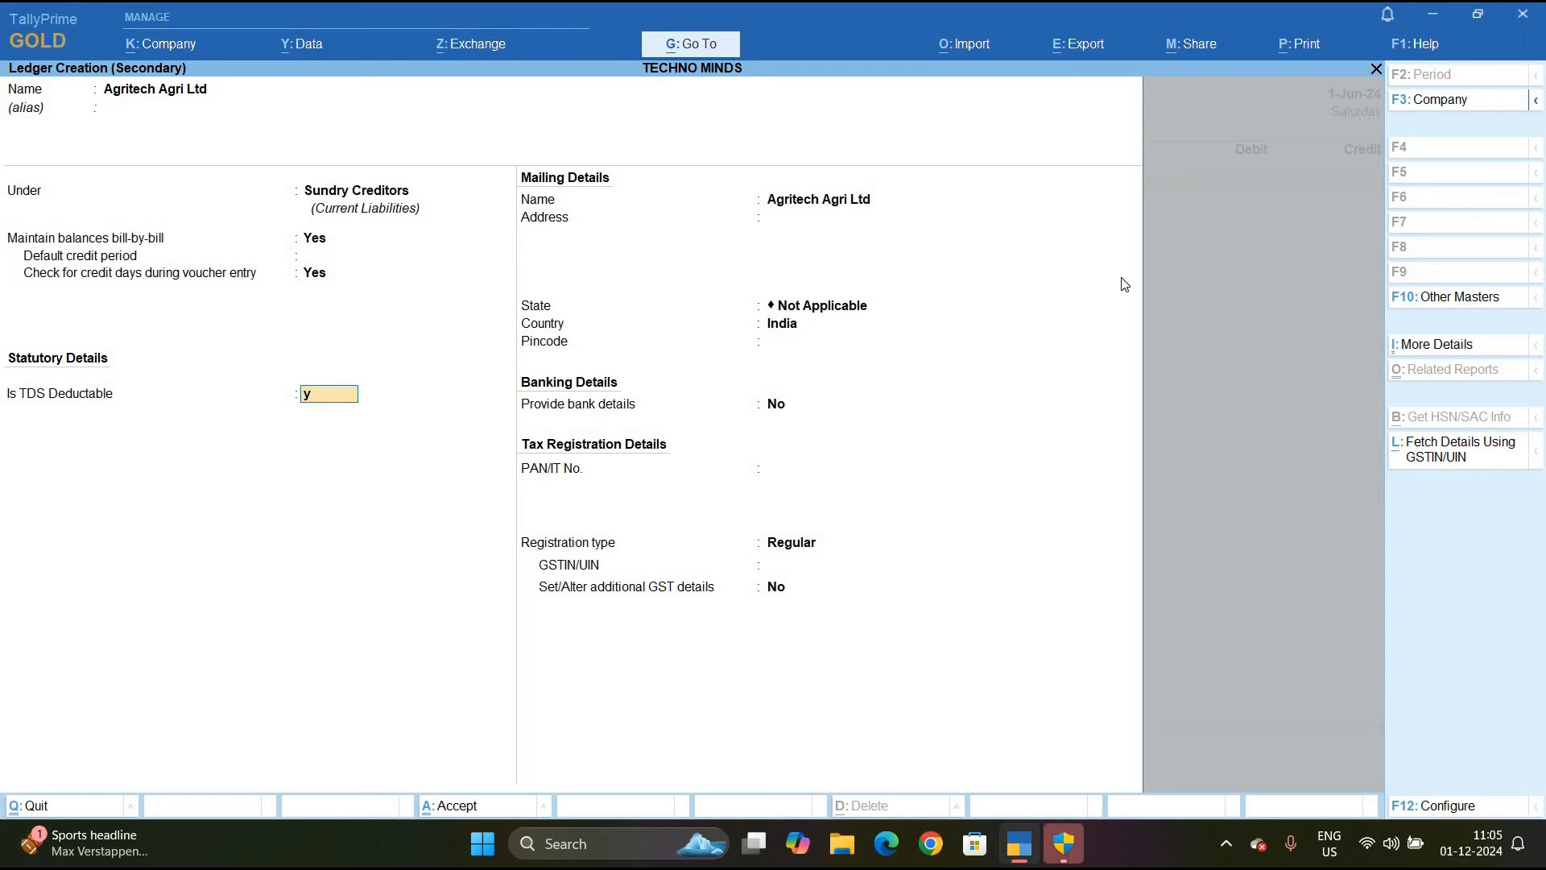
key(Return)
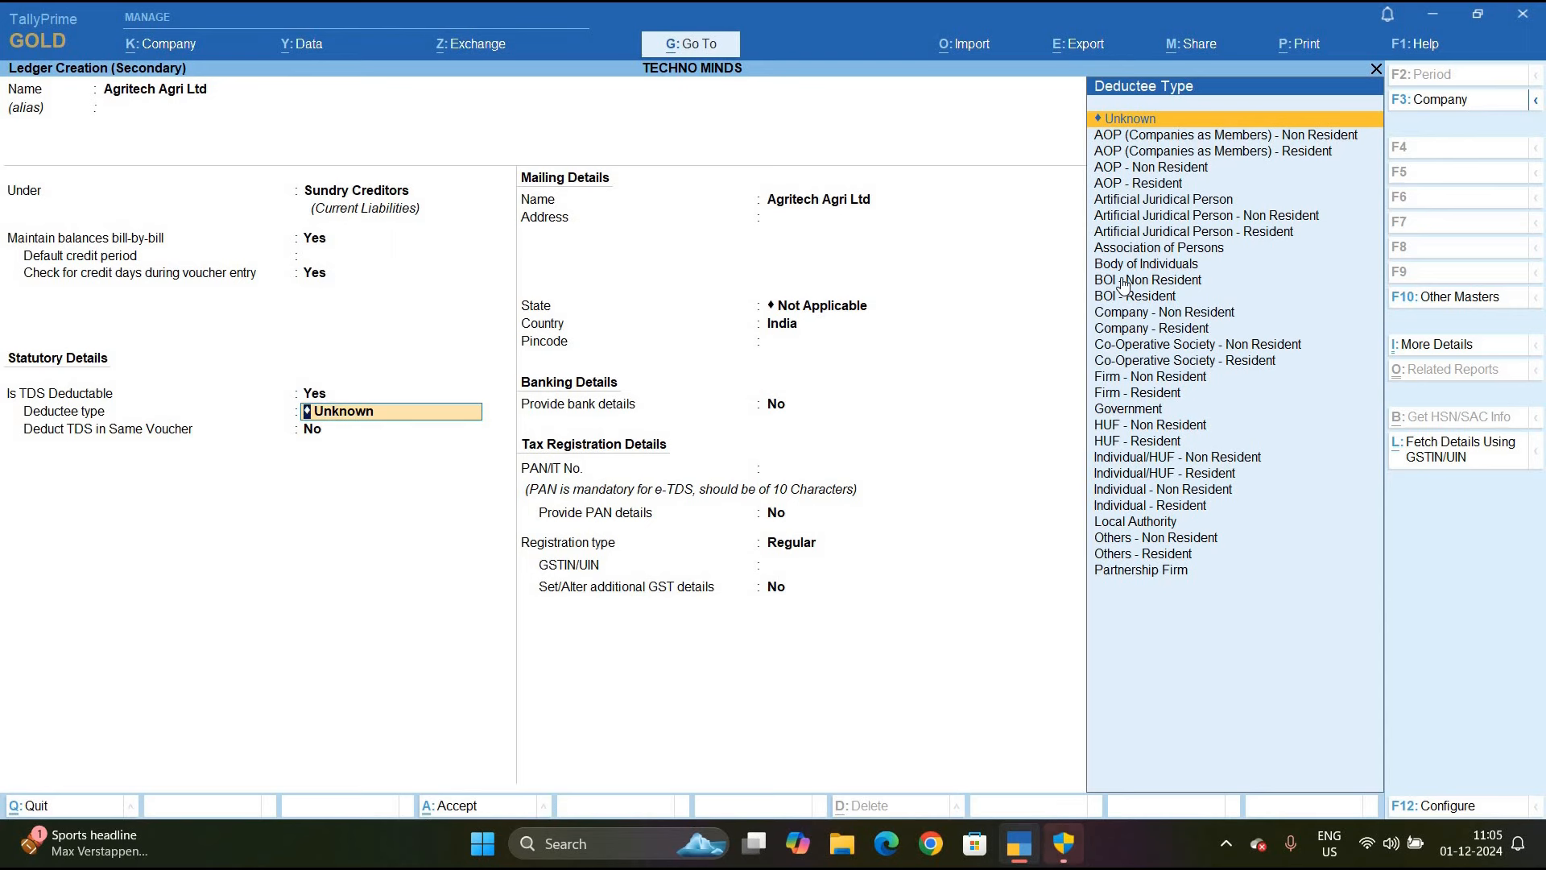
Set deductee type Company - Resident with same-voucher deduction and start nature Payment of Rent (Machinary)
text(C)
key(Down)
key(Down)
key(Down)
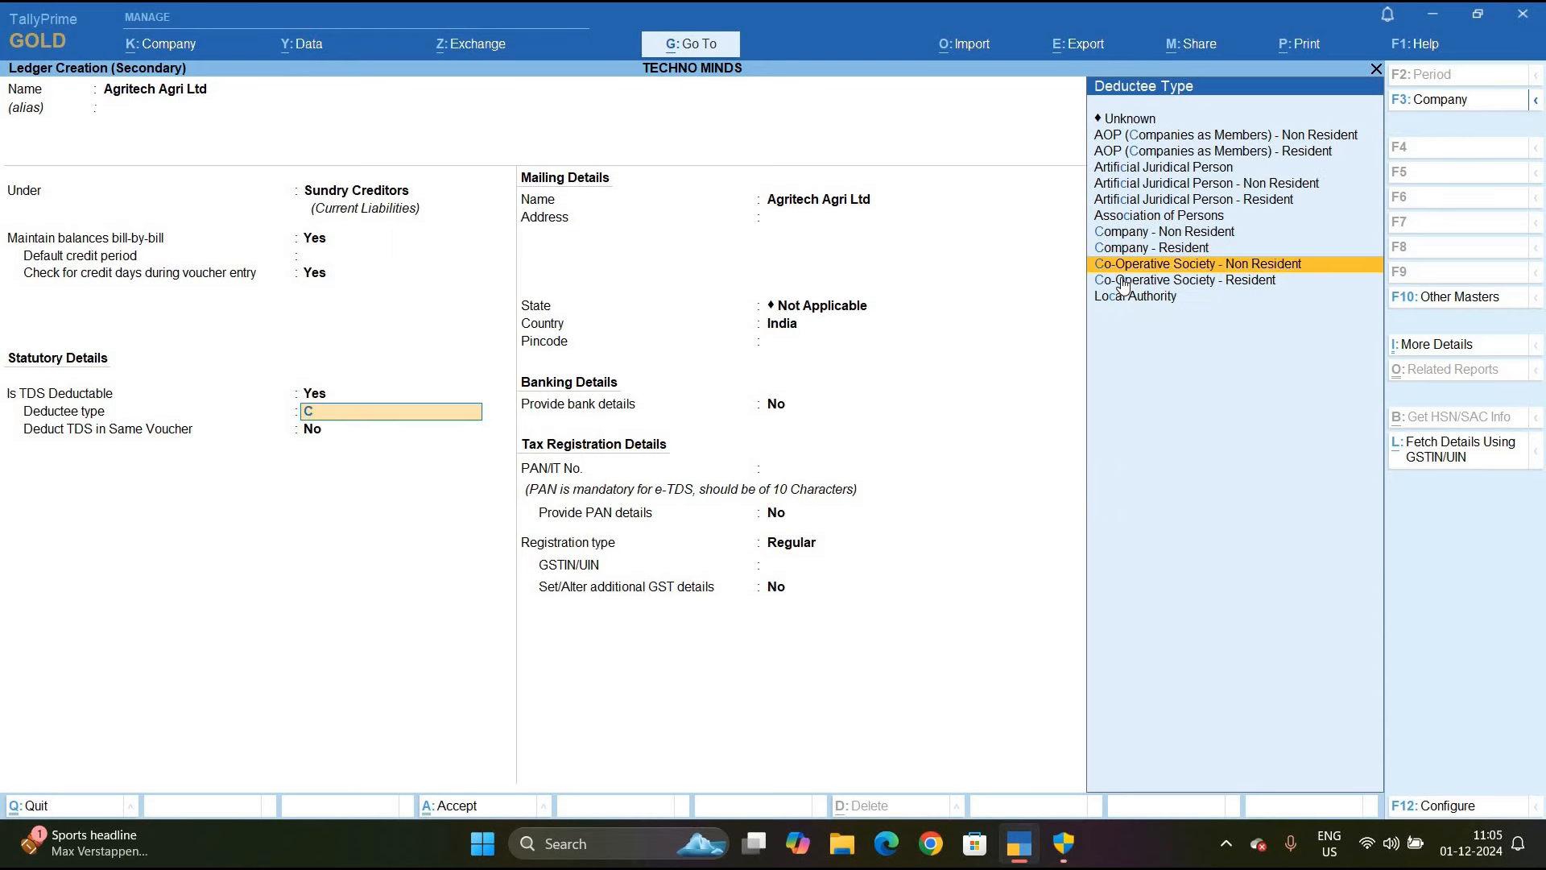
key(Up)
key(Return)
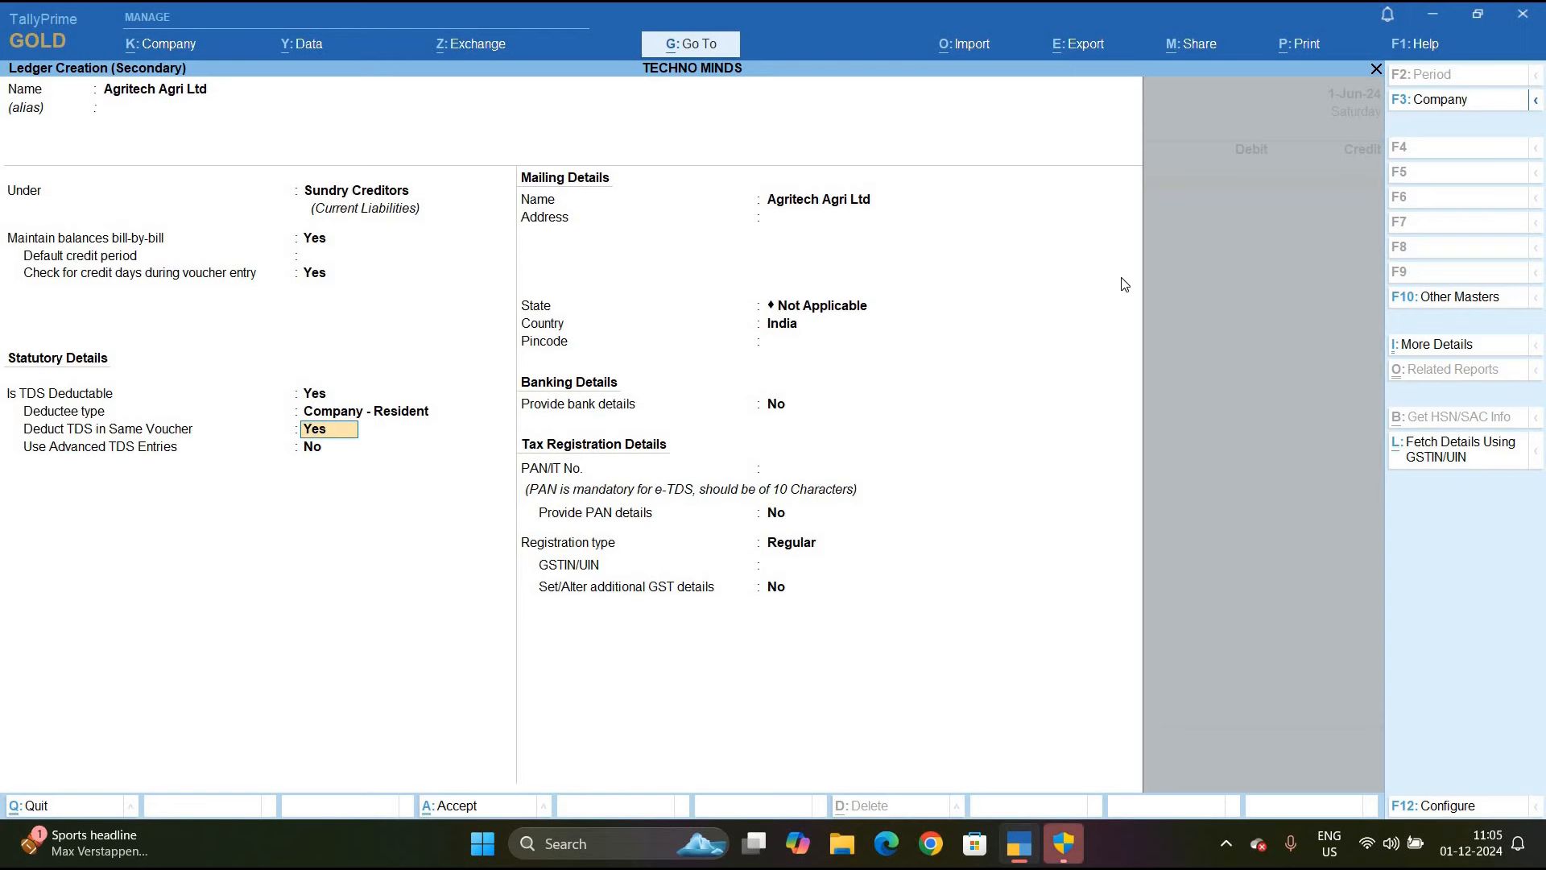
key(Return)
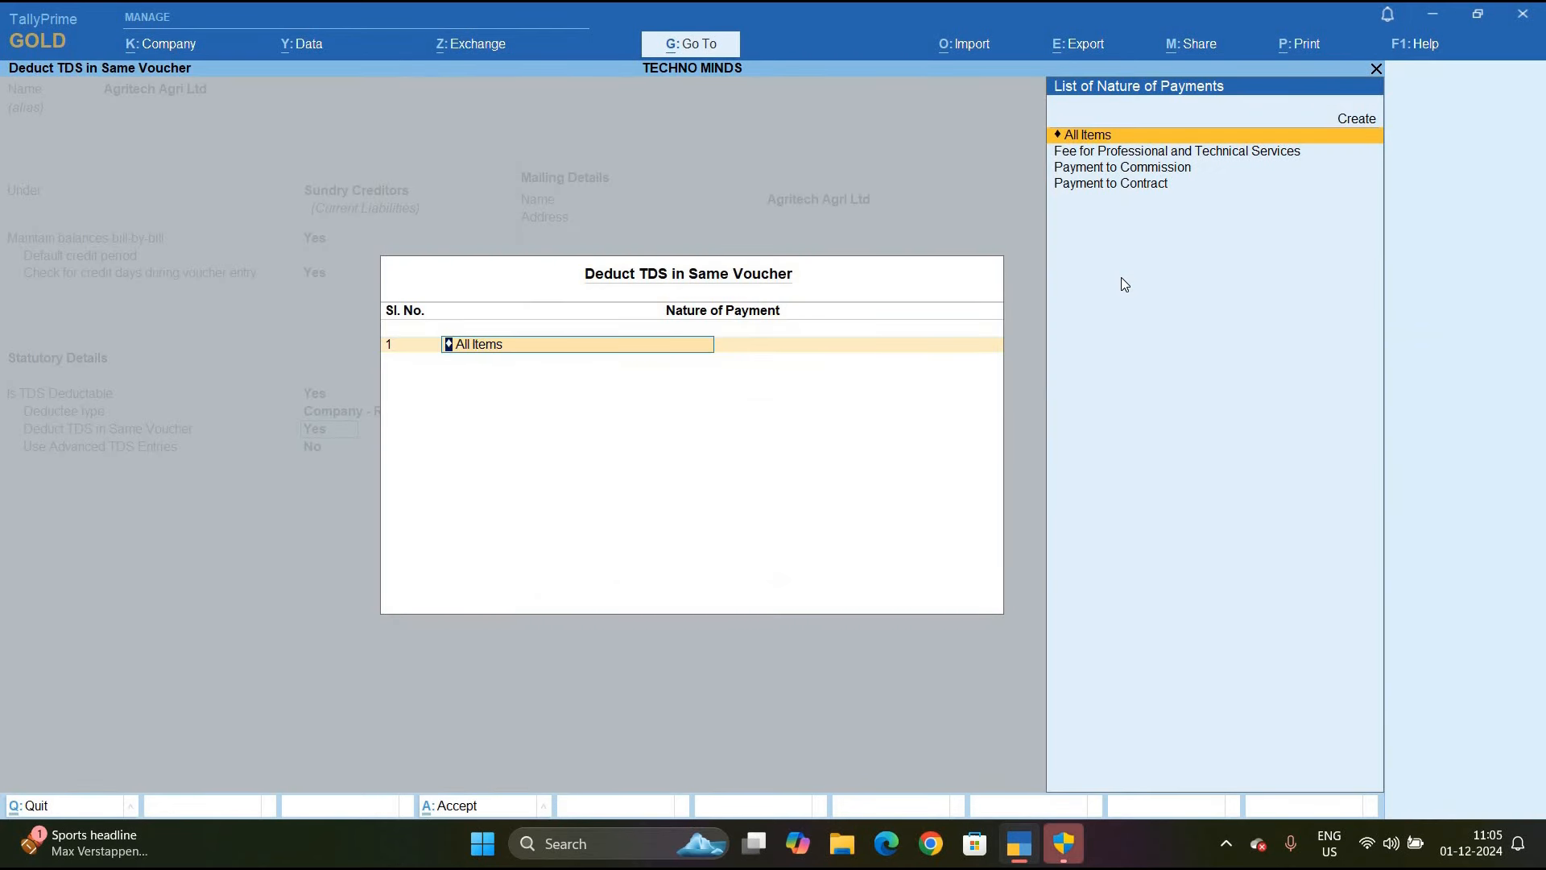
key(Up)
key(Return)
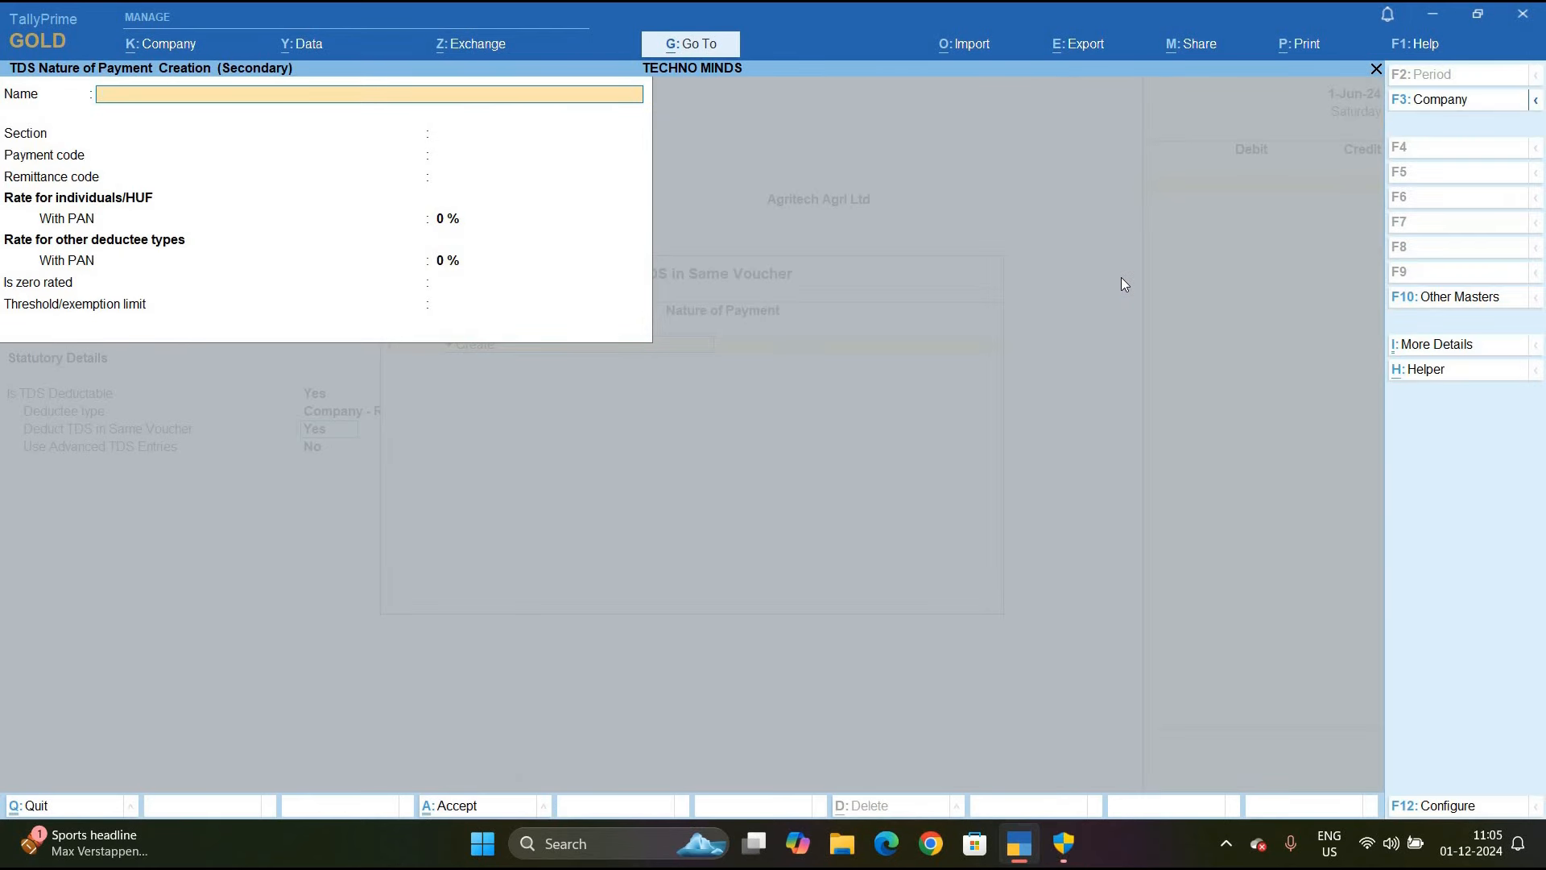
text(Payme)
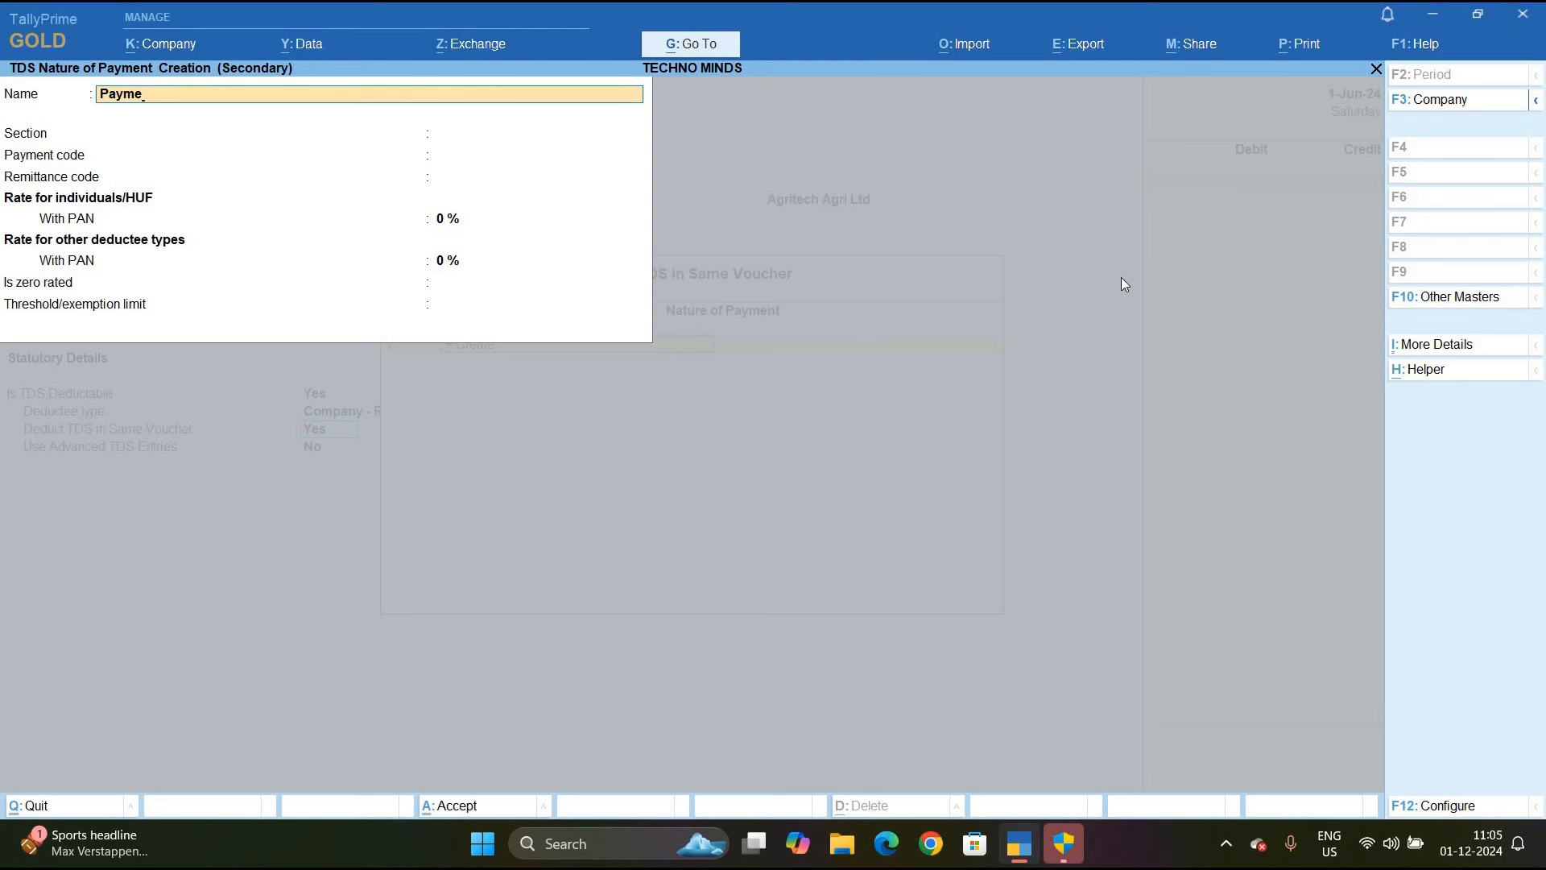
text(nt of Rent)
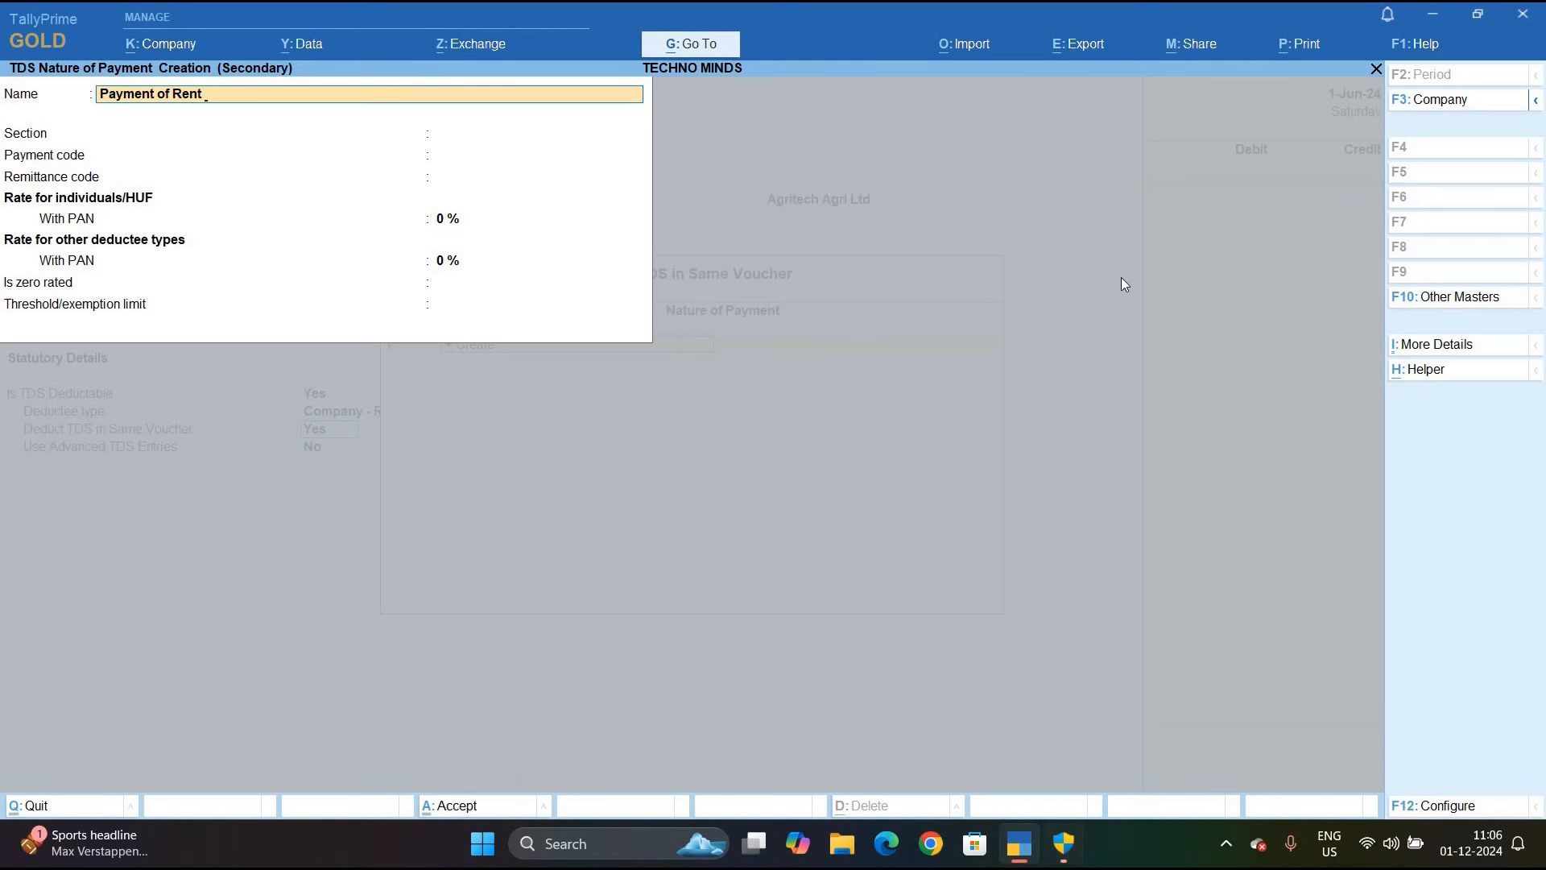
text( (Machin)
Save Payment of Rent (Machinary) with section 194i, payment code 94i and a 2% rate
key(Return)
key(Return)
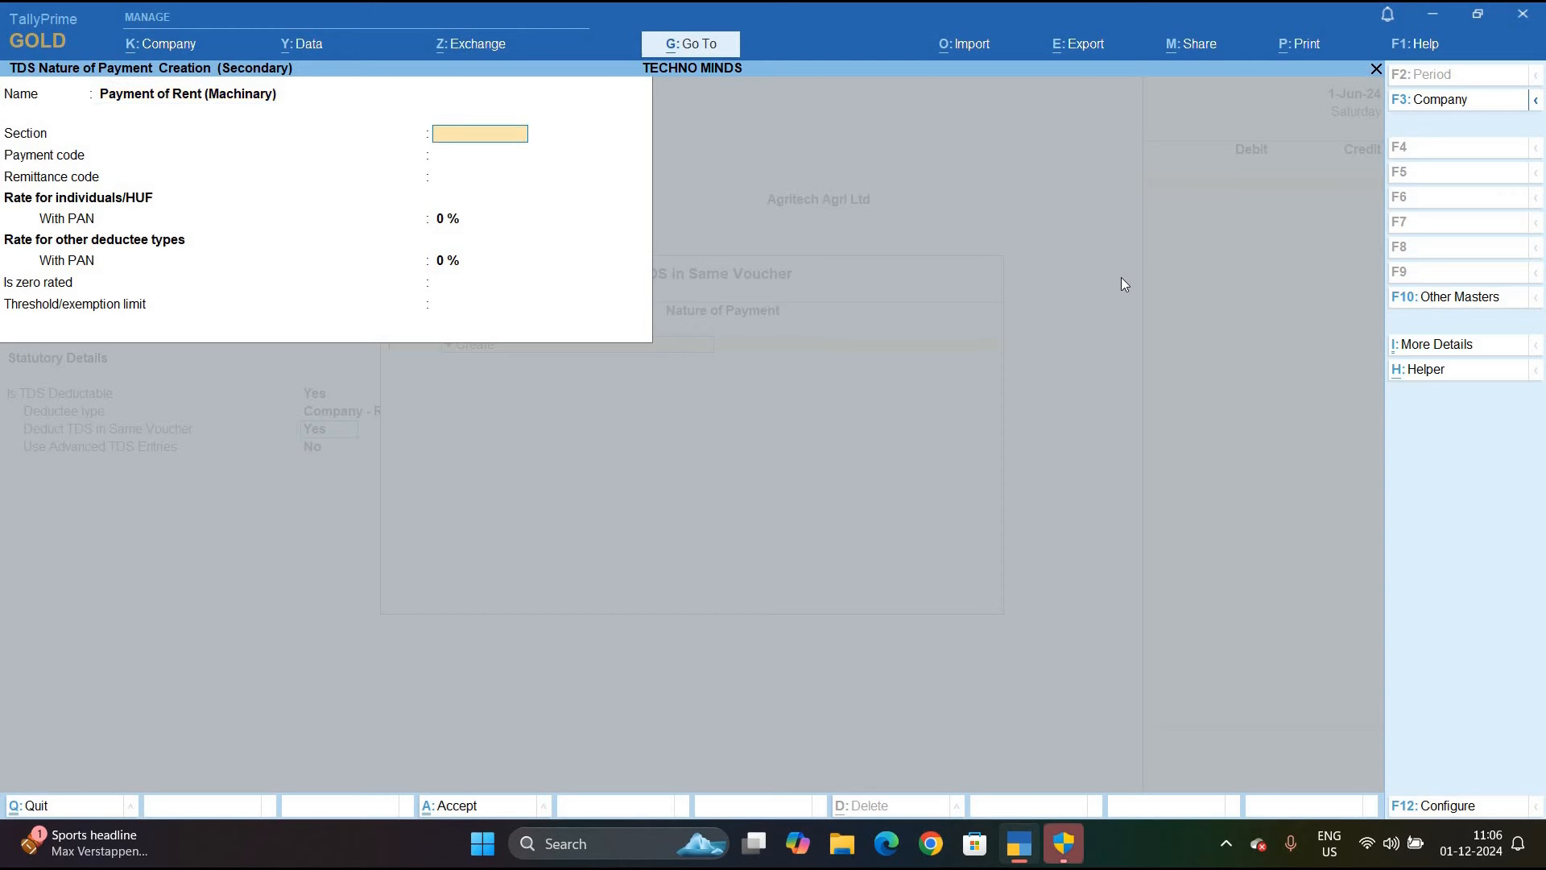
key(BackSpace)
text(195)
key(BackSpace)
text(4i)
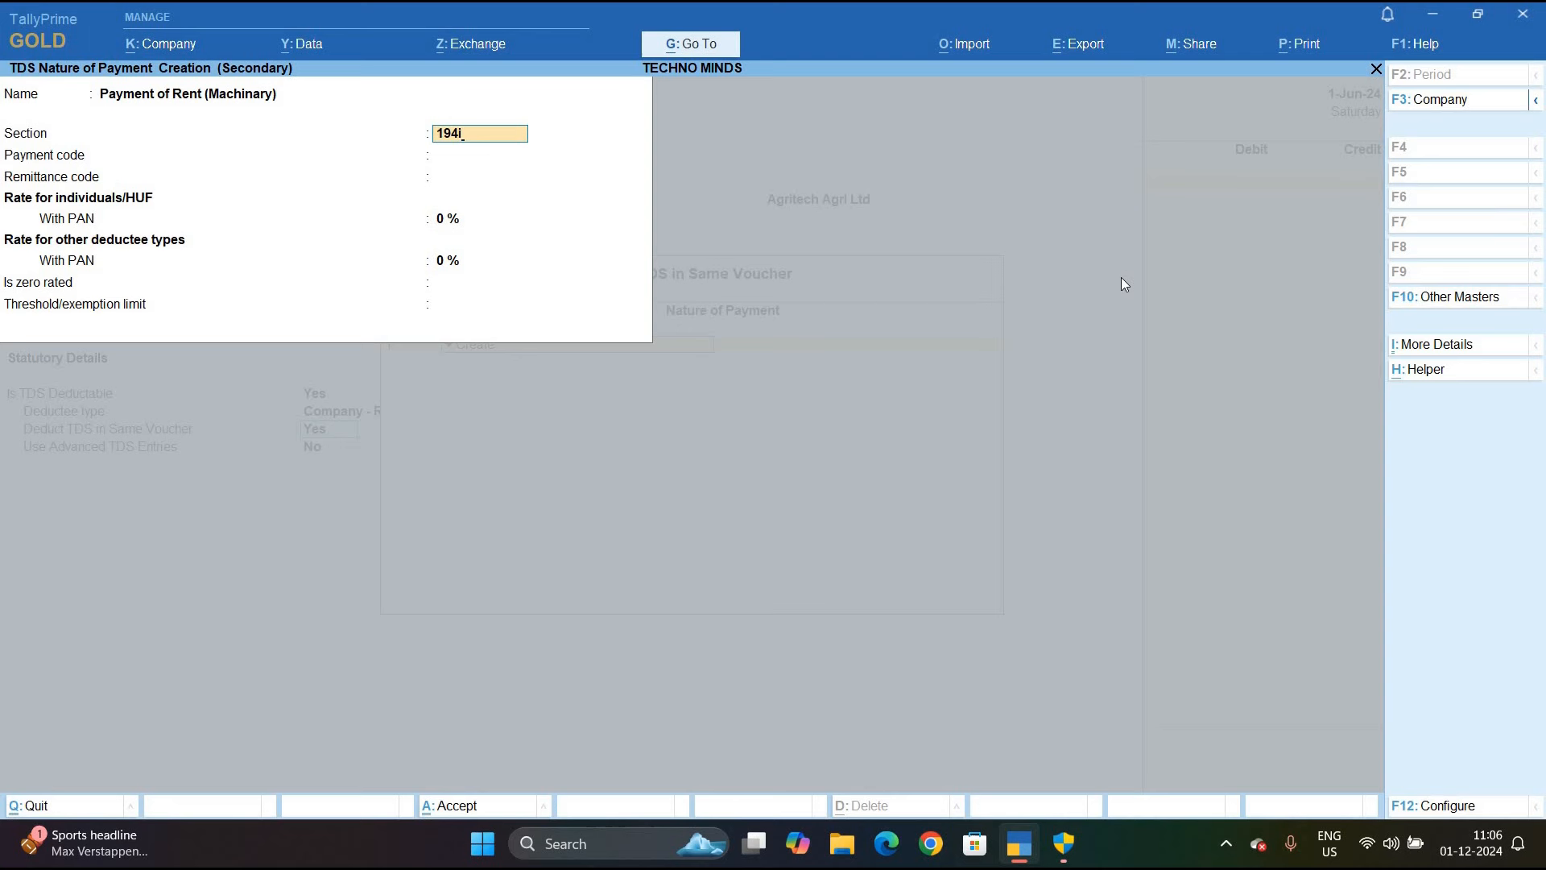
key(Return)
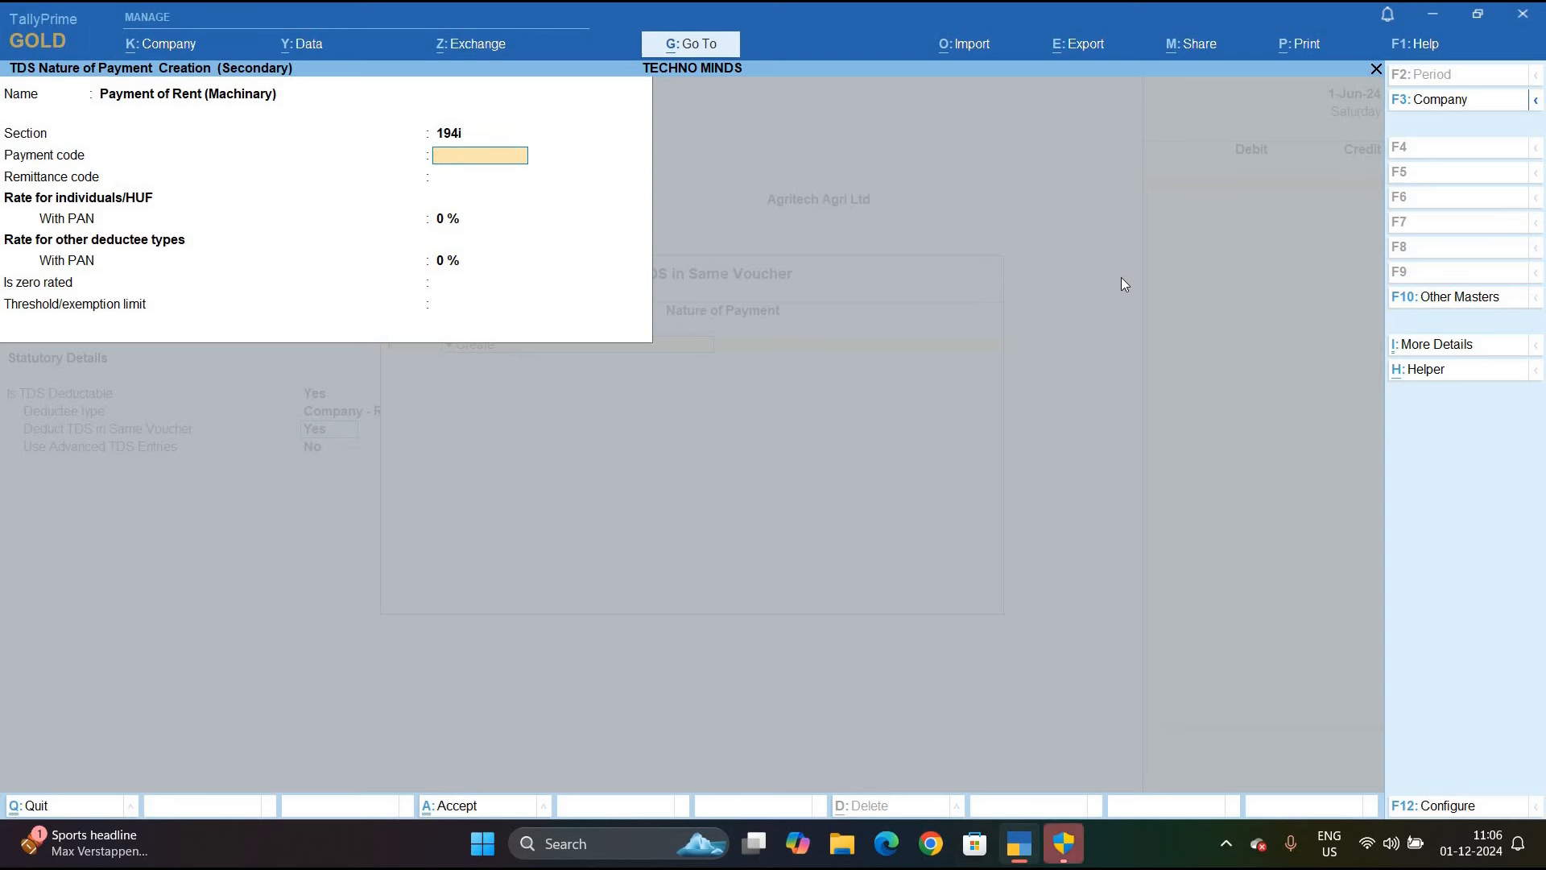
text(94i)
key(Return)
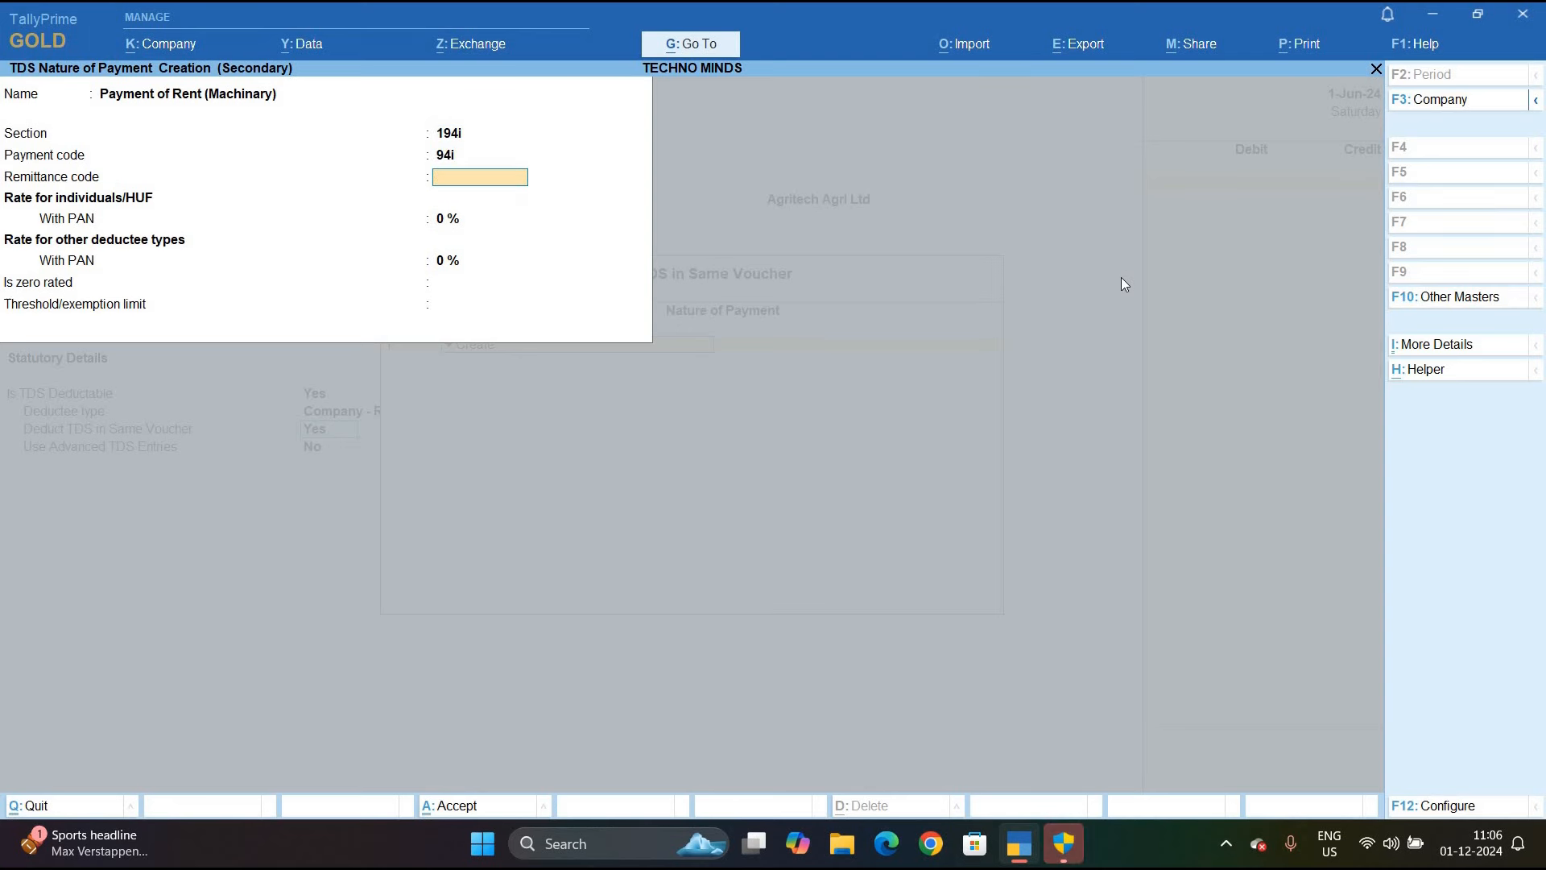
key(Return)
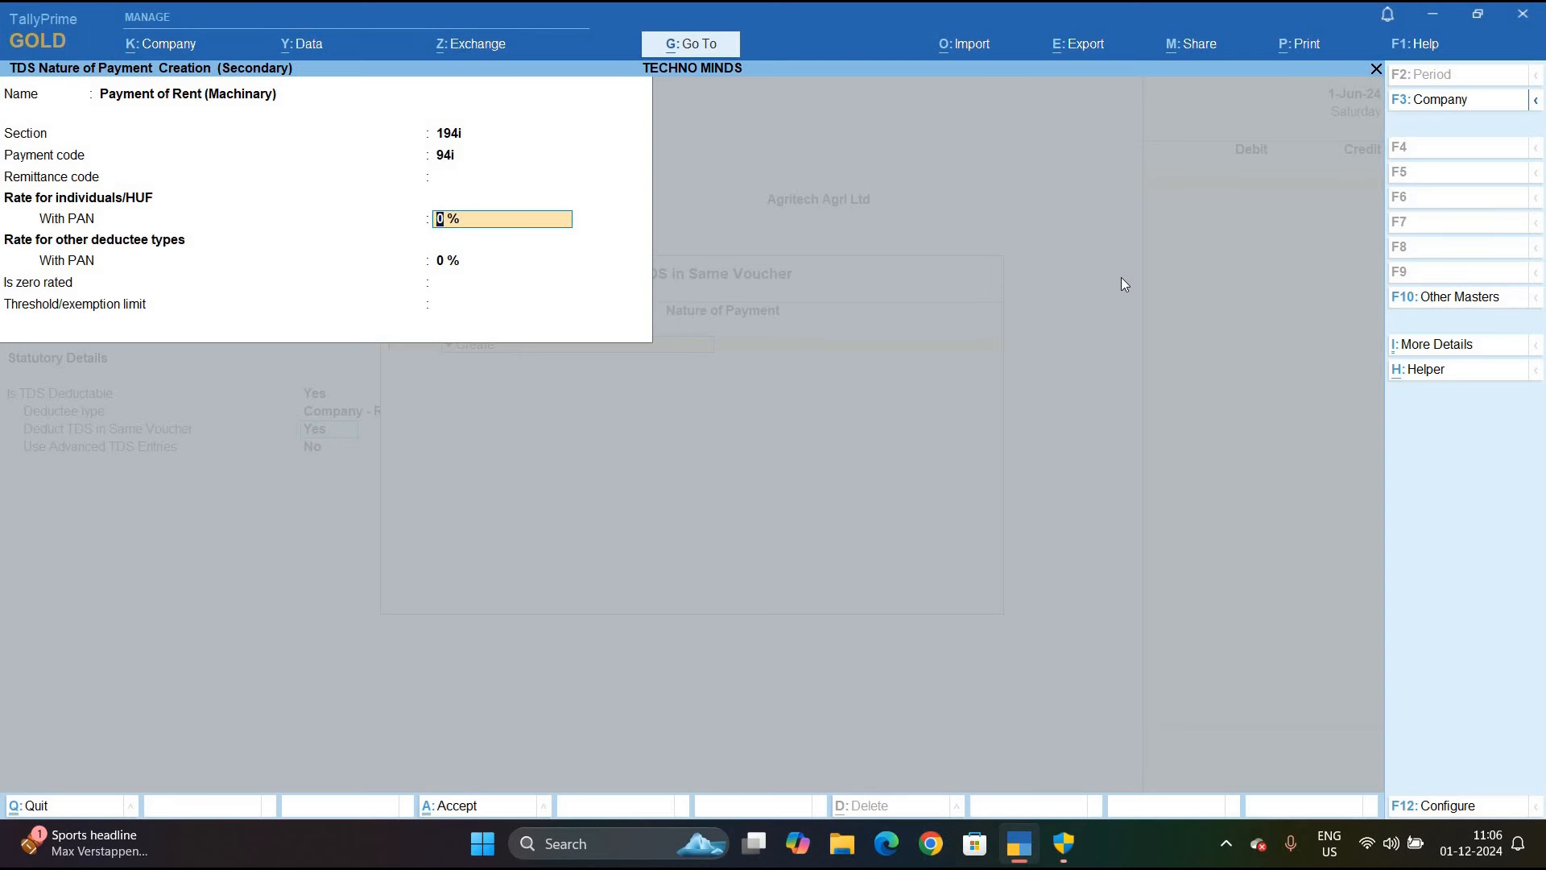
text(2)
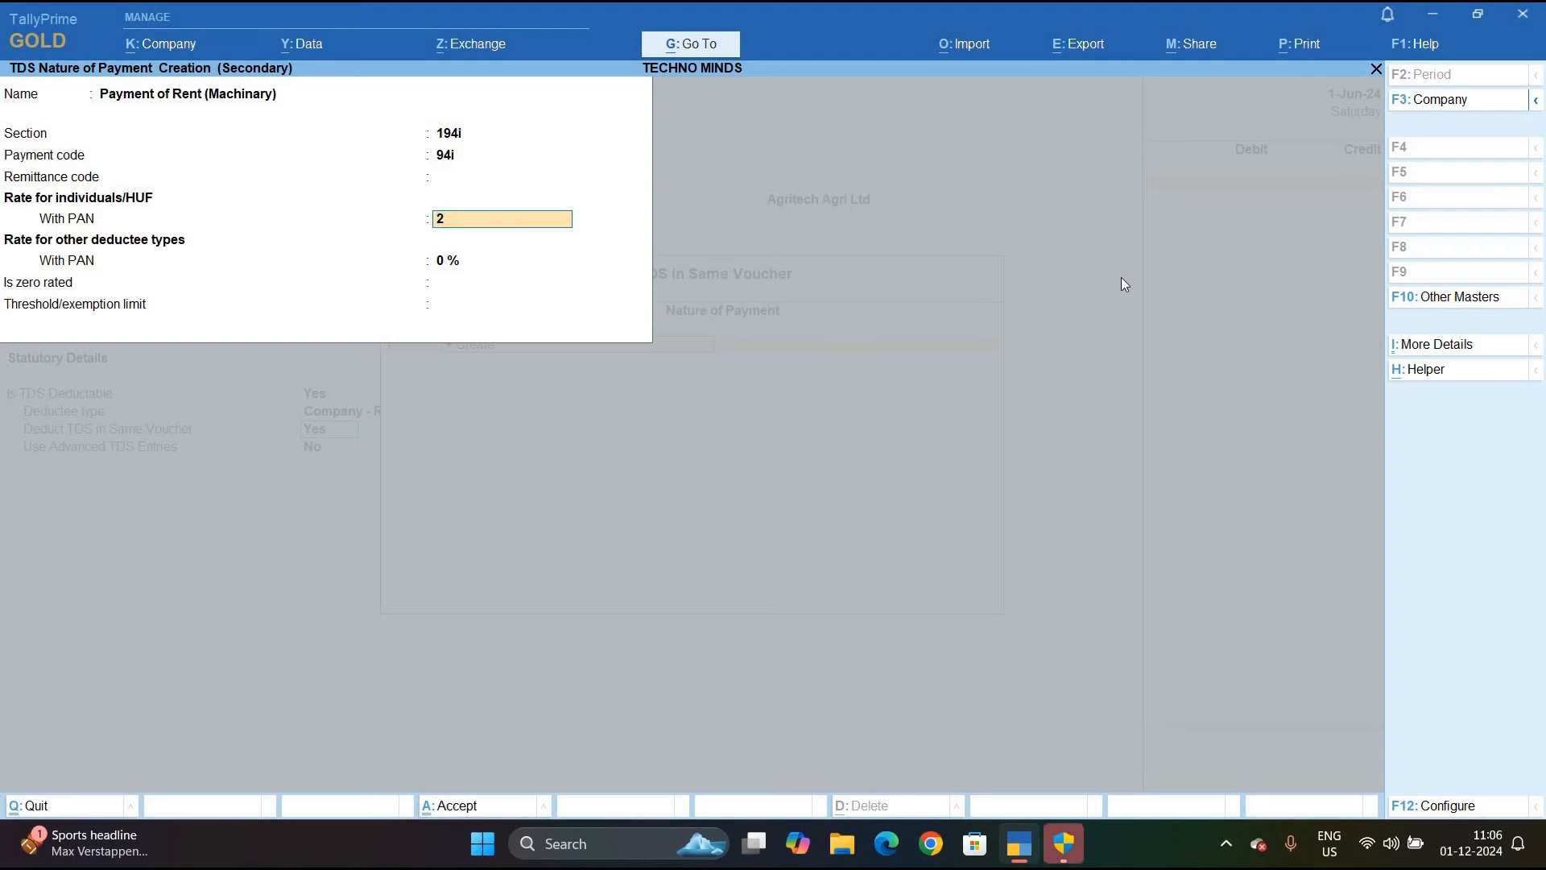
key(Return)
key(ctrl+a)
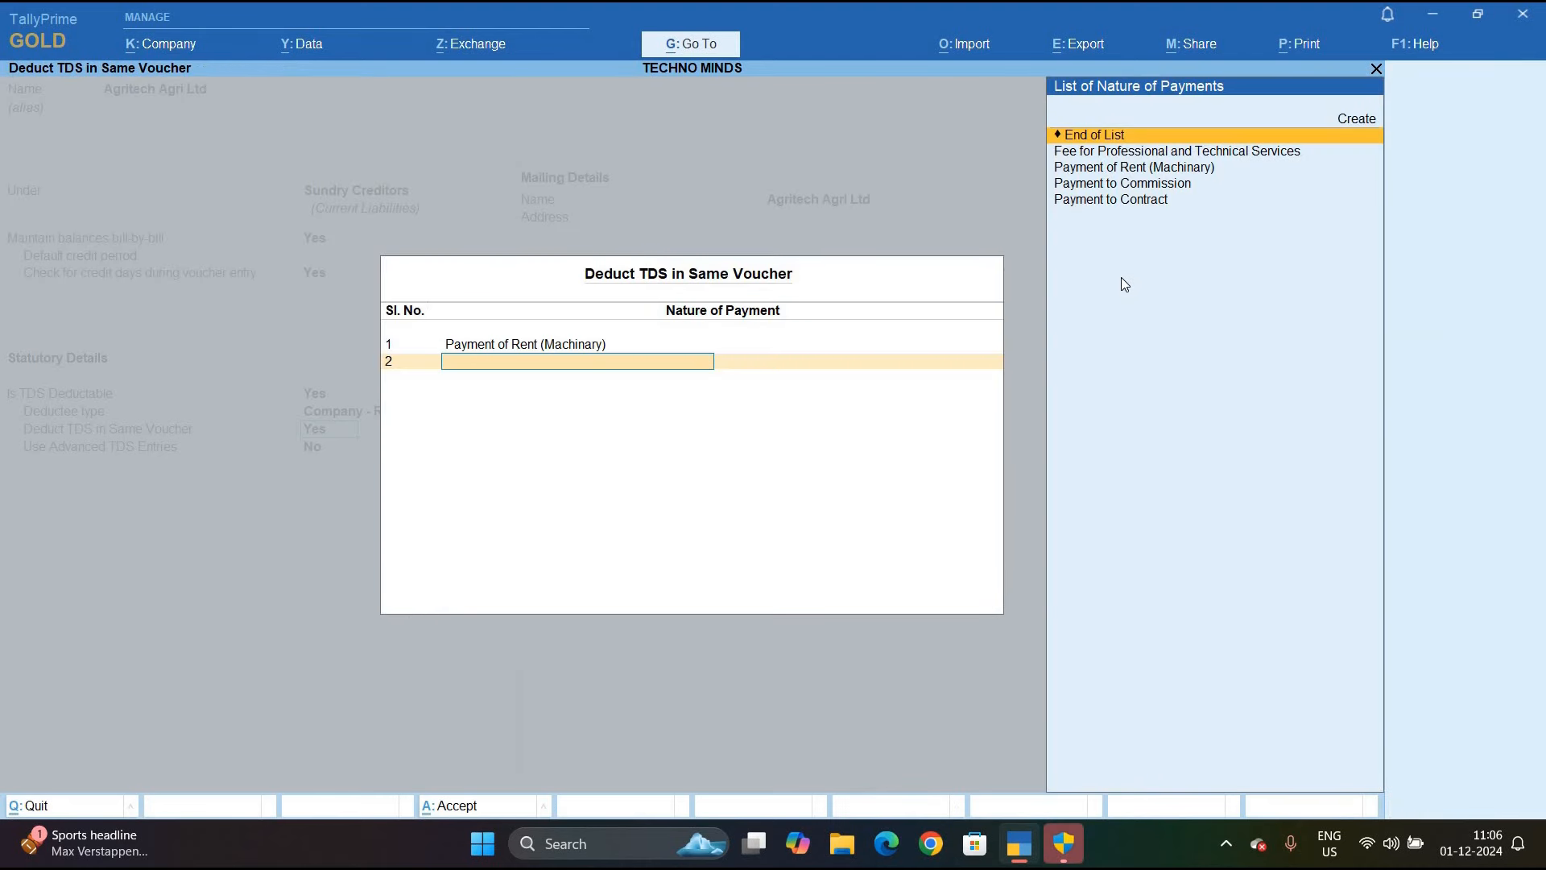
Enter the supplier's PAN, mark PAN details provided, pick the registration type and save Agritech Agri Ltd
key(Return)
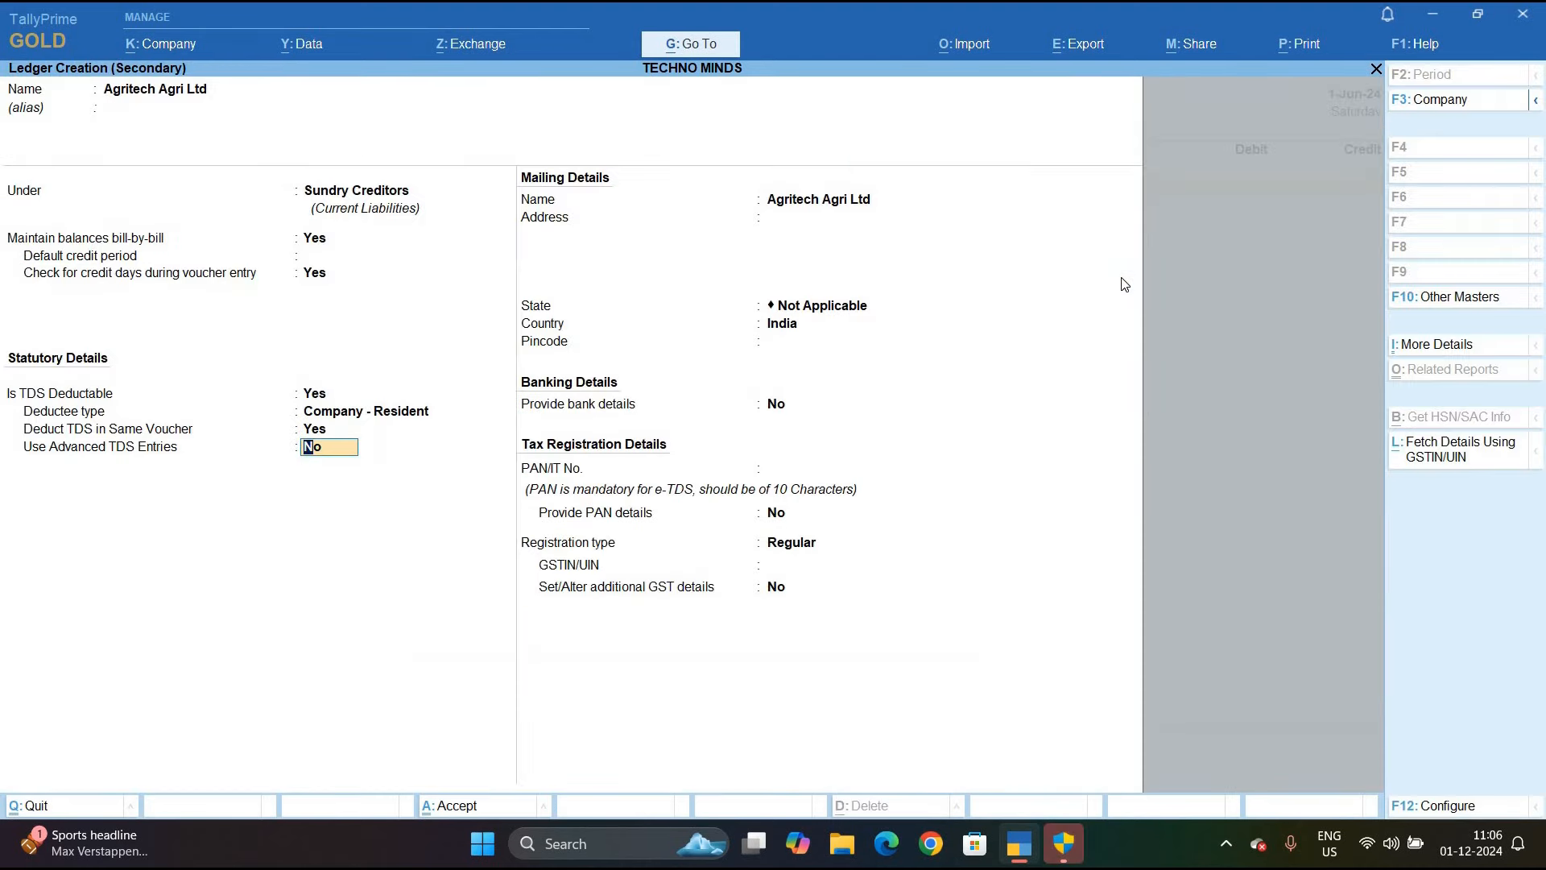
key(Return)
key(Return)
key(Return)
key(Return)
key(Return)
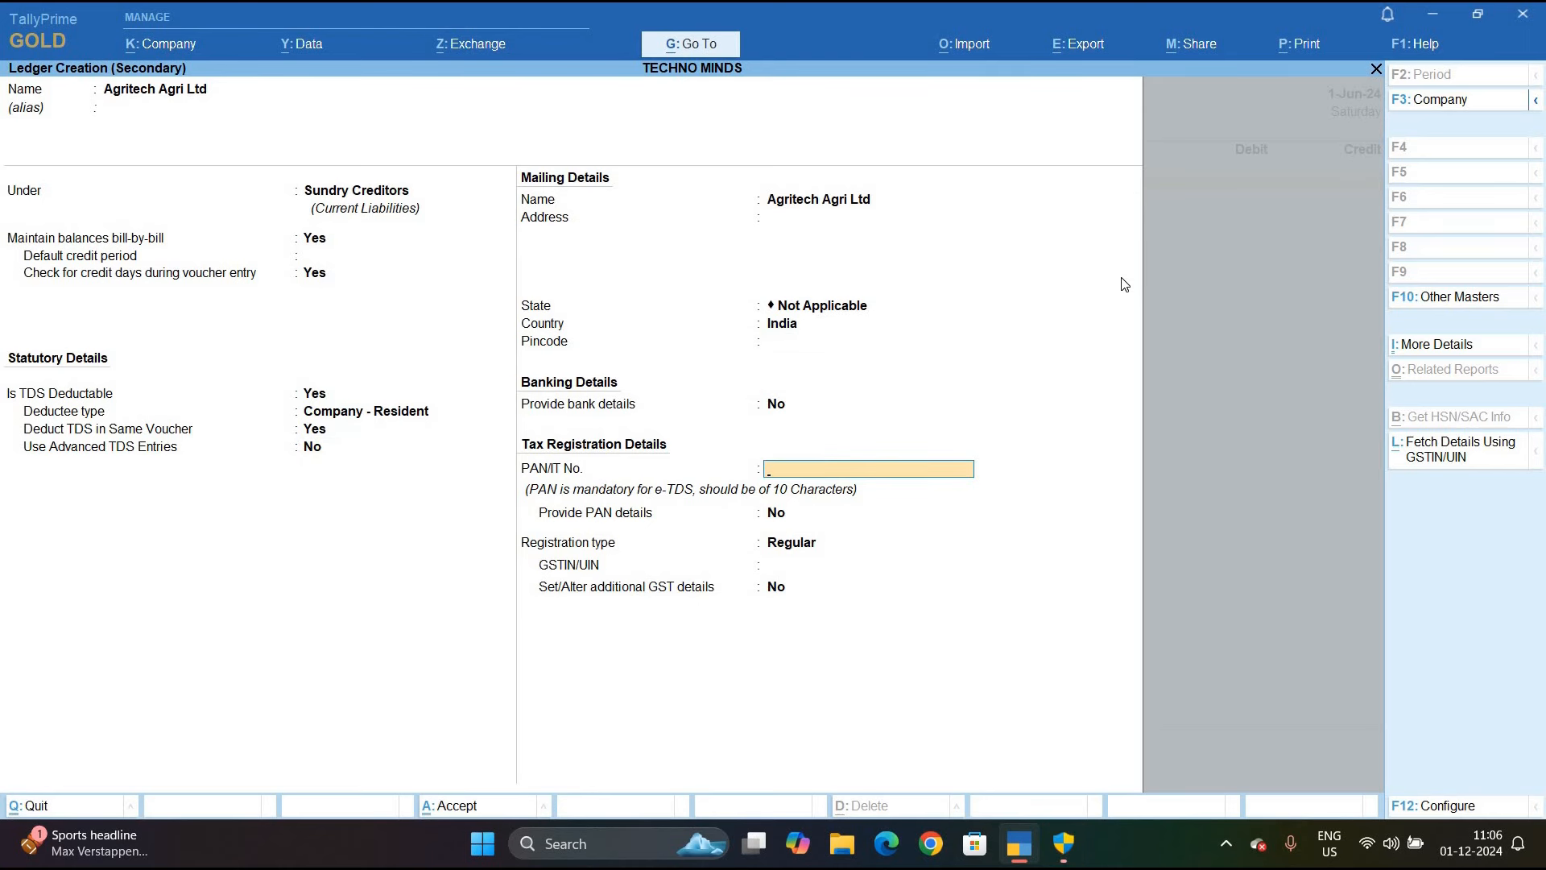
key(Return)
key(y)
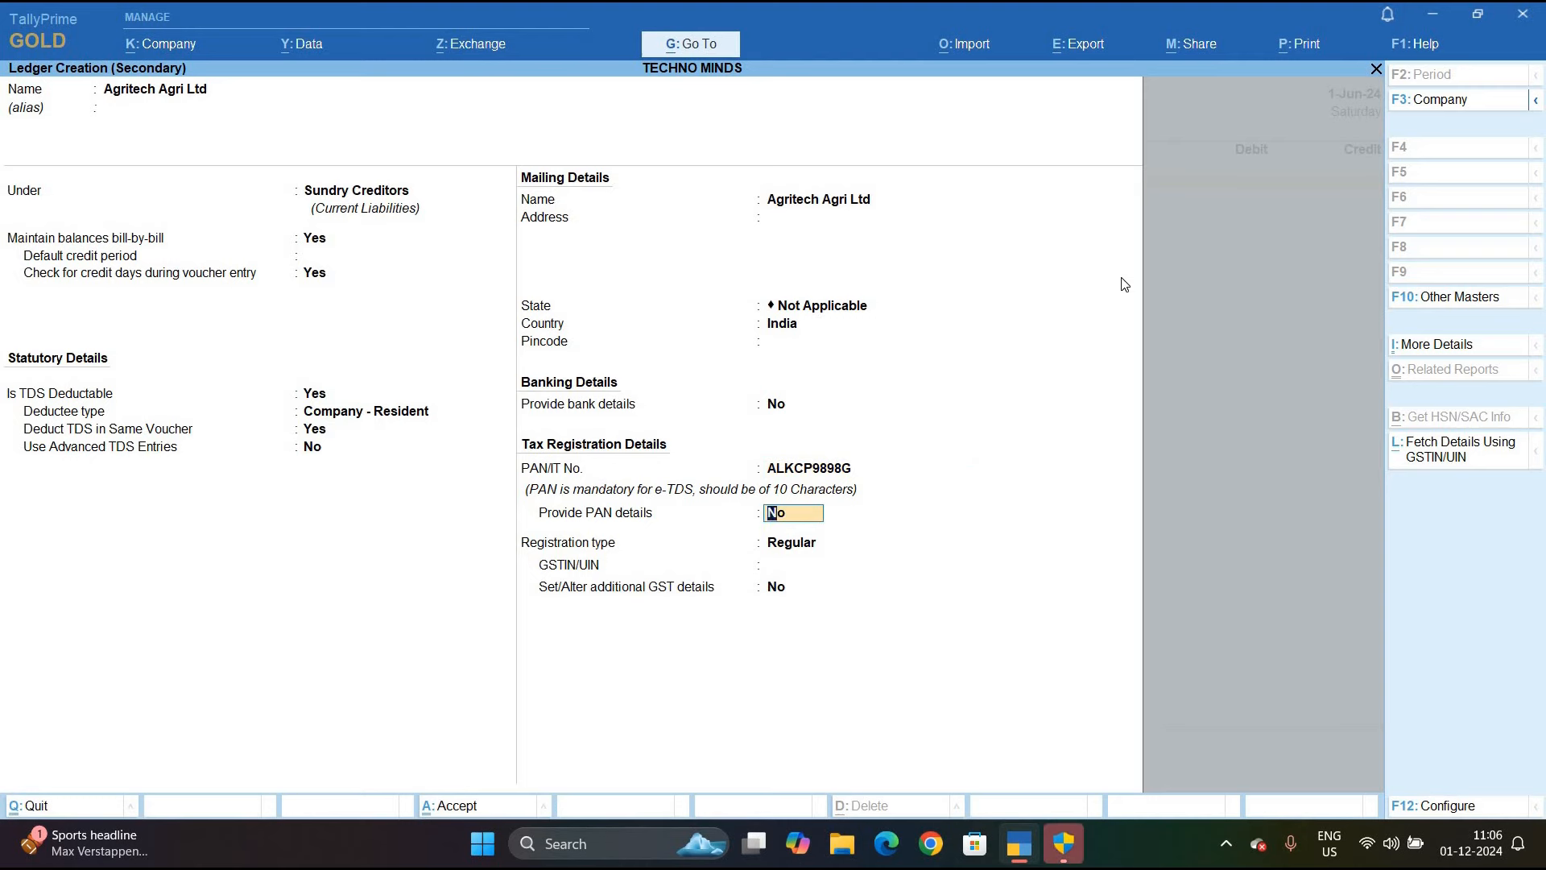
key(Return)
key(Return)
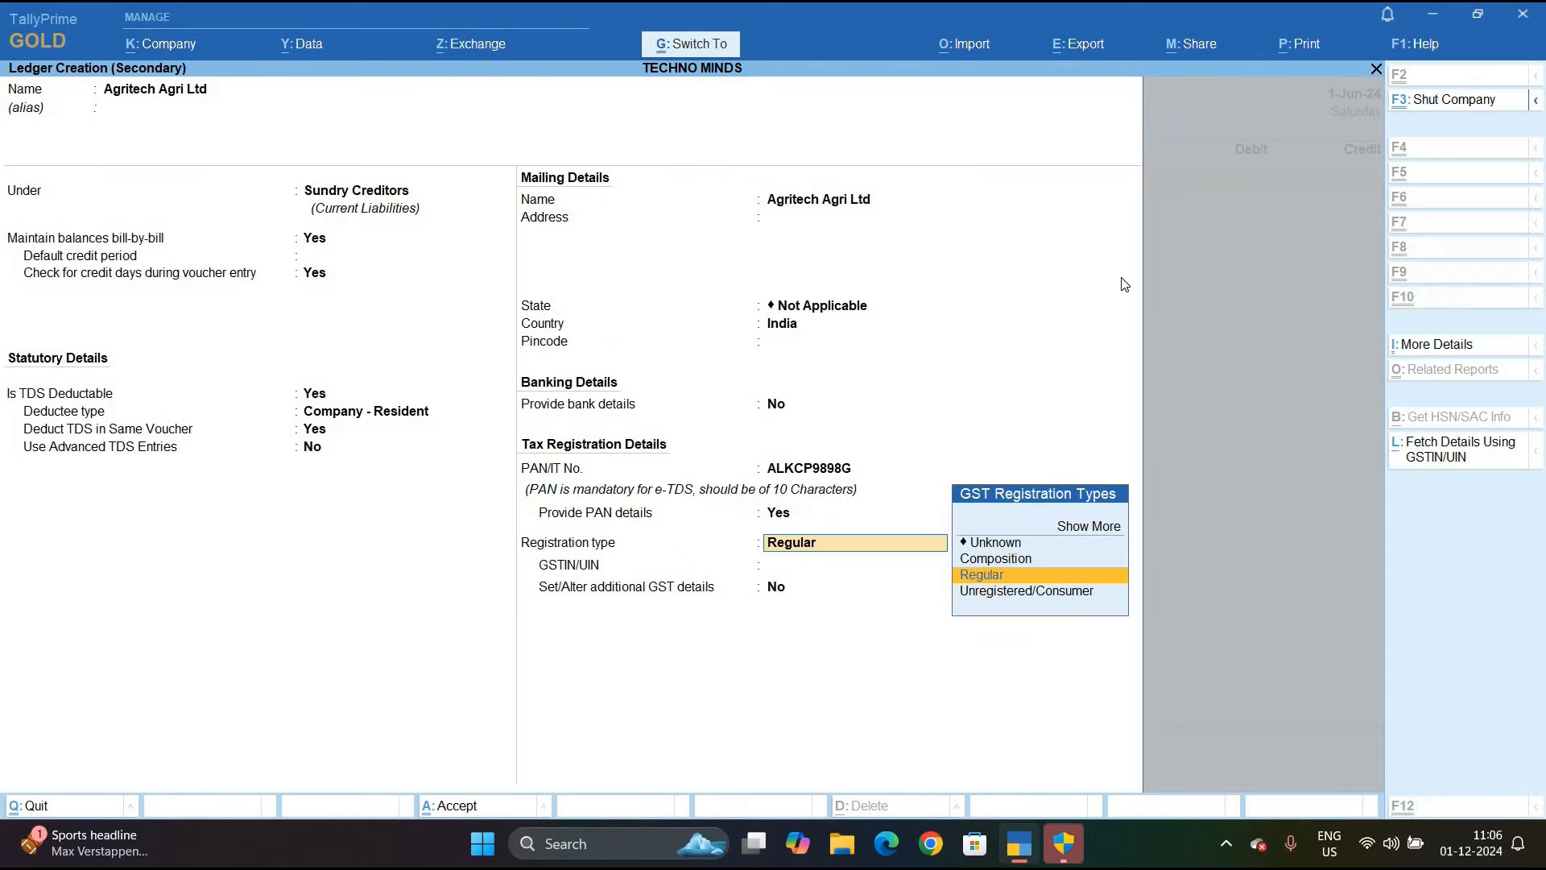
key(Up)
key(Up)
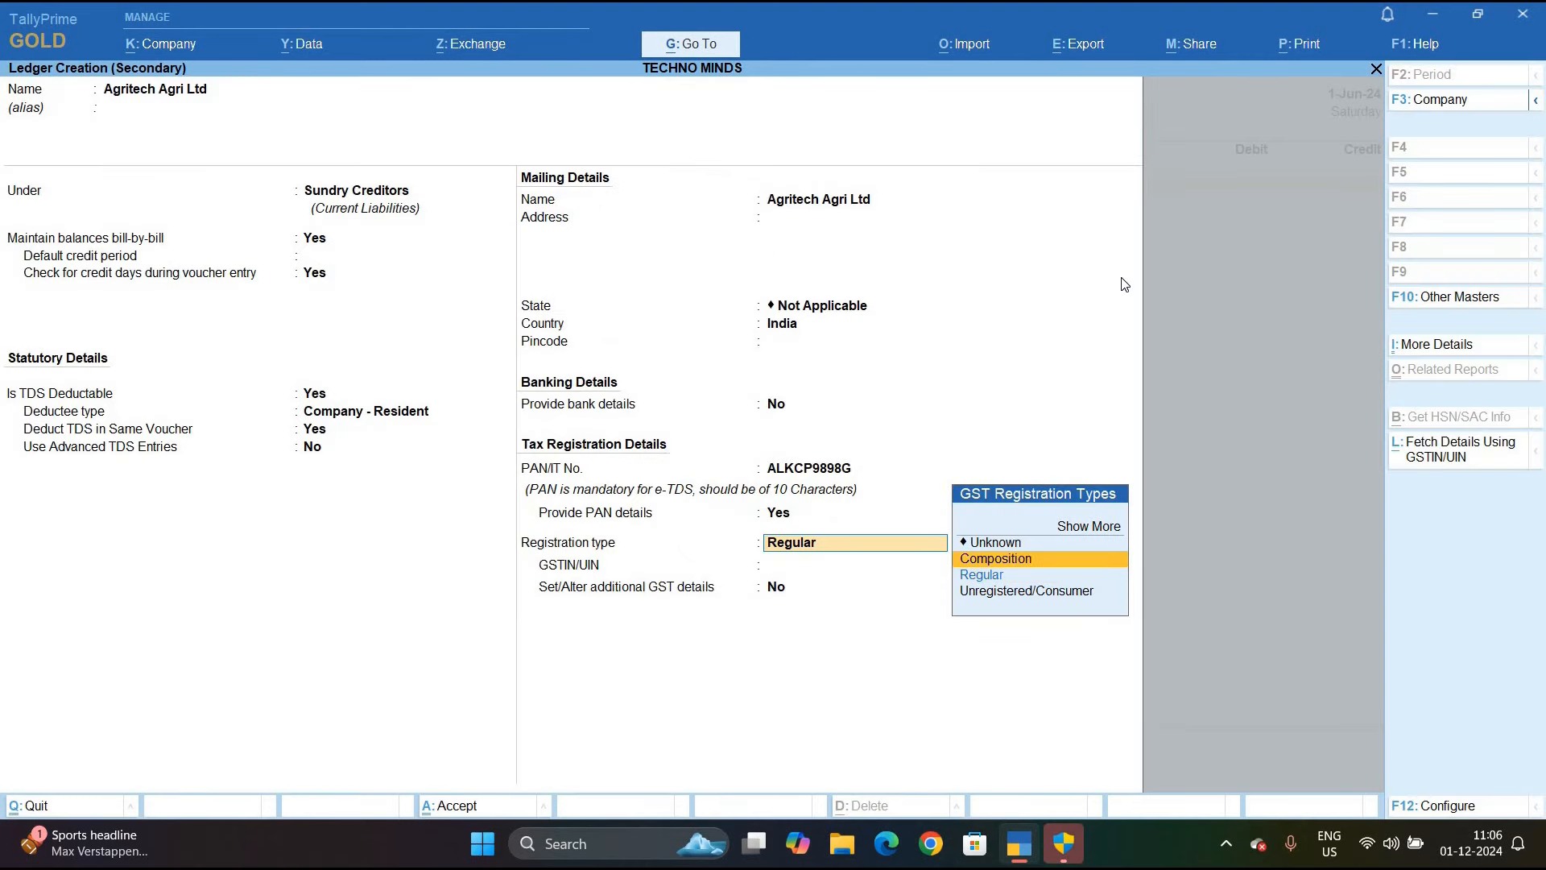
key(Return)
key(ctrl+a)
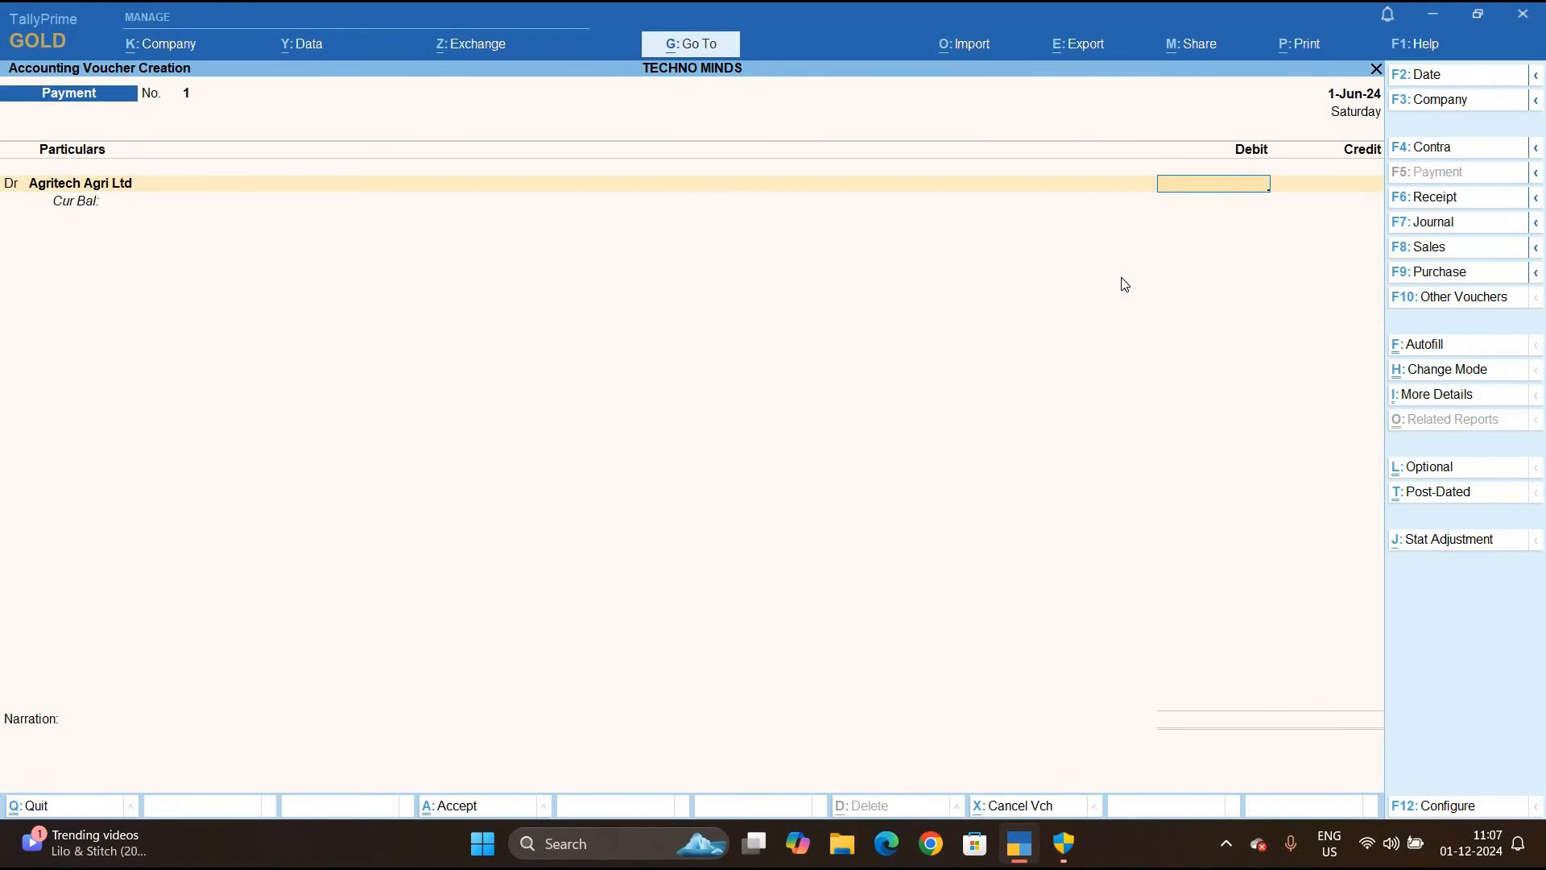
Debit Agritech Agri Ltd 60,000 as an Advance with bill reference 1
text(60000)
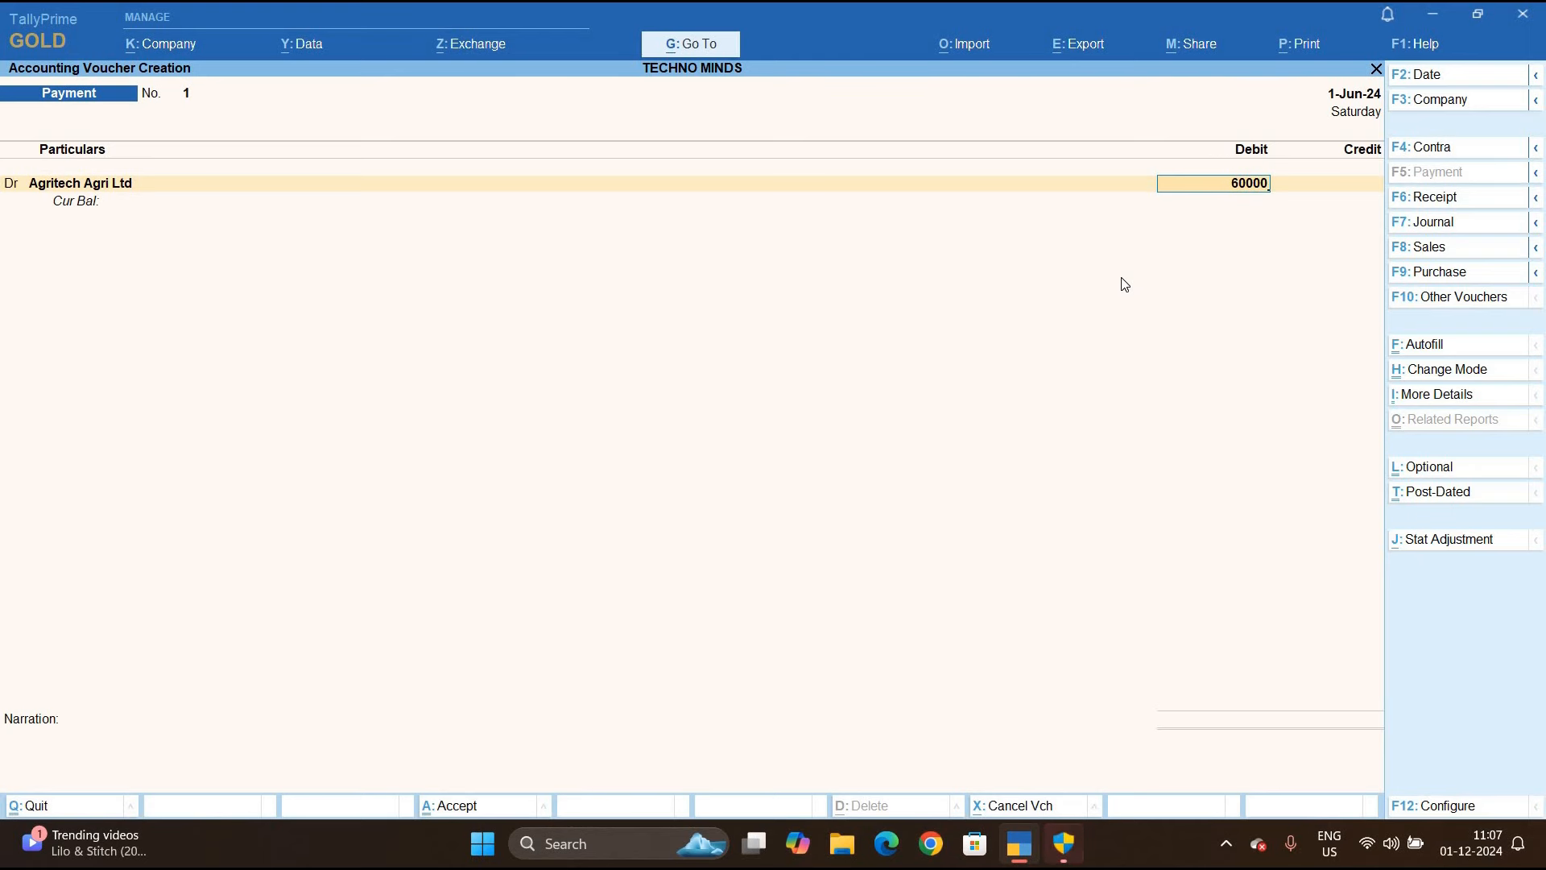
key(Return)
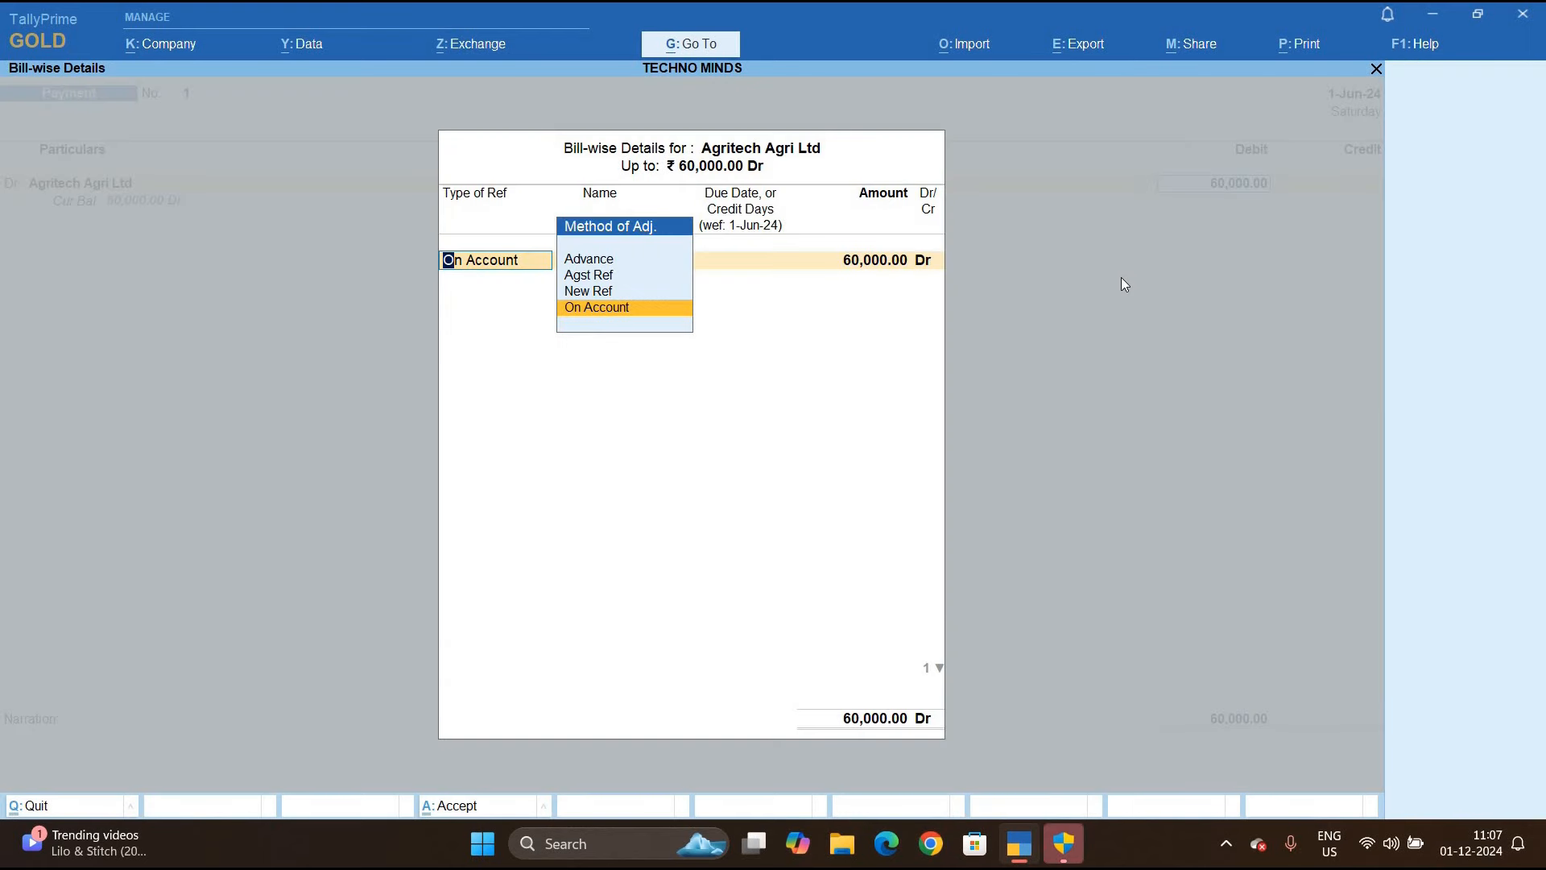
key(Up)
key(Up)
key(Up)
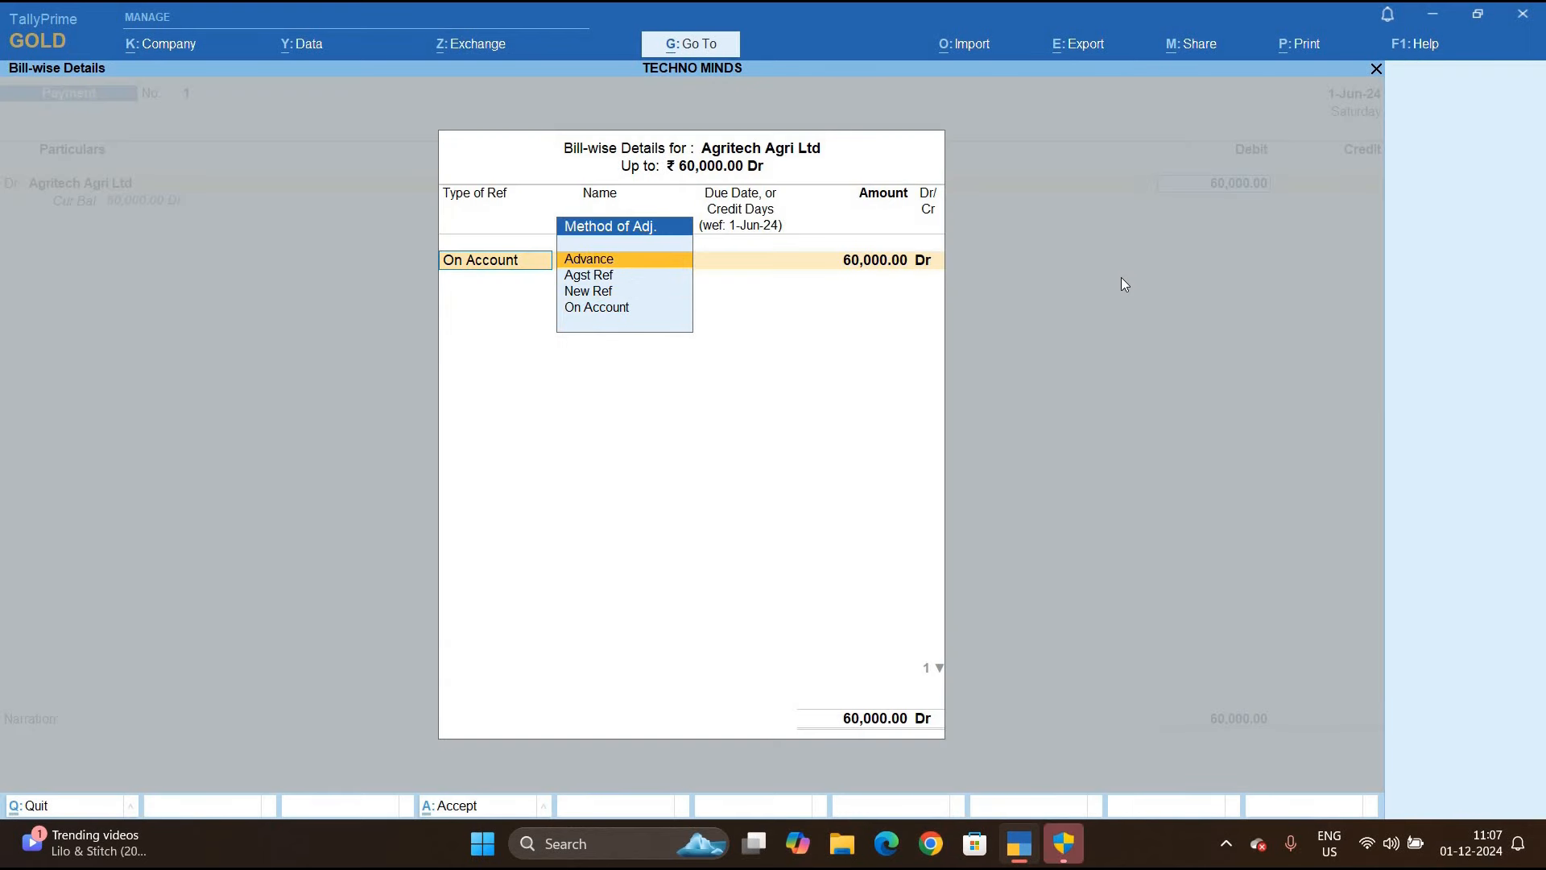
key(Return)
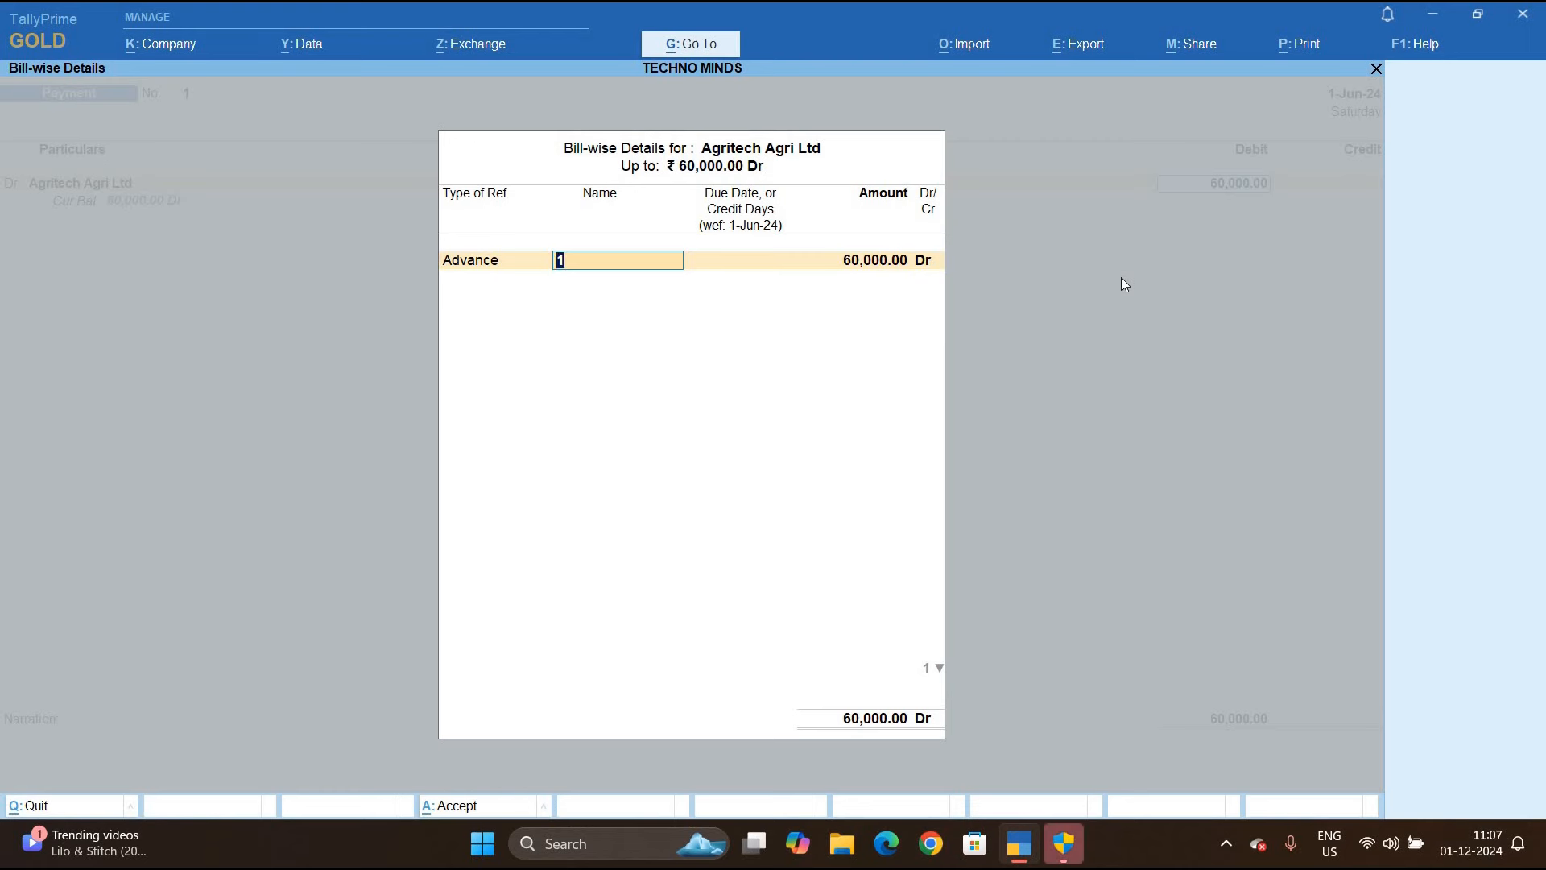
key(Return)
key(Return)
key(Return)
key(Return)
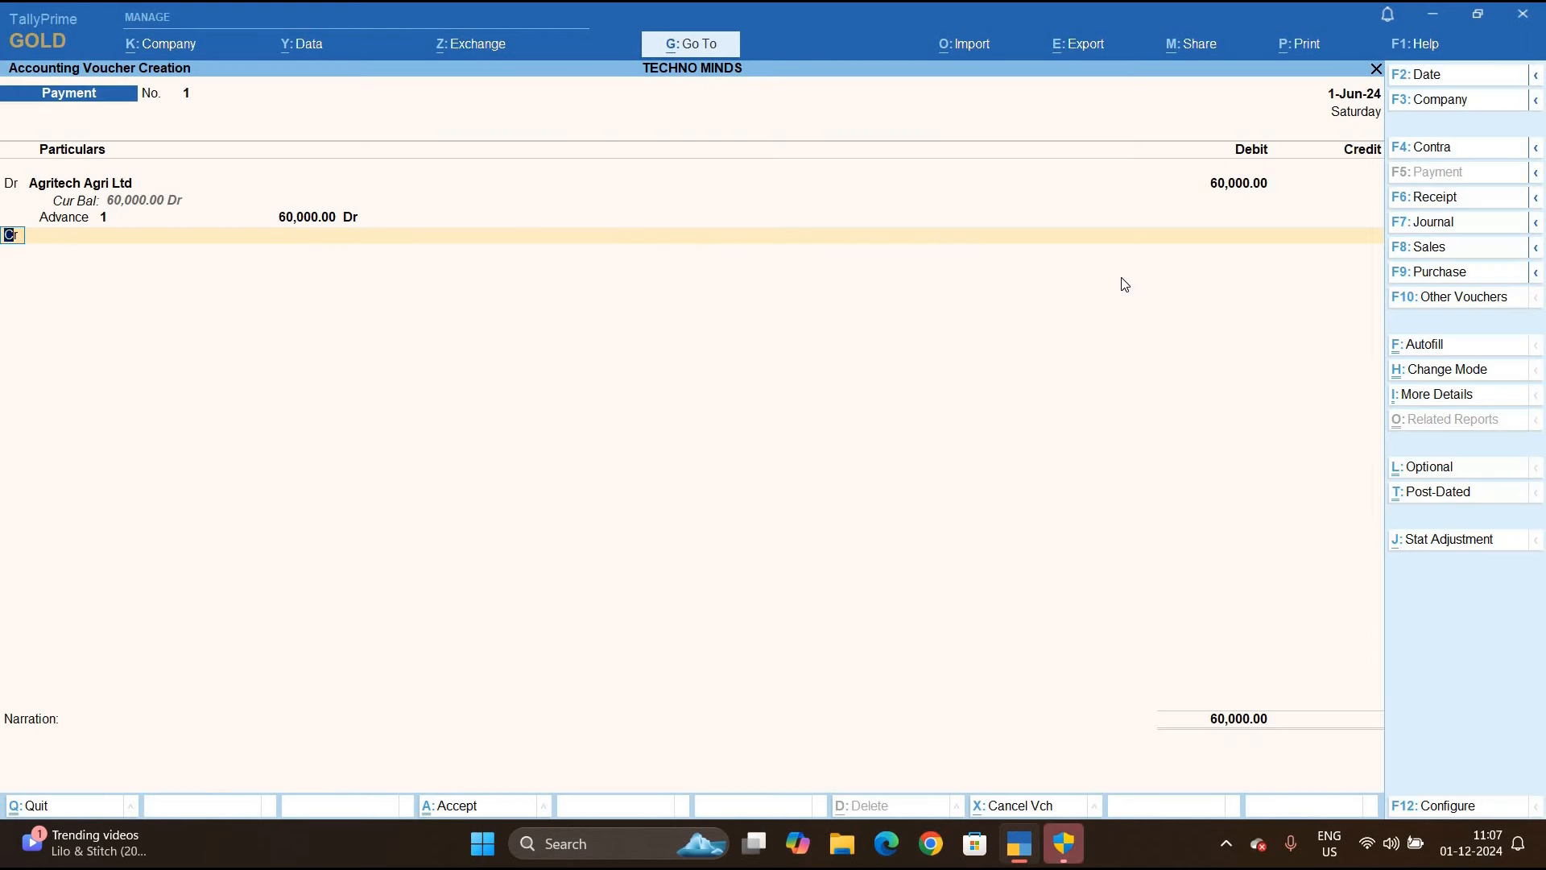
key(Return)
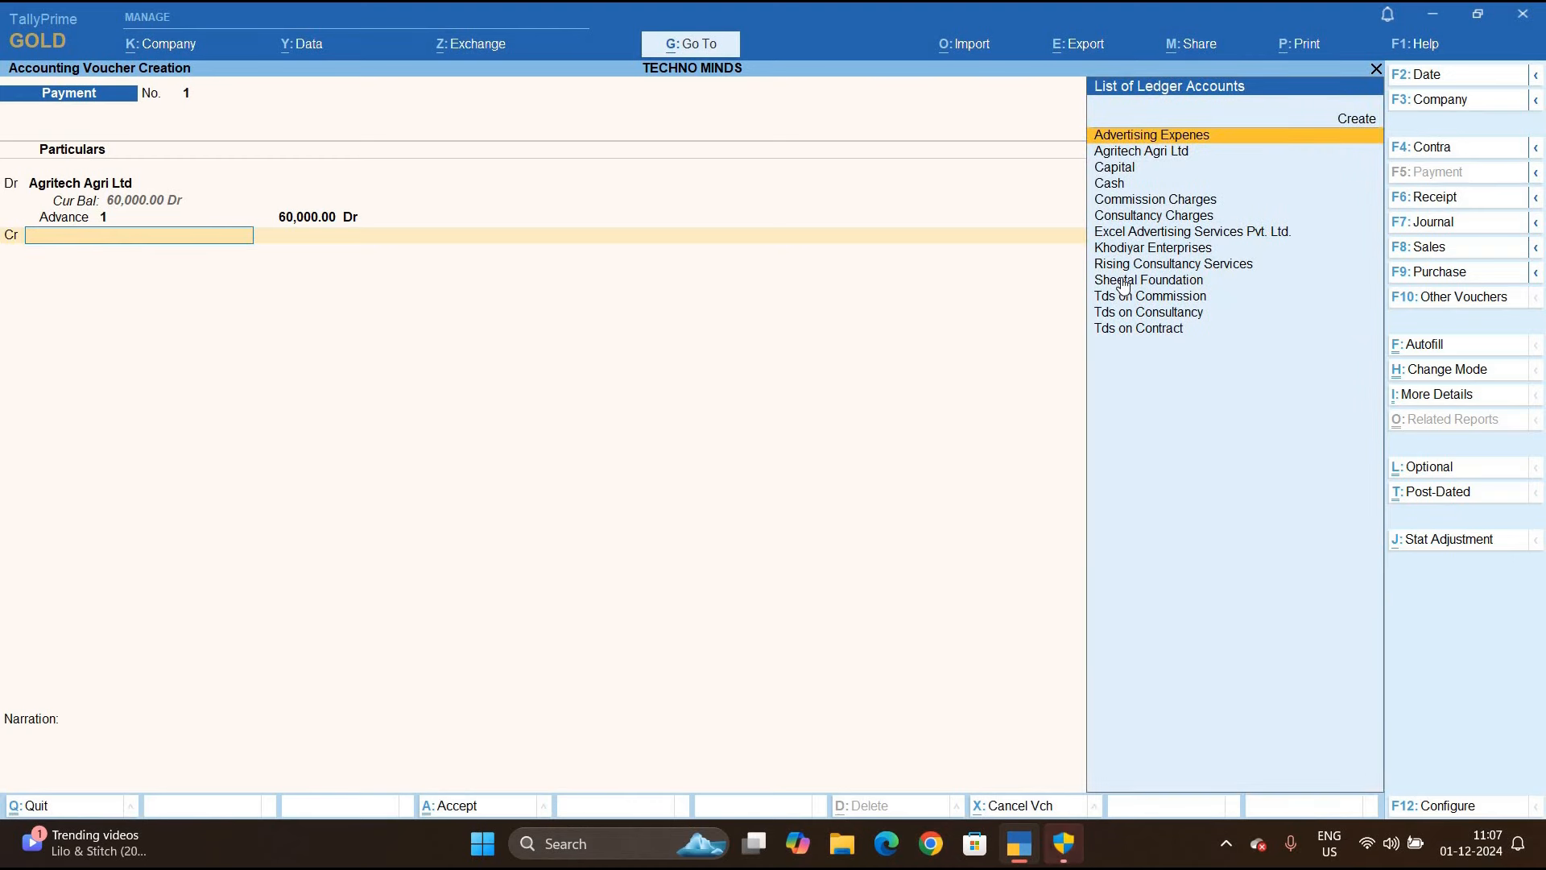
Create ledger Tds on Rent under Duties & Taxes, type TDS, nature Payment of Rent (Machinary)
key(alt+c)
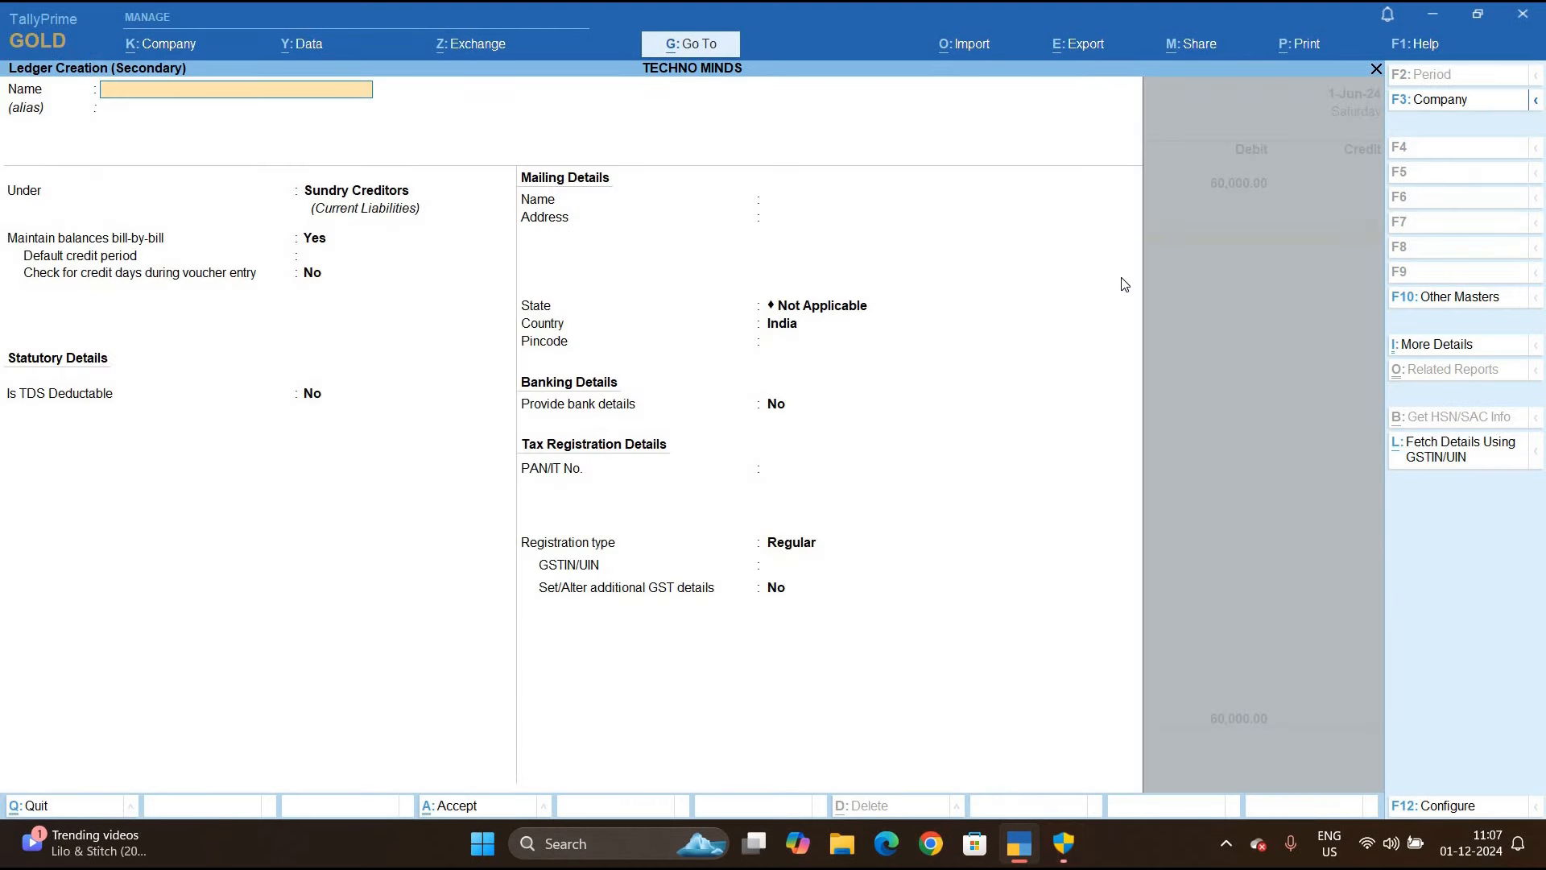
text(Tds on Re)
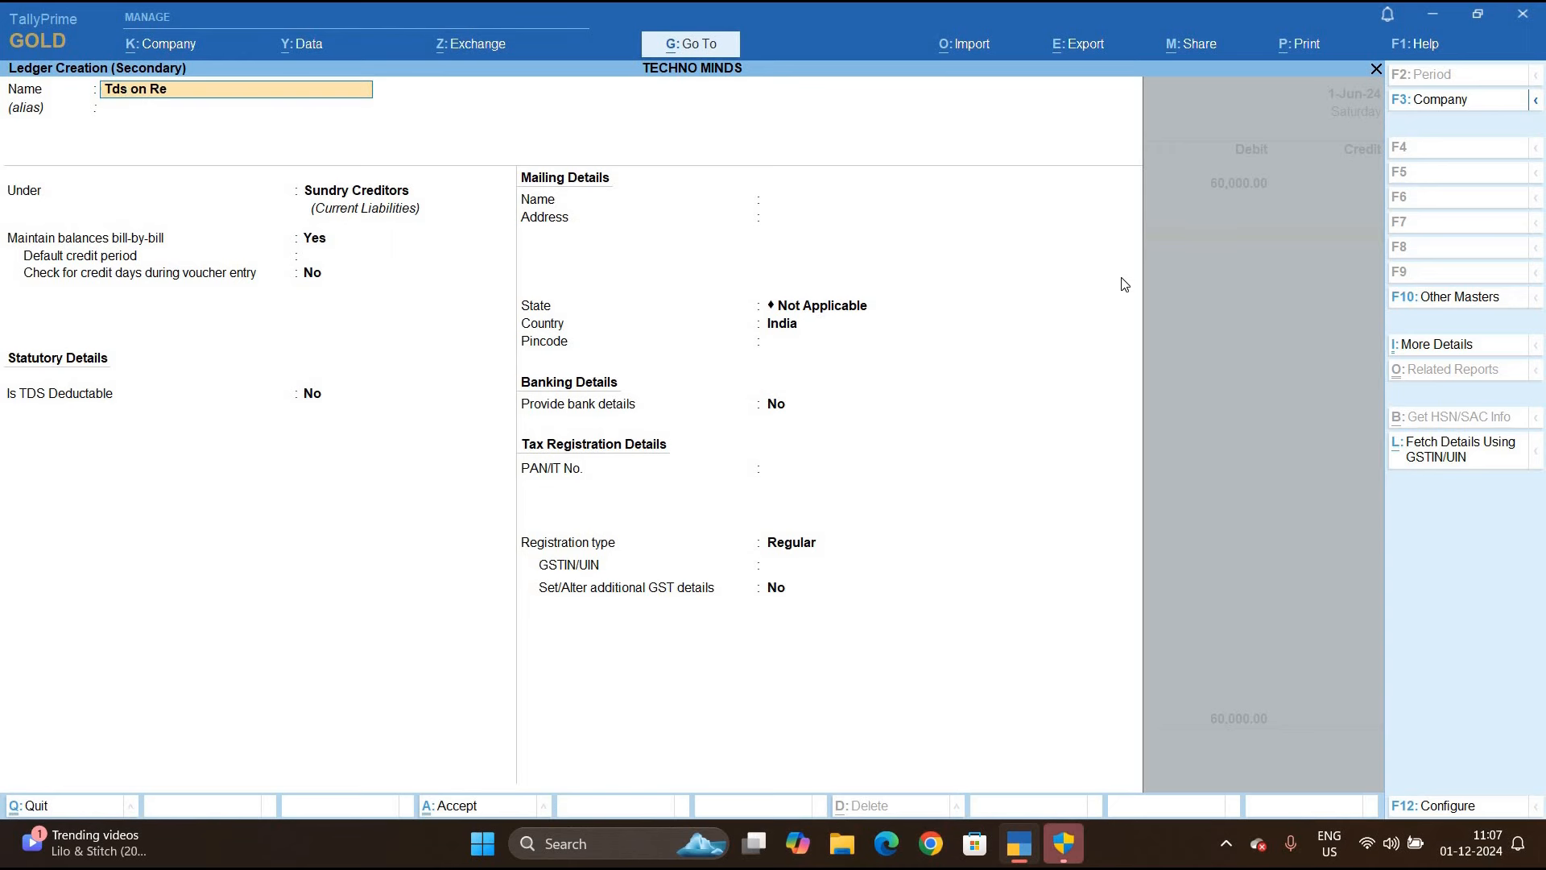
key(Return)
key(Return)
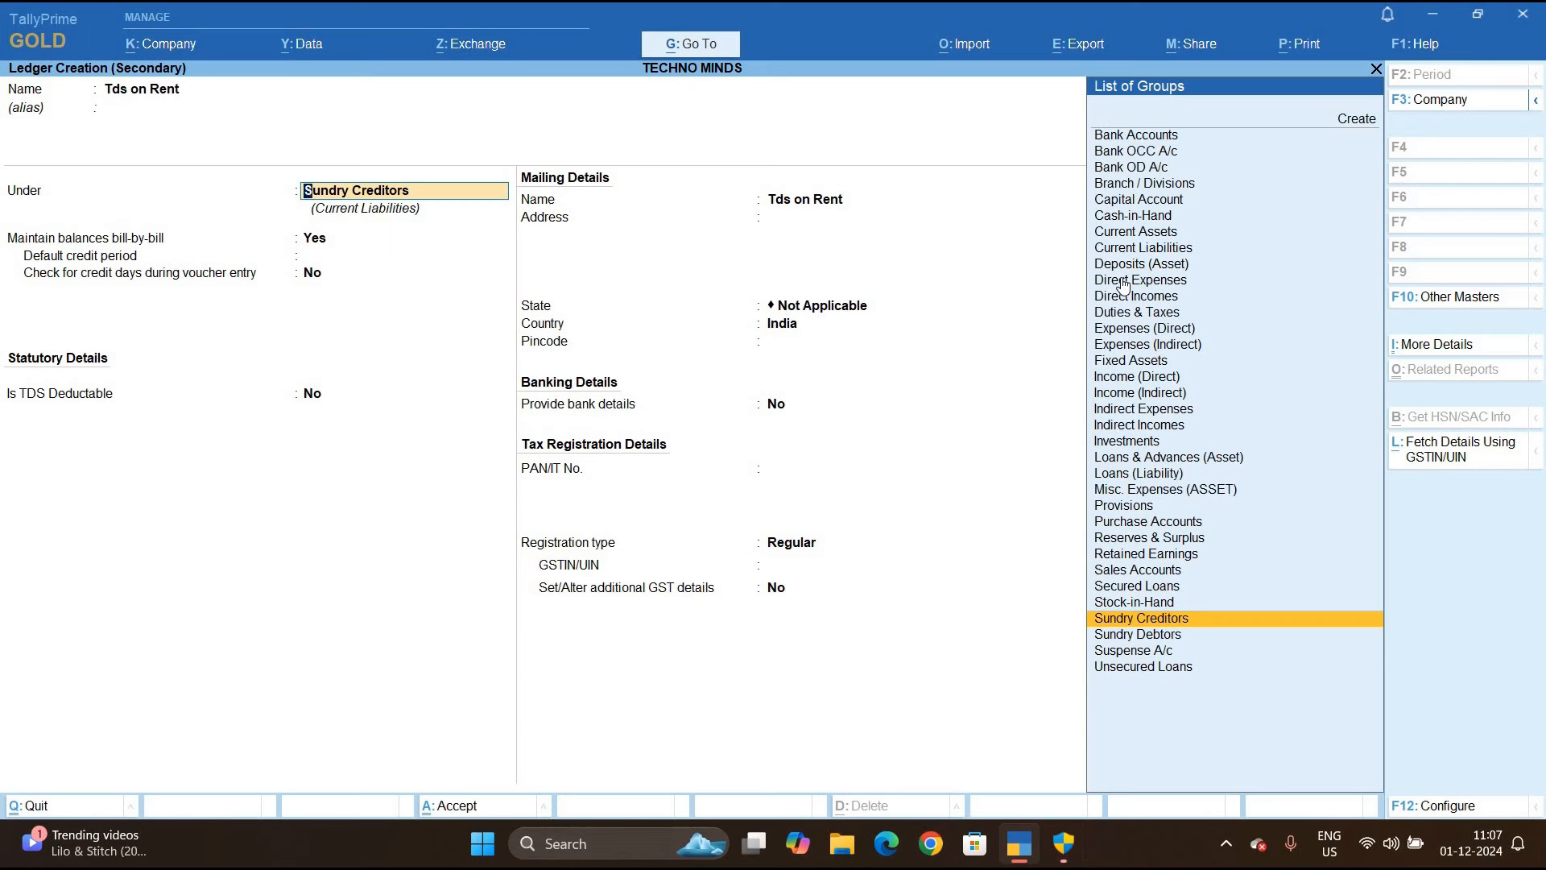
text(D)
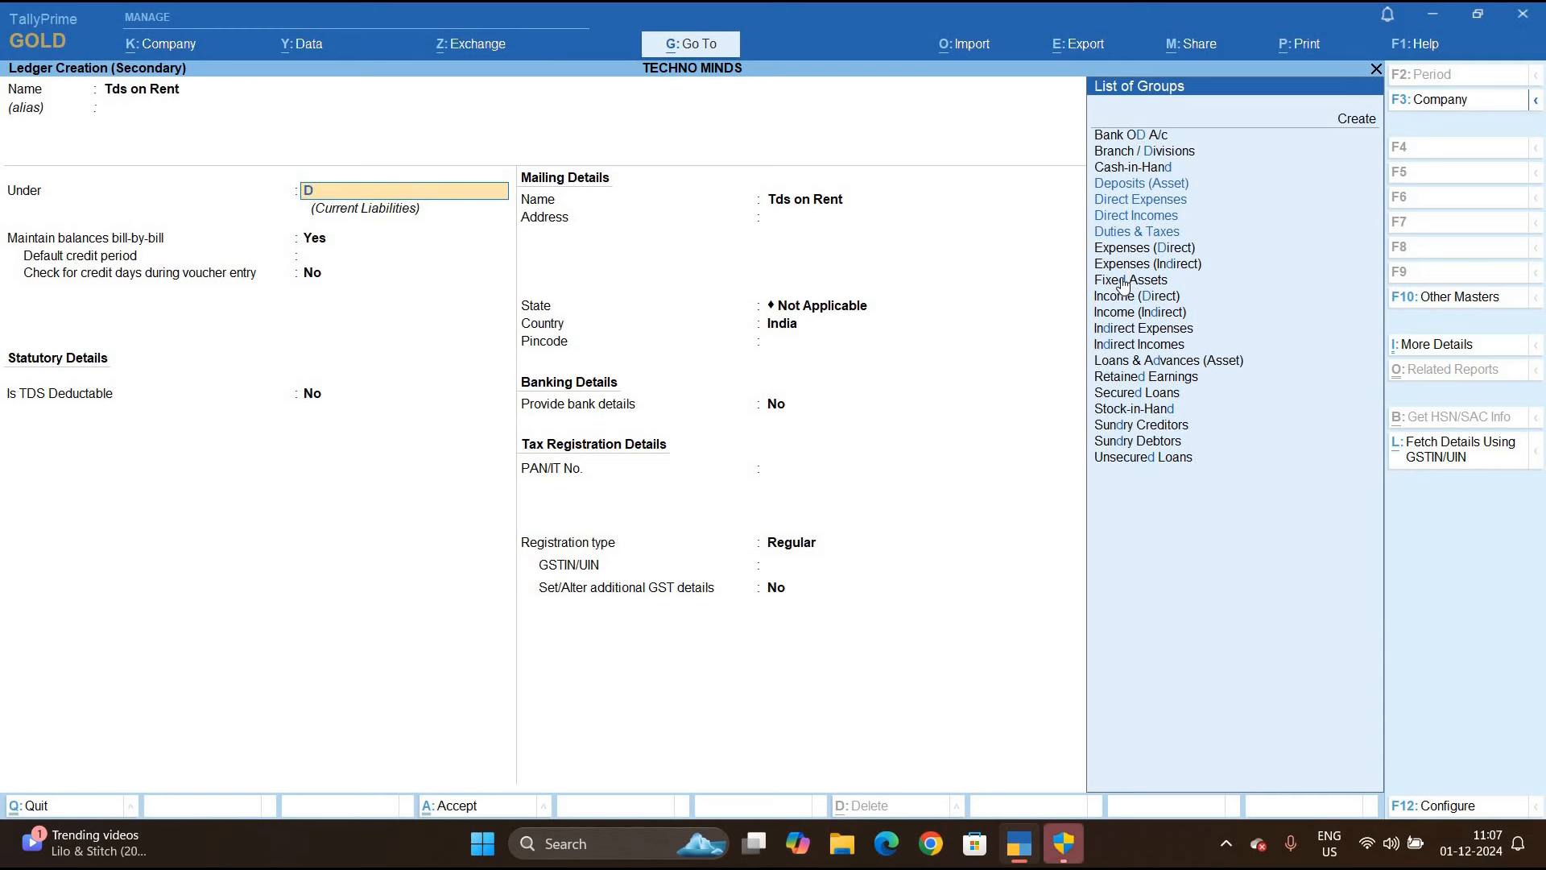
key(Down)
key(Down)
key(Down)
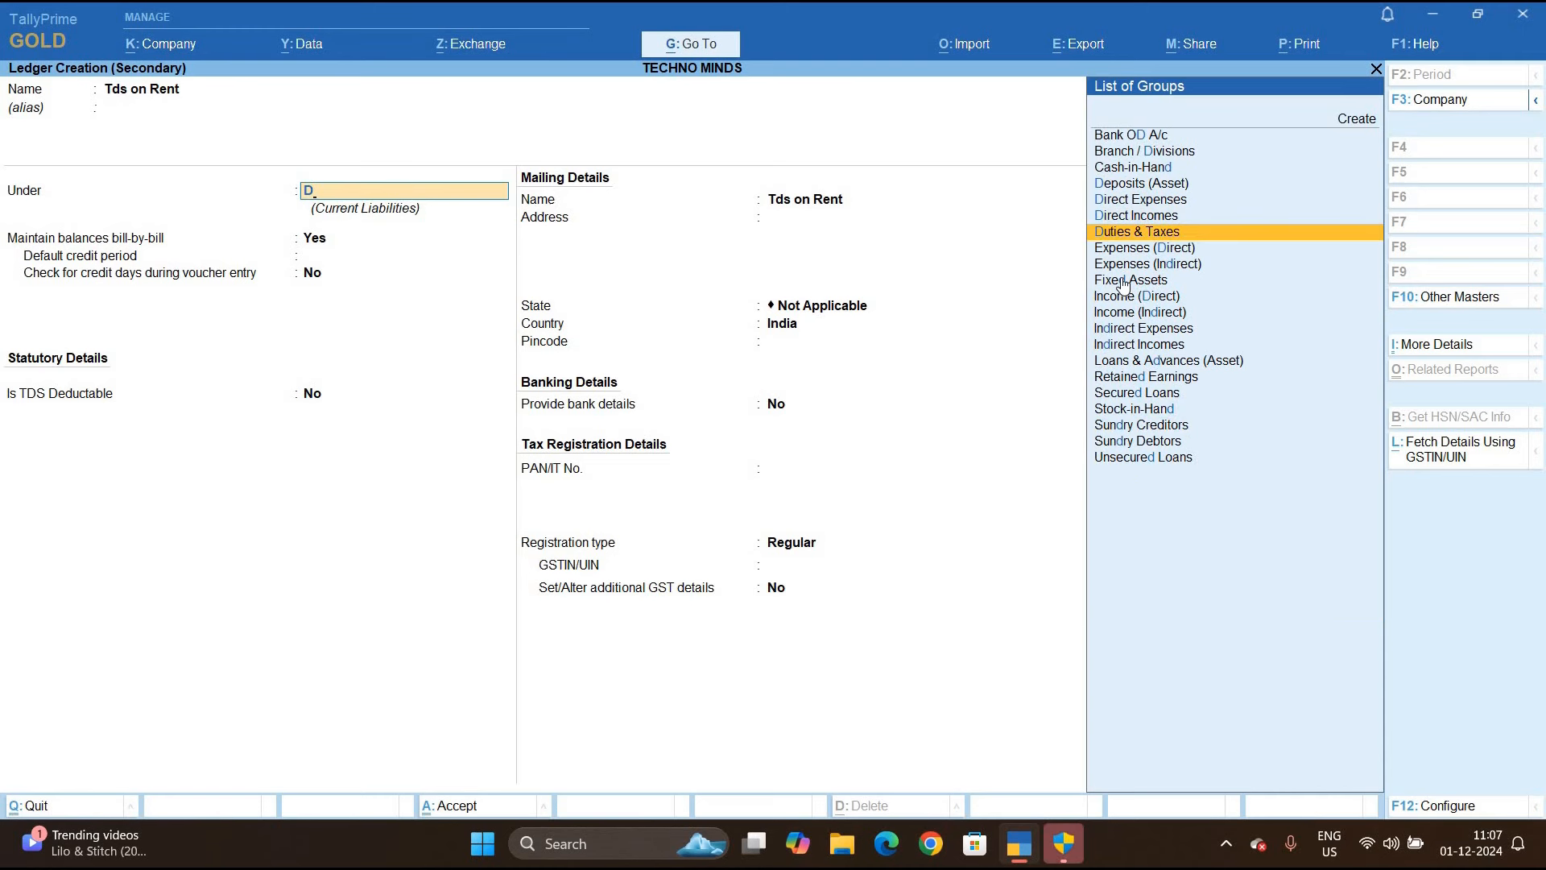
key(Return)
key(Down)
key(Return)
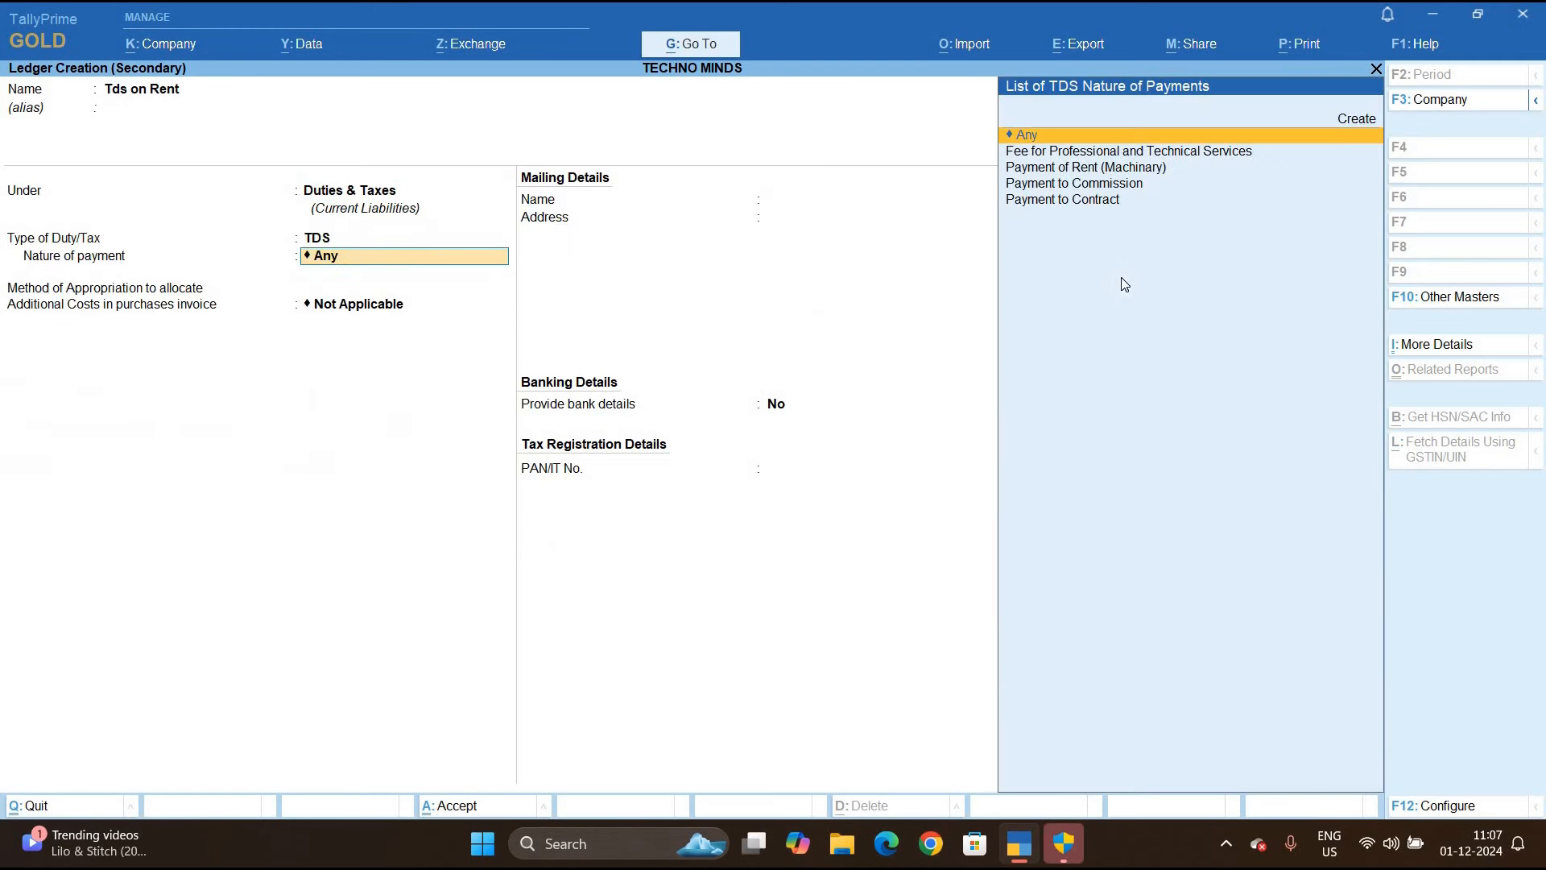
key(Down)
key(Down)
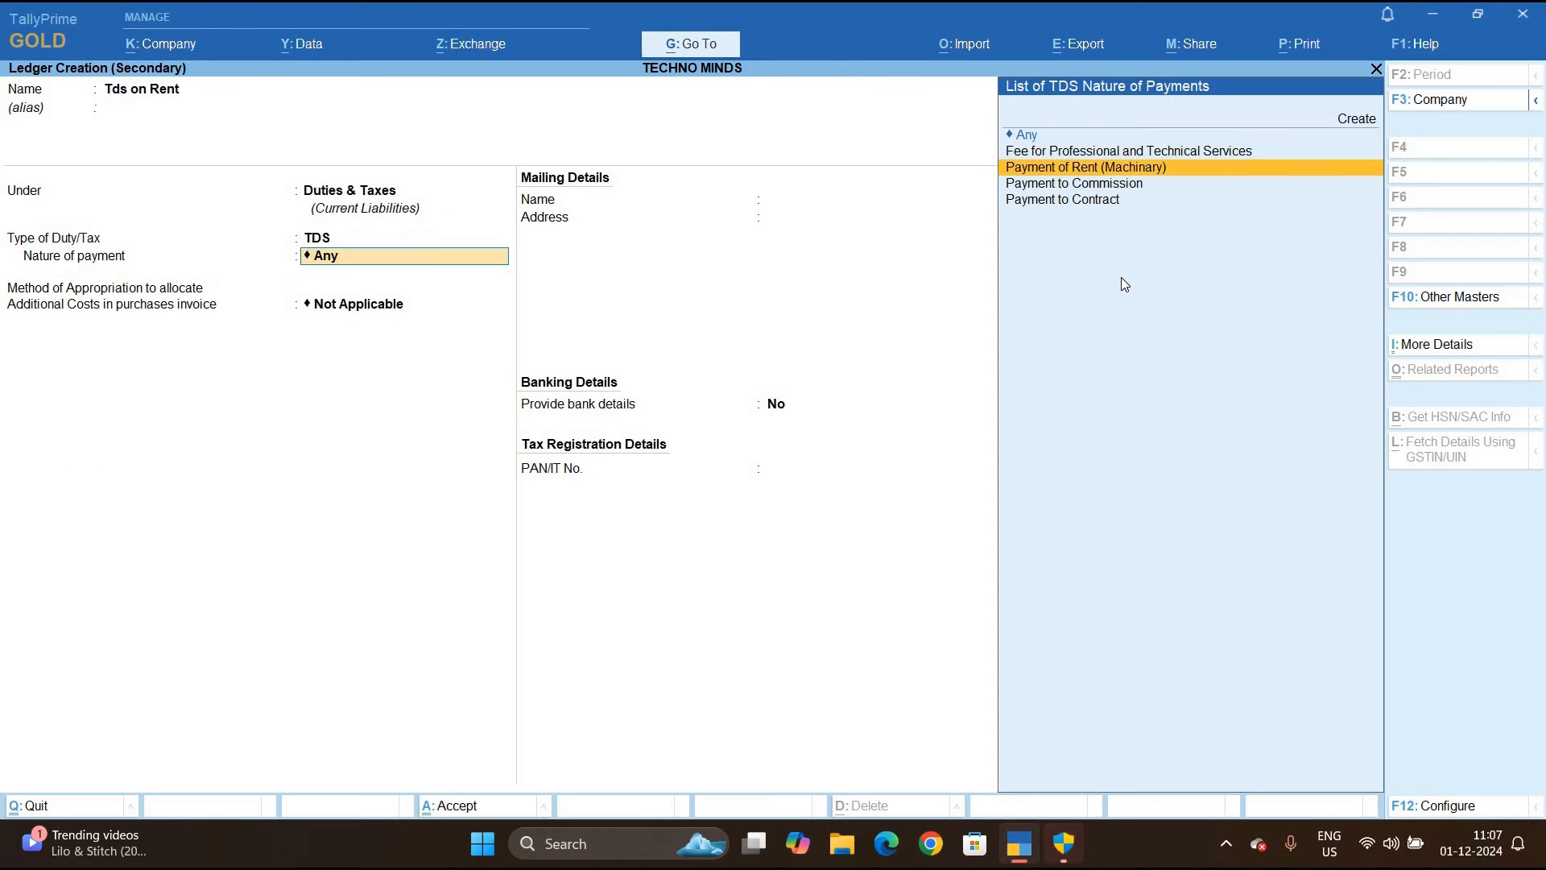
key(Return)
key(ctrl+a)
Credit Tds on Rent 1,200.00 on the payment voucher
key(Return)
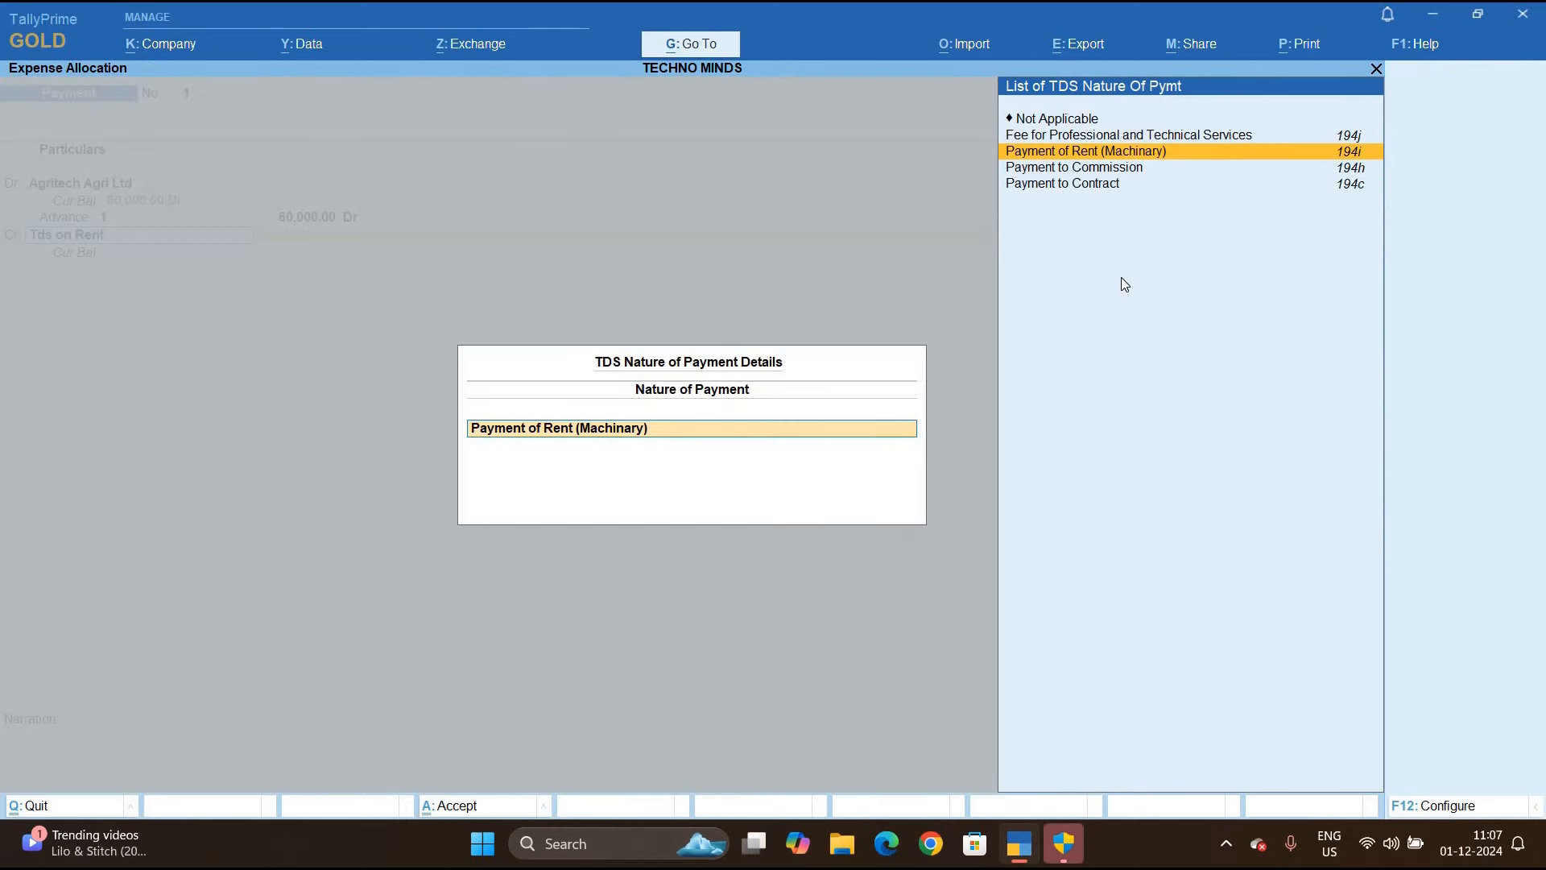
key(ctrl+a)
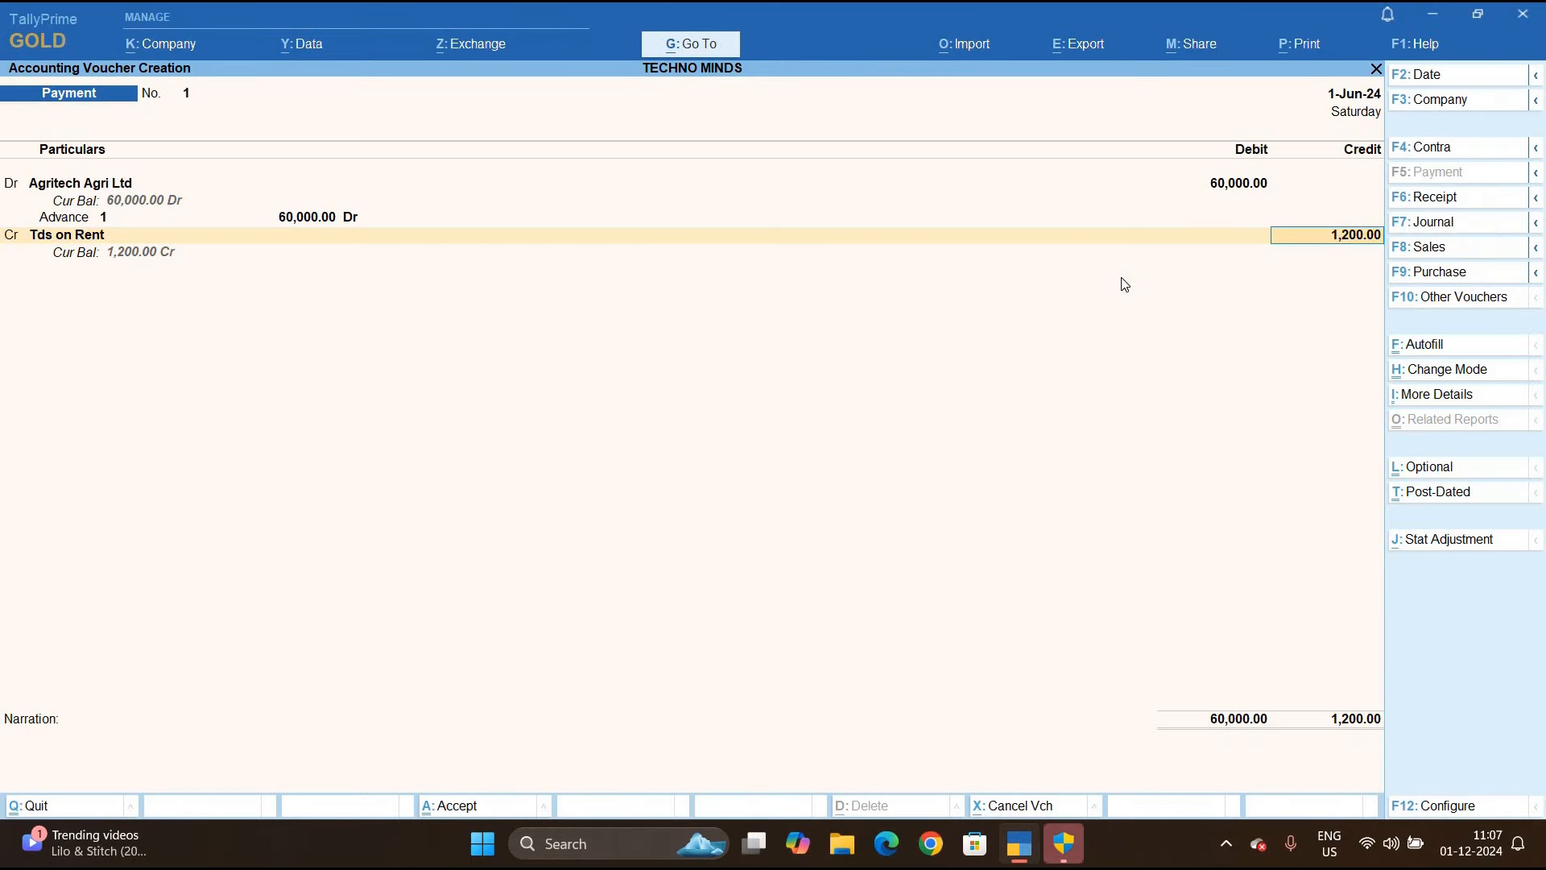
key(Return)
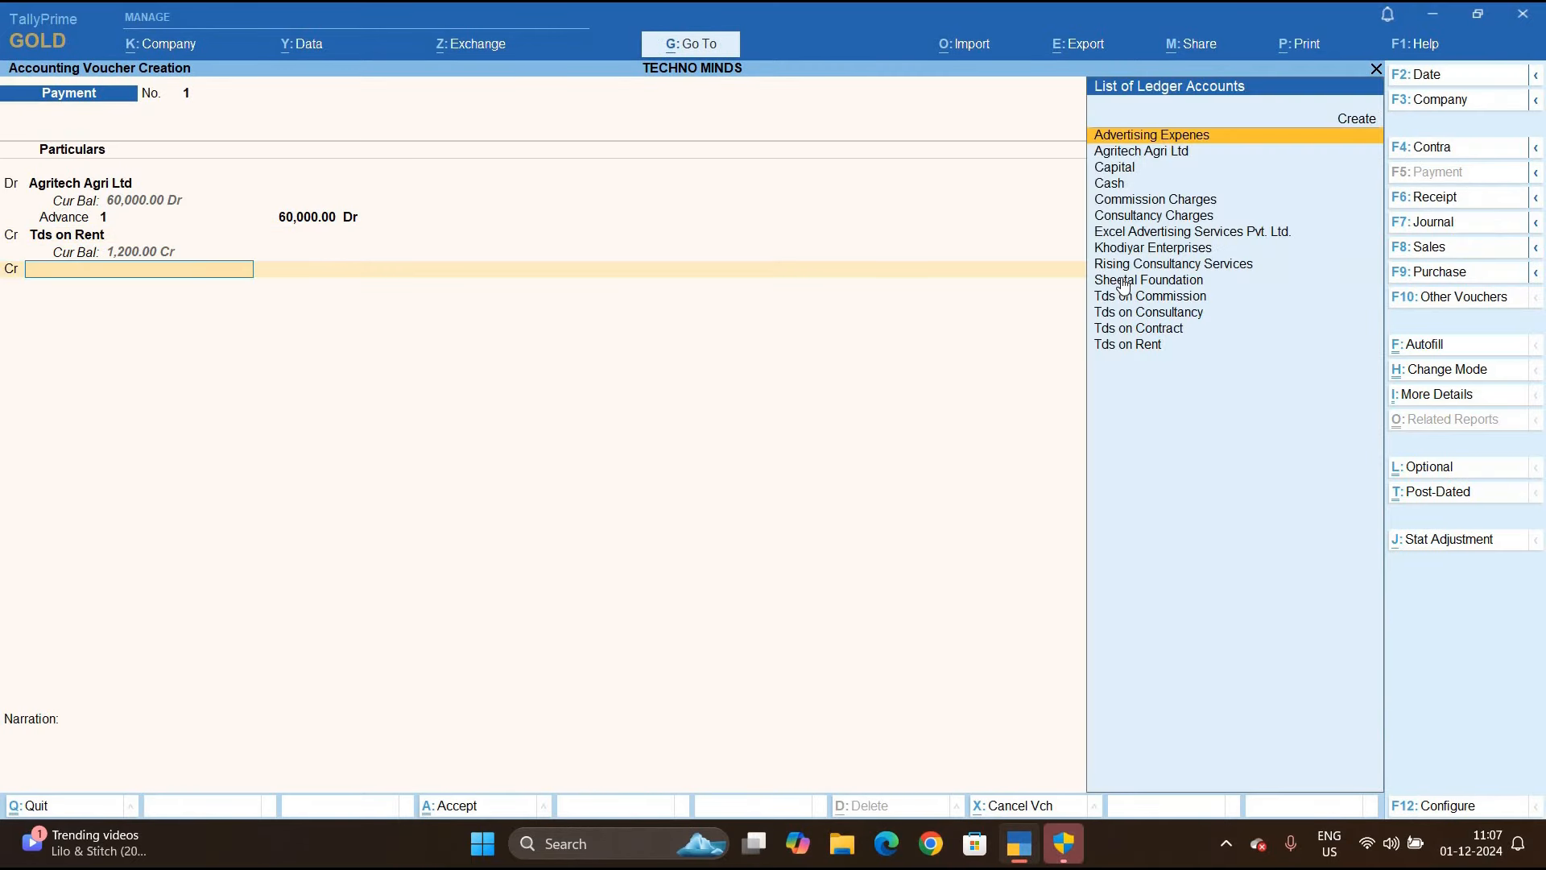
Credit the remaining 58,800.00 to Cash, save Payment voucher 1, and switch to Journal
key(Down)
key(Down)
key(Down)
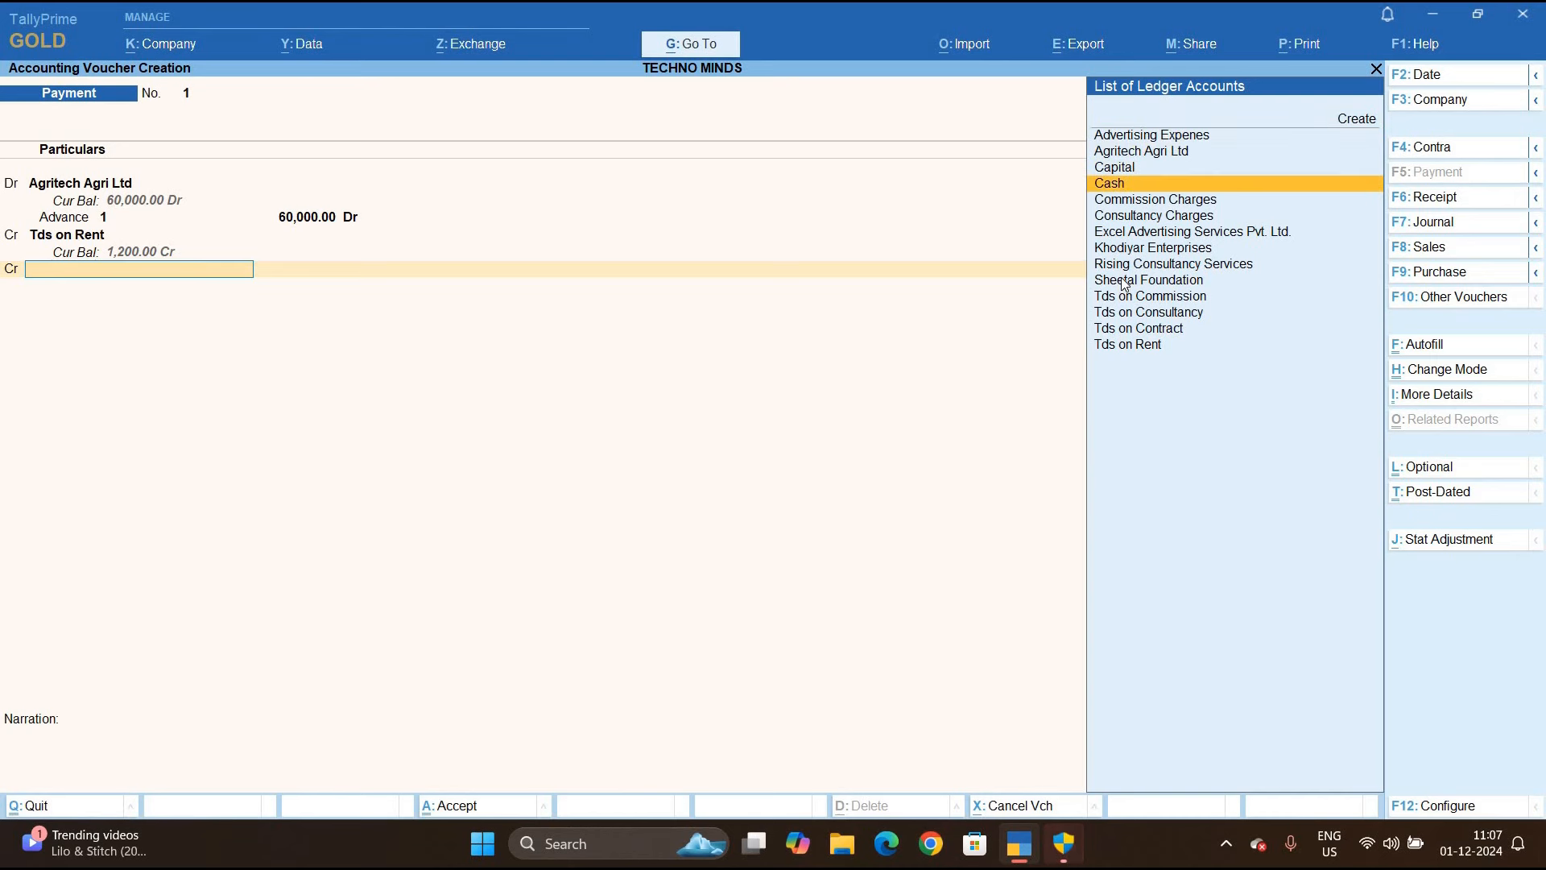
key(Return)
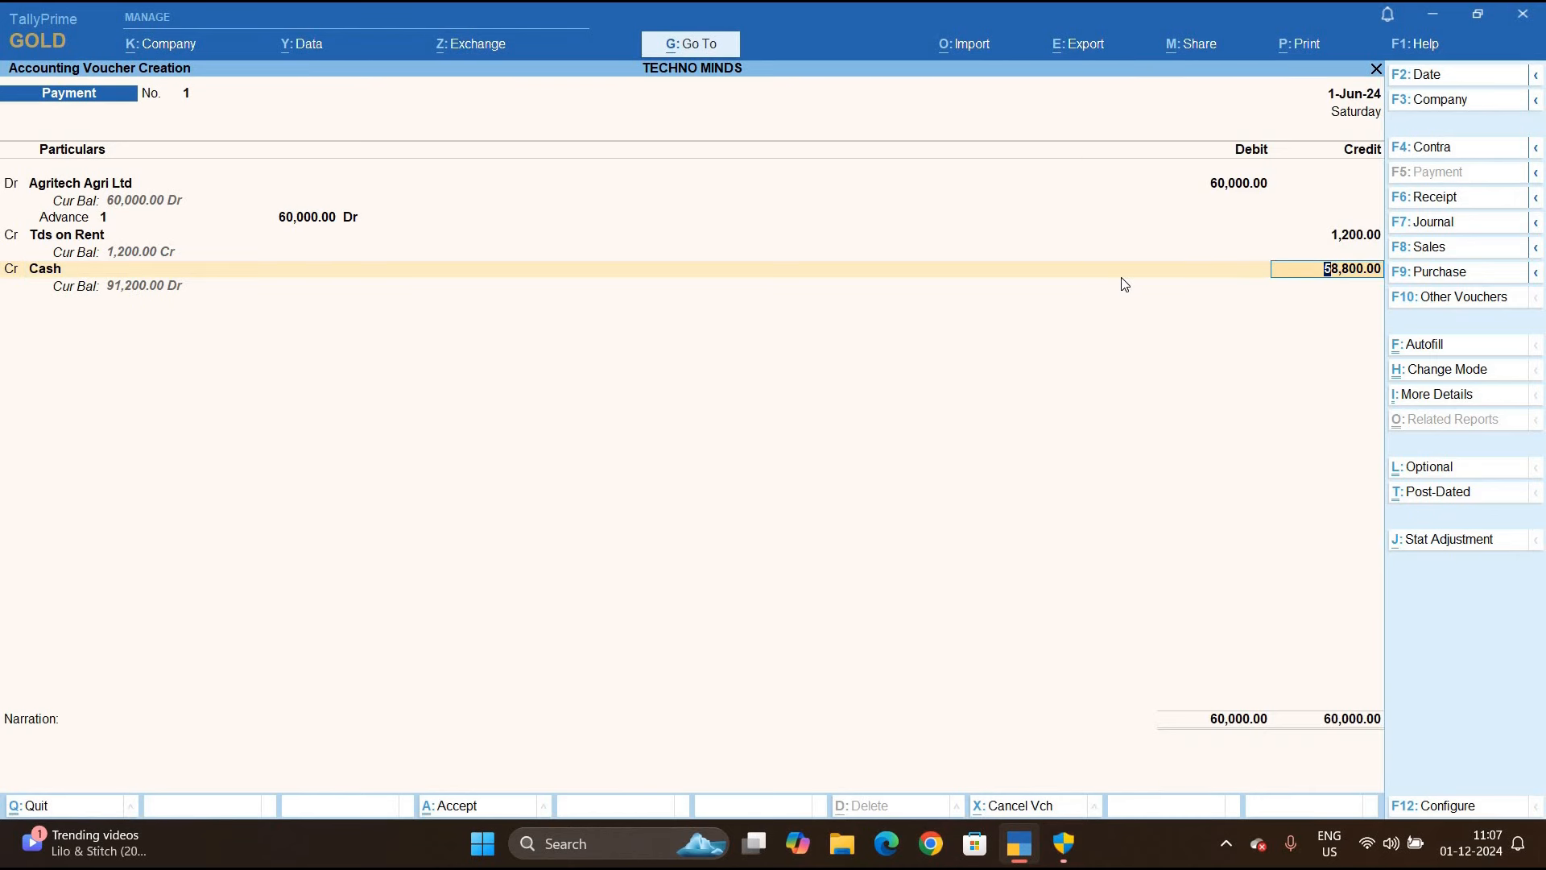
key(ctrl+a)
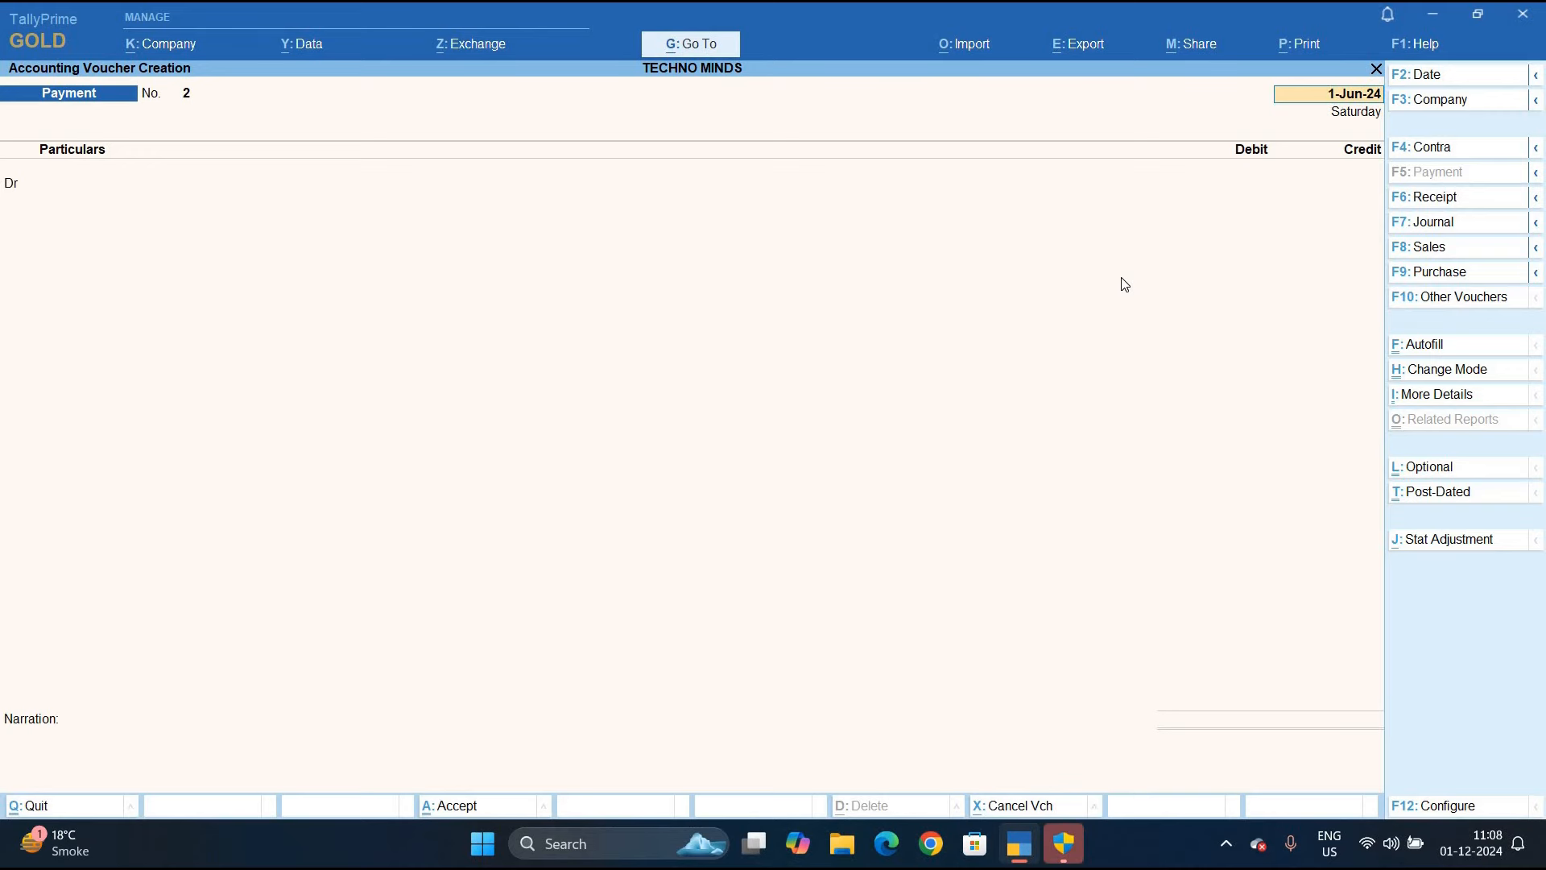
key(F7)
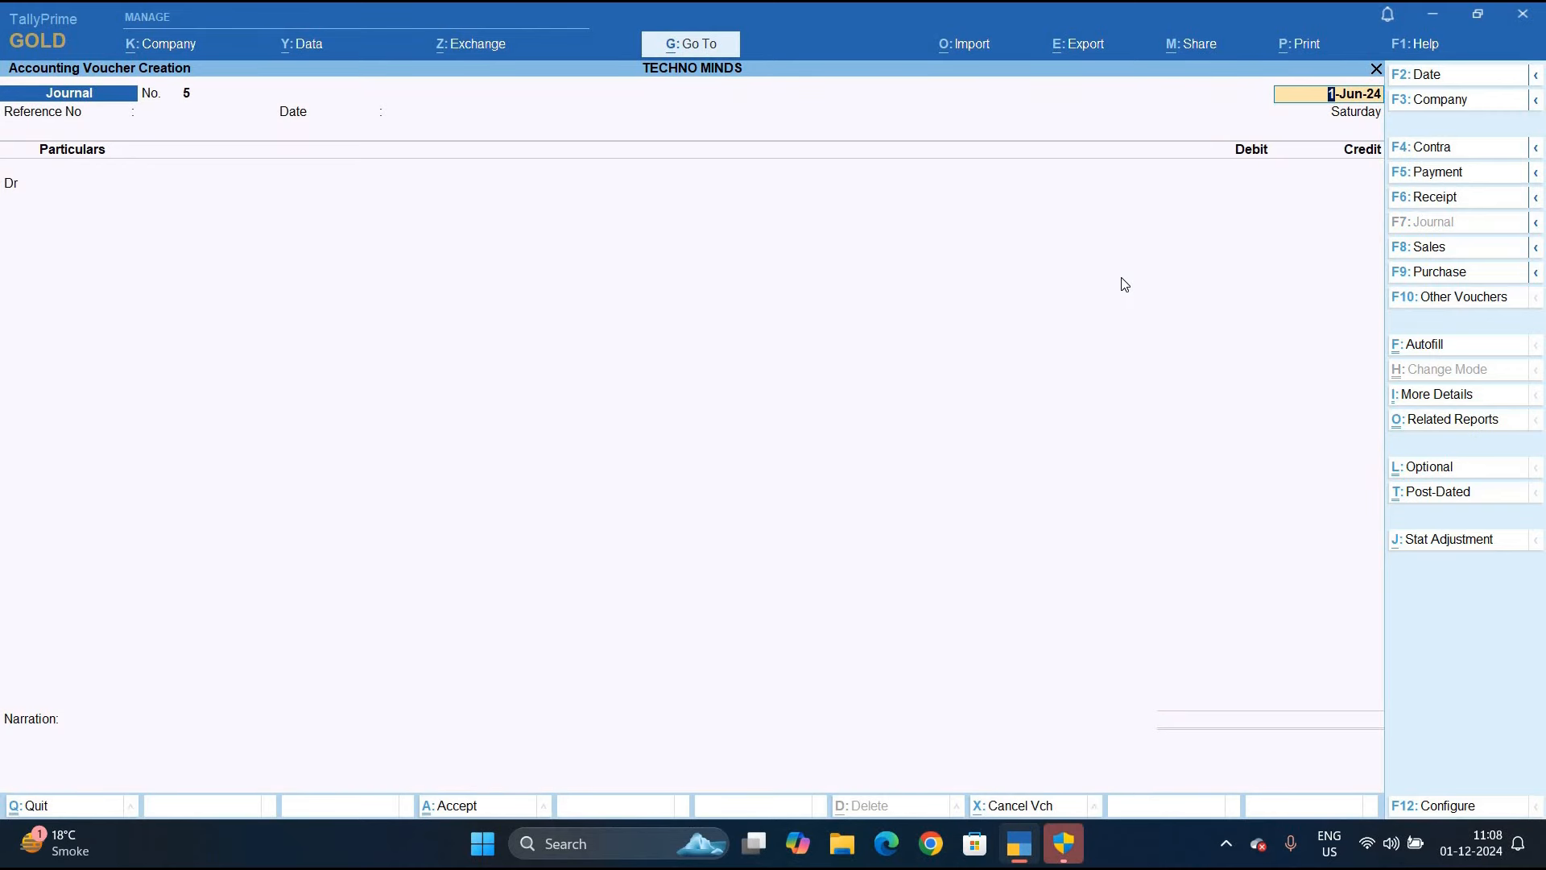
On Journal 5 dated 1-Jun-24, debit Machinary Rent 1,50,000 and credit Agritech Agri Ltd
key(Return)
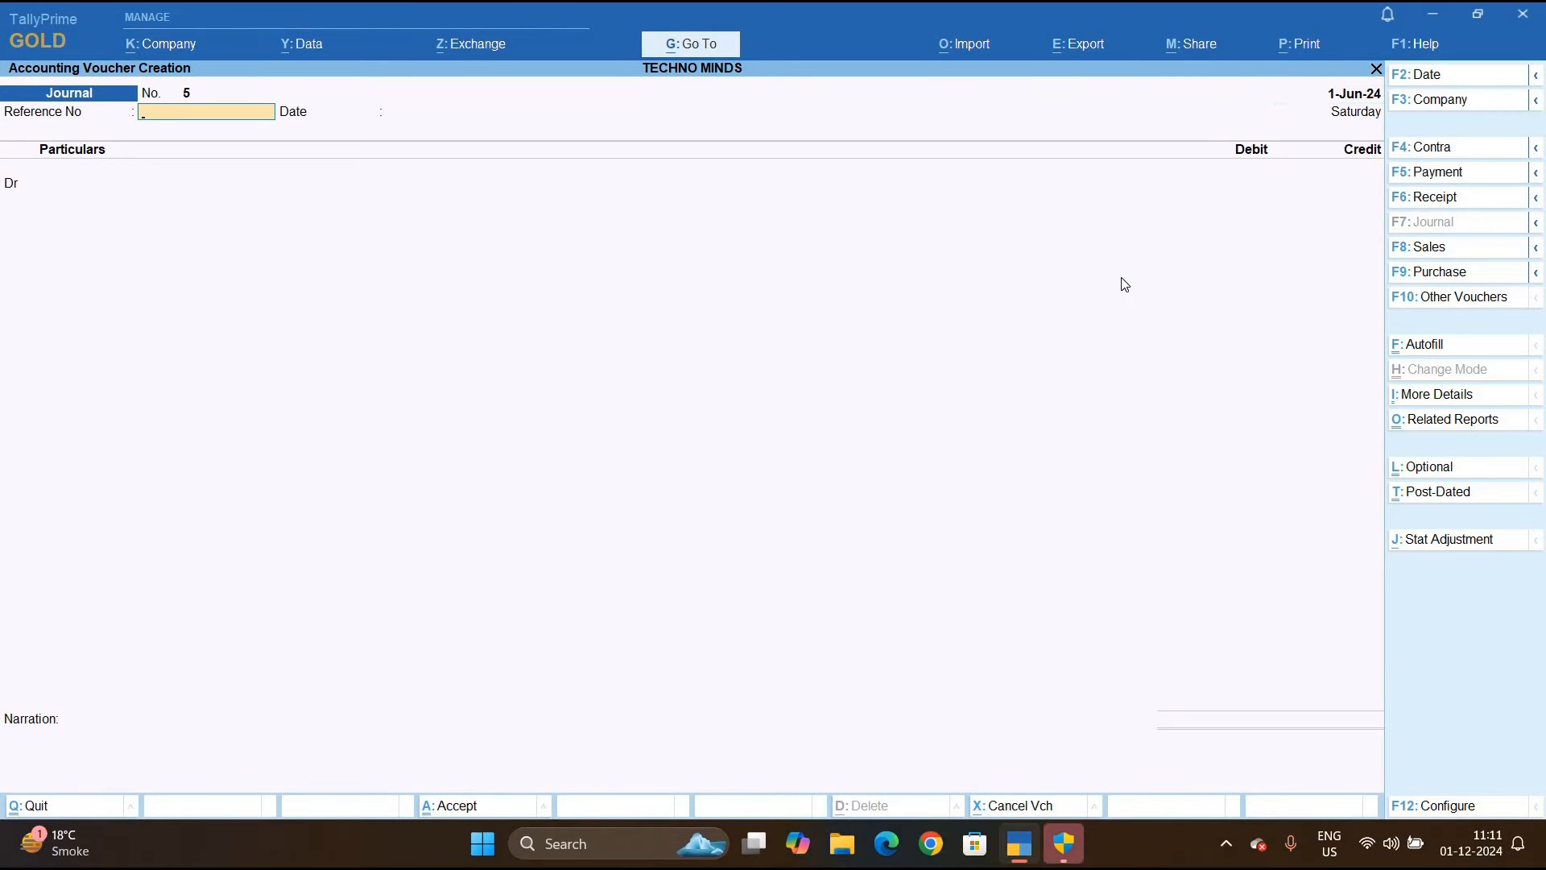
key(Return)
key(Return)
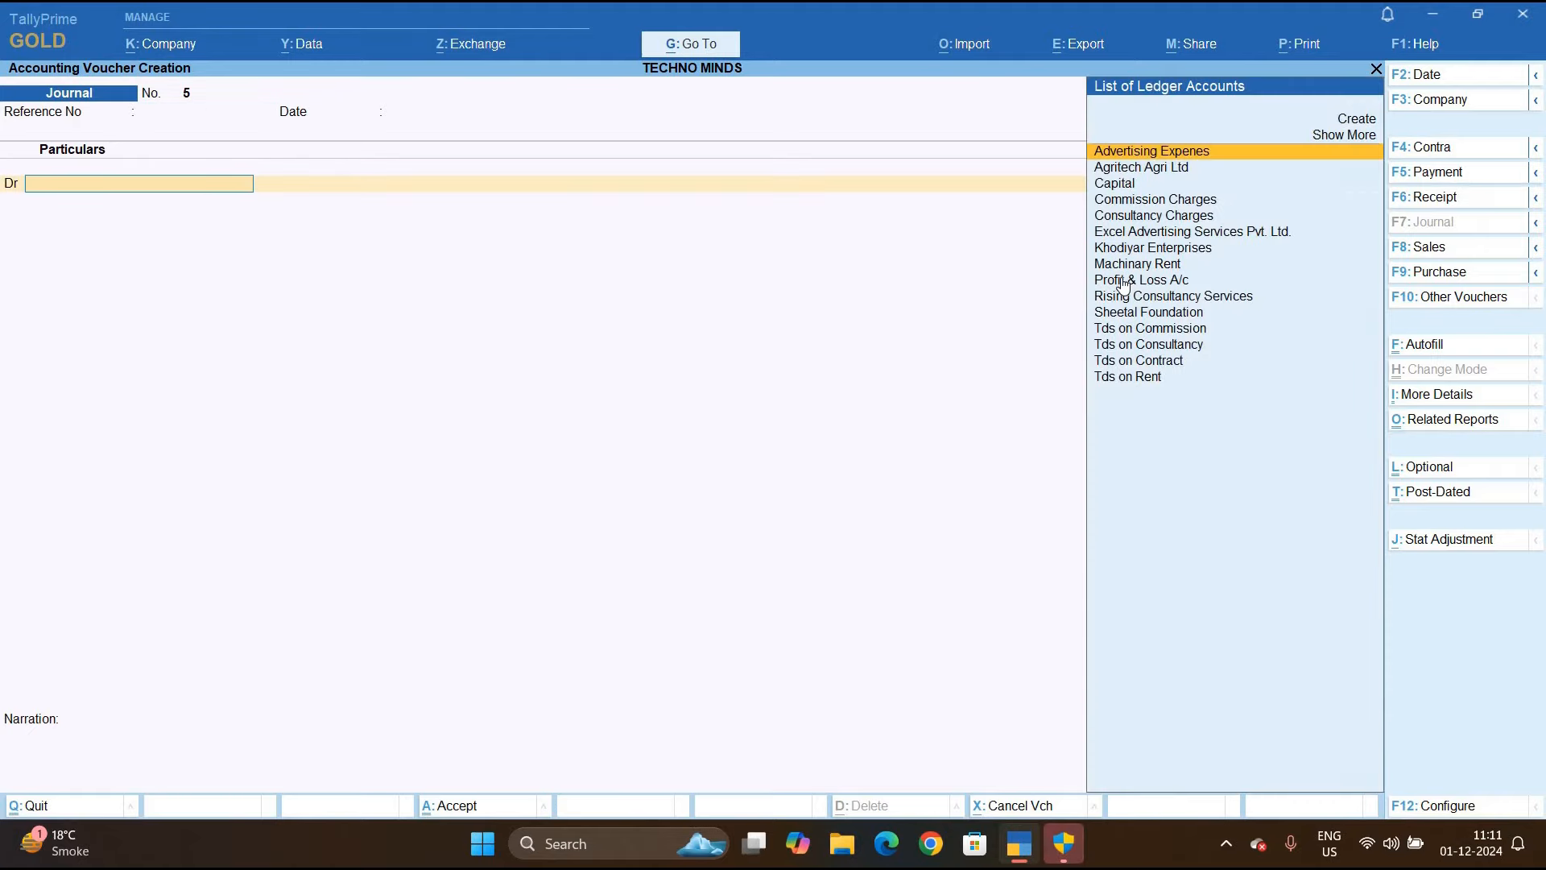
key(Down)
key(Down)
key(Down)
key(Down)
key(Down)
key(Down)
key(Down)
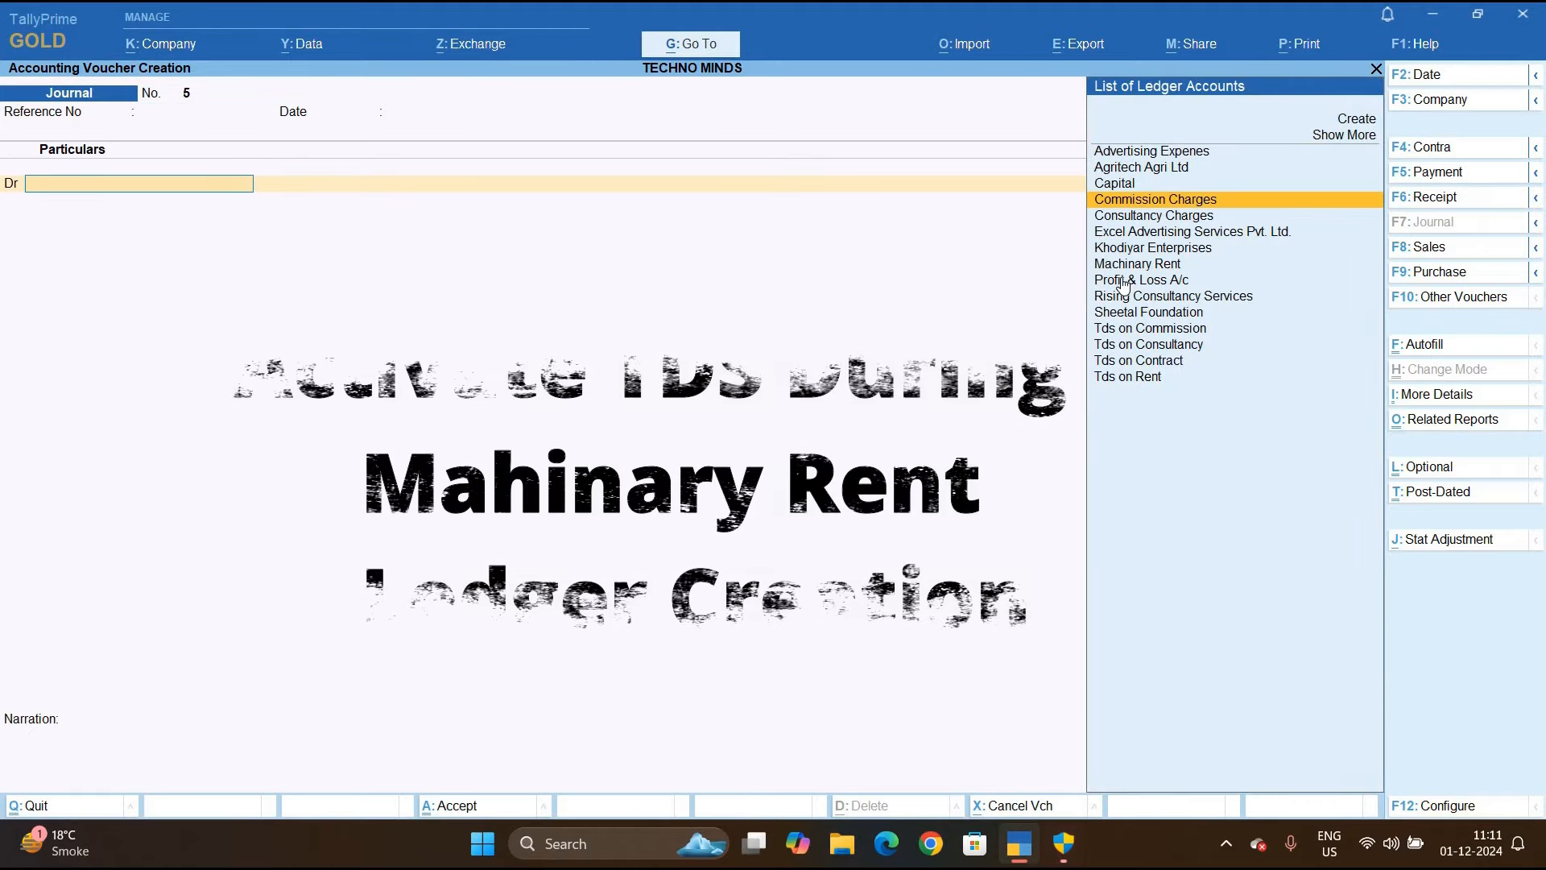
key(Return)
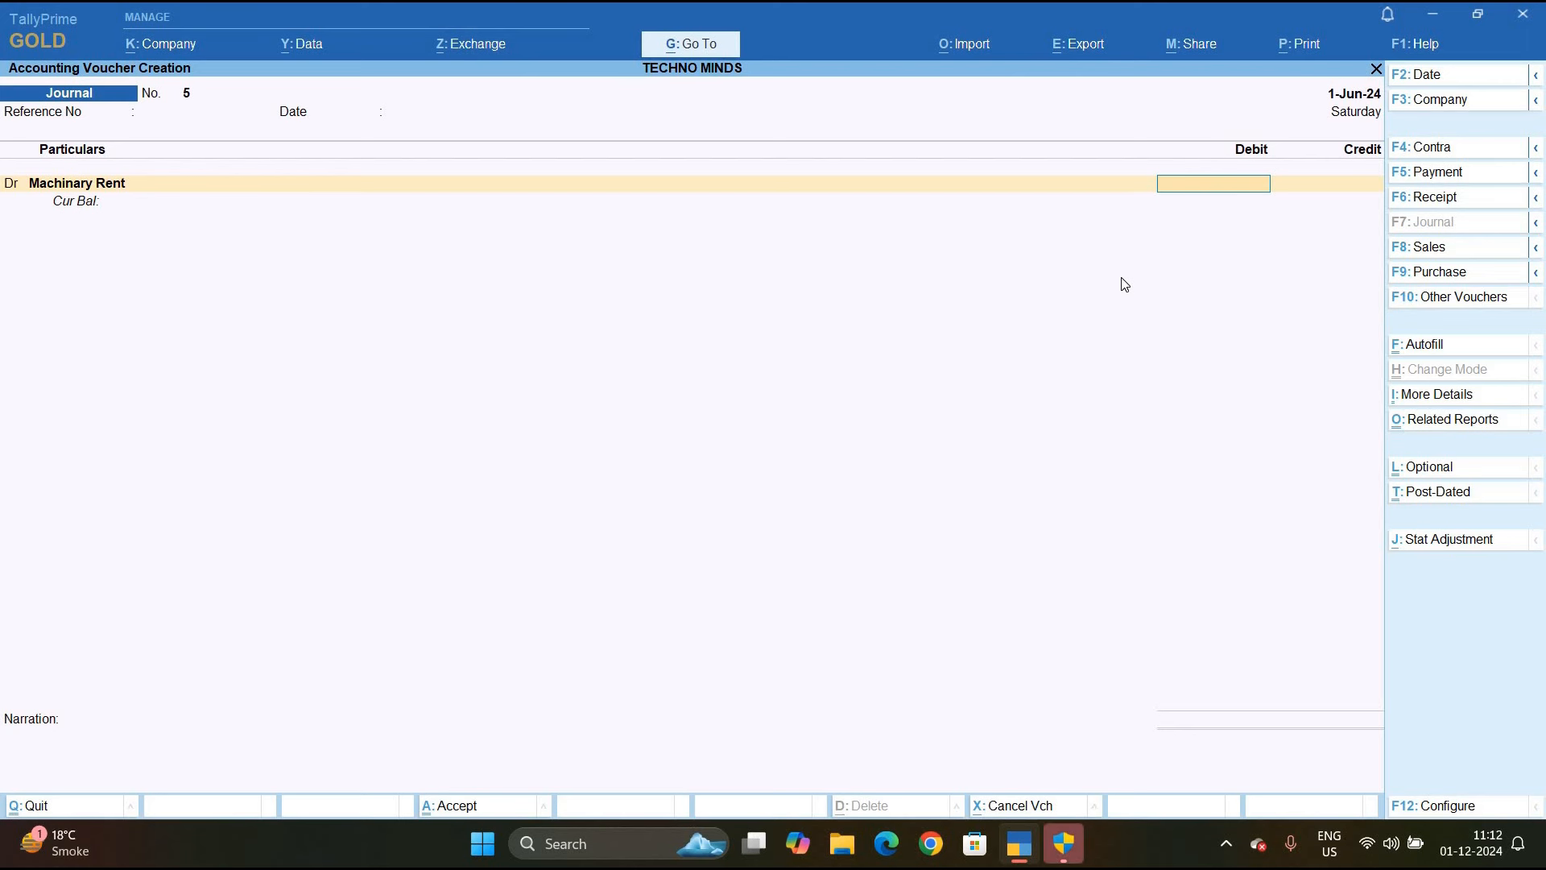
text(150000)
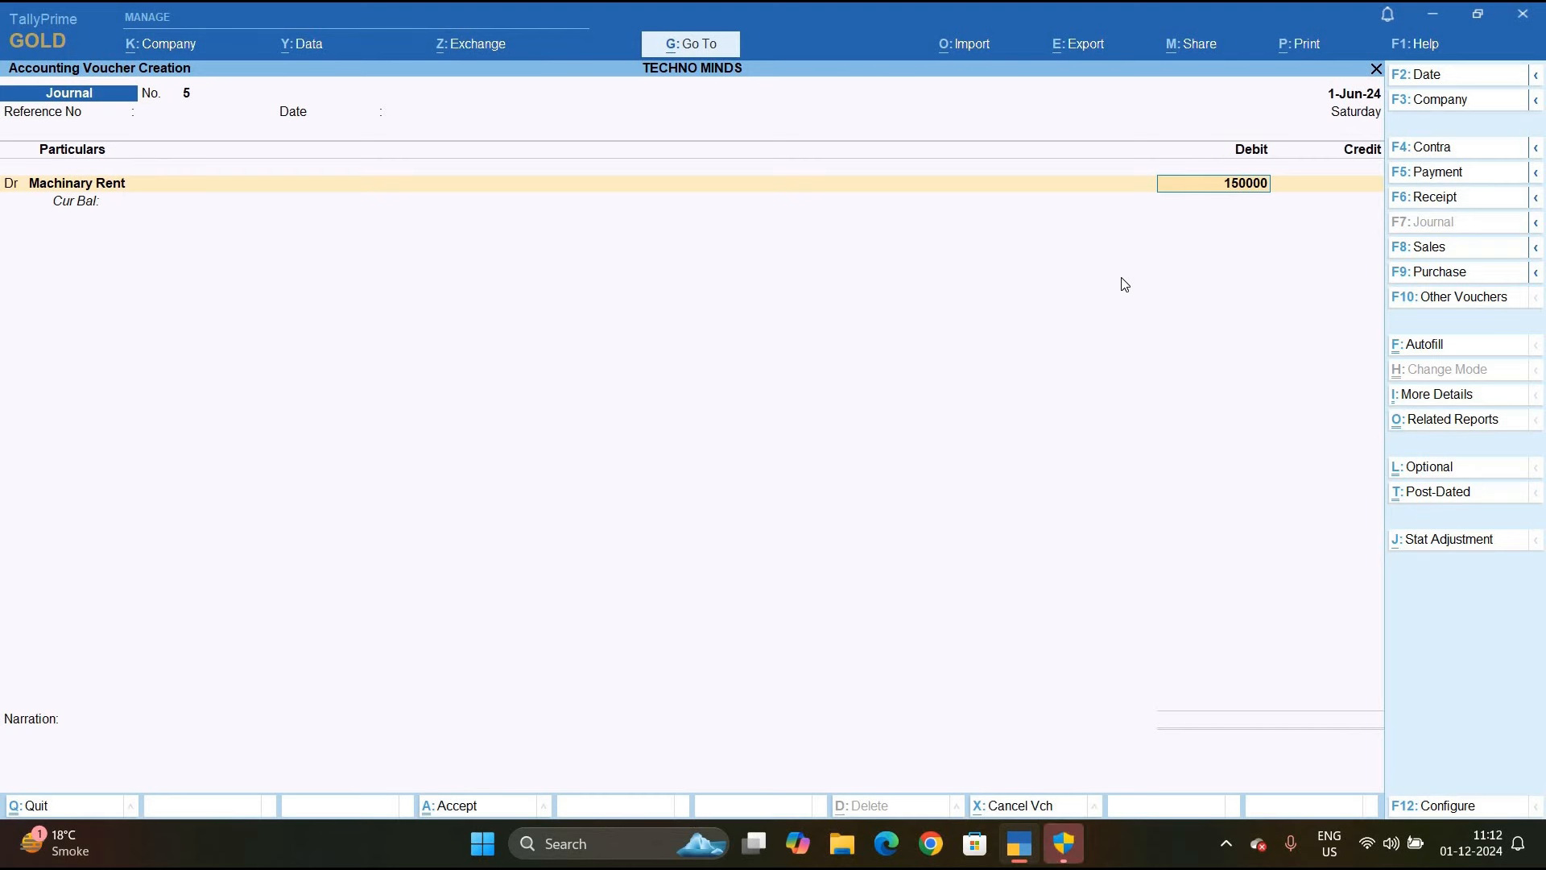
key(Return)
key(Return)
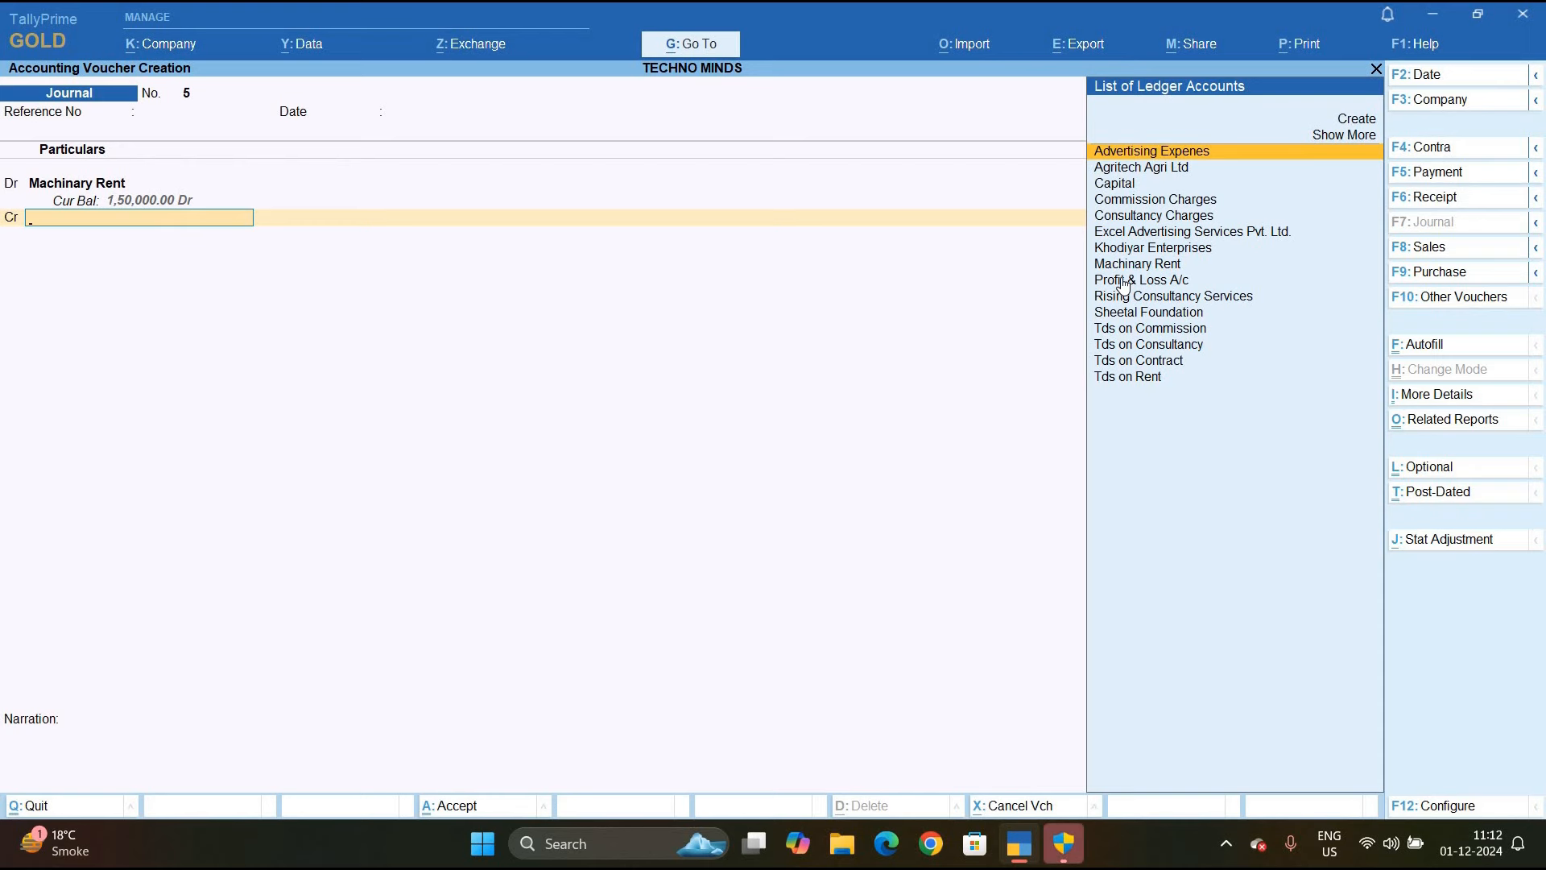
key(Down)
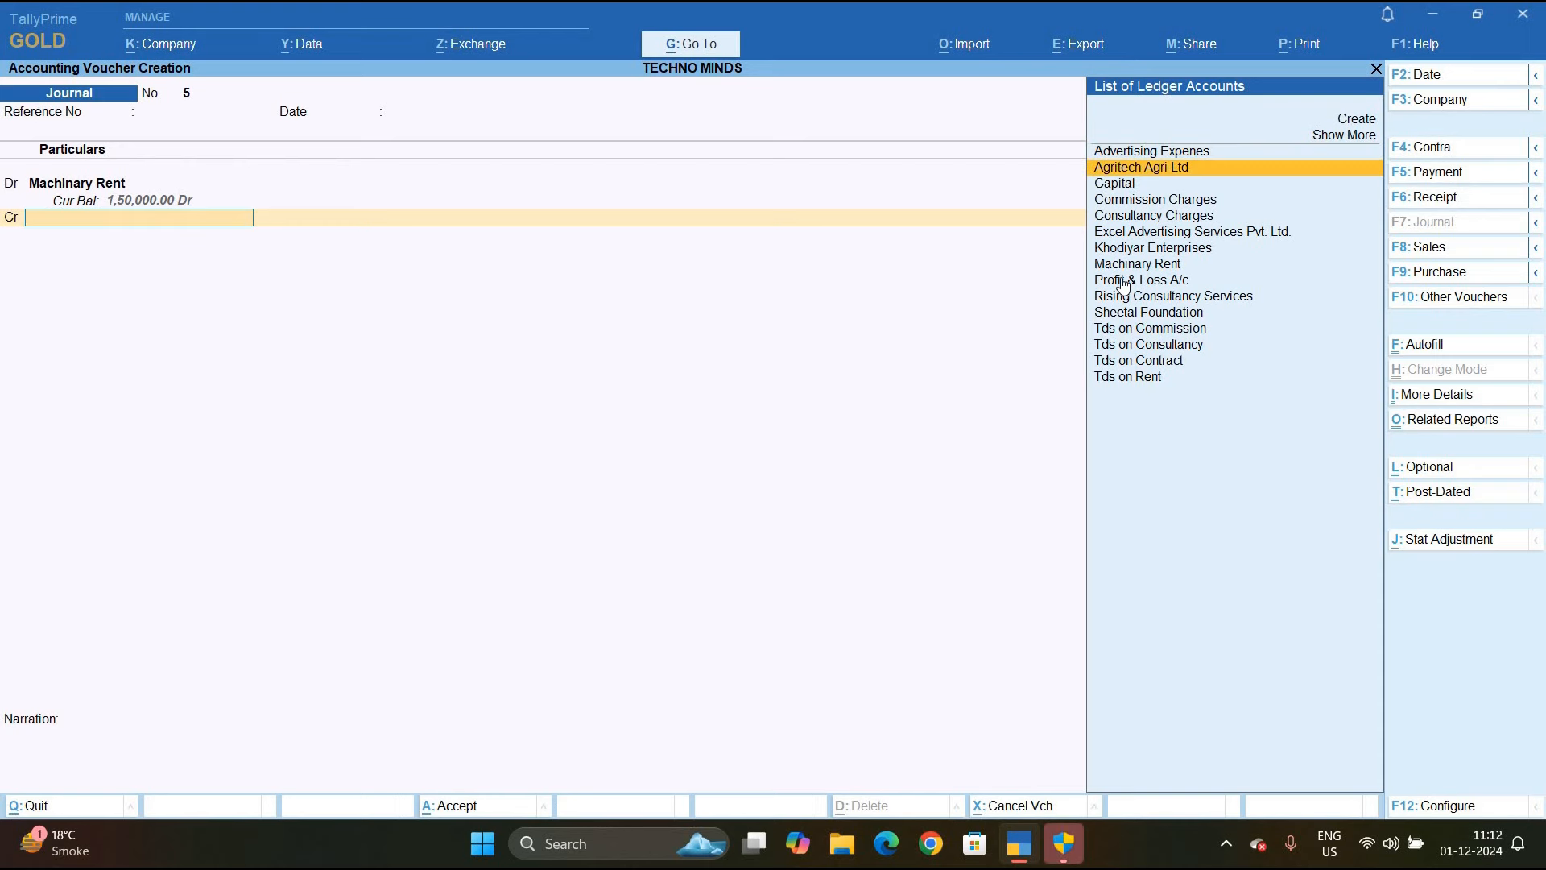
key(Return)
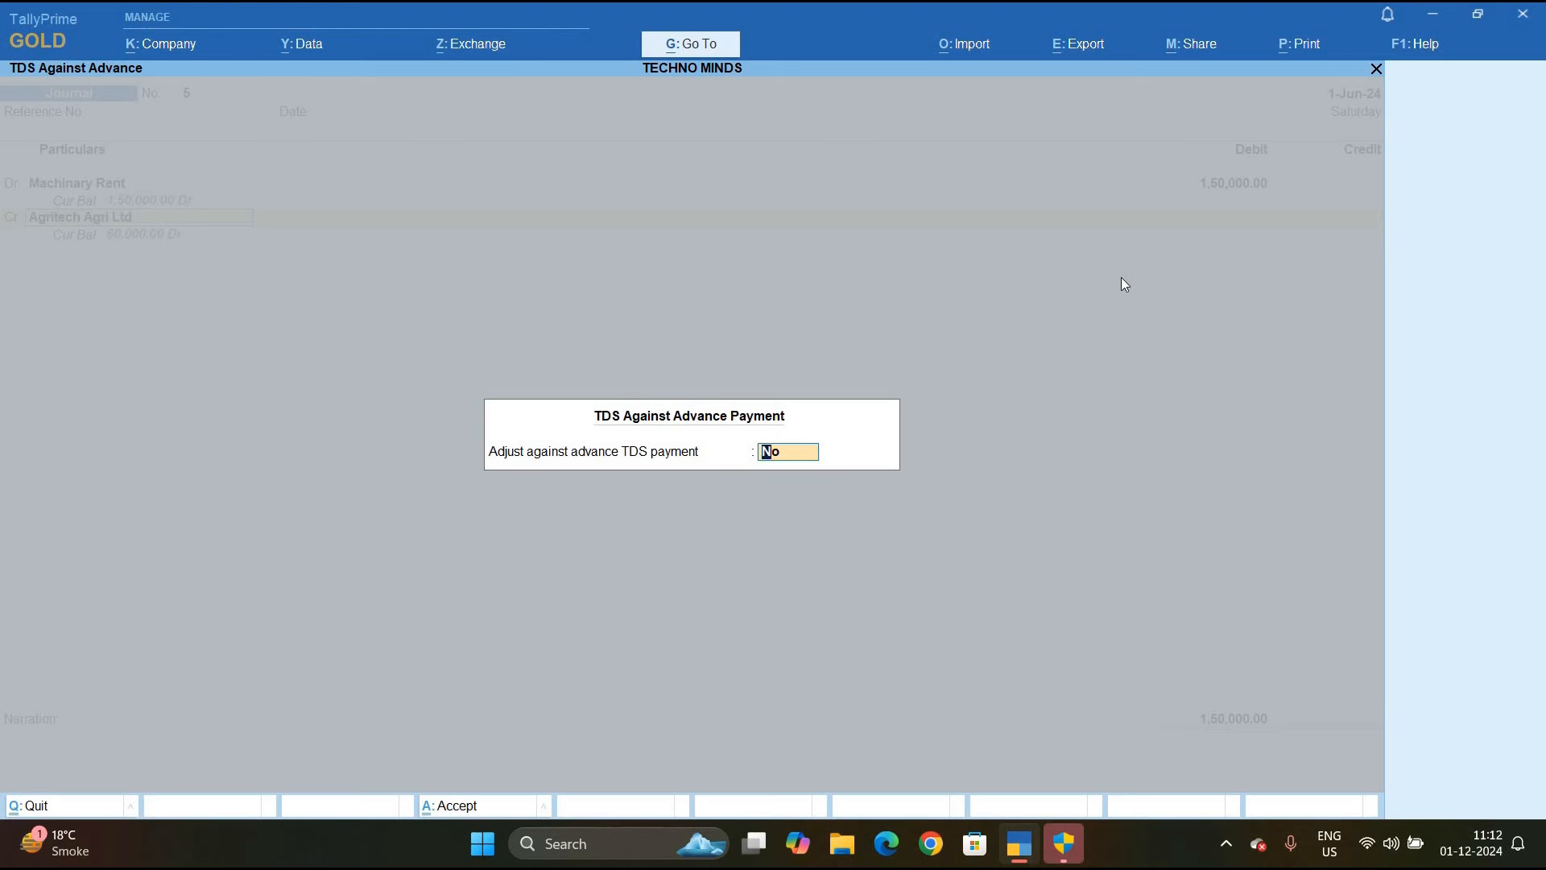
Adjust 60,000 against advance Pymt / 1 / 7 and add new reference Jrnl/5 with 1,800 rent TDS
text(y)
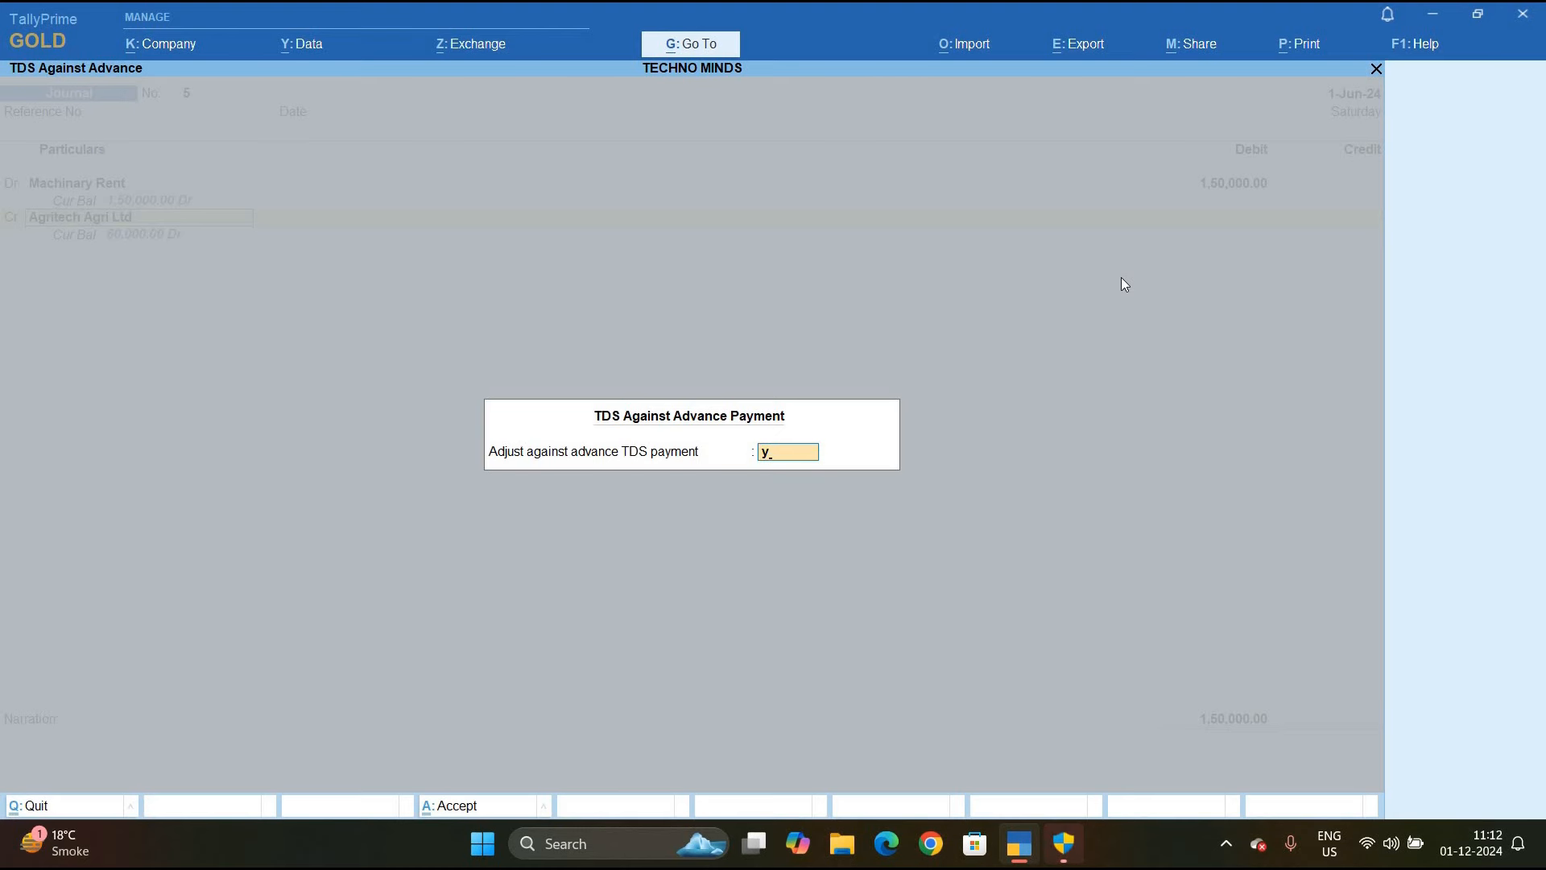
key(Return)
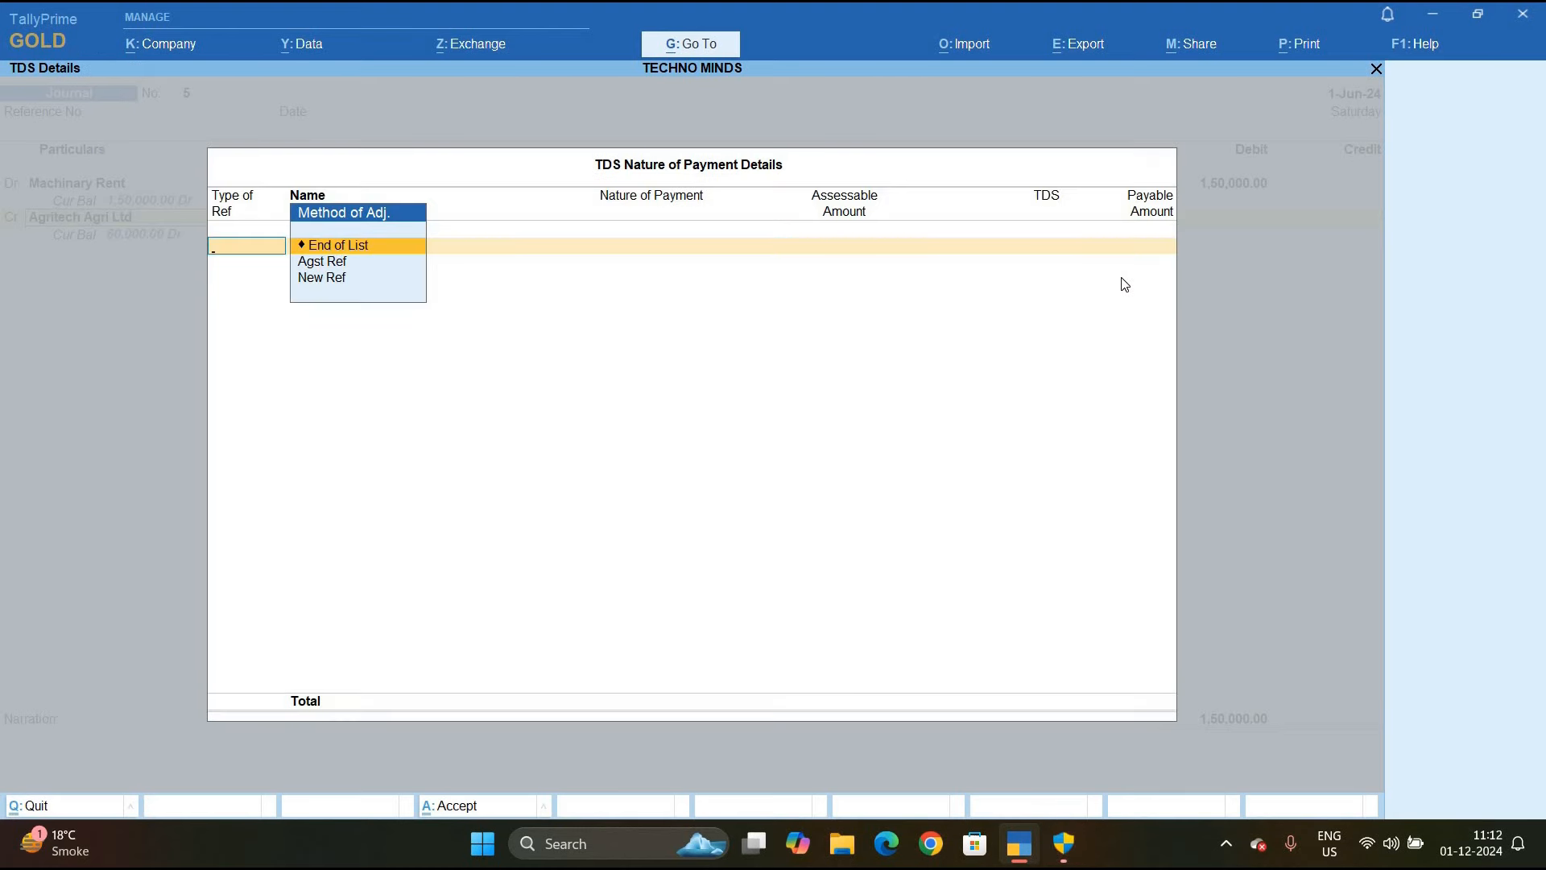
key(Down)
key(Return)
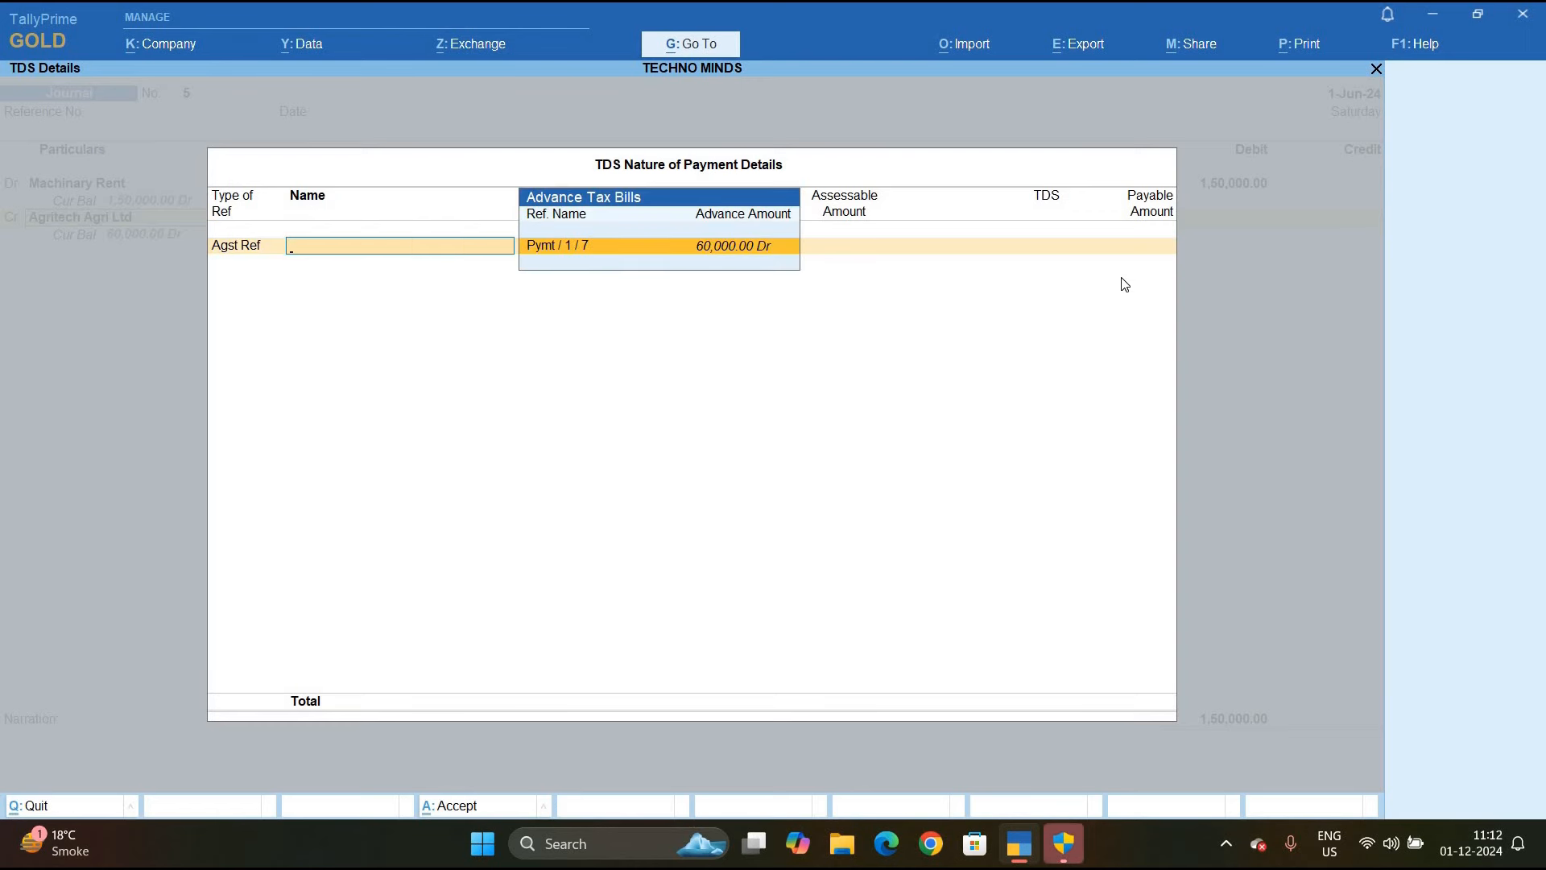
key(Return)
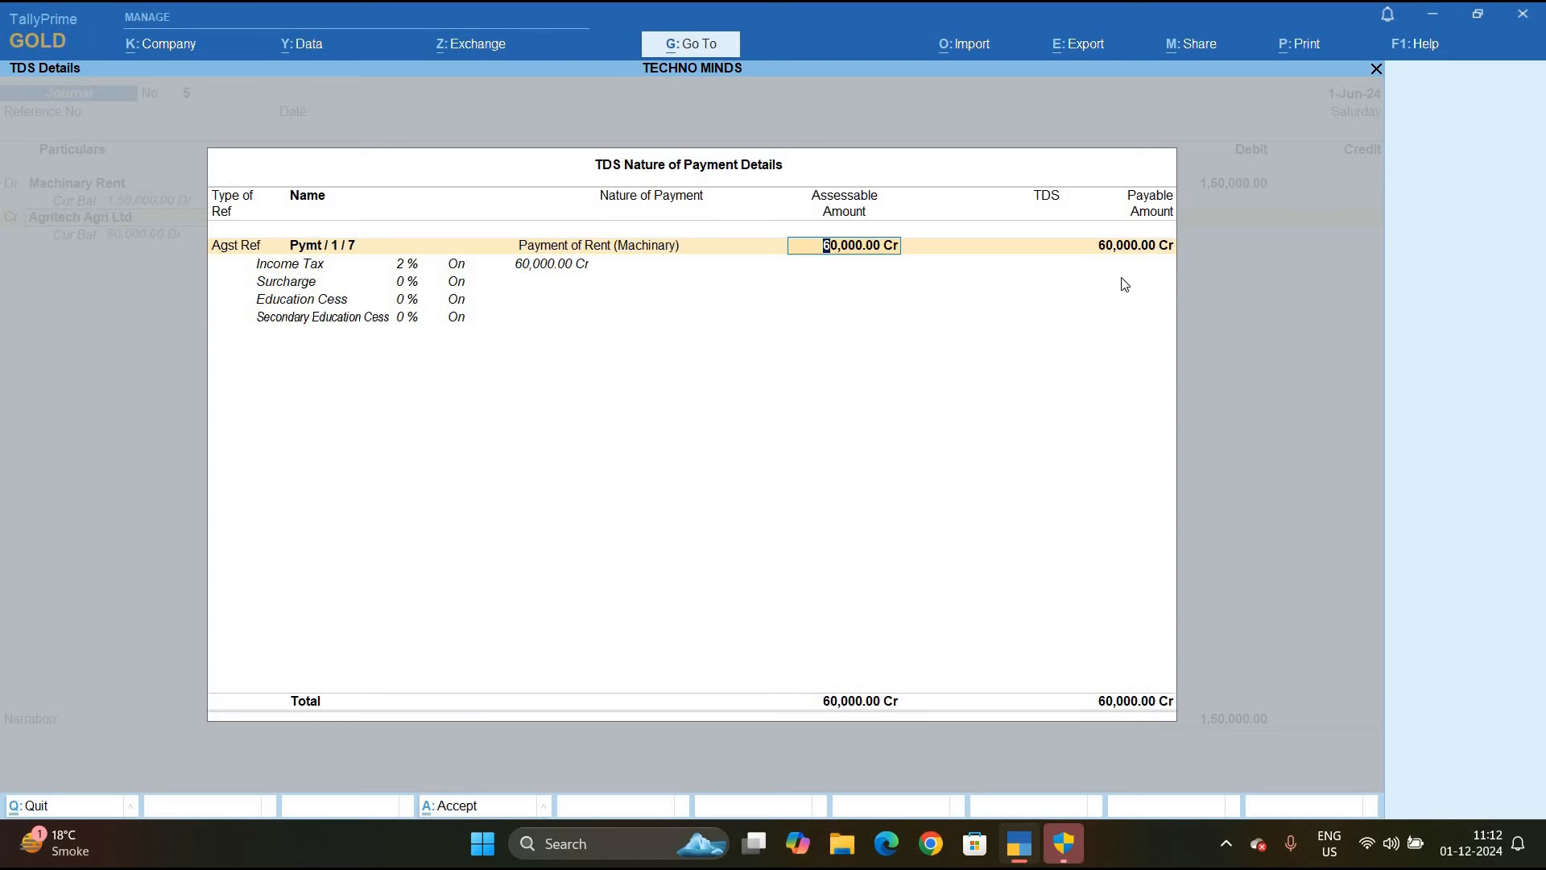
key(Return)
key(Down)
key(Down)
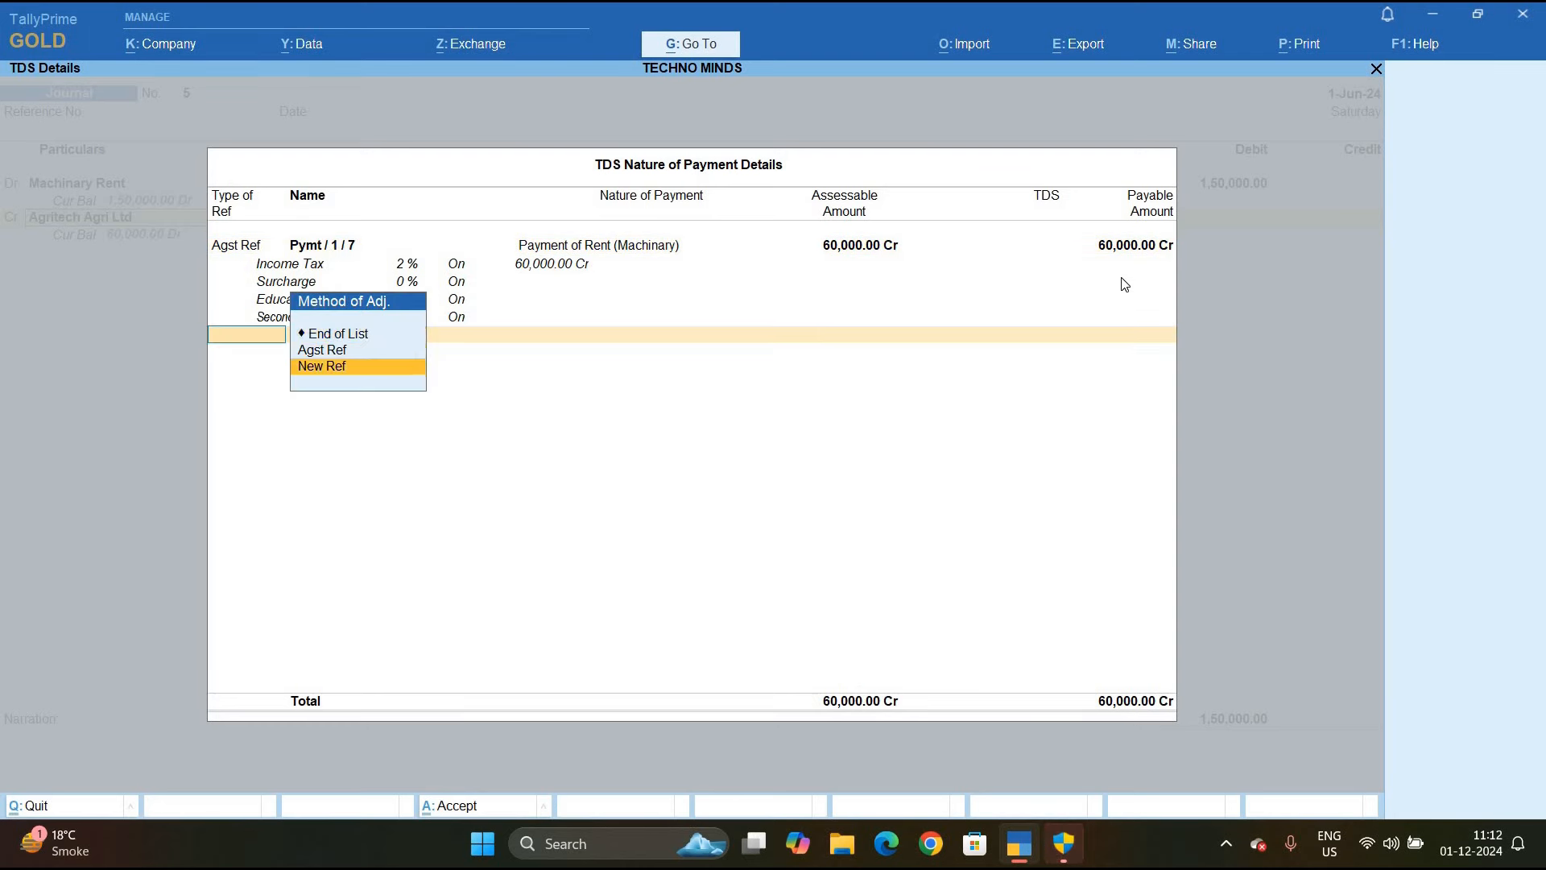
key(Return)
key(Return)
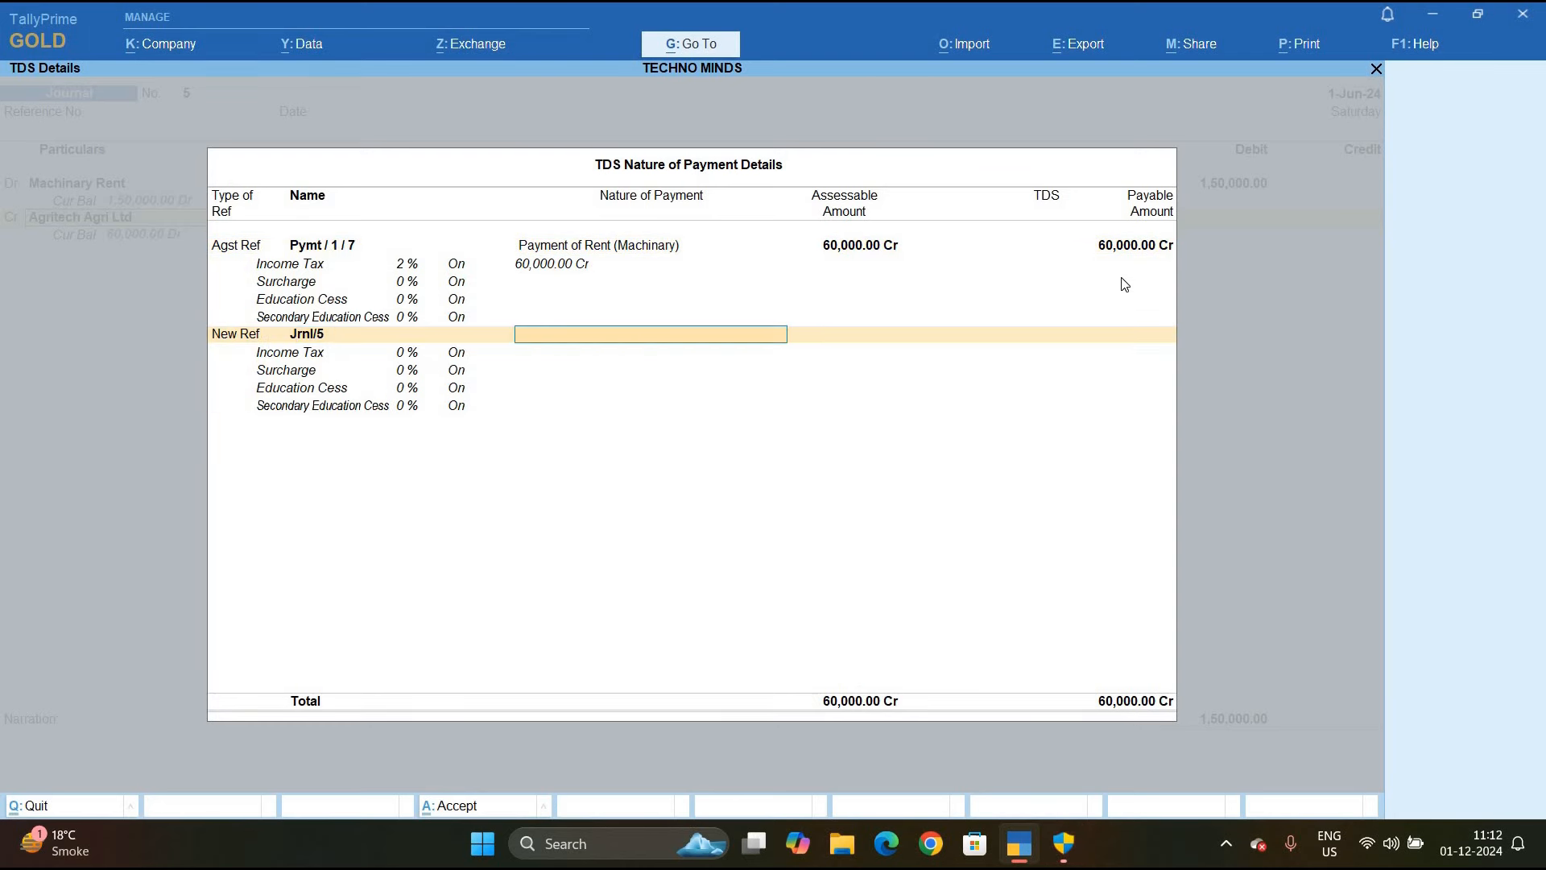
text(P)
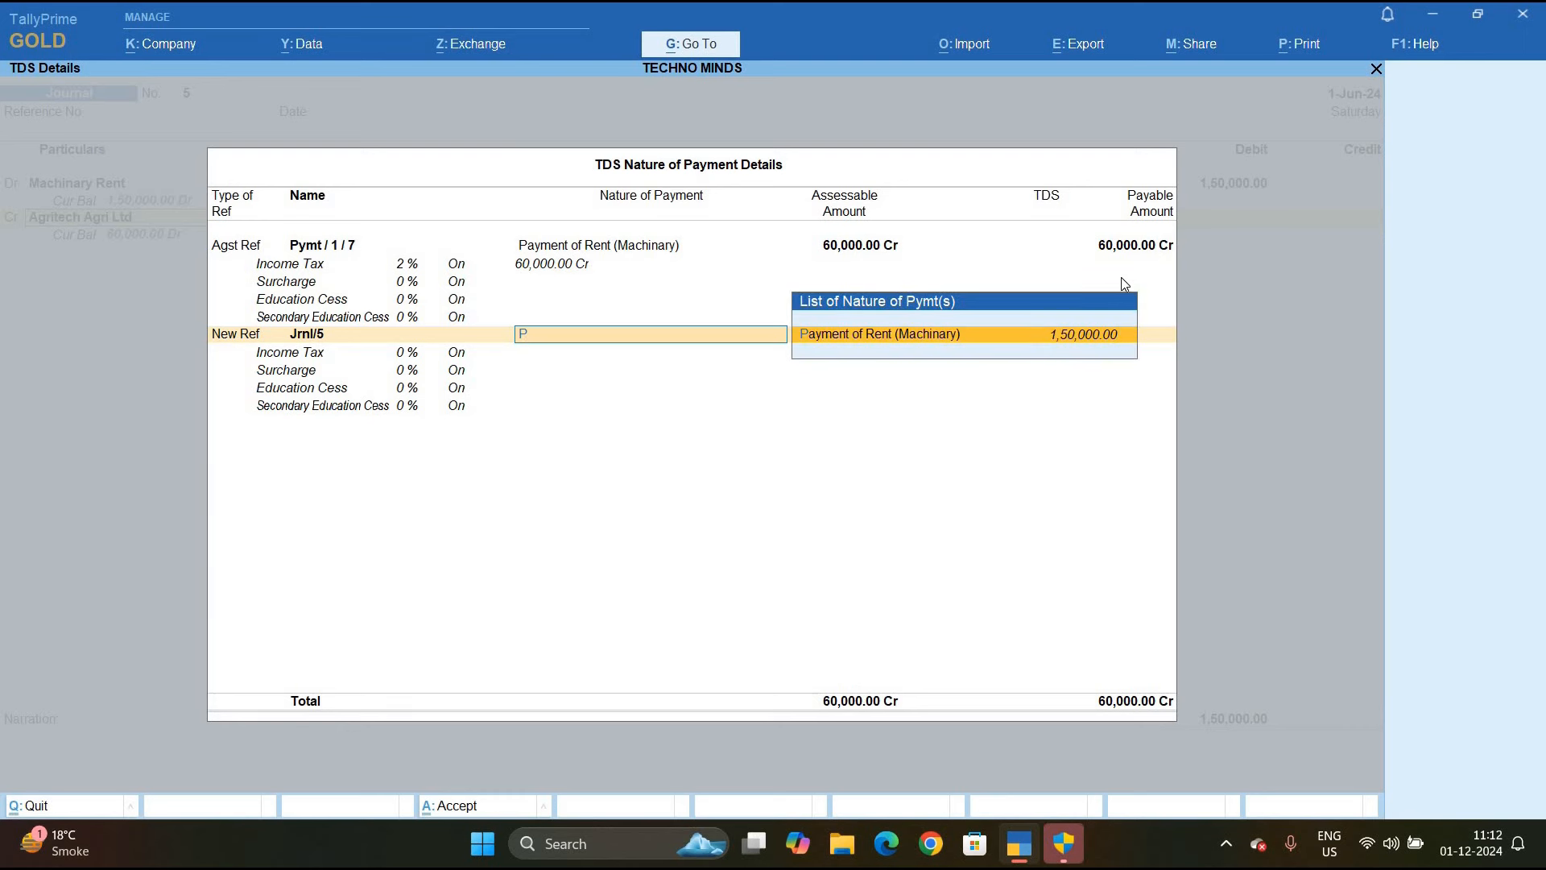
key(Return)
key(Return)
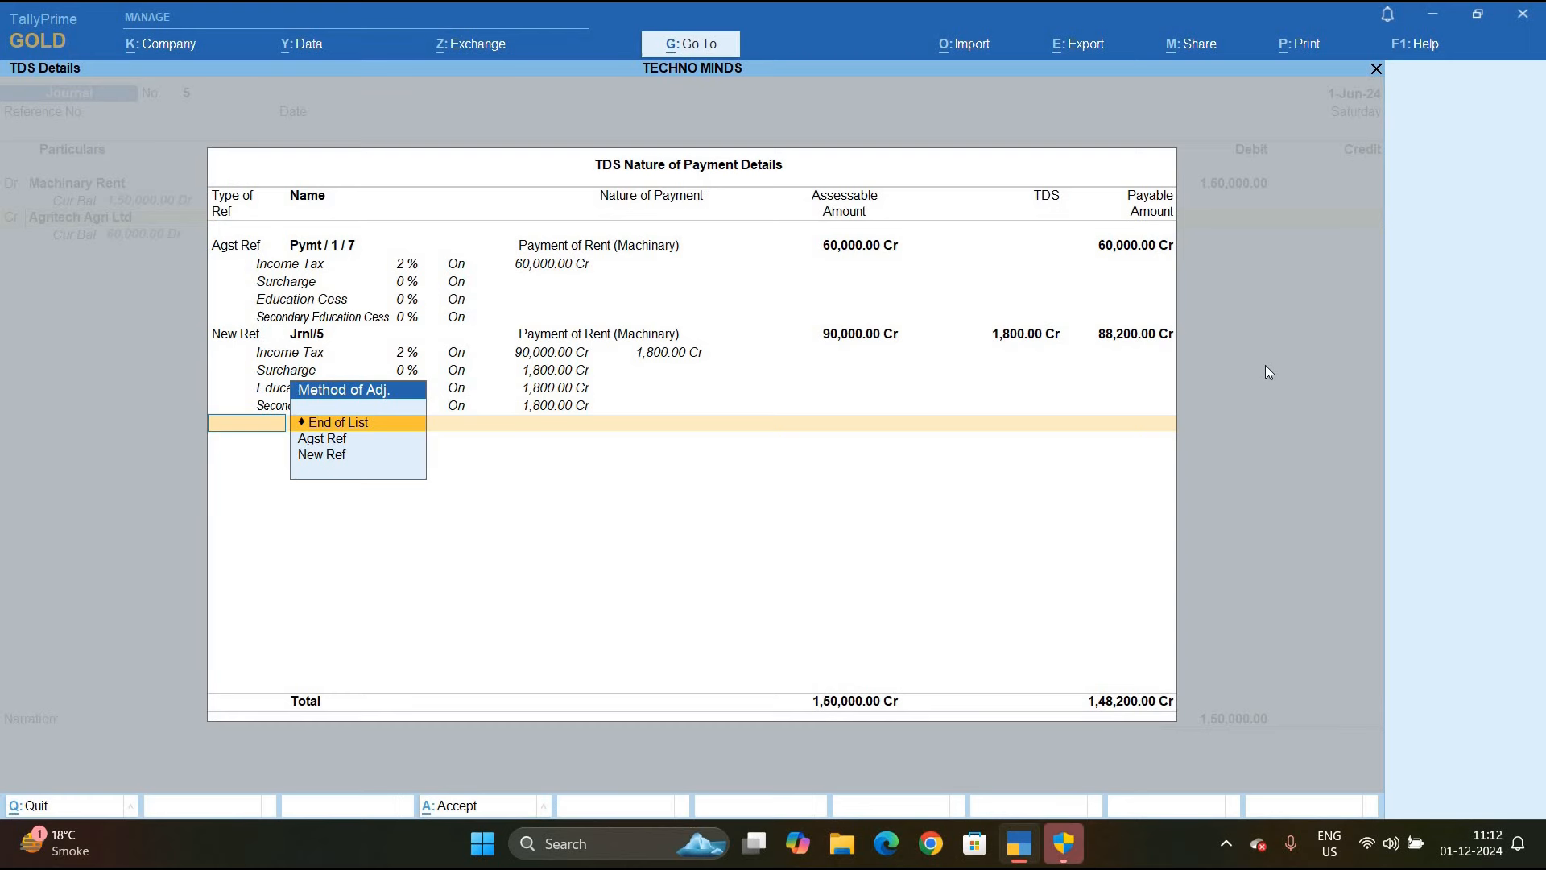
key(Return)
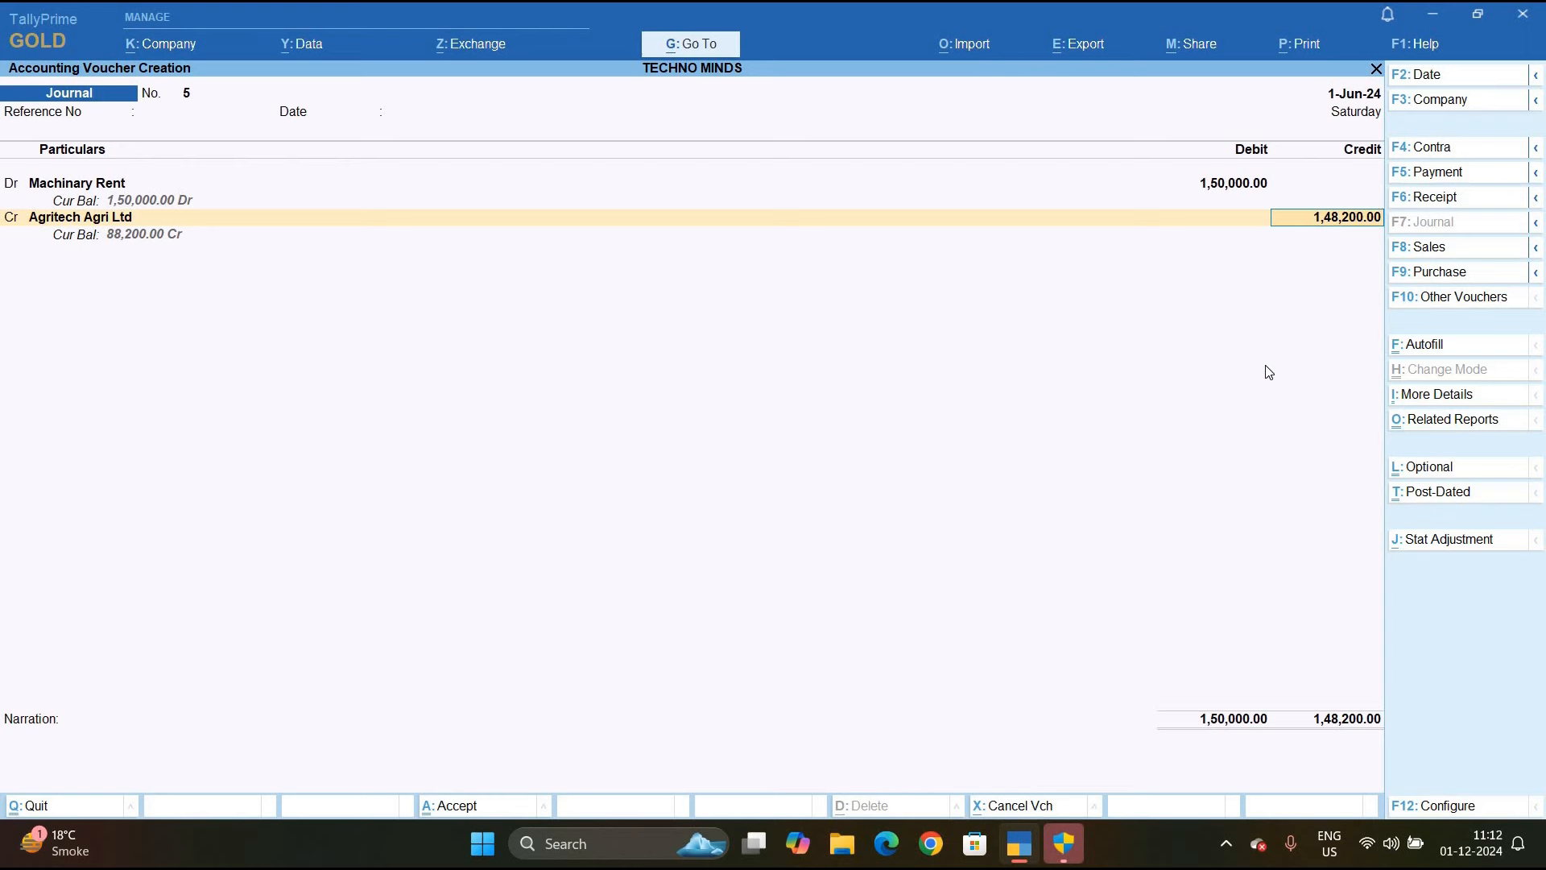
Split Agritech Agri Ltd's 1,48,200 credit: Agst Ref 1 for 60,000 and New Ref 5 for 88,200 Cr
key(Return)
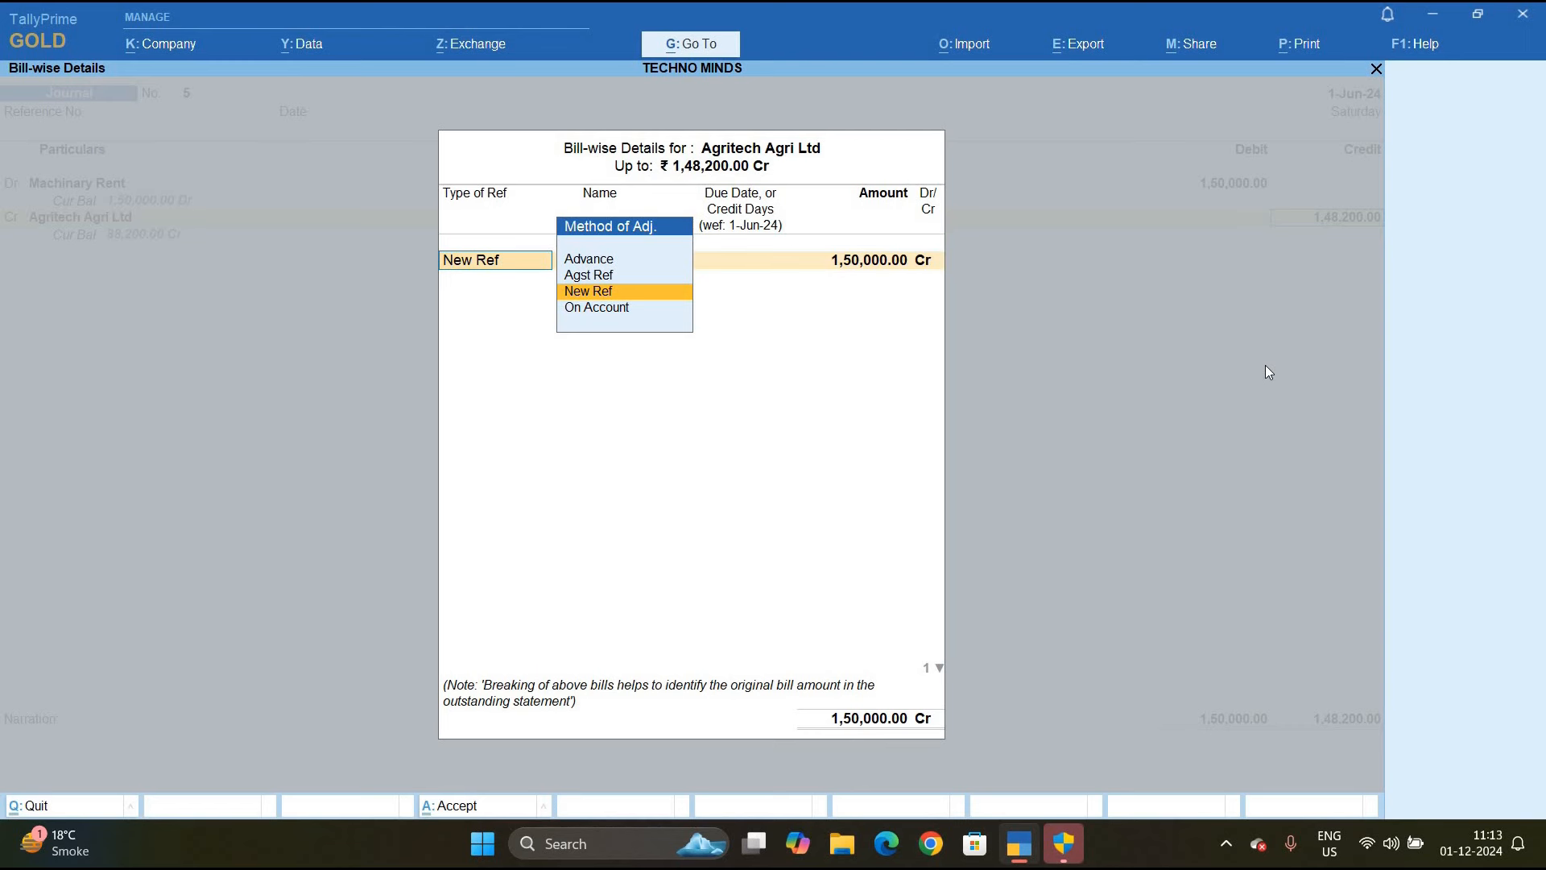
key(Up)
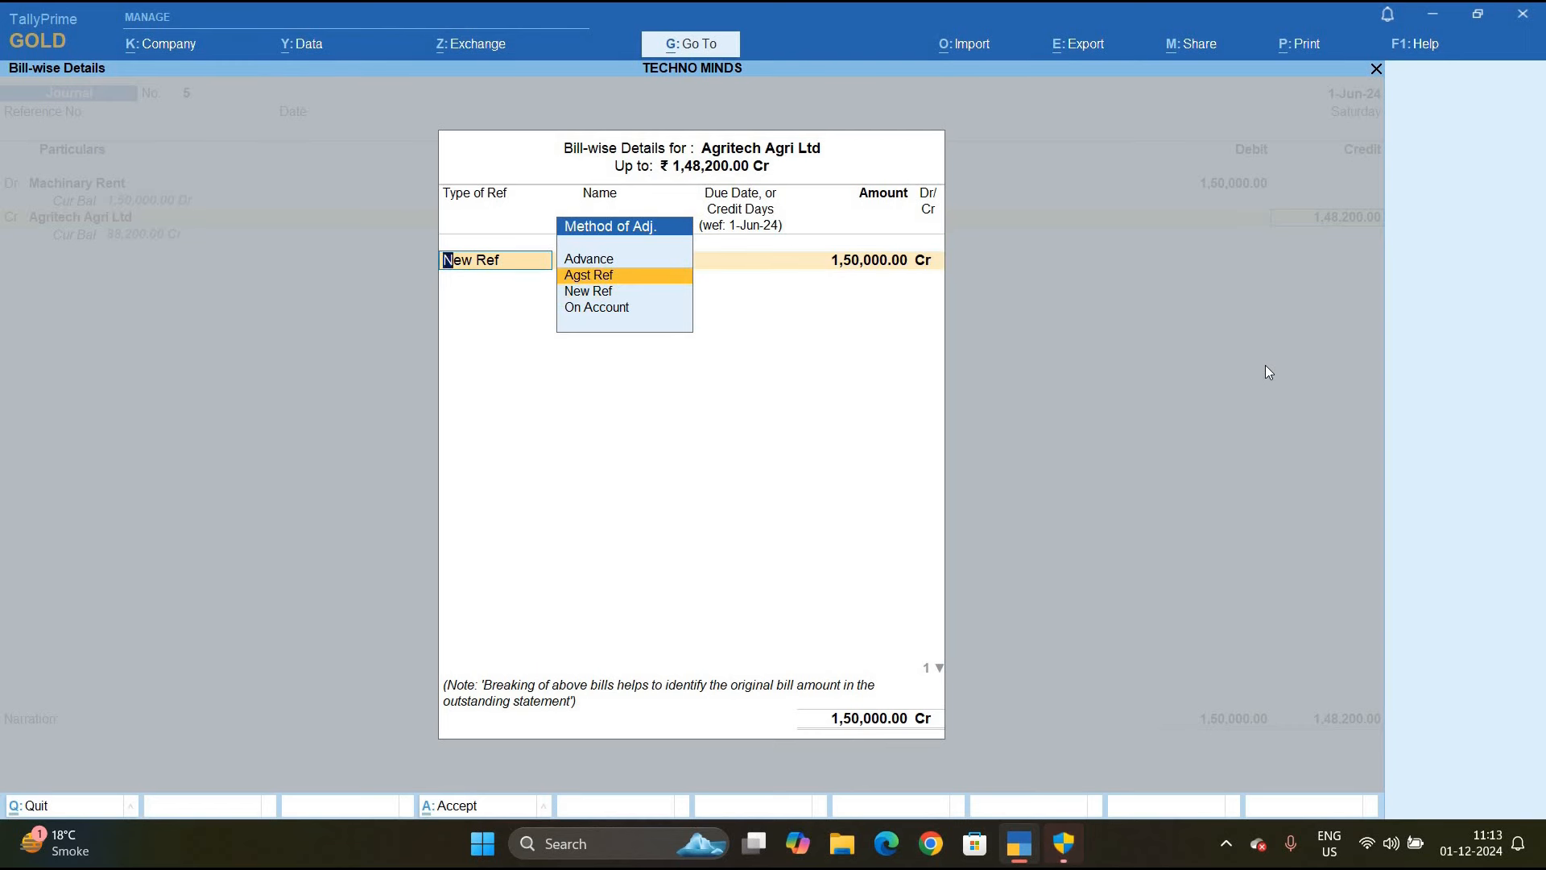
key(Return)
key(Up)
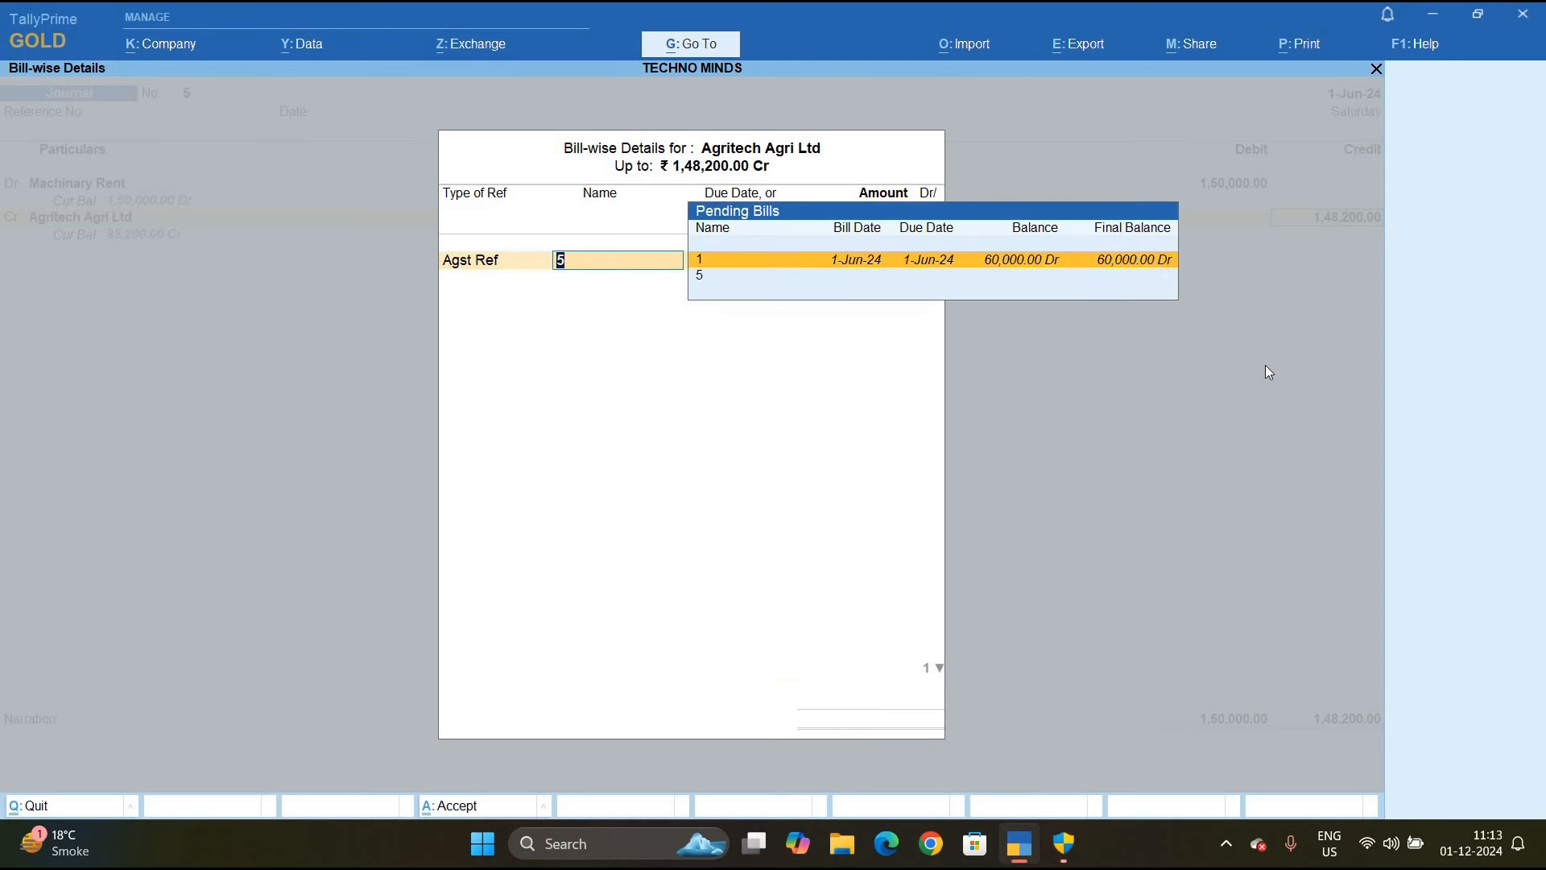
key(Return)
key(Return)
key(Return)
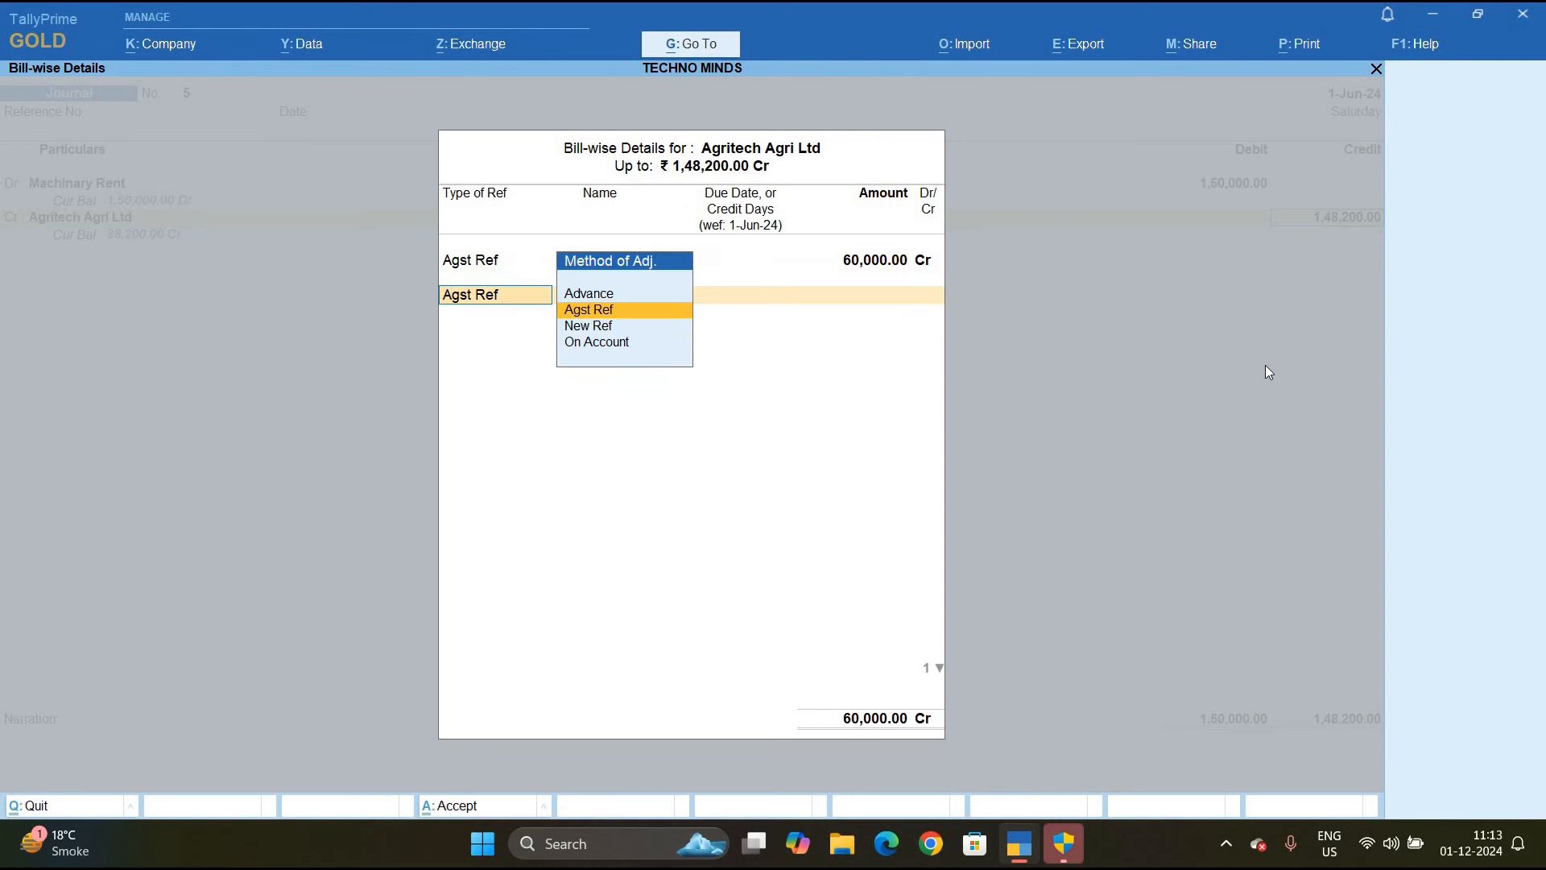
key(Down)
key(Return)
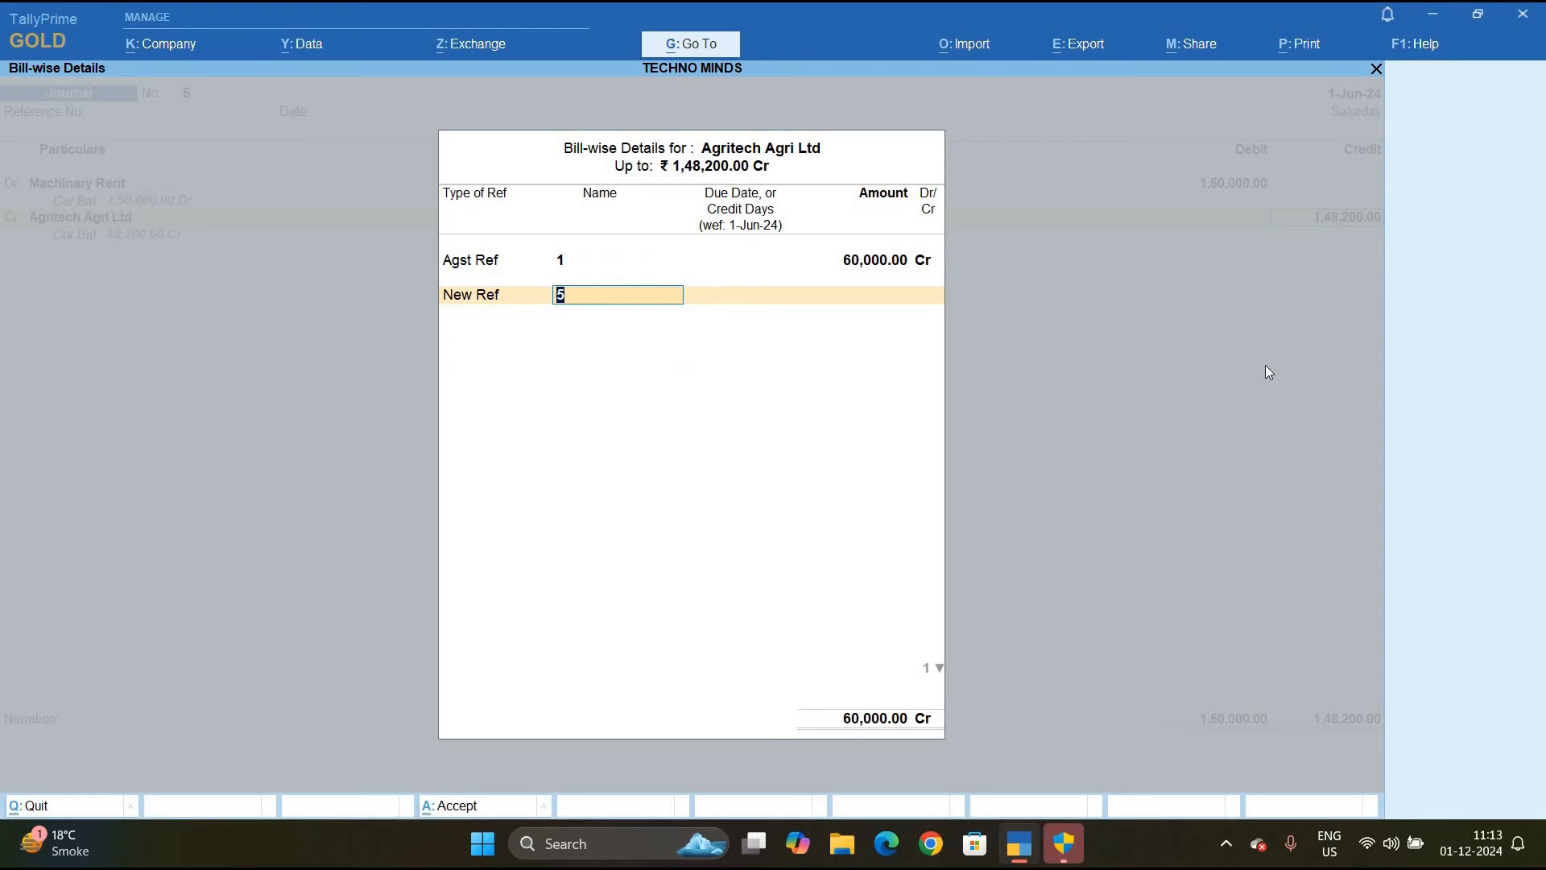
key(Return)
key(Return)
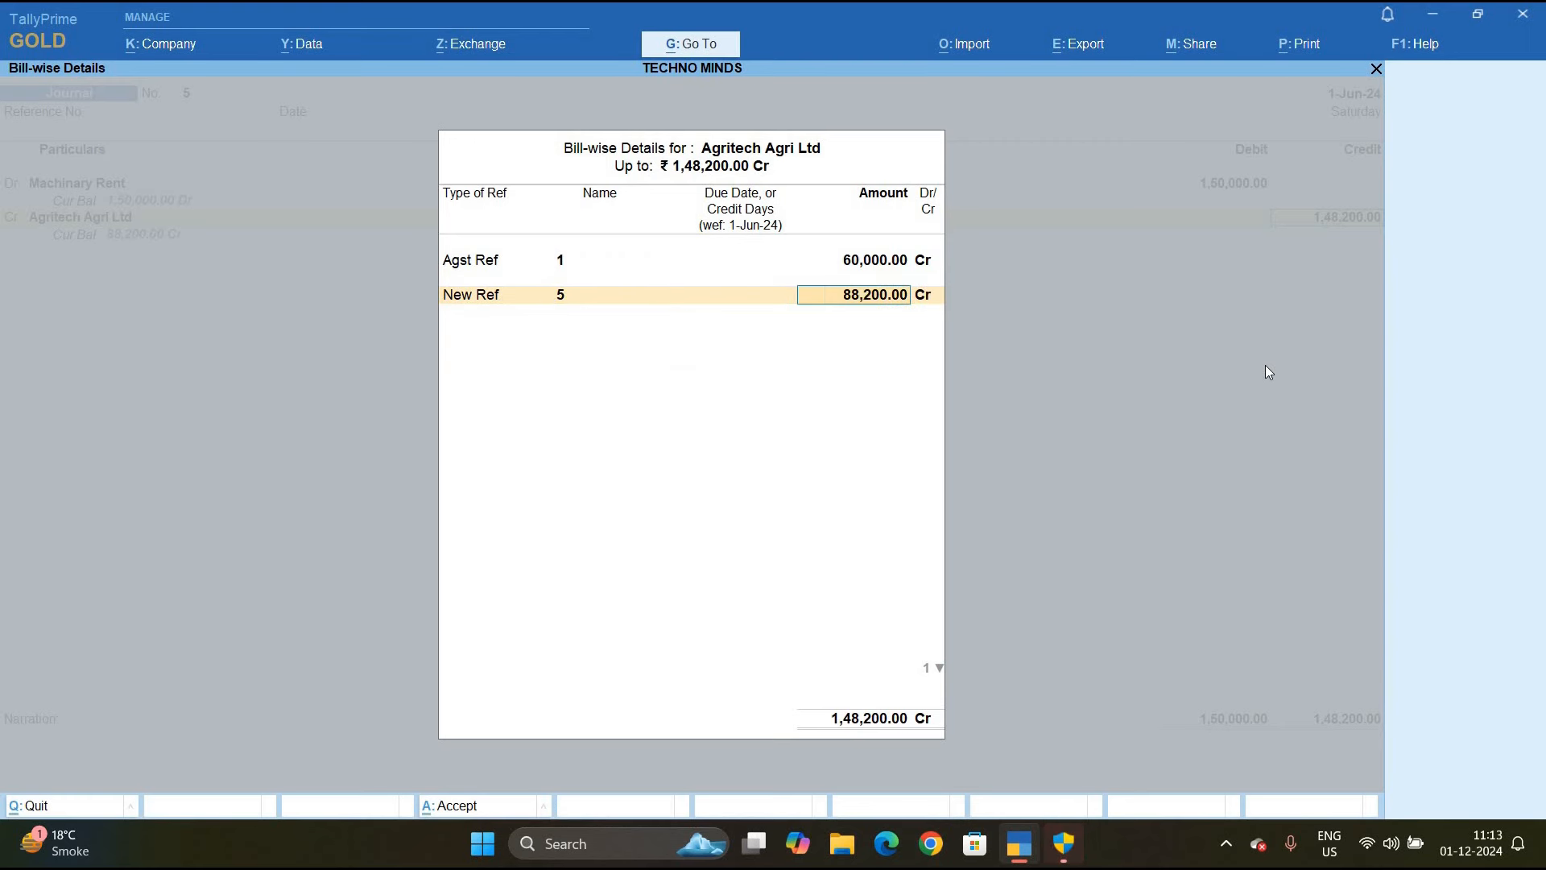
key(Return)
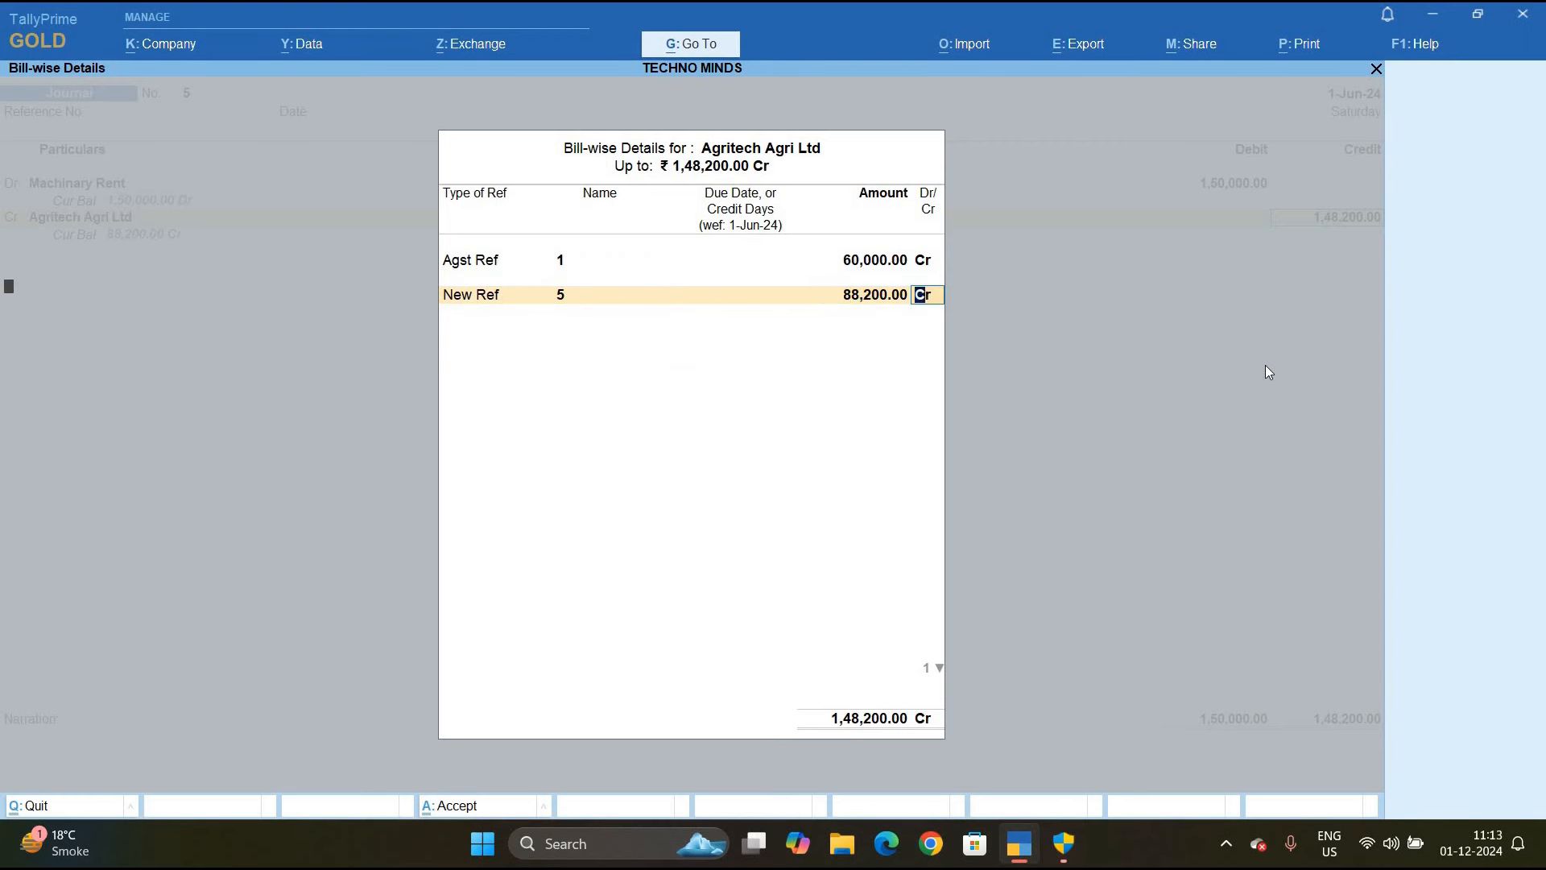
key(Return)
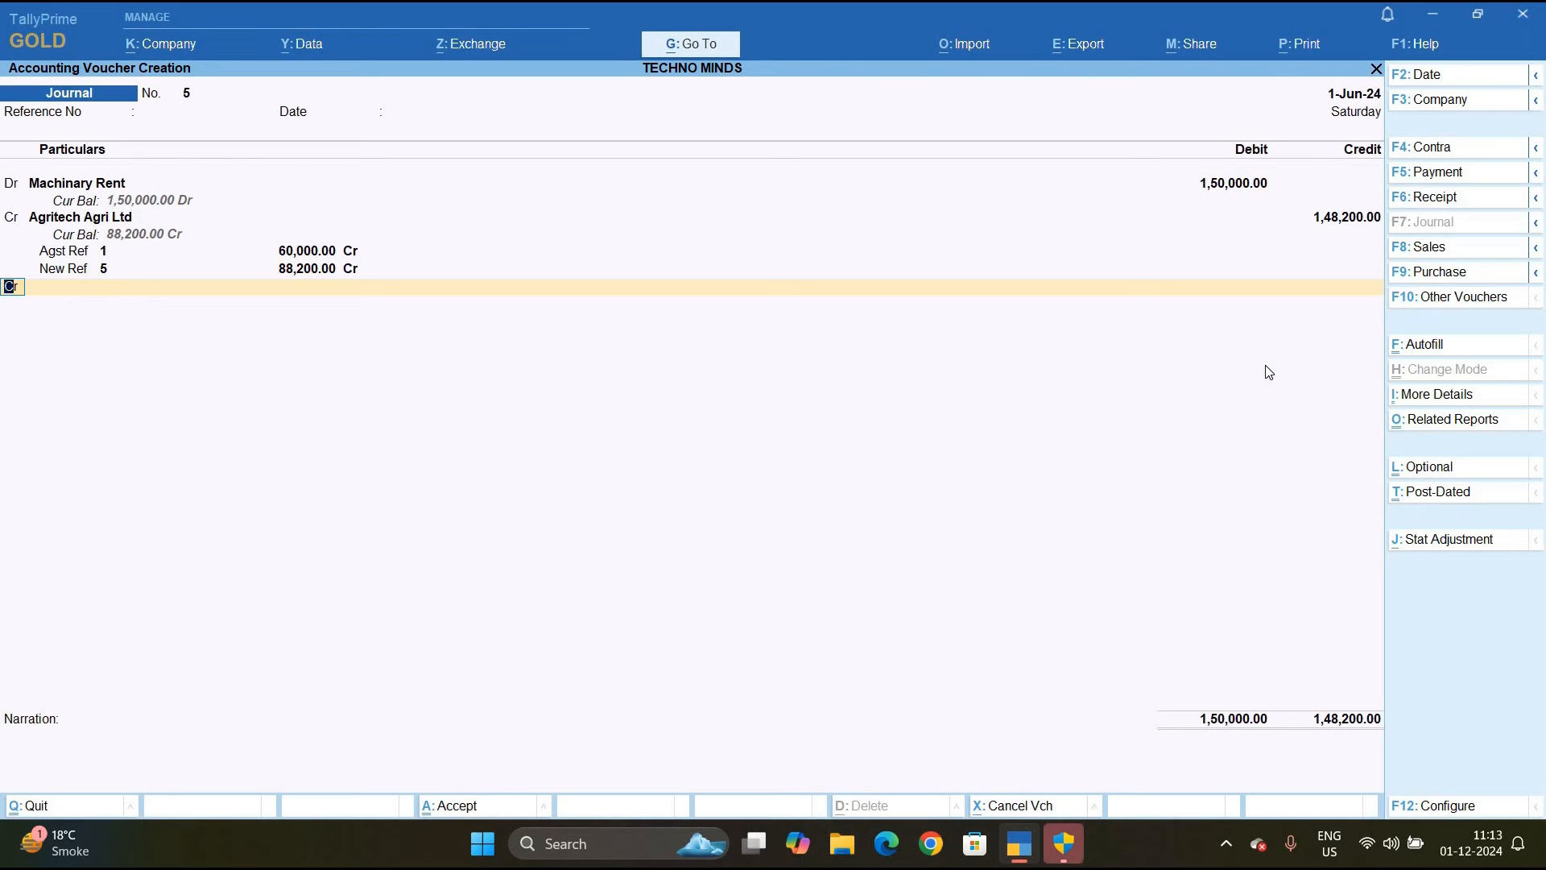
key(Return)
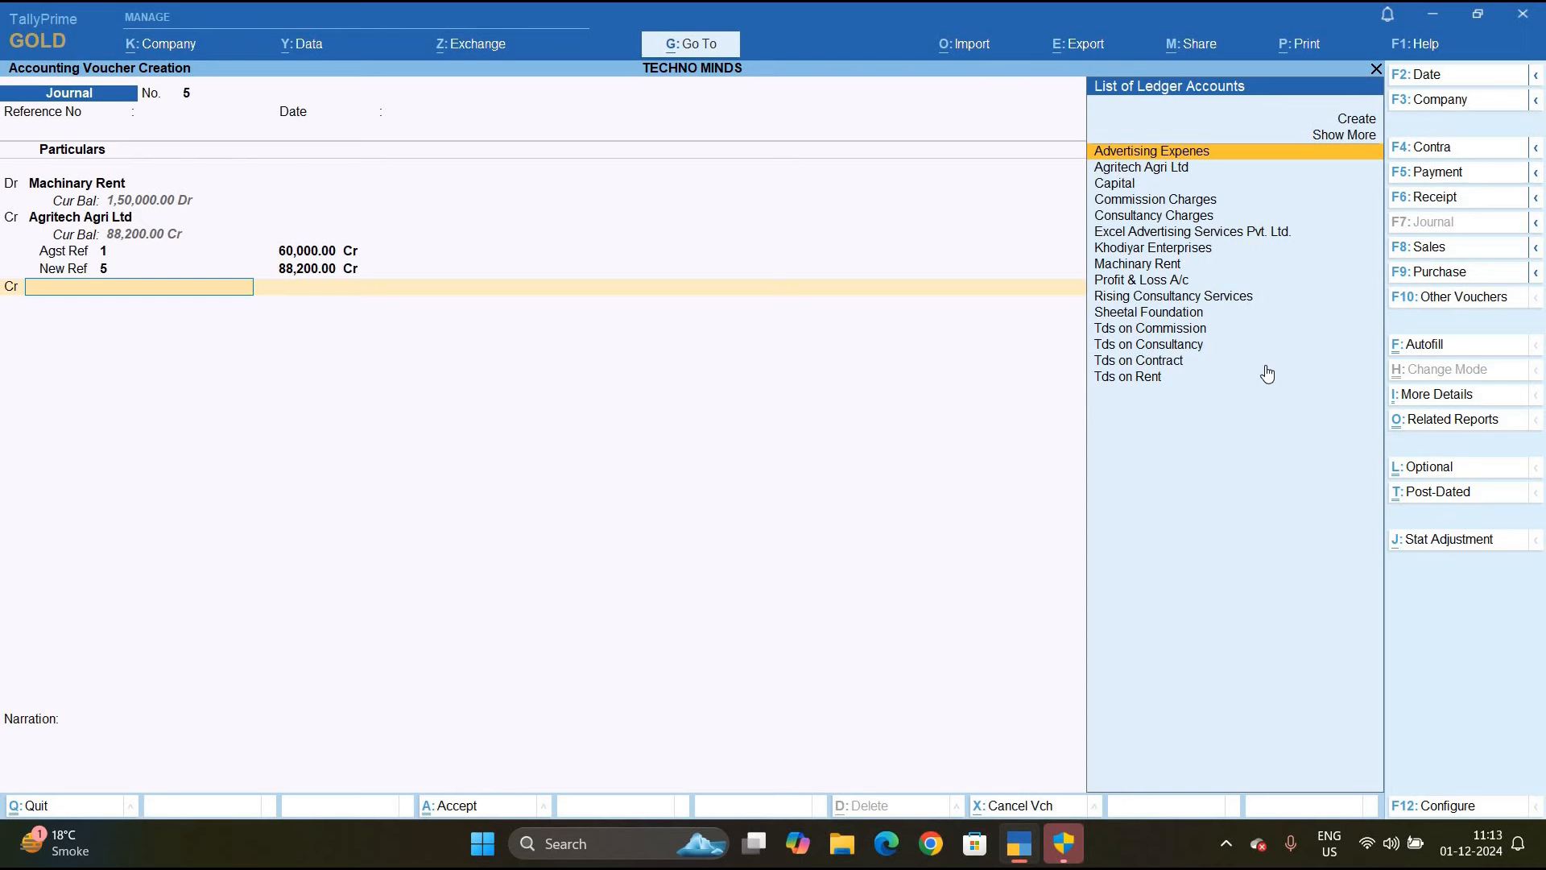
Credit 1,800 to Tds on Rent and save Journal No. 5, balanced at 1,50,000
text(T)
key(Down)
key(Down)
key(Down)
key(Down)
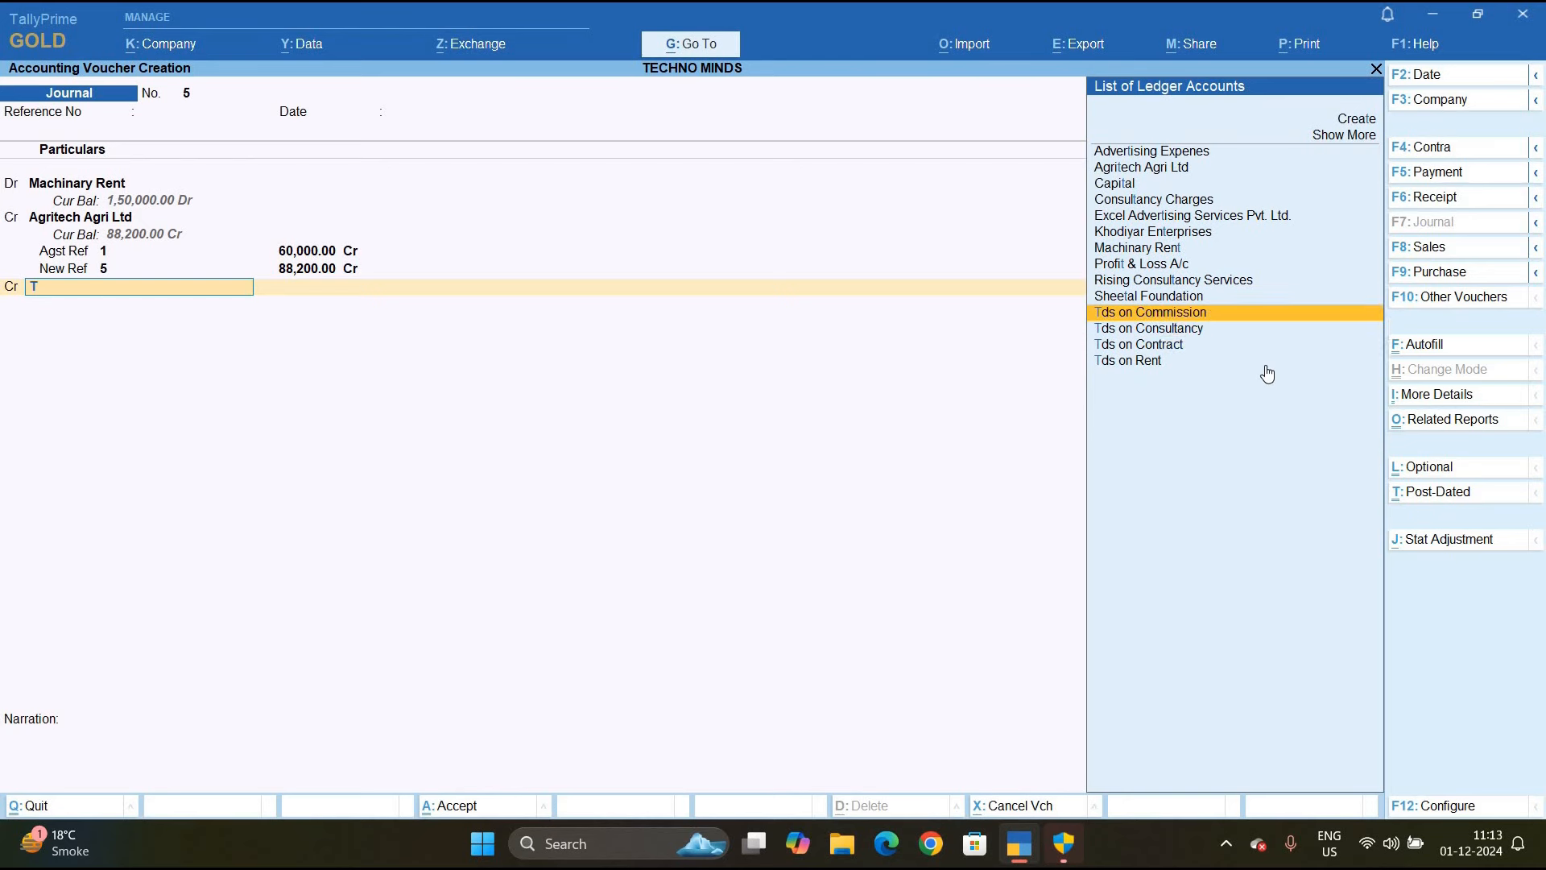
key(Return)
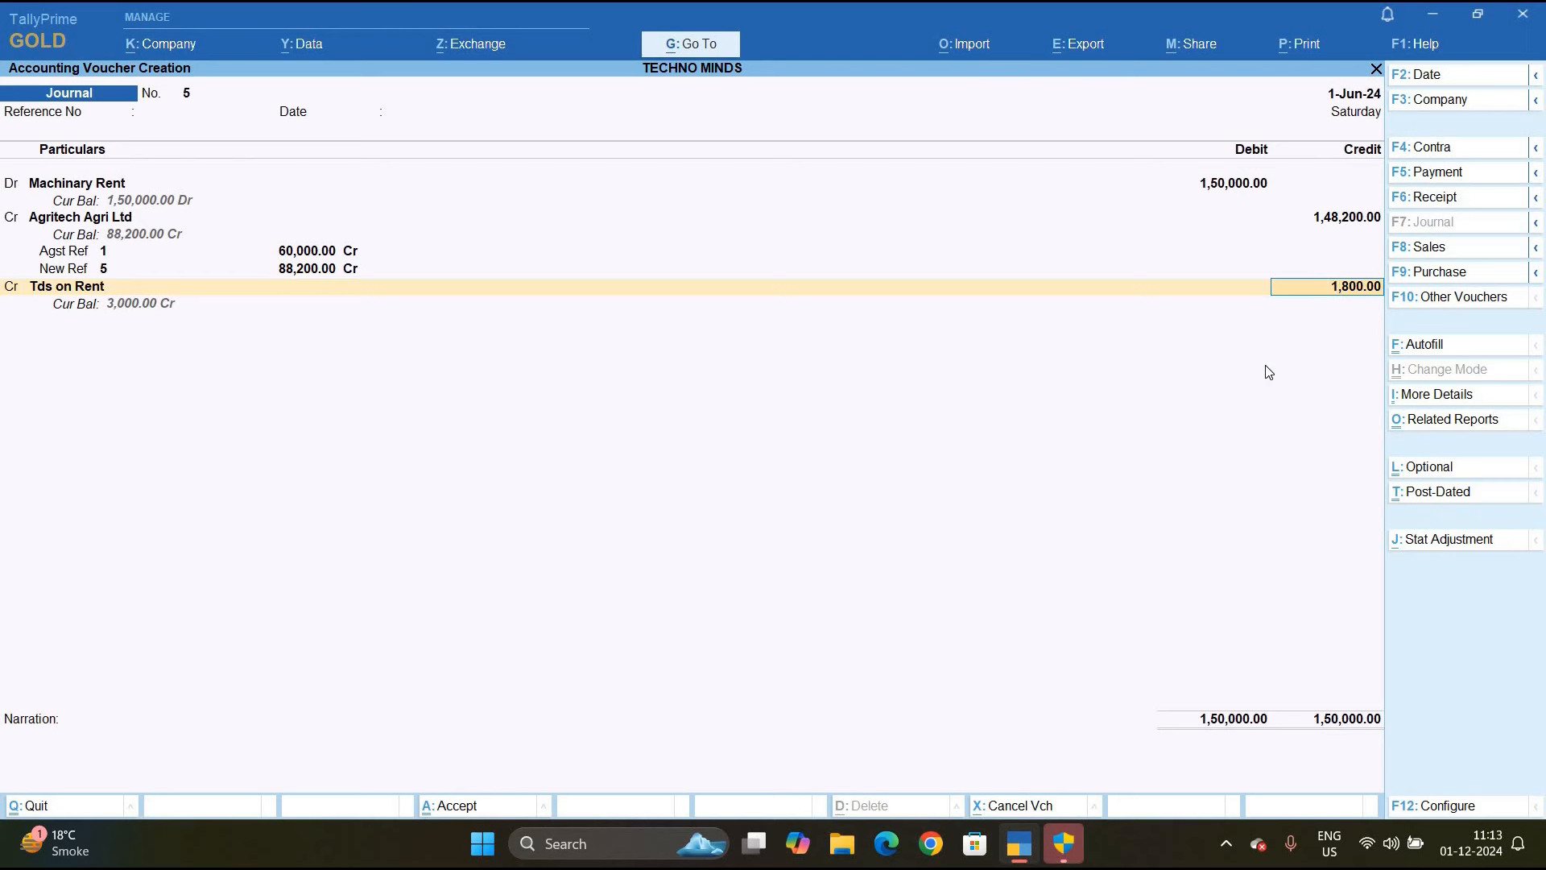
key(ctrl+a)
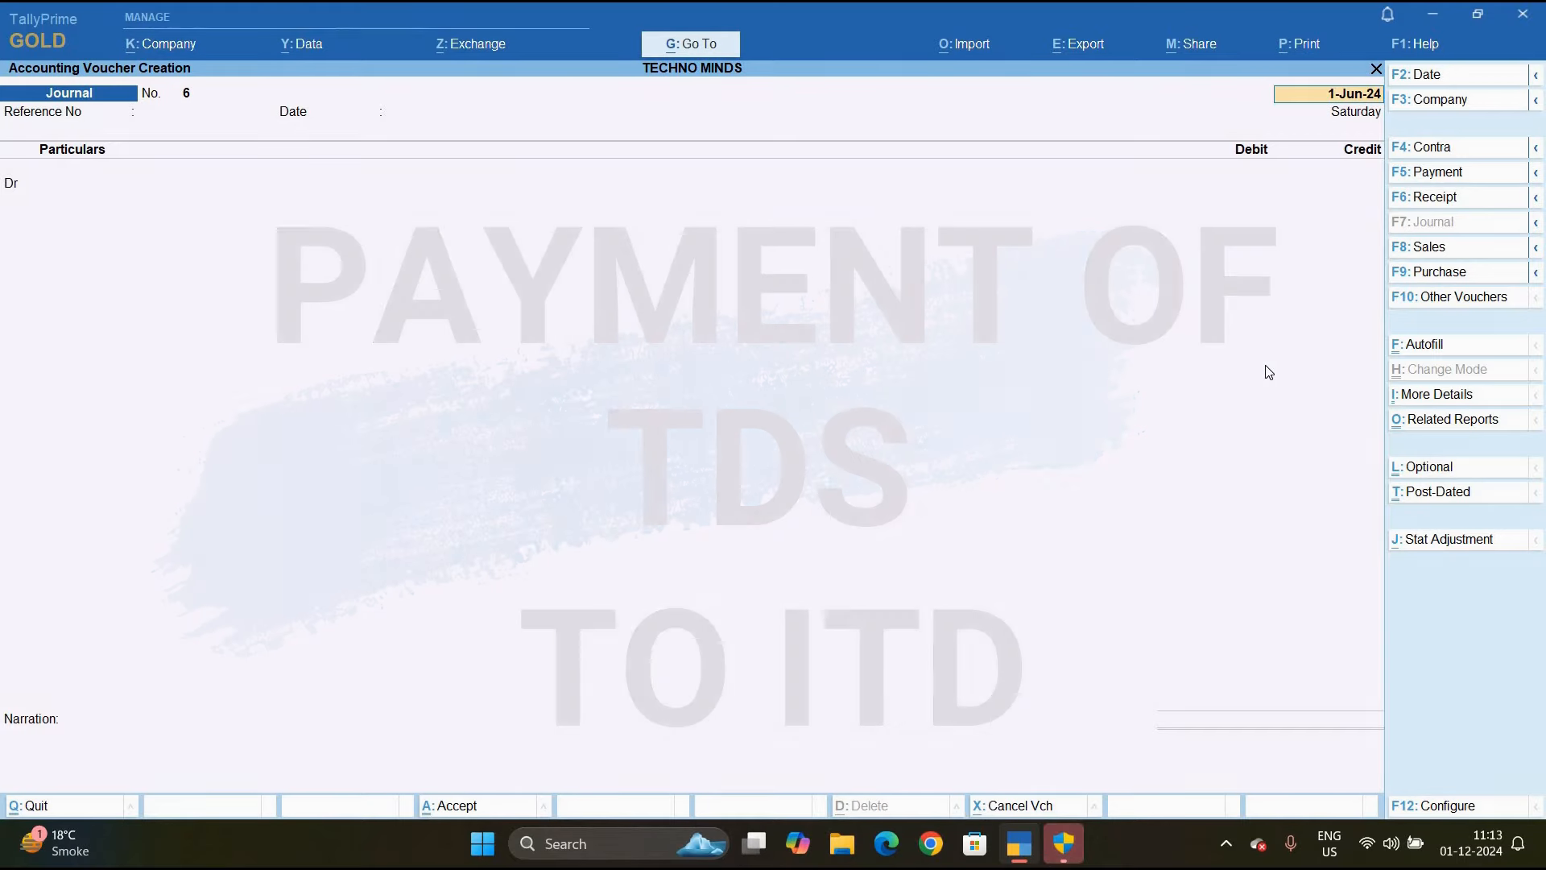
Start a new Payment voucher and autofill it as a TDS Stat Payment
key(Escape)
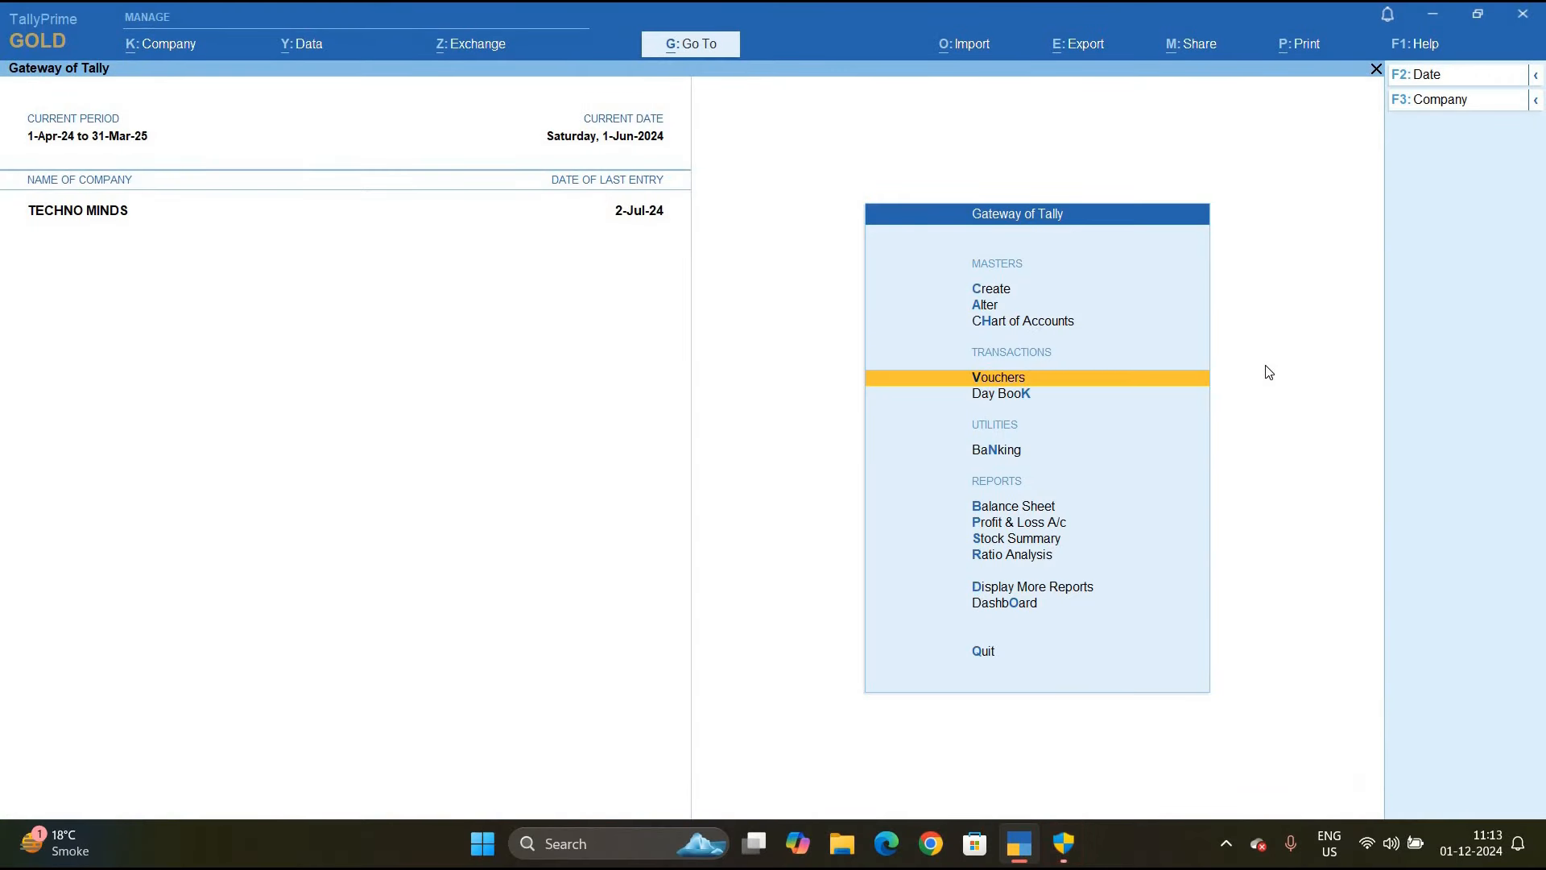
key(Return)
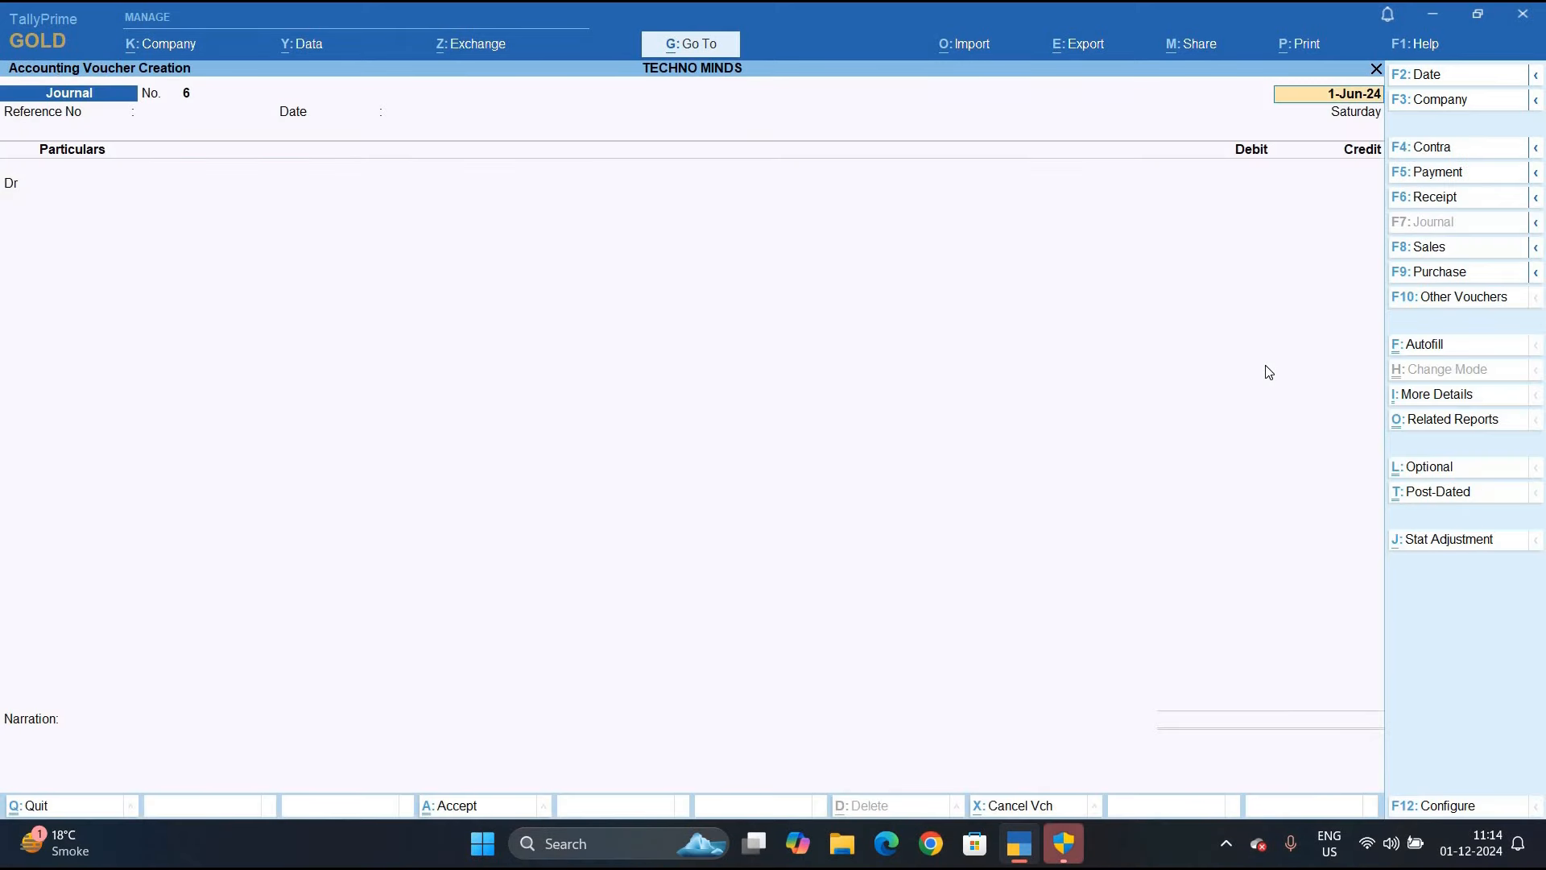
key(F5)
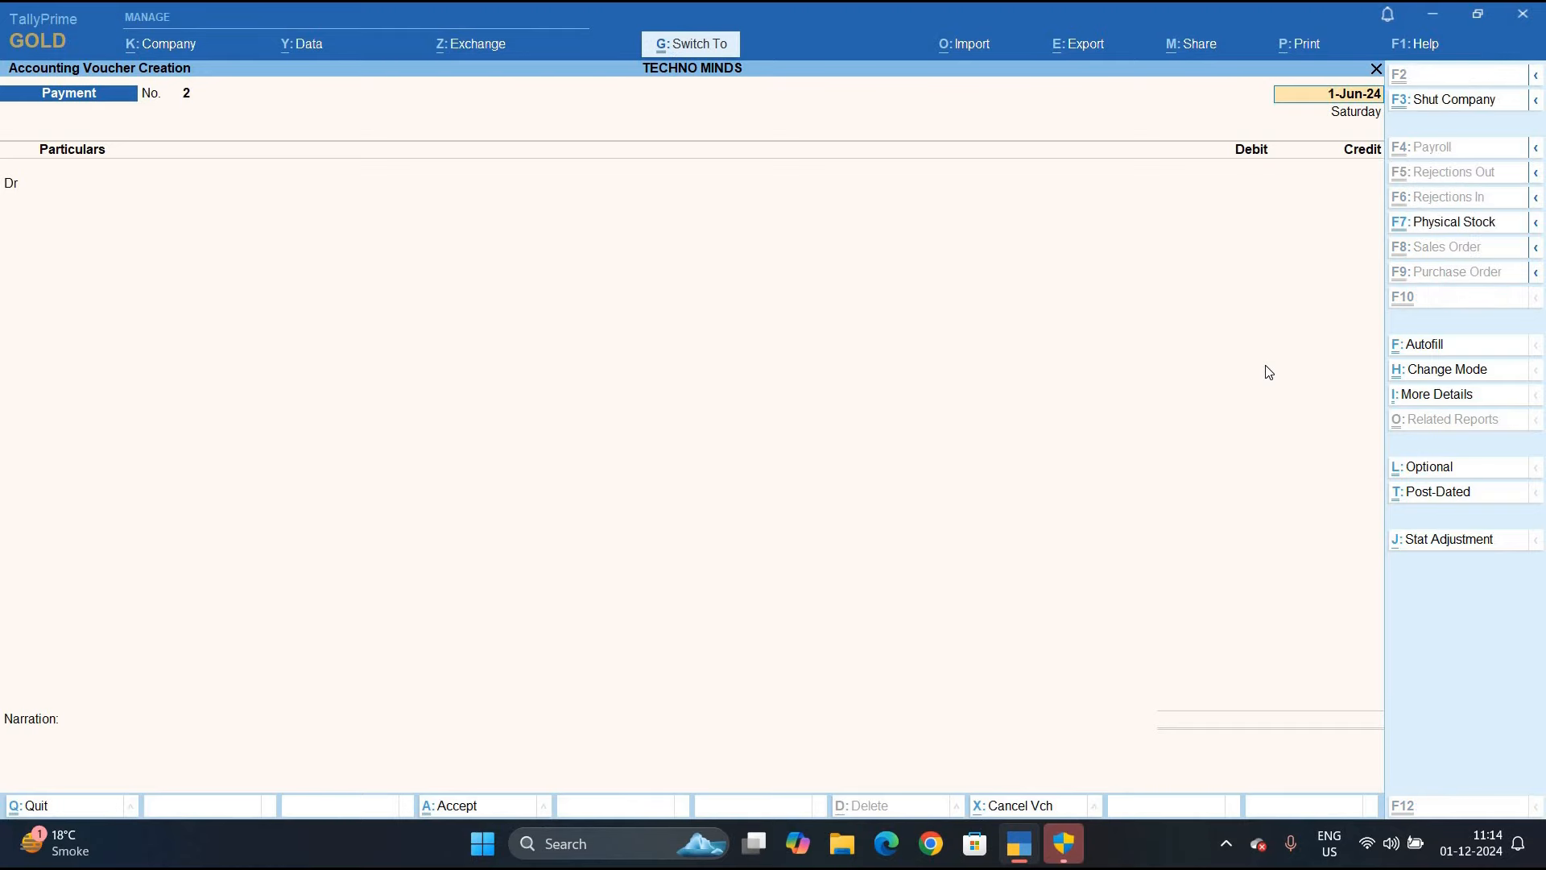
key(ctrl+f)
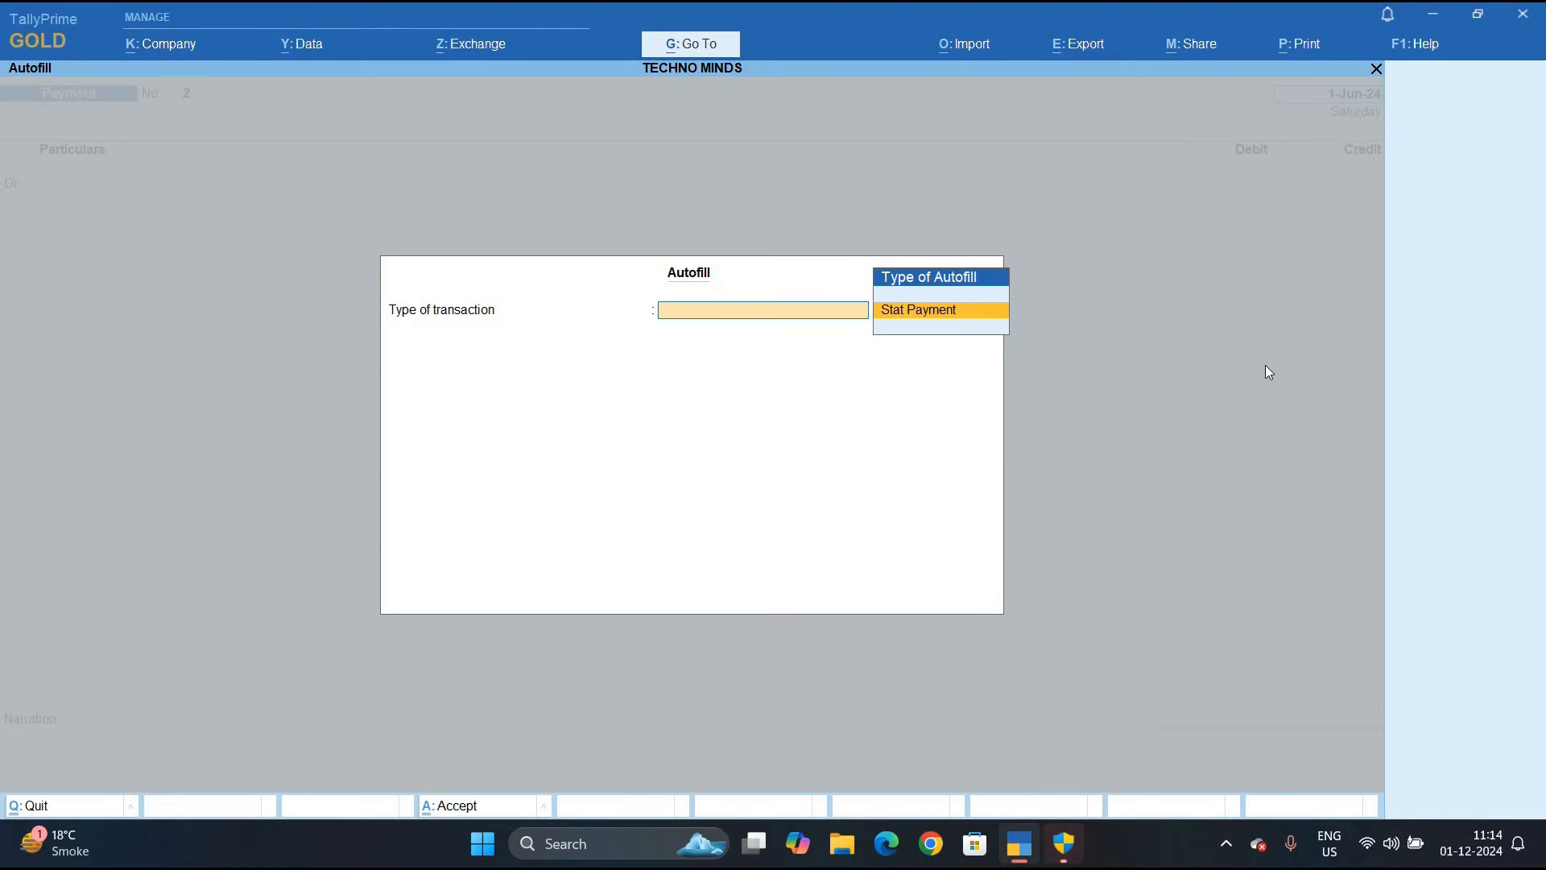
key(Return)
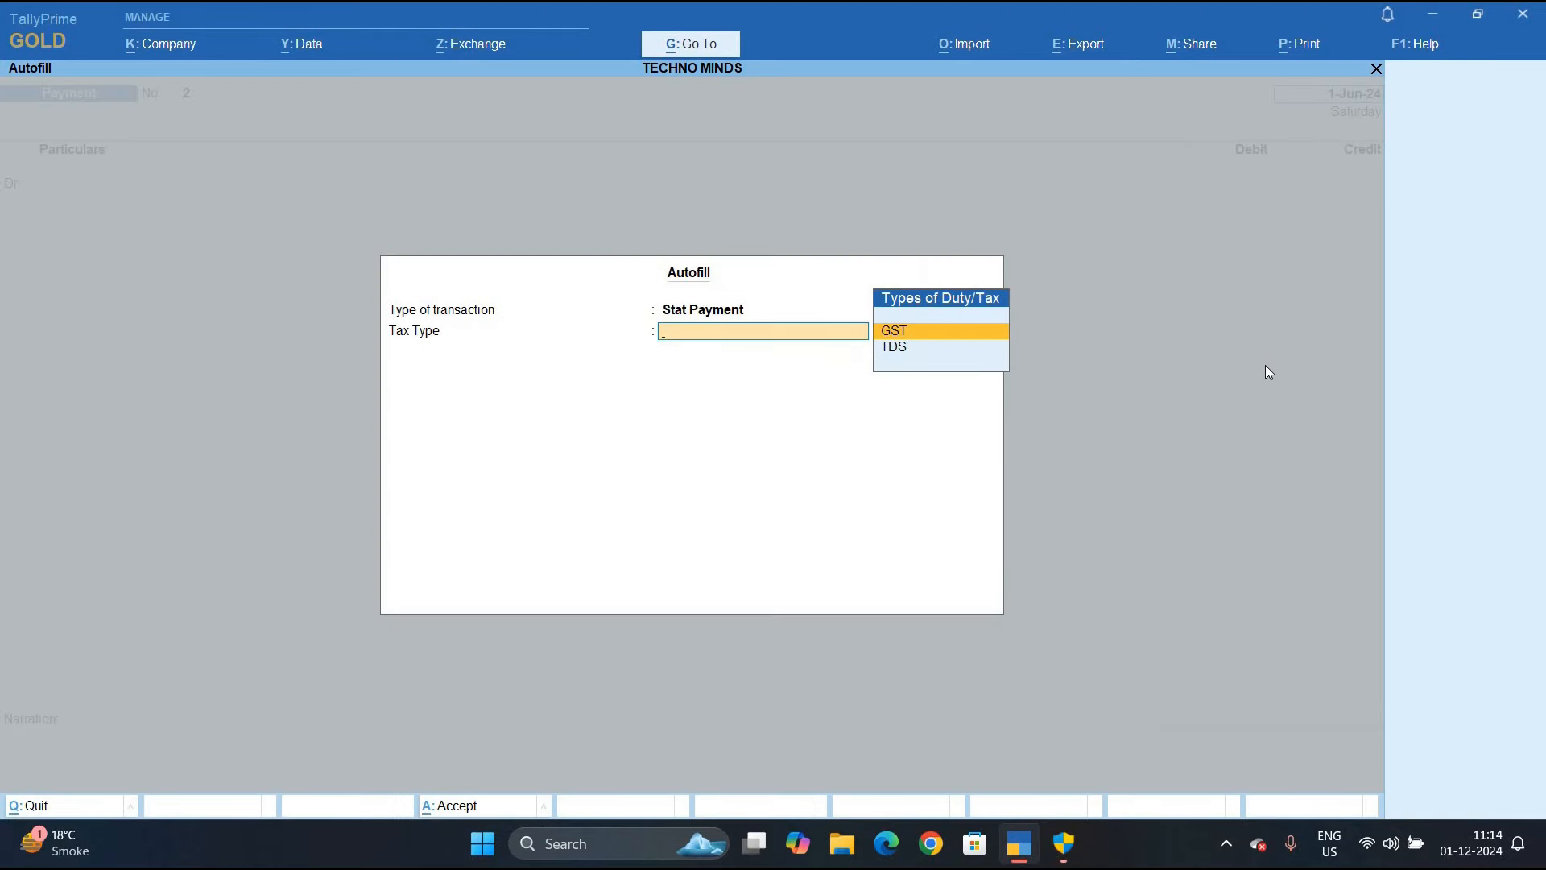
key(Down)
key(Return)
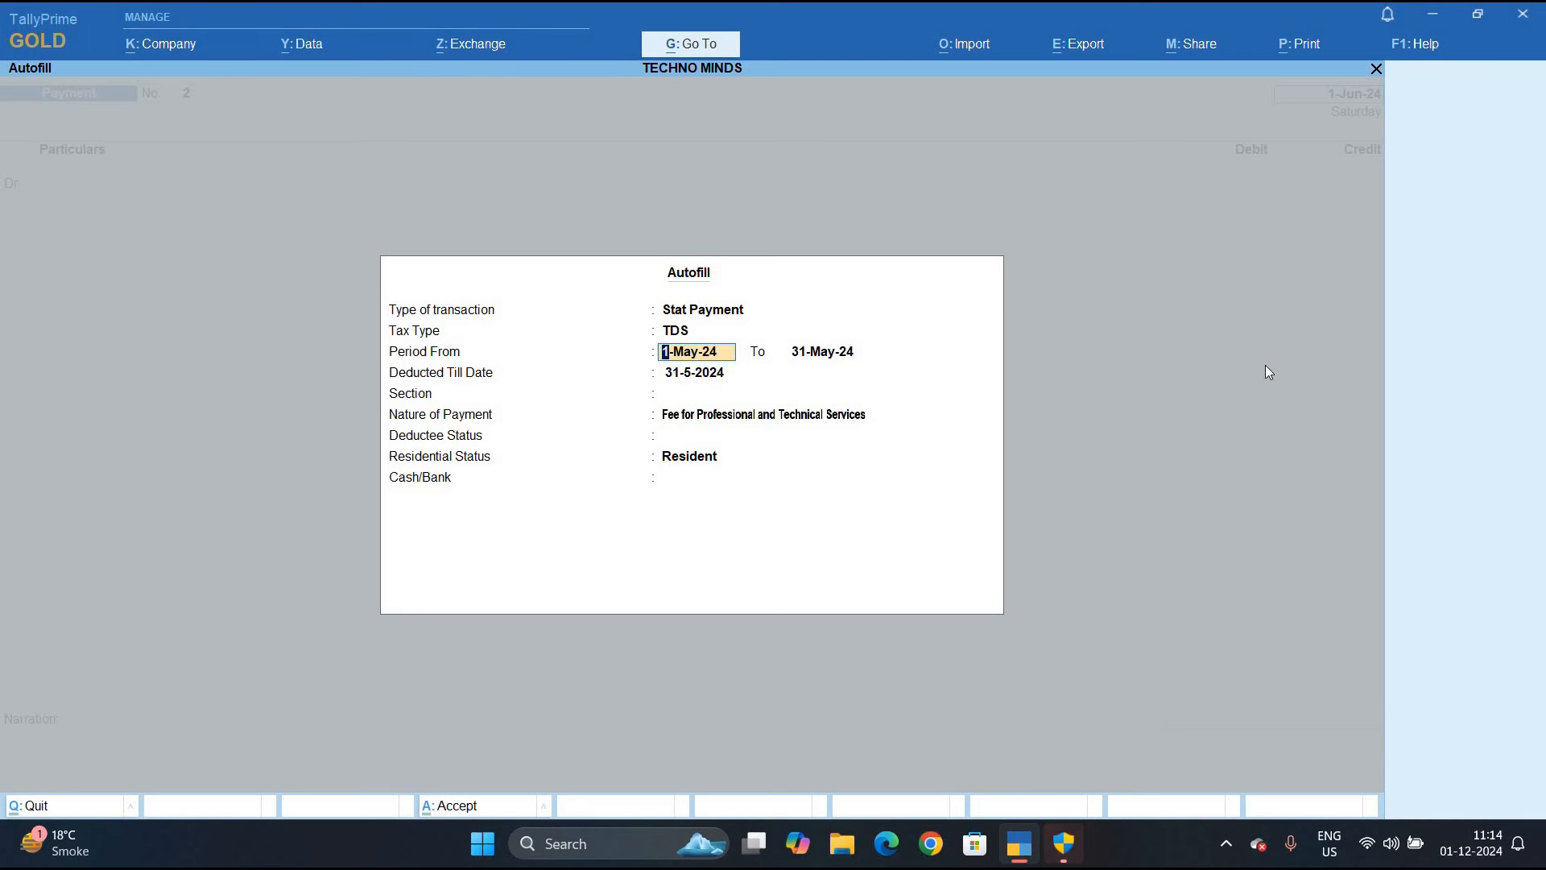
Fill in the TDS period, section 194c Payment to Contract, and Company Resident deductees, paying from Cash
text(1.7)
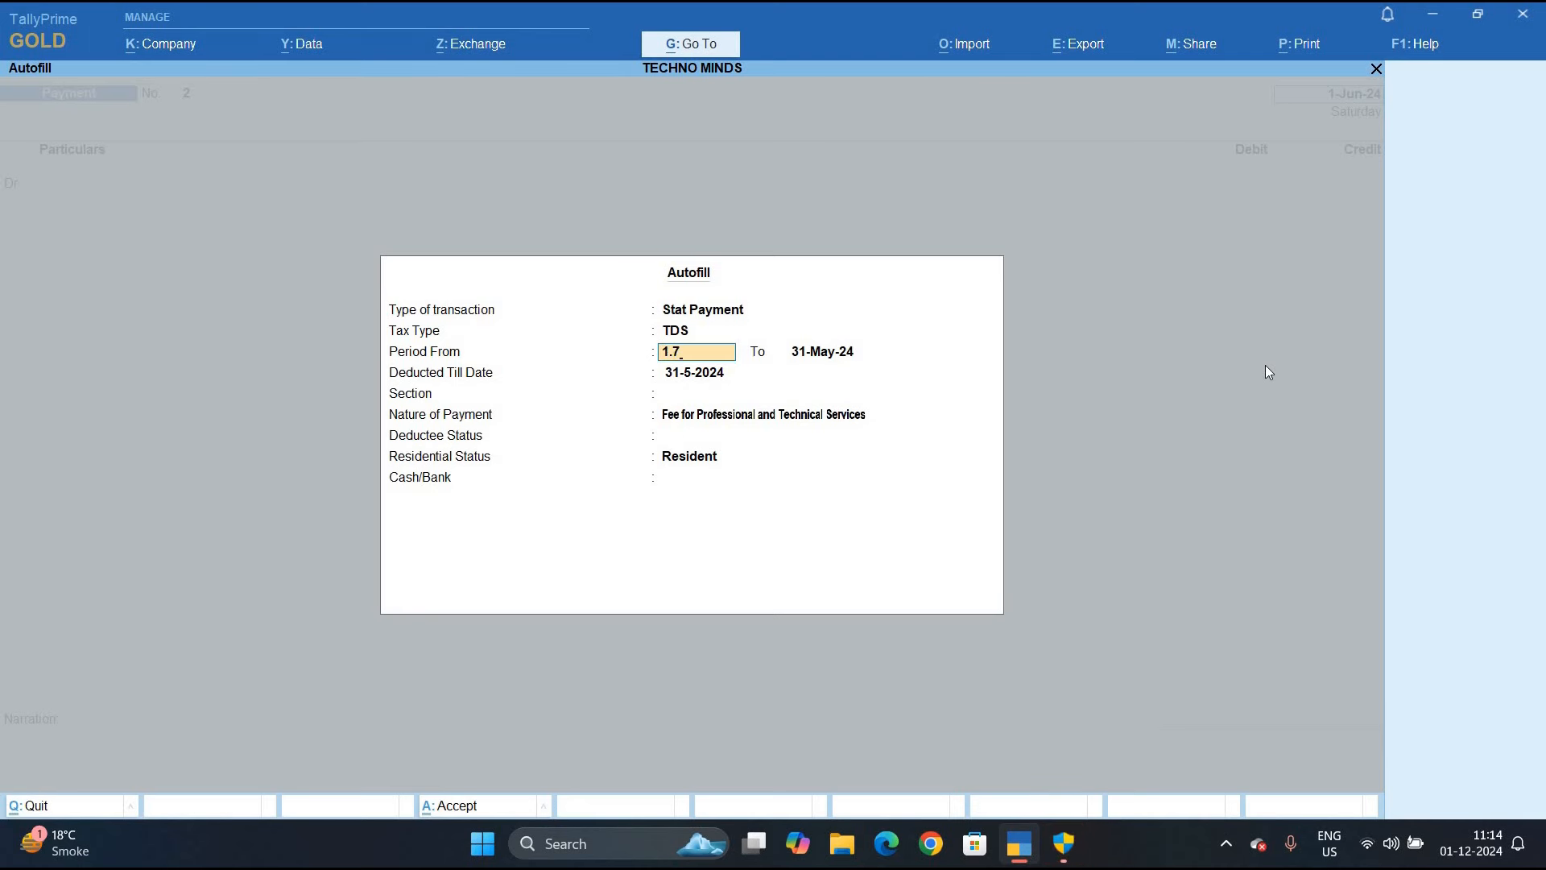
key(Return)
text(31.7)
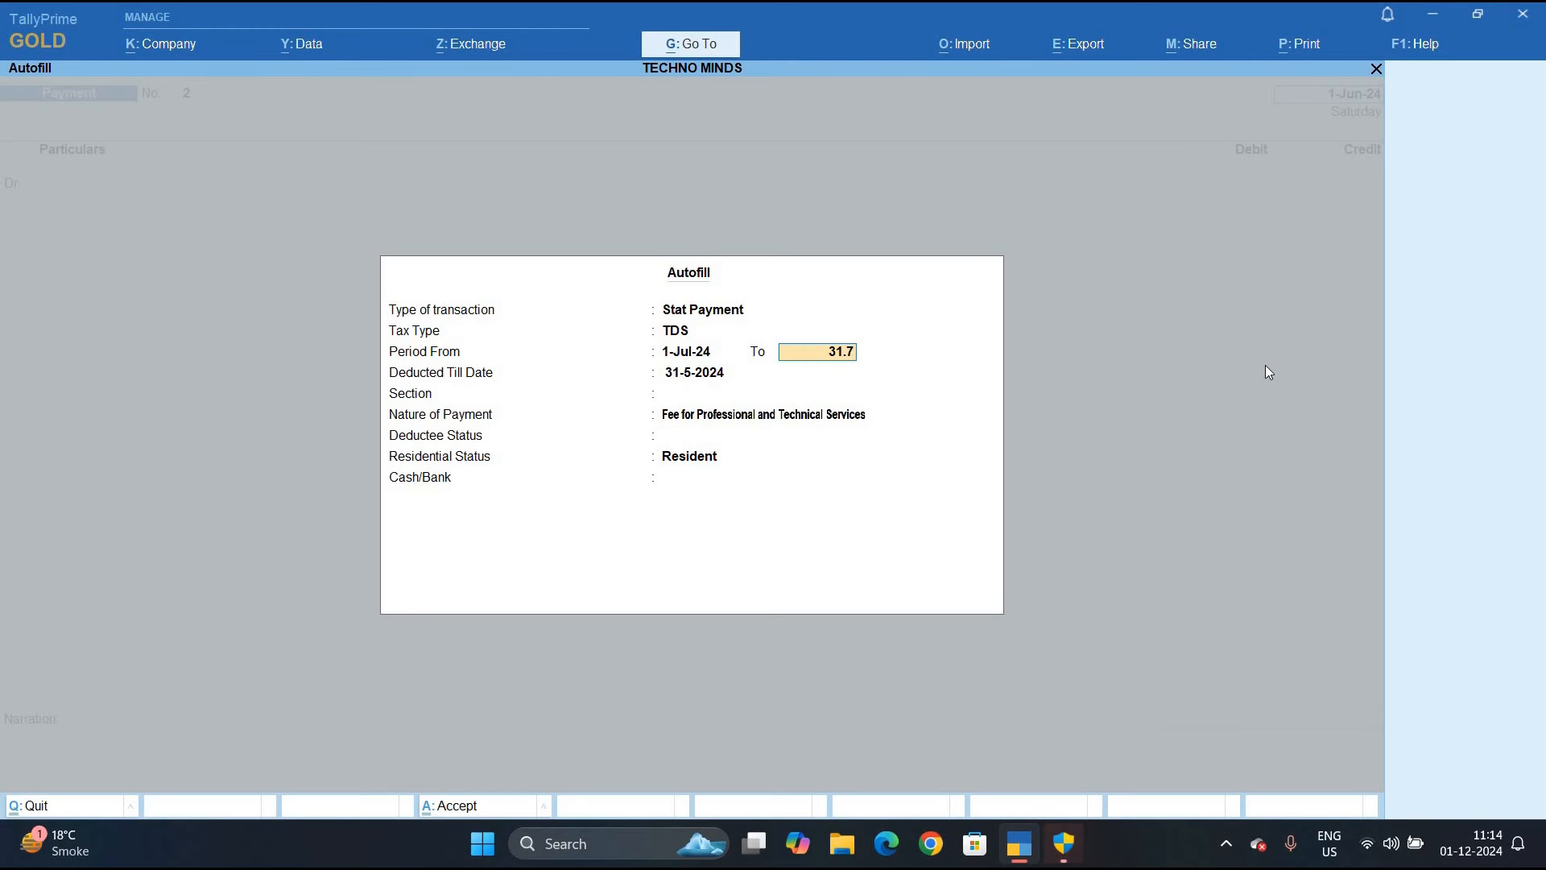
key(Return)
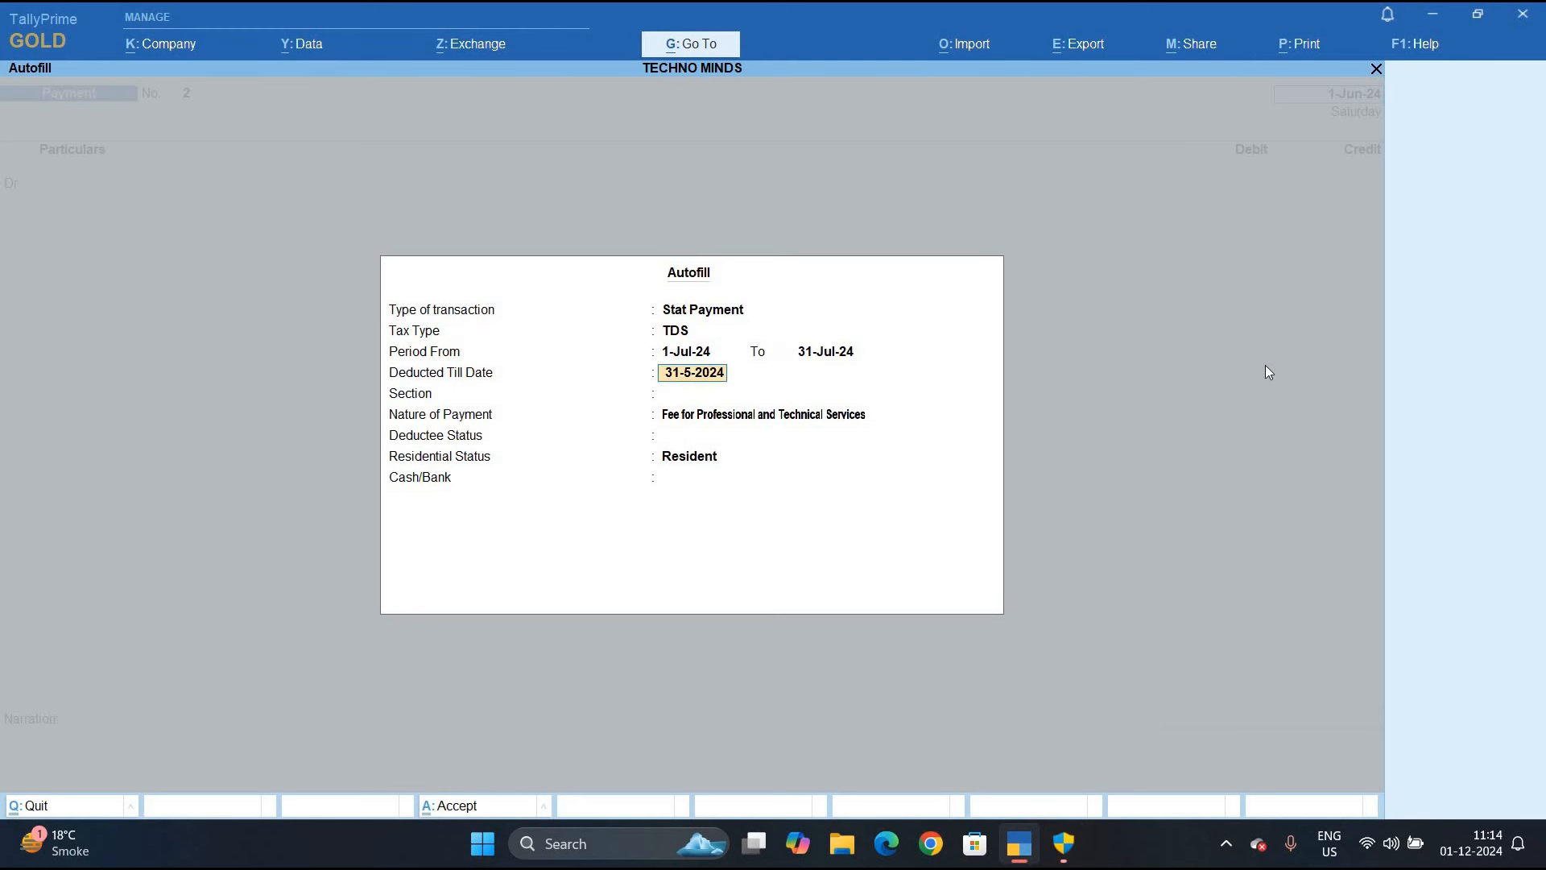
key(Return)
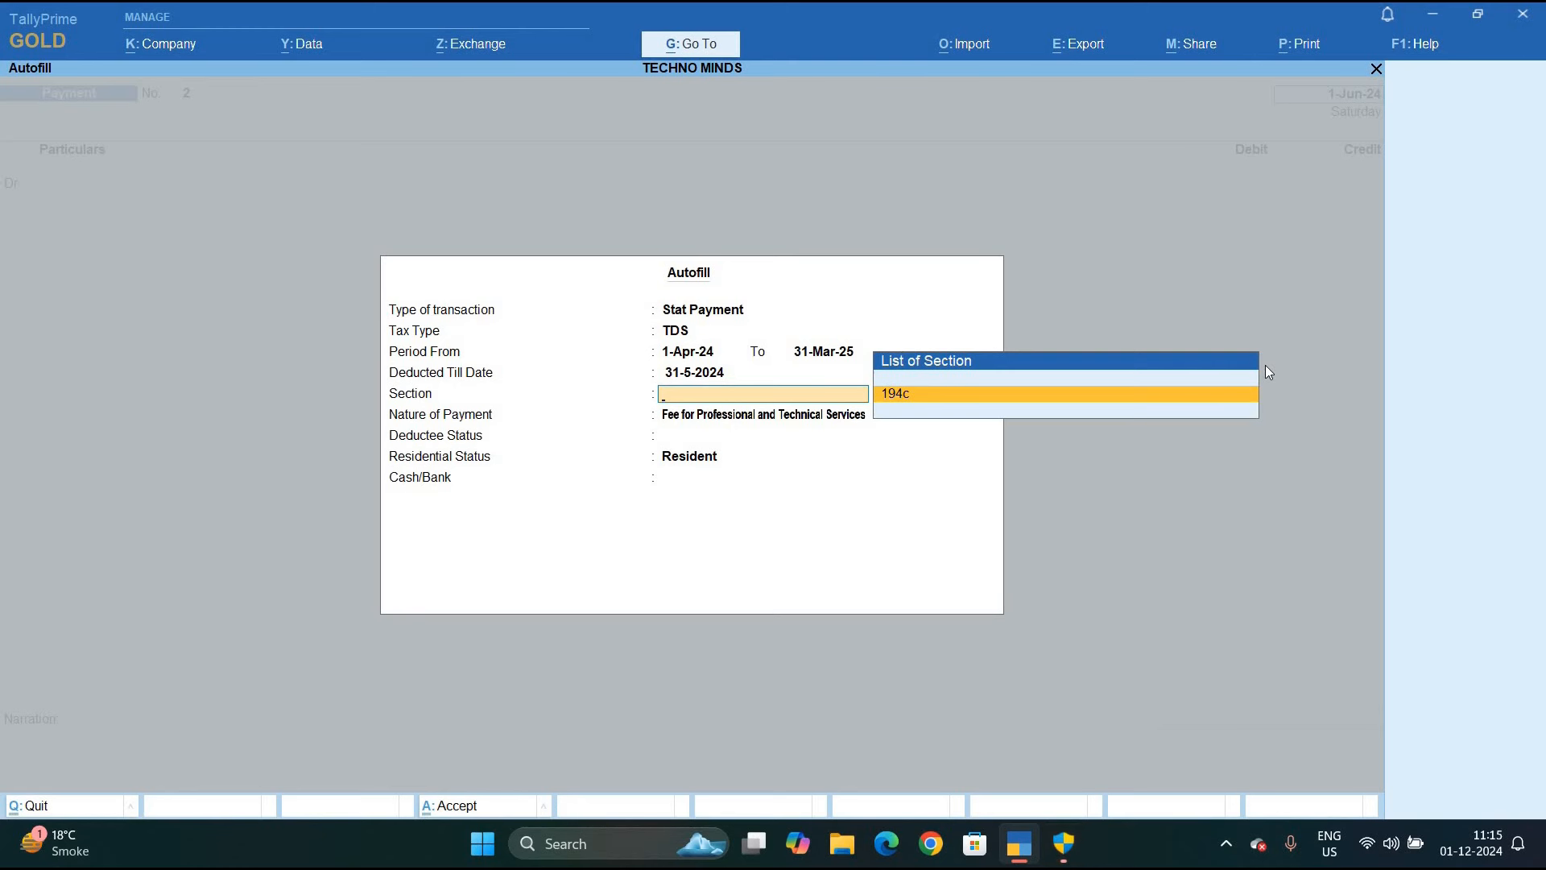
key(Return)
key(Return)
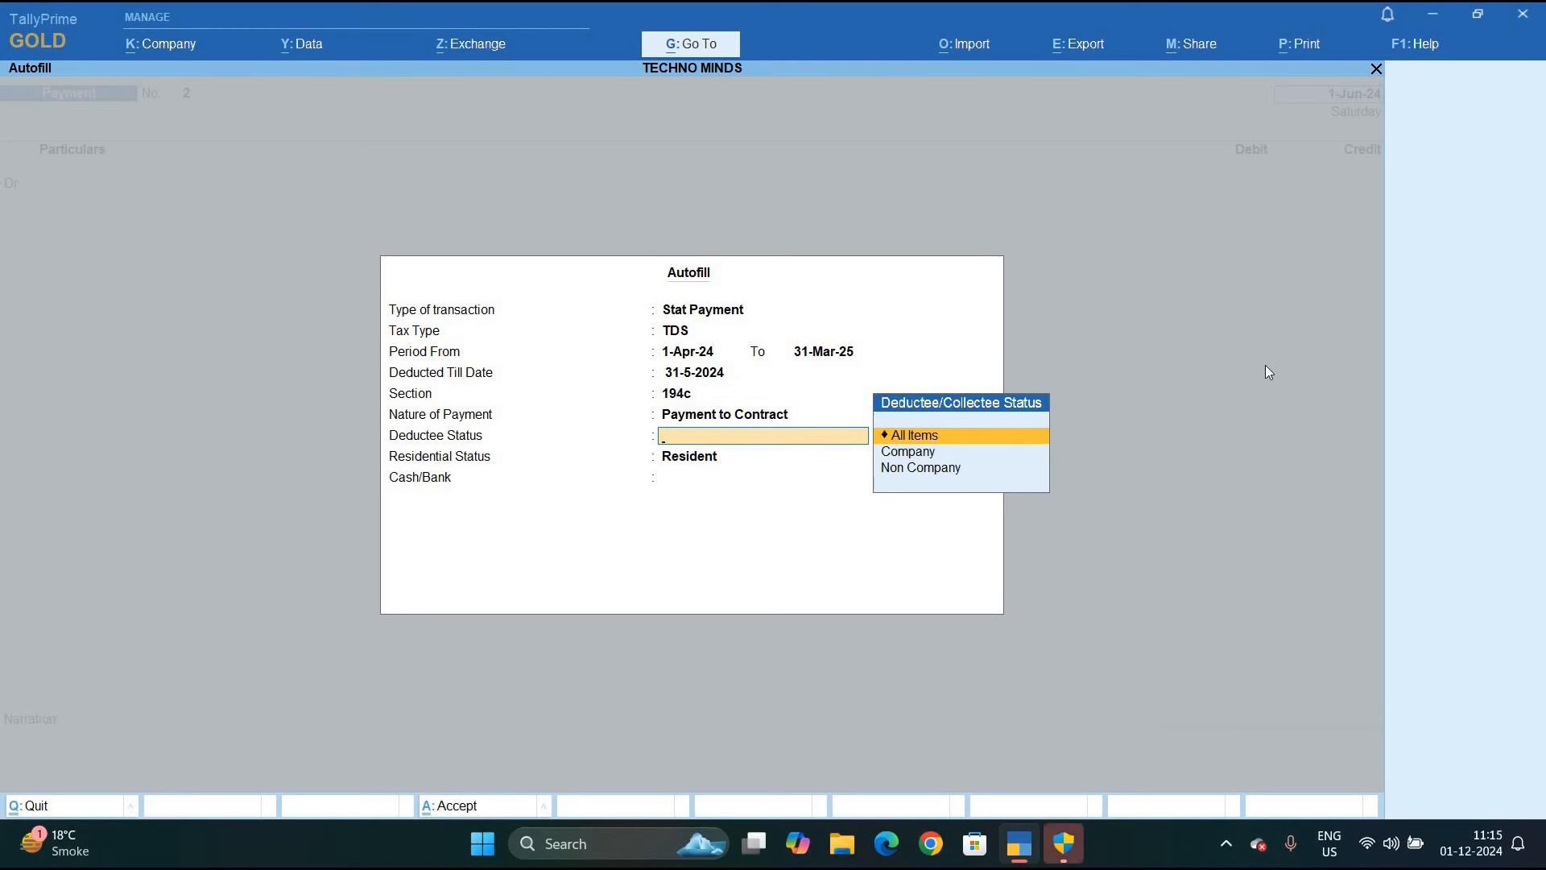
key(Down)
key(Return)
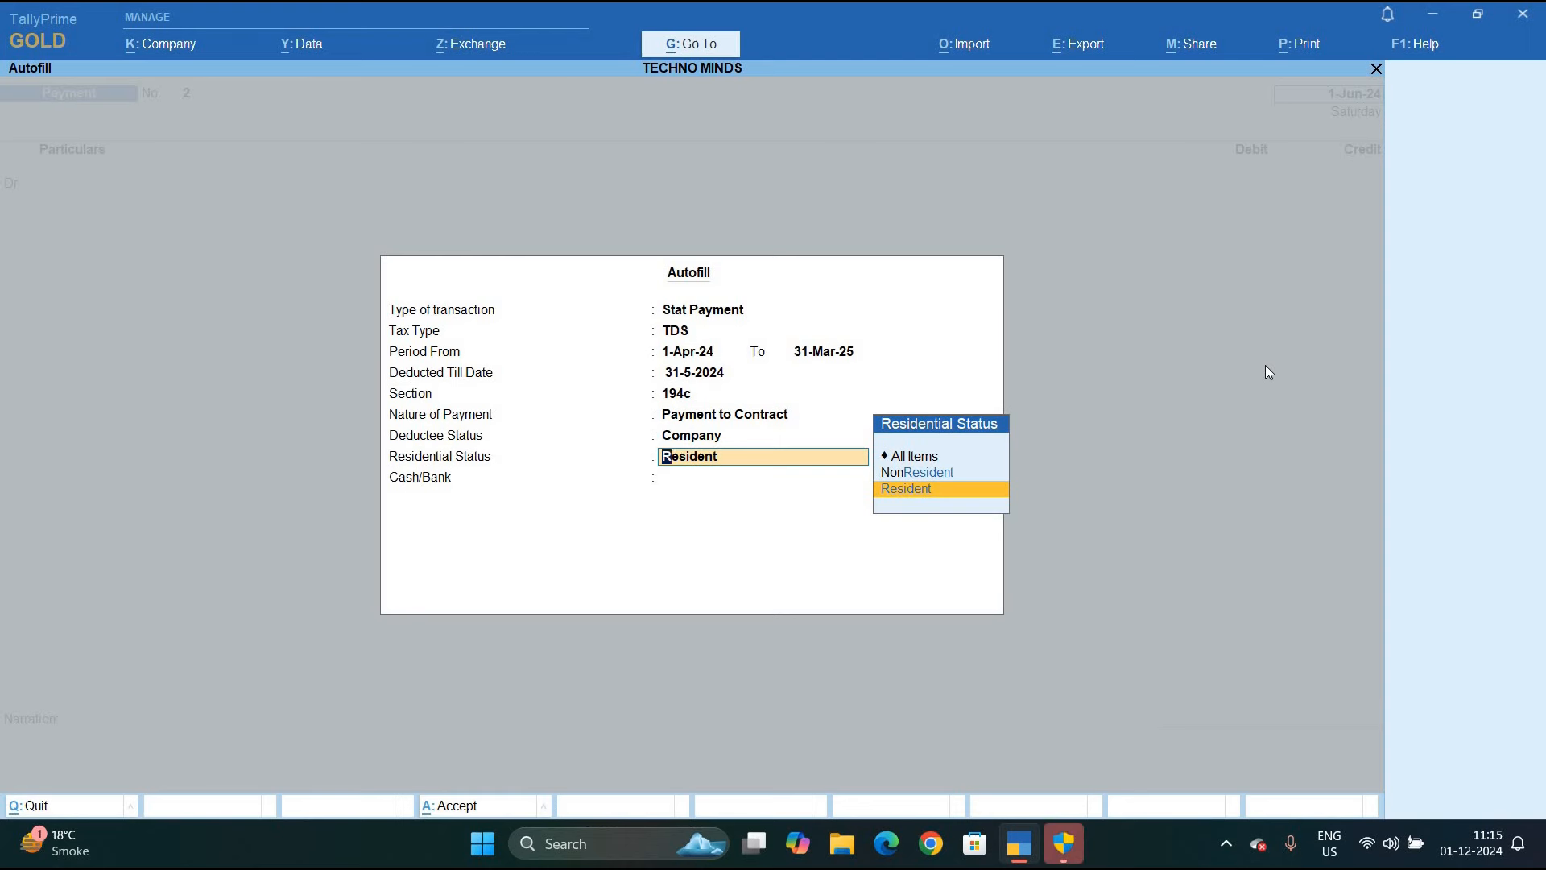
key(Return)
key(Return)
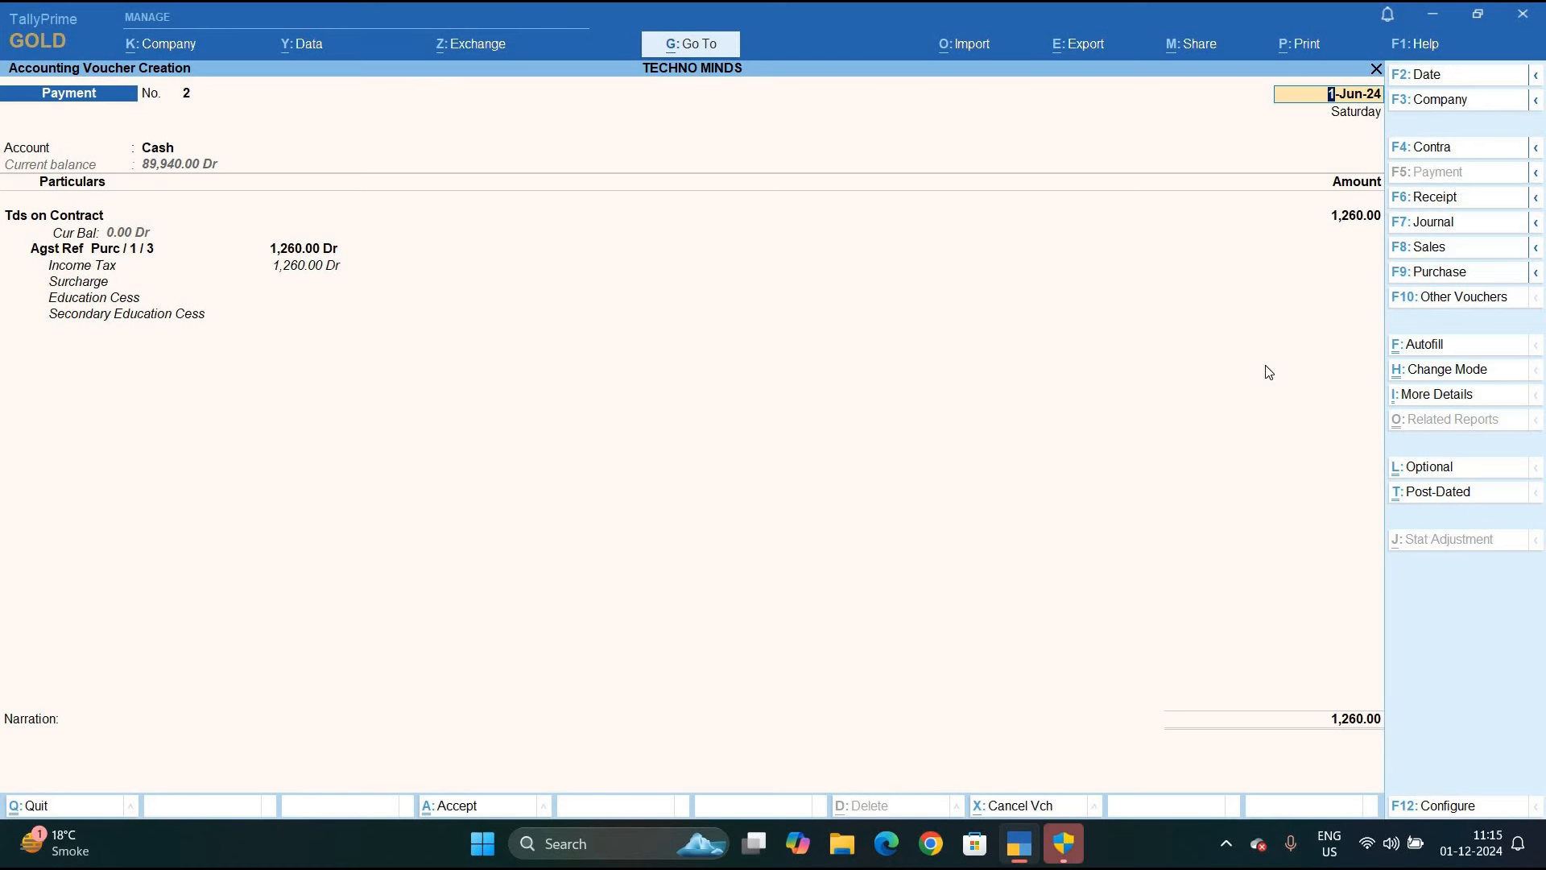
Save Payment voucher No. 2 for the 1,260.00 TDS on Contract payment
key(ctrl+a)
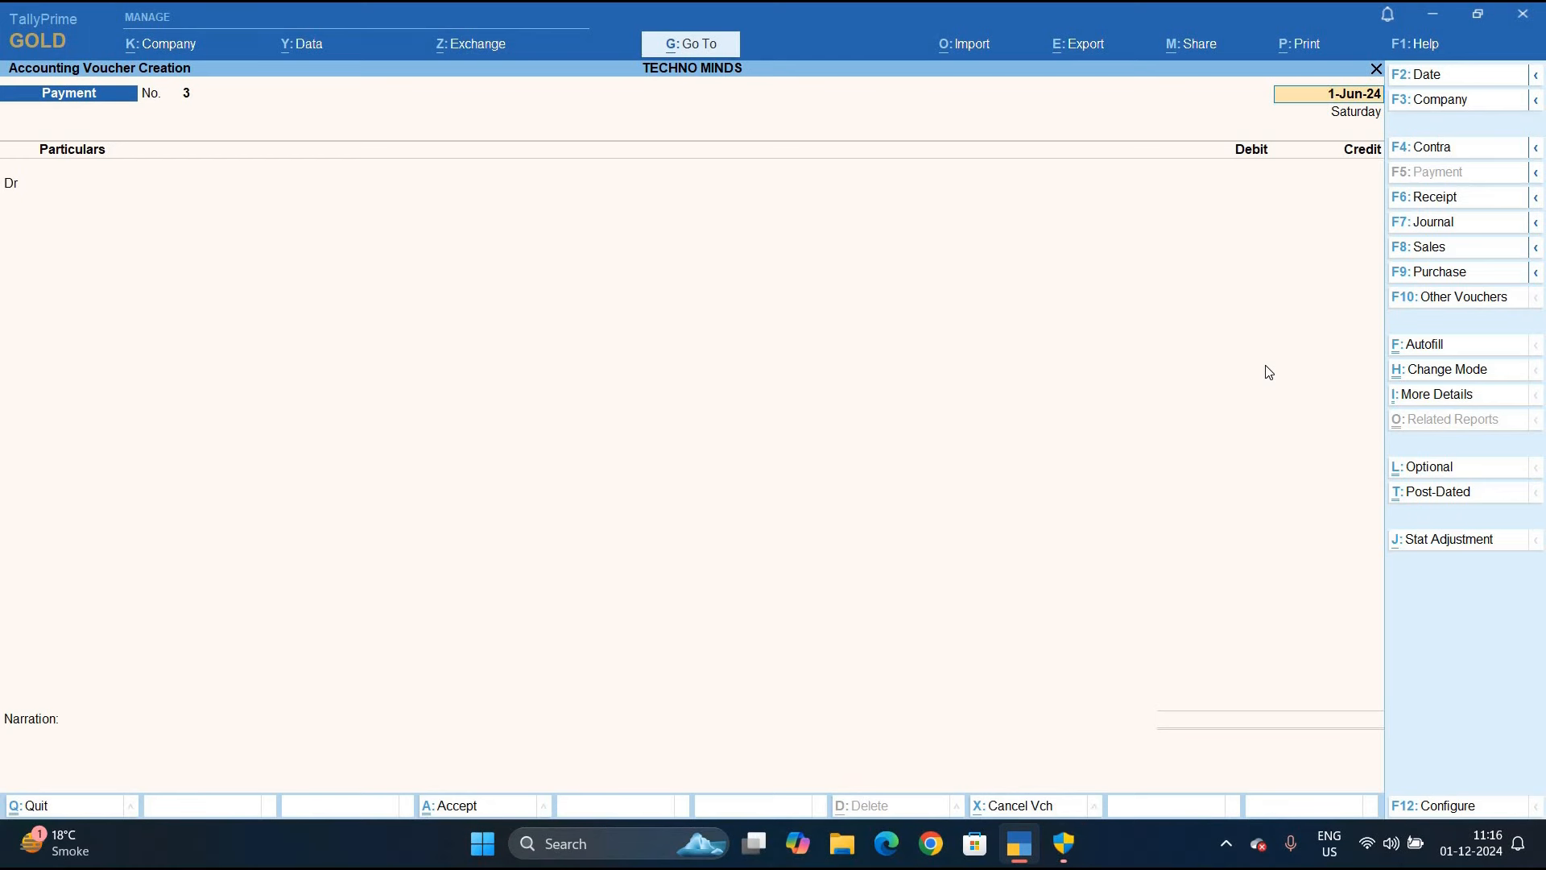
Open the Form 26Q report from More Reports > Statutory Reports > TDS Reports
key(BackSpace)
key(Escape)
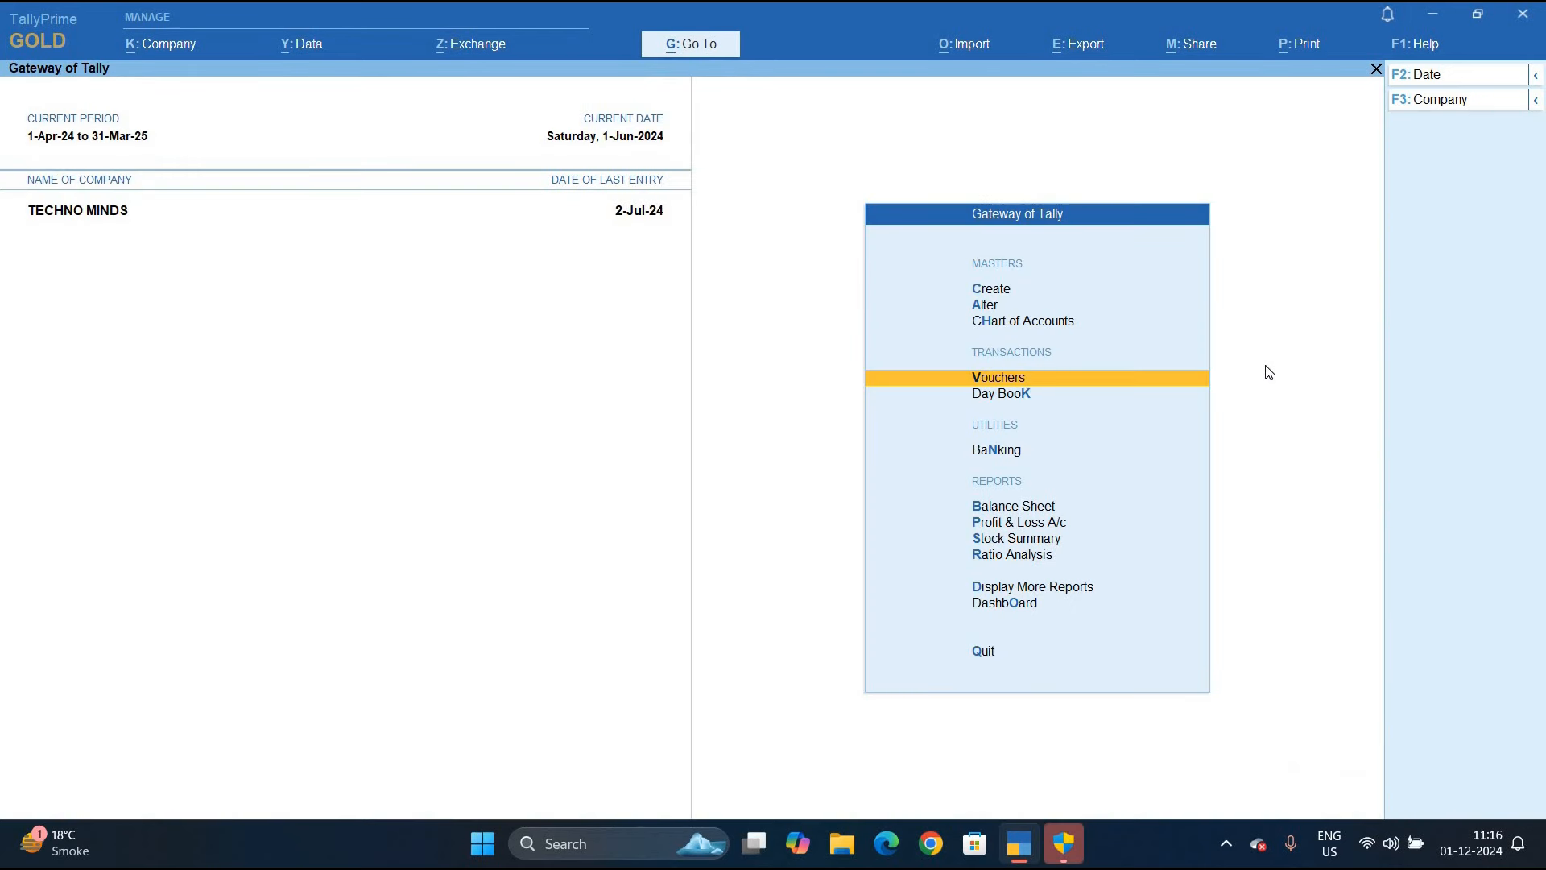
key(Down)
key(Down)
key(Down)
key(Down)
key(Down)
key(Down)
key(Down)
key(Return)
key(Down)
key(Down)
key(Down)
key(Down)
key(Down)
key(Down)
key(Down)
key(Down)
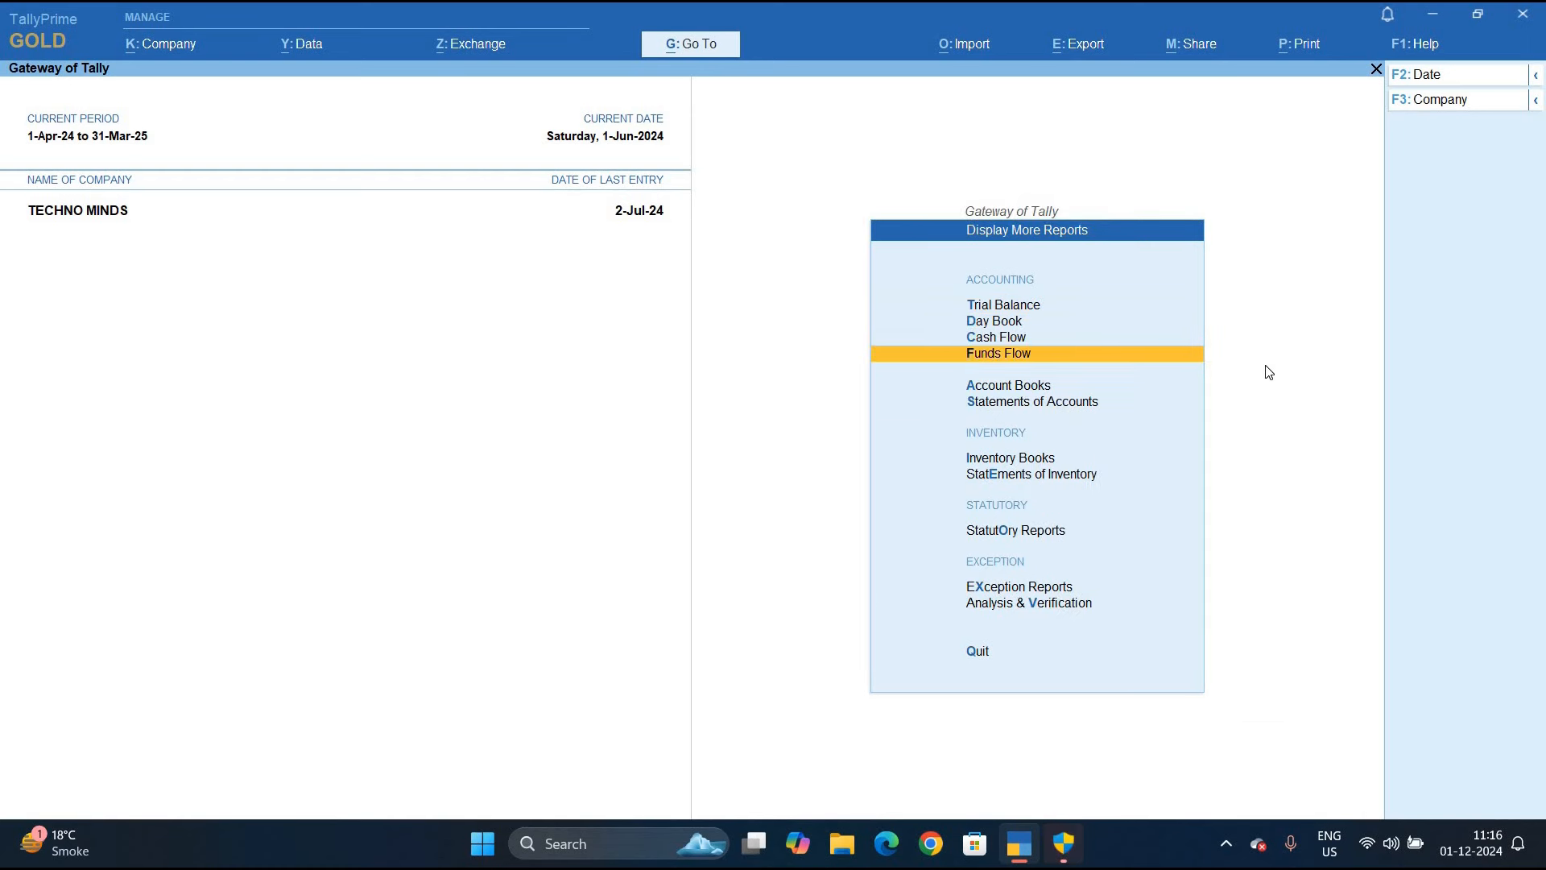
key(Return)
key(Down)
key(Down)
key(Up)
key(Return)
key(Down)
key(Down)
key(Up)
key(Return)
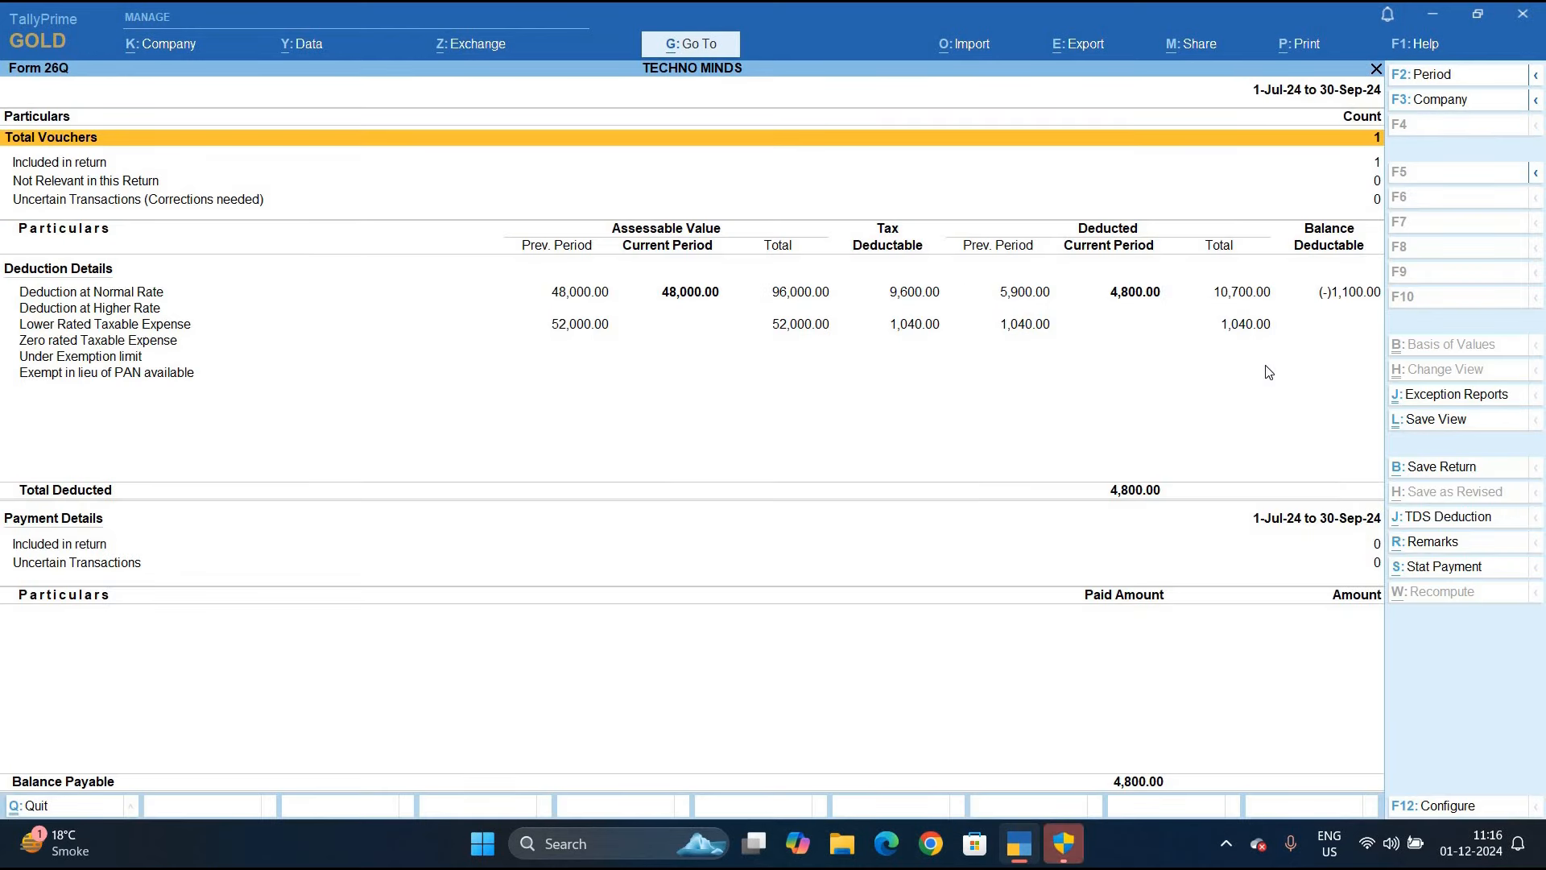
Set the Form 26Q period to 1-May-24 to 3-Jun-24 and review the 6,400.00 deducted
key(F2)
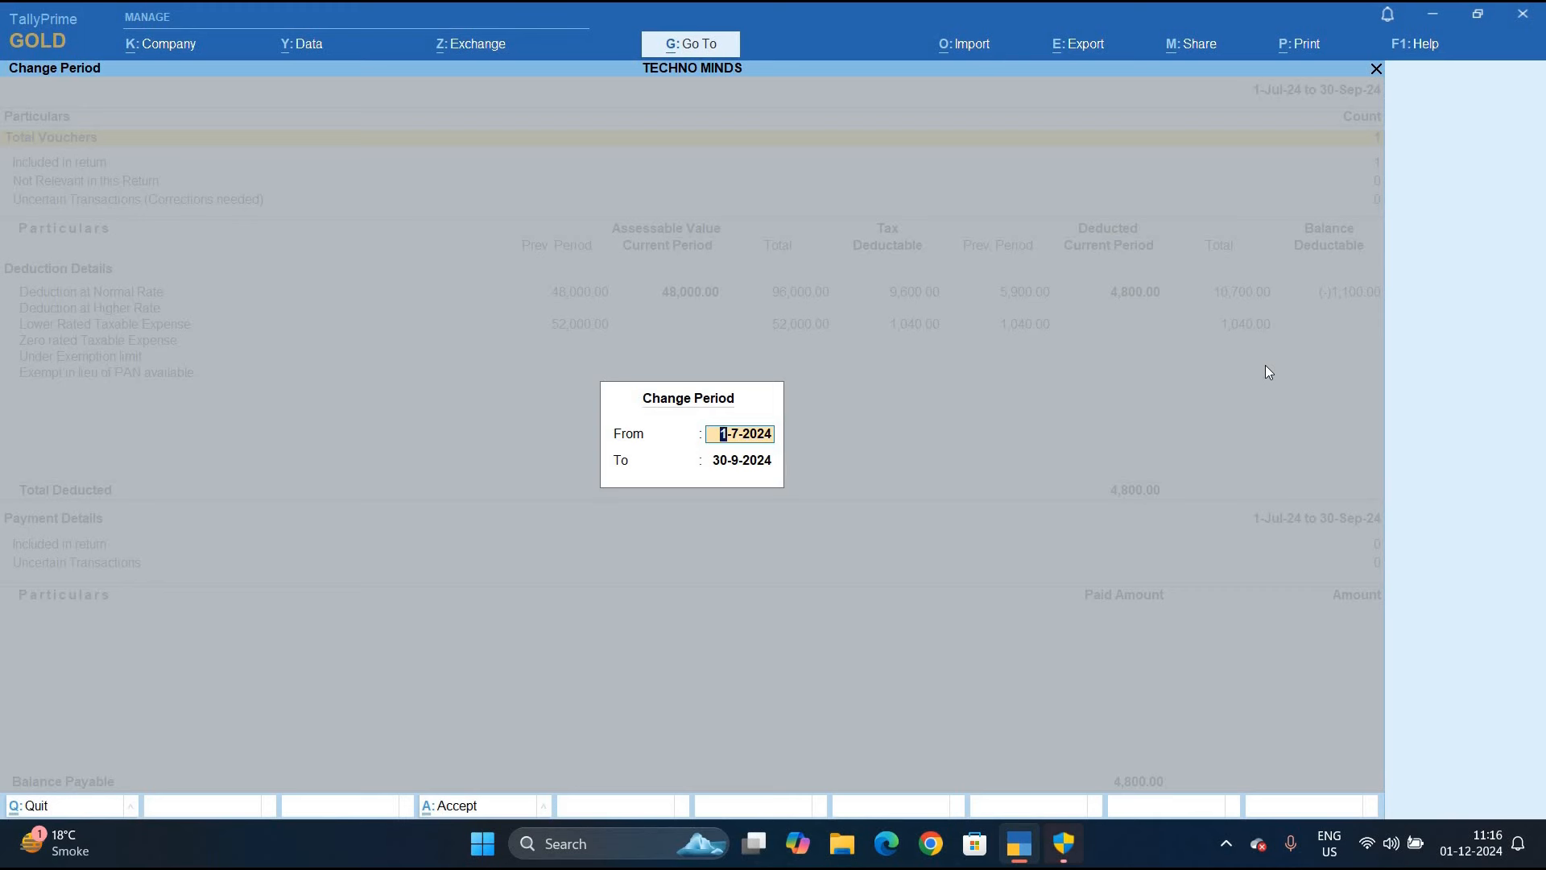
text(1-5)
key(Return)
text(3)
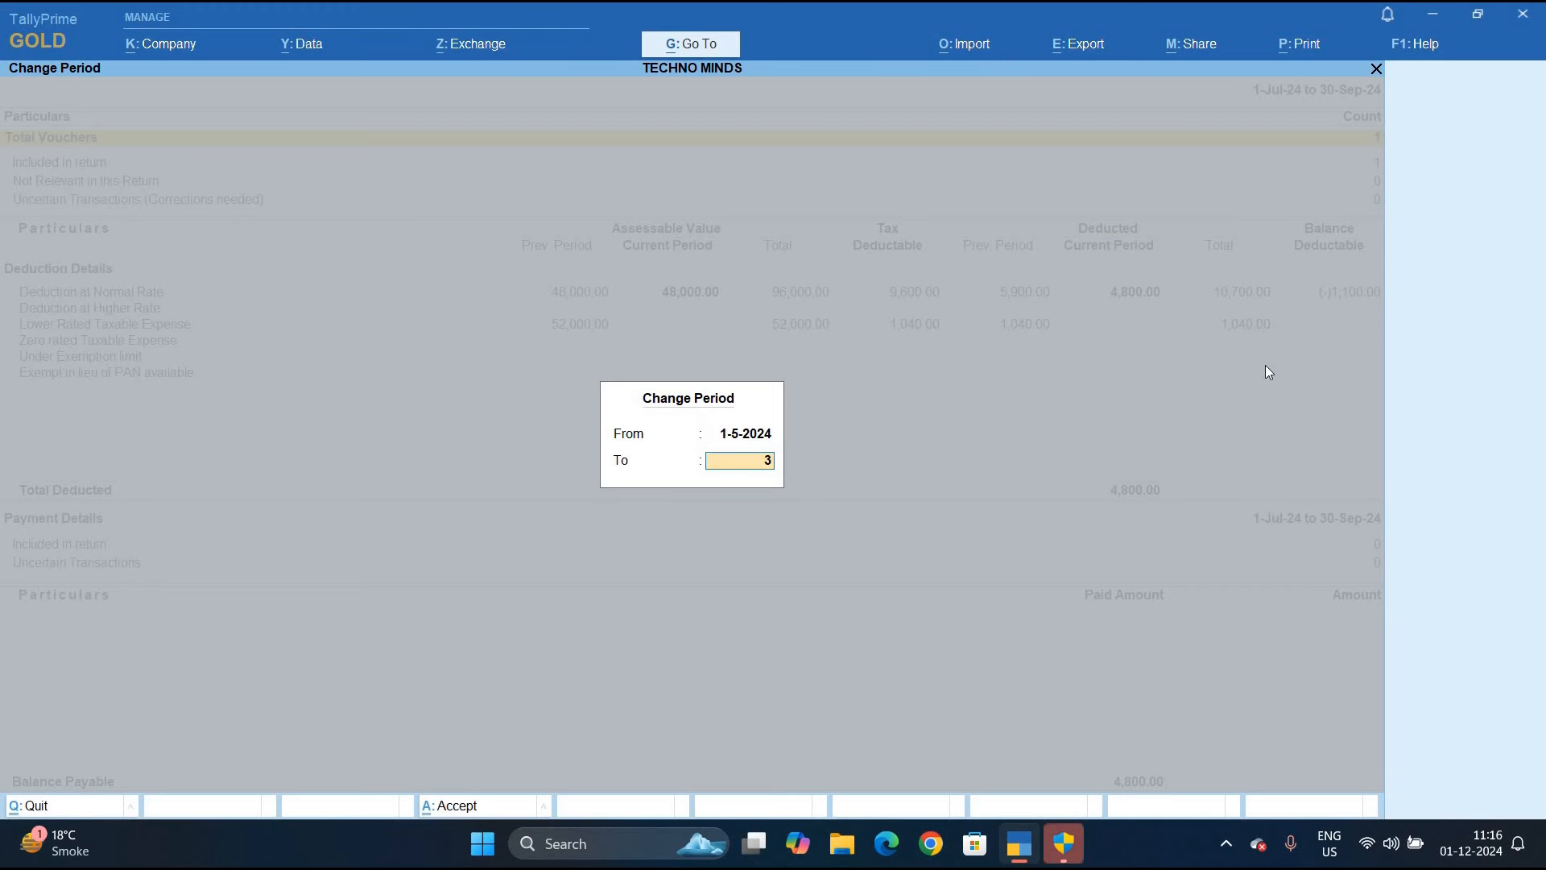
text(.6)
key(Return)
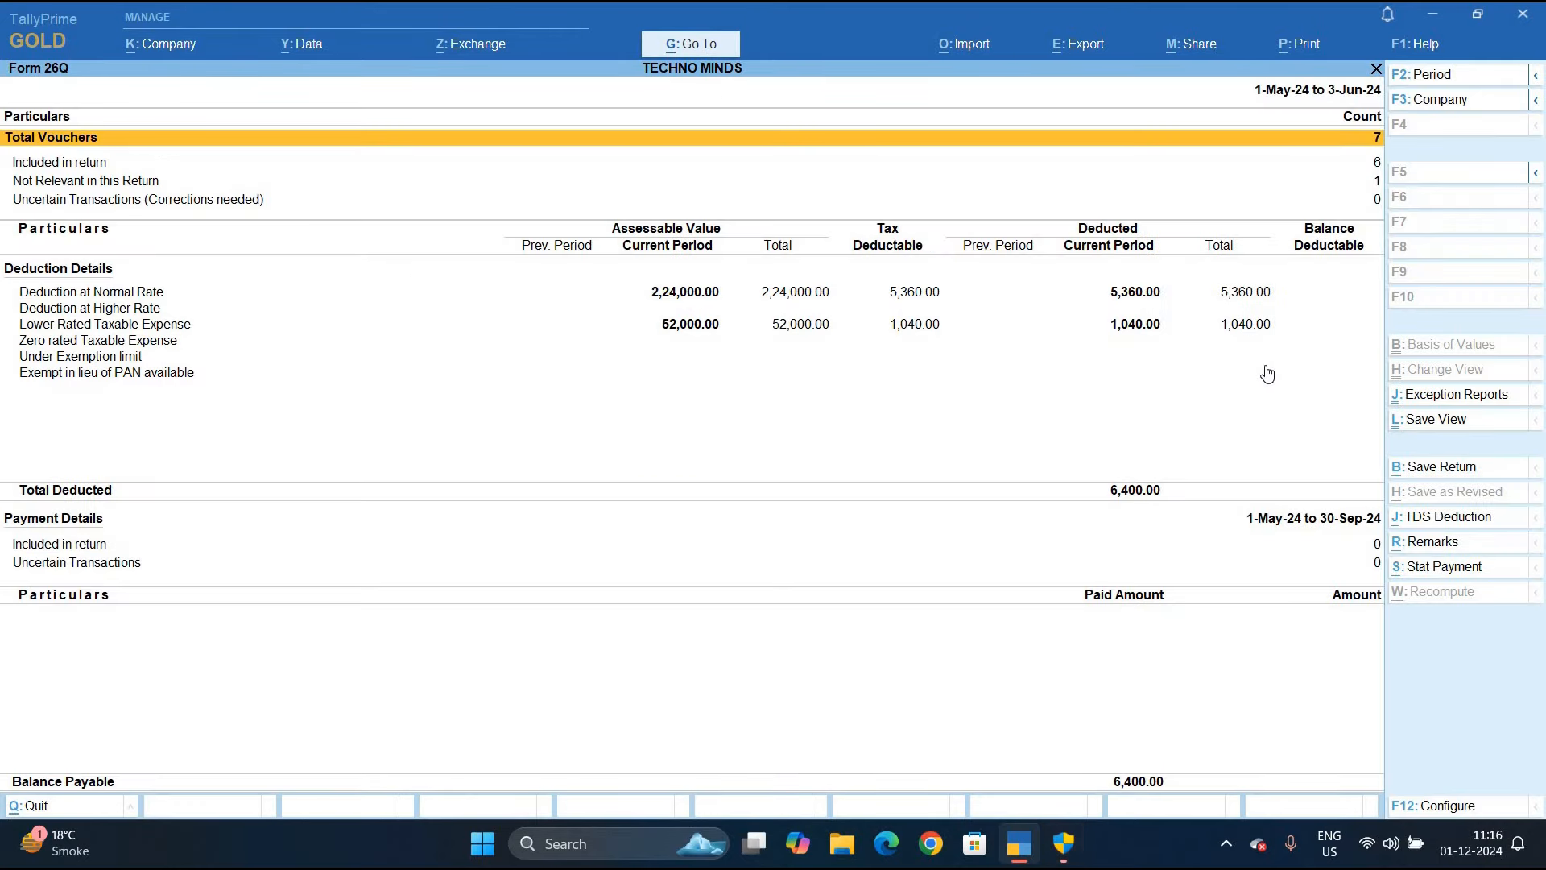
key(Down)
key(Down)
key(Down)
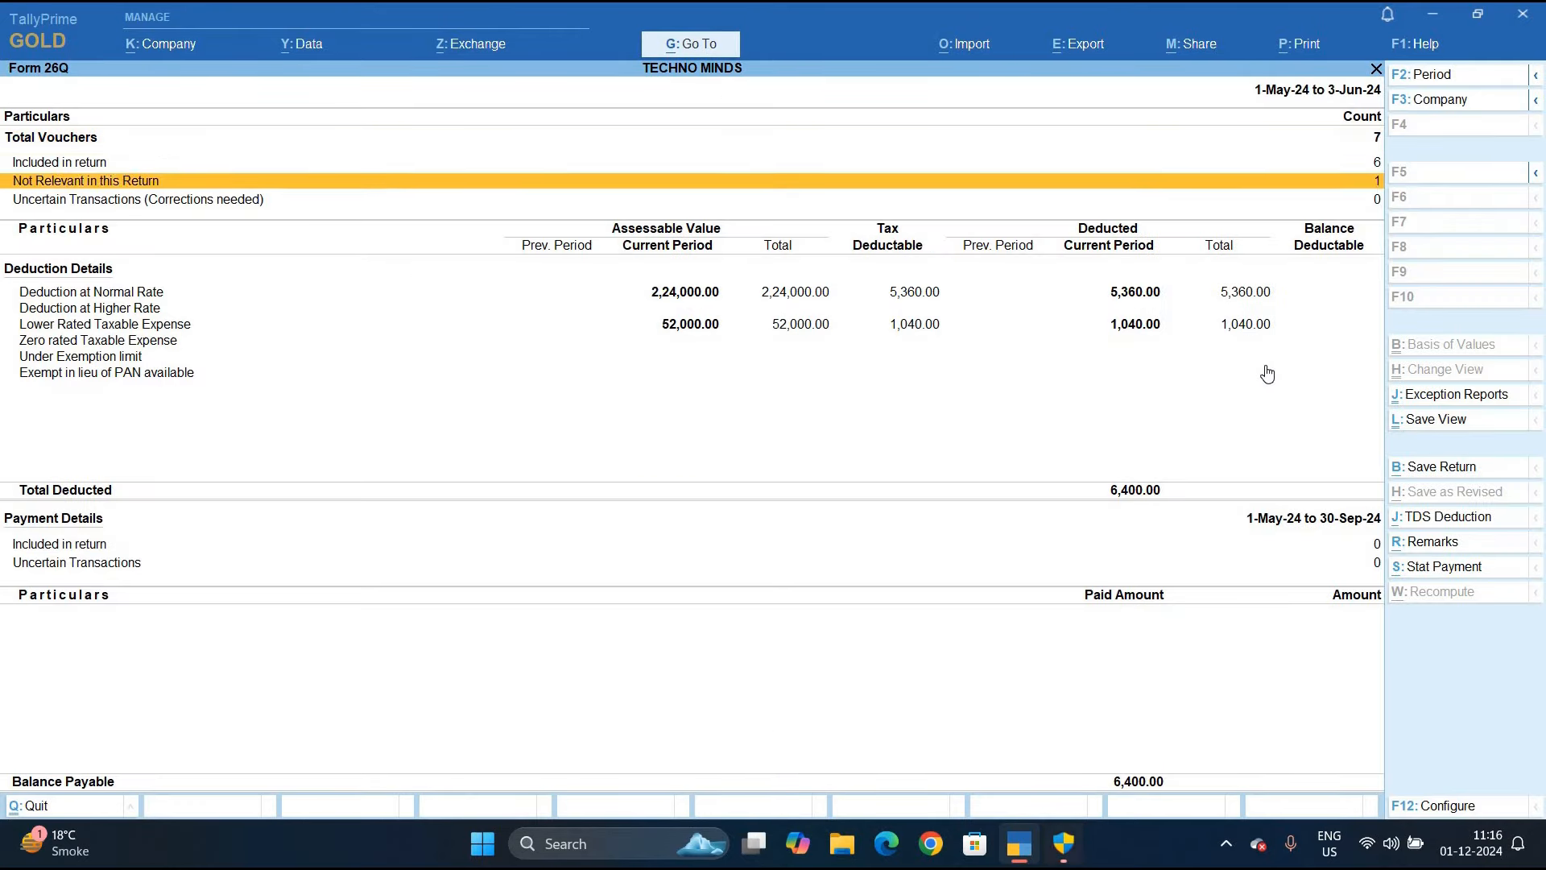
key(Down)
key(Down)
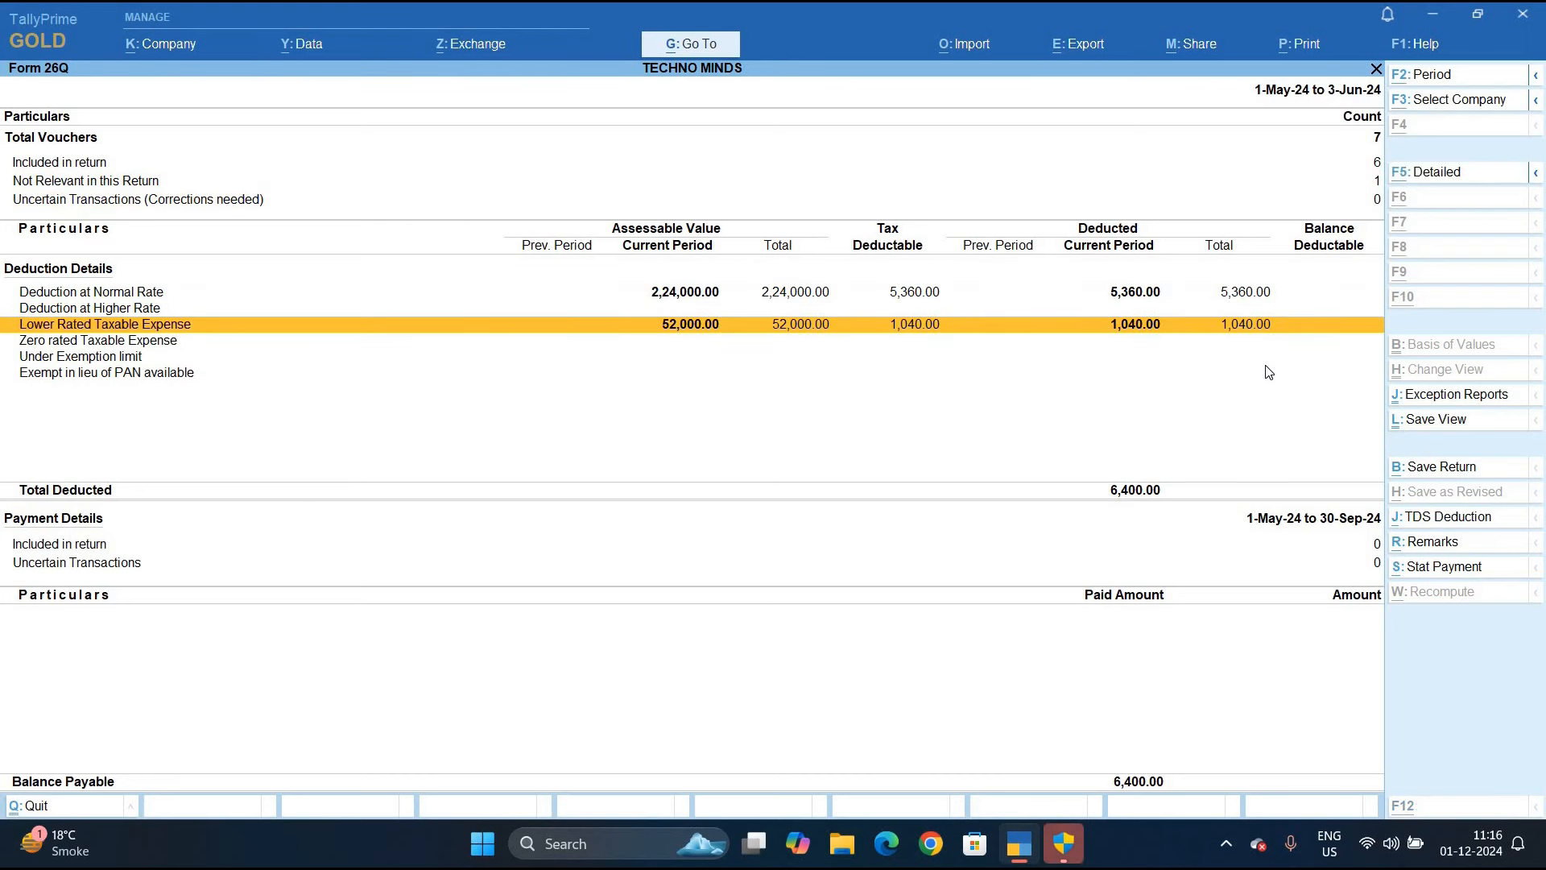
Start a TDS statutory payment directly from the Form 26Q report
key(alt+s)
key(Down)
key(Return)
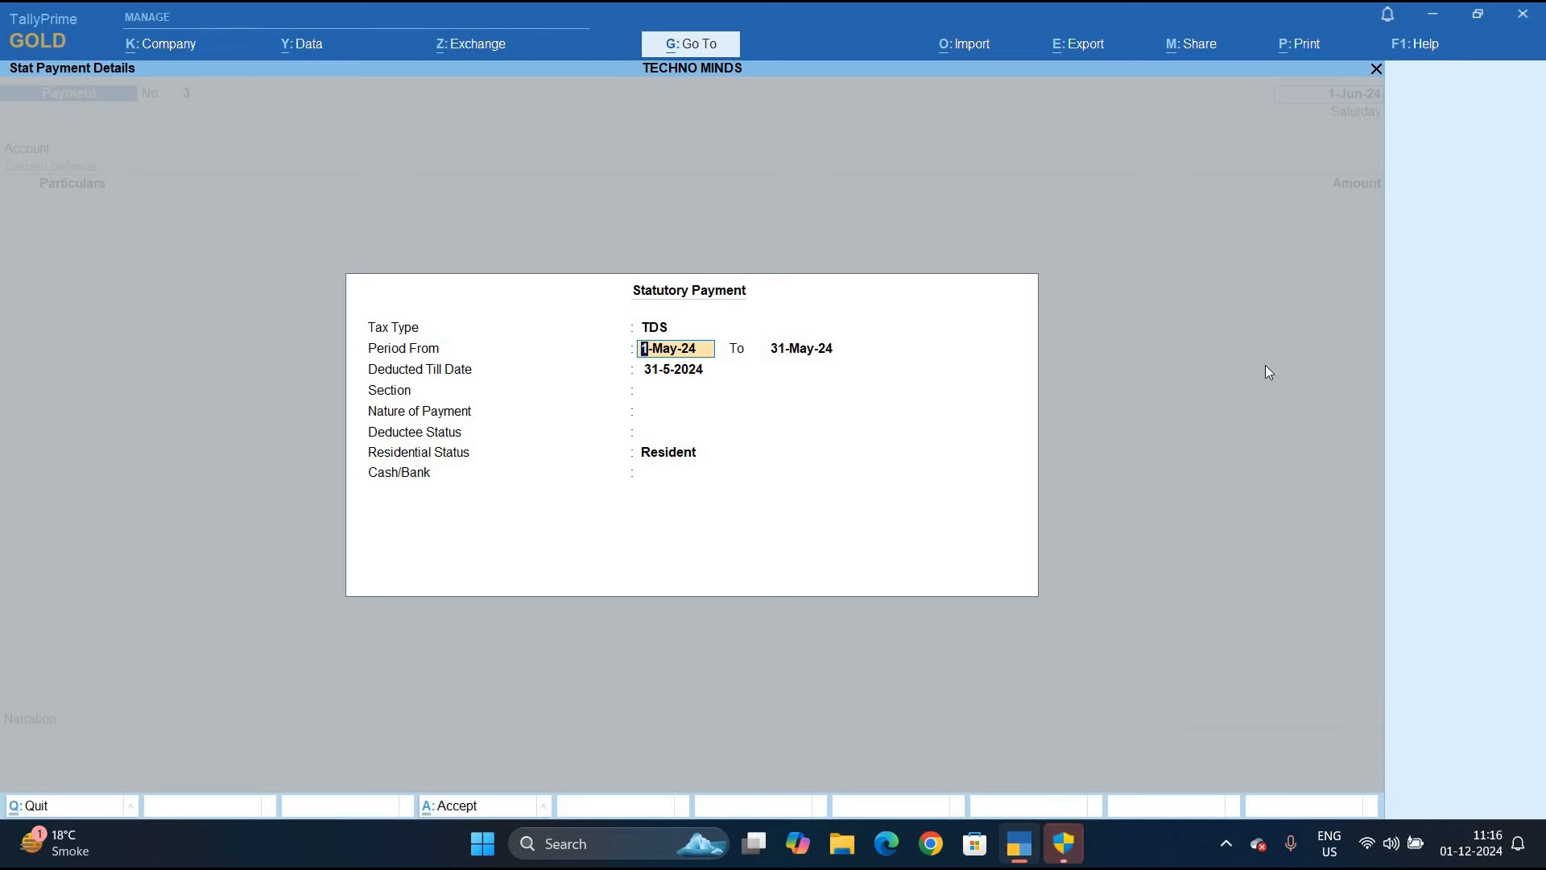
Edit the statutory payment dates, then quit the unsaved payment voucher without saving
key(Return)
text(31)
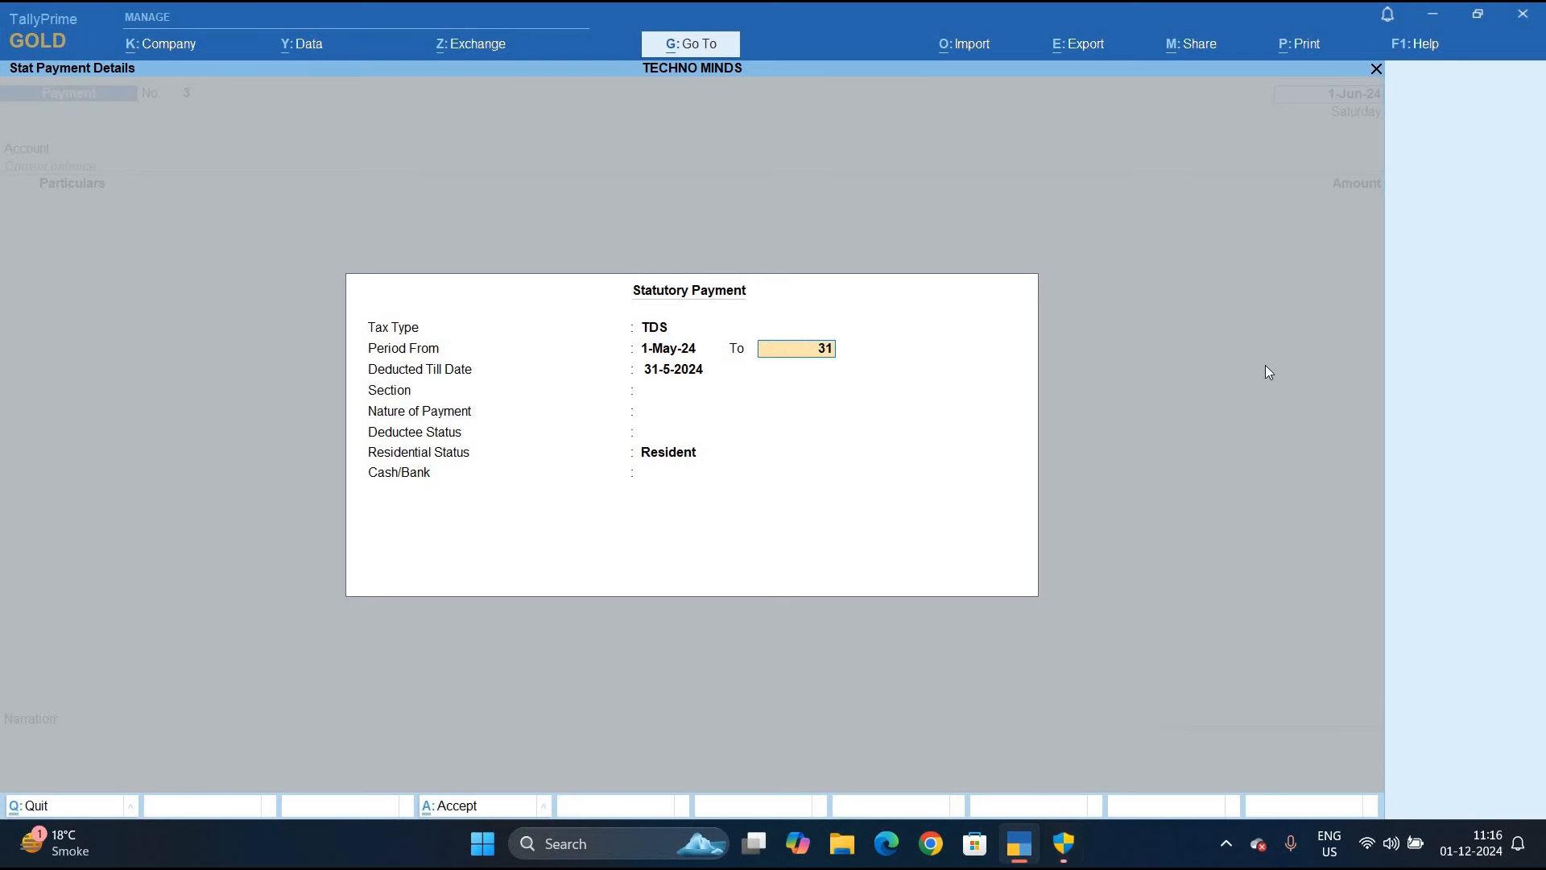
text(,7)
key(Return)
key(Return)
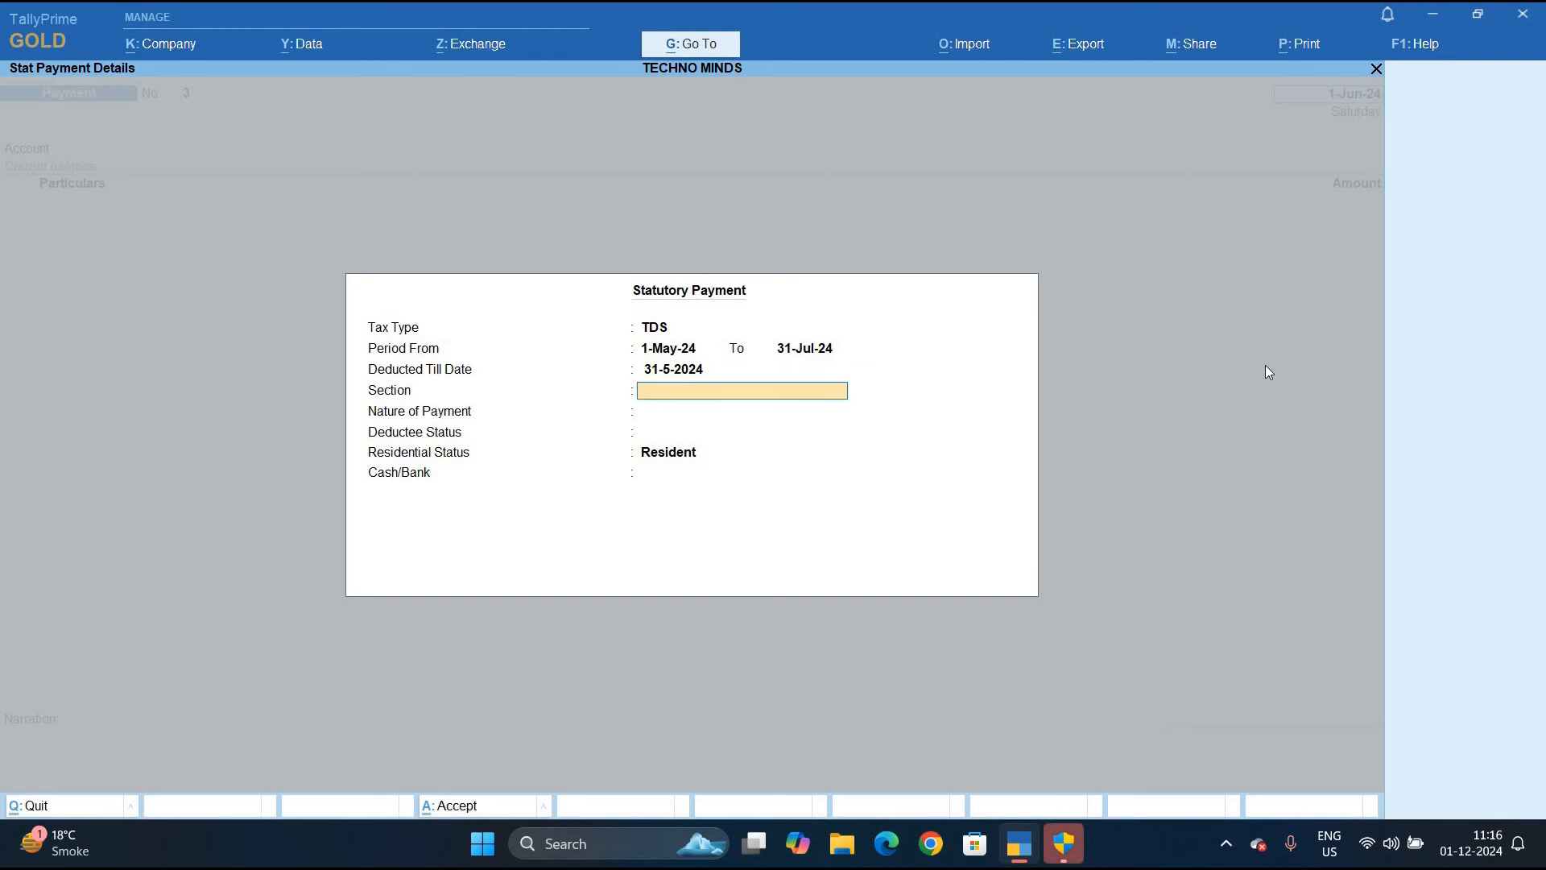
key(BackSpace)
text(2)
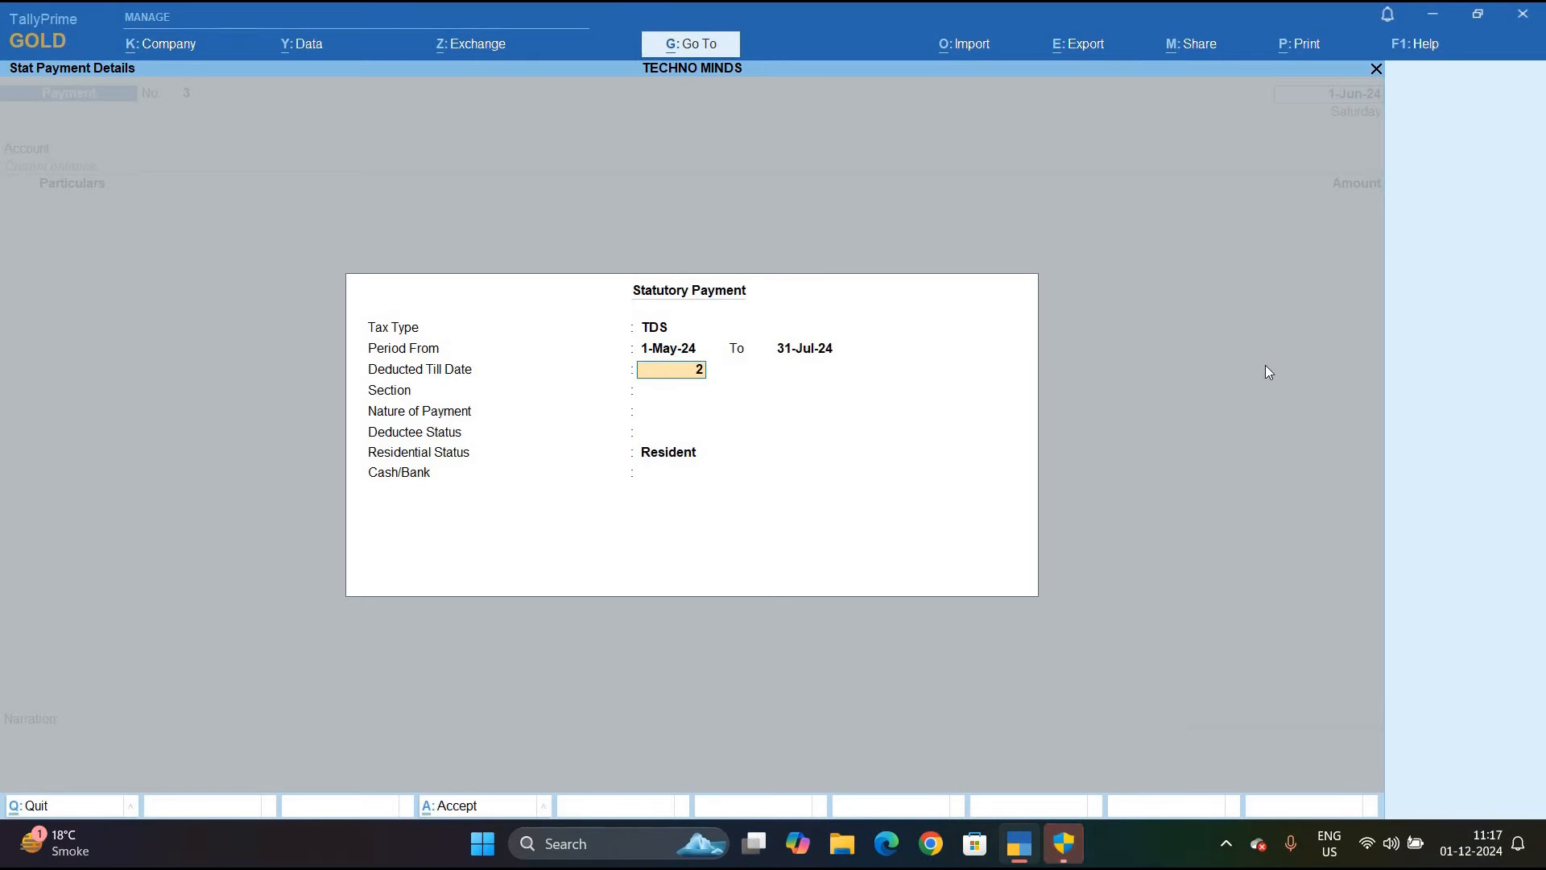
key(Escape)
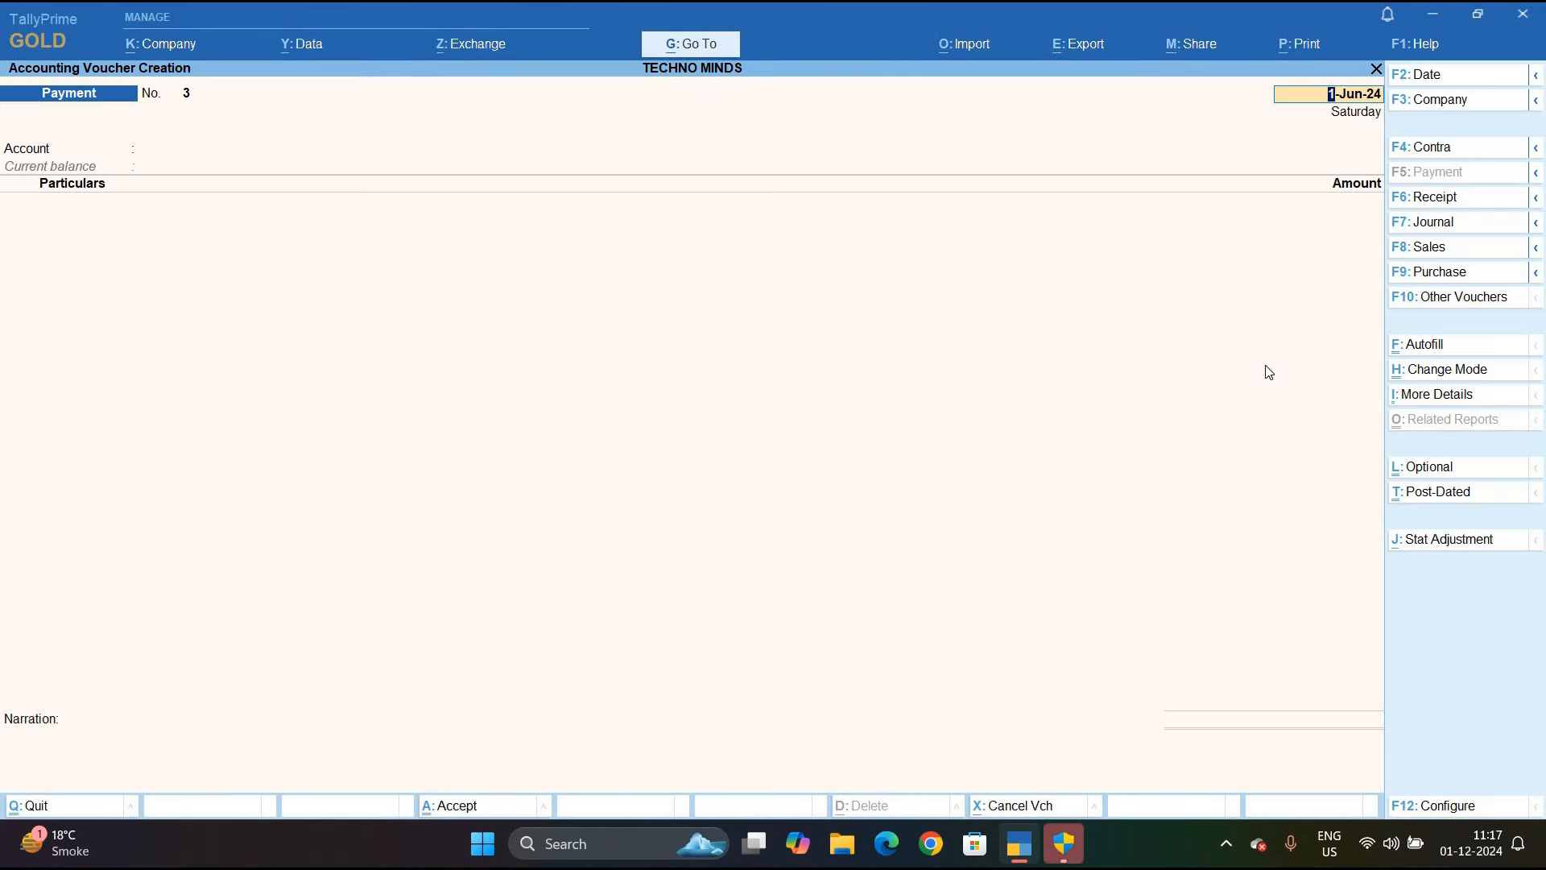
key(Escape)
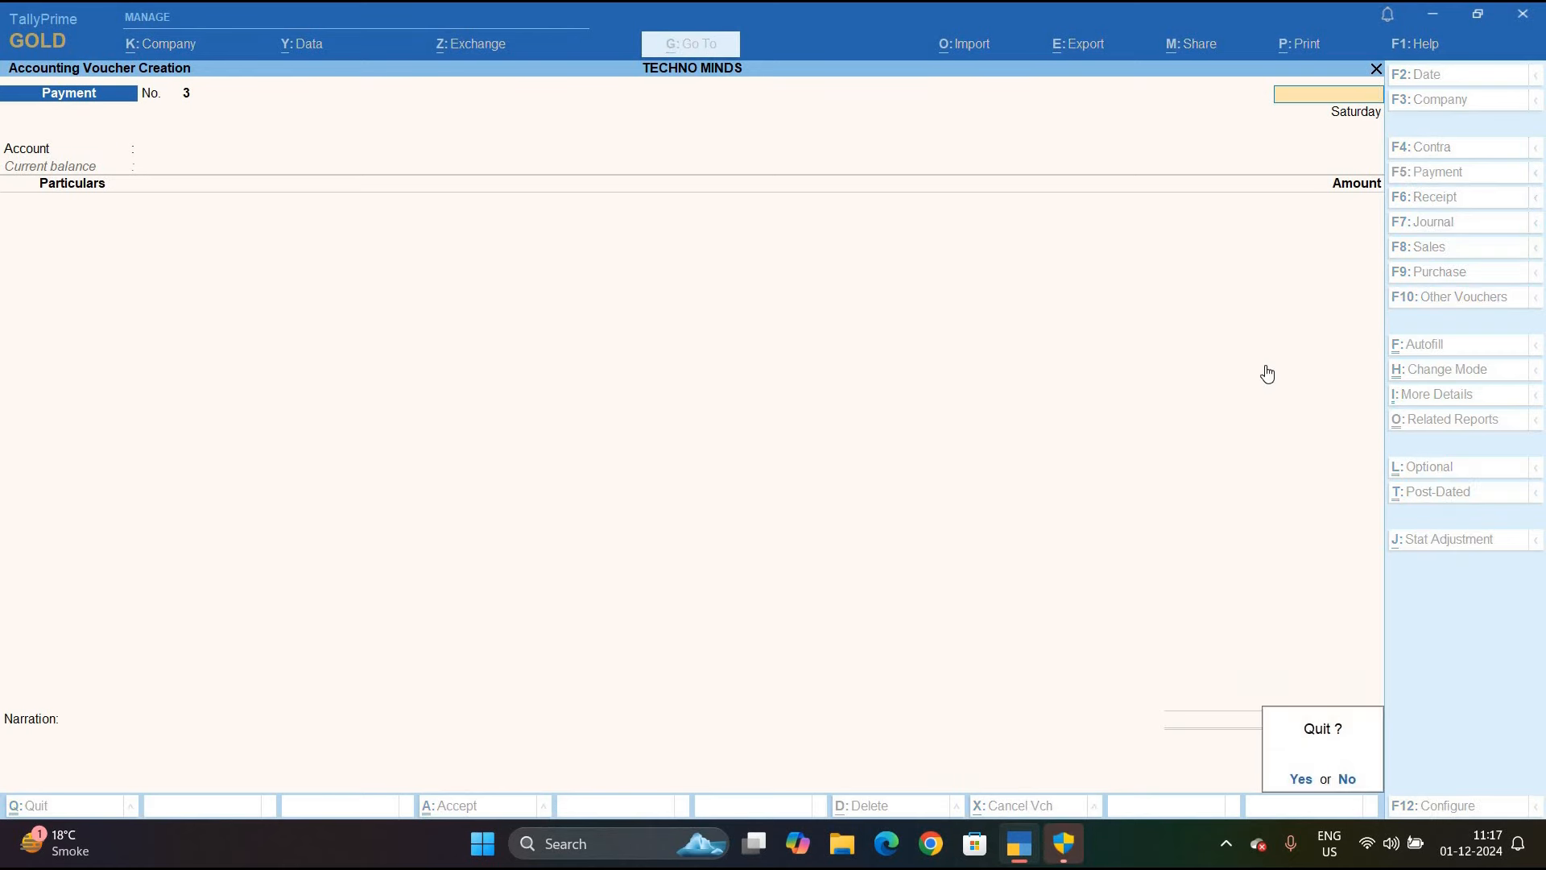
key(y)
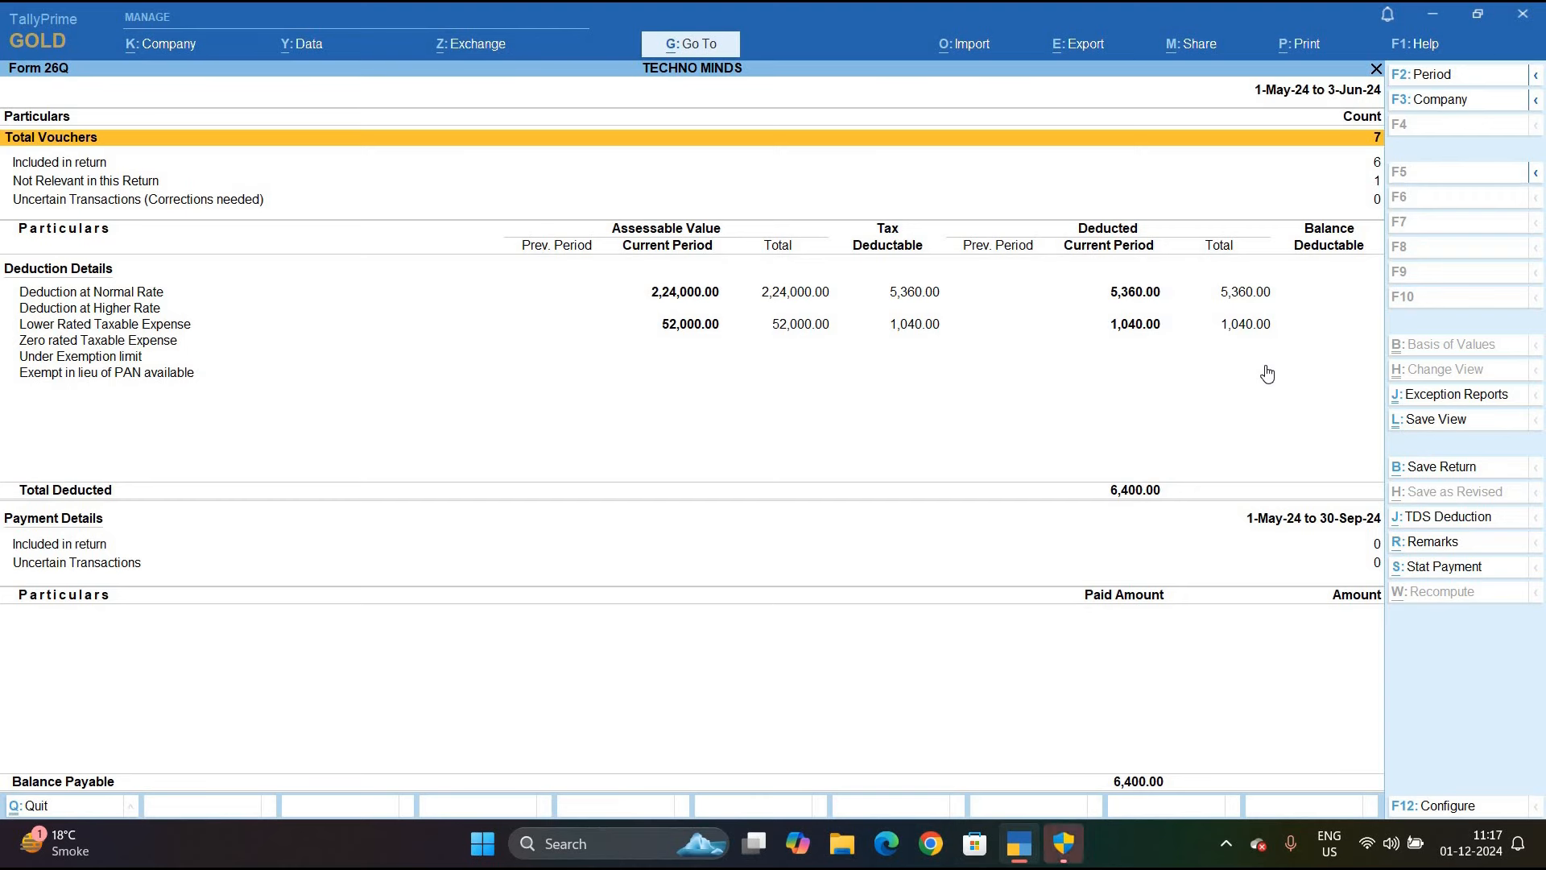
View the parties under Deduction at Normal Rate, then go back to the Form 26Q summary
key(Down)
key(Down)
key(Down)
key(Down)
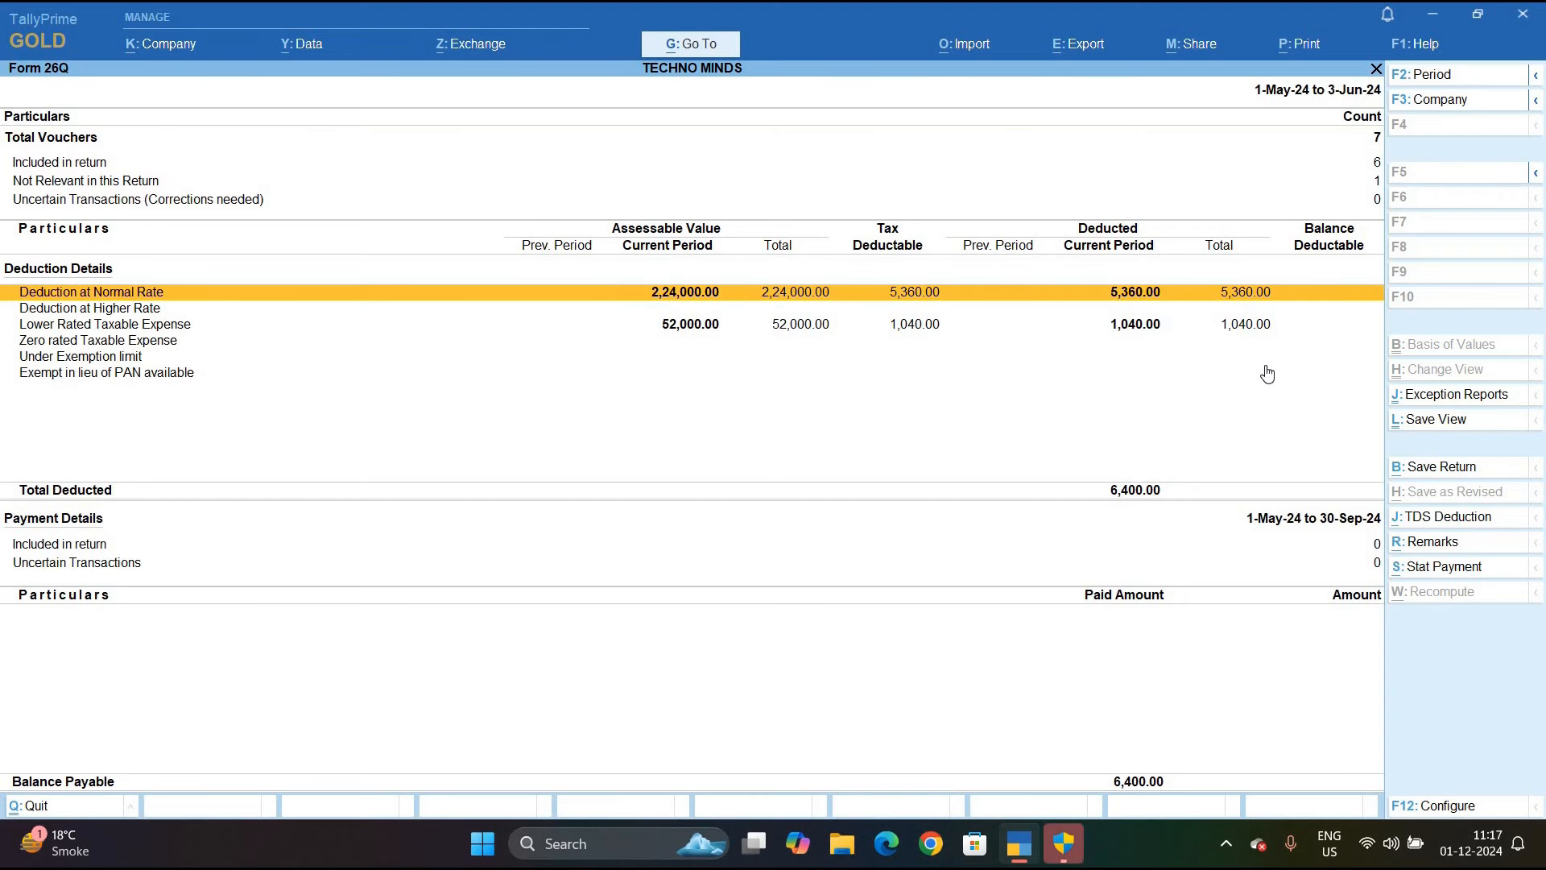
key(Return)
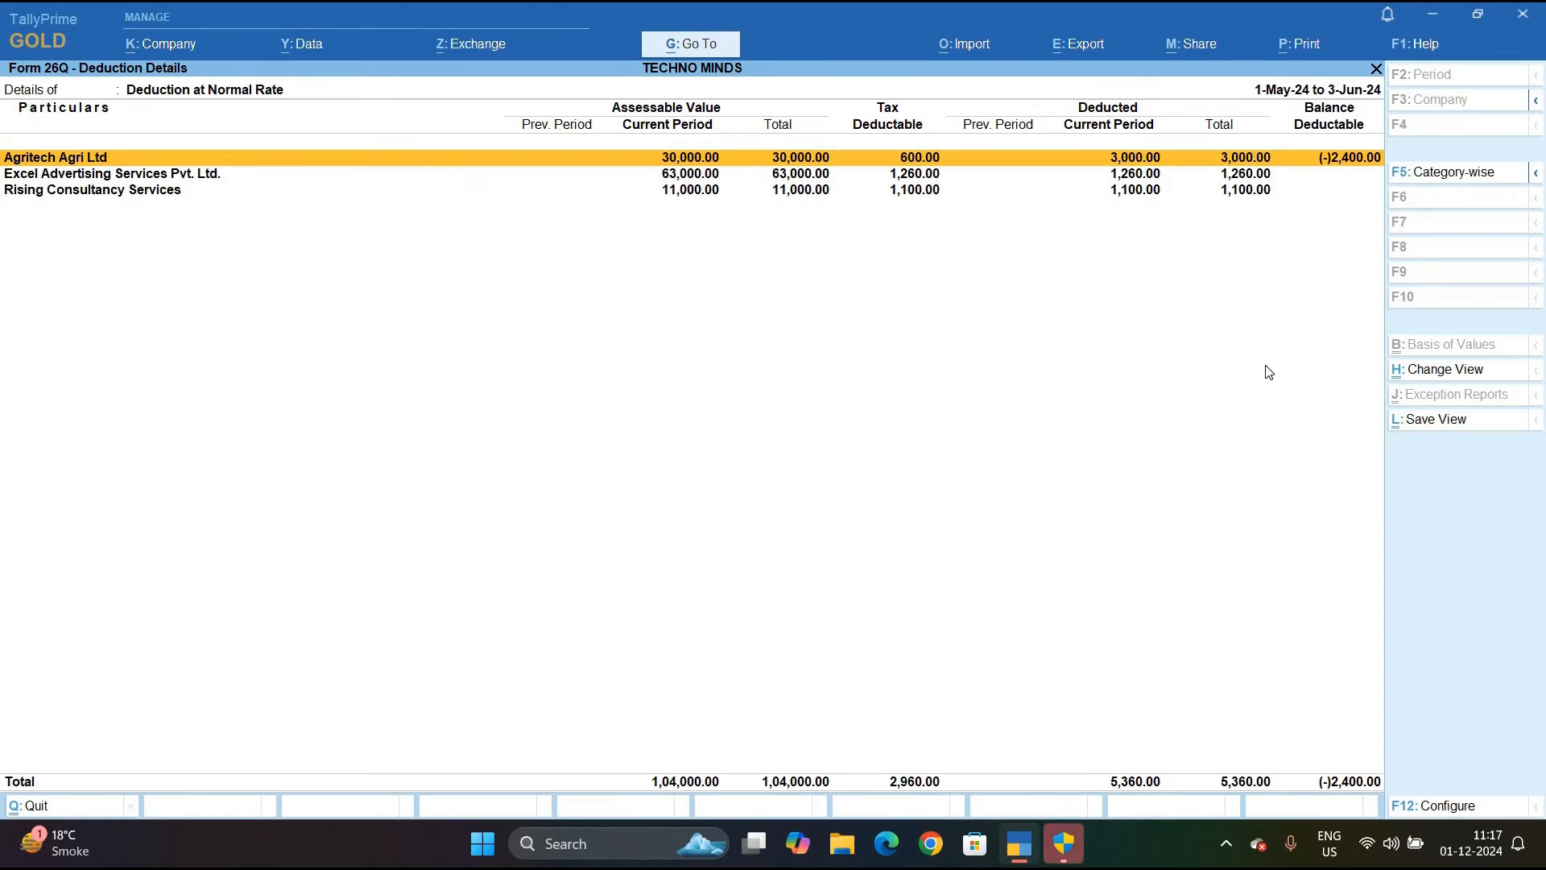
key(Escape)
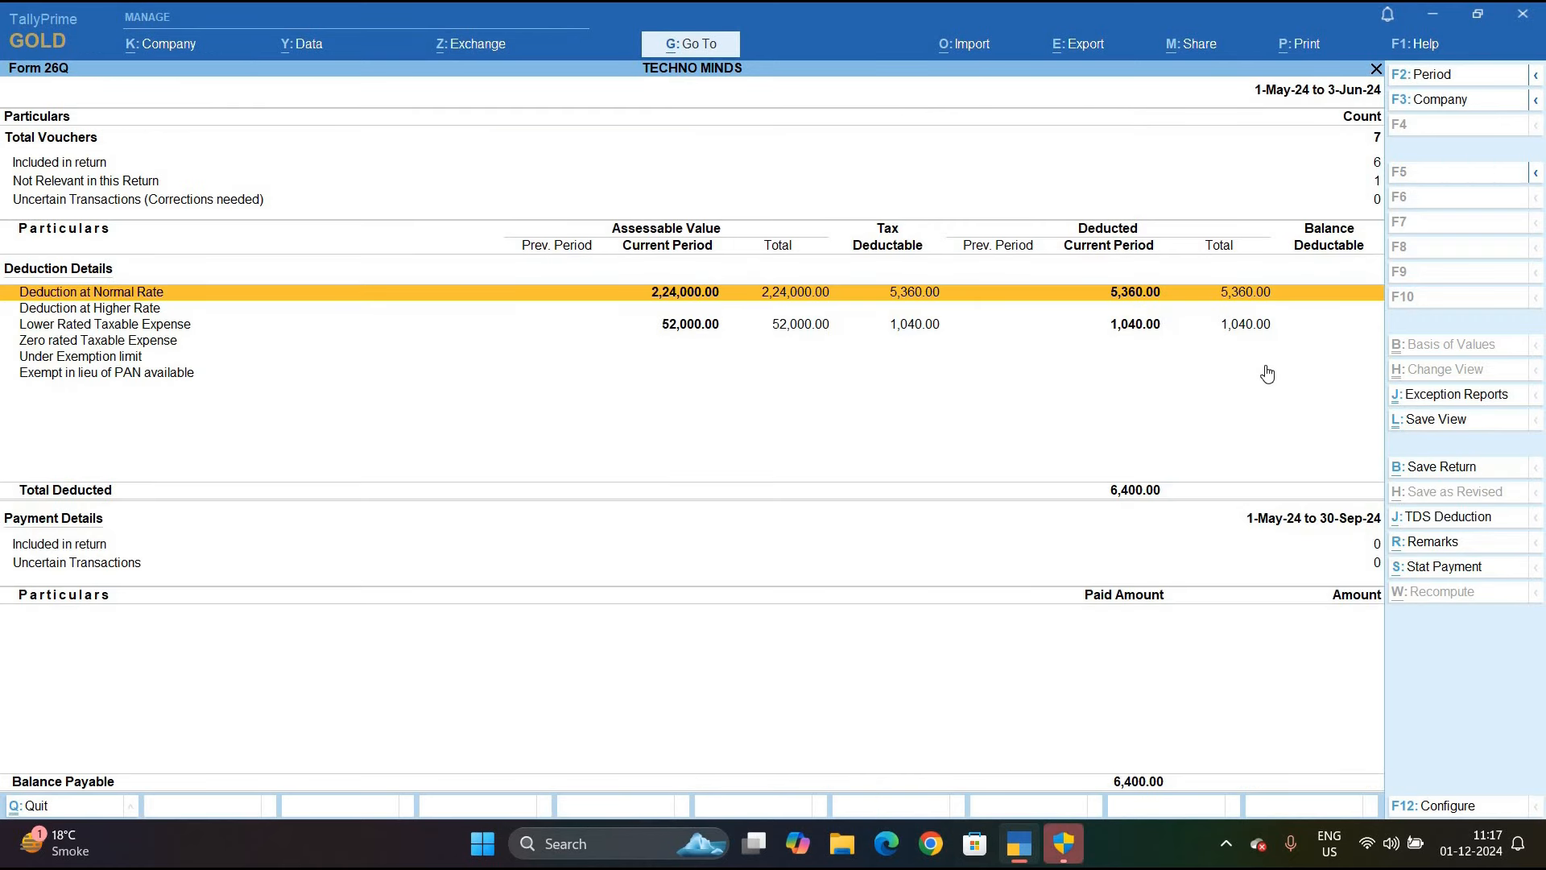